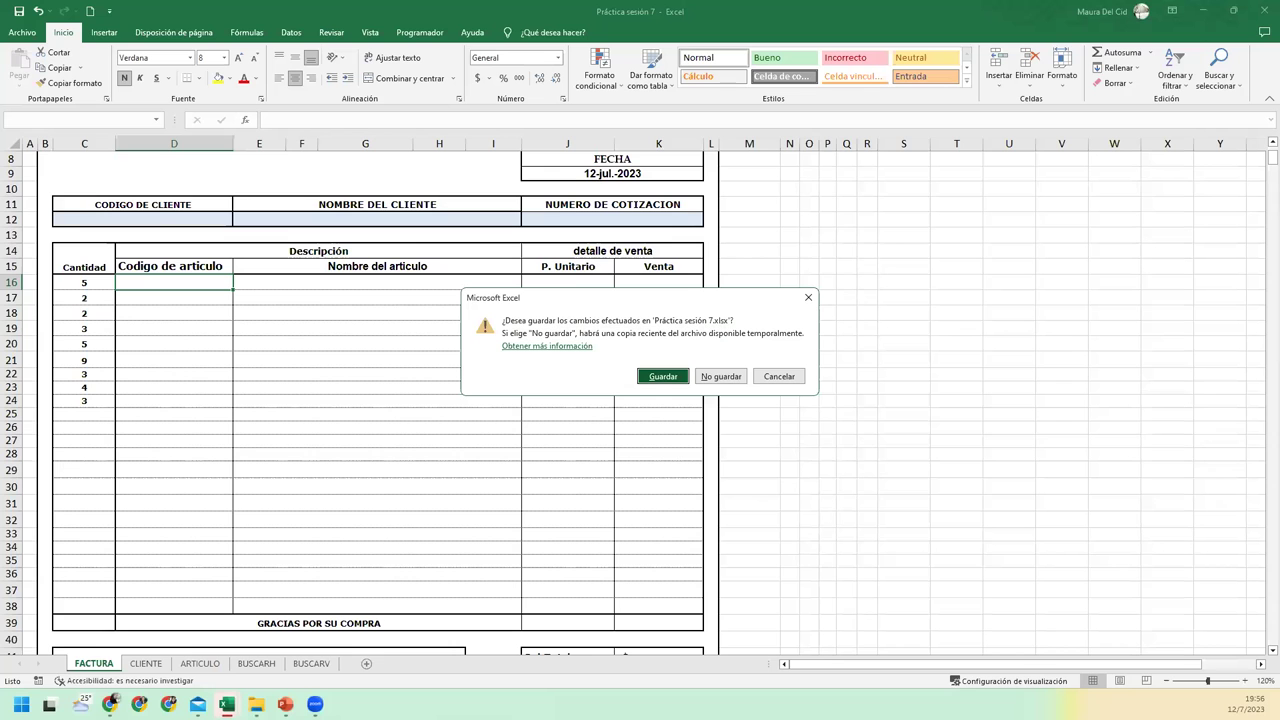
# Step: Discard the unsaved changes to the Práctica sesión 7 workbook and close it
pyautogui.click(718, 376)
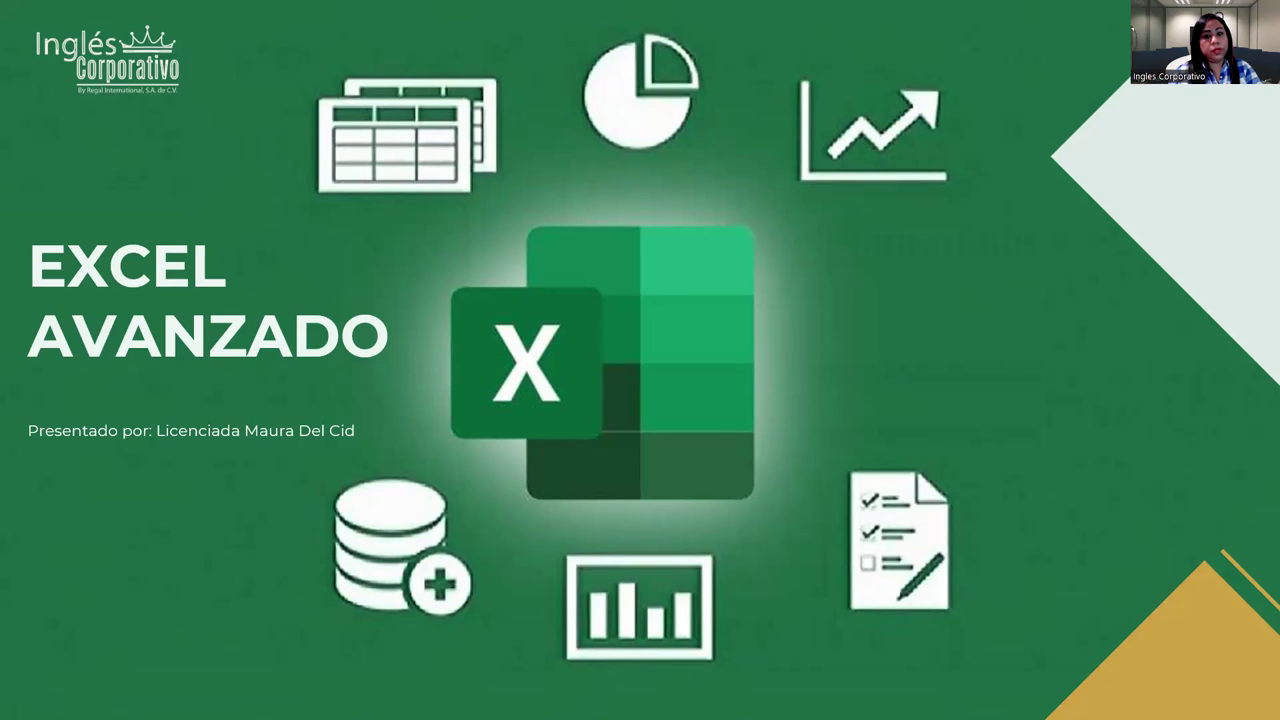
# Step: Advance through the session 7 title, agenda, objective and BUSCARV validation slides to Desarrollo
pyautogui.press('Right')
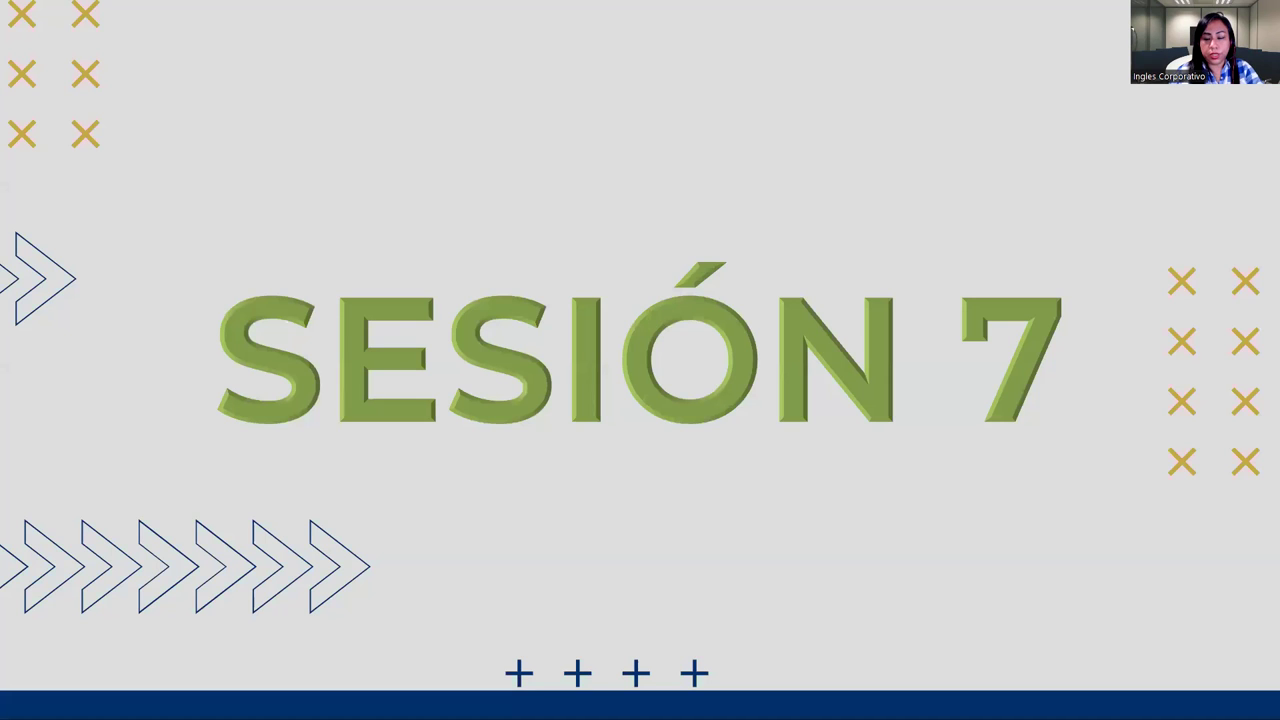
pyautogui.press('Right')
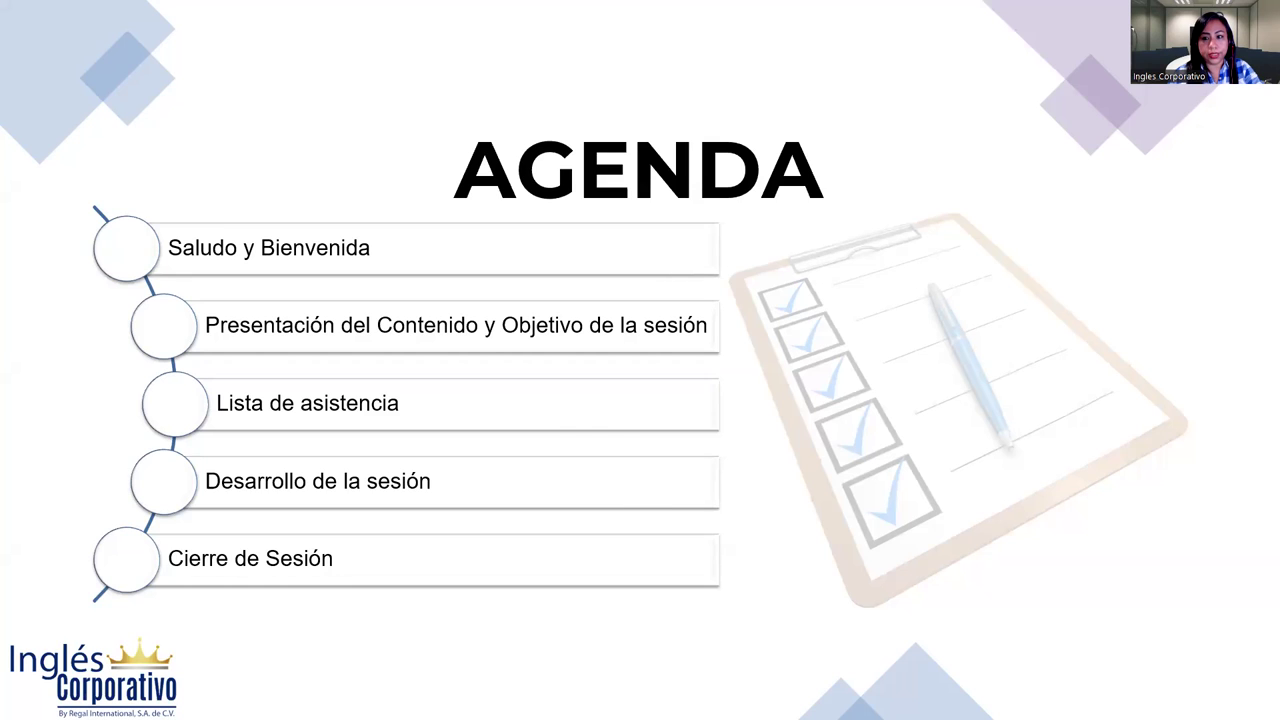
pyautogui.press('Right')
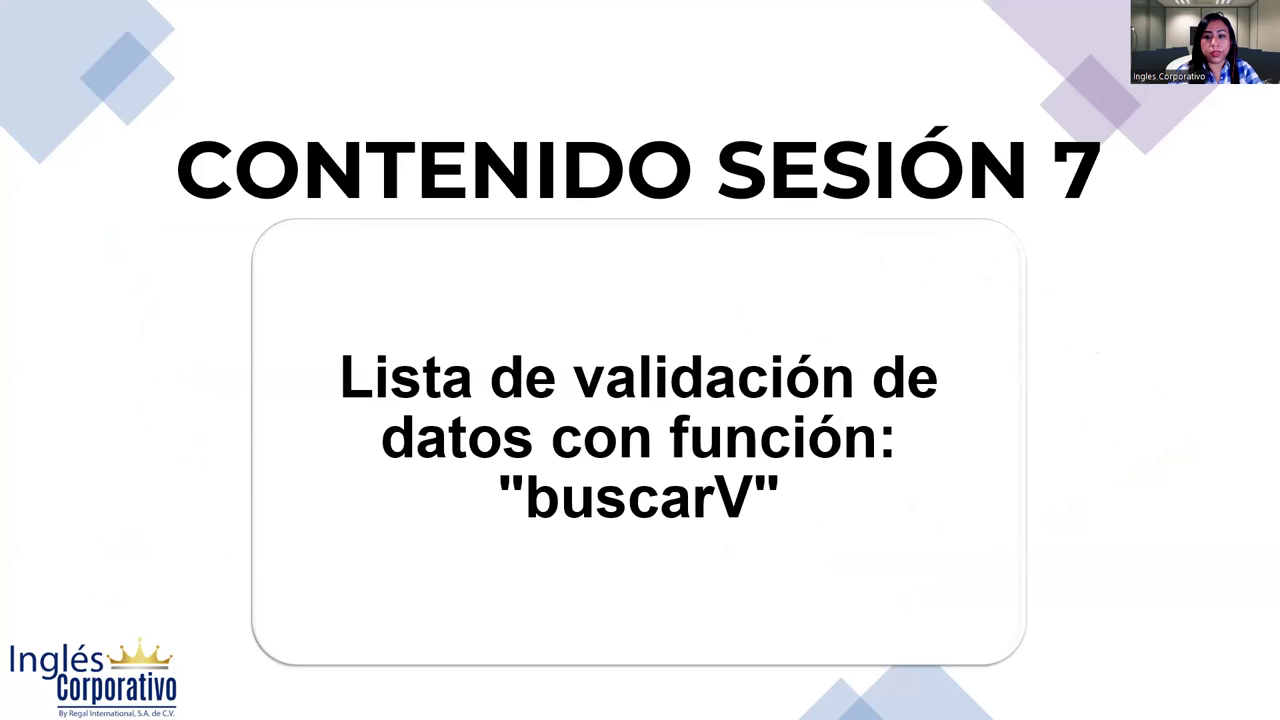
pyautogui.press('Right')
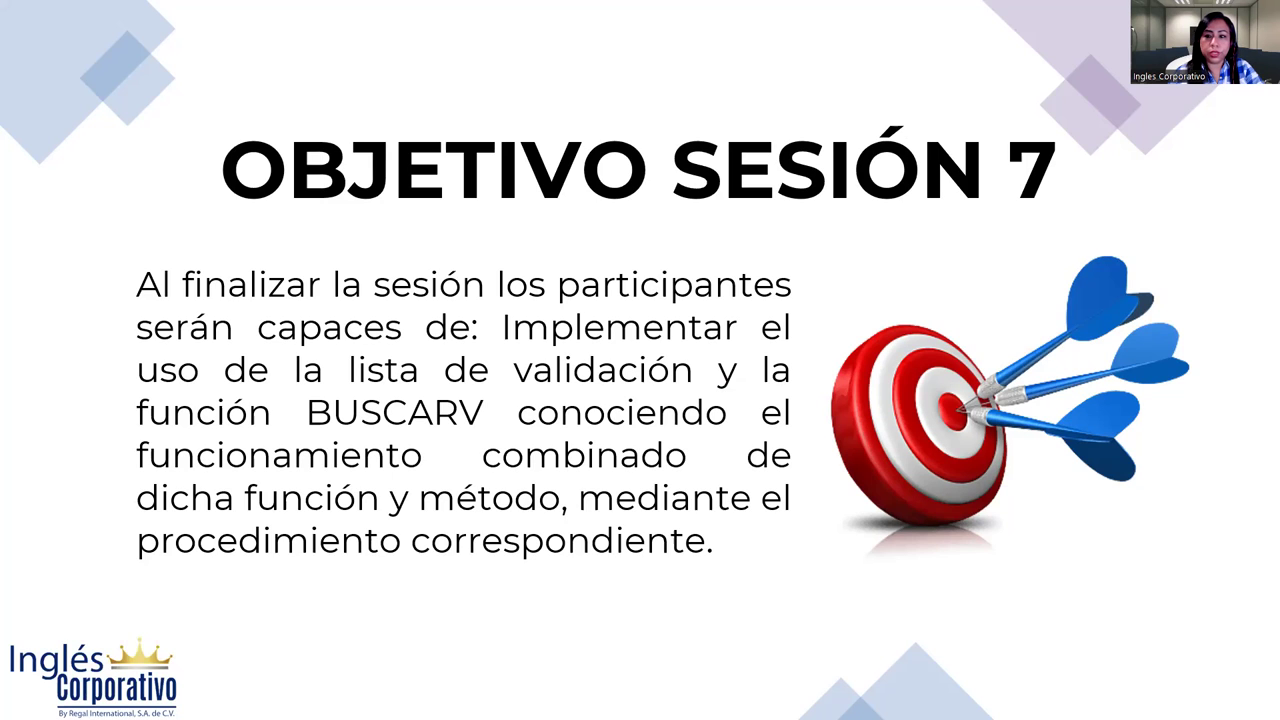
pyautogui.press('Right')
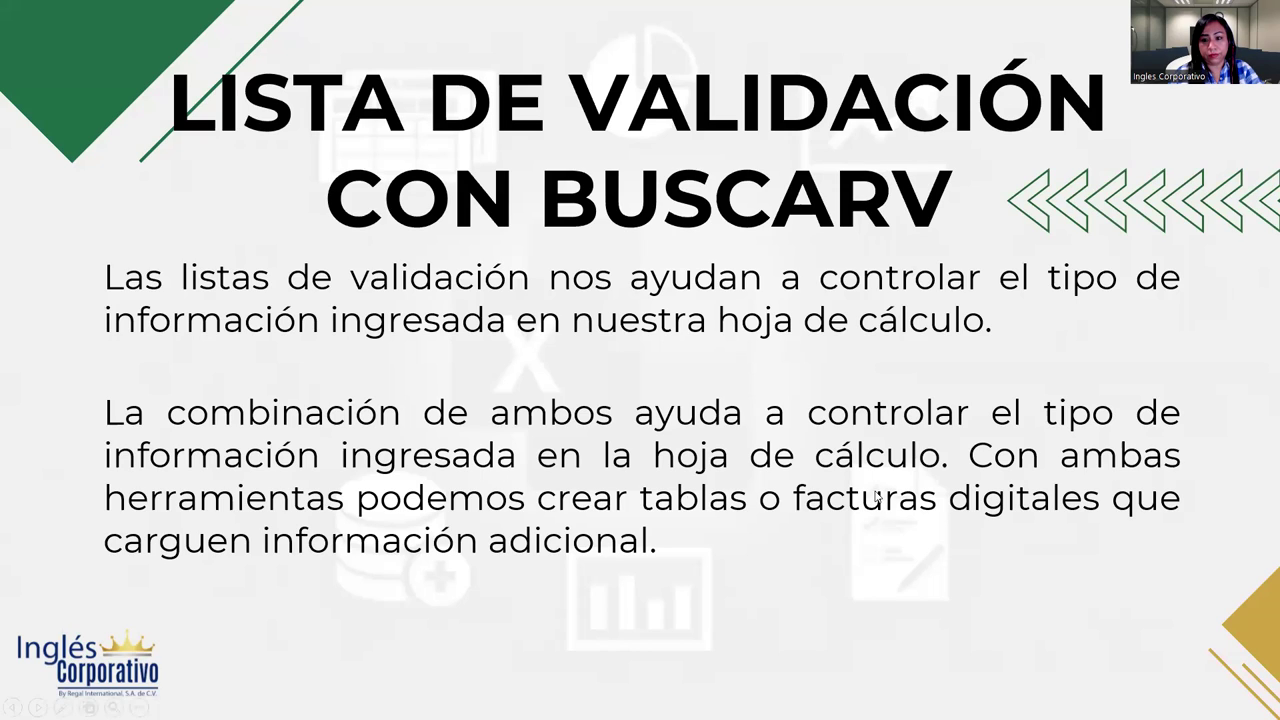
pyautogui.click(1064, 168)
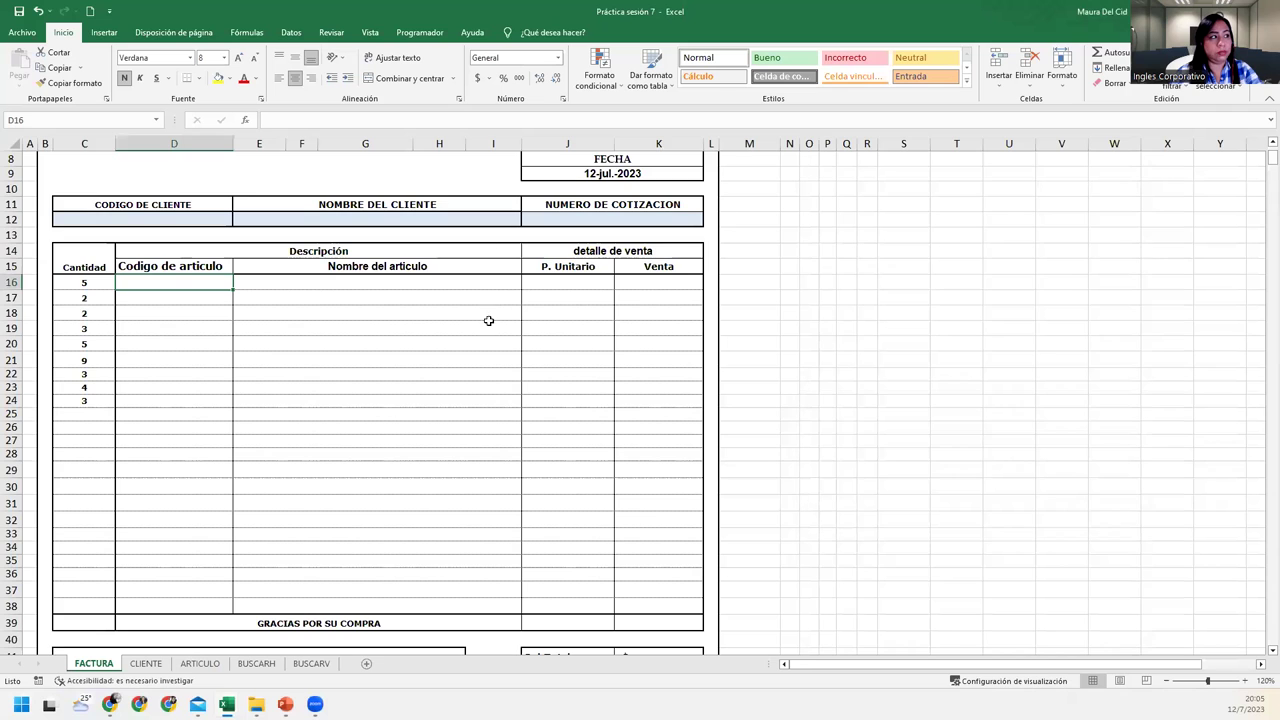
pyautogui.scroll(3, 513, 336)
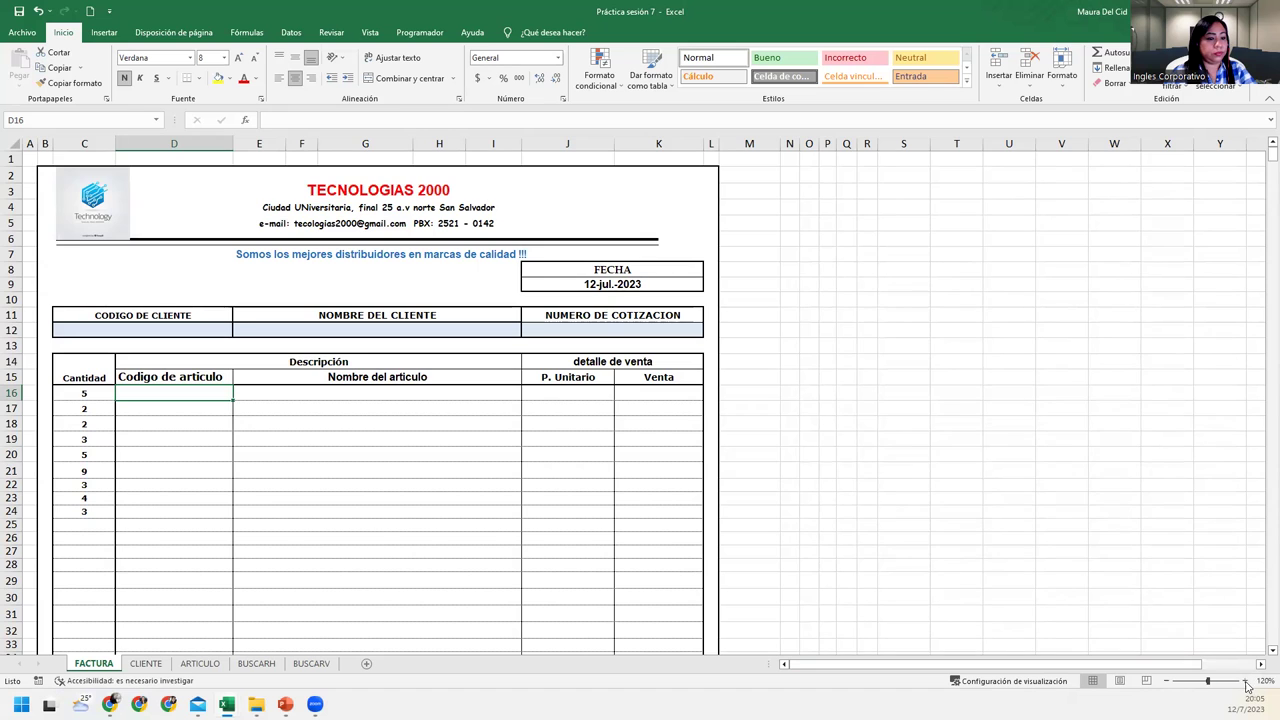
# Step: Zoom the FACTURA invoice to 180%, scroll to the top-left, and select client code cell C12
pyautogui.click(1247, 681)
pyautogui.click(1247, 681)
pyautogui.click(1247, 681)
pyautogui.click(1247, 681)
pyautogui.click(1247, 681)
pyautogui.click(1247, 681)
pyautogui.scroll(2, 600, 590)
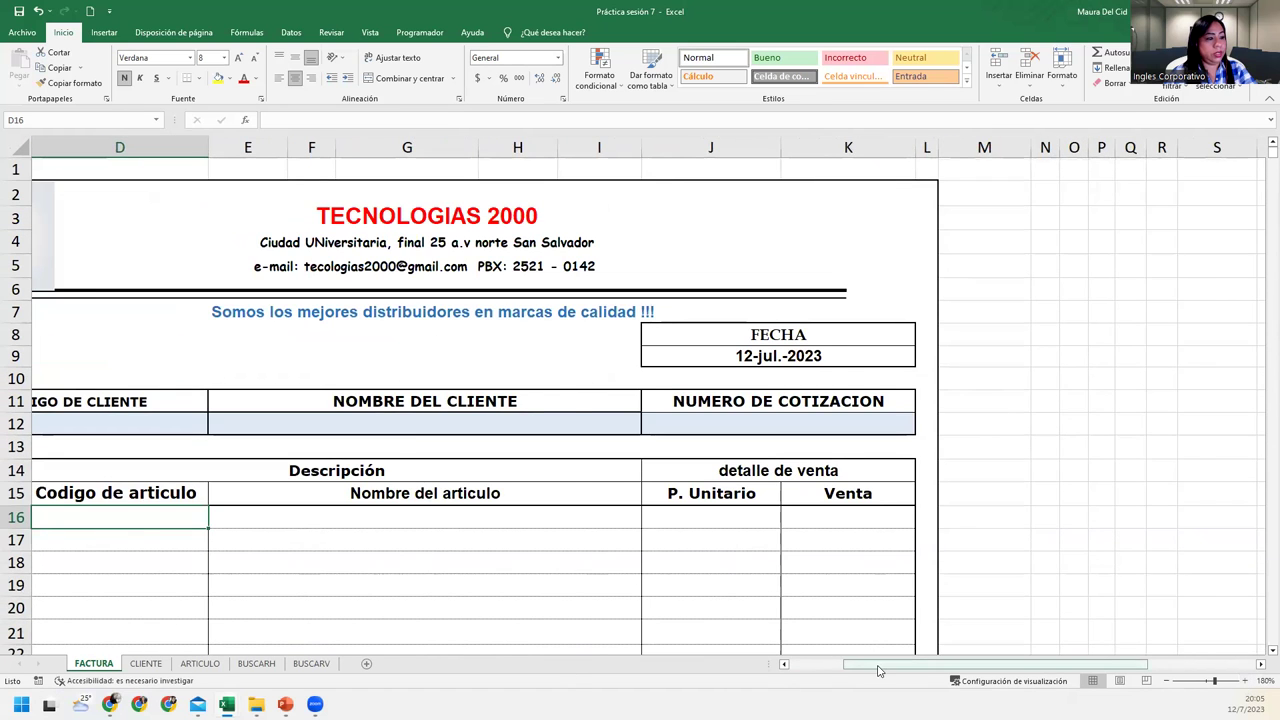
pyautogui.moveTo(878, 671); pyautogui.dragTo(822, 668)
pyautogui.click(296, 417)
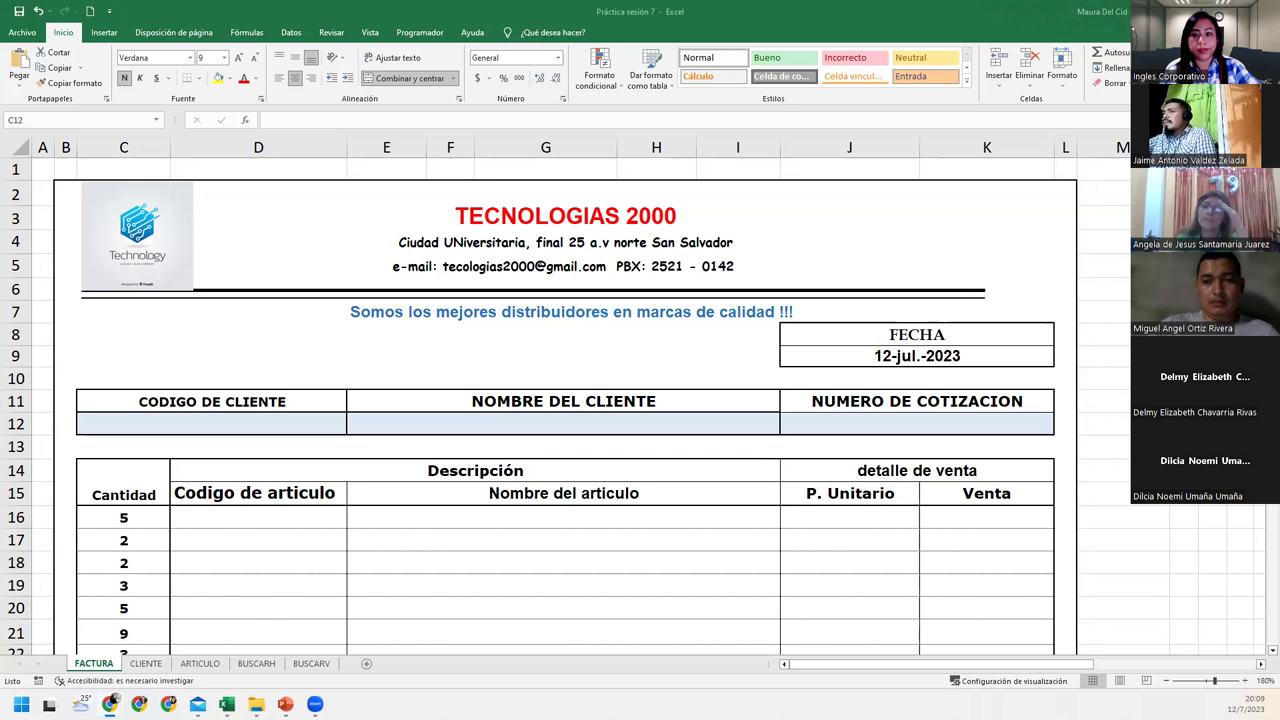
pyautogui.click(212, 424)
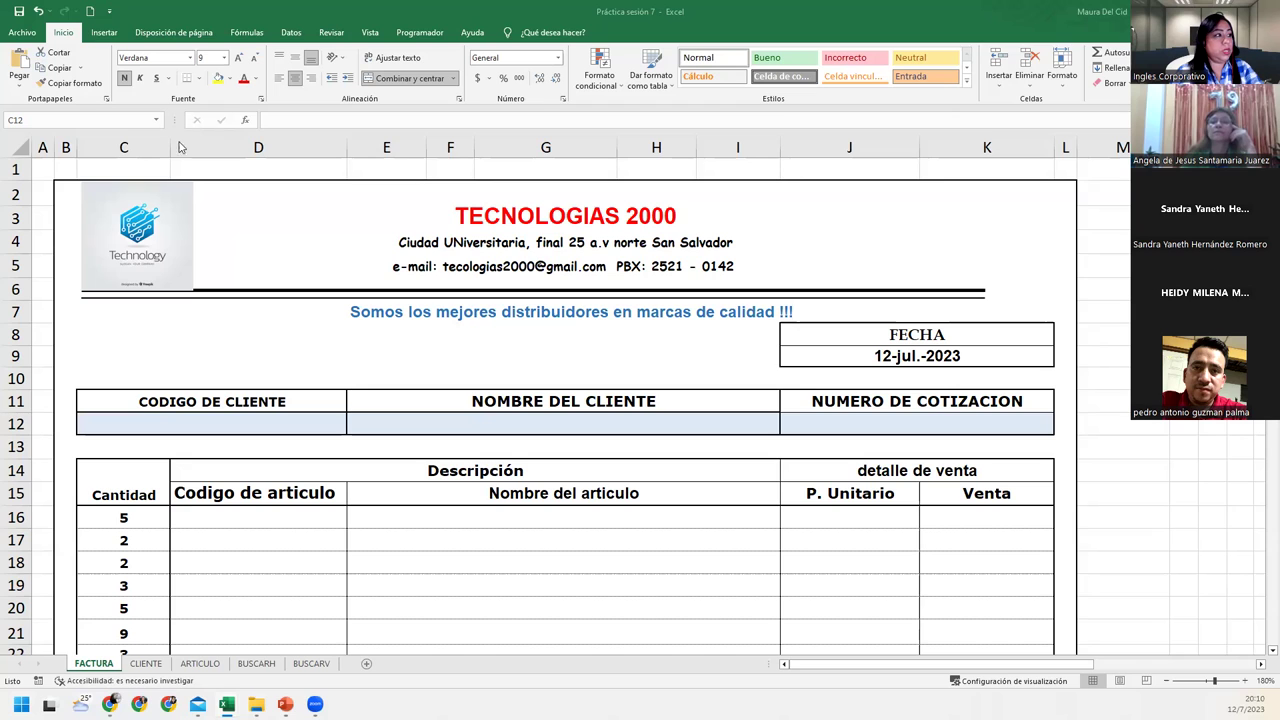
pyautogui.click(293, 414)
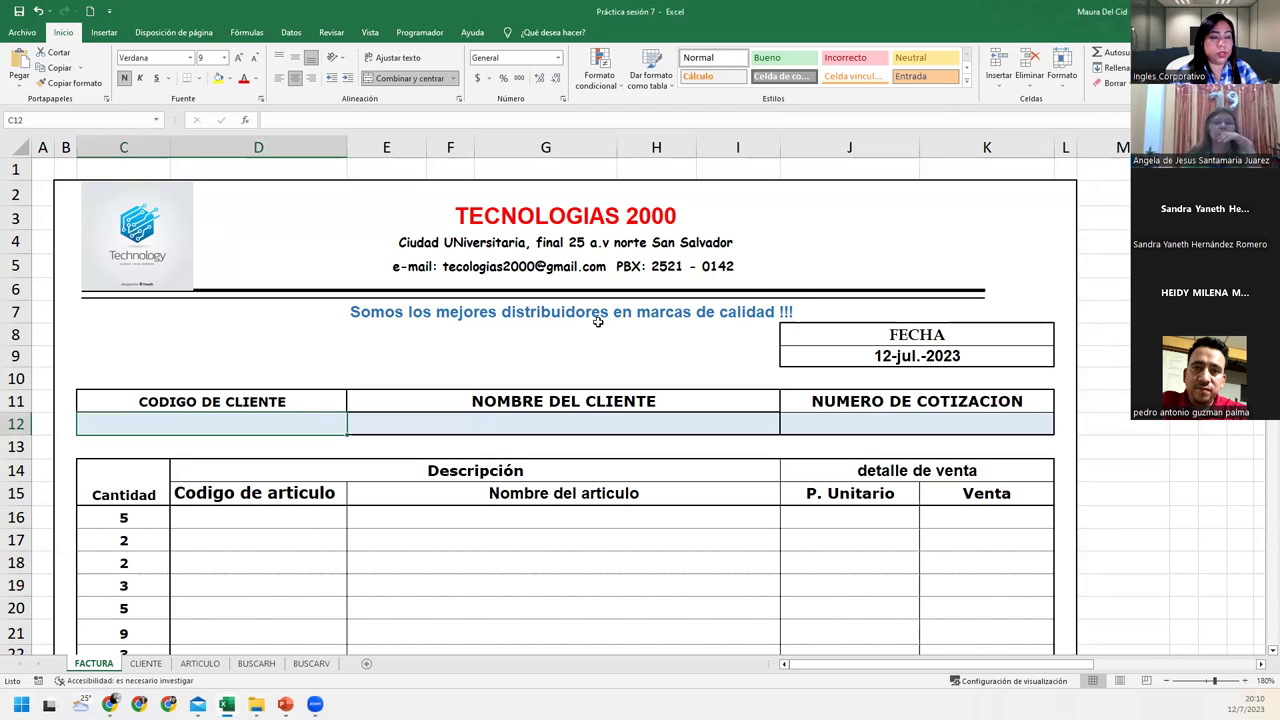
pyautogui.scroll(-4, 797, 297)
pyautogui.scroll(4, 794, 294)
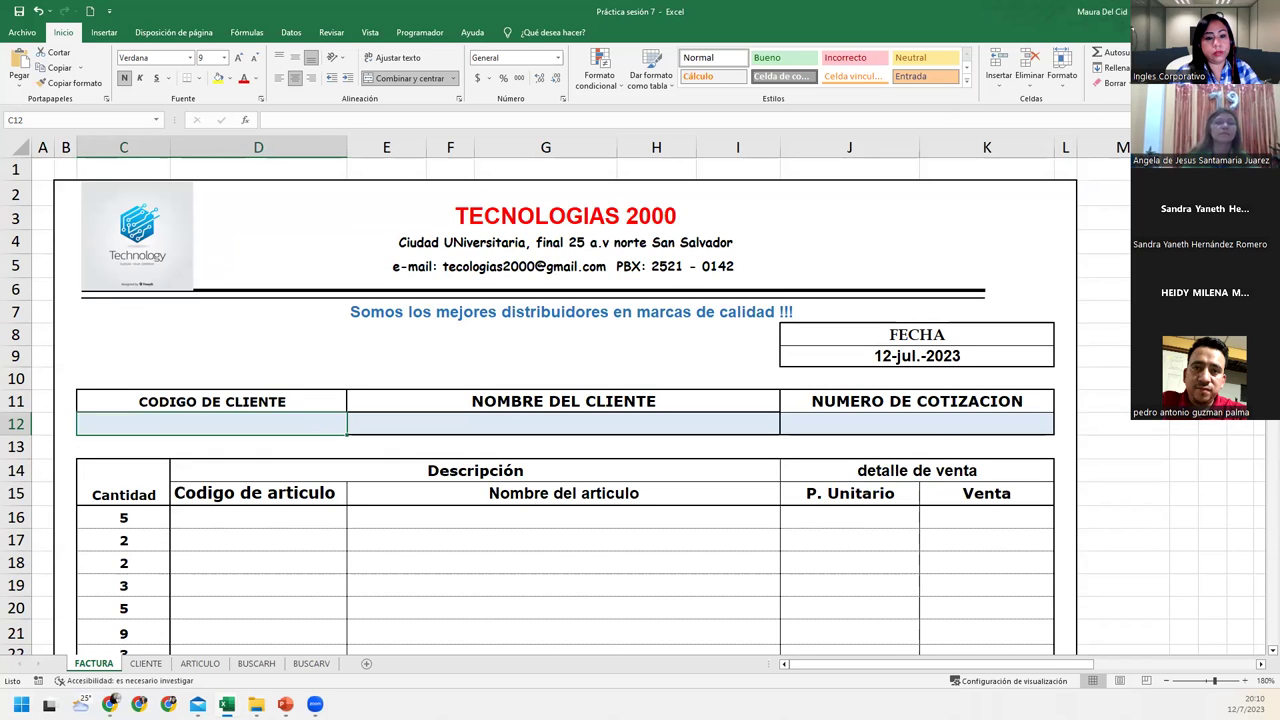
pyautogui.click(1258, 115)
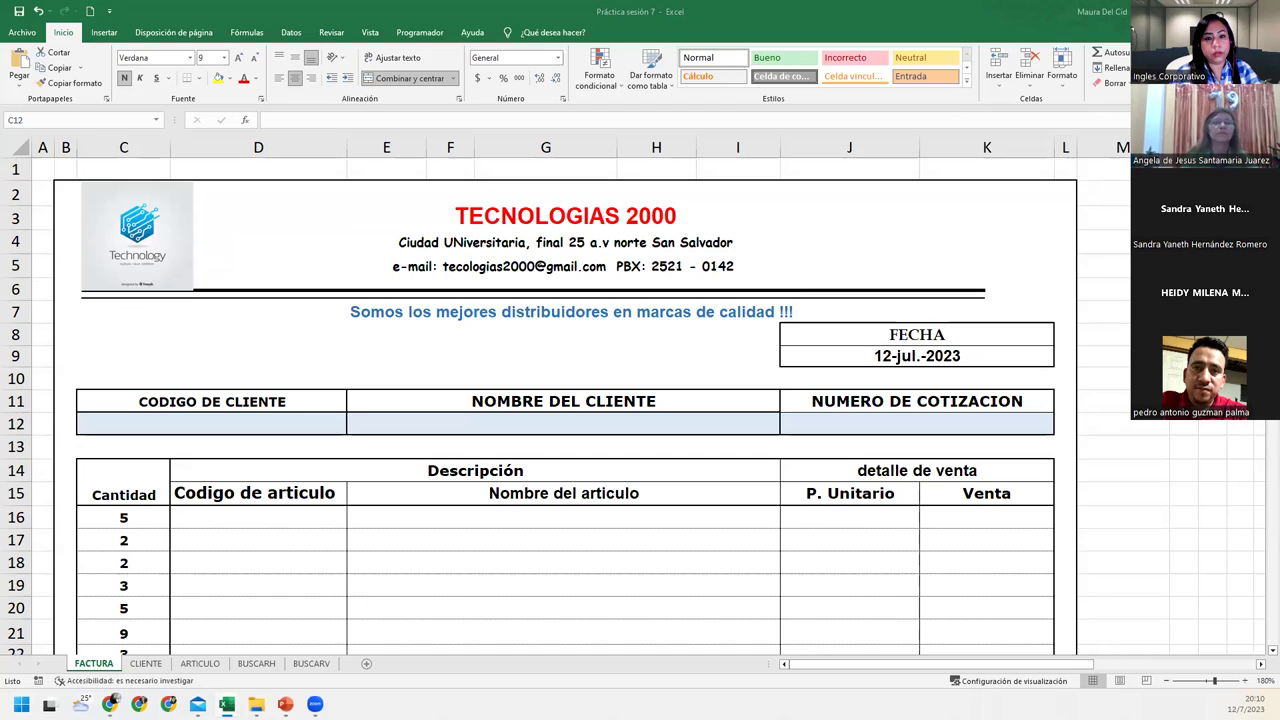
pyautogui.click(619, 422)
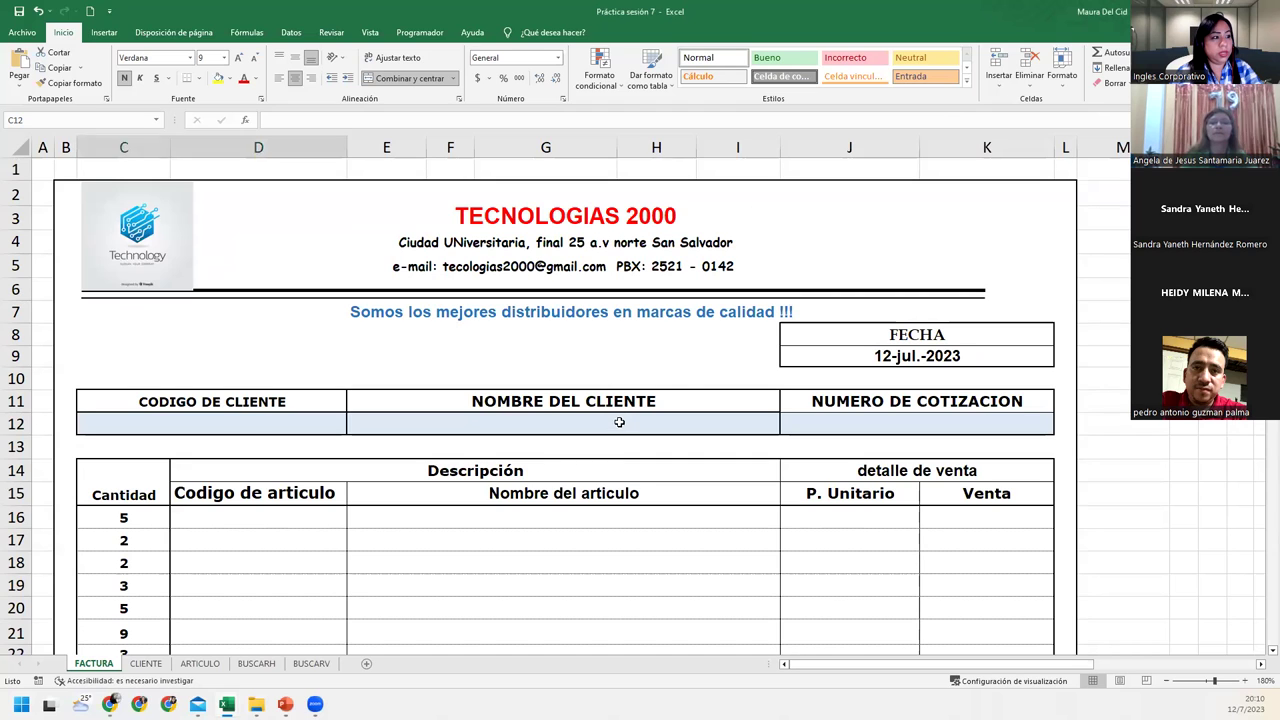
pyautogui.click(619, 422)
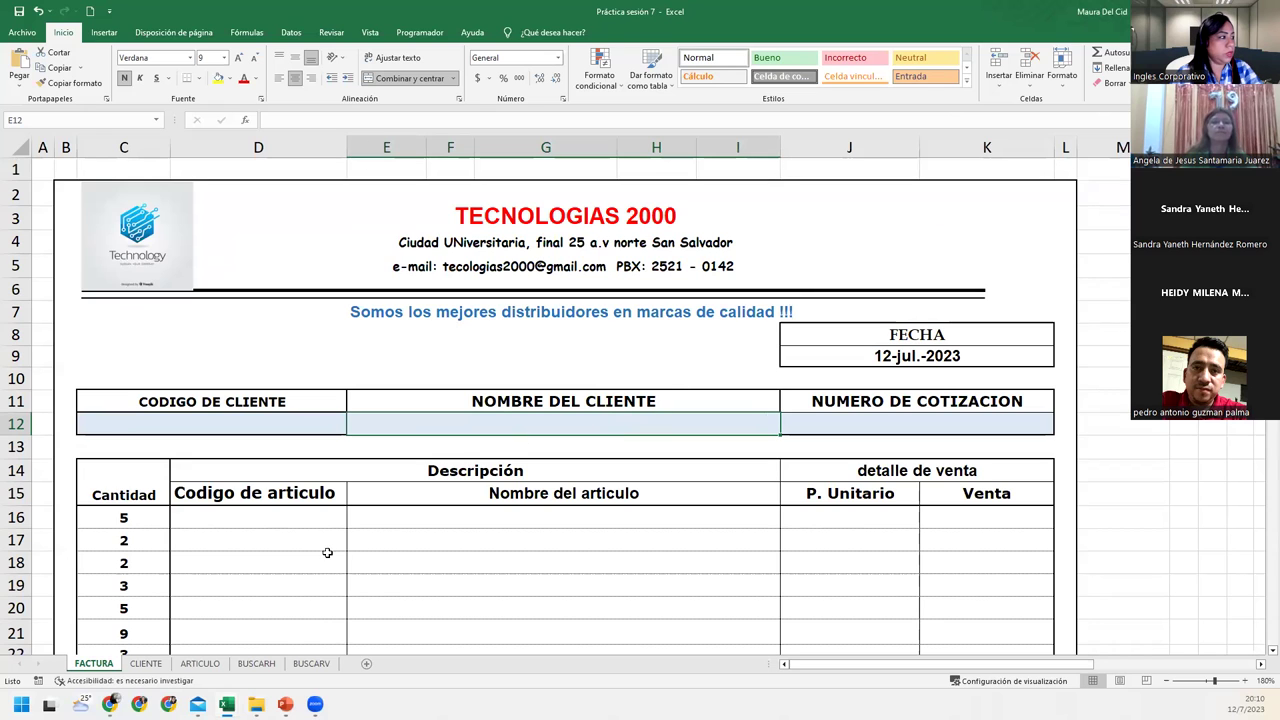
# Step: Highlight the article code D16:D23, name E16:I24 and price J16:J24 areas, then show the CLIENTE sheet
pyautogui.scroll(-2, 322, 530)
pyautogui.moveTo(283, 368); pyautogui.dragTo(292, 551)
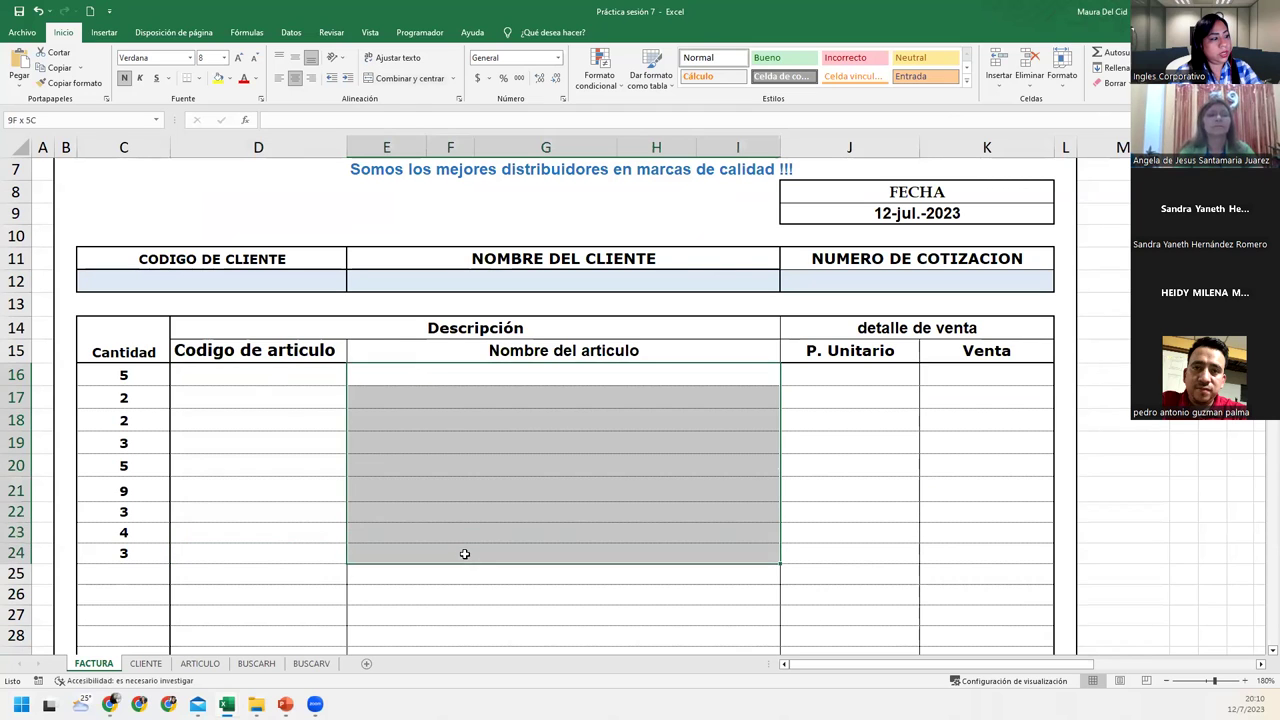
pyautogui.moveTo(410, 372); pyautogui.dragTo(466, 551)
pyautogui.moveTo(834, 380); pyautogui.dragTo(861, 564)
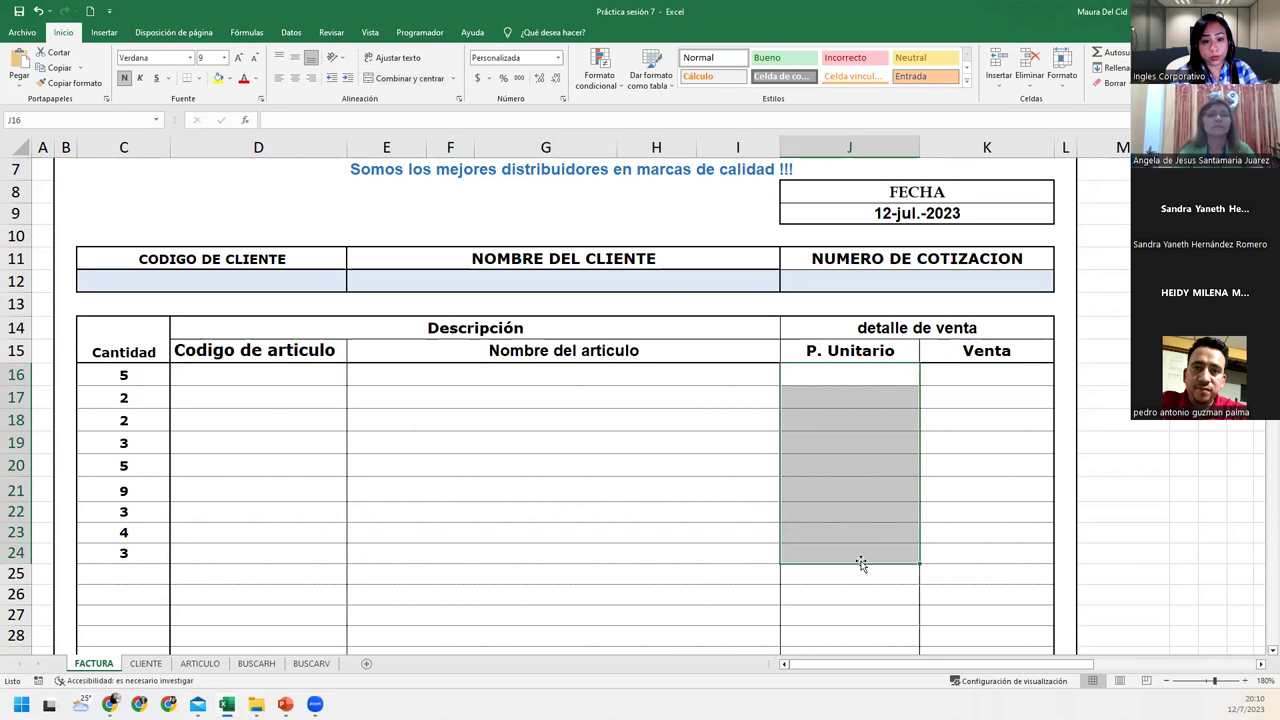
pyautogui.click(155, 669)
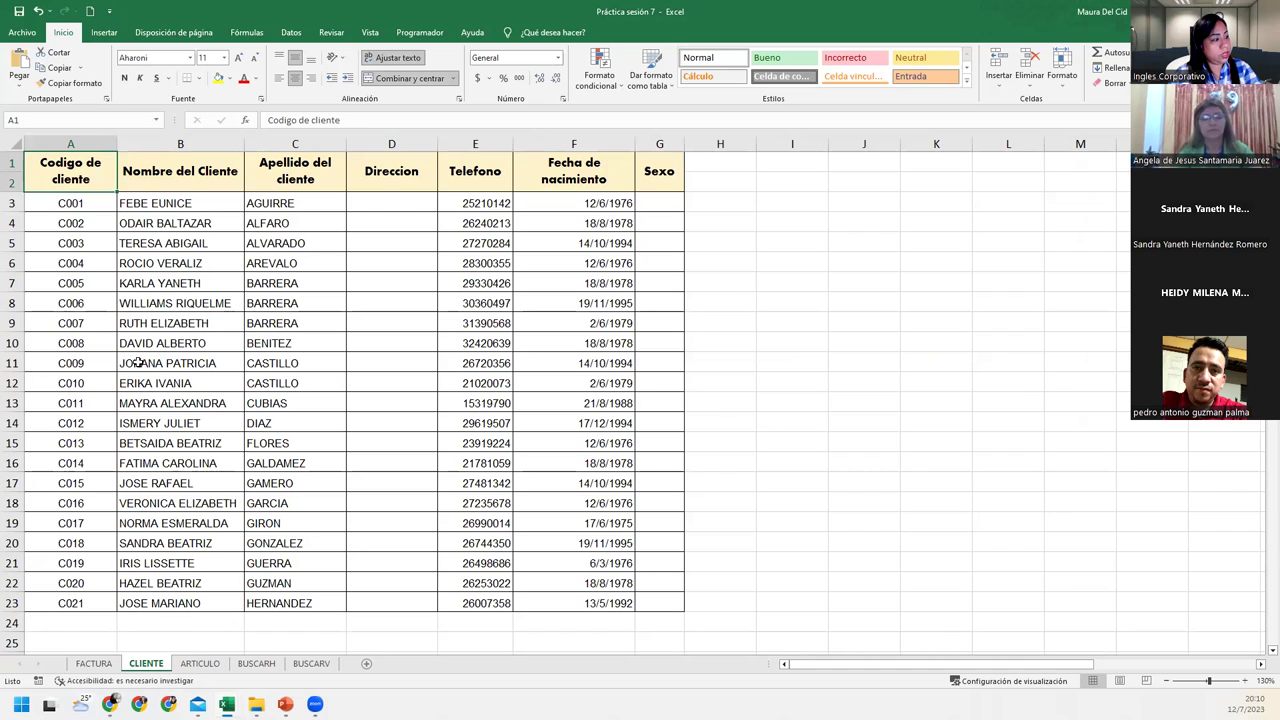
# Step: Browse the CLIENTE, ARTICULO, BUSCARH and BUSCARV sheets, then select C12 on FACTURA
pyautogui.click(88, 143)
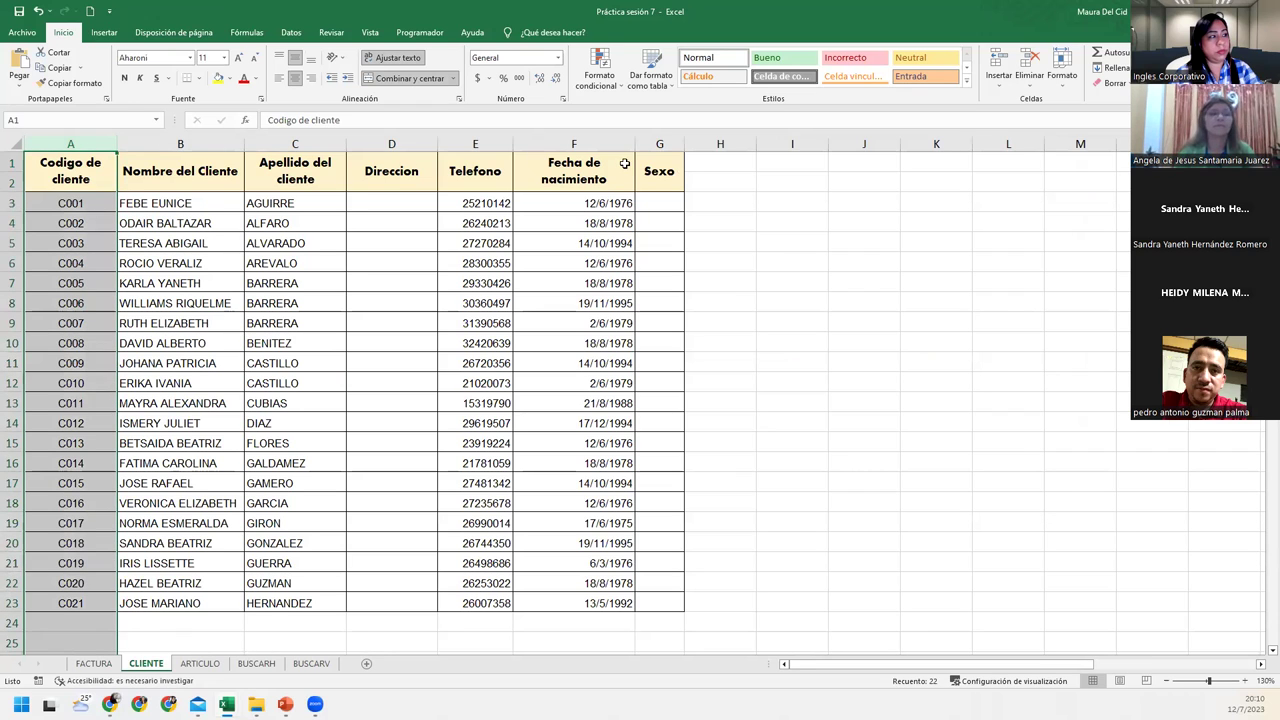
pyautogui.click(251, 380)
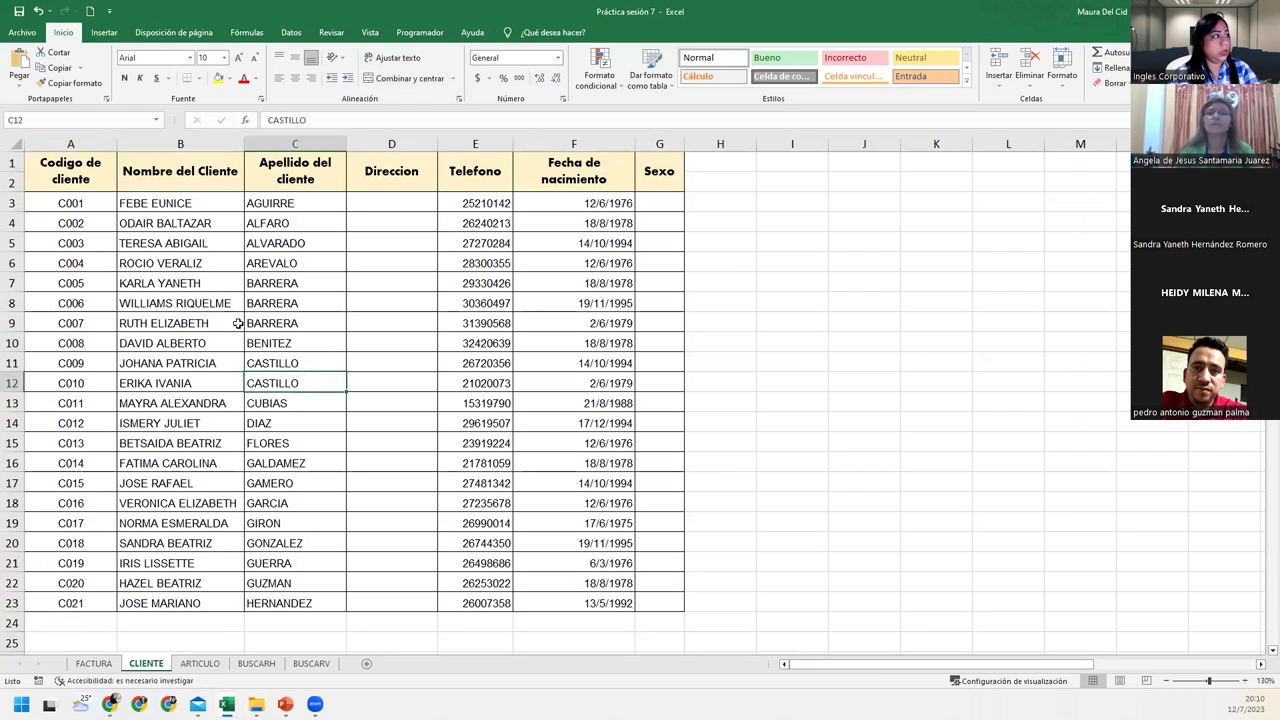
pyautogui.click(202, 664)
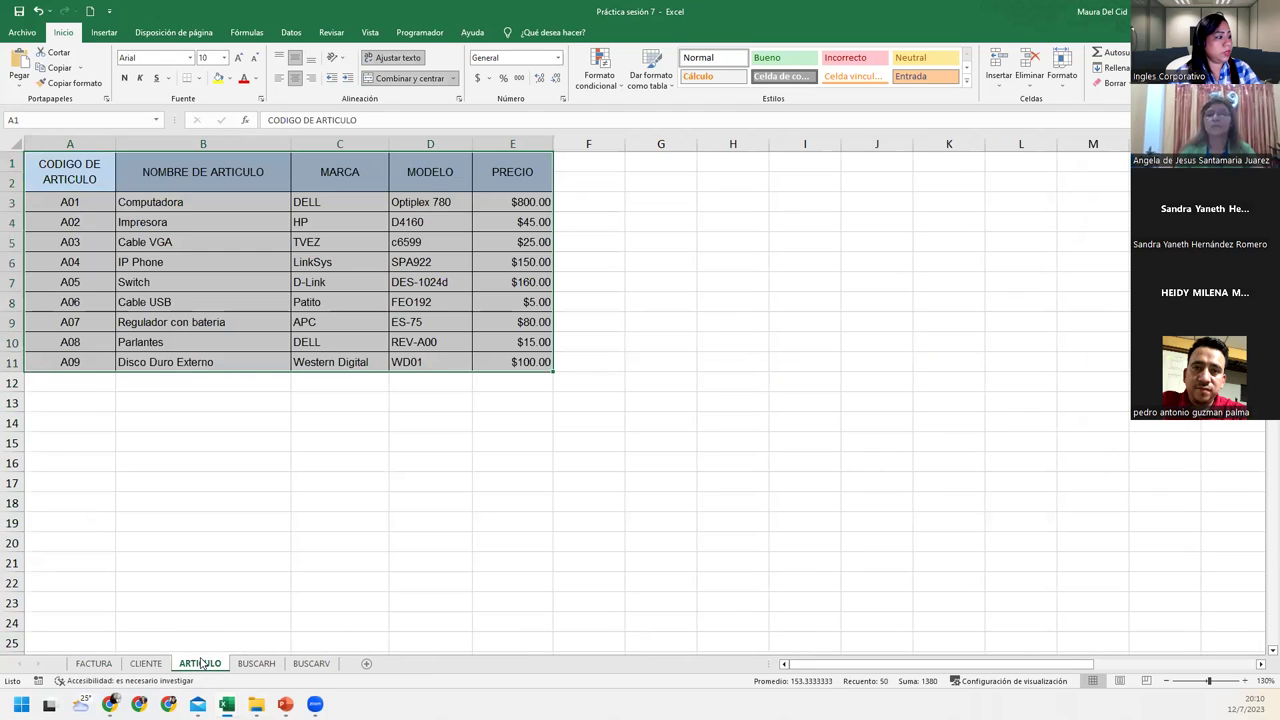
pyautogui.click(91, 190)
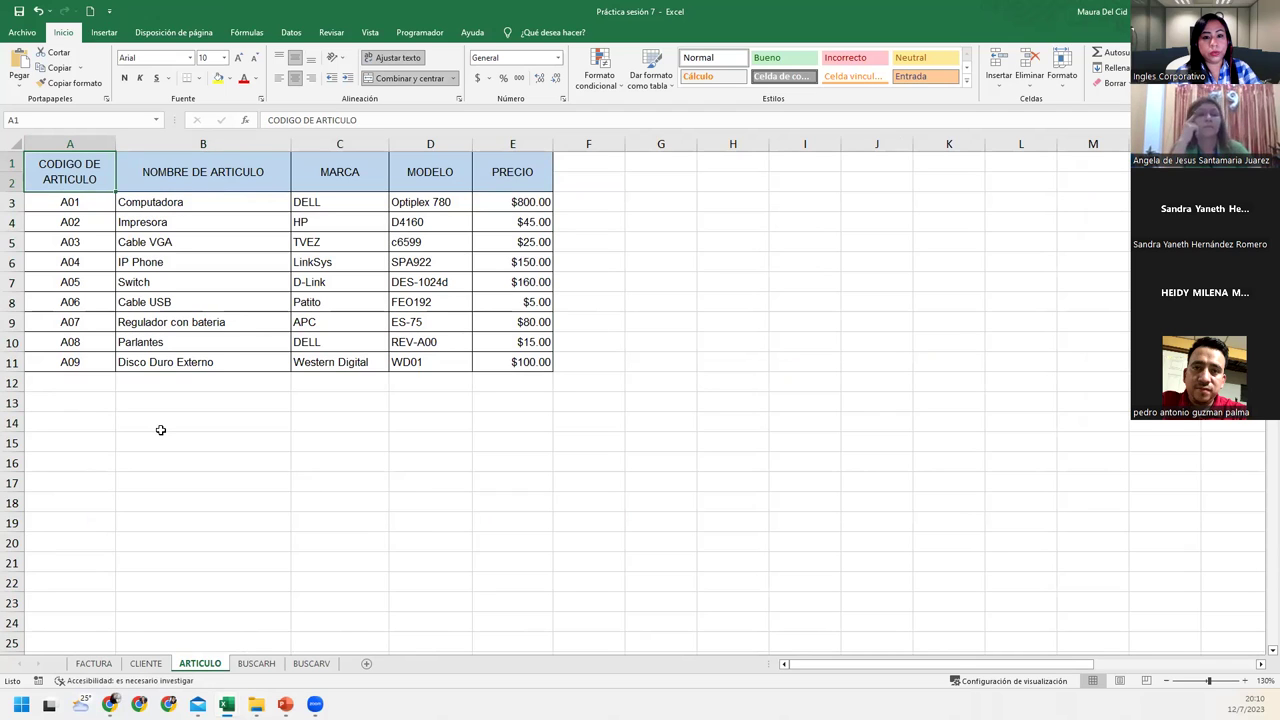
pyautogui.click(258, 665)
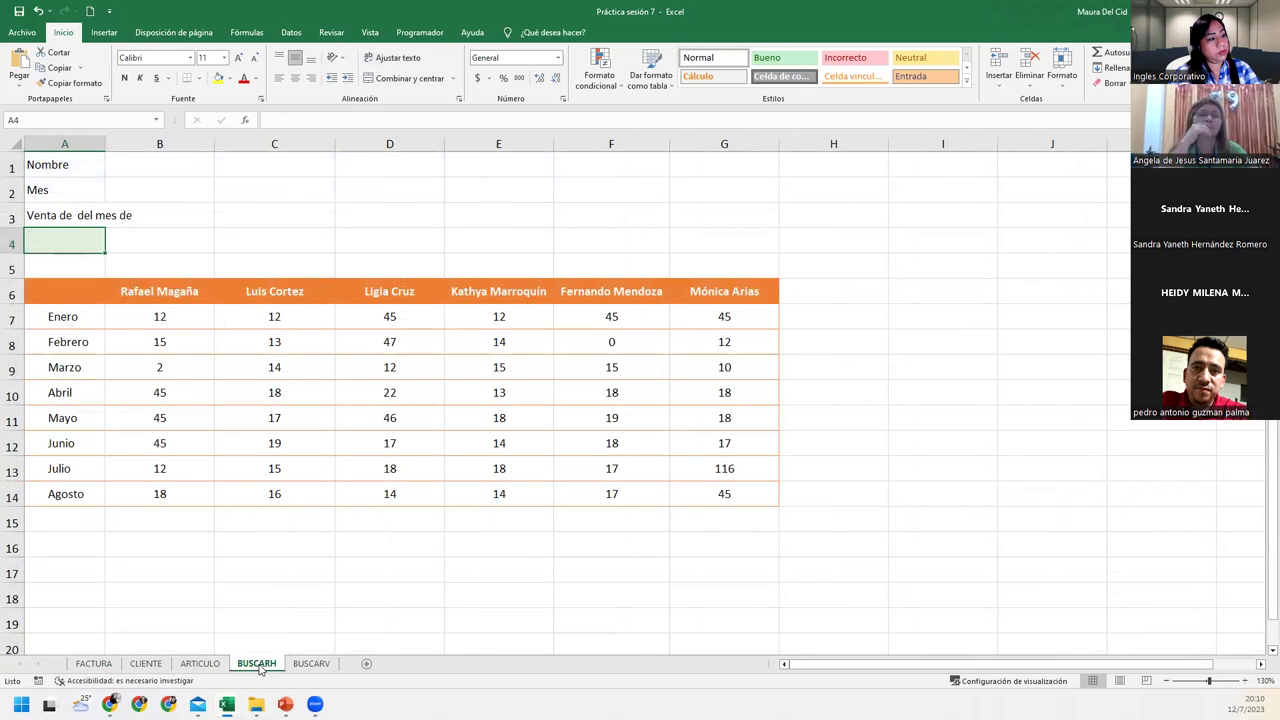
pyautogui.click(310, 664)
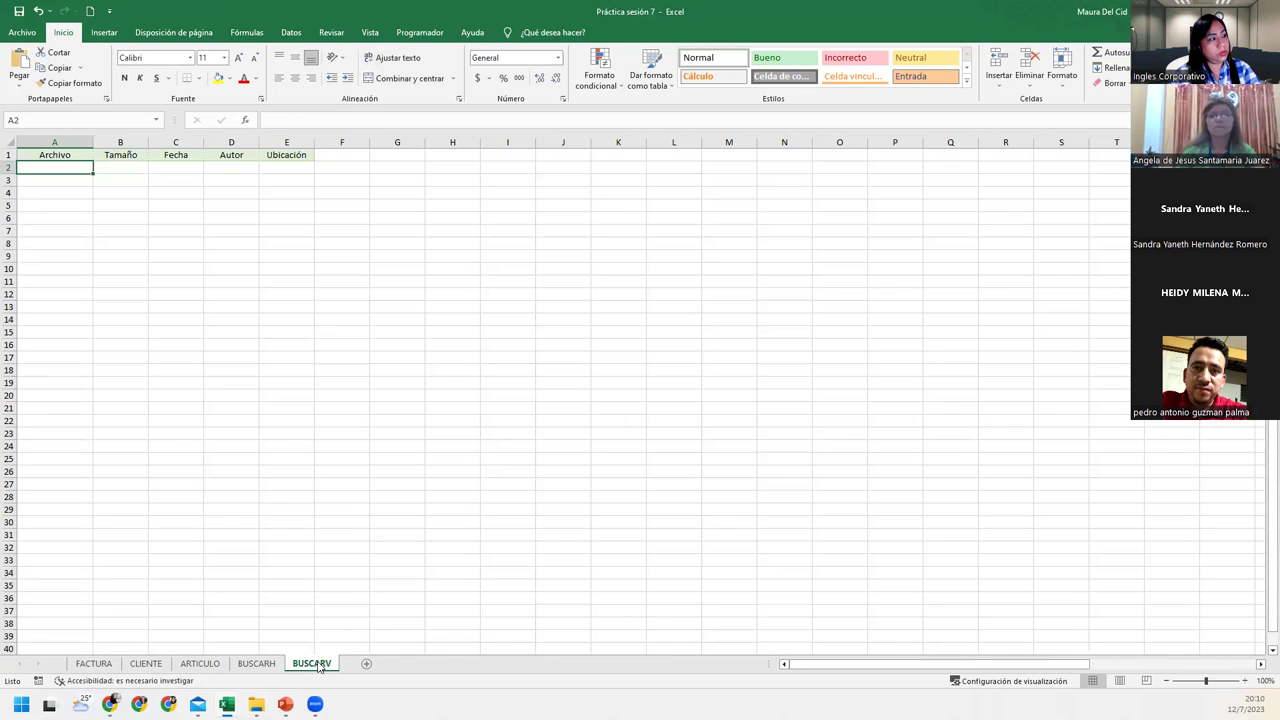
pyautogui.click(258, 665)
pyautogui.click(199, 664)
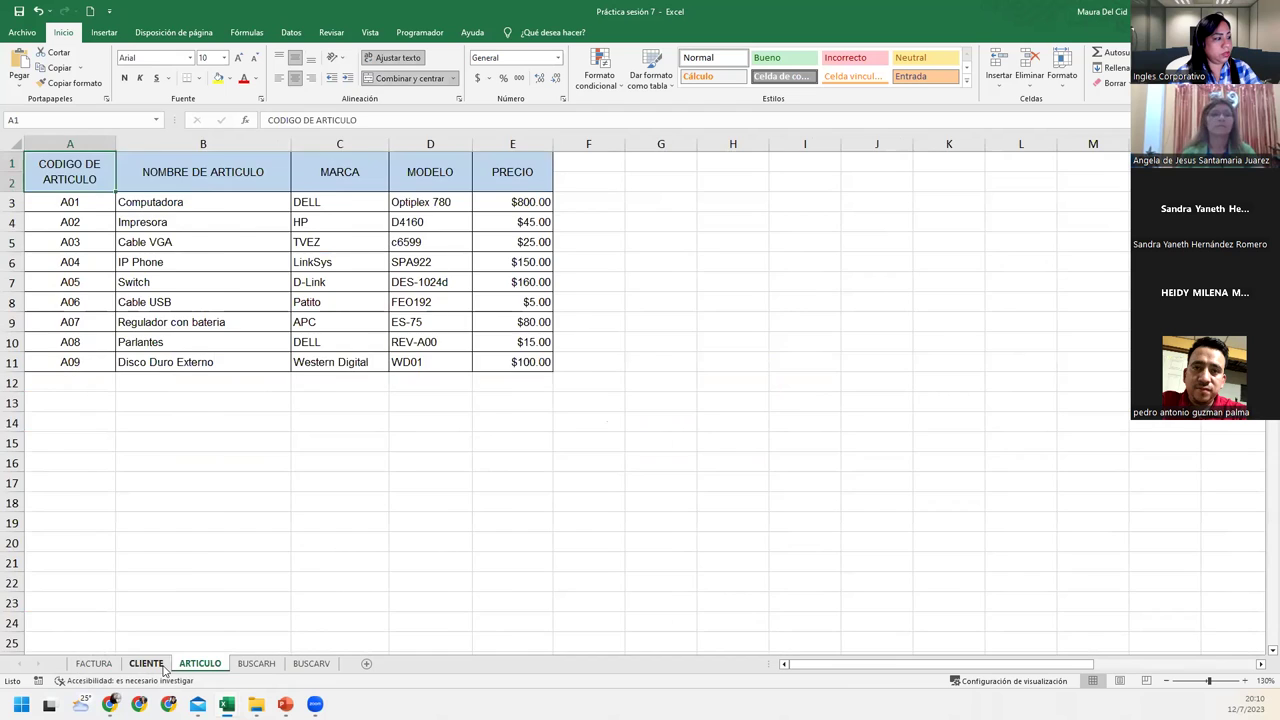
pyautogui.click(145, 664)
pyautogui.click(112, 666)
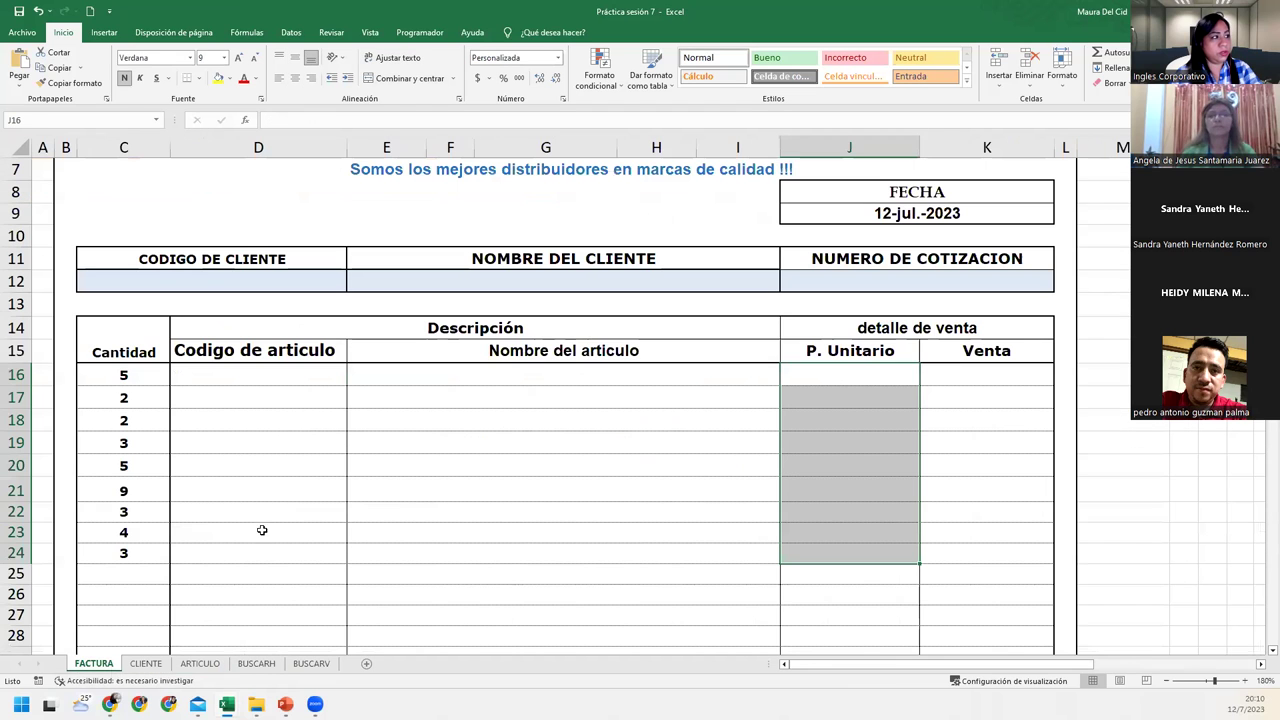
pyautogui.click(296, 281)
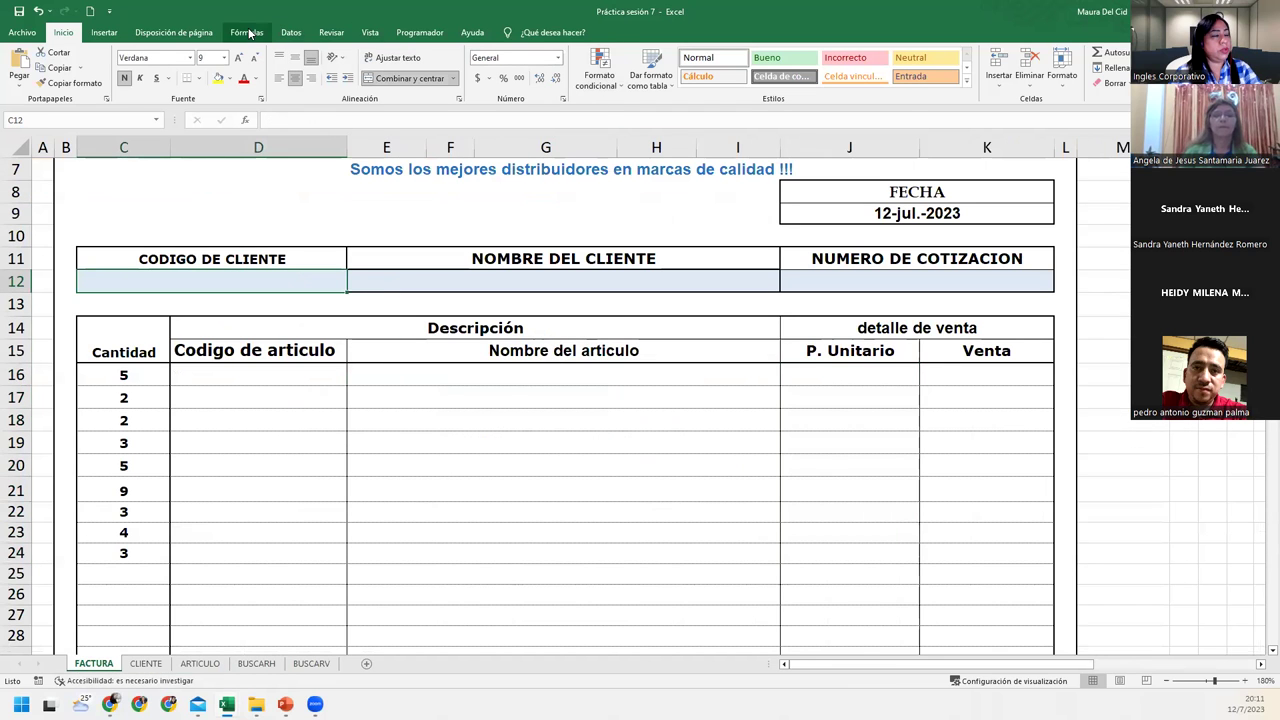
# Step: In Name Manager, browse the CODIGO_DE_ARTICULO, Junio, MARCA, PRECIO and NOMBRE_DE_ARTICULO names
pyautogui.click(247, 32)
pyautogui.click(480, 68)
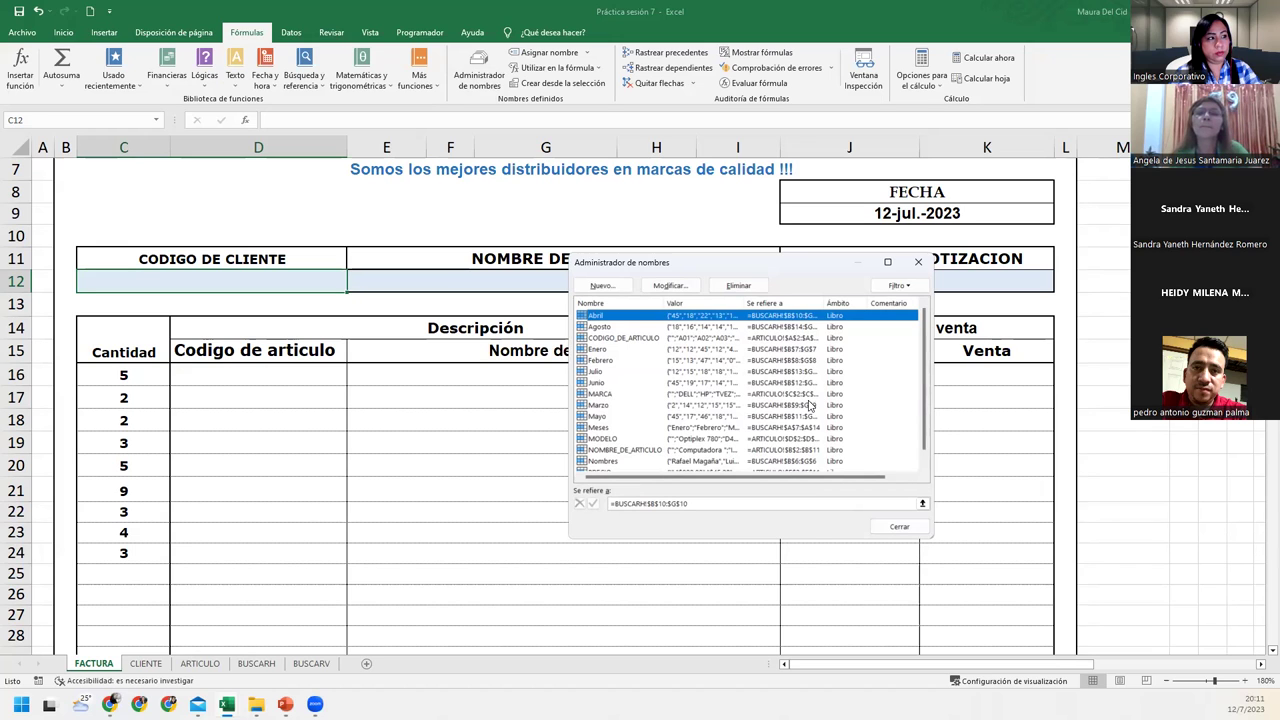
pyautogui.click(636, 340)
pyautogui.click(615, 383)
pyautogui.click(615, 394)
pyautogui.scroll(-1, 615, 396)
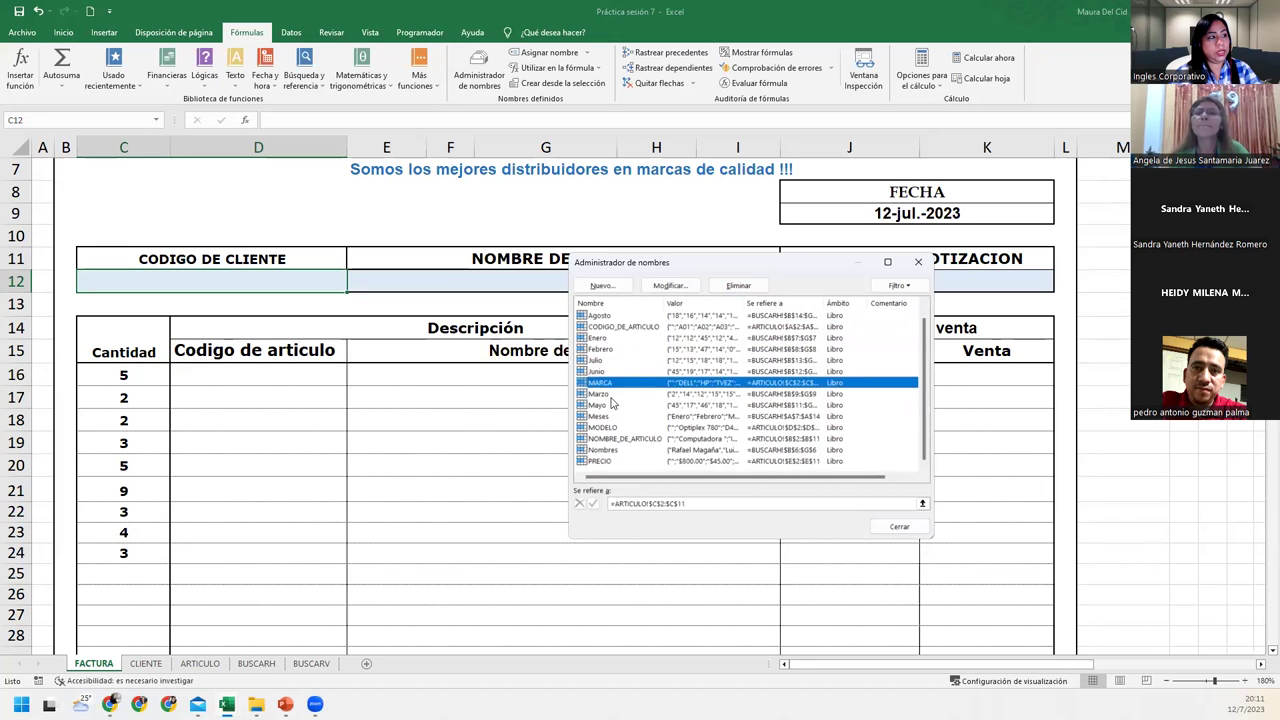
pyautogui.click(611, 462)
pyautogui.click(618, 439)
pyautogui.scroll(1, 619, 387)
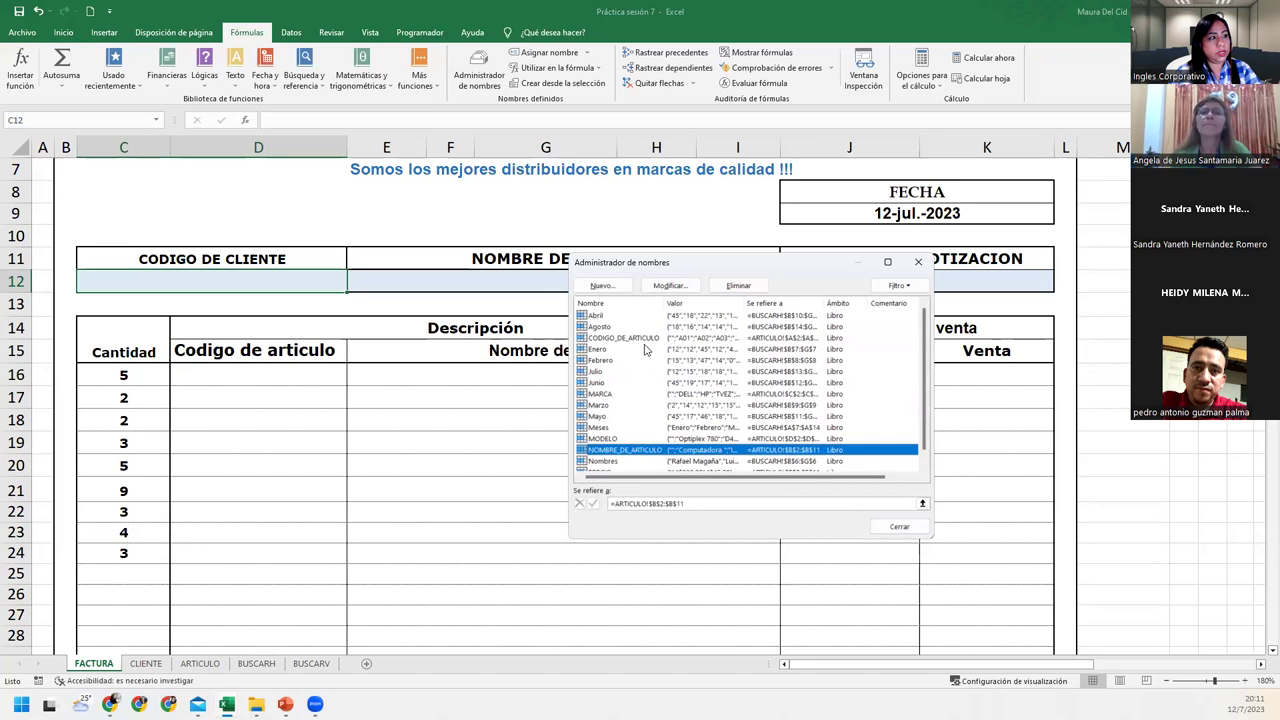
pyautogui.click(644, 341)
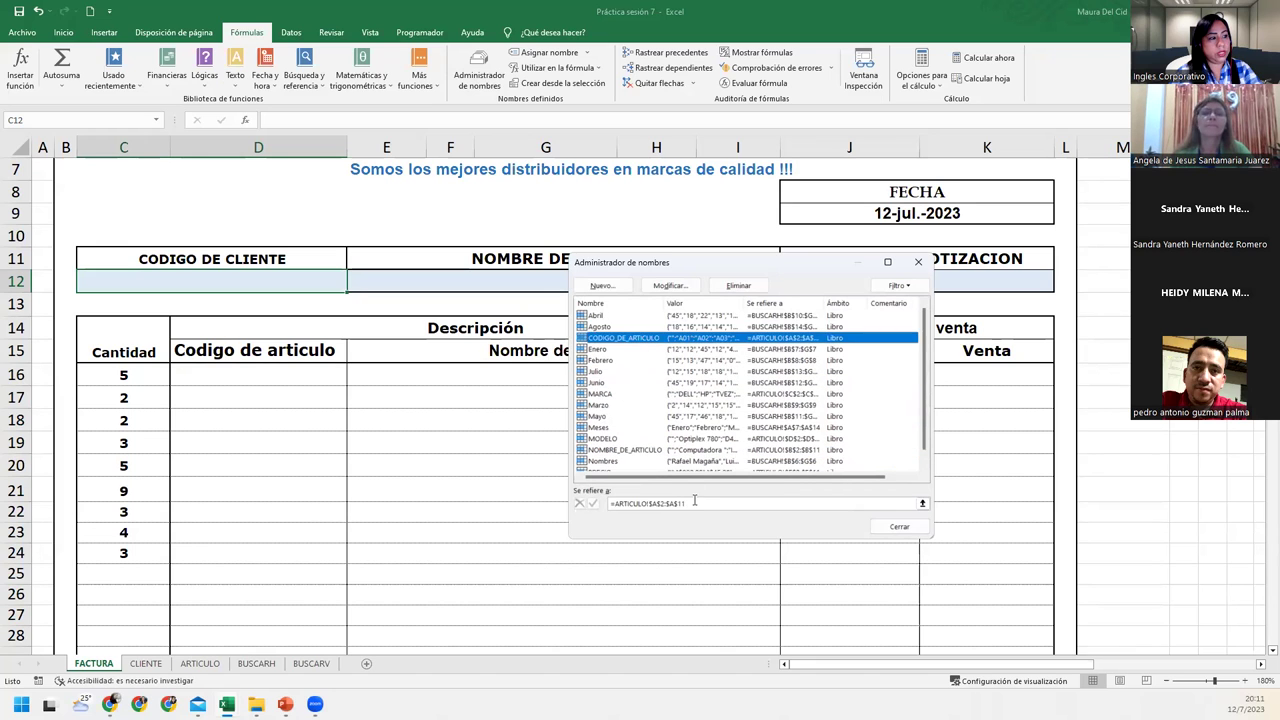
# Step: Show the ranges of CODIGO_DE_ARTICULO, NOMBRE_DE_ARTICULO (B2:B11) and Marzo (BUSCARH B9:G9), then close
pyautogui.click(694, 502)
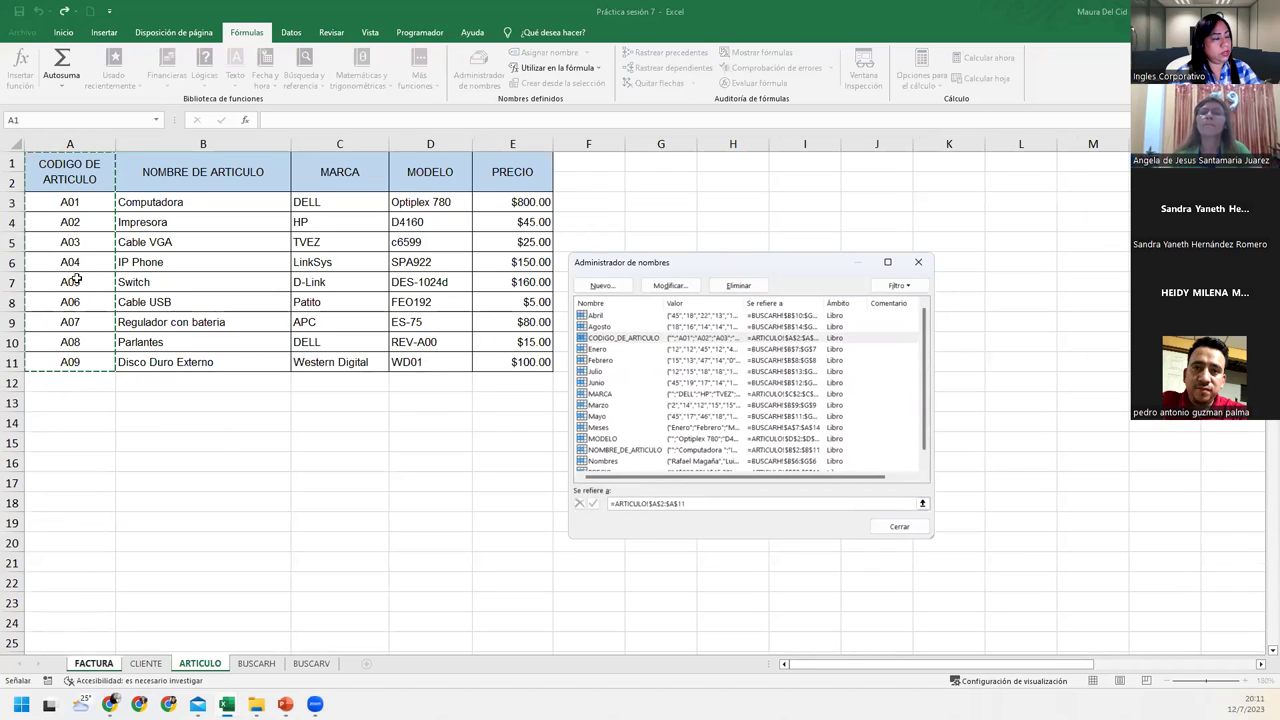
pyautogui.click(646, 451)
pyautogui.click(722, 501)
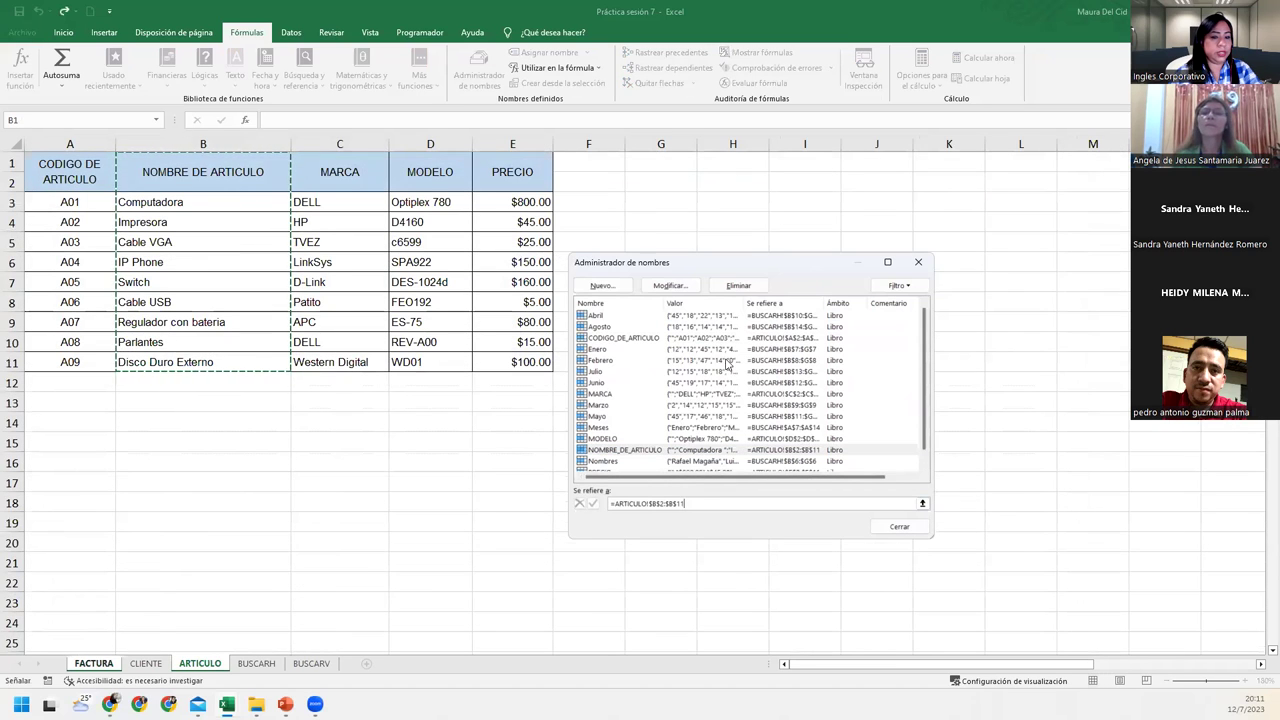
pyautogui.click(610, 406)
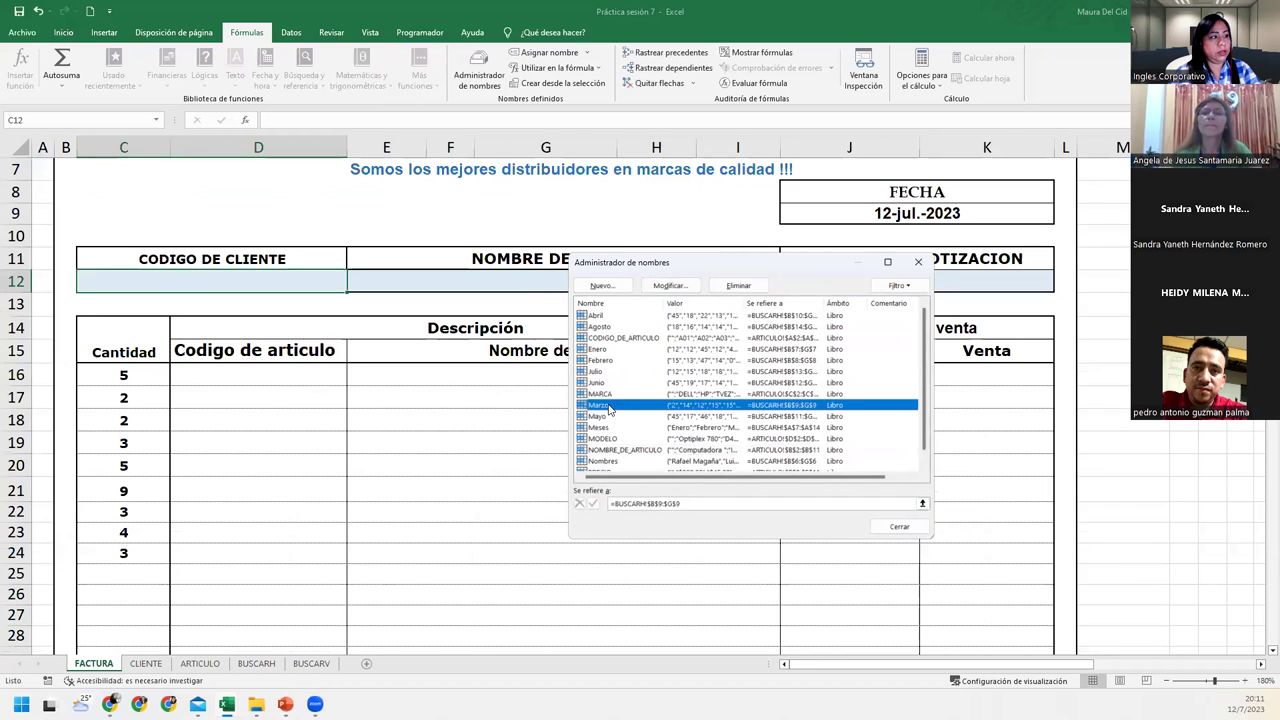
pyautogui.click(688, 503)
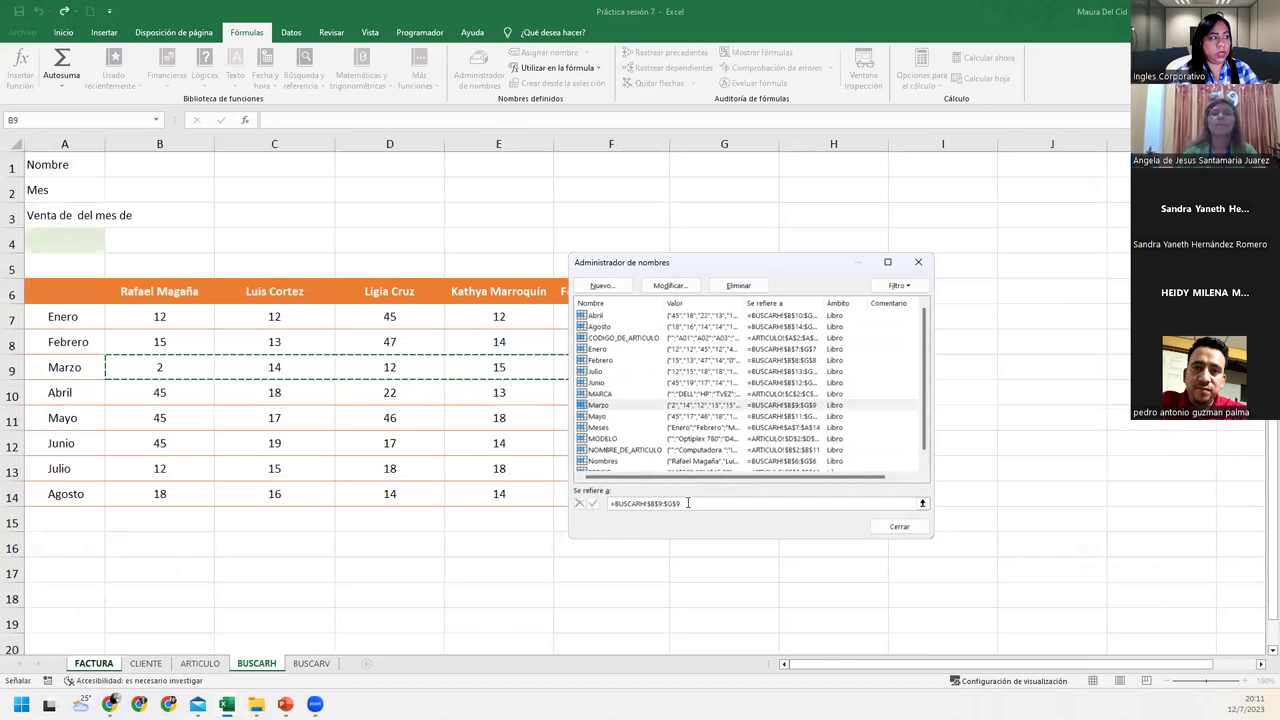
pyautogui.click(918, 262)
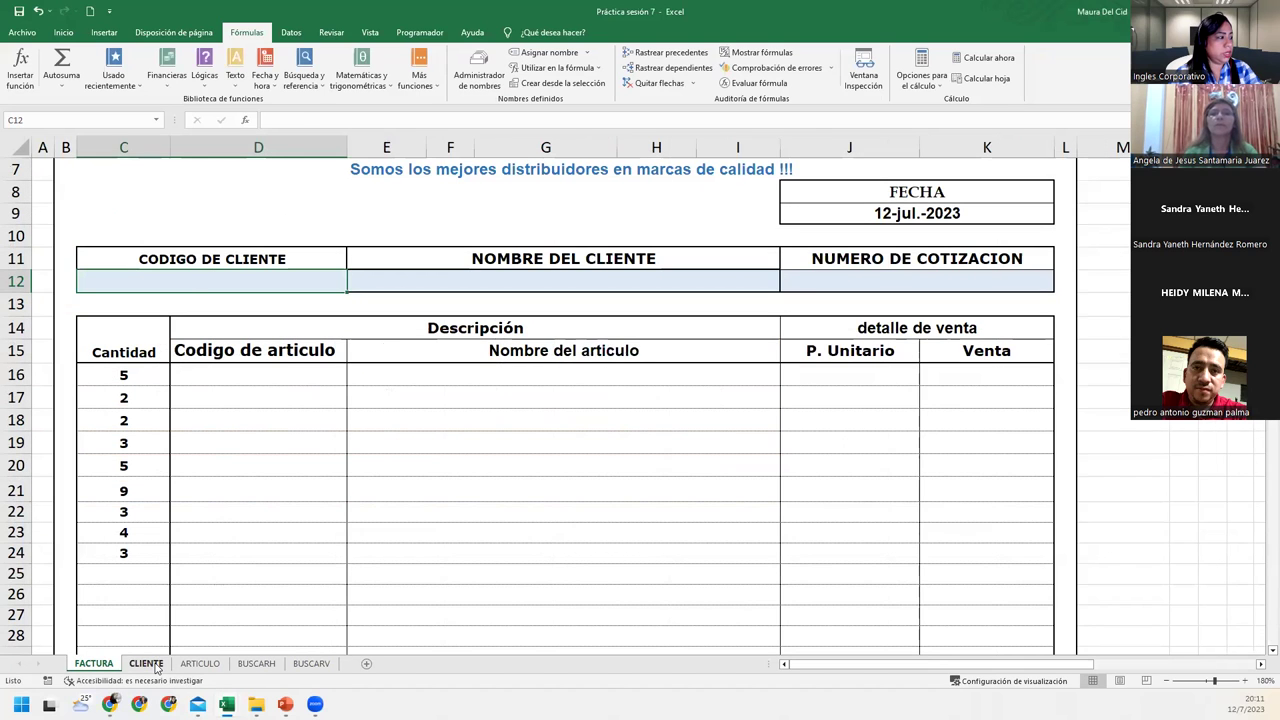
# Step: Show the CLIENTE client list, entering and cancelling cell edit mode twice without changes
pyautogui.click(147, 664)
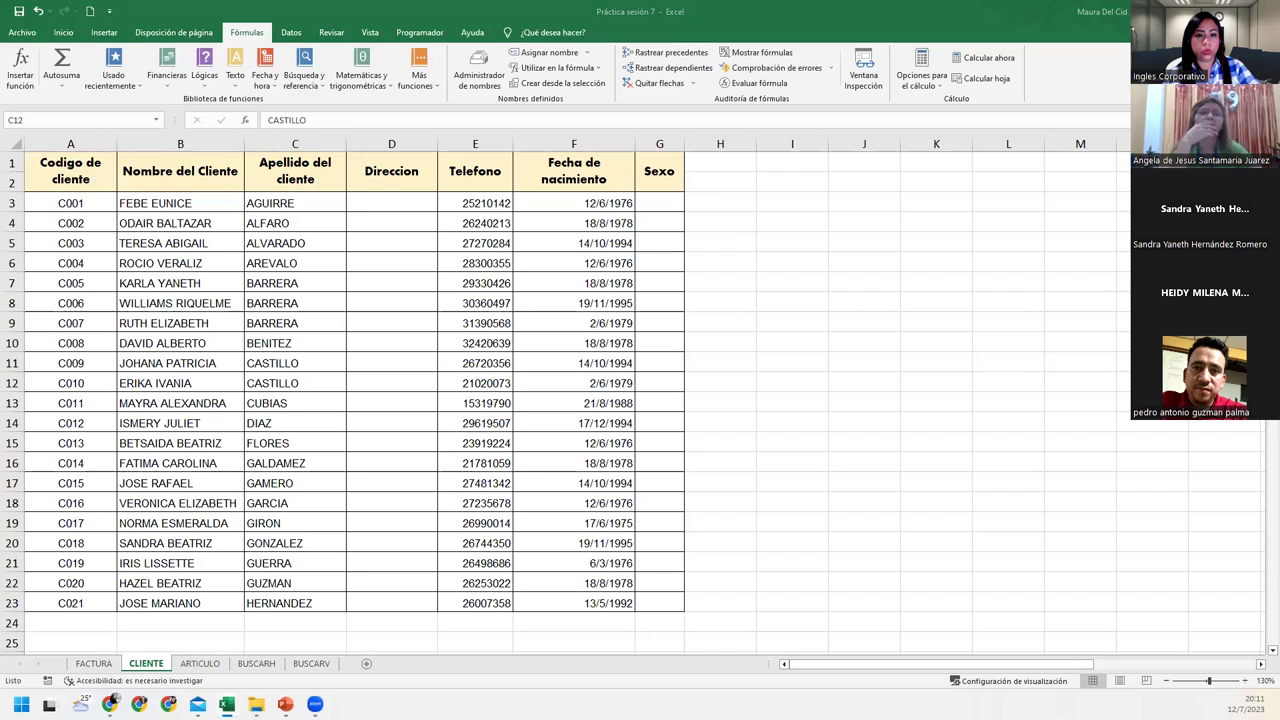
pyautogui.press('F2')
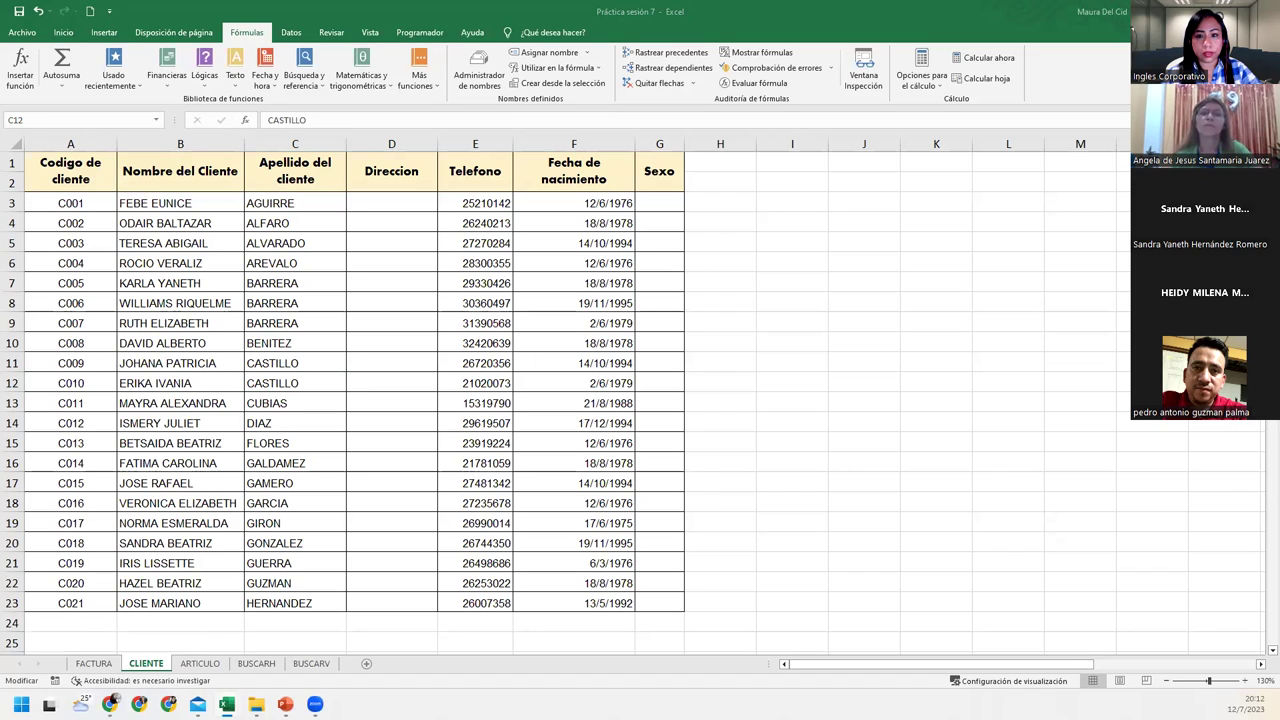
pyautogui.press('Escape')
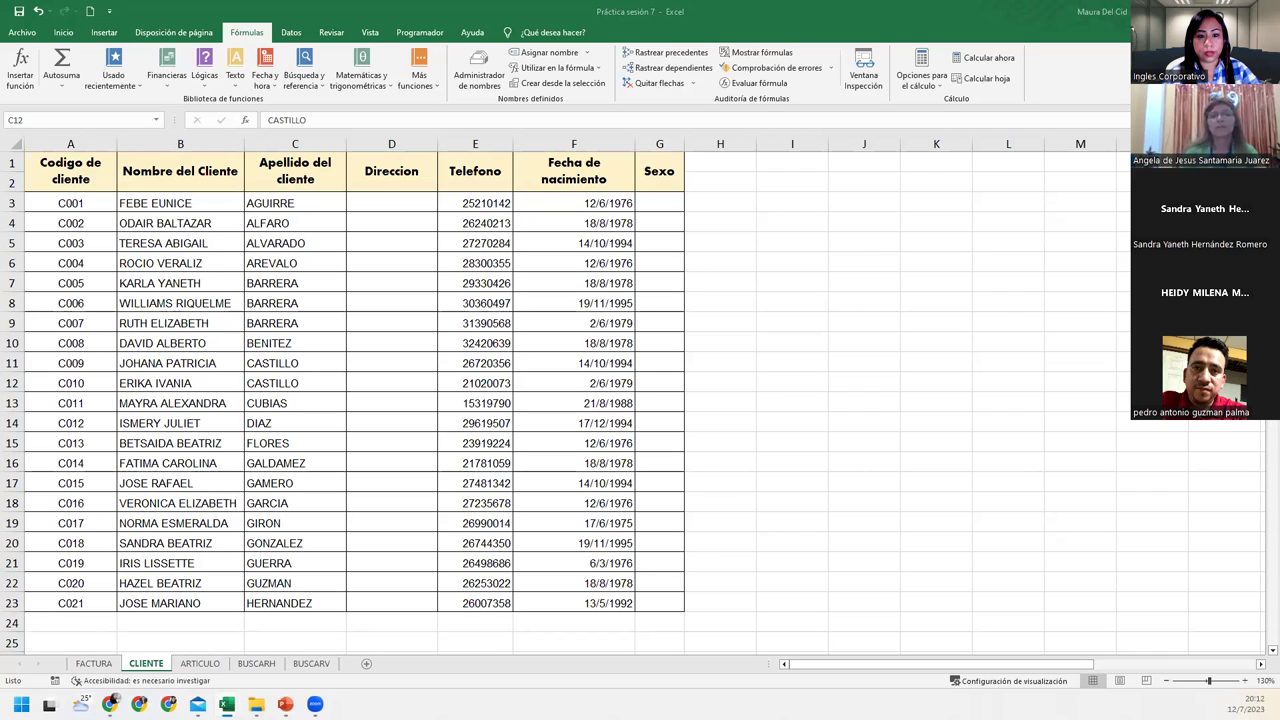
pyautogui.press('F2')
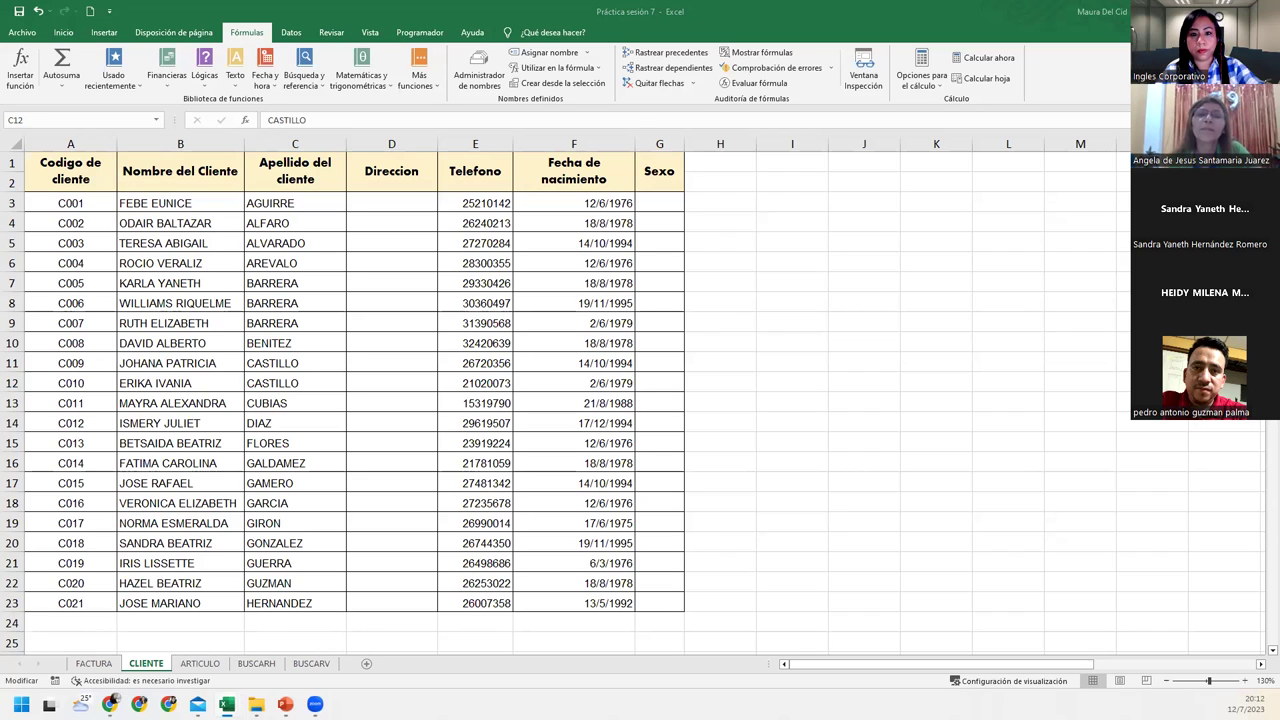
pyautogui.press('Escape')
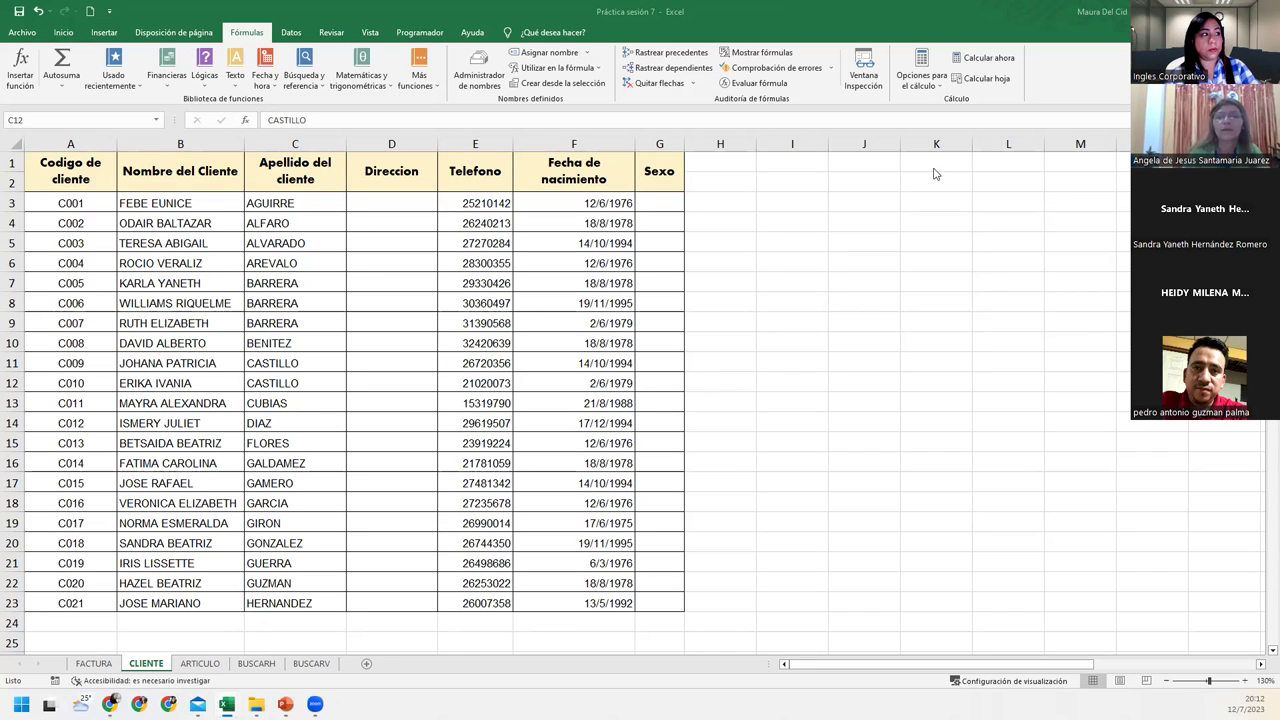
# Step: Select the CLIENTE table A1:G23, from Codigo de cliente through Sexo, headers included
pyautogui.moveTo(93, 175); pyautogui.dragTo(643, 601)
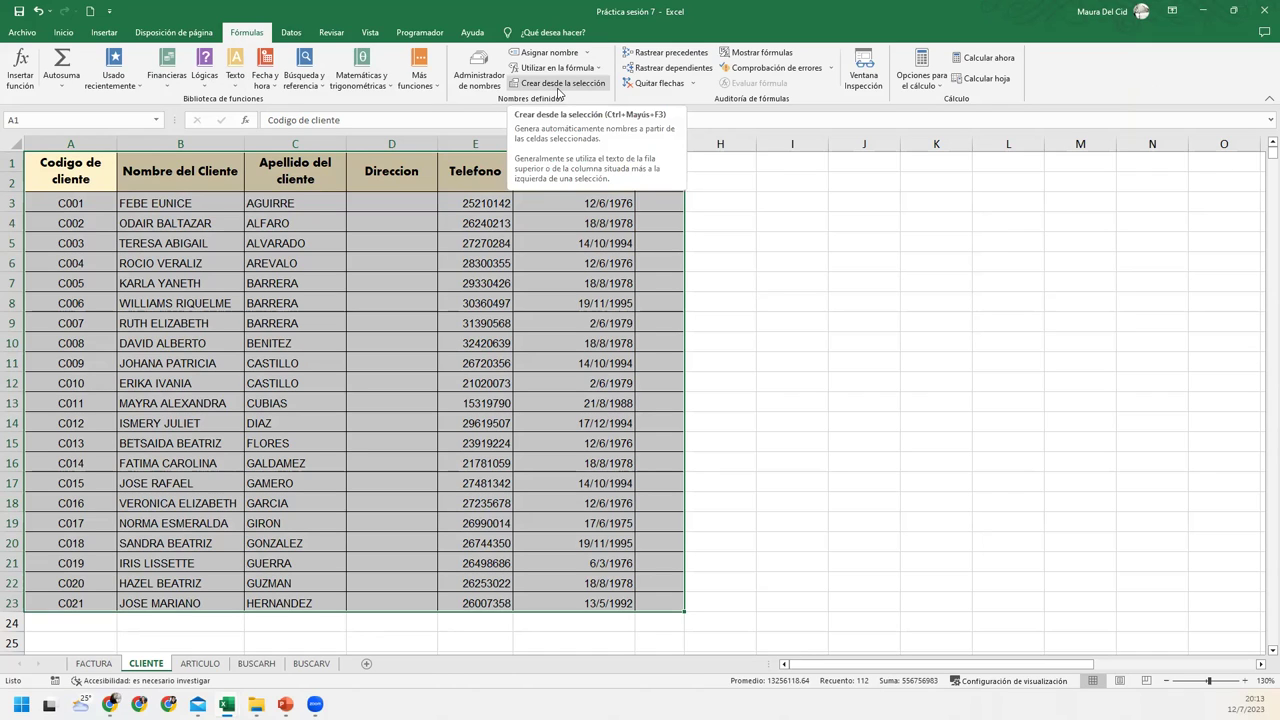
pyautogui.click(559, 88)
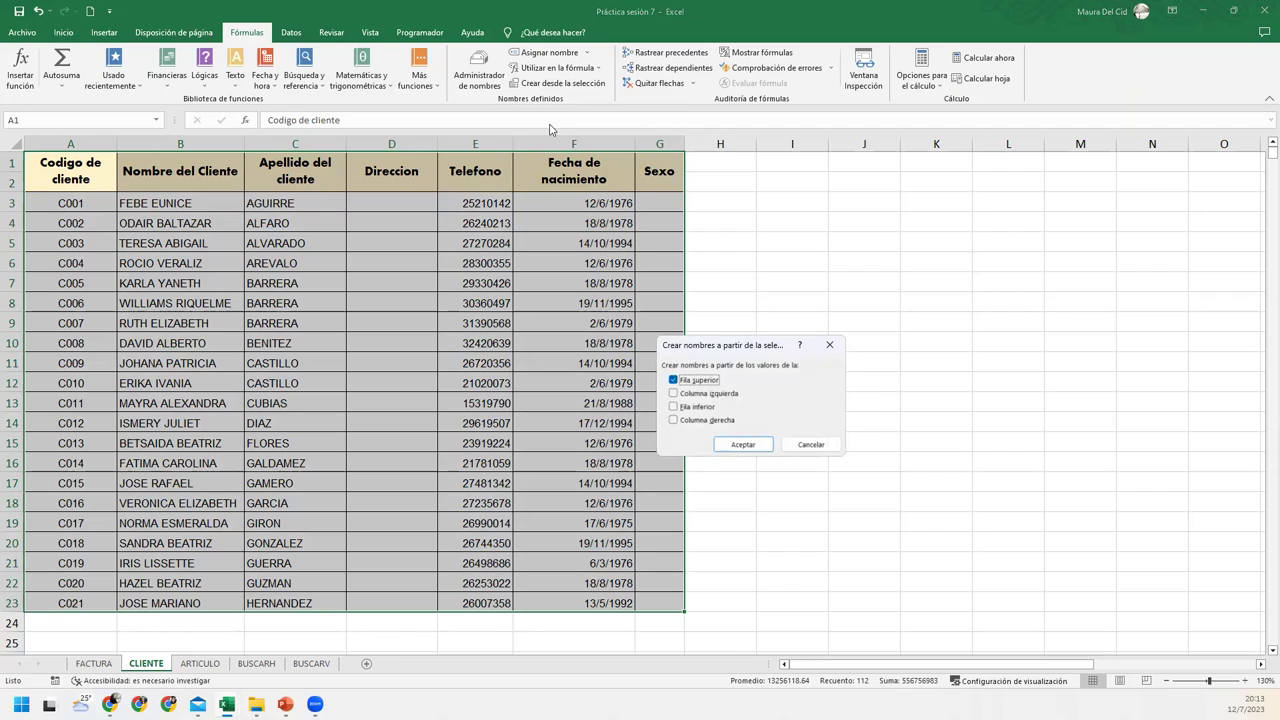
pyautogui.moveTo(738, 346); pyautogui.dragTo(766, 241)
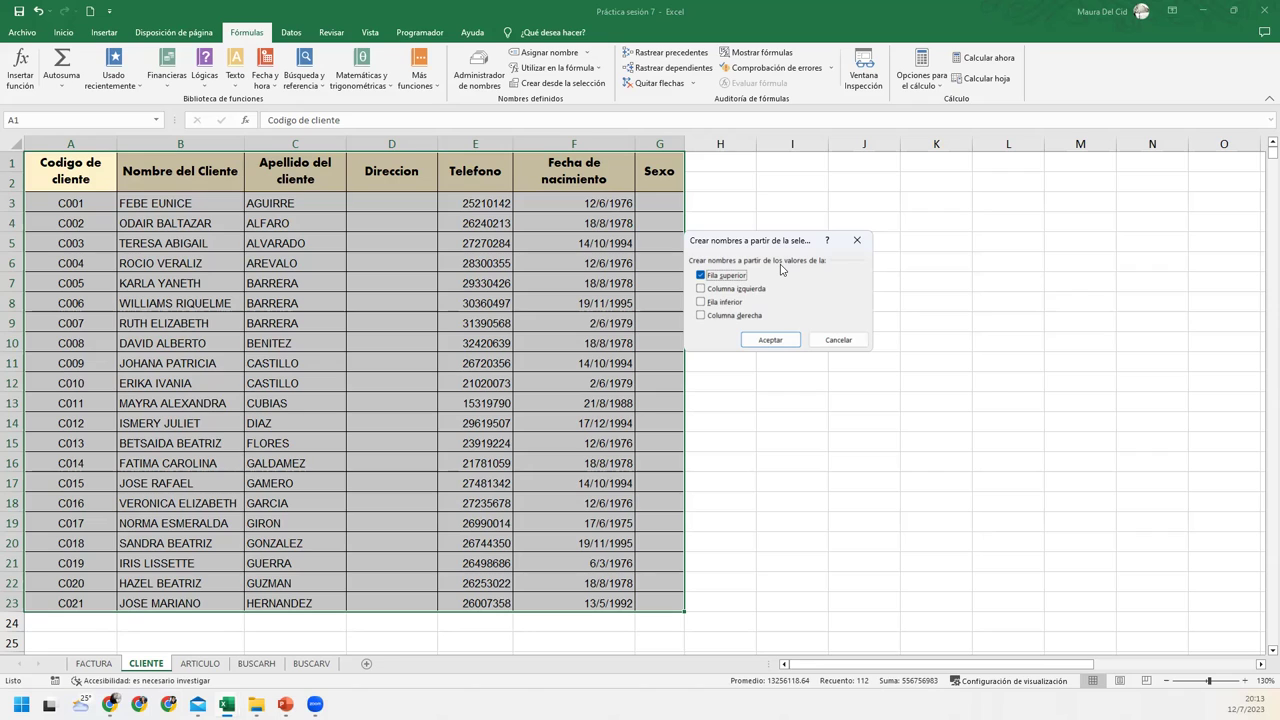
pyautogui.click(770, 340)
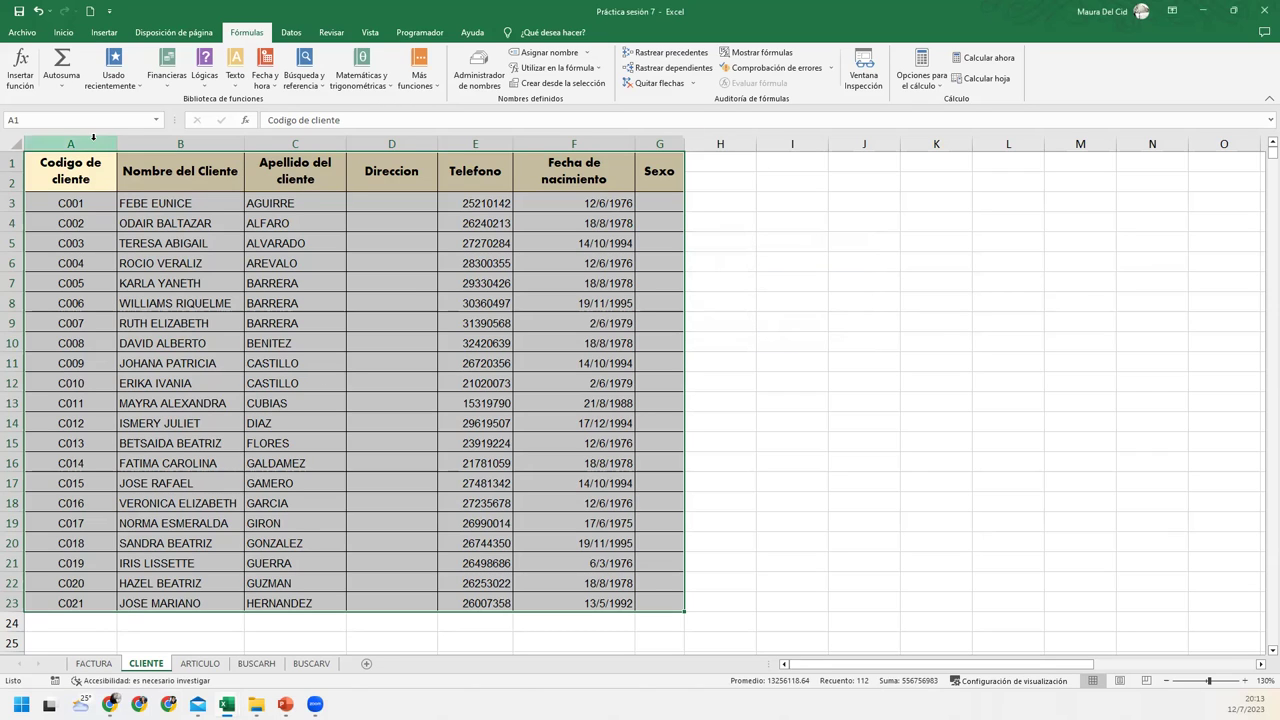
pyautogui.click(104, 176)
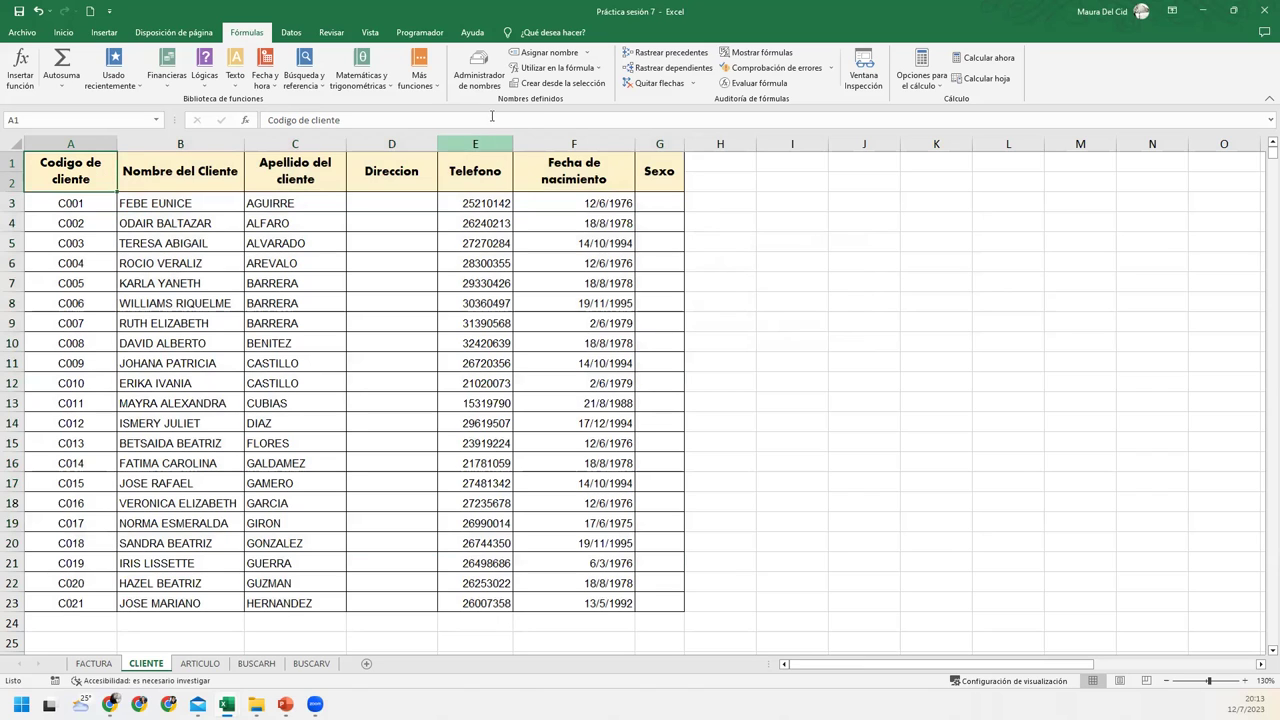
# Step: In Name Manager, check that Codigo_de_cliente refers to CLIENTE!A2:A23
pyautogui.click(460, 84)
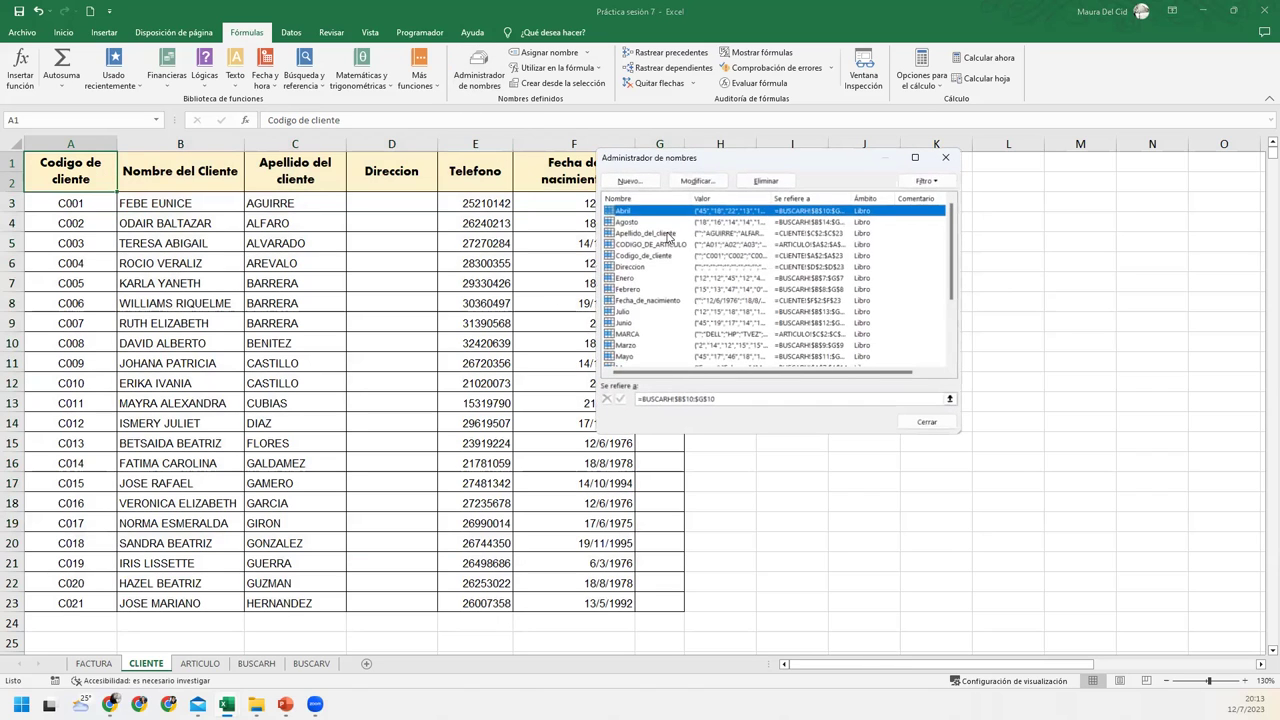
pyautogui.click(637, 234)
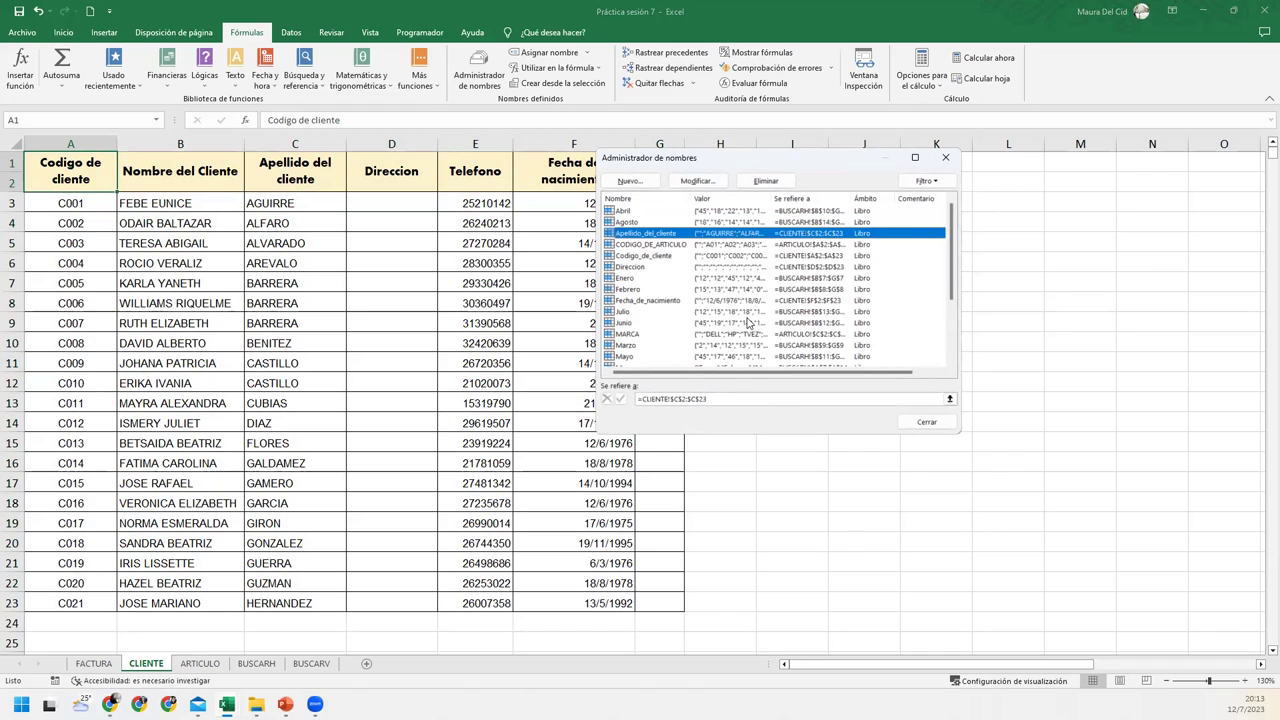
pyautogui.click(655, 257)
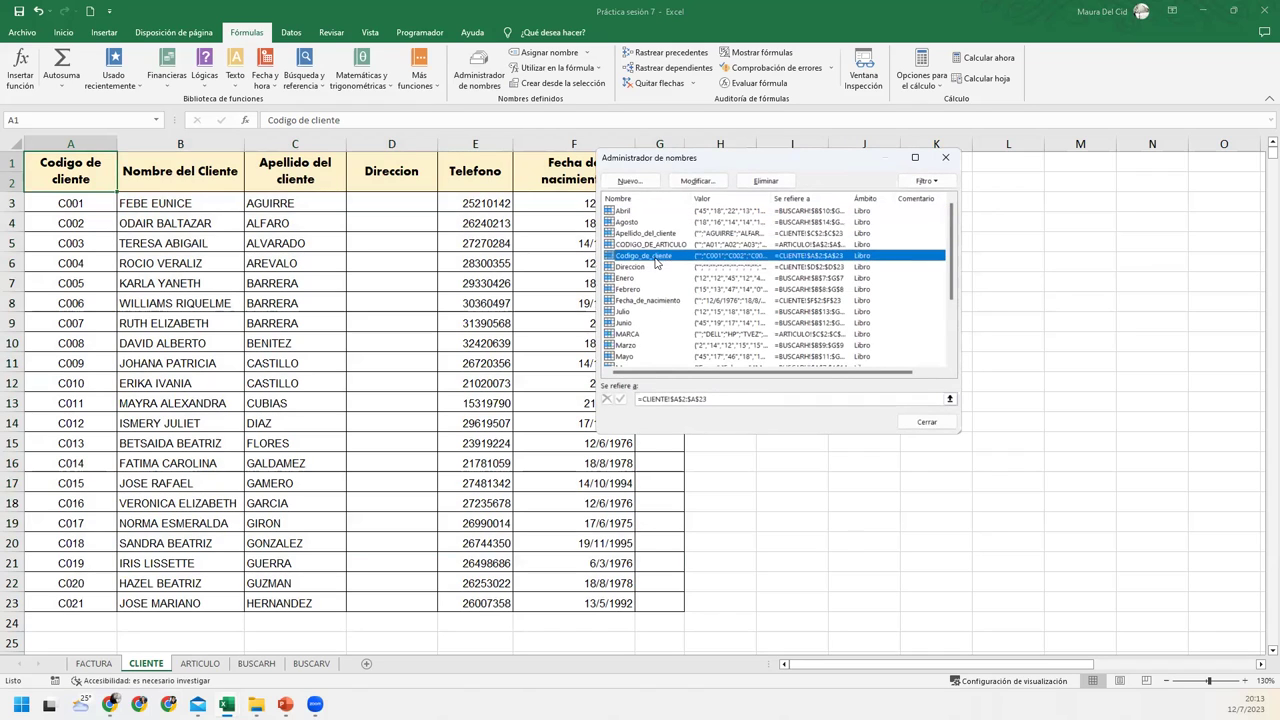
pyautogui.click(731, 397)
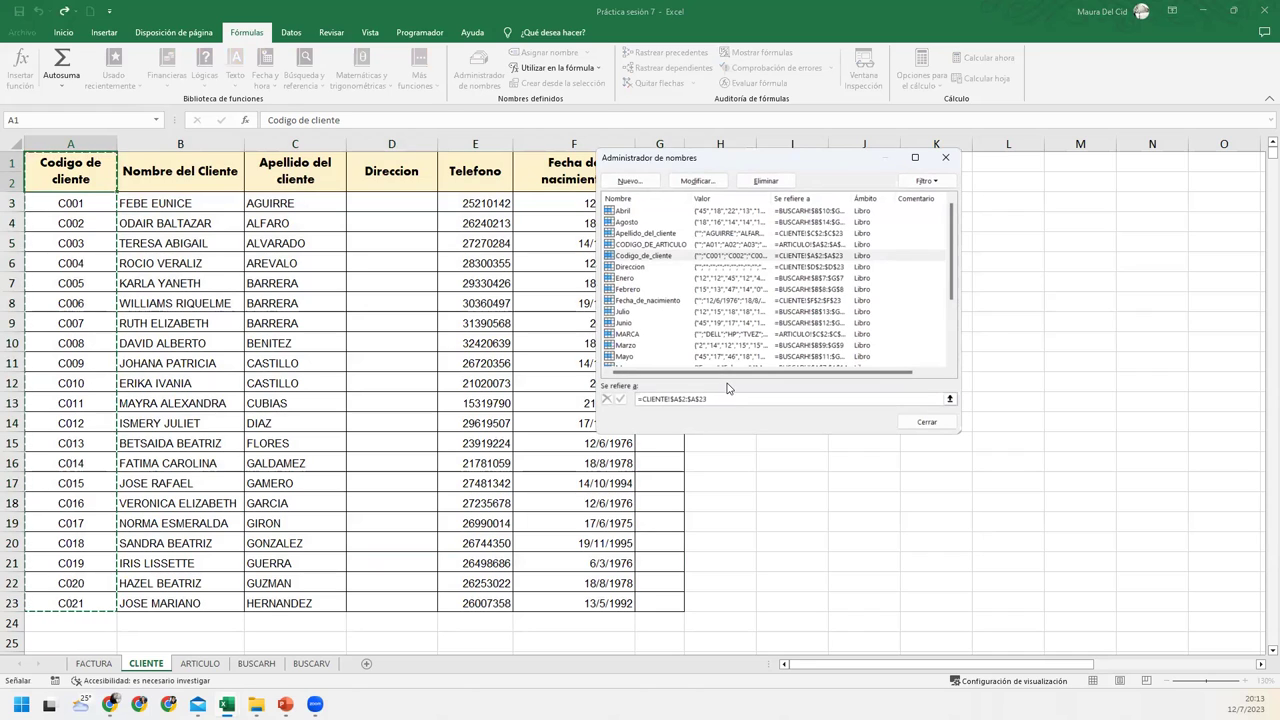
pyautogui.scroll(-6, 790, 308)
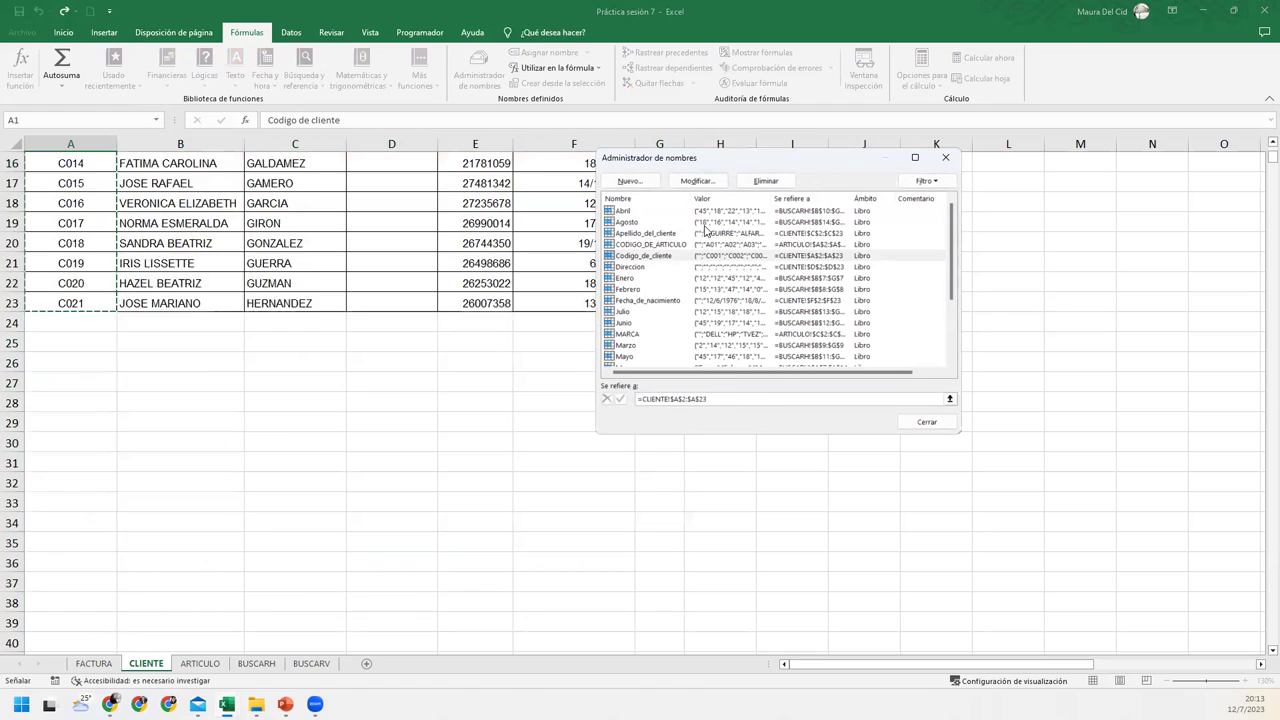
pyautogui.scroll(6, 703, 363)
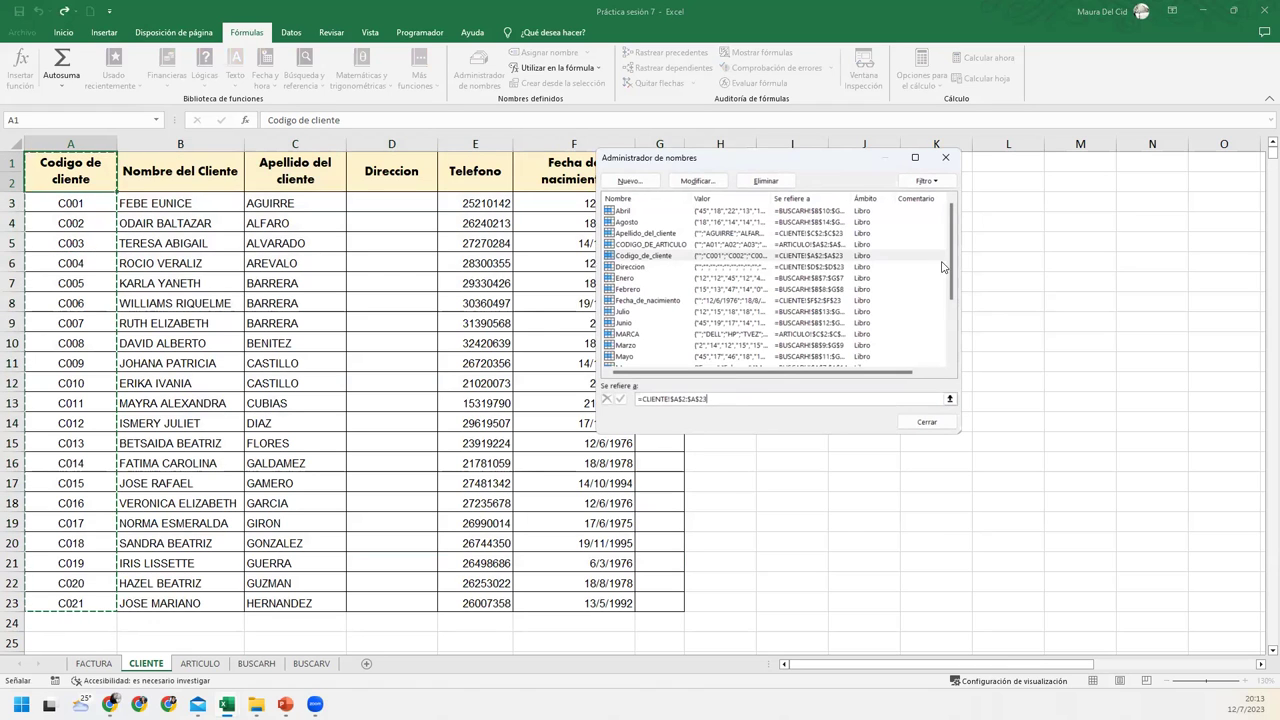
pyautogui.moveTo(951, 275); pyautogui.dragTo(951, 332)
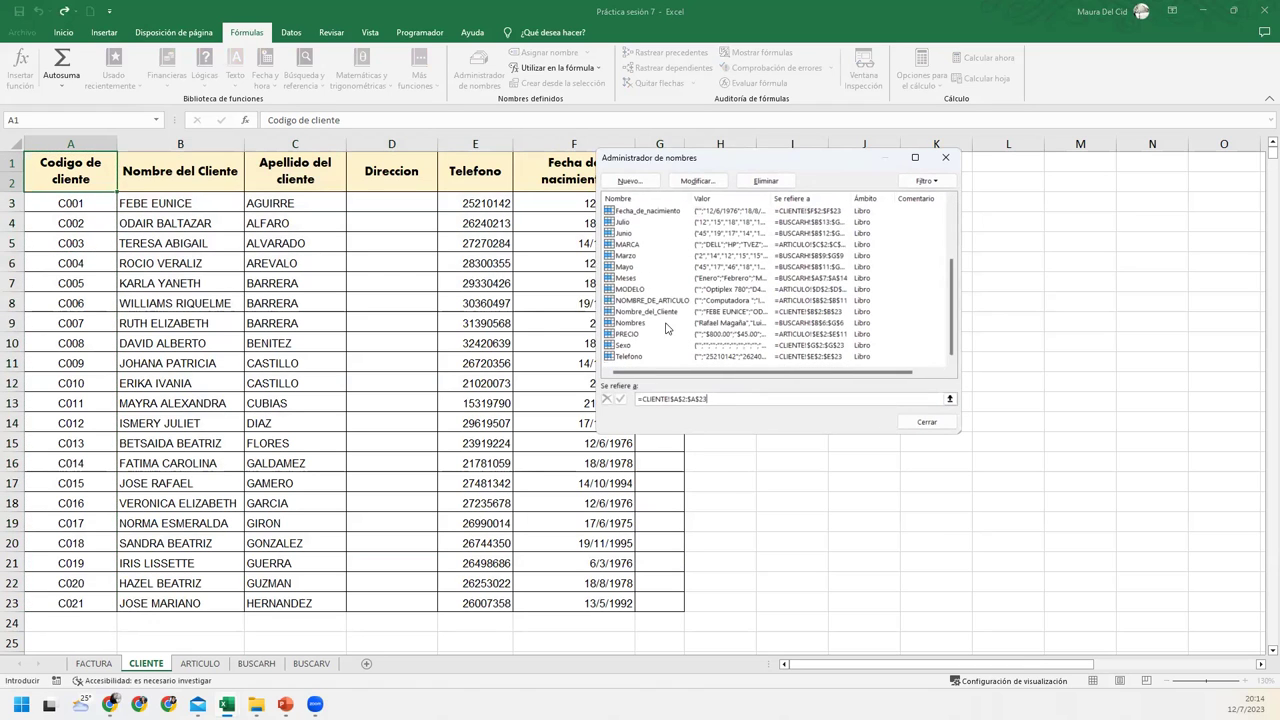
# Step: Check the Nombre_del_Cliente range, close Name Manager and return to FACTURA
pyautogui.click(650, 311)
pyautogui.click(720, 398)
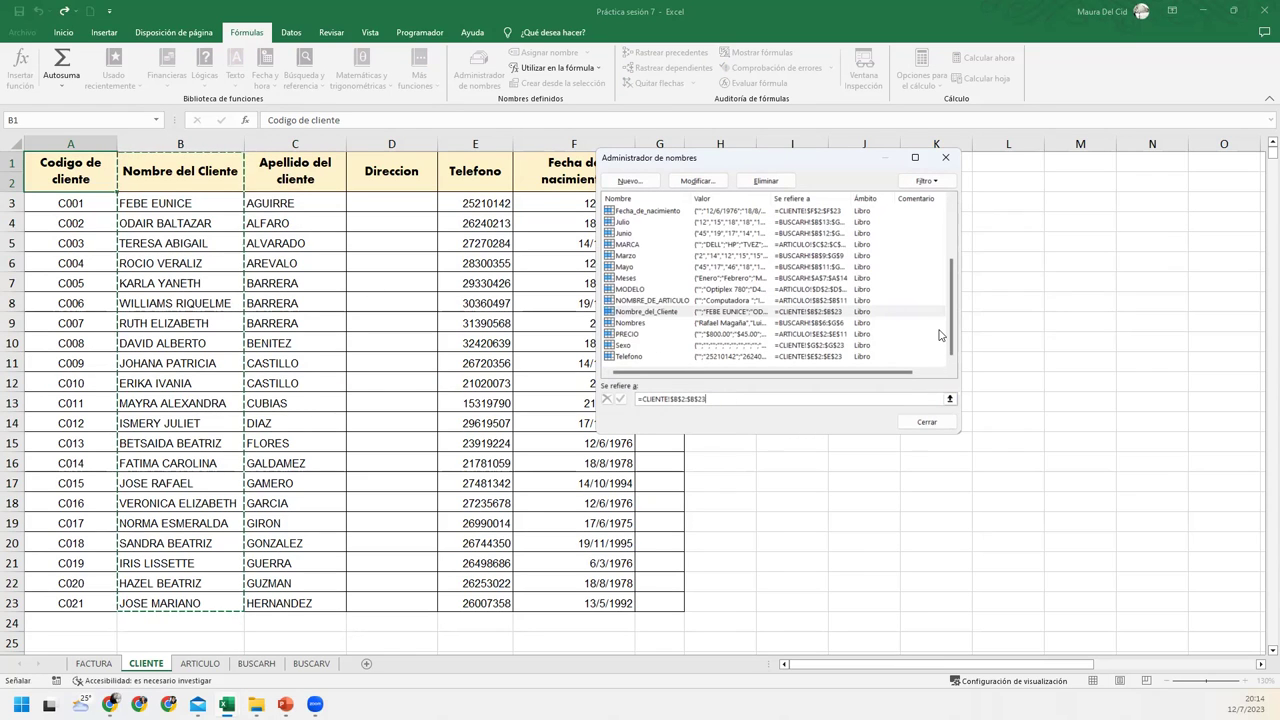
pyautogui.click(945, 157)
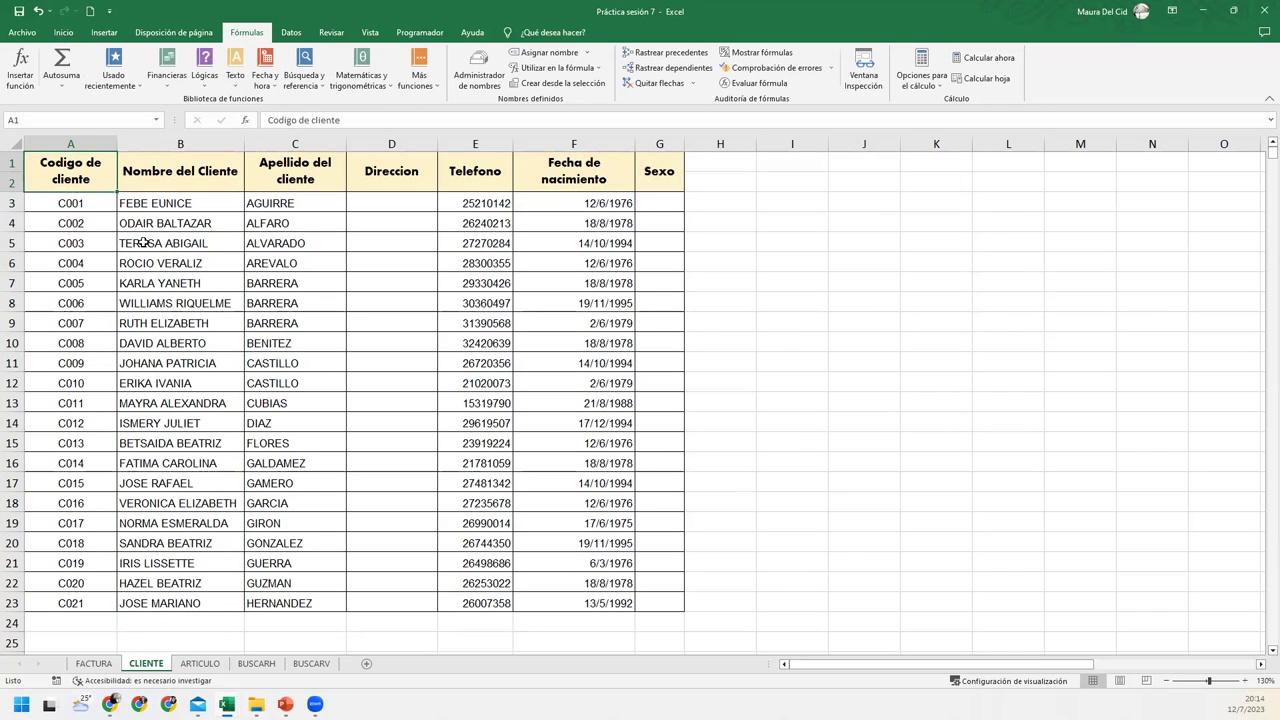
pyautogui.click(100, 665)
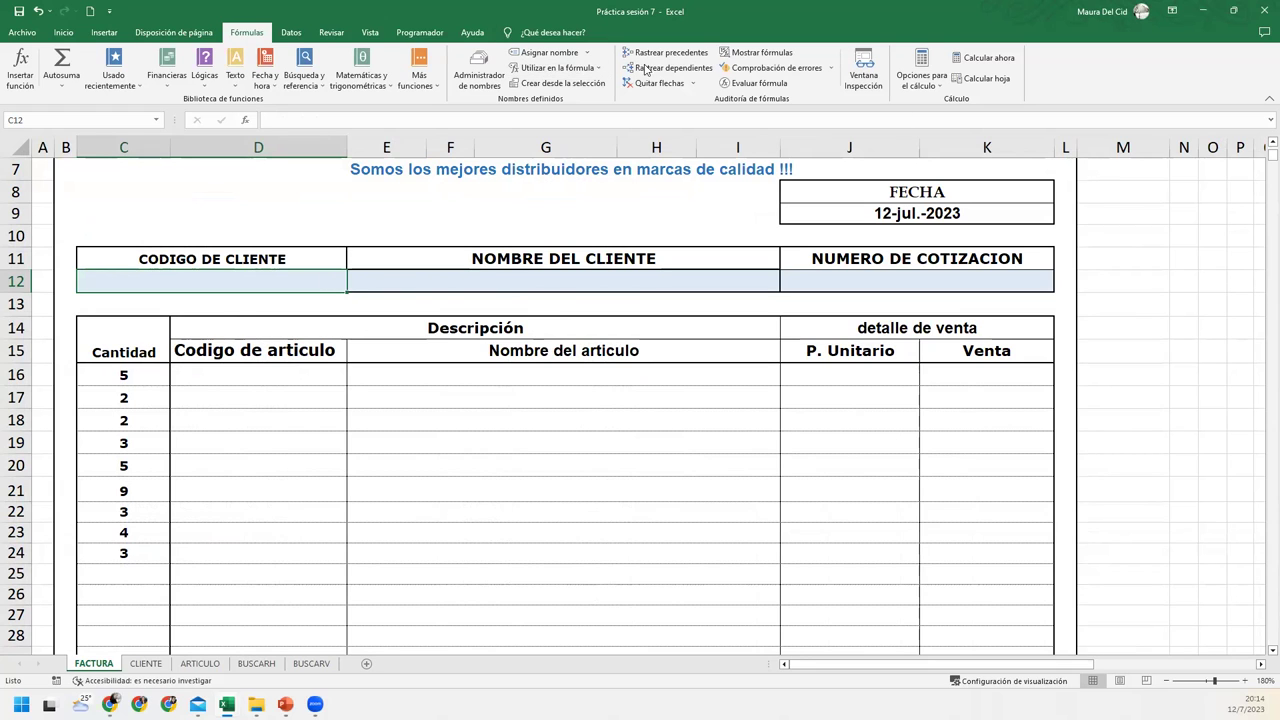
# Step: Give C12 a Lista data validation with source =Codigo_de_cliente
pyautogui.click(291, 32)
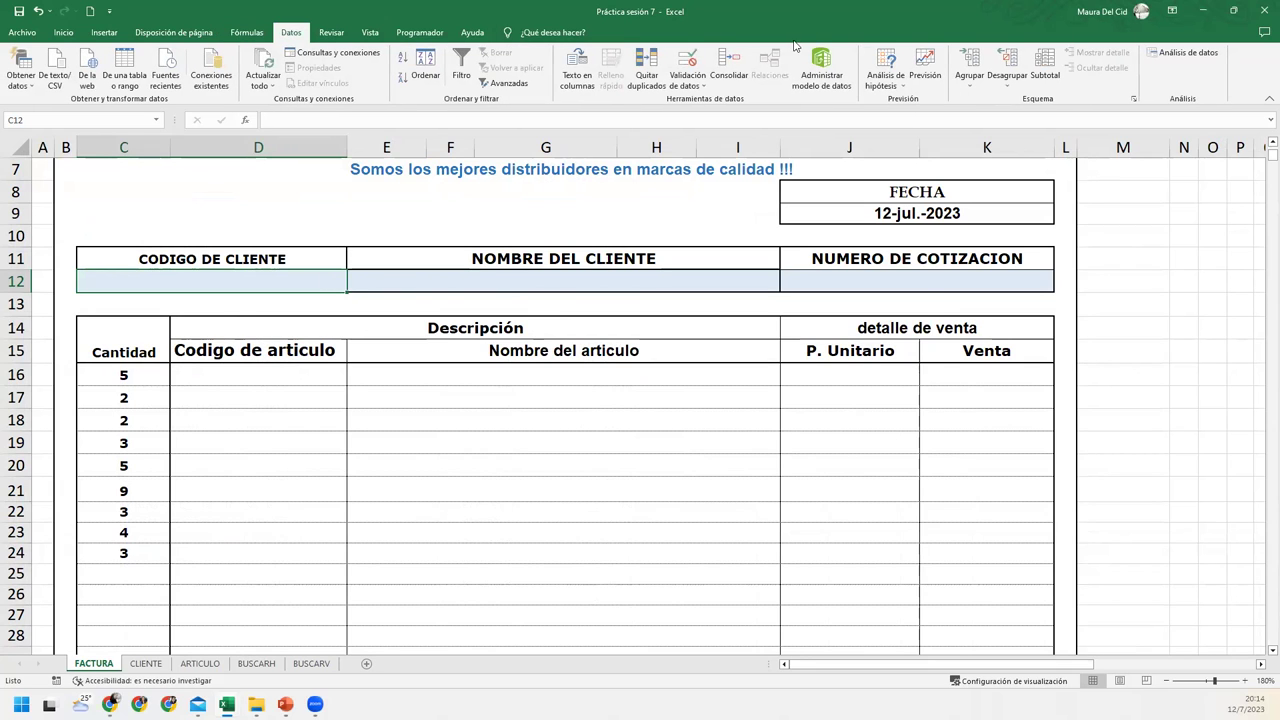
pyautogui.click(686, 66)
pyautogui.click(698, 262)
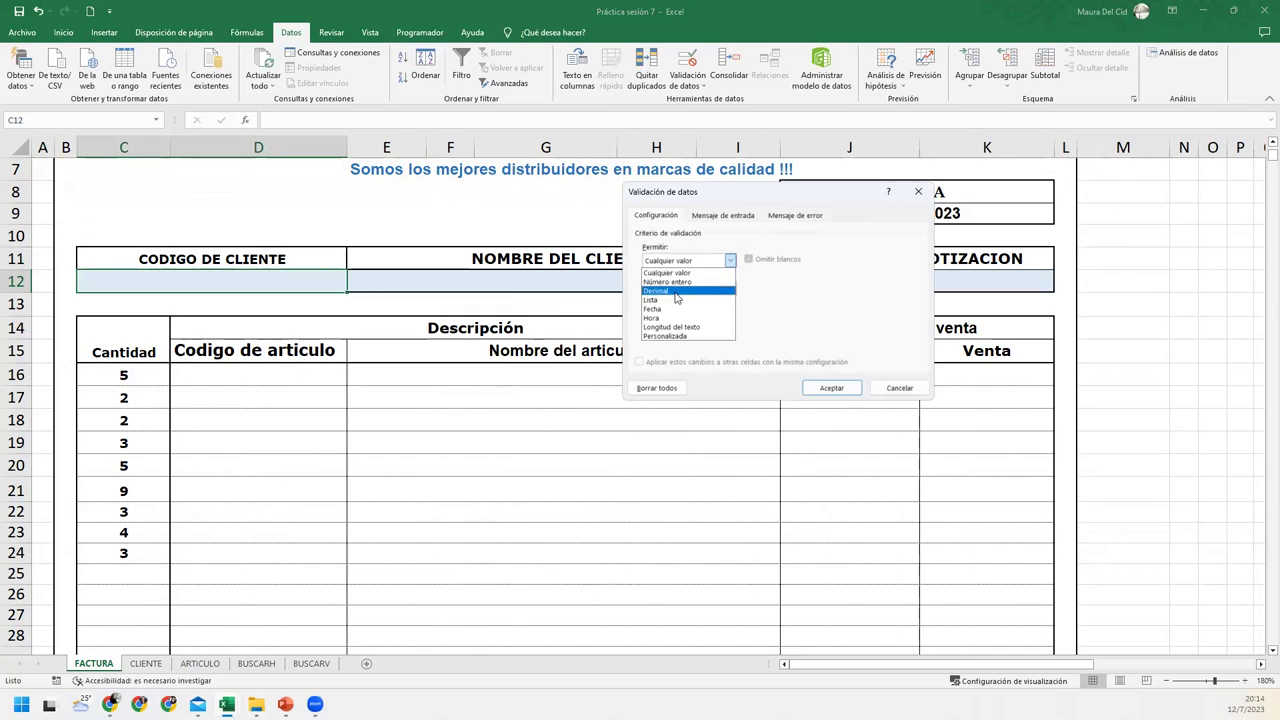
pyautogui.click(673, 304)
pyautogui.click(685, 315)
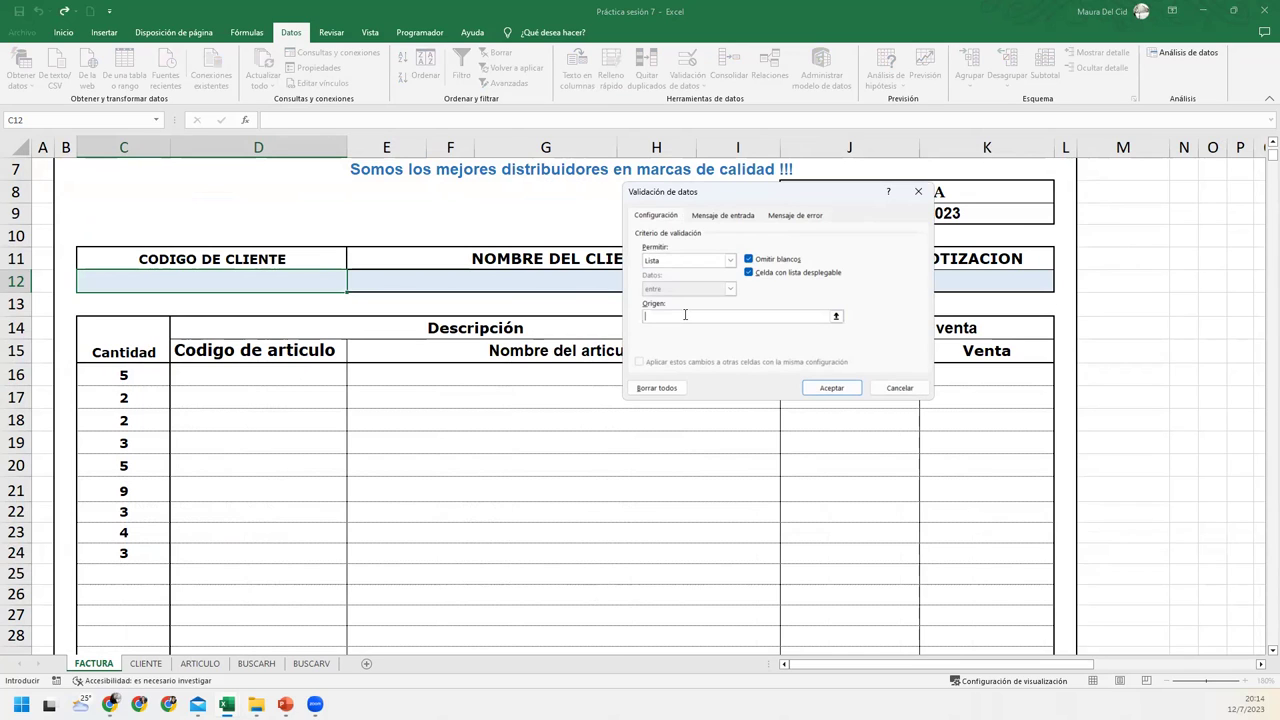
pyautogui.write('=codifo')
pyautogui.press('BackSpace')
pyautogui.press('BackSpace')
pyautogui.write('o_de_cliente')
pyautogui.click(817, 390)
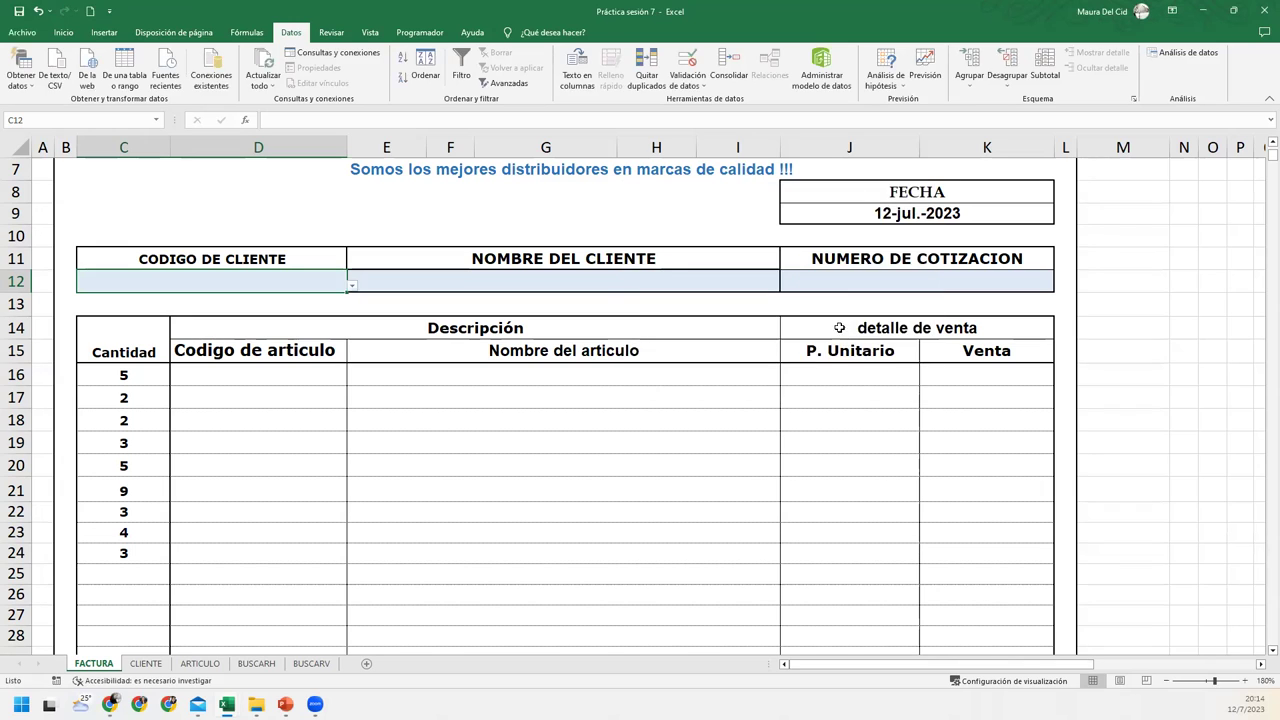
# Step: Pick C004 and then C010 from the C12 client-code dropdown
pyautogui.click(351, 289)
pyautogui.click(228, 367)
pyautogui.click(350, 287)
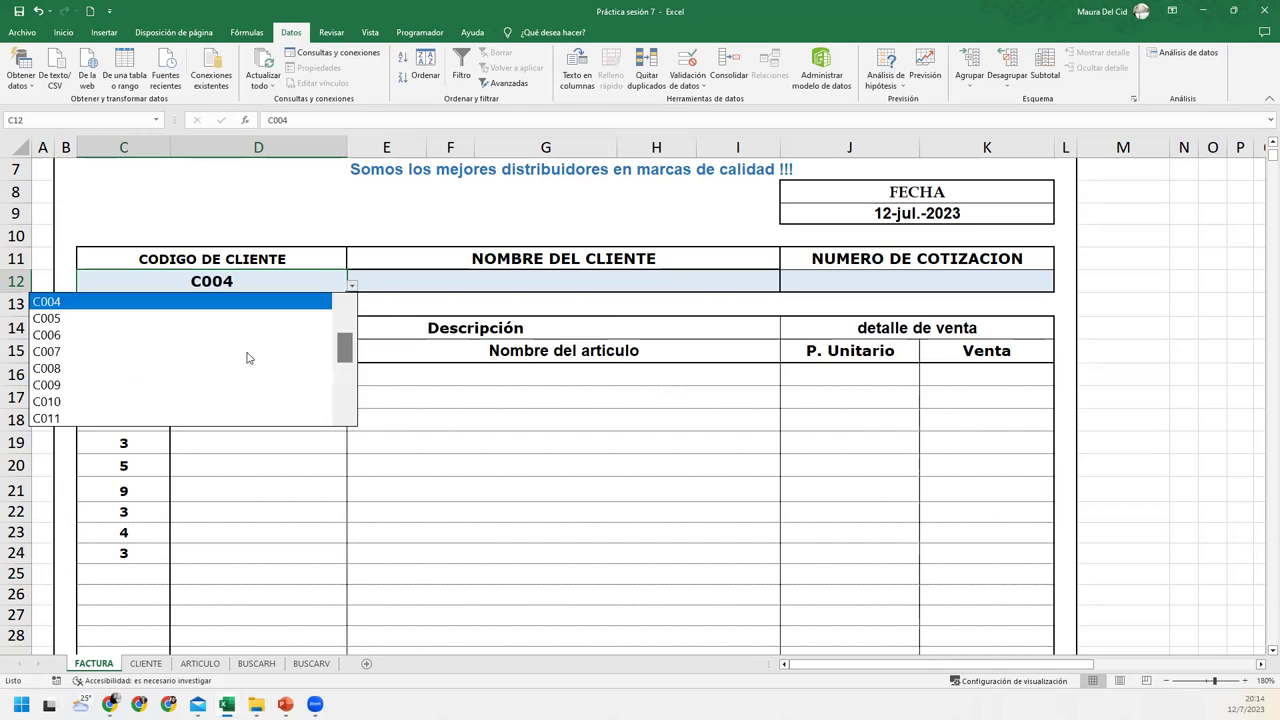
pyautogui.click(243, 401)
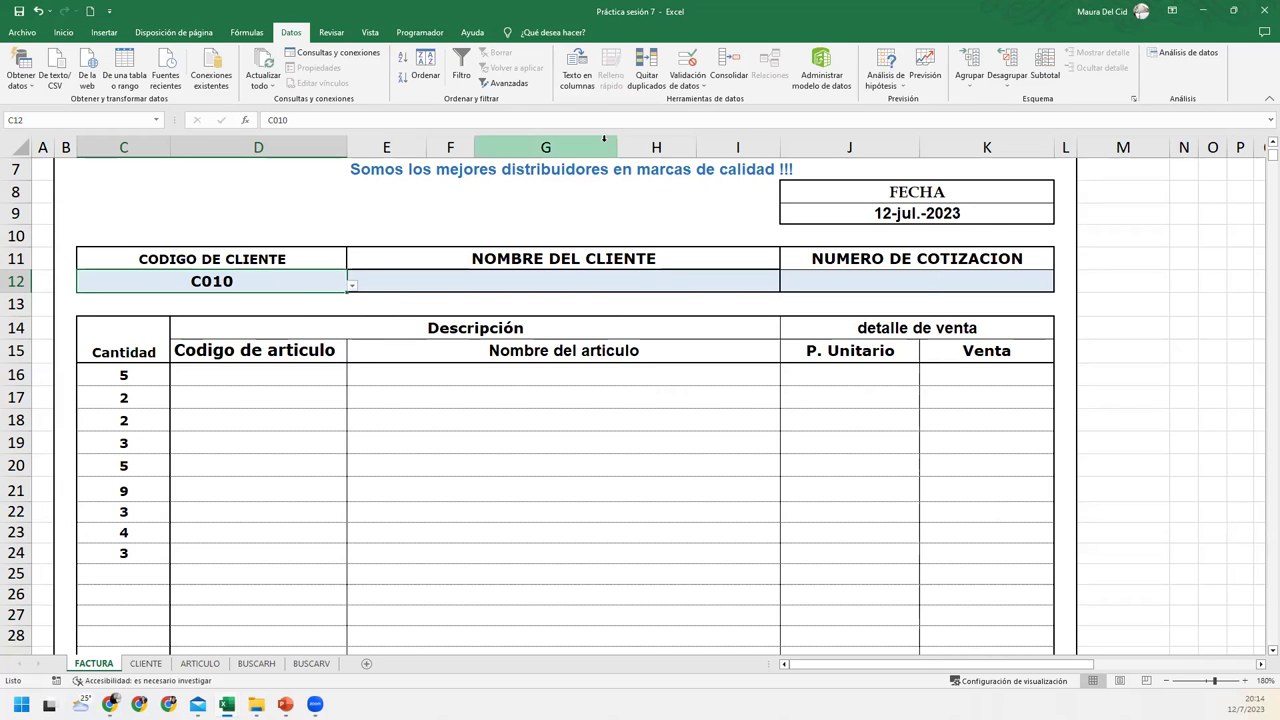
# Step: Reopen C12's Data Validation to check its list source =Codigo_de_cliente
pyautogui.click(688, 62)
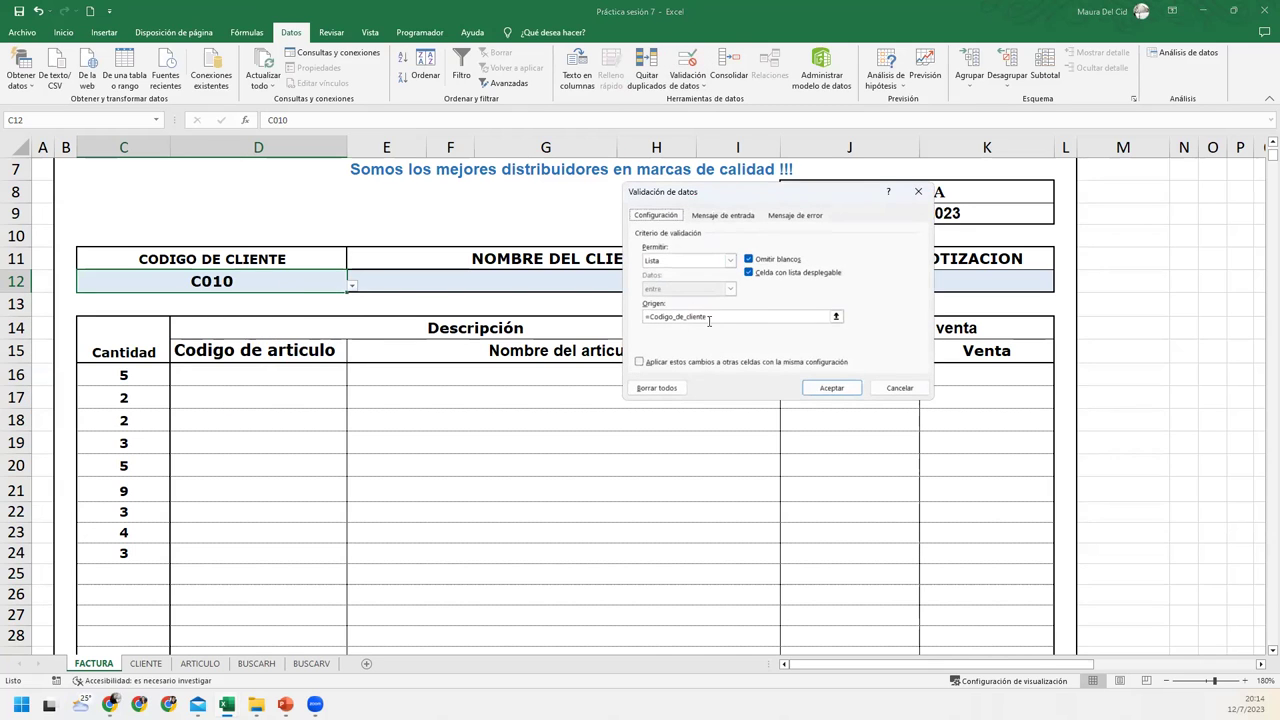
pyautogui.click(708, 316)
pyautogui.moveTo(719, 197); pyautogui.dragTo(513, 225)
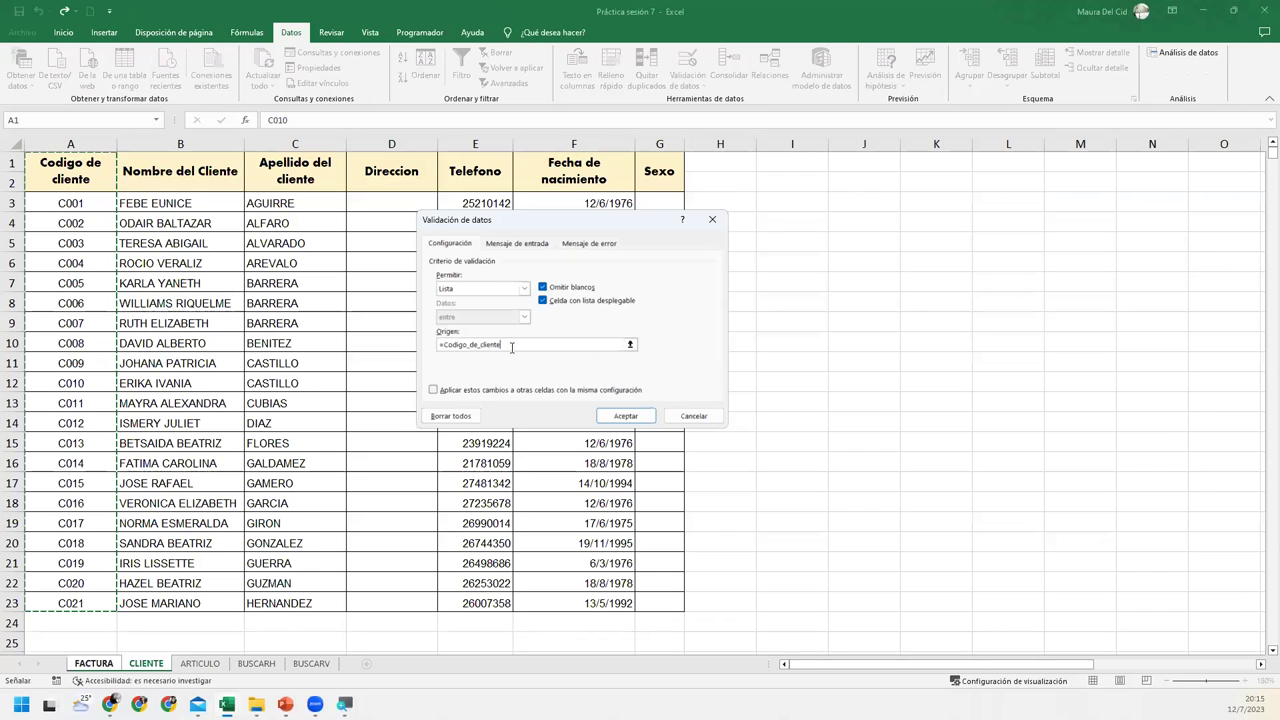
# Step: Close Data Validation and pick C001 from the C12 dropdown
pyautogui.click(625, 415)
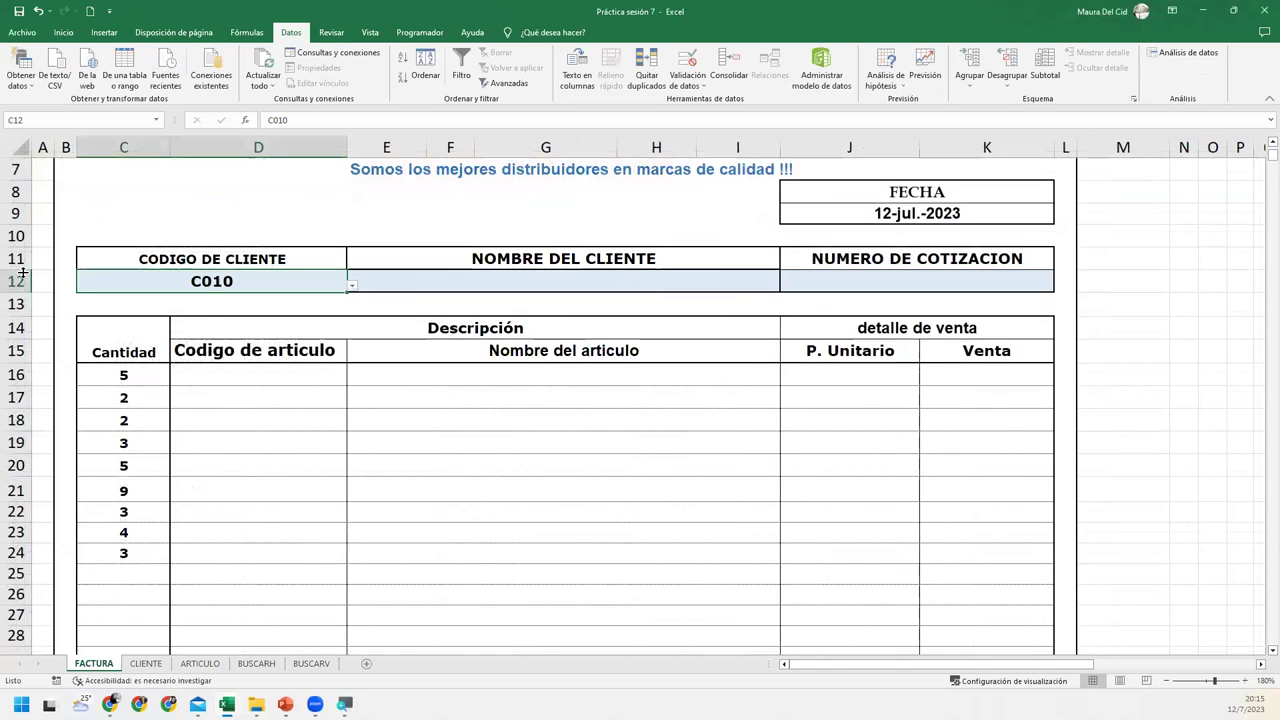
pyautogui.click(352, 285)
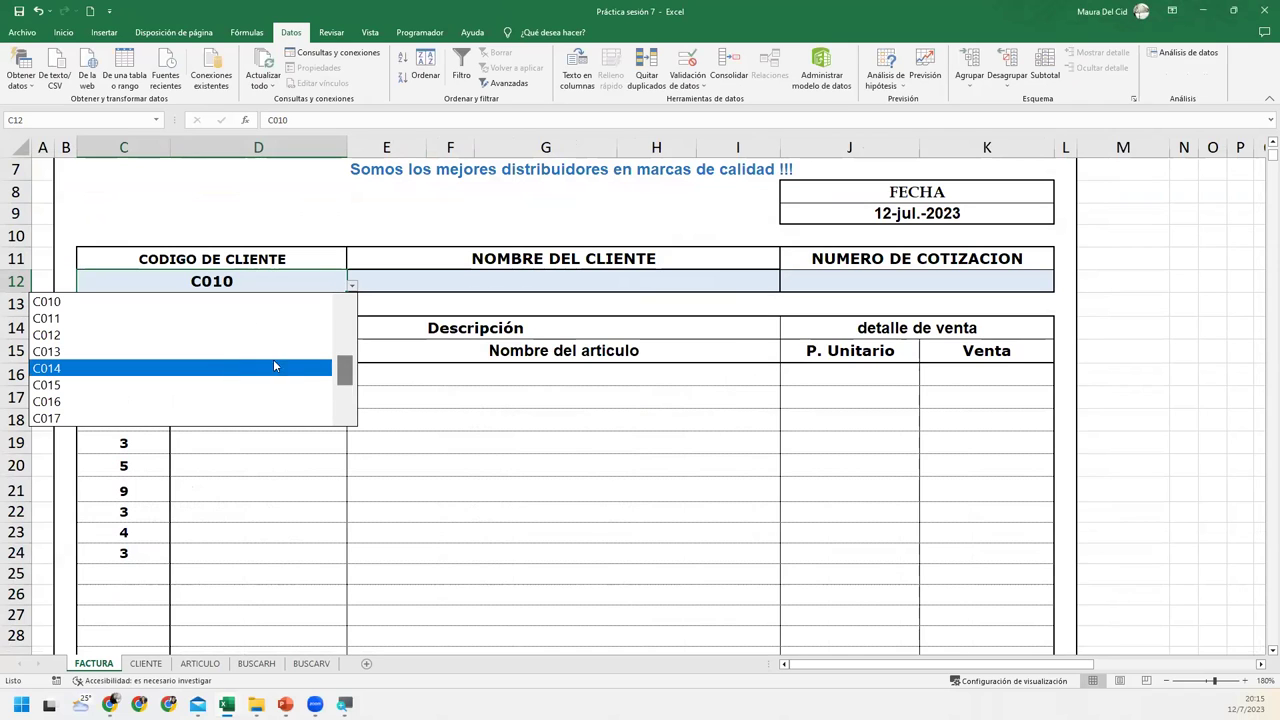
pyautogui.moveTo(344, 370); pyautogui.dragTo(347, 302)
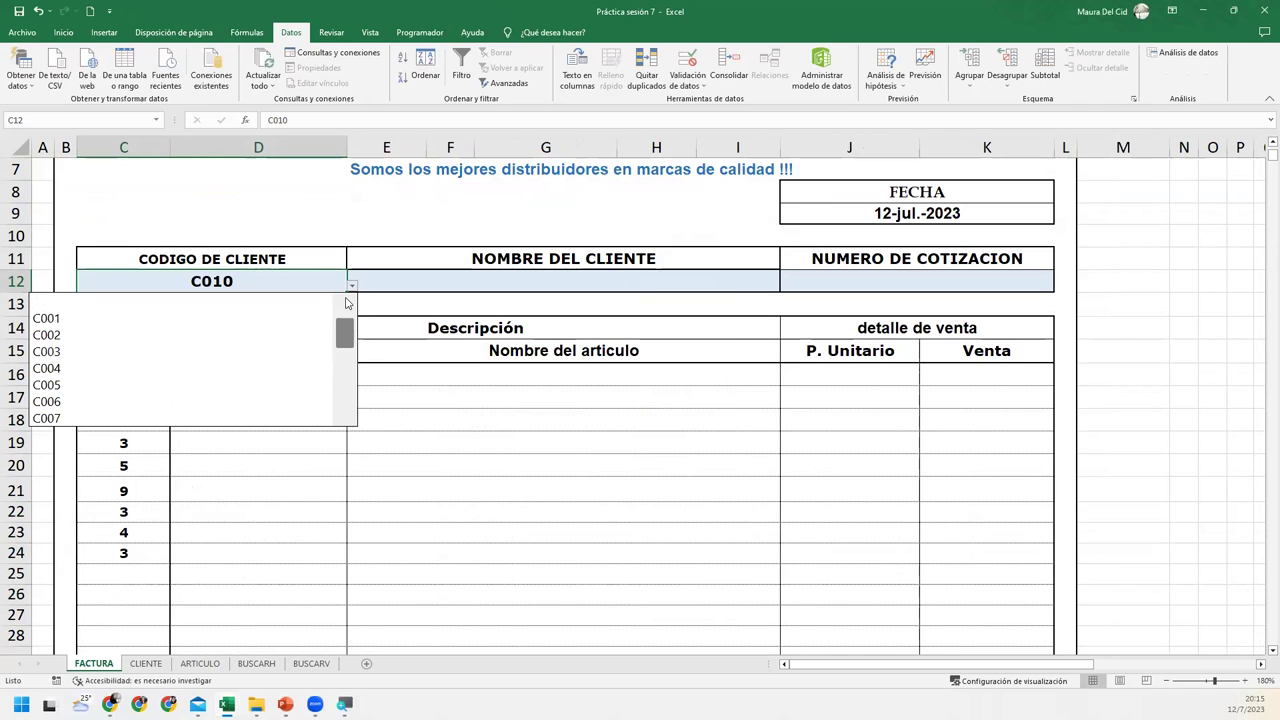
pyautogui.click(221, 318)
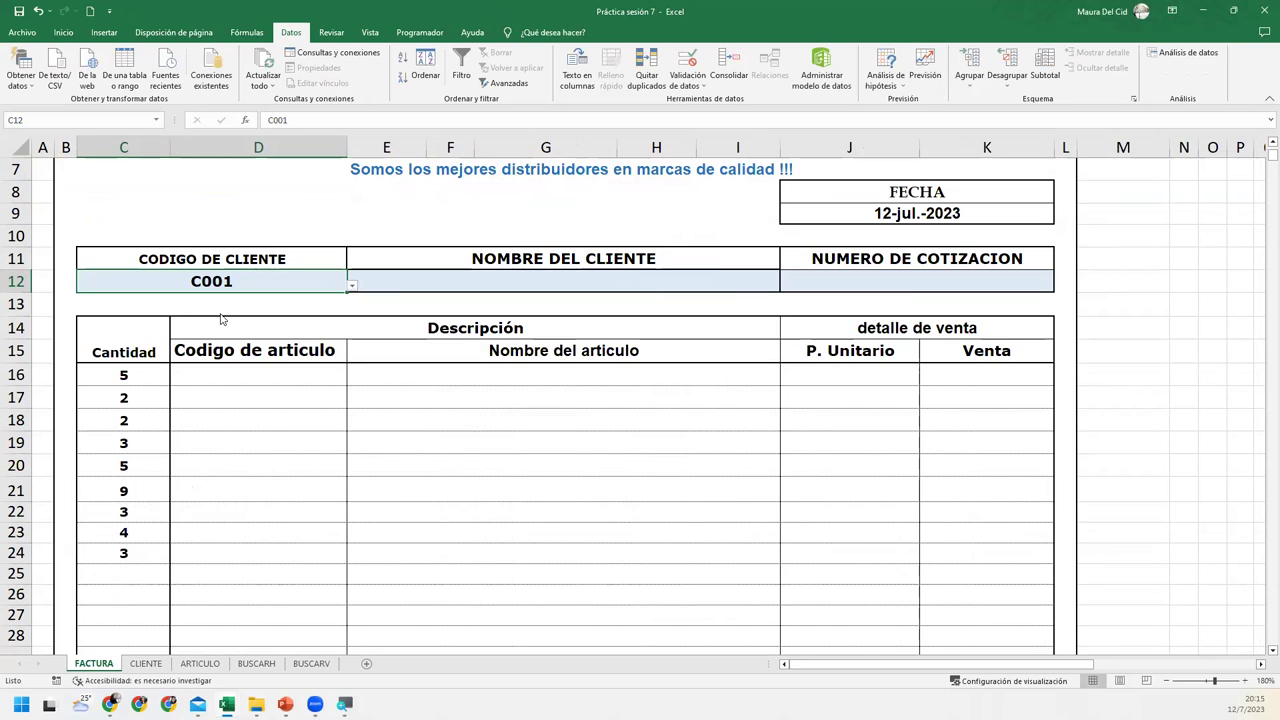
# Step: Clear C12 by choosing the dropdown's blank entry, then select E12
pyautogui.click(379, 283)
pyautogui.click(337, 281)
pyautogui.click(352, 285)
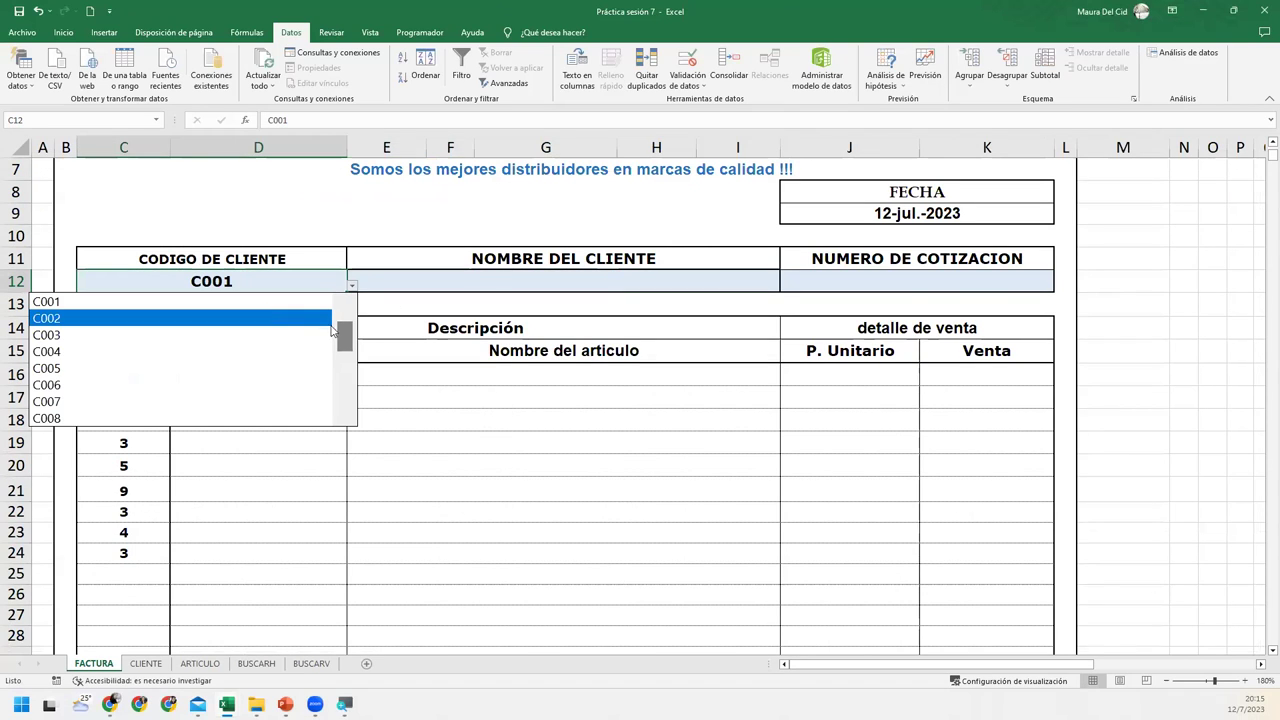
pyautogui.scroll(1, 300, 313)
pyautogui.click(268, 302)
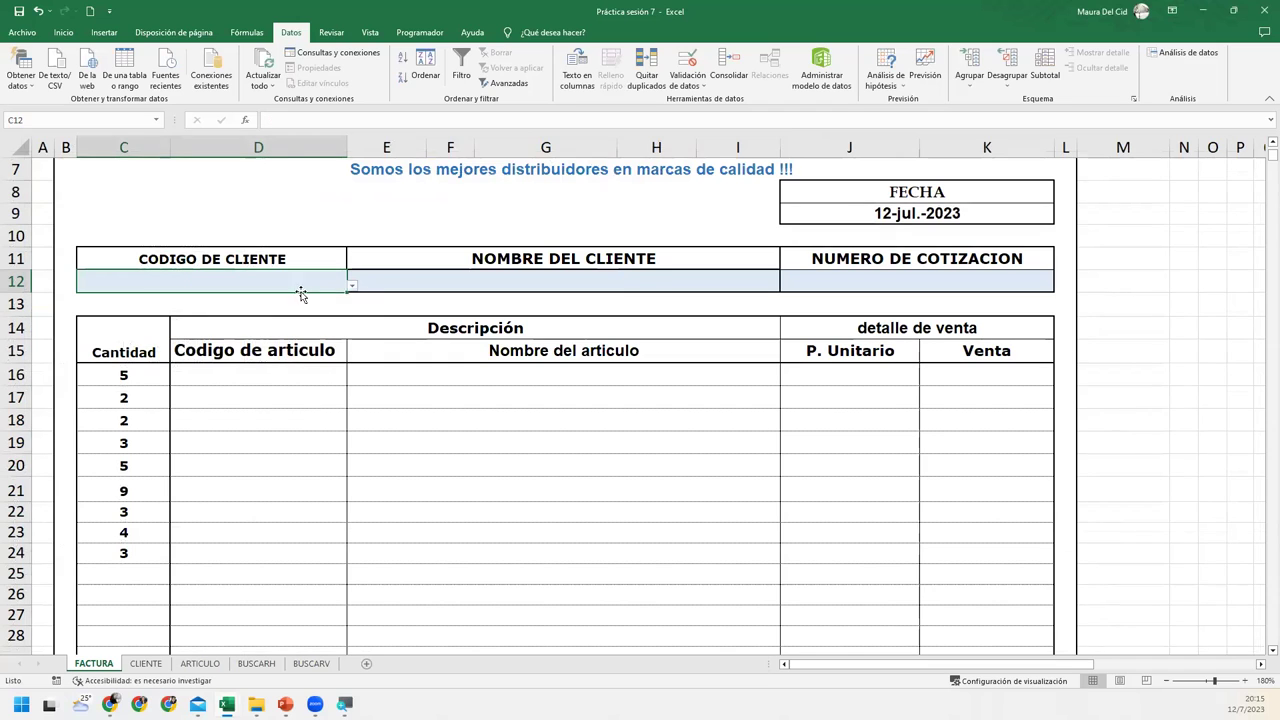
pyautogui.click(398, 288)
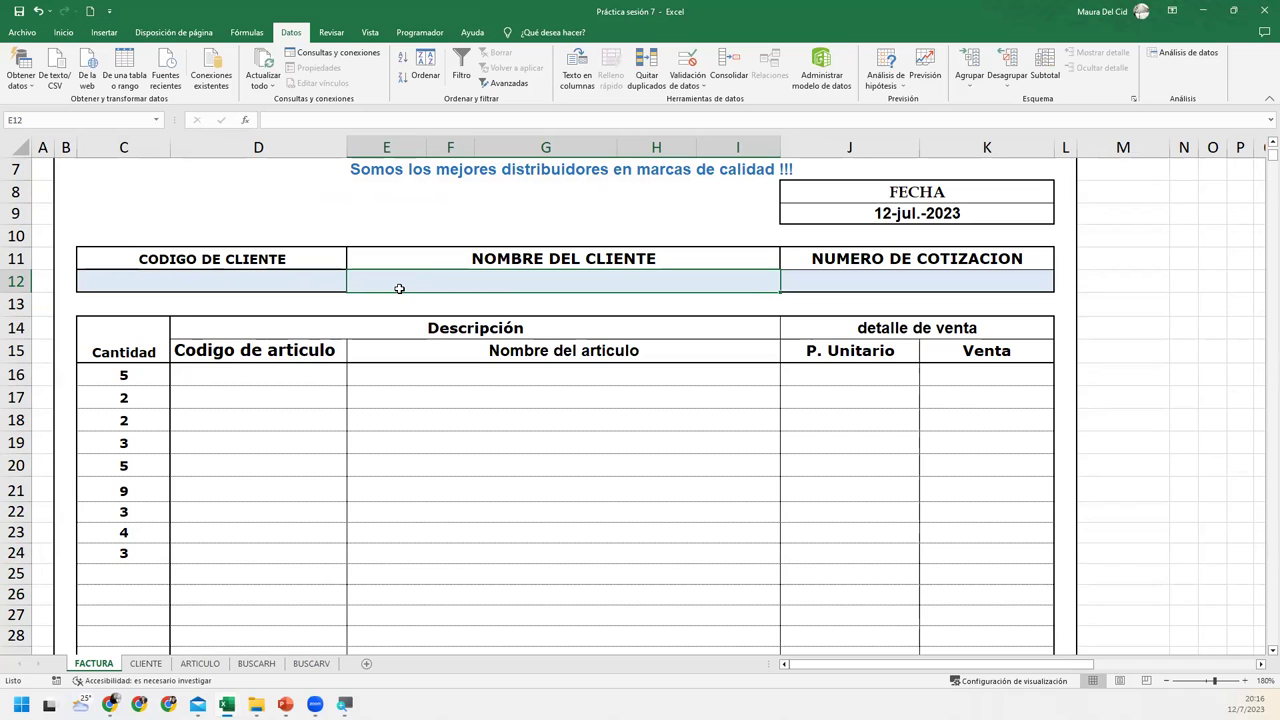
# Step: Choose C001 again for C12 and move to the client-name cell E12
pyautogui.click(330, 281)
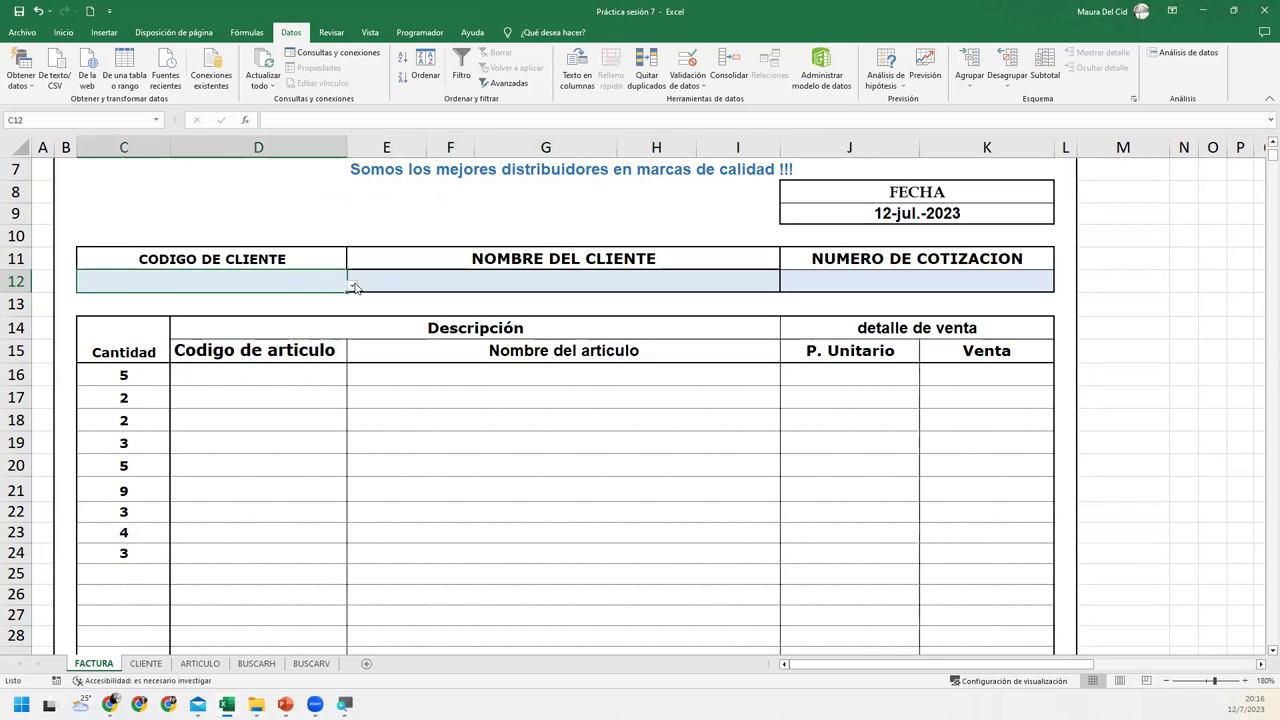
pyautogui.click(355, 288)
pyautogui.click(226, 320)
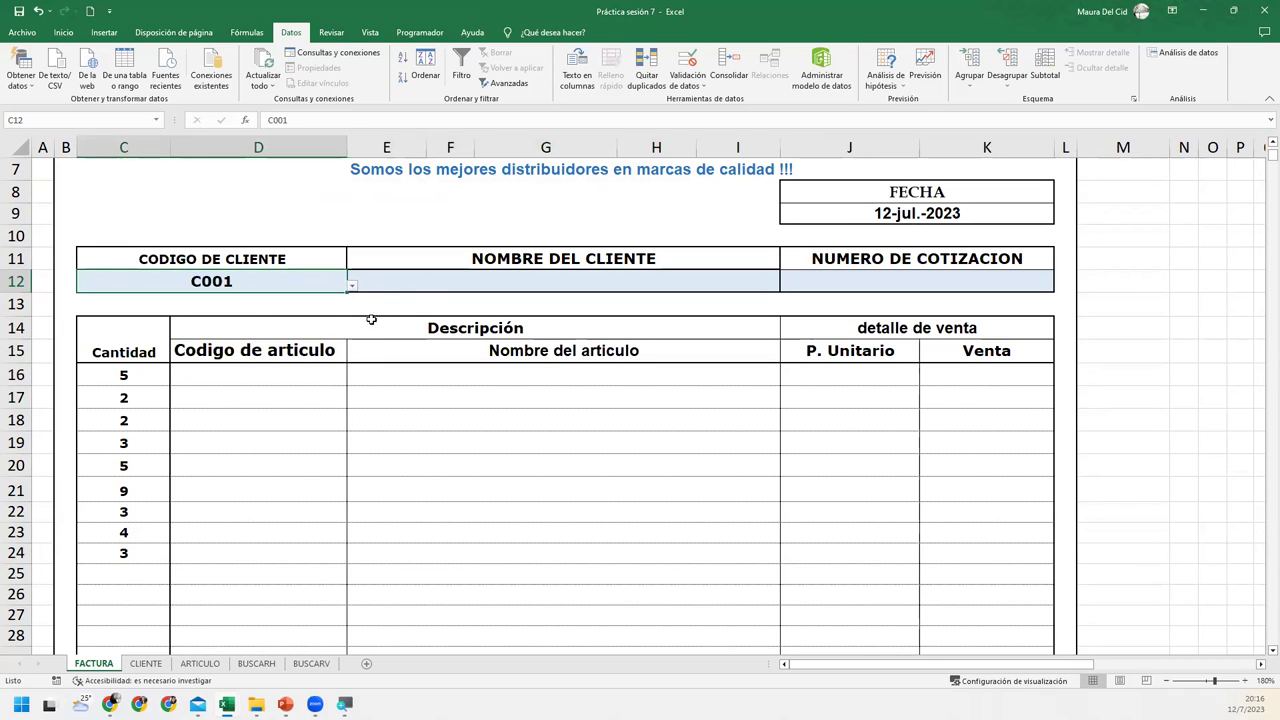
pyautogui.click(451, 285)
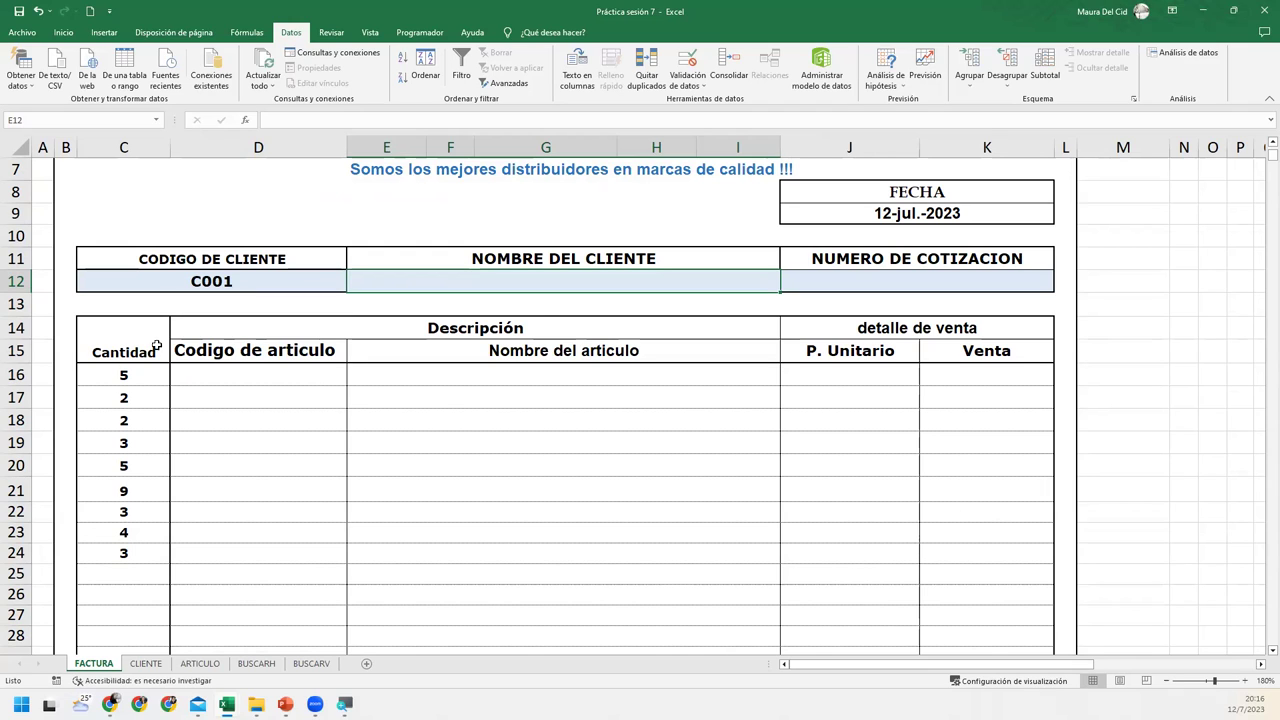
# Step: Inspect C12's validation source Codigo_de_cliente on CLIENTE, then close the dialog unchanged
pyautogui.click(238, 276)
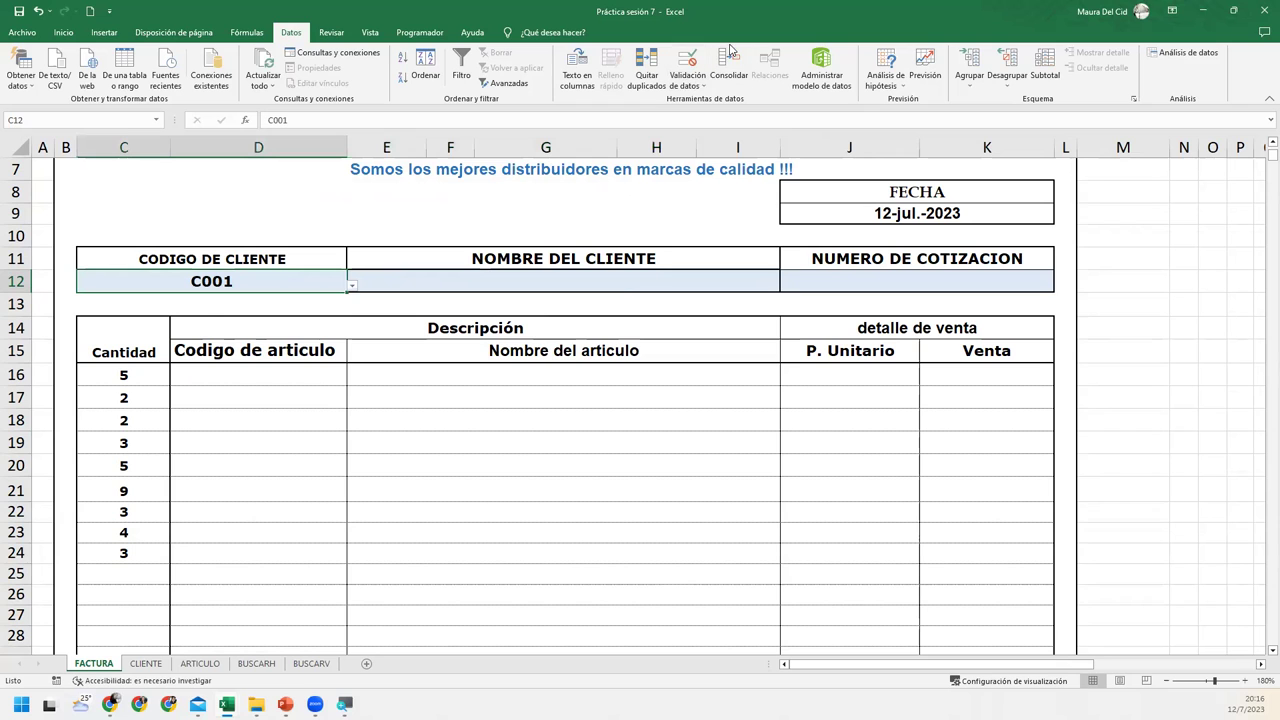
pyautogui.click(689, 61)
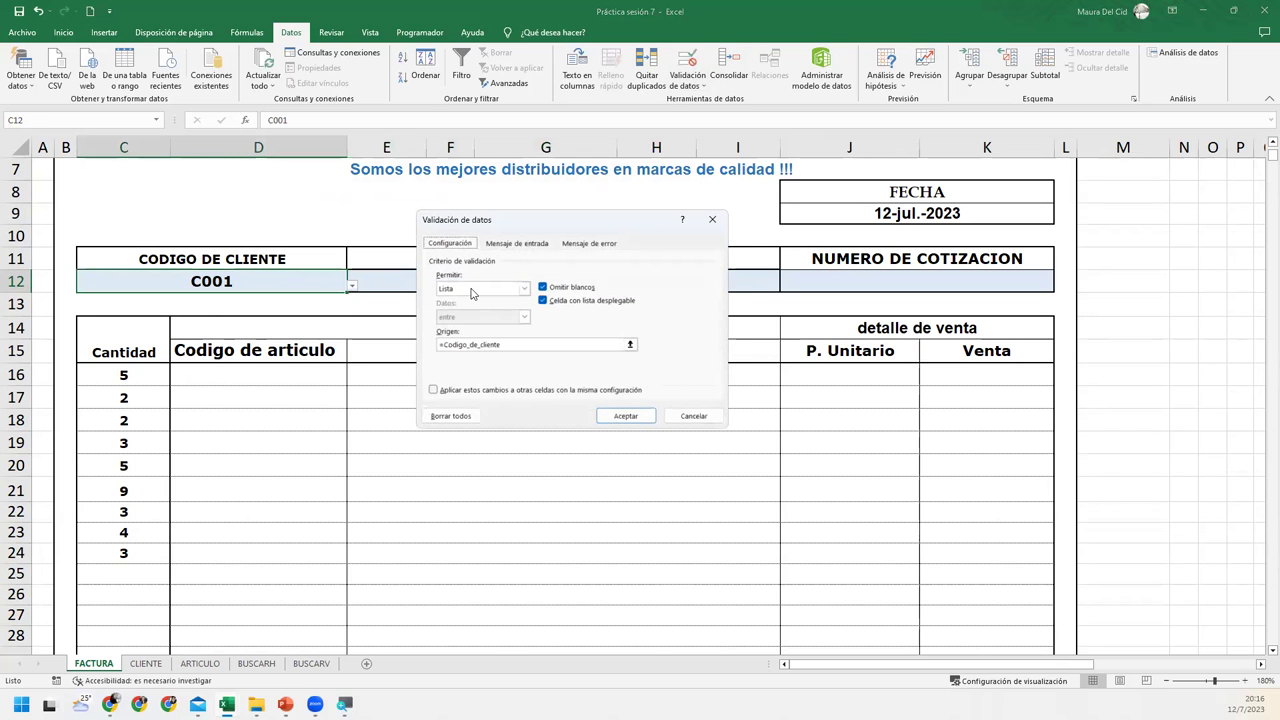
pyautogui.click(521, 344)
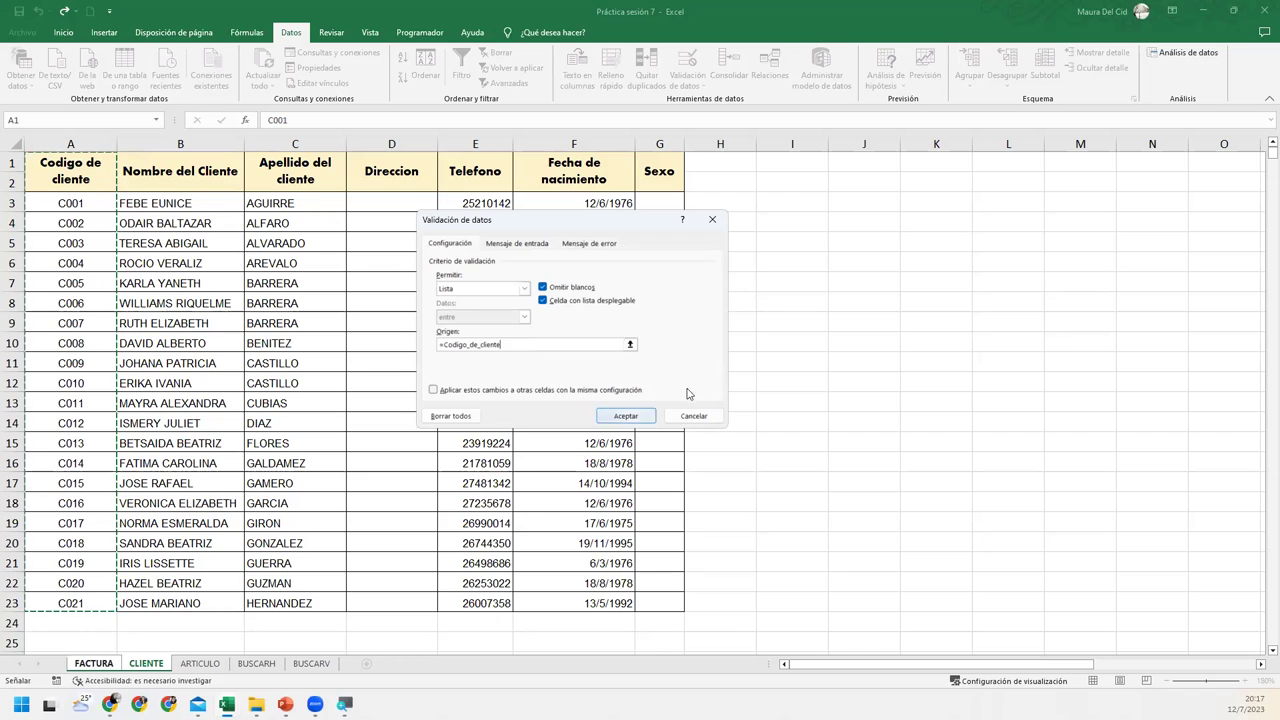
pyautogui.click(648, 416)
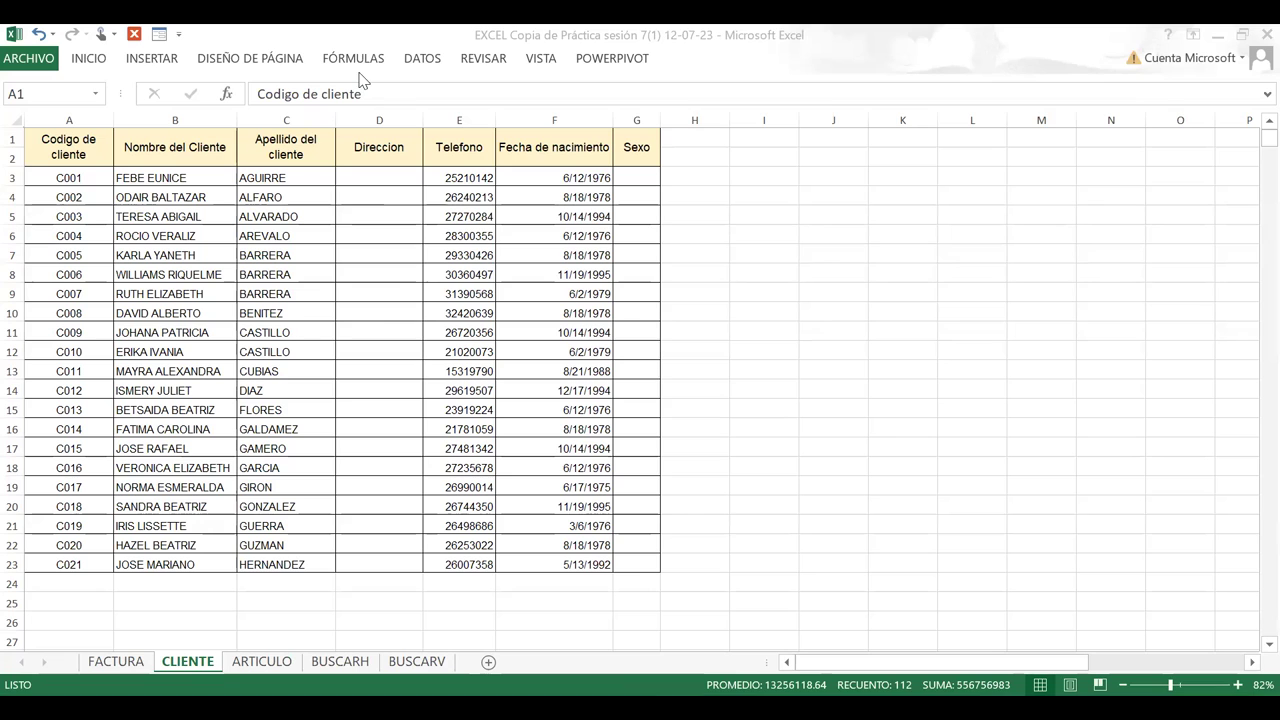
# Step: Select A1:G23 and review the sorted defined names in Name Manager, checking NOMBRE_DE_ARTICULO
pyautogui.hotkey('ctrl', 'a')
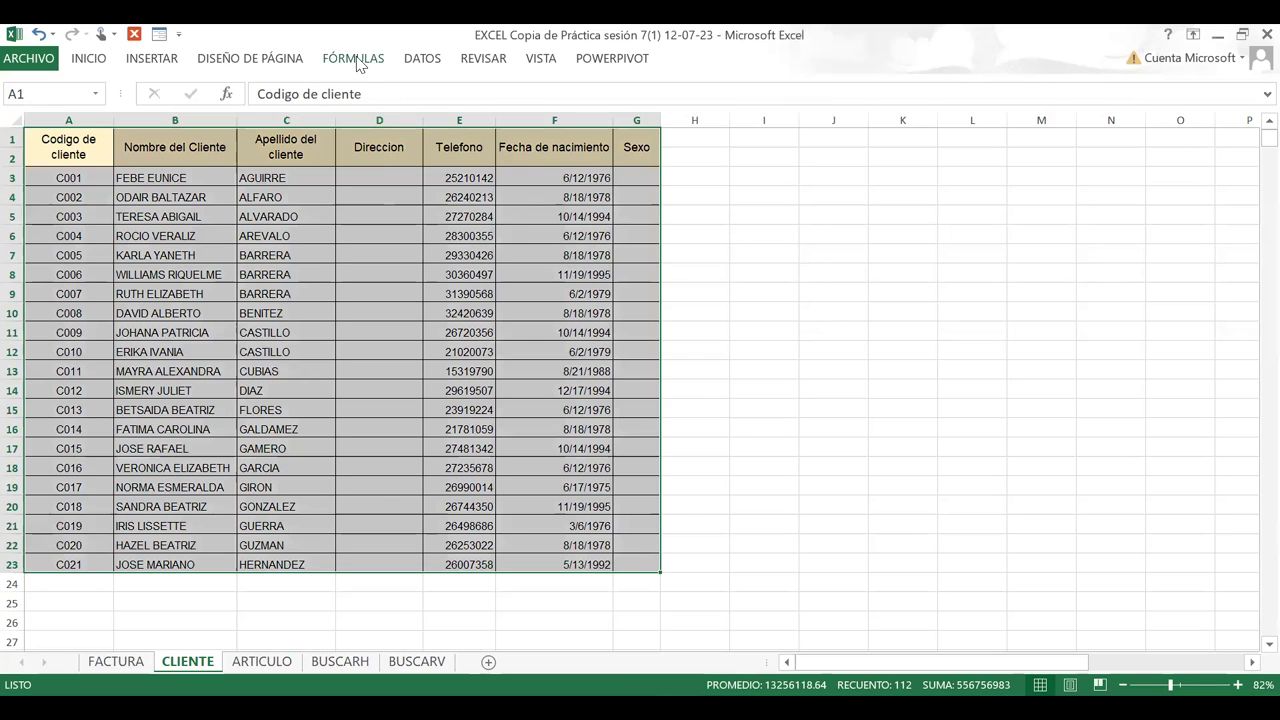
pyautogui.click(356, 60)
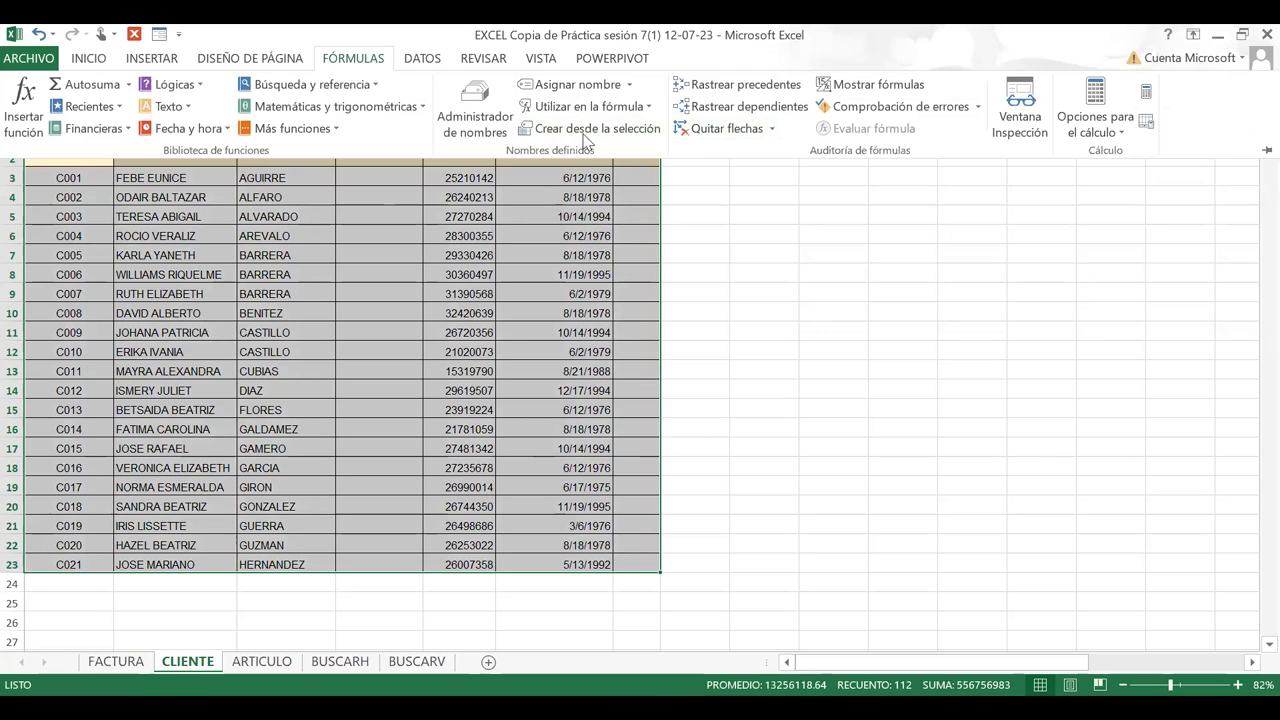
pyautogui.click(490, 120)
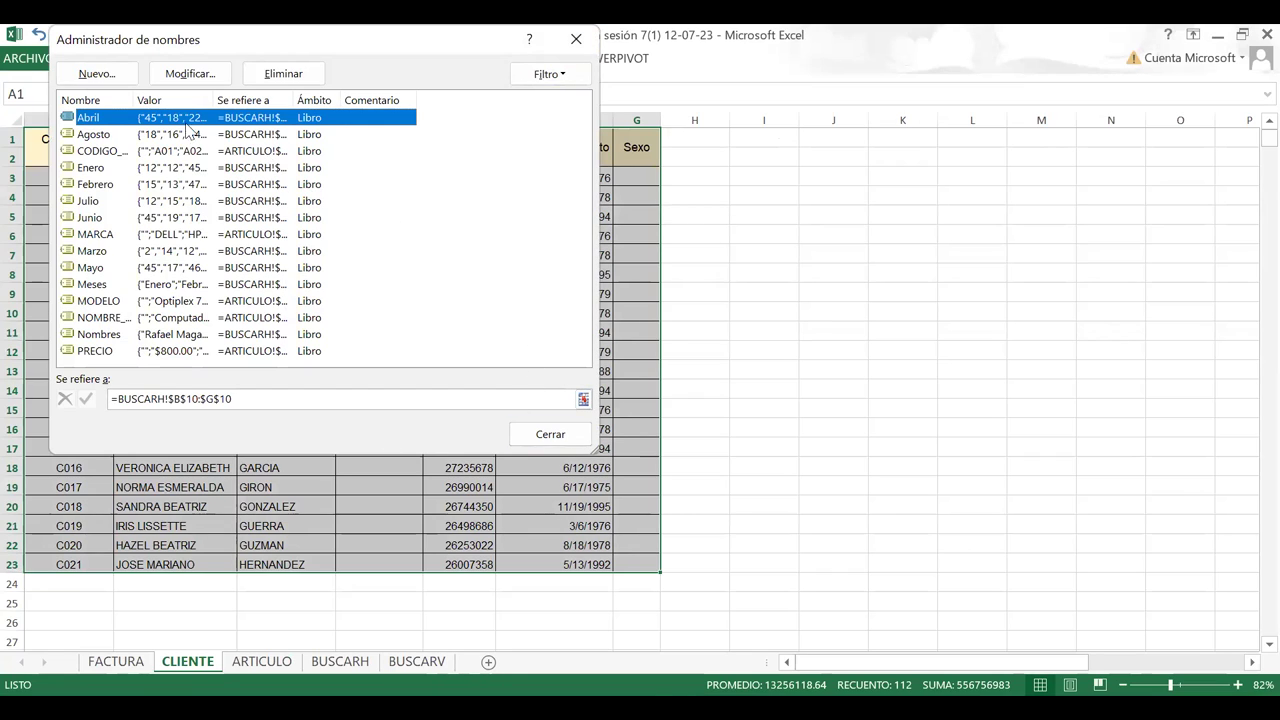
pyautogui.click(101, 108)
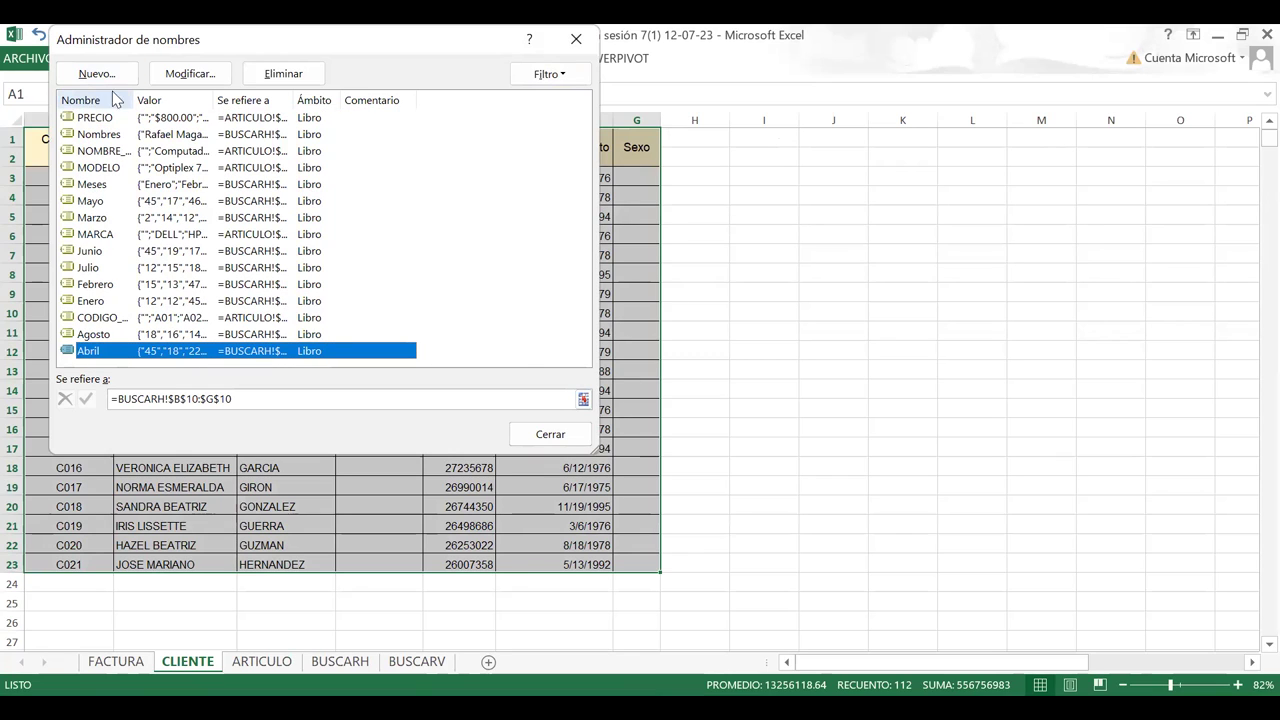
pyautogui.moveTo(134, 100); pyautogui.dragTo(243, 100)
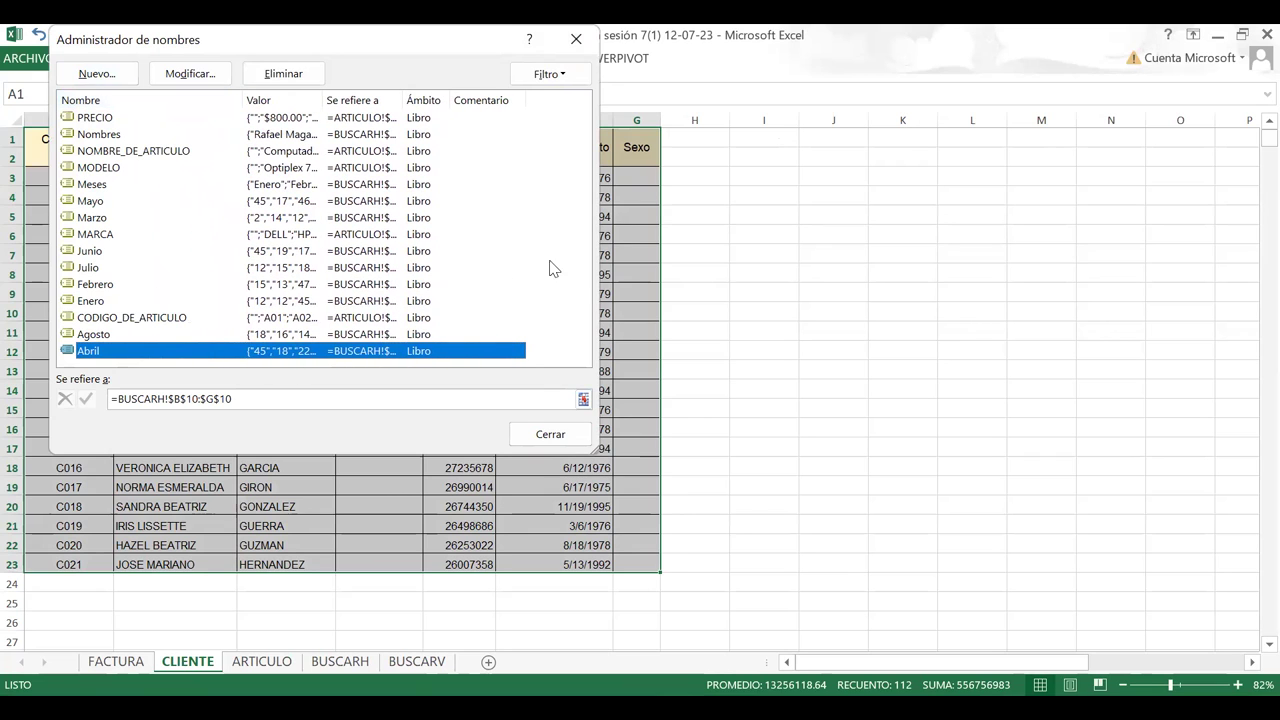
pyautogui.click(120, 152)
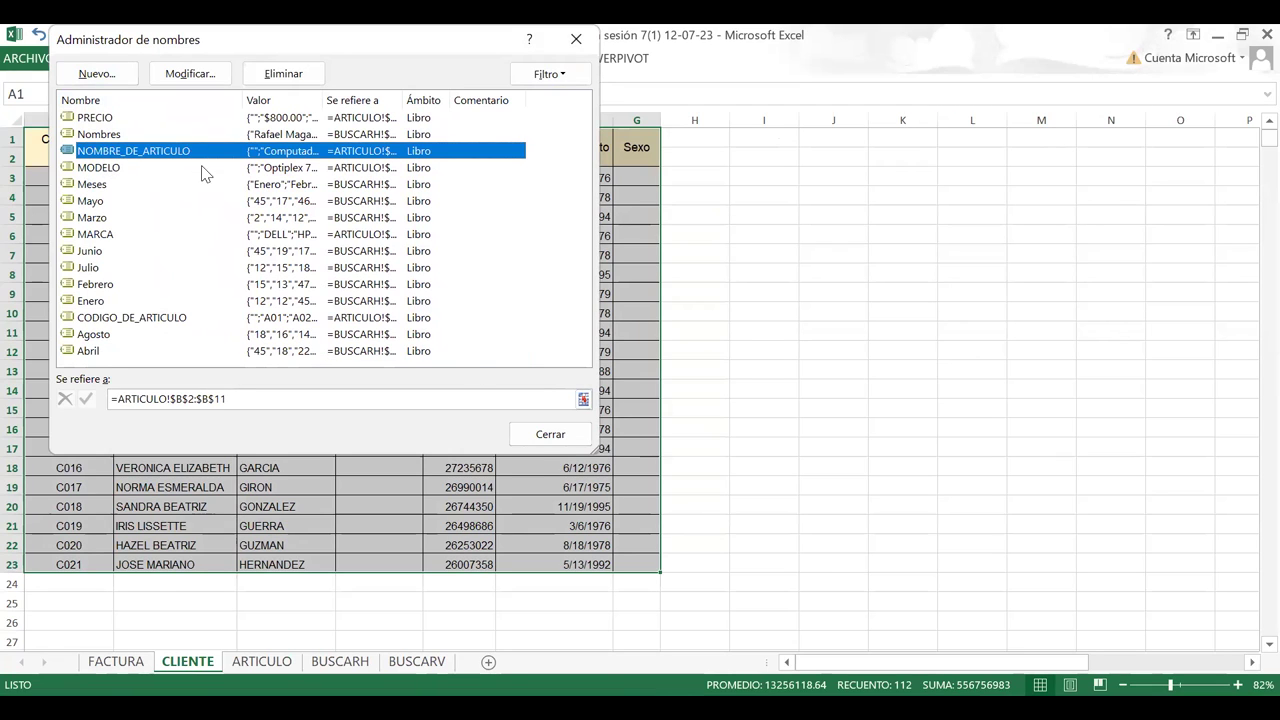
pyautogui.click(576, 40)
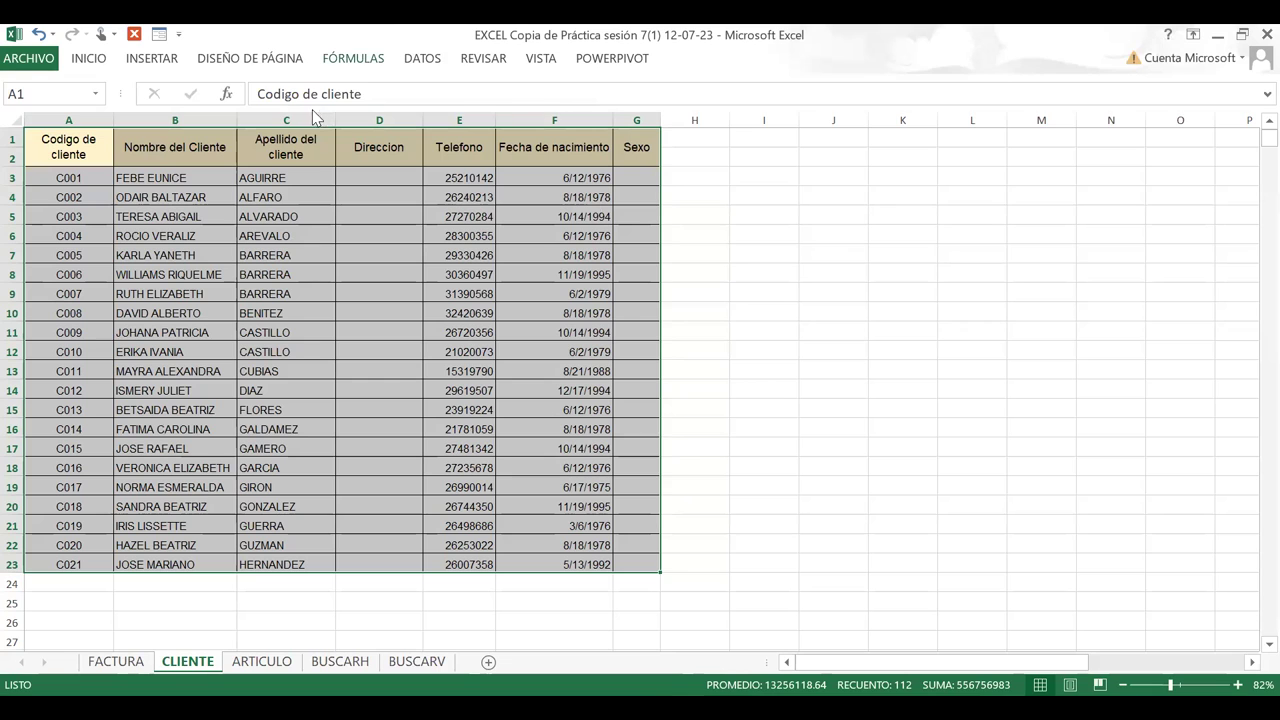
pyautogui.click(368, 66)
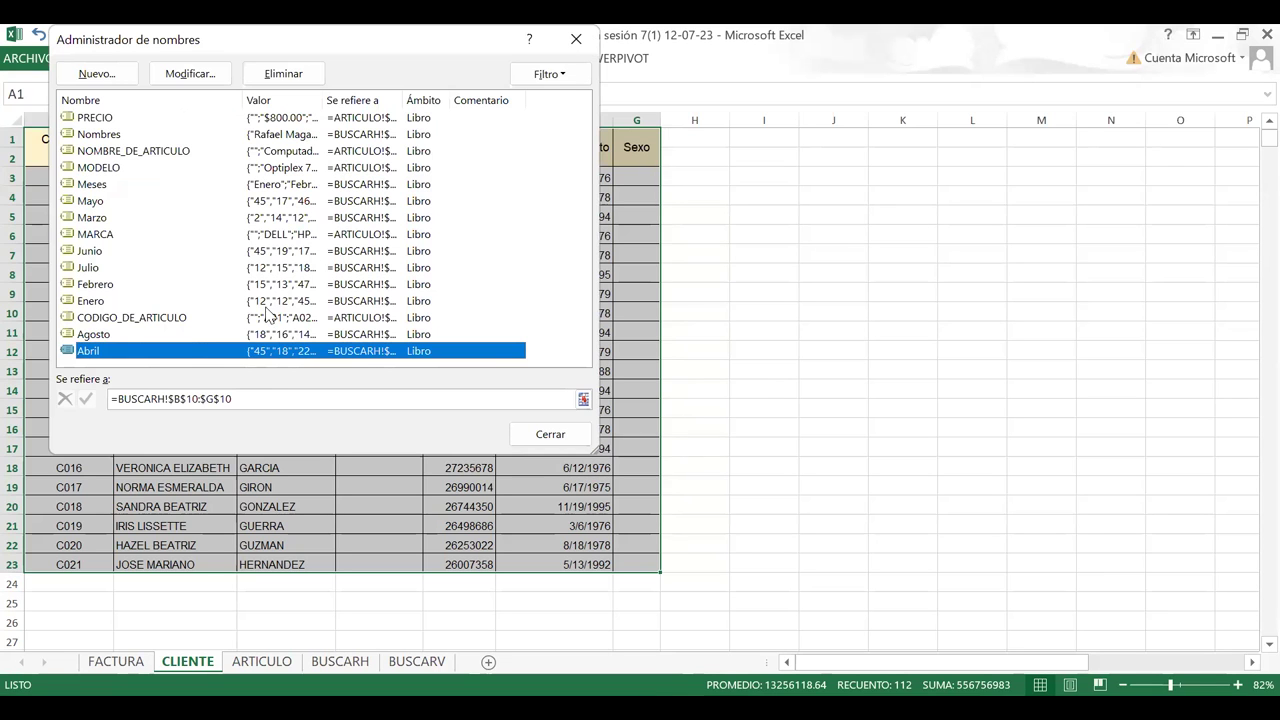
pyautogui.click(577, 41)
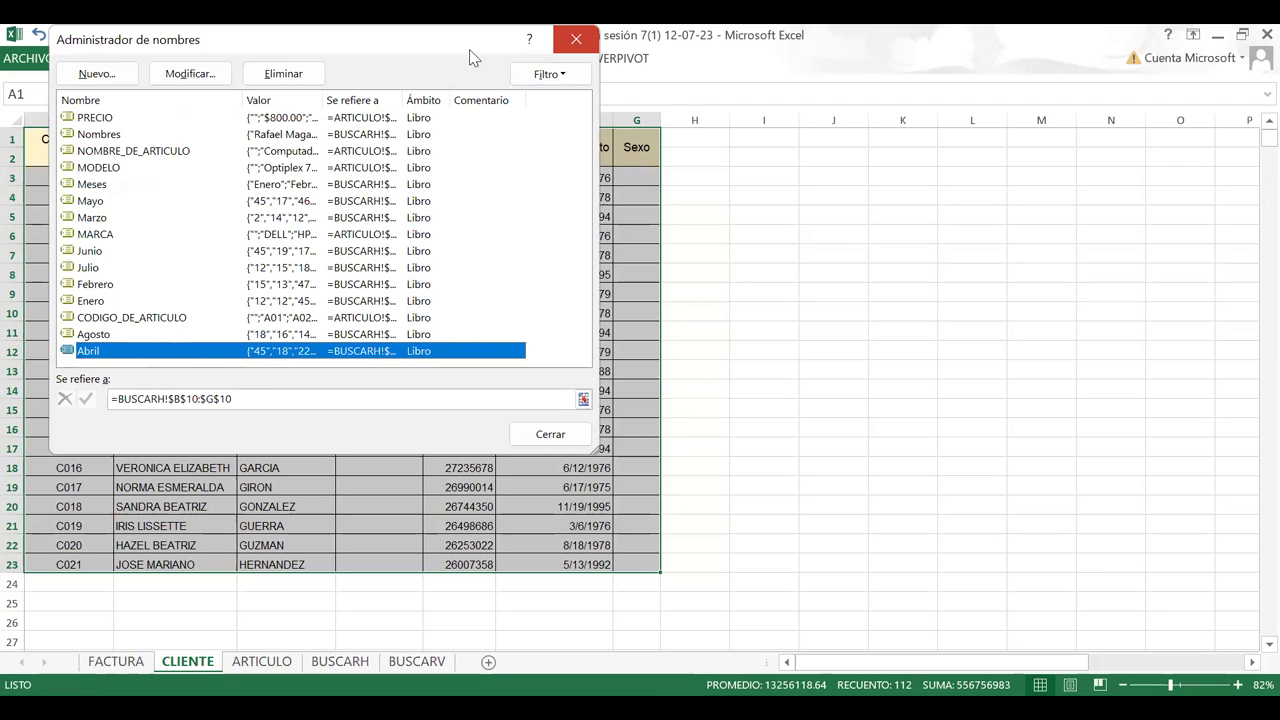
# Step: Create names for the CLIENTE table's columns from its top header row
pyautogui.click(377, 60)
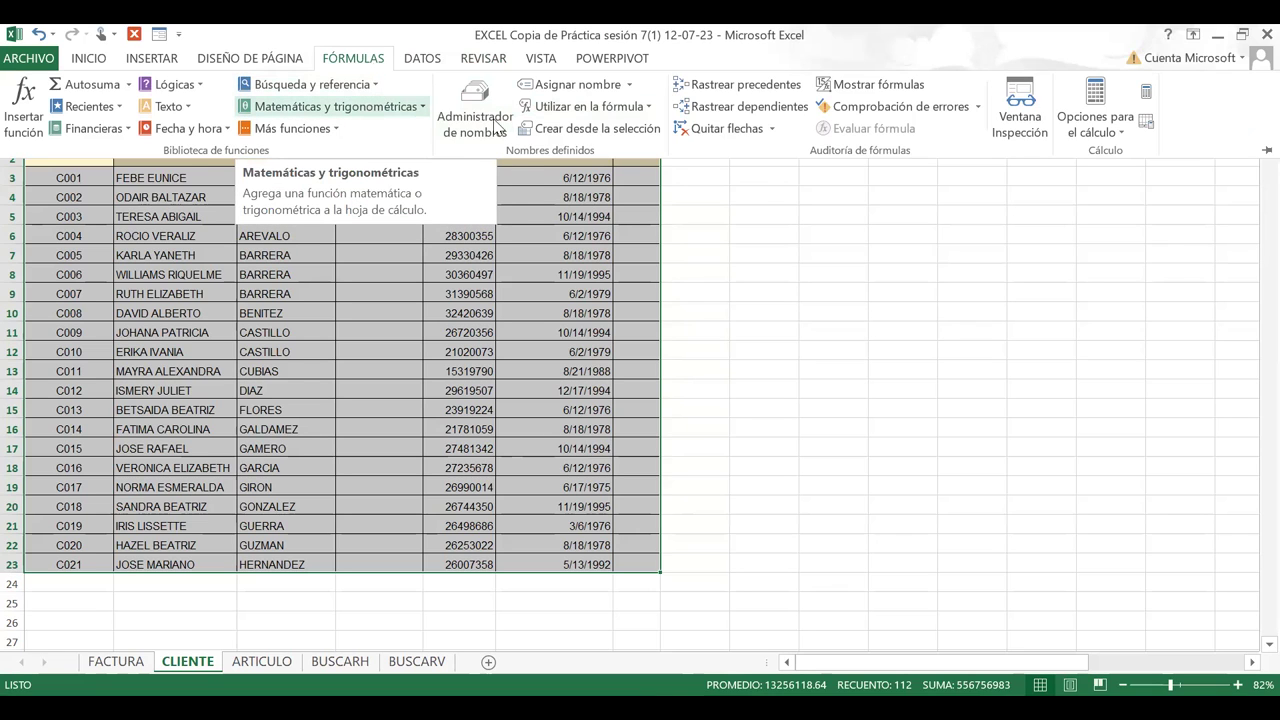
pyautogui.click(558, 129)
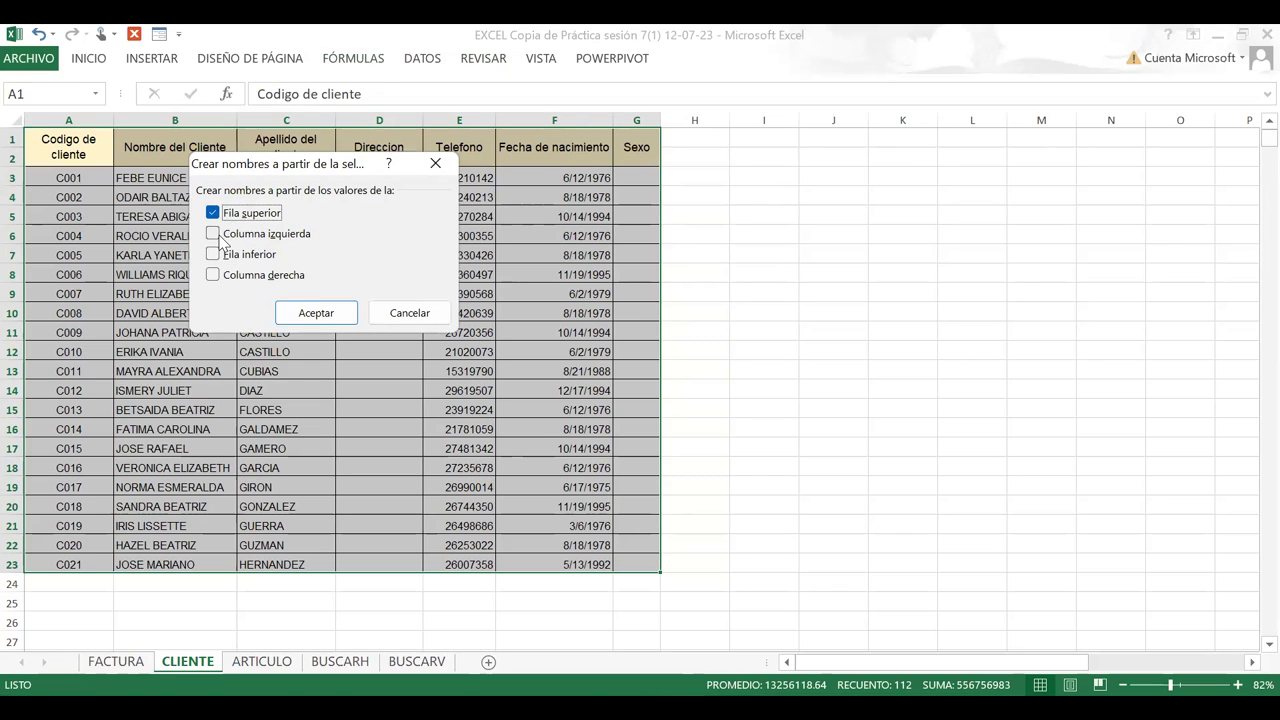
pyautogui.click(320, 315)
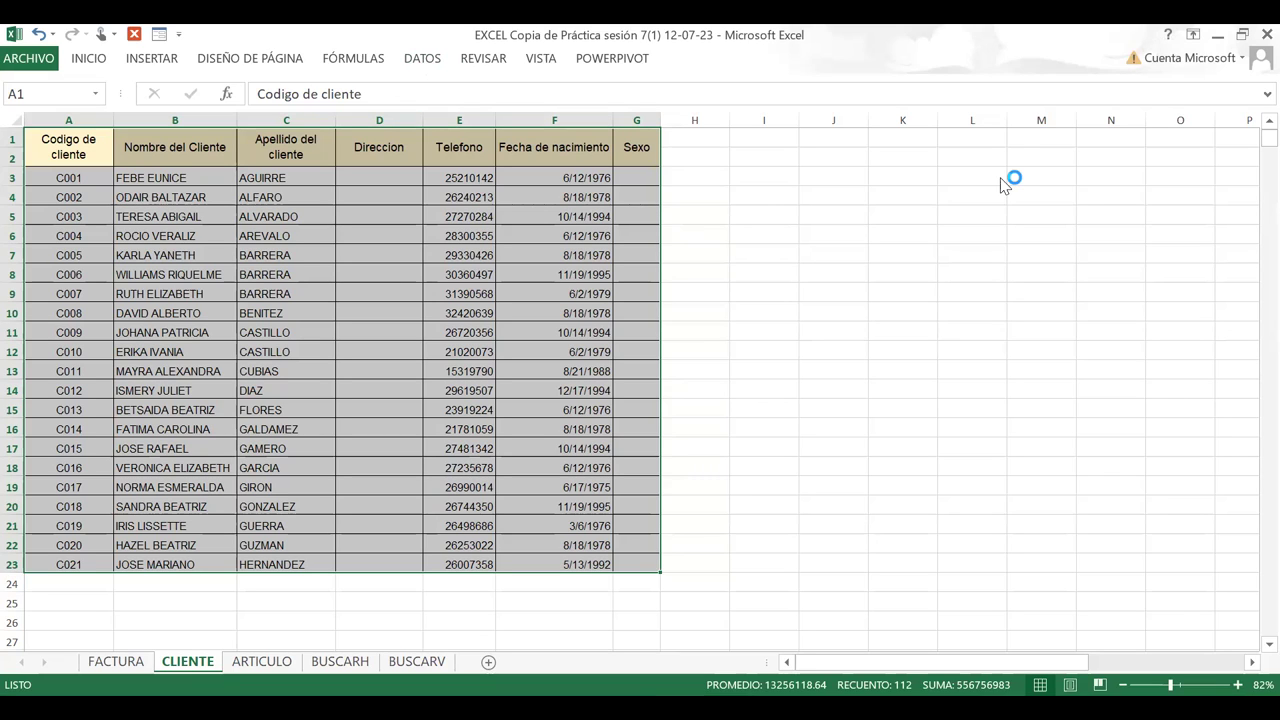
pyautogui.scroll(-7, 397, 554)
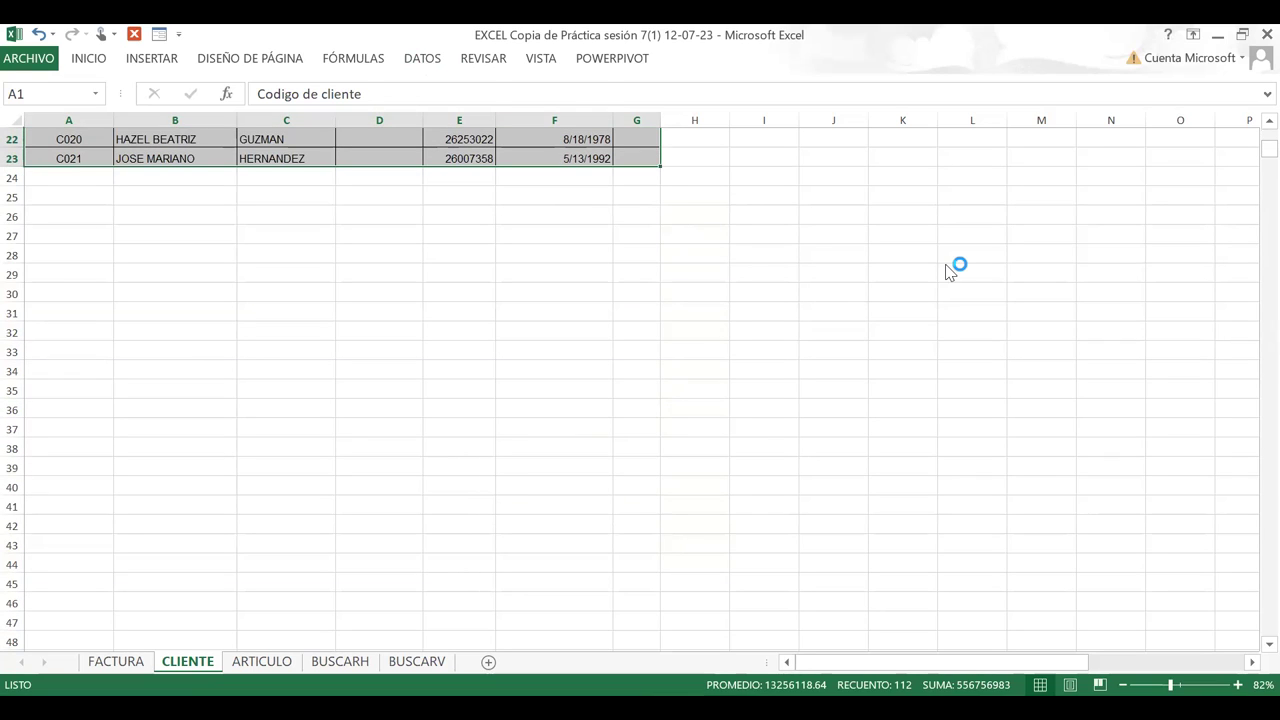
# Step: Switch to the FACTURA sheet and select C12, leaving it empty
pyautogui.click(116, 664)
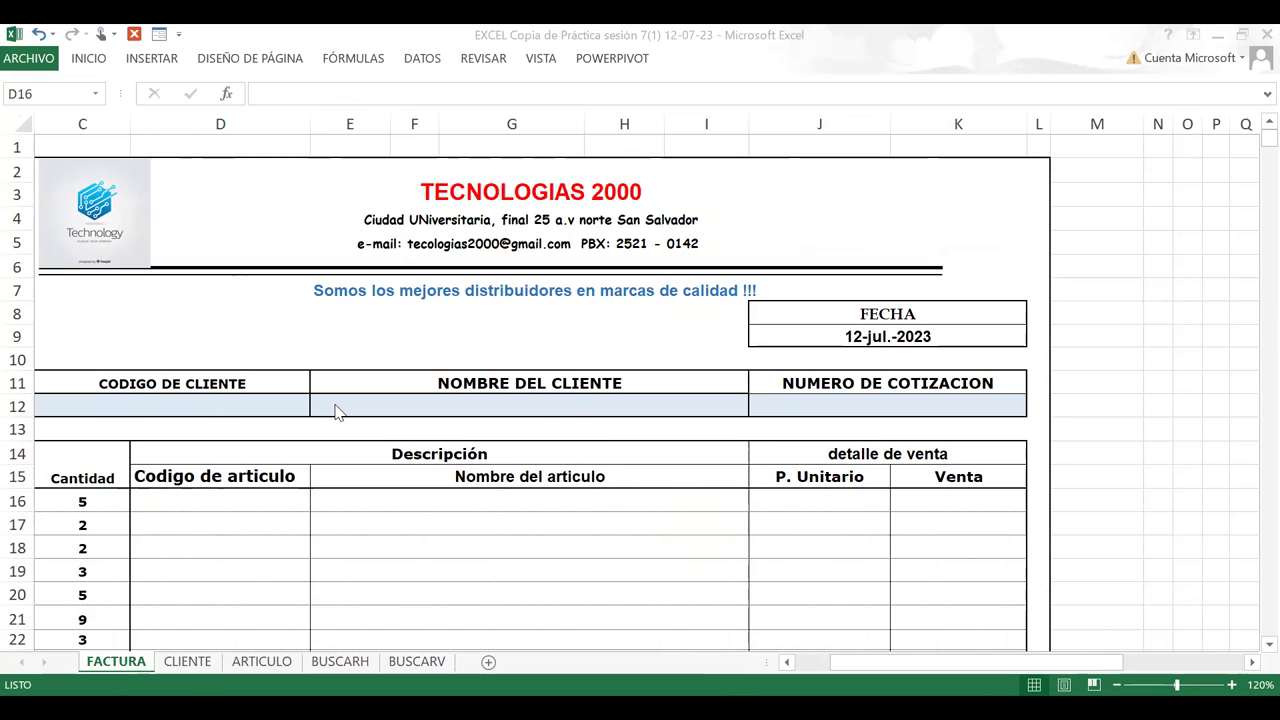
pyautogui.click(209, 400)
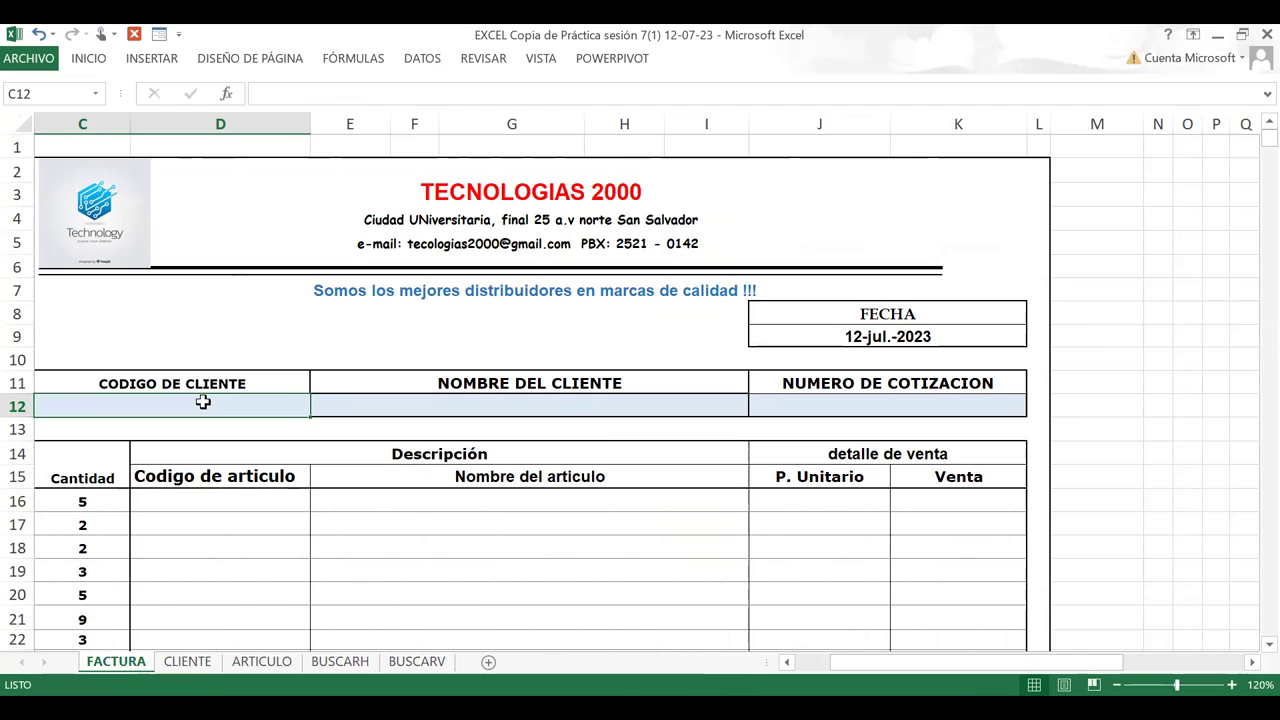
pyautogui.write('=')
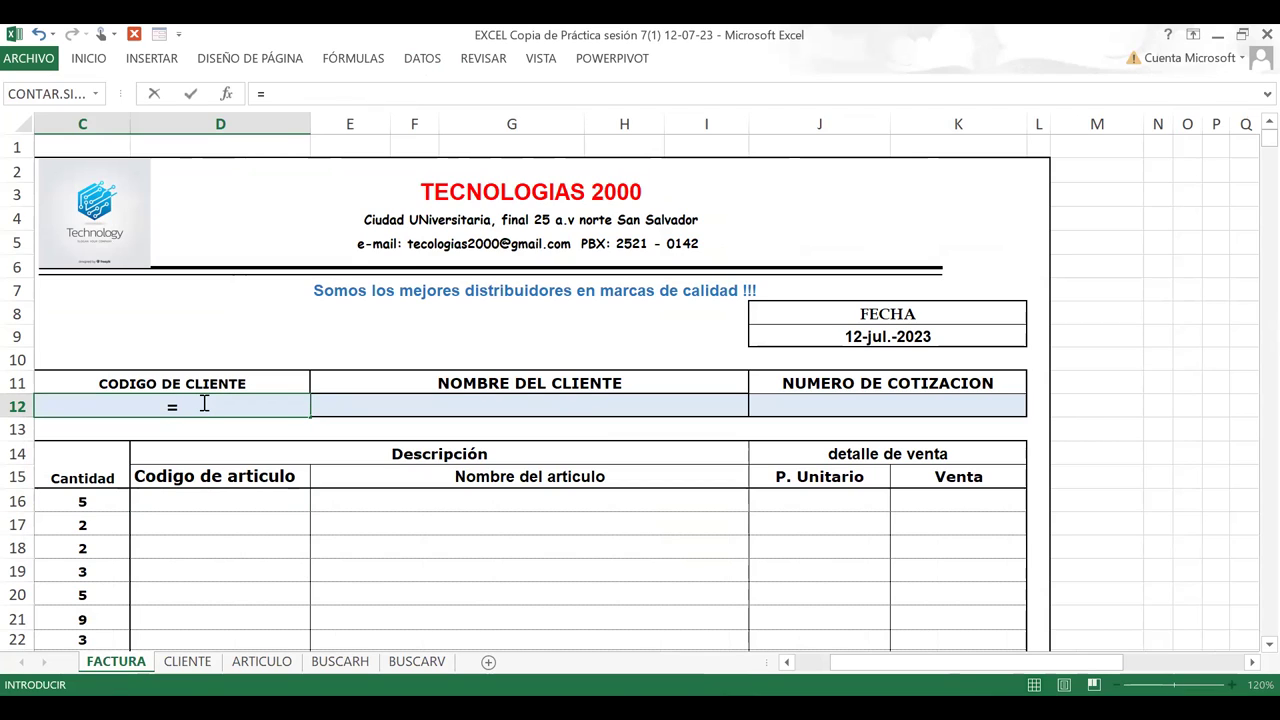
pyautogui.press('BackSpace')
pyautogui.press('Escape')
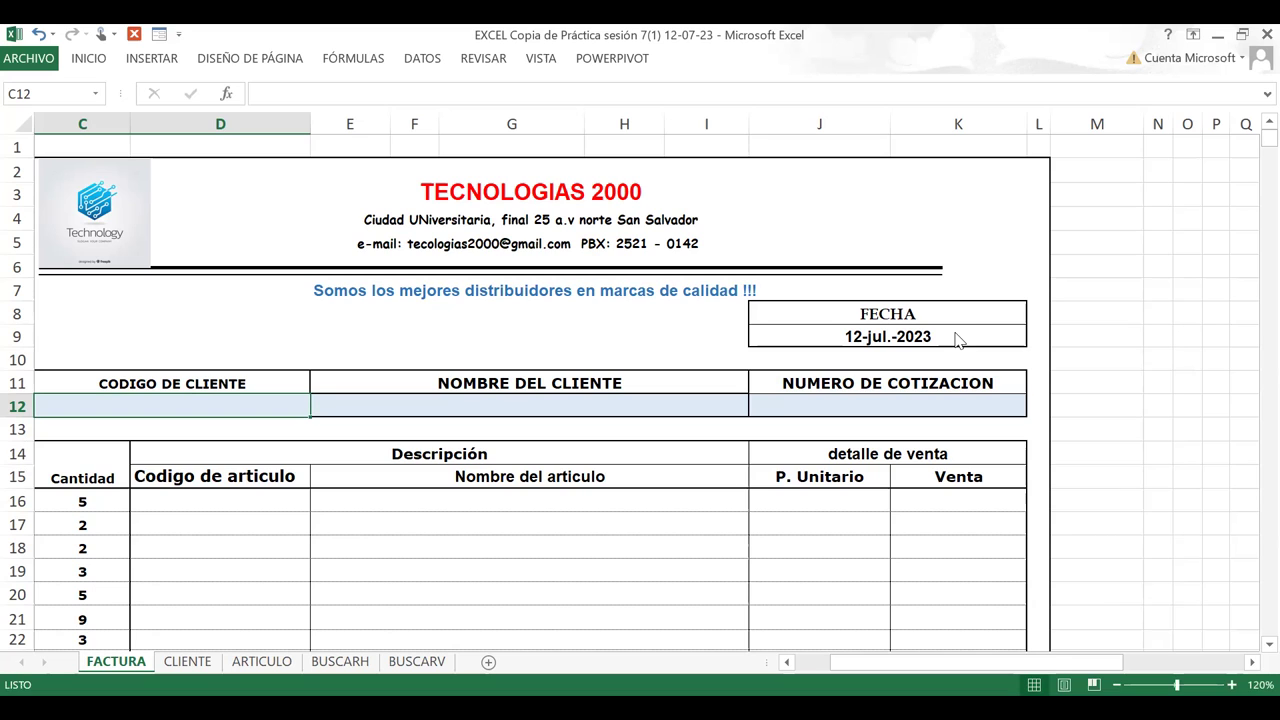
# Step: Add List validation to C12 with source =Codigo_de_cliente and check the offered codes
pyautogui.click(422, 59)
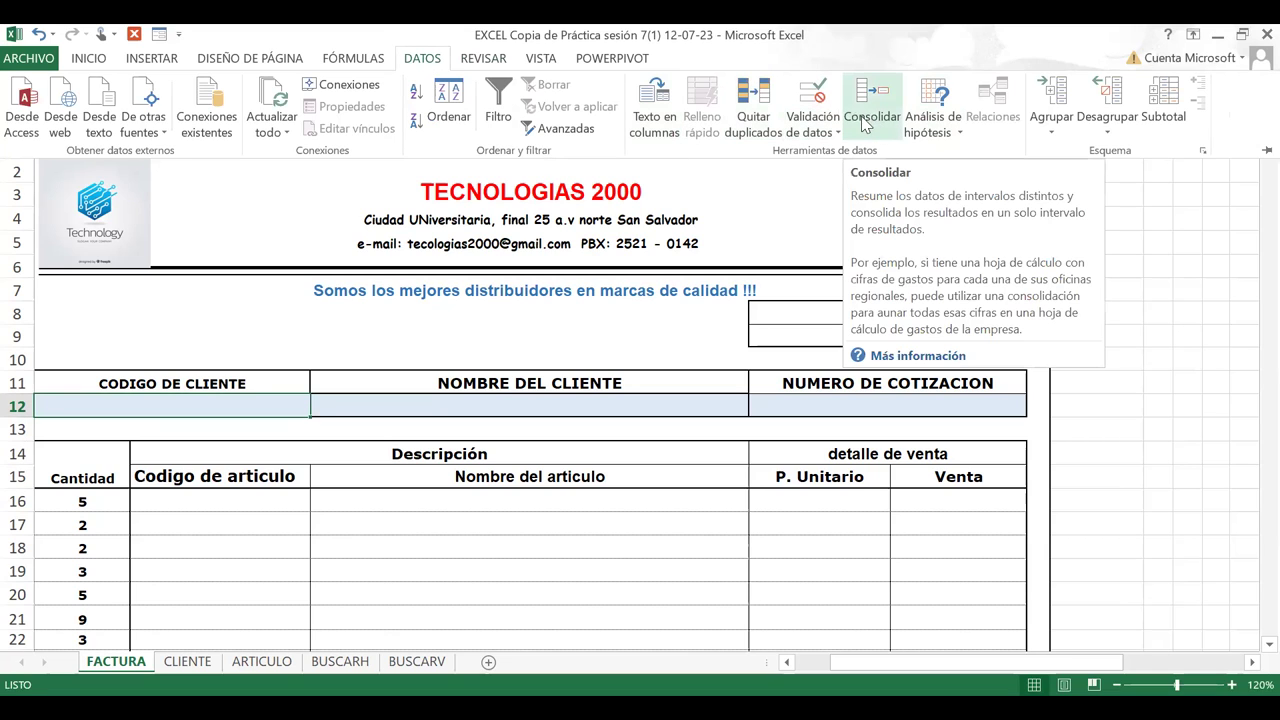
pyautogui.click(806, 120)
pyautogui.click(876, 155)
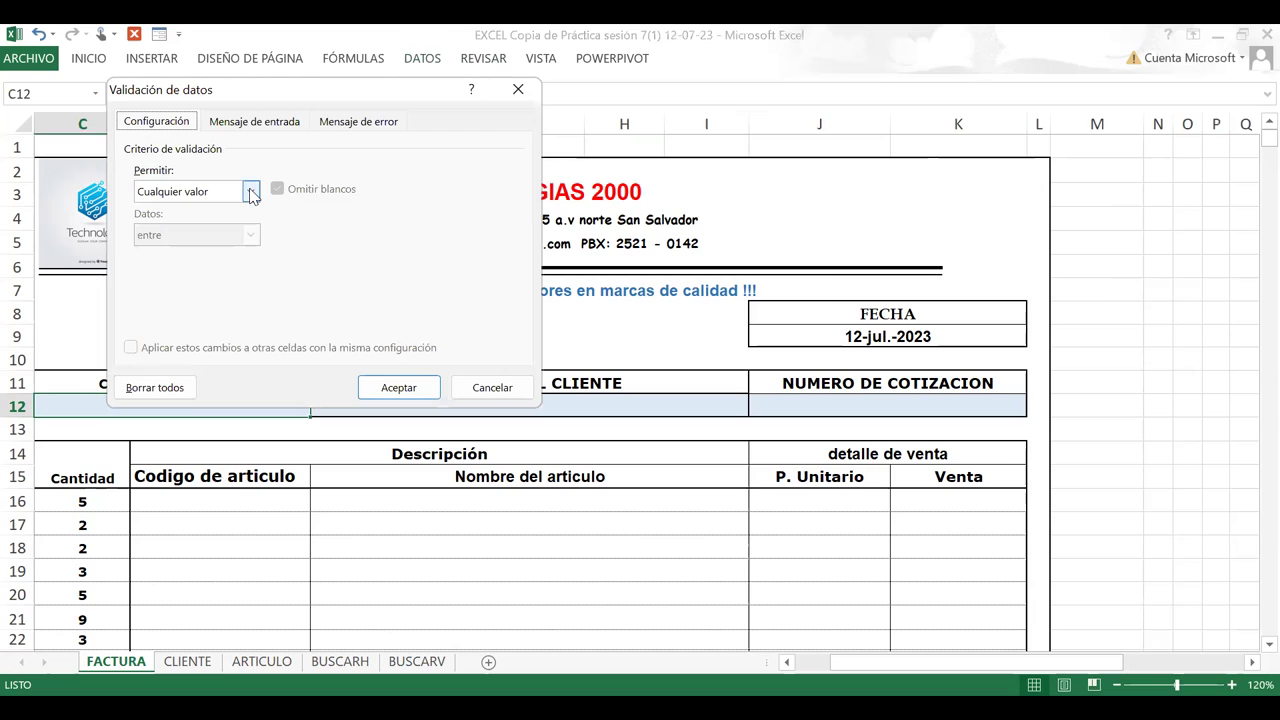
pyautogui.click(251, 194)
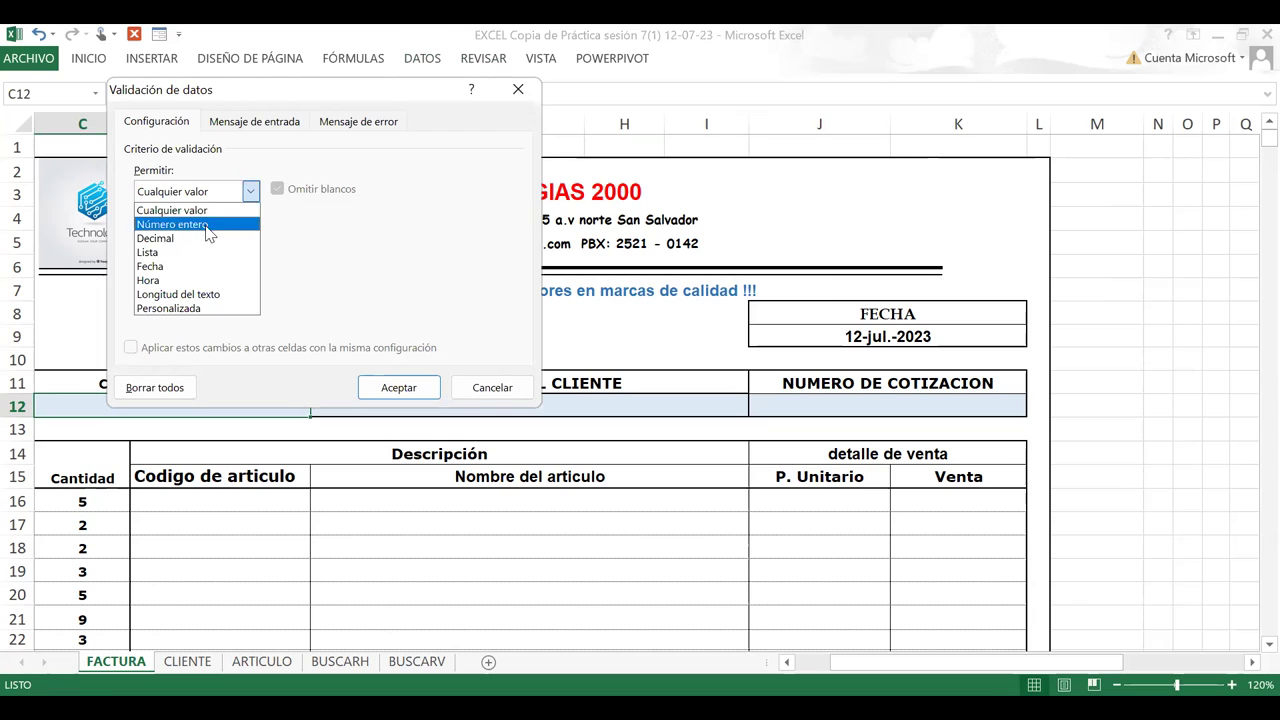
pyautogui.click(188, 253)
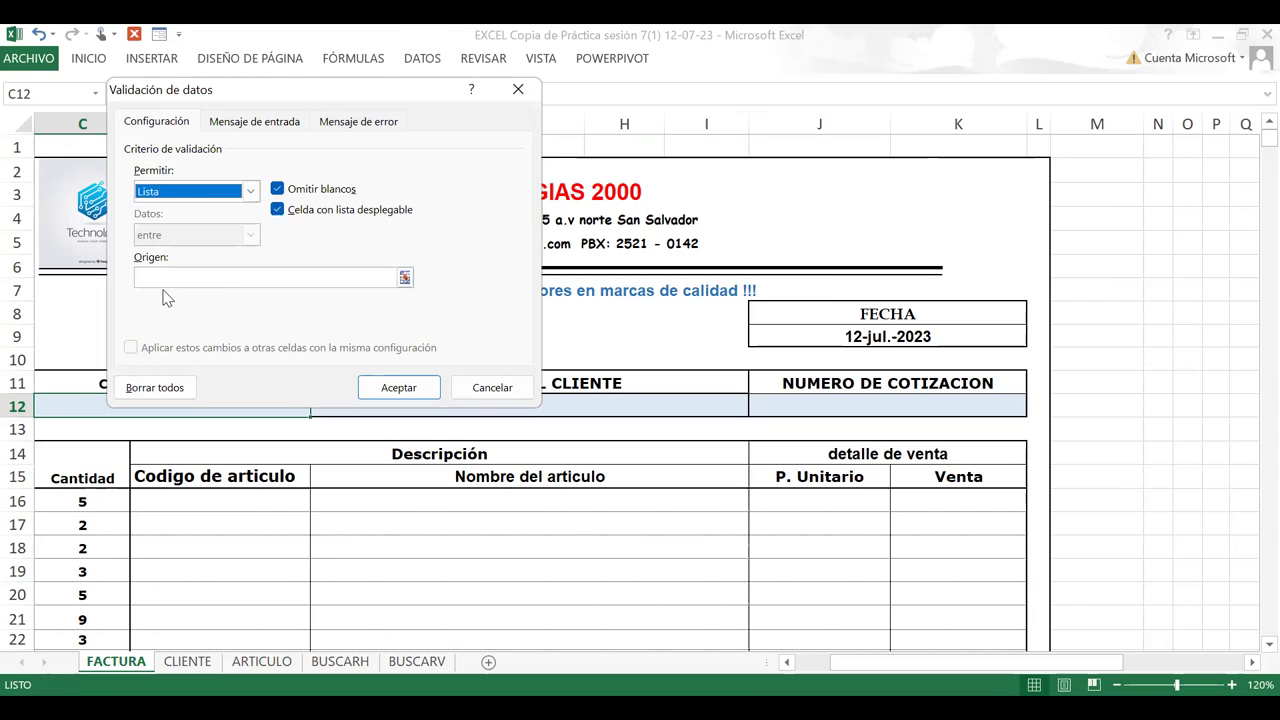
pyautogui.click(164, 278)
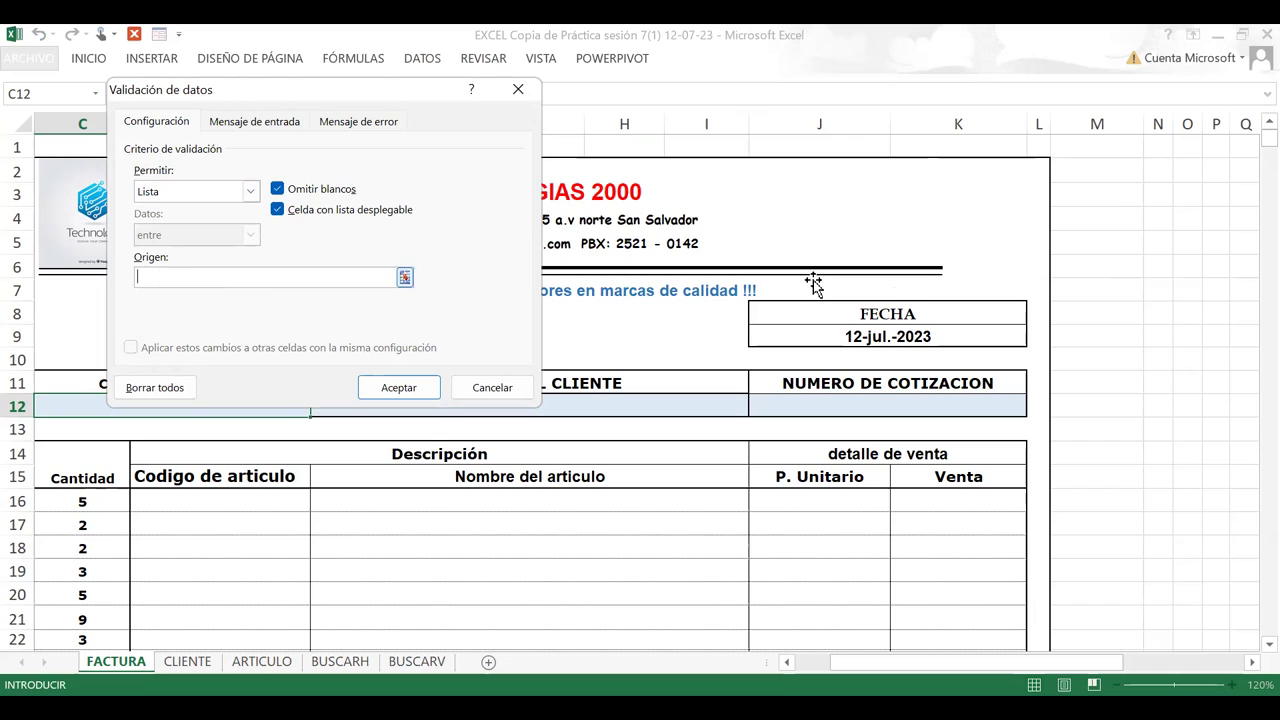
pyautogui.write('=')
pyautogui.write('Codigos')
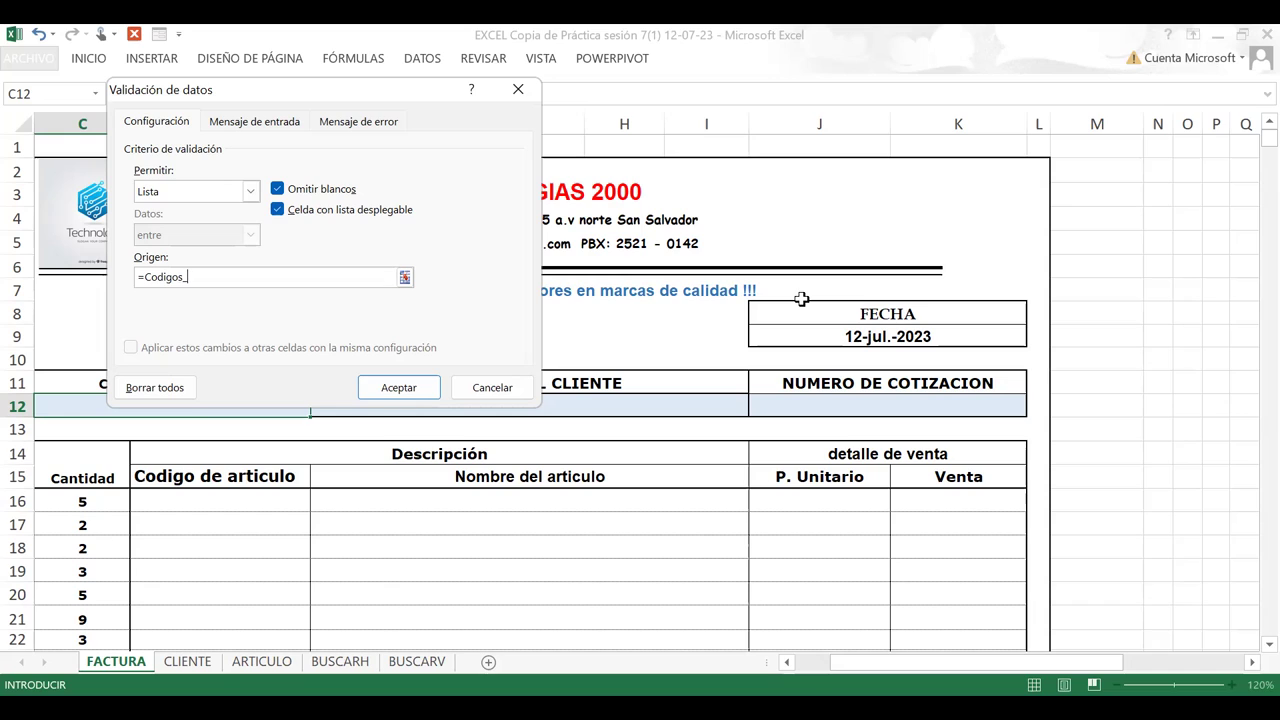
pyautogui.press('BackSpace')
pyautogui.write('_')
pyautogui.write('de')
pyautogui.write('_')
pyautogui.write('cli')
pyautogui.write('ente')
pyautogui.click(397, 391)
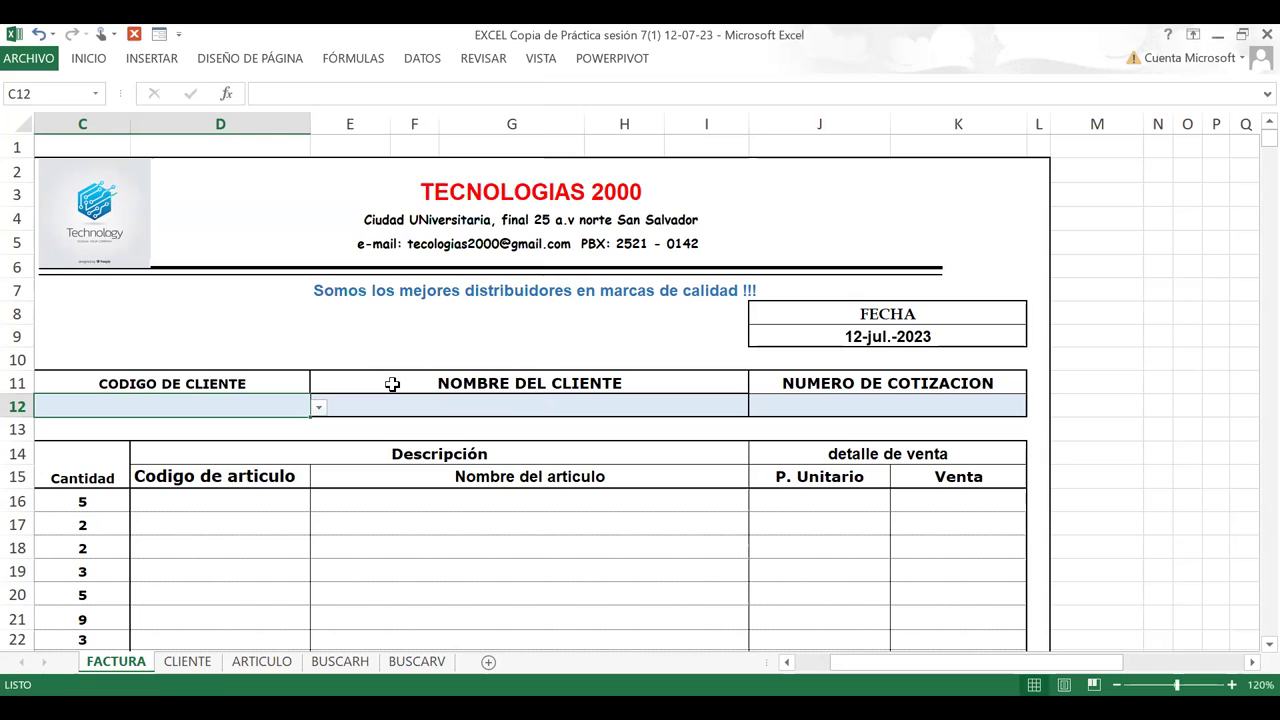
pyautogui.click(319, 409)
# Step: With C001 in C12, select the client-name cell E12, leaving it blank
pyautogui.scroll(-4, 271, 434)
pyautogui.scroll(-1, 271, 409)
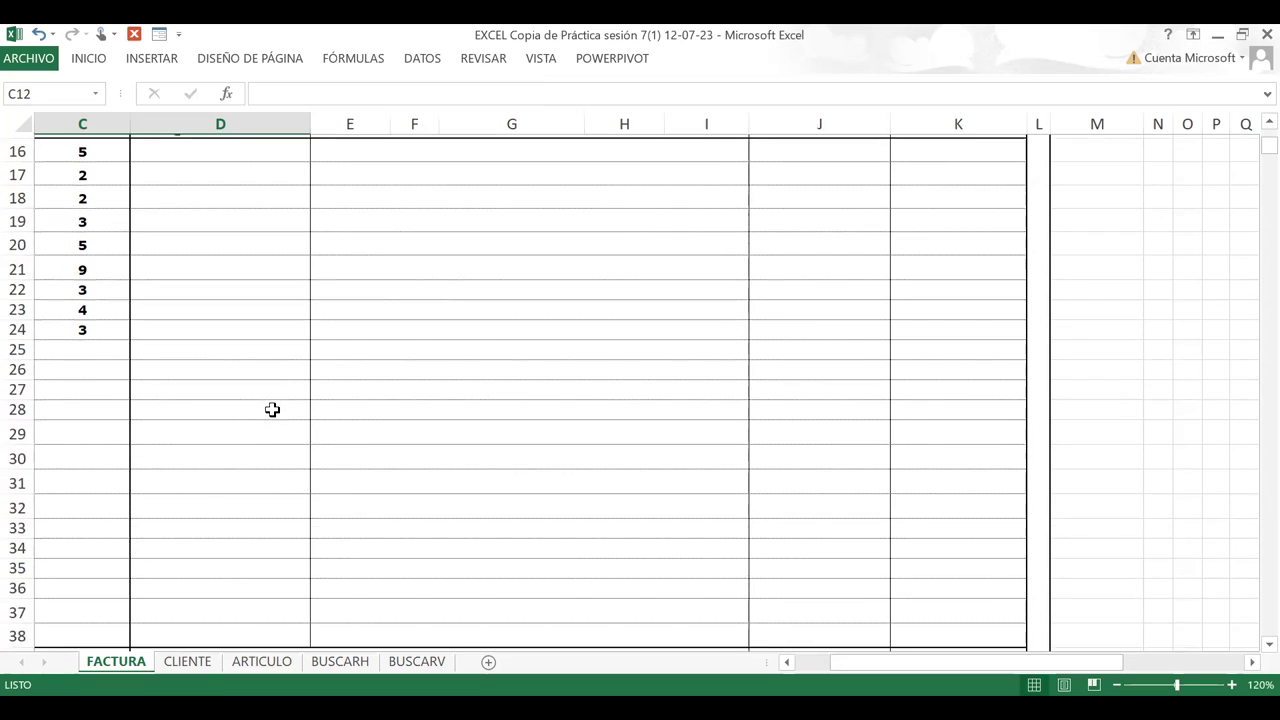
pyautogui.scroll(5, 275, 350)
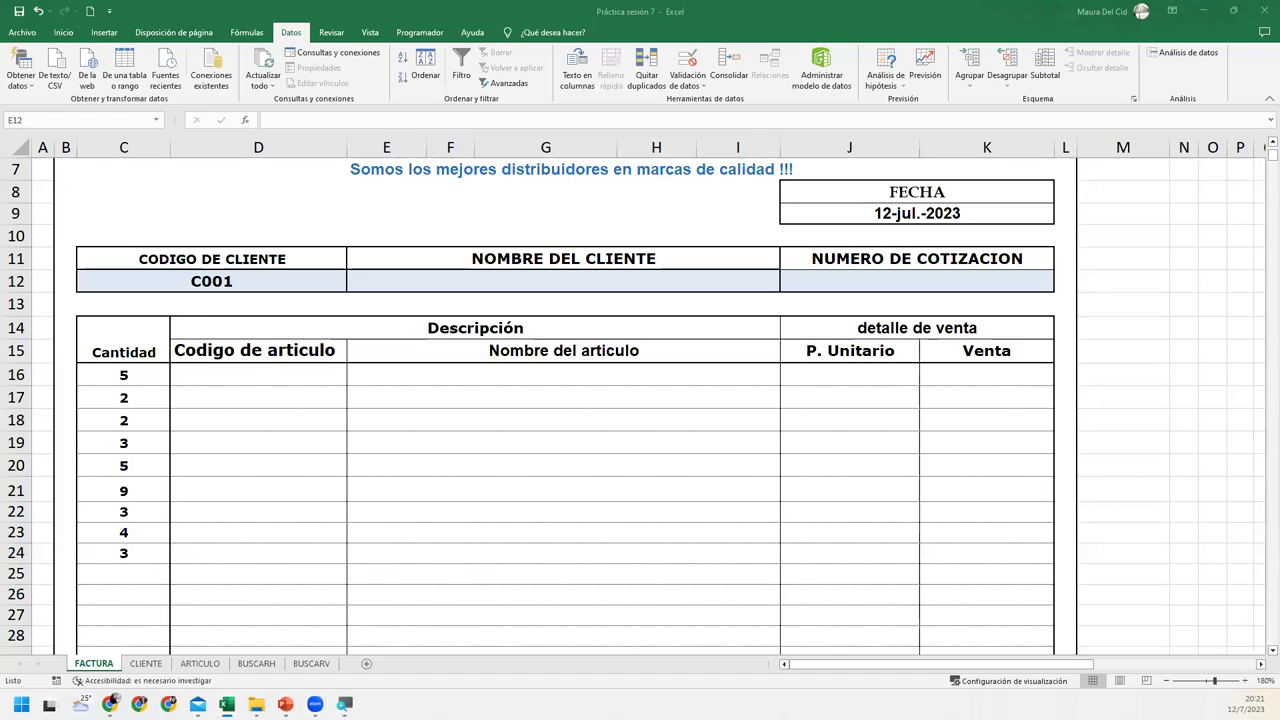
pyautogui.press('F2')
pyautogui.press('F2')
pyautogui.press('Escape')
pyautogui.click(404, 284)
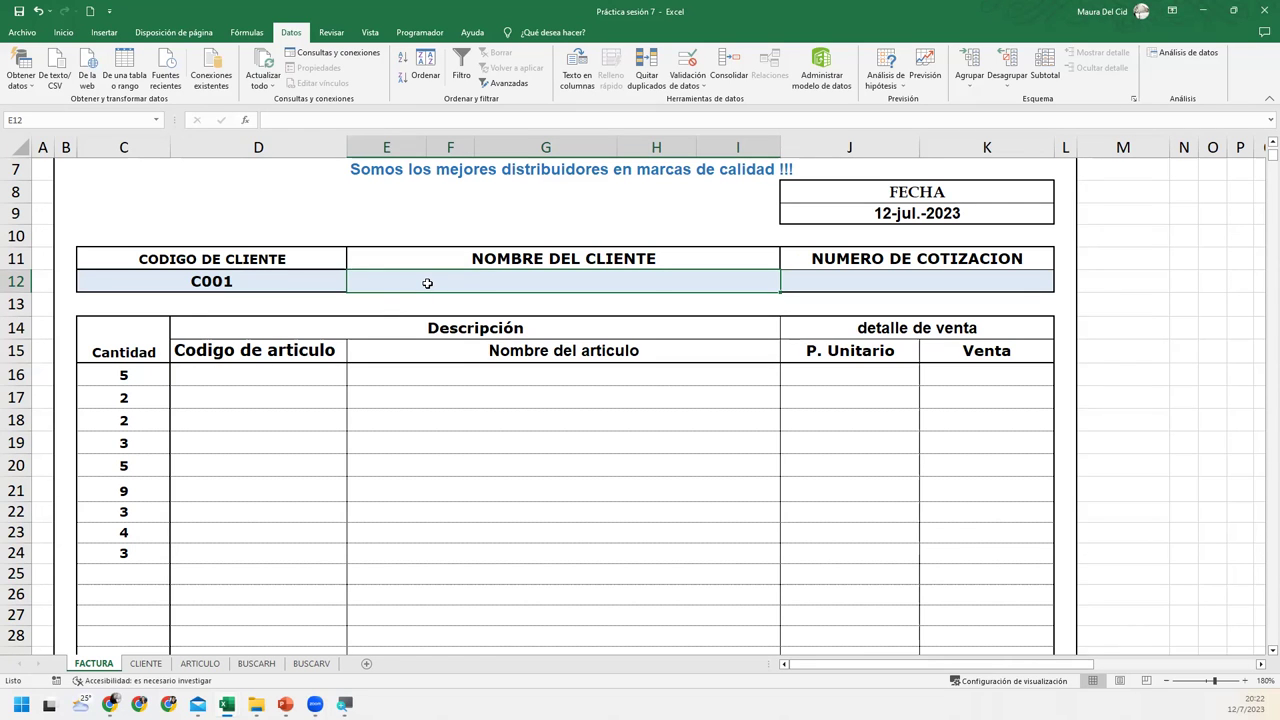
# Step: On CLIENTE, select the client table A1:G23 and name it TClientes
pyautogui.click(155, 665)
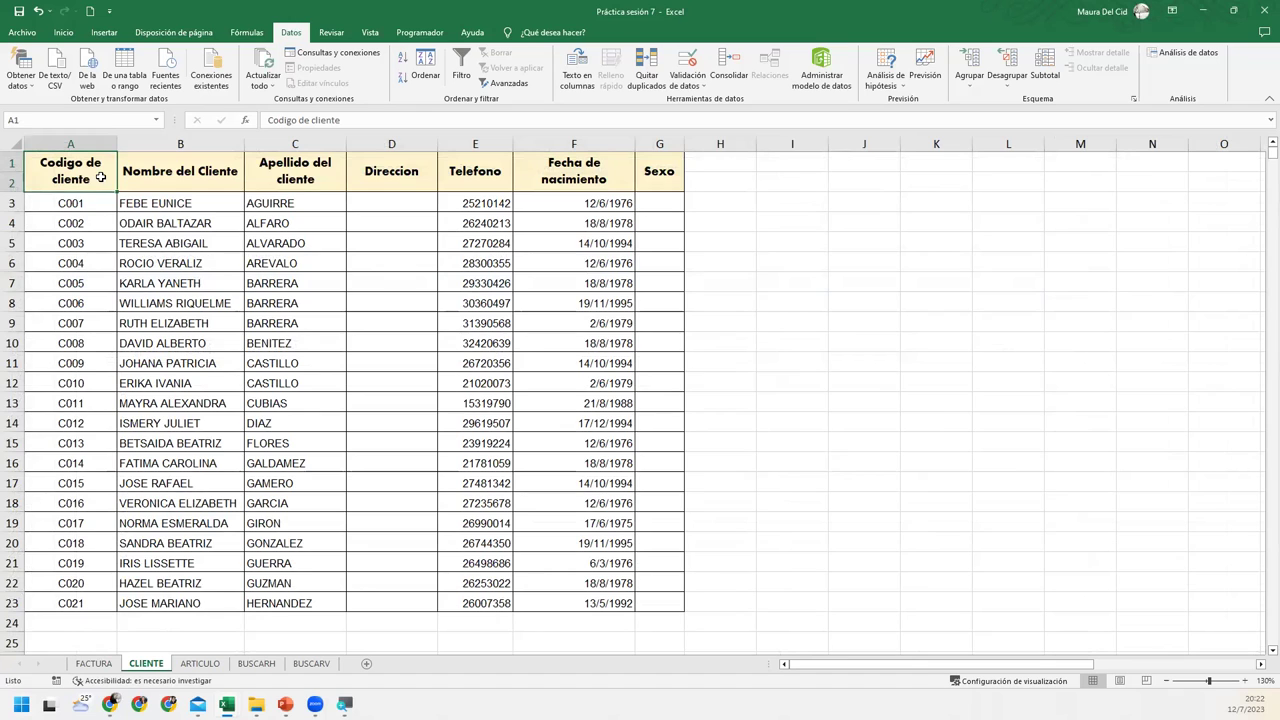
pyautogui.hotkey('shift', 'Down')
pyautogui.hotkey('ctrl', 'shift', 'Right')
pyautogui.hotkey('ctrl', 'shift', 'Down')
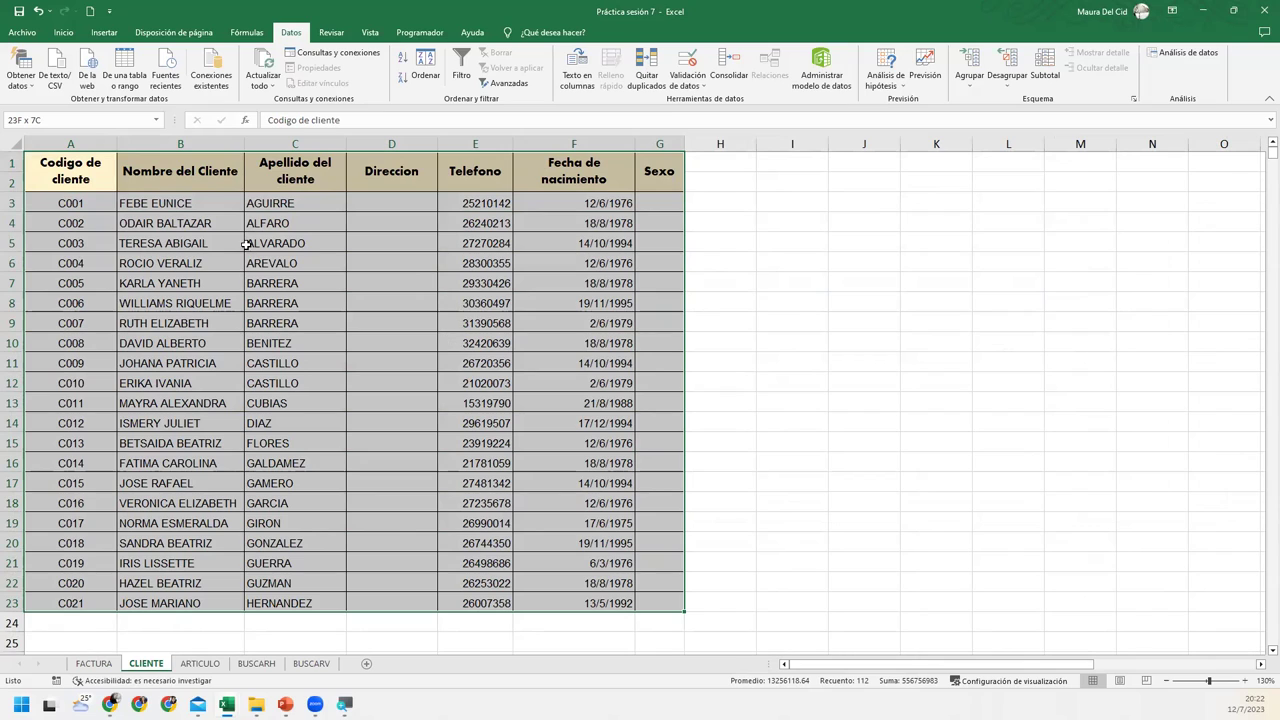
pyautogui.click(97, 122)
pyautogui.write('T')
pyautogui.write('iente')
pyautogui.write('s')
pyautogui.press('Return')
# Step: Count across the client table's columns A to G, then return to cell A1
pyautogui.click(82, 161)
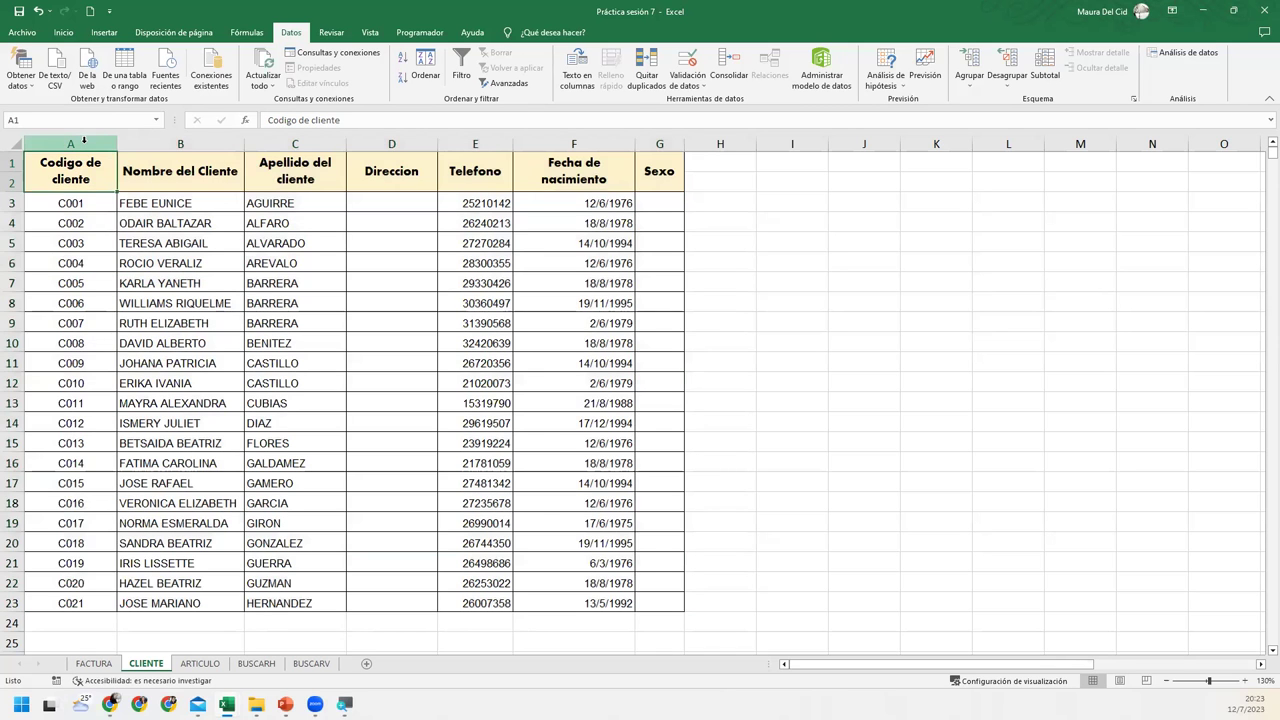
pyautogui.click(84, 143)
pyautogui.click(140, 140)
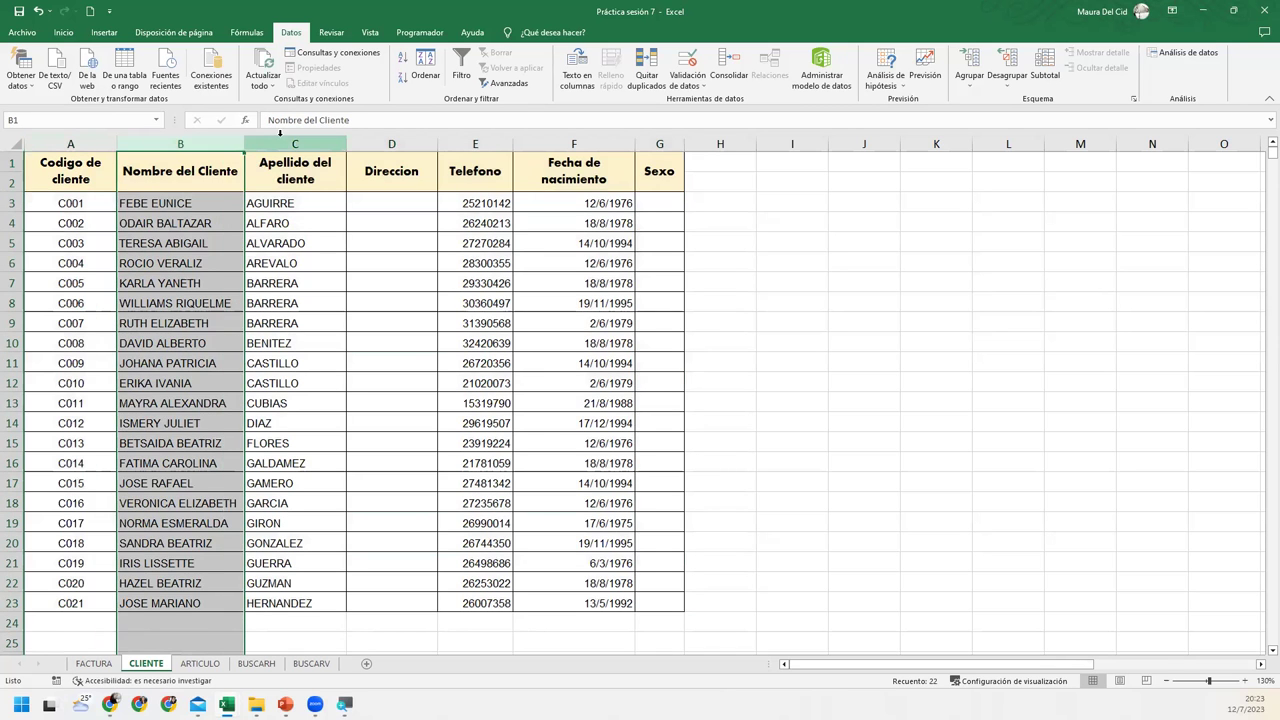
pyautogui.click(282, 136)
pyautogui.click(390, 140)
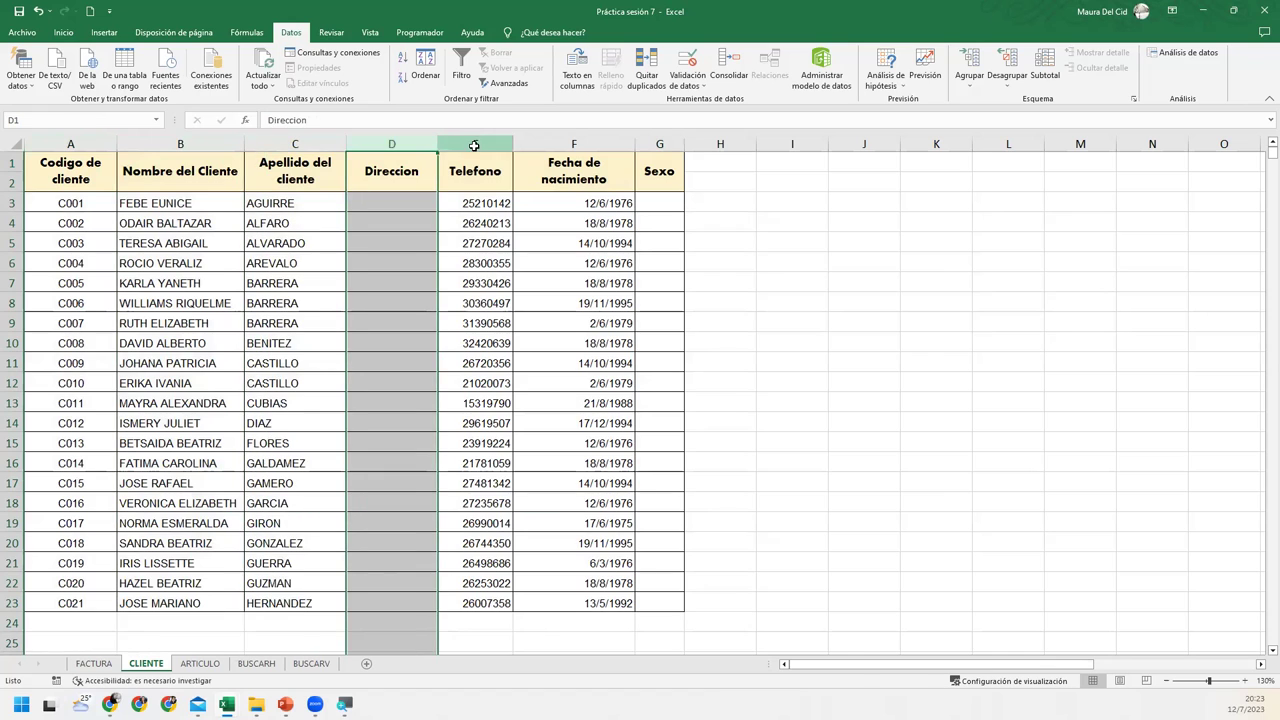
pyautogui.click(476, 140)
pyautogui.click(545, 140)
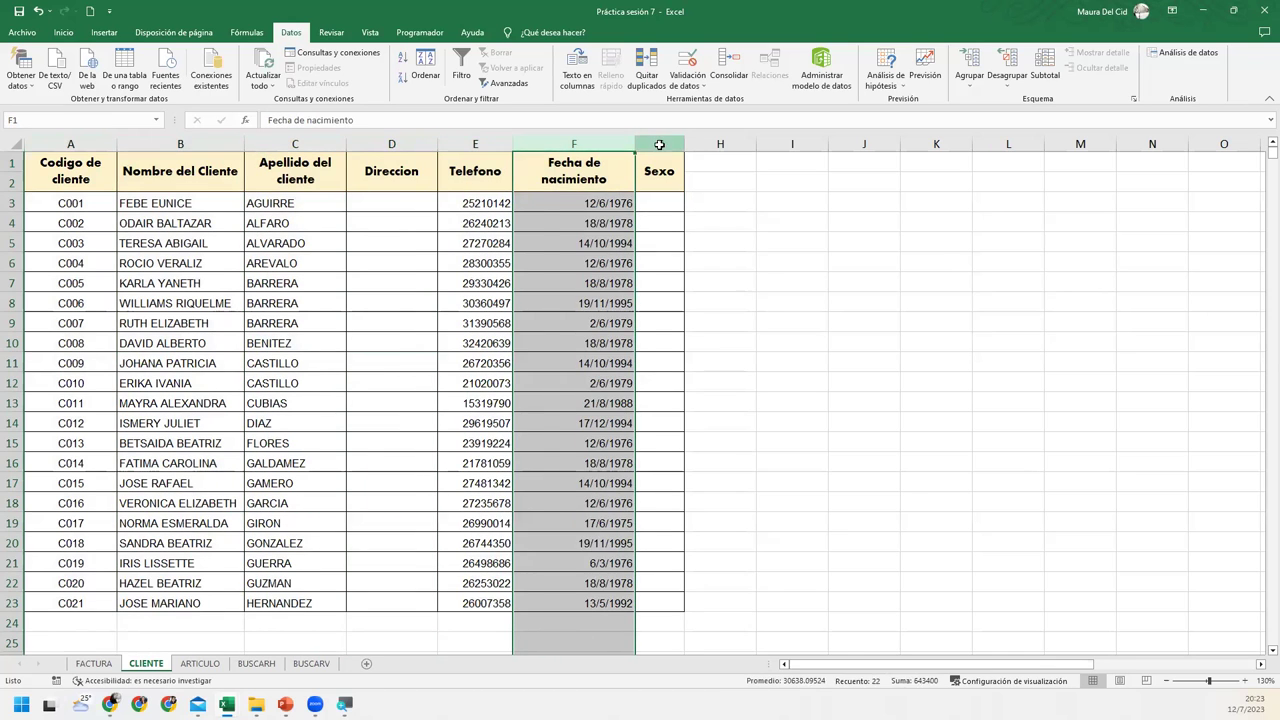
pyautogui.click(659, 142)
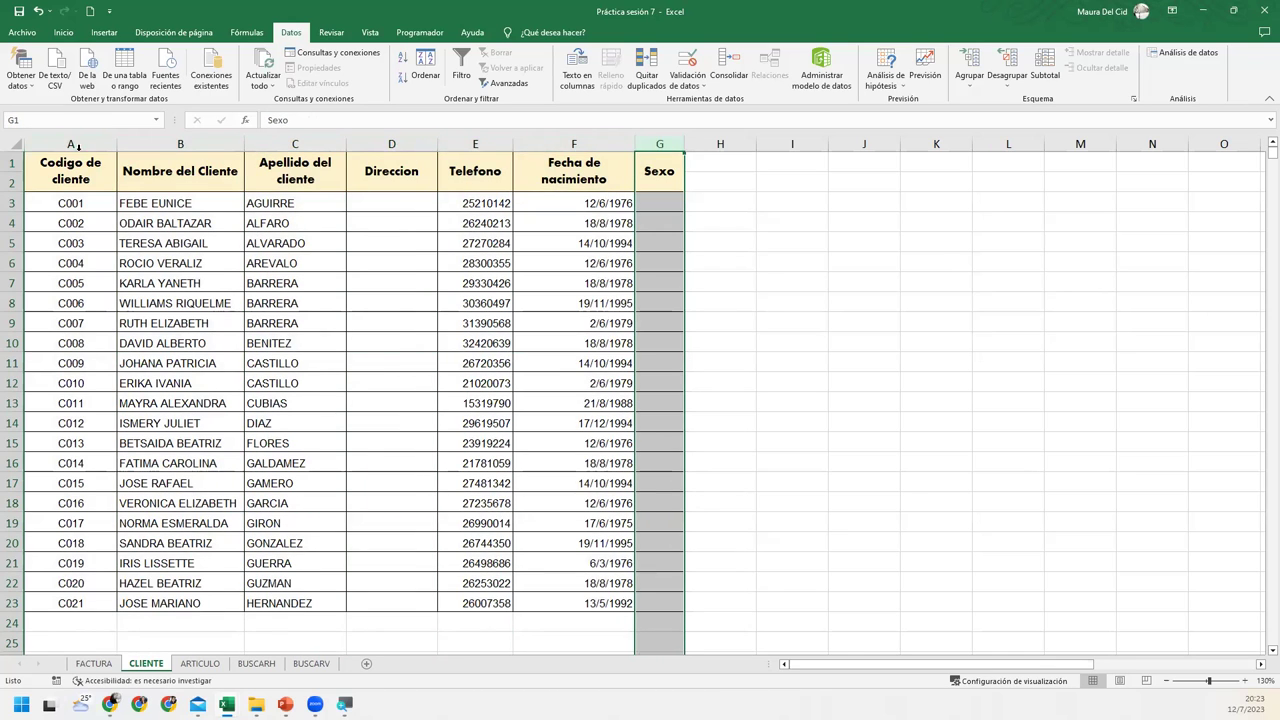
pyautogui.click(72, 180)
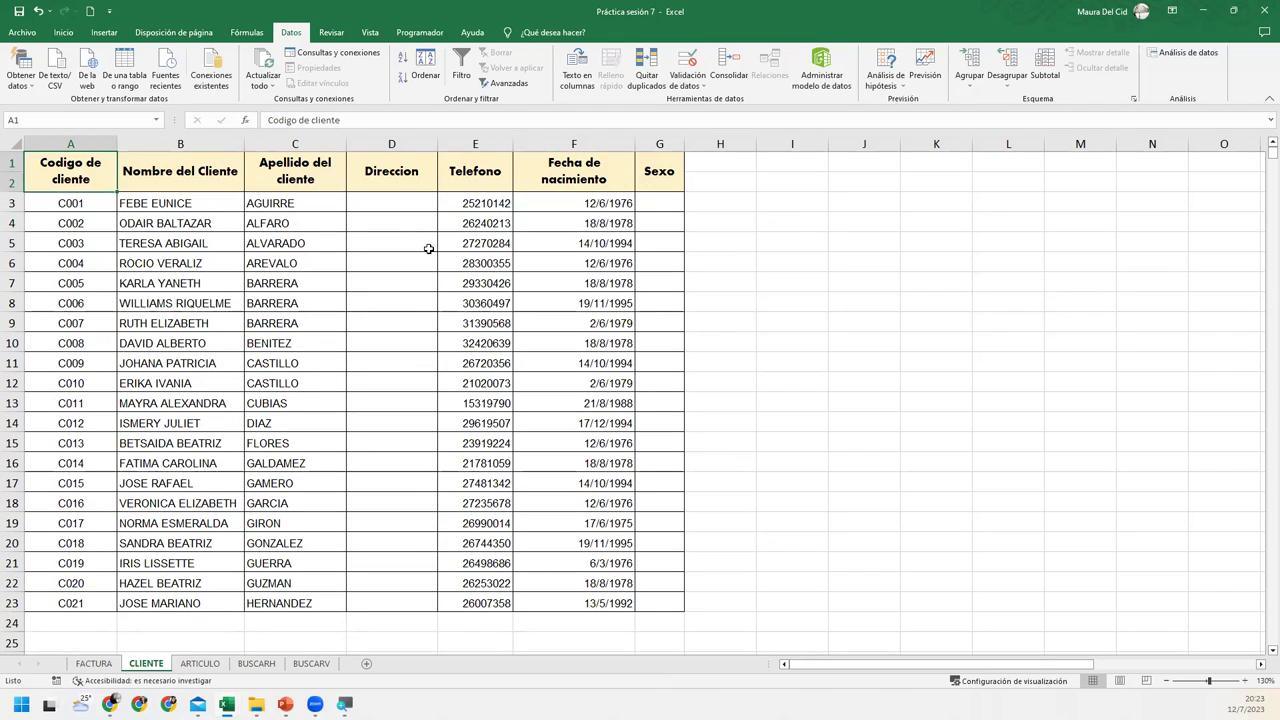
pyautogui.click(95, 664)
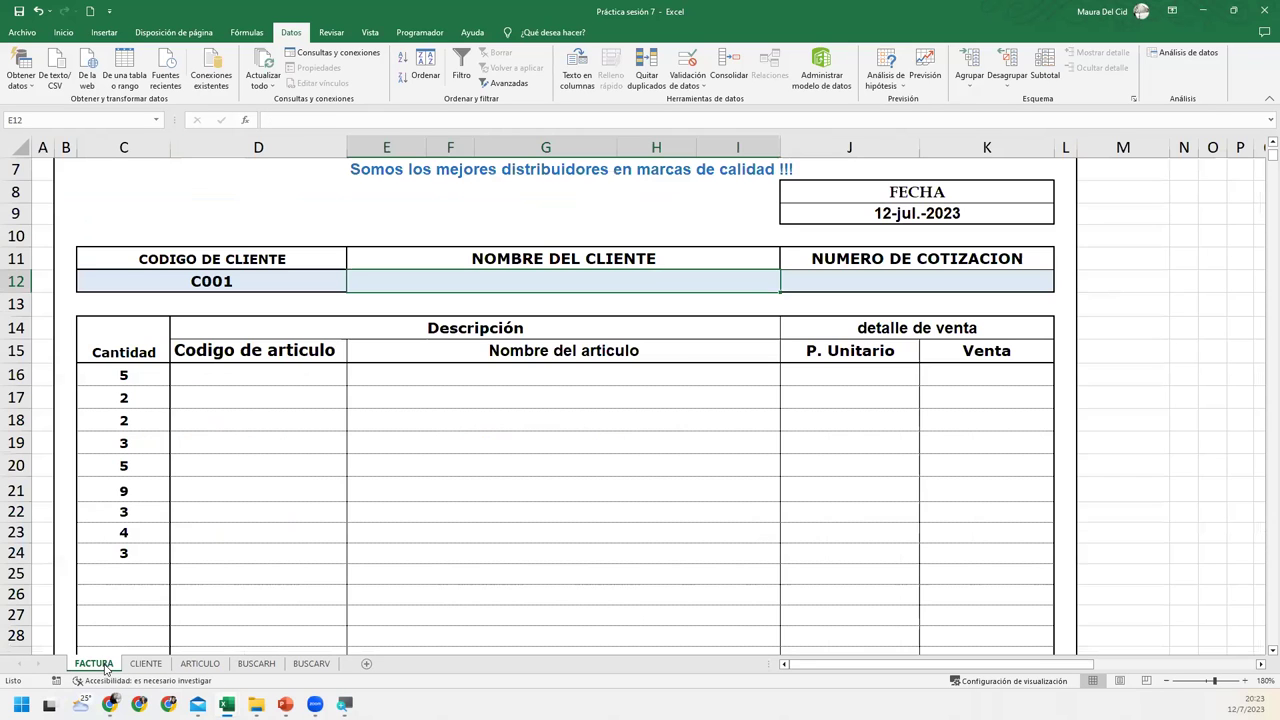
pyautogui.click(309, 374)
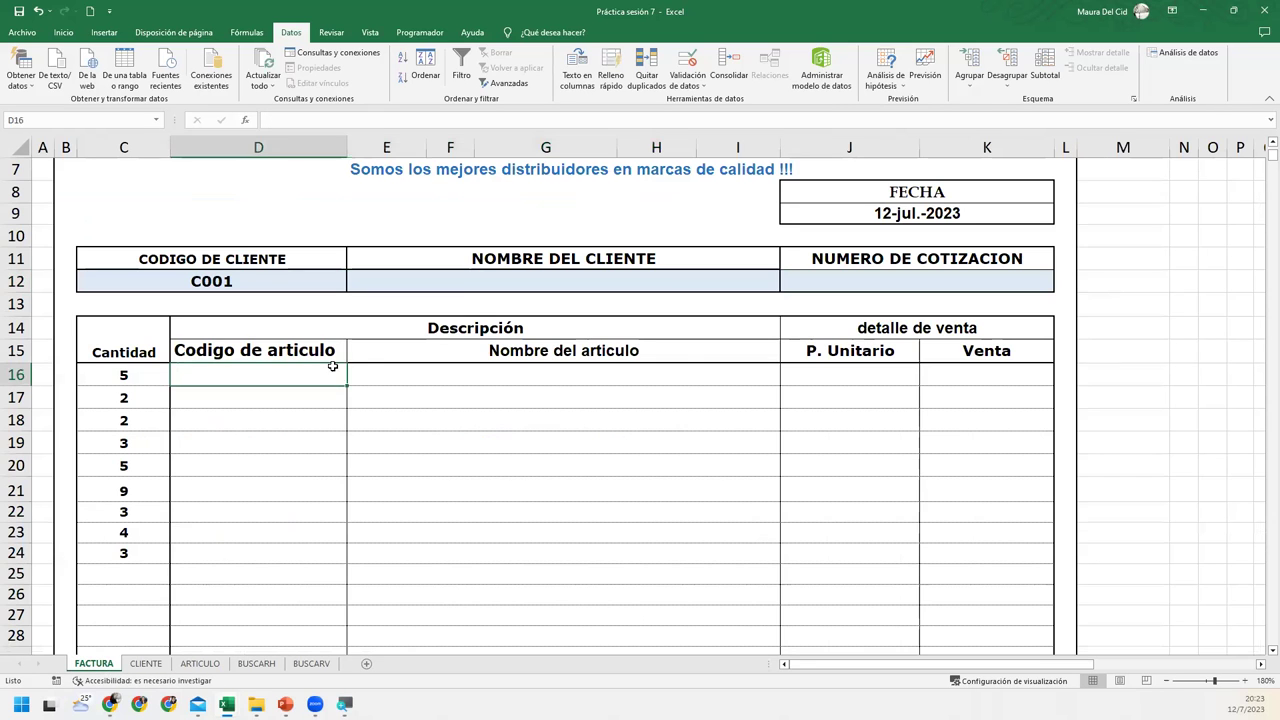
pyautogui.click(466, 280)
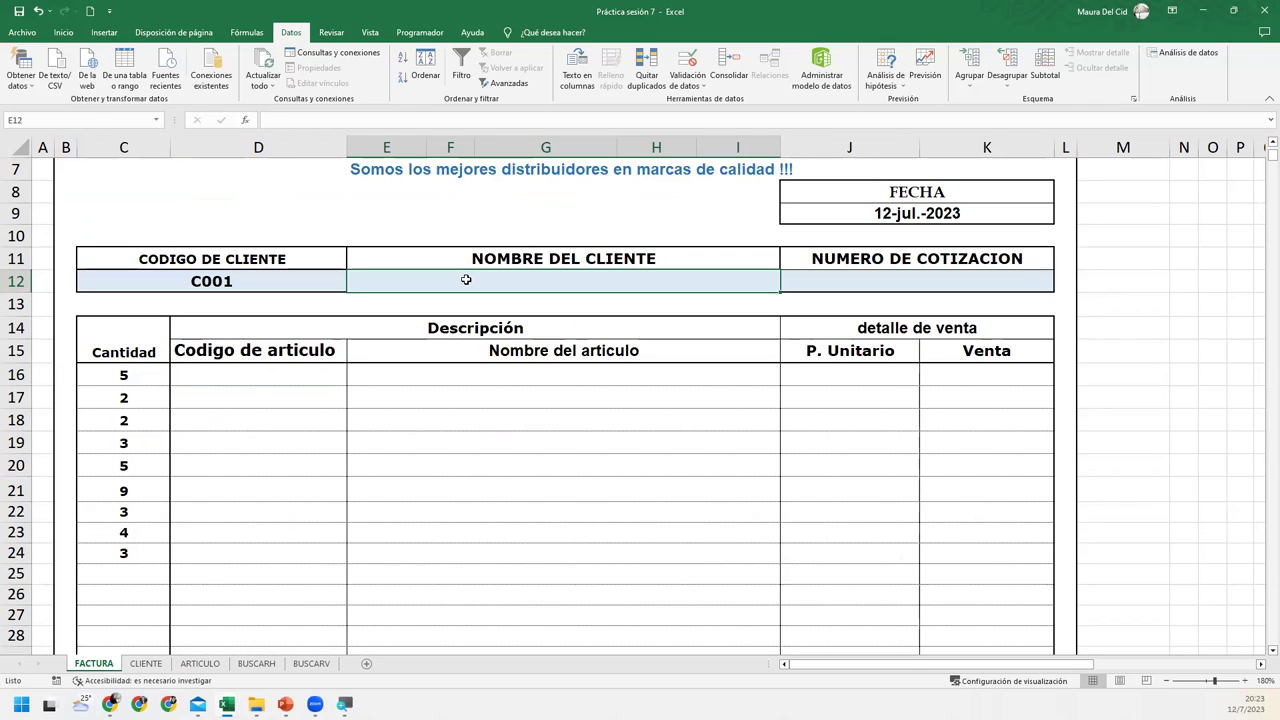
# Step: Enter =BUSCARV(C12;TClientes;2;0) in E12 to show the client name for C001
pyautogui.write('=busca')
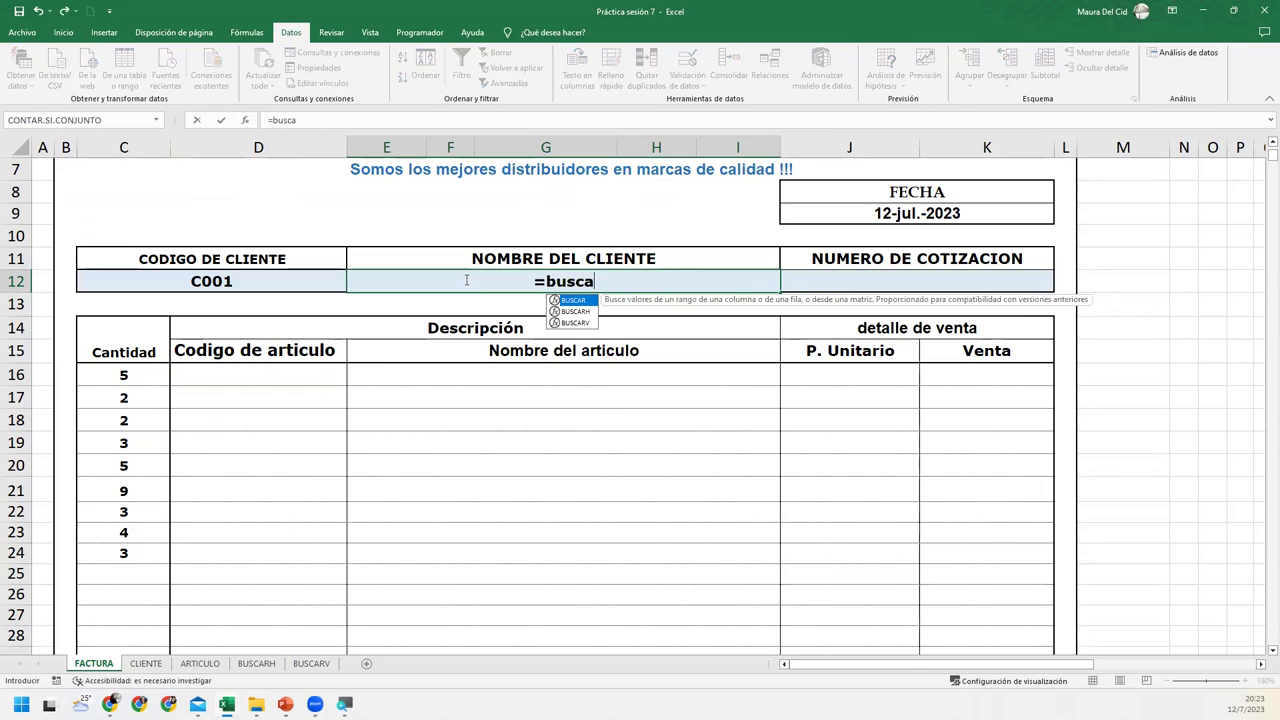
pyautogui.press('Down')
pyautogui.press('Down')
pyautogui.press('Tab')
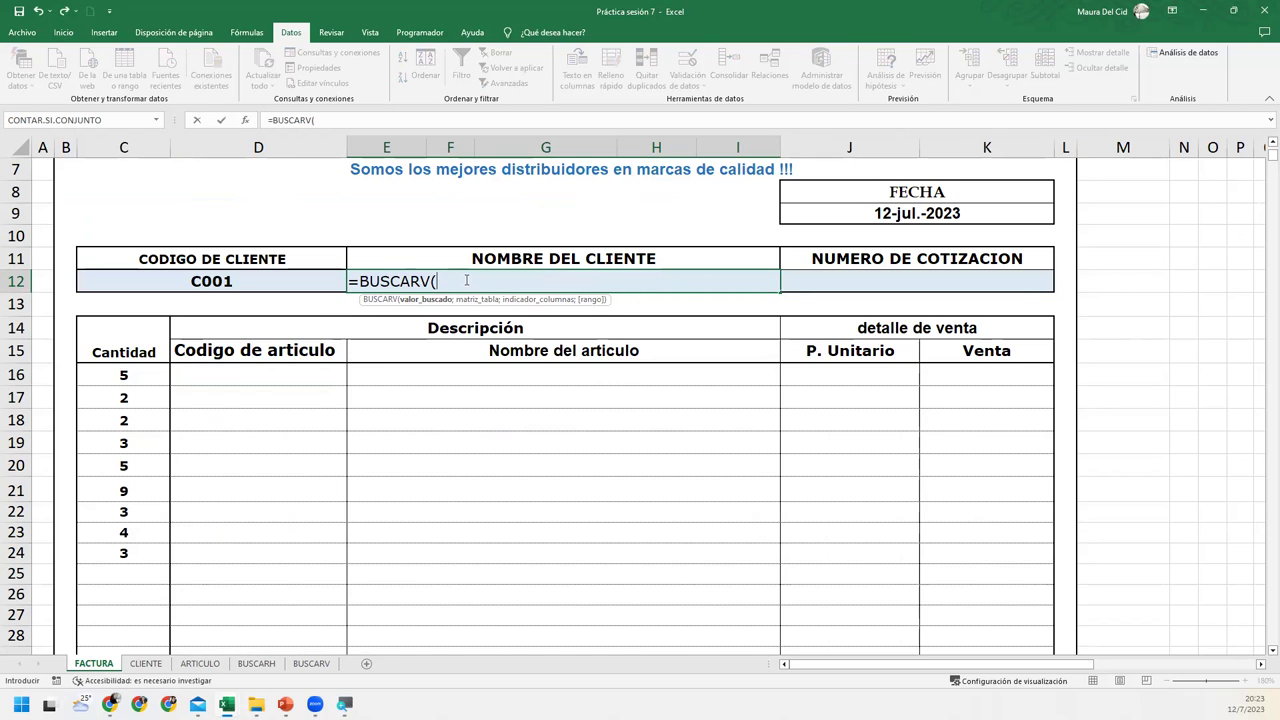
pyautogui.click(295, 282)
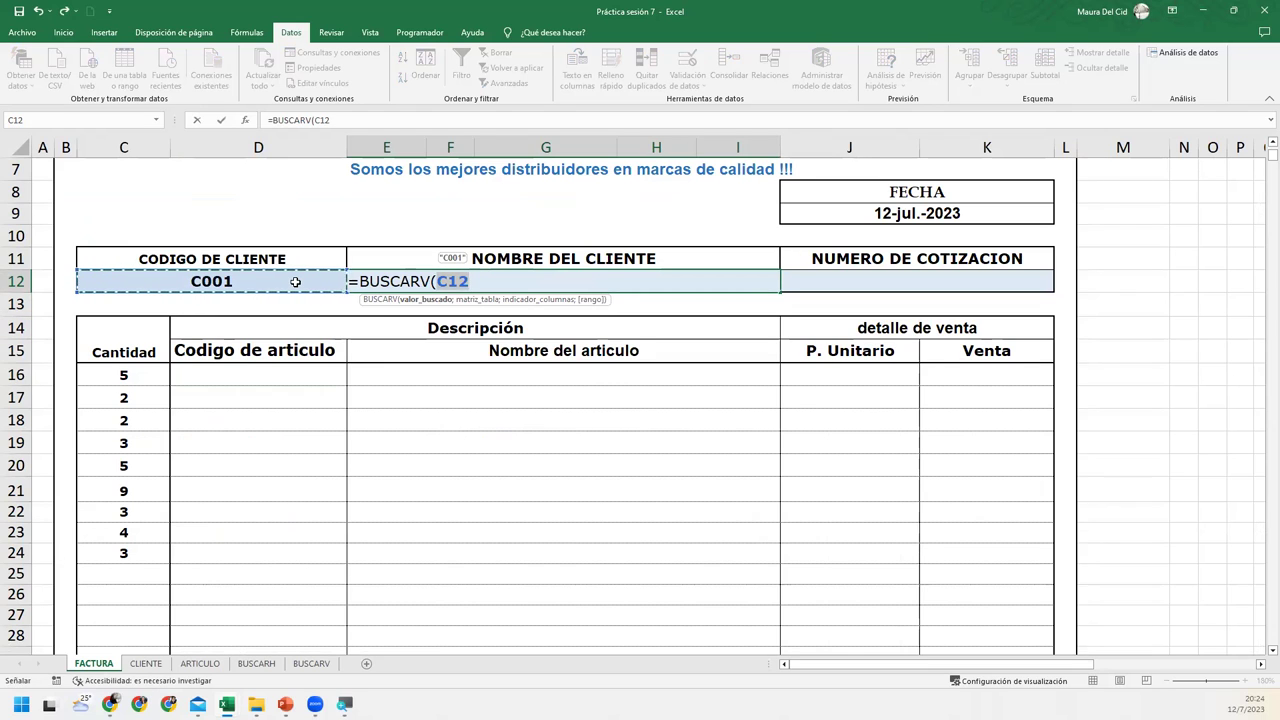
pyautogui.write(';')
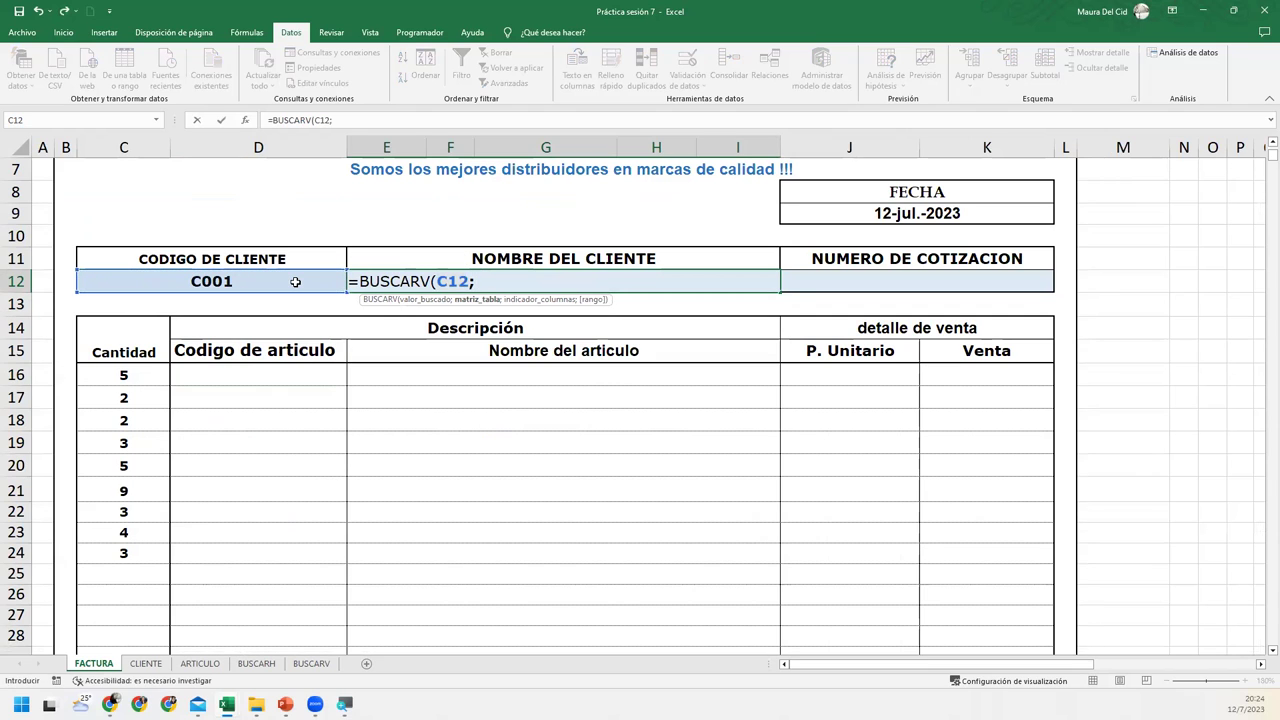
pyautogui.write('TCl')
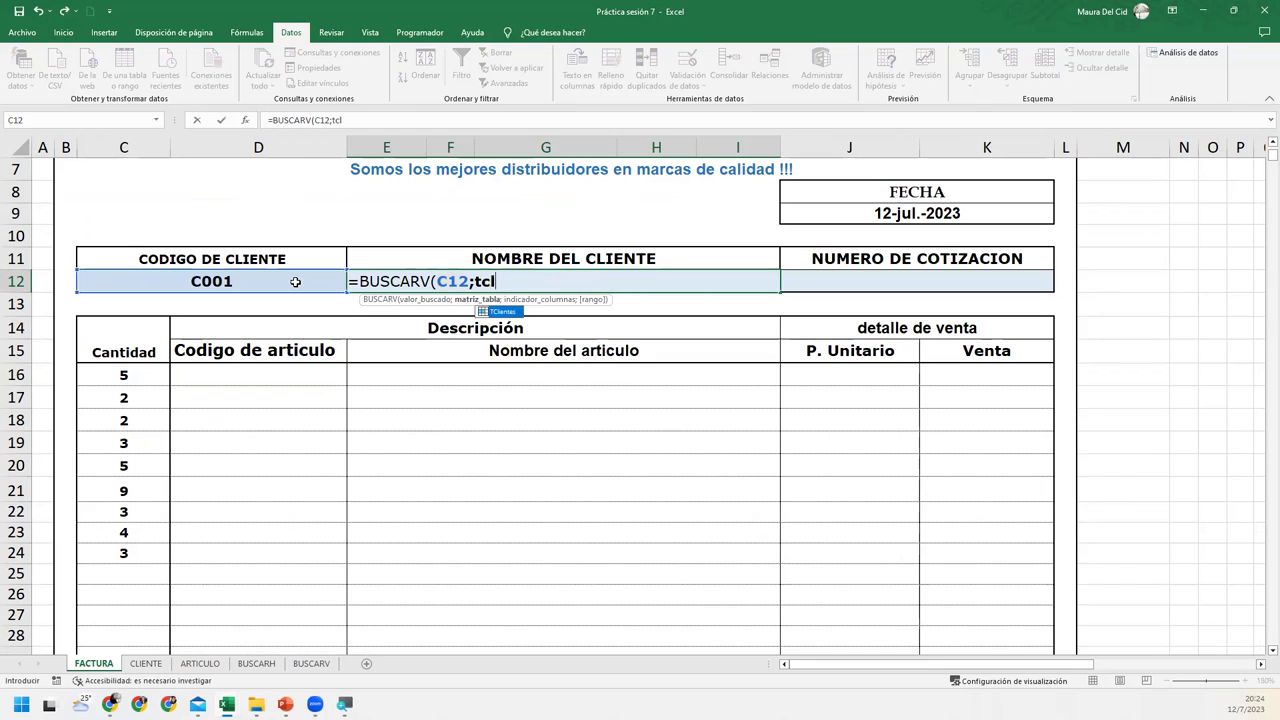
pyautogui.press('Tab')
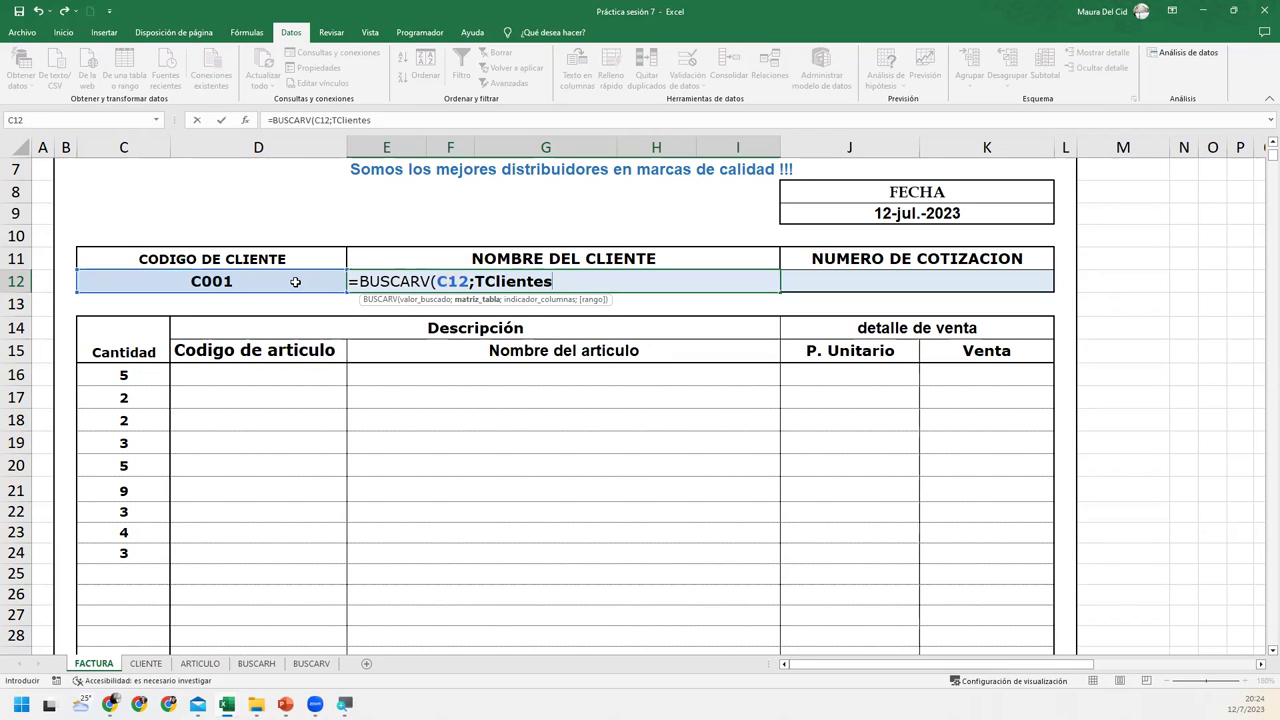
pyautogui.write(';2')
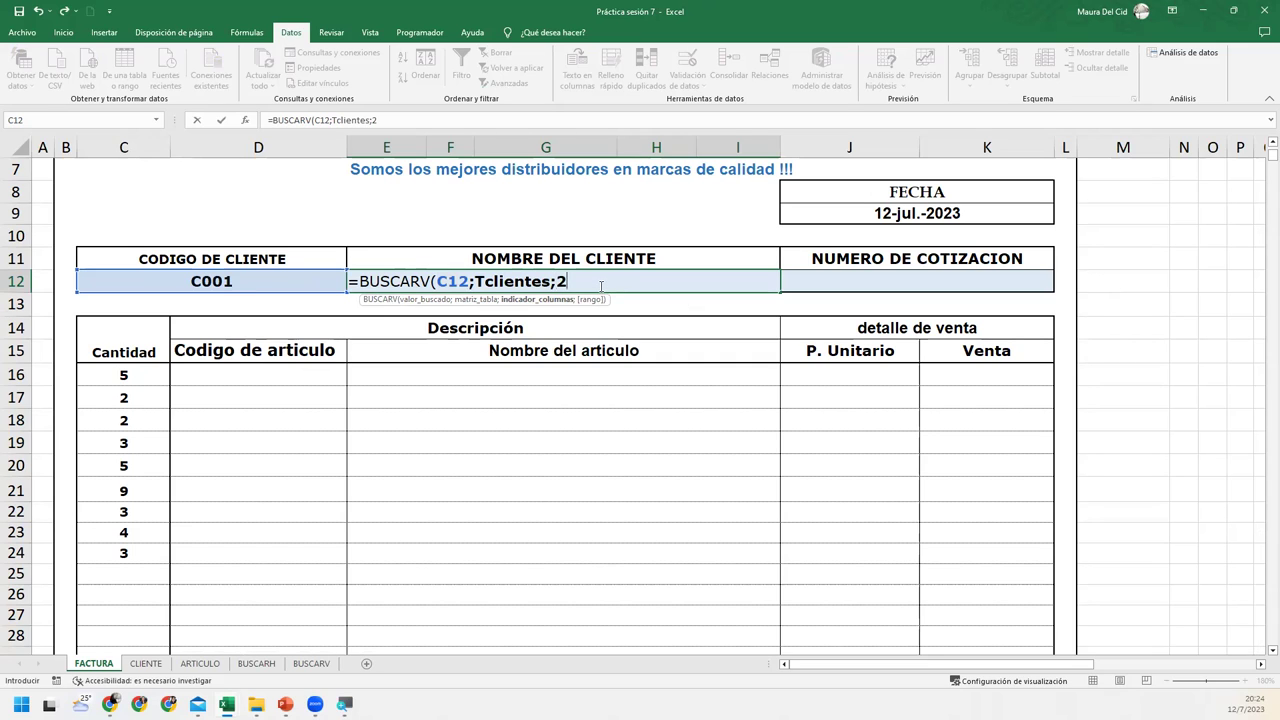
pyautogui.write(';')
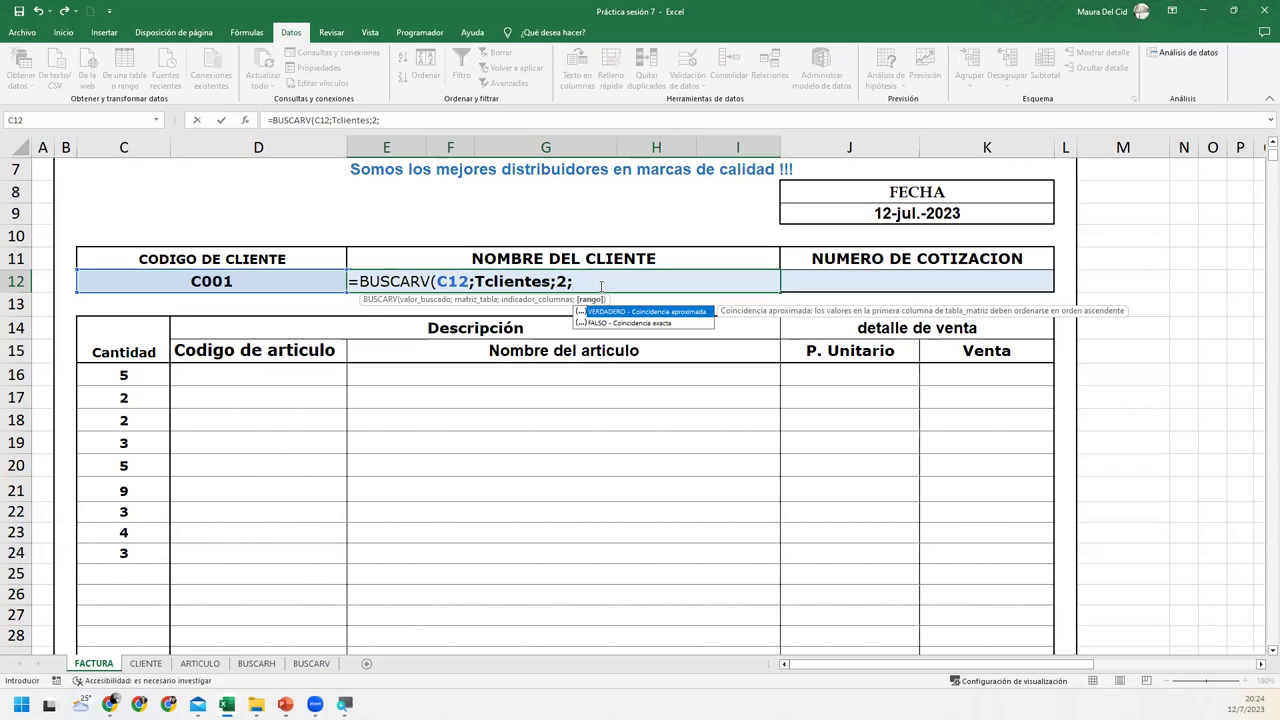
pyautogui.write('0)')
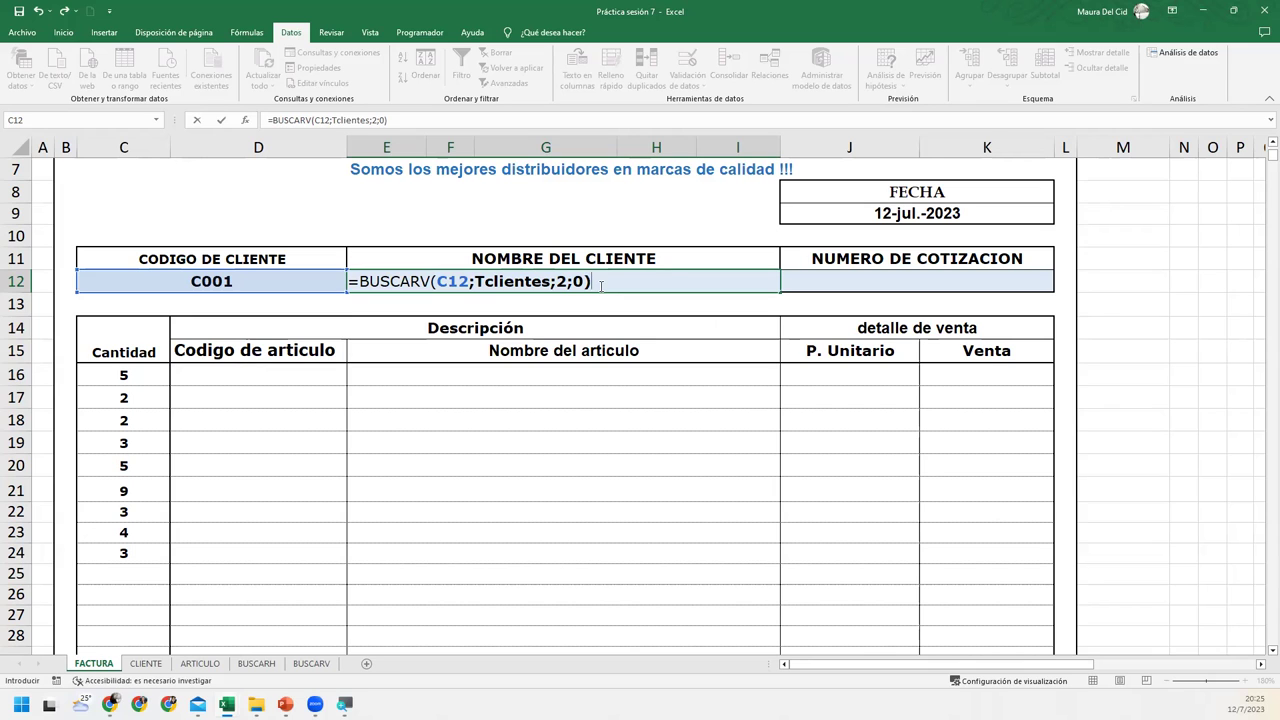
pyautogui.press('Return')
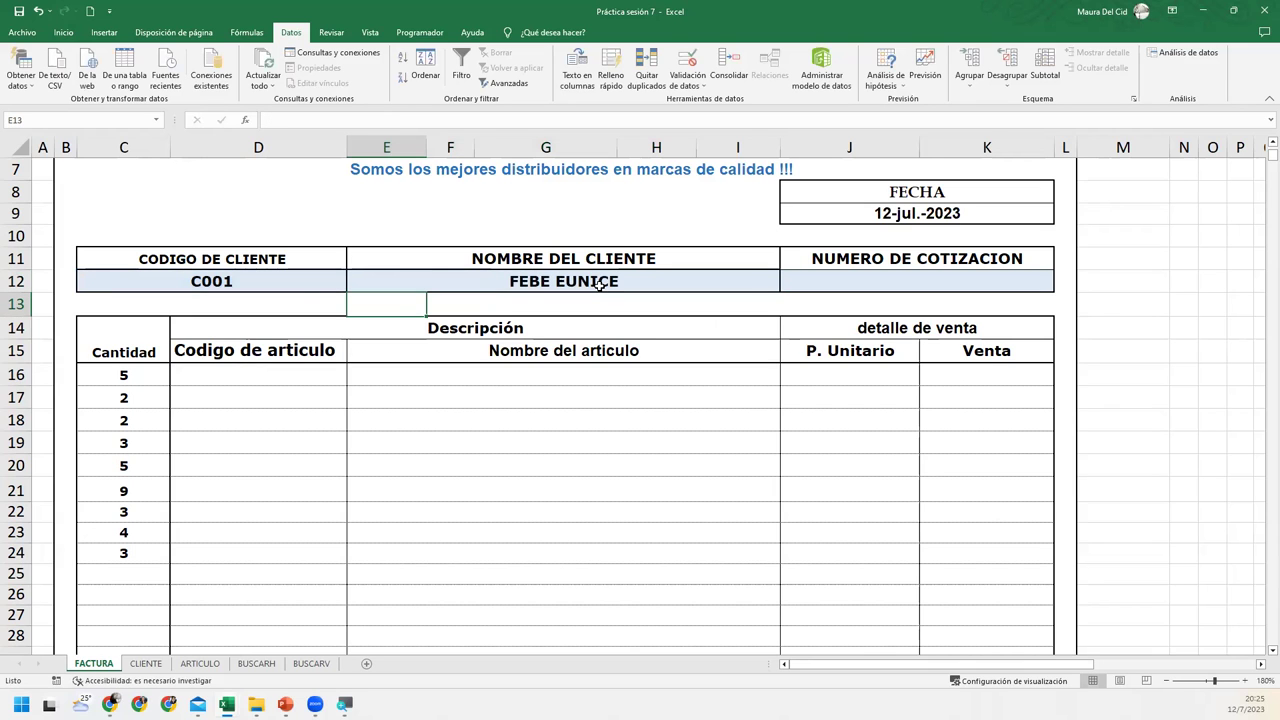
# Step: Pick client code C019 from the C12 dropdown, check E12's returned name, then show the CLIENTE table
pyautogui.click(300, 286)
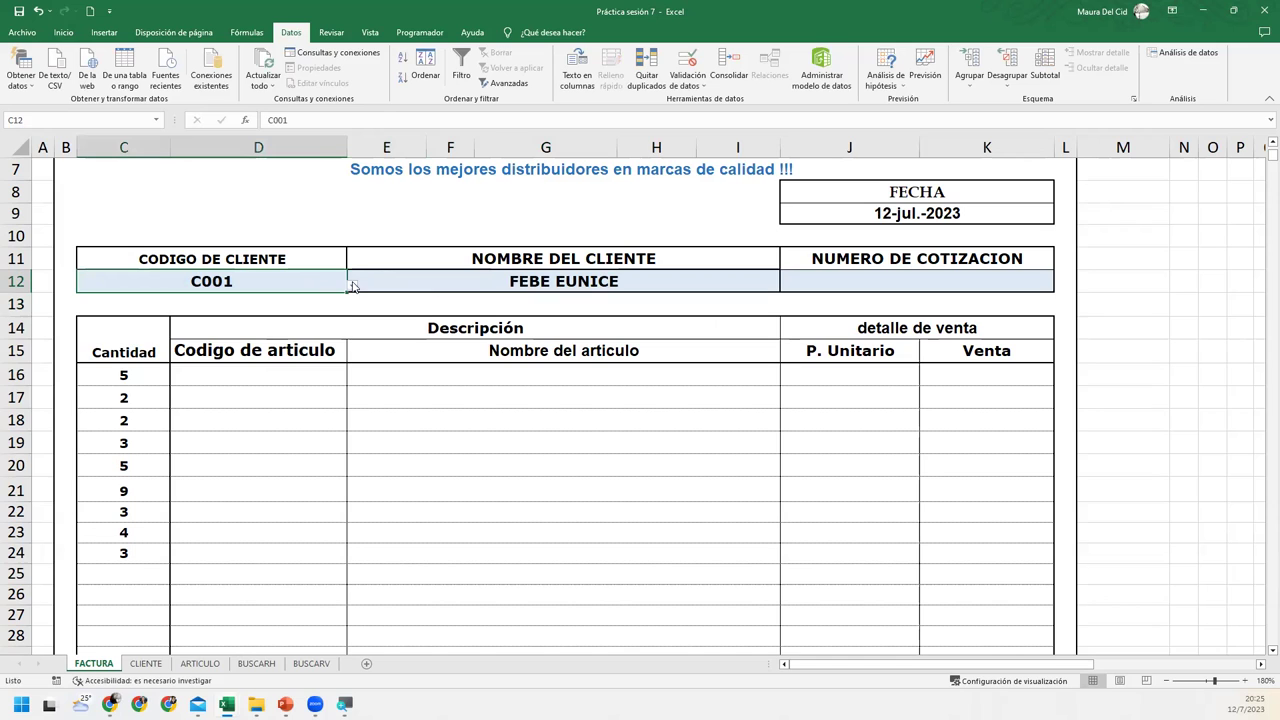
pyautogui.click(352, 286)
pyautogui.moveTo(345, 338); pyautogui.dragTo(344, 382)
pyautogui.click(189, 386)
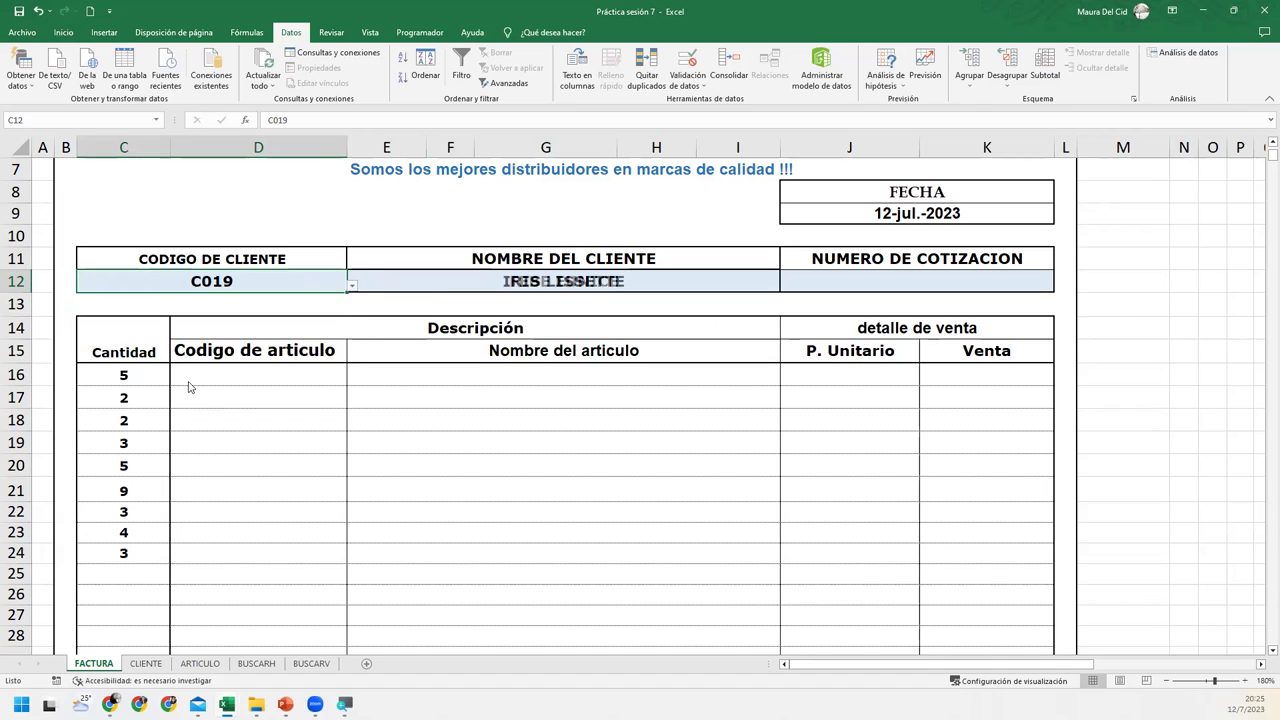
pyautogui.click(674, 280)
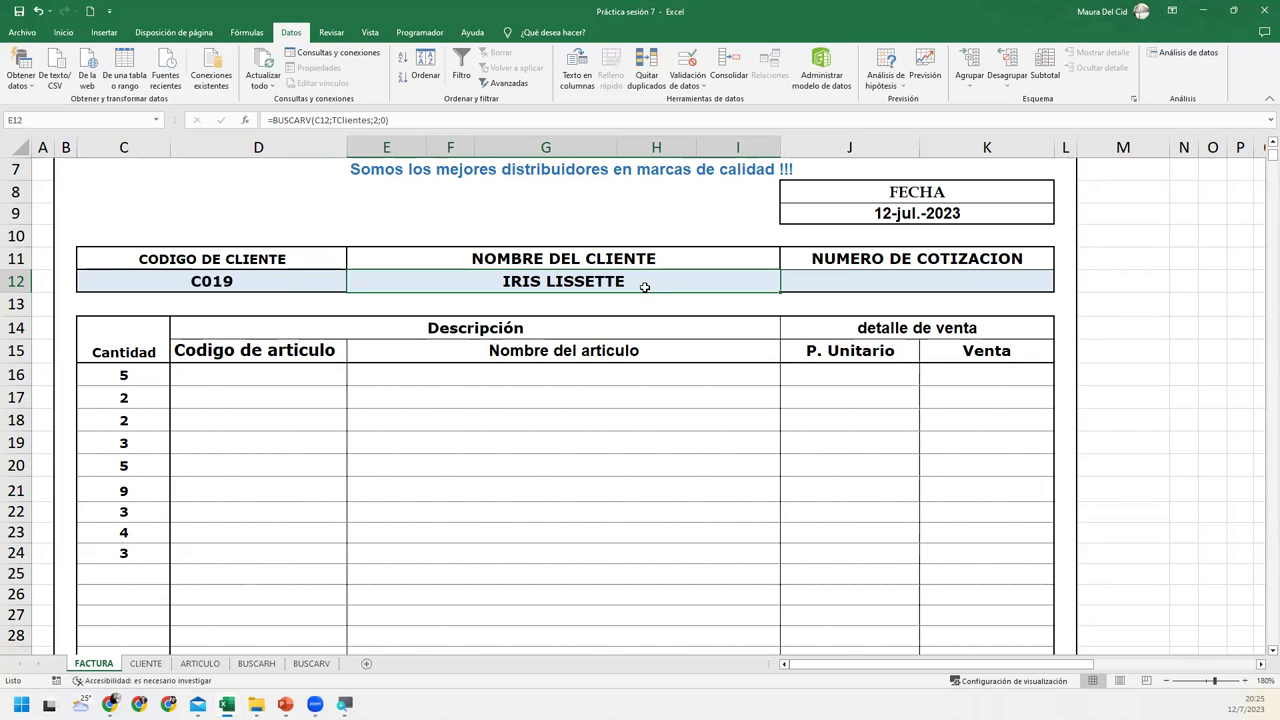
pyautogui.click(146, 663)
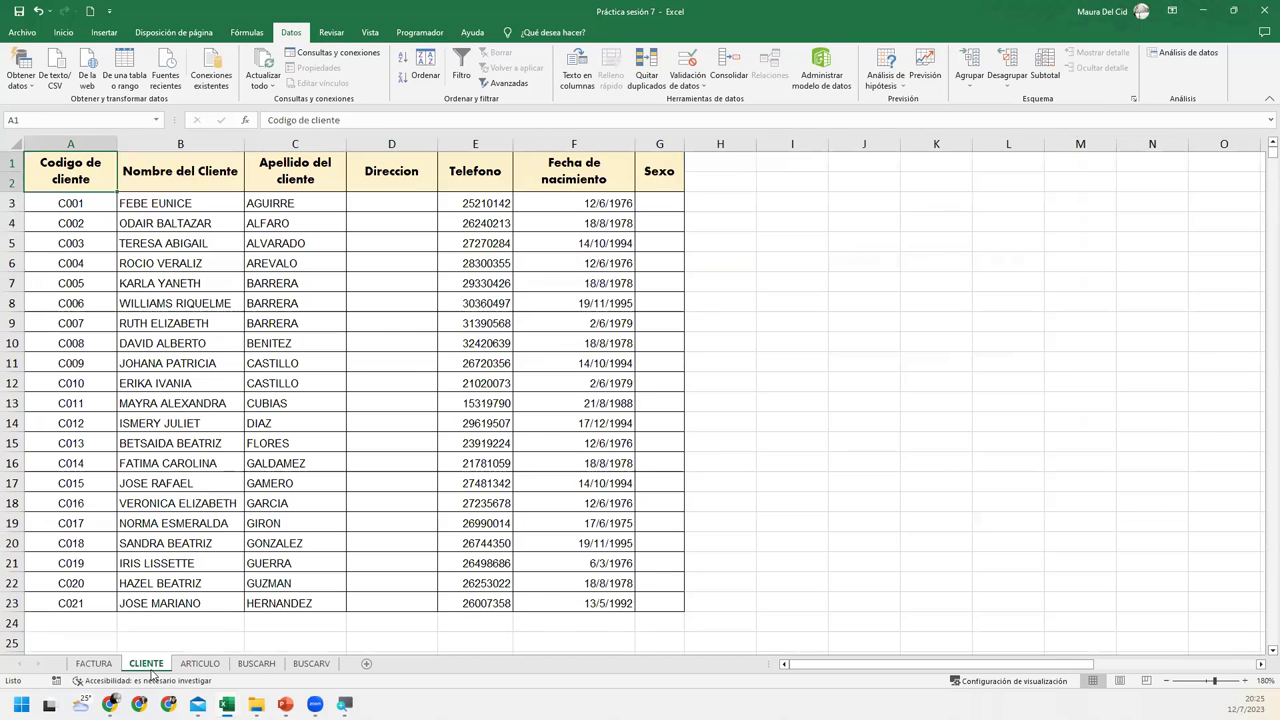
# Step: Select CLIENTE's surname column C, go back to FACTURA, and open E12's BUSCARV formula for editing
pyautogui.click(316, 140)
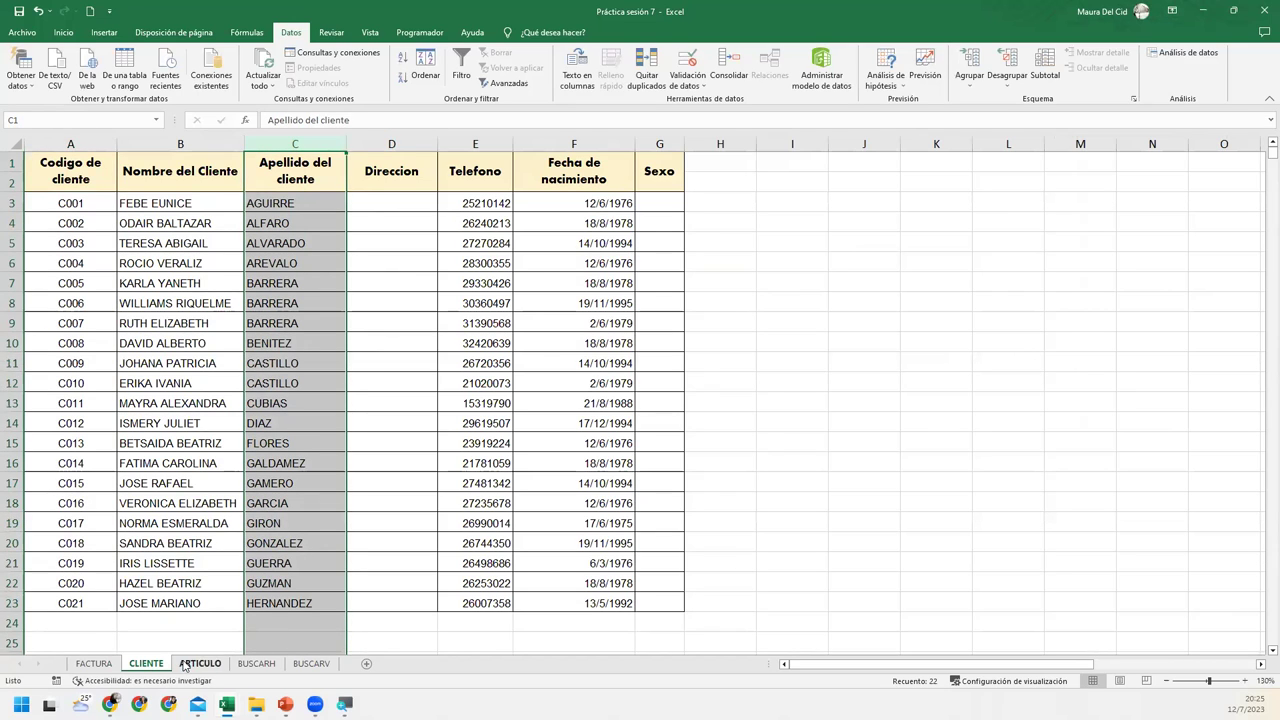
pyautogui.click(93, 663)
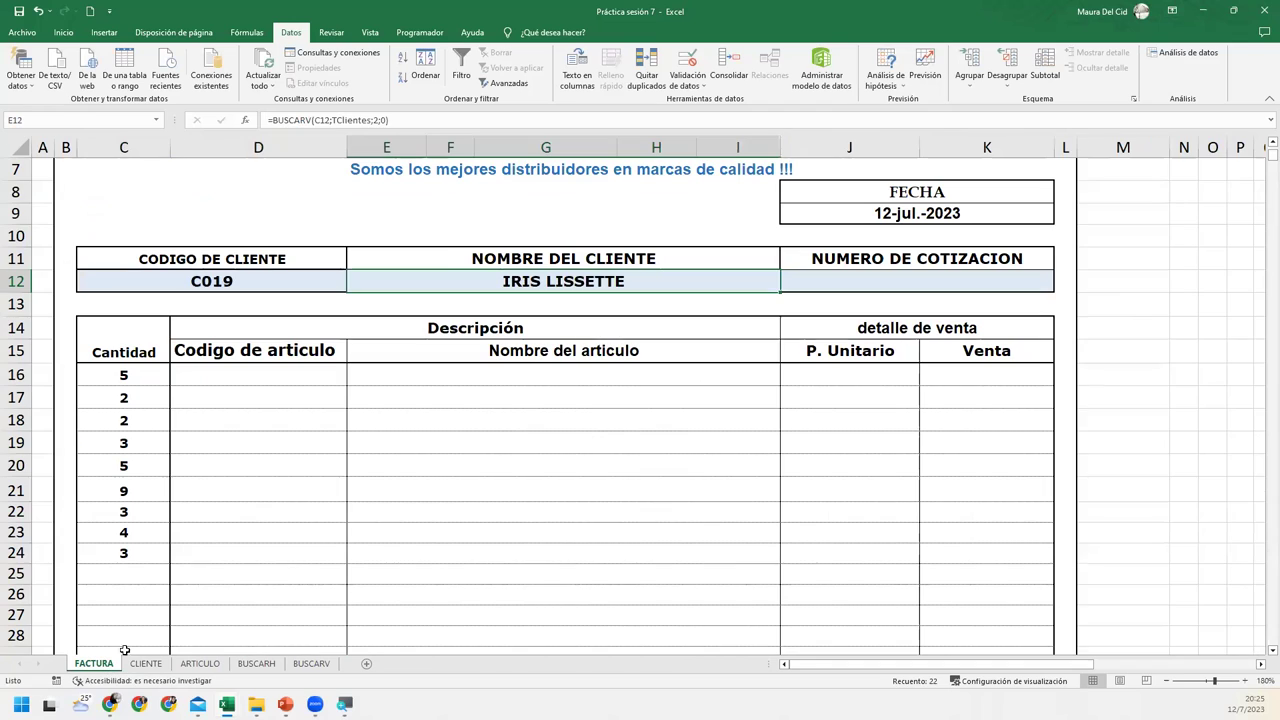
pyautogui.doubleClick(679, 282)
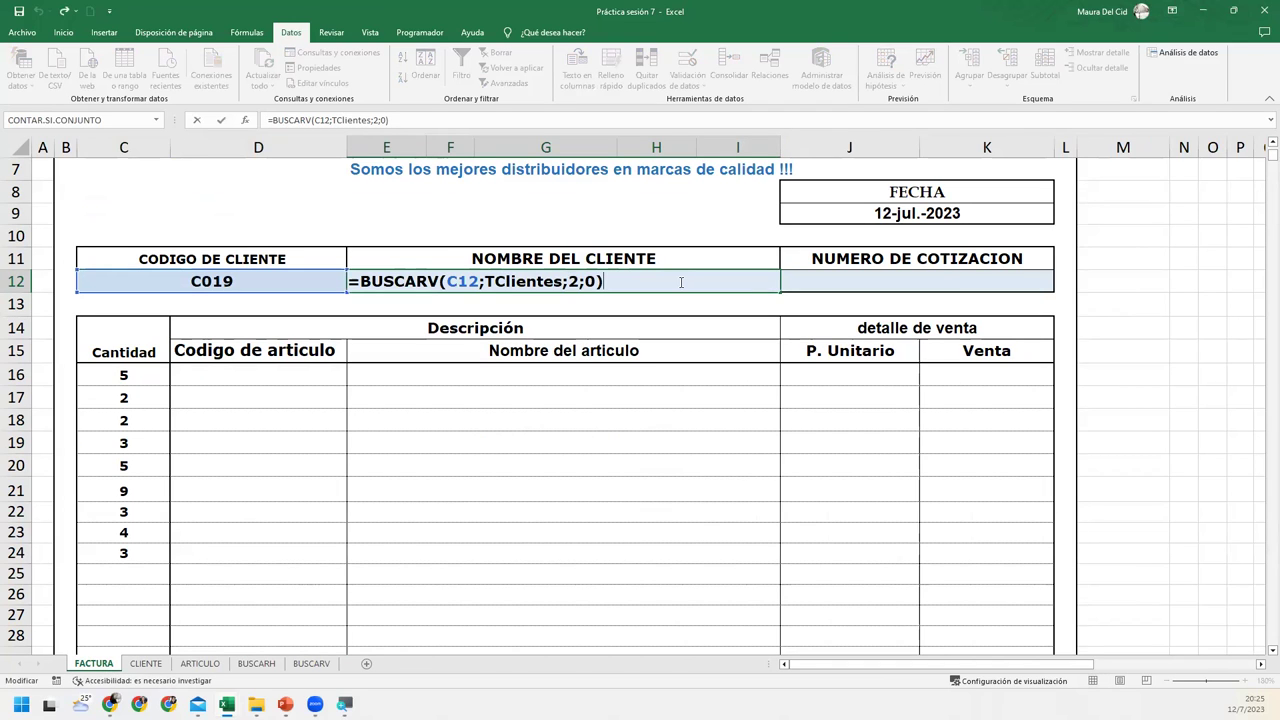
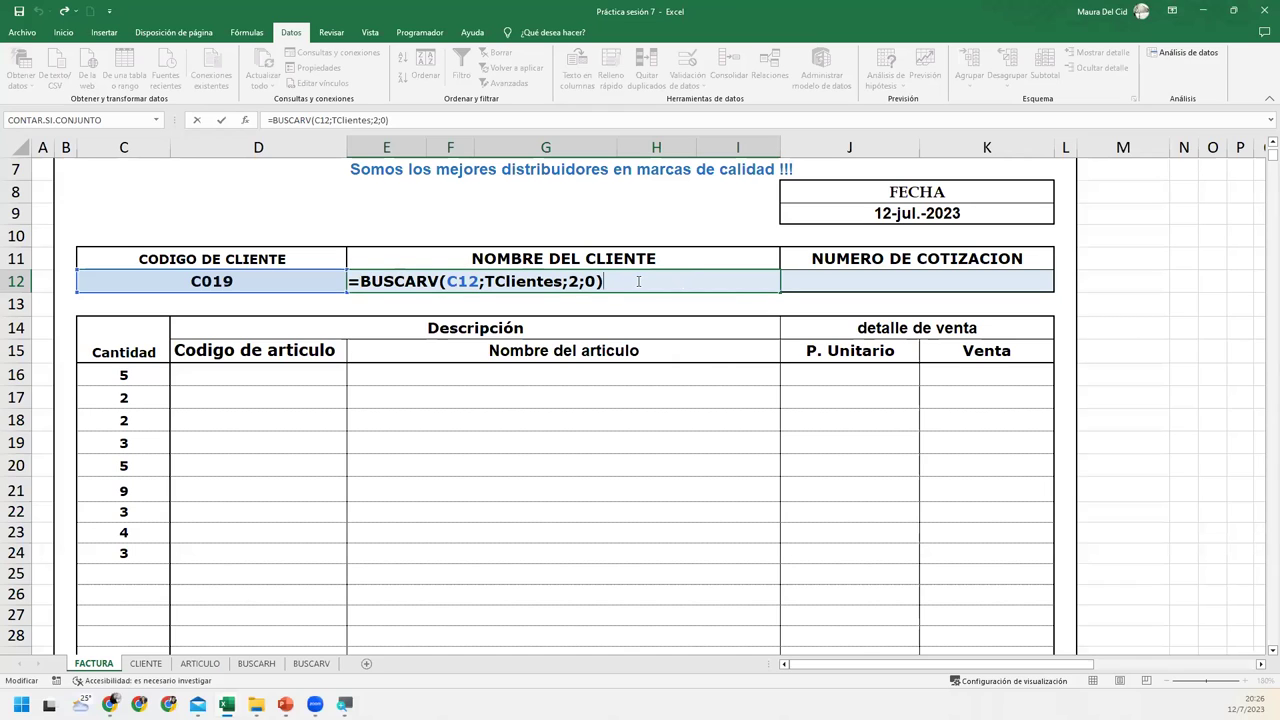
# Step: Append &BUSCARV(C12;TClientes;3;0) to E12's formula so both TClientes name columns are joined
pyautogui.write('&')
pyautogui.write('BUSCAR')
pyautogui.press('Down')
pyautogui.press('Down')
pyautogui.press('Tab')
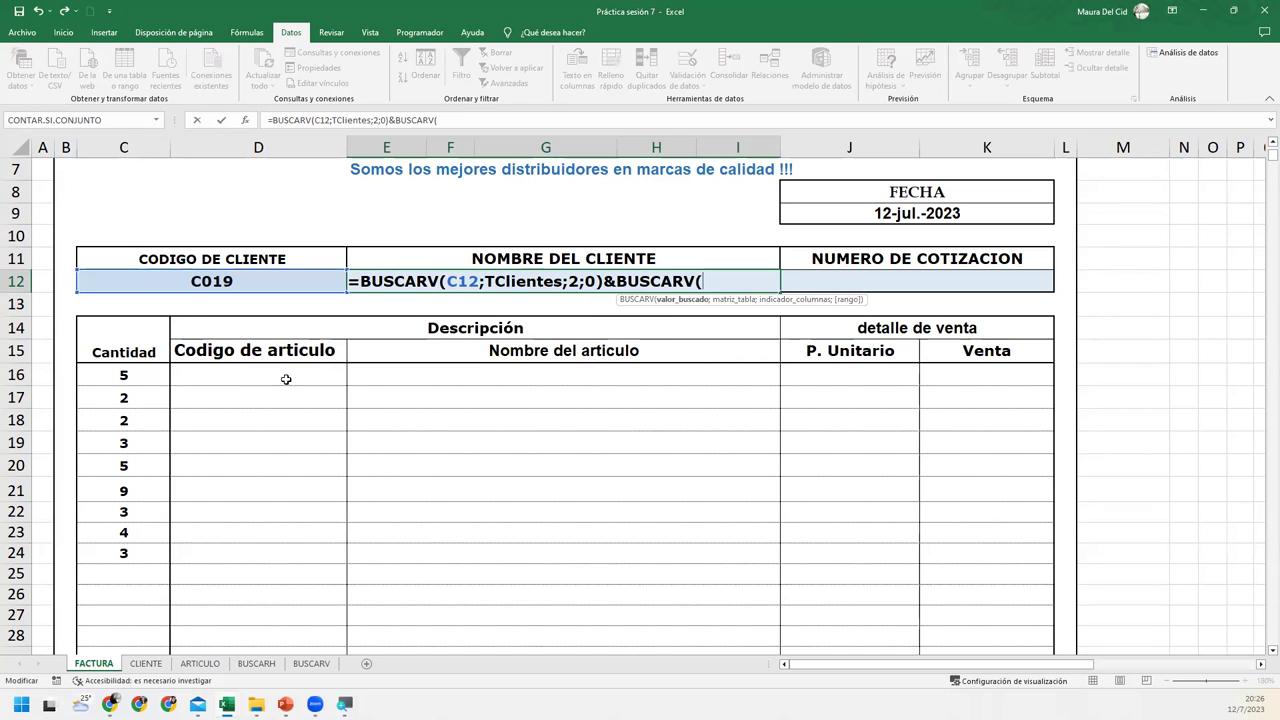
pyautogui.click(181, 281)
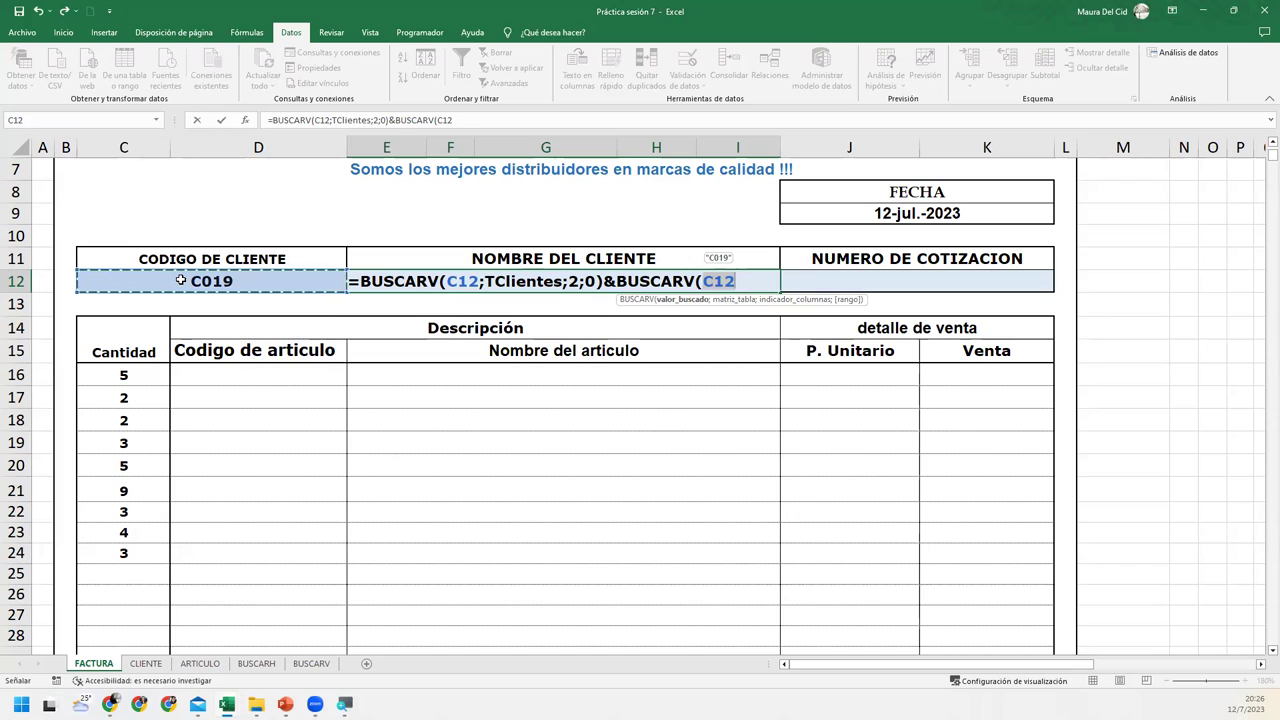
pyautogui.write(';')
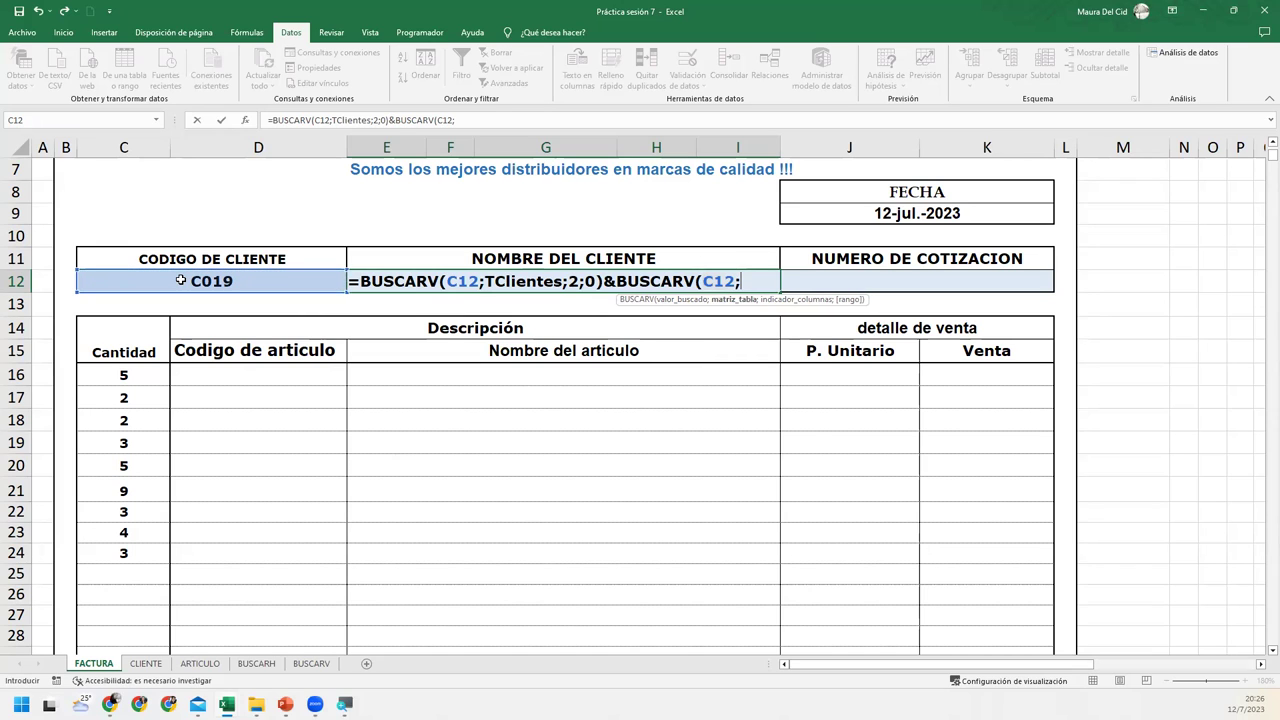
pyautogui.write('T')
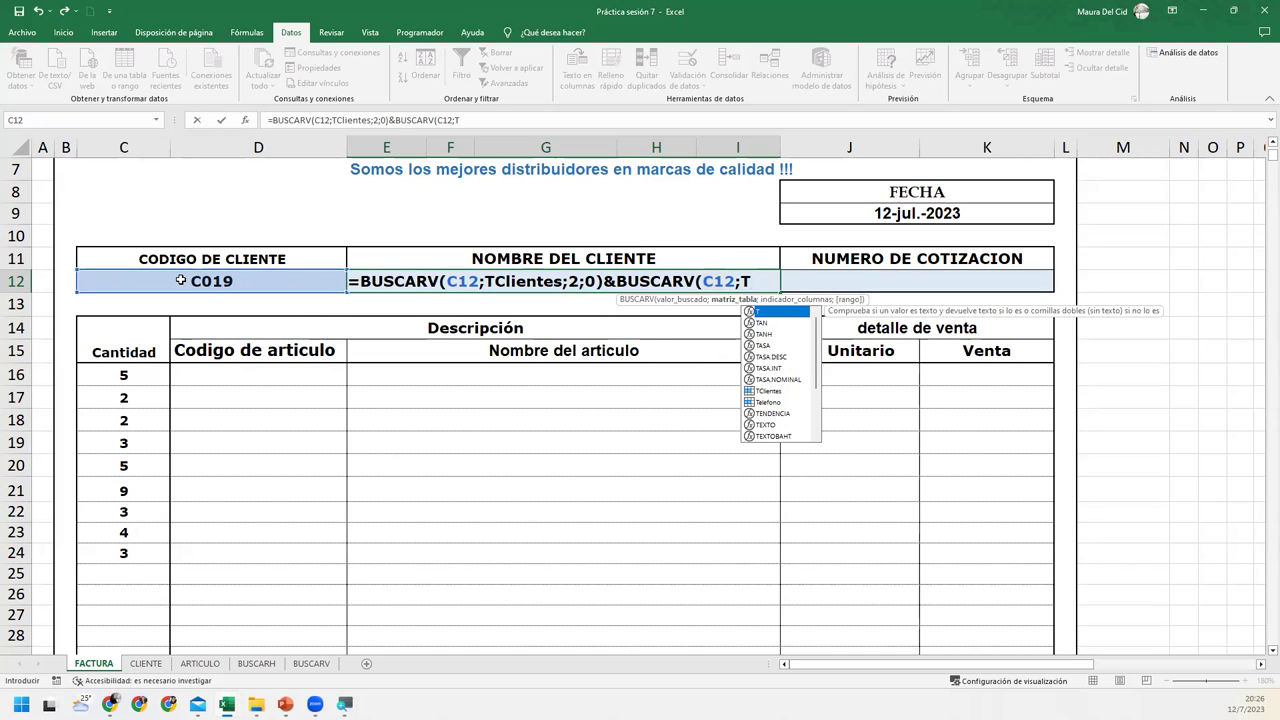
pyautogui.write('C')
pyautogui.press('Tab')
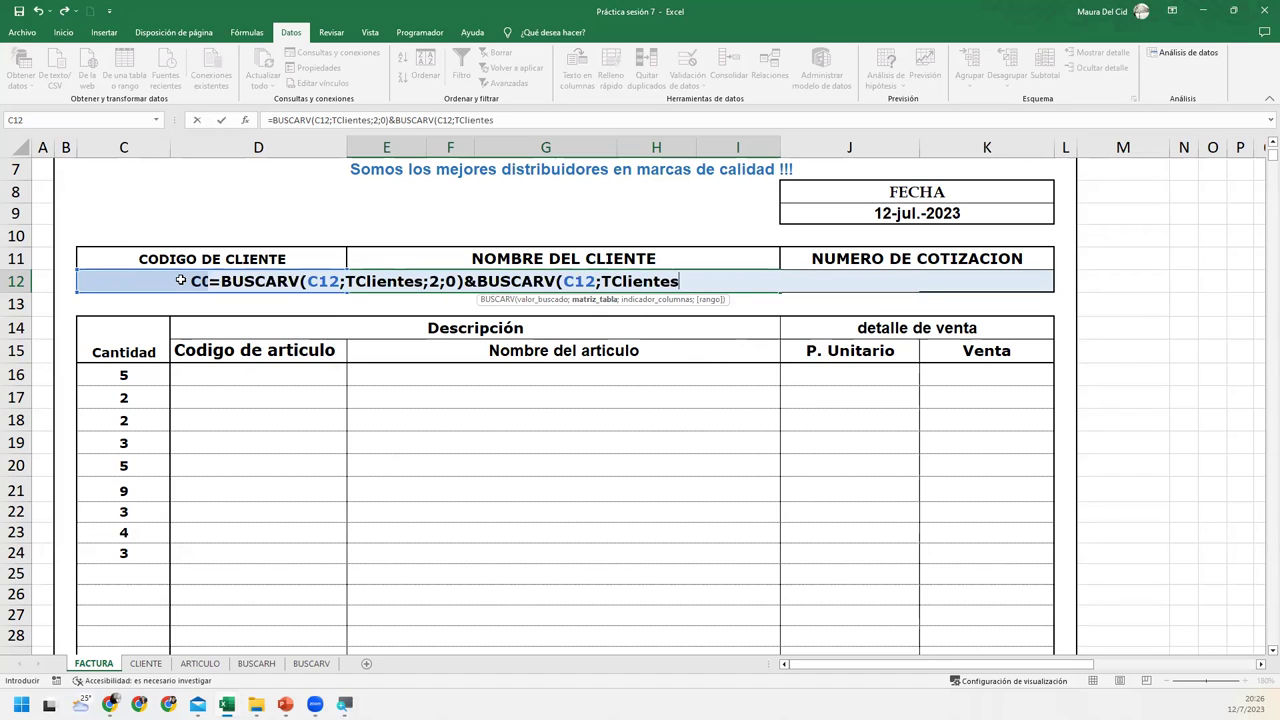
pyautogui.write(';')
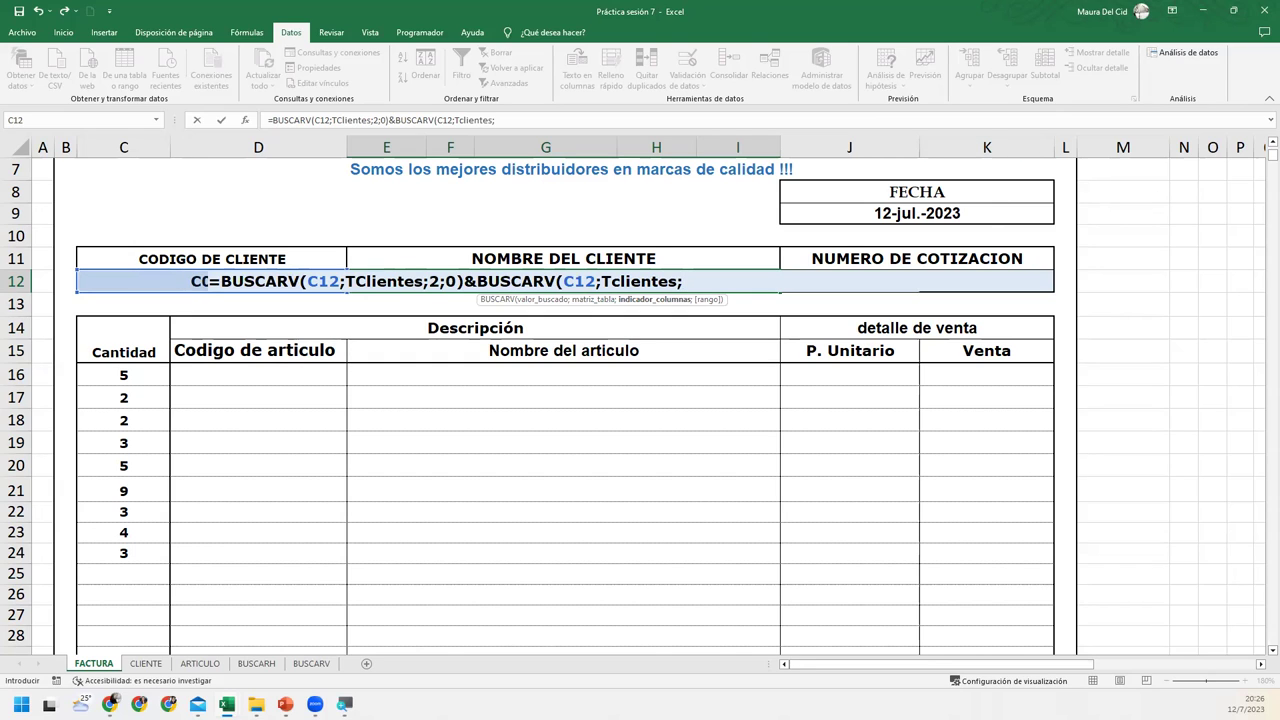
pyautogui.write('3')
pyautogui.write(';')
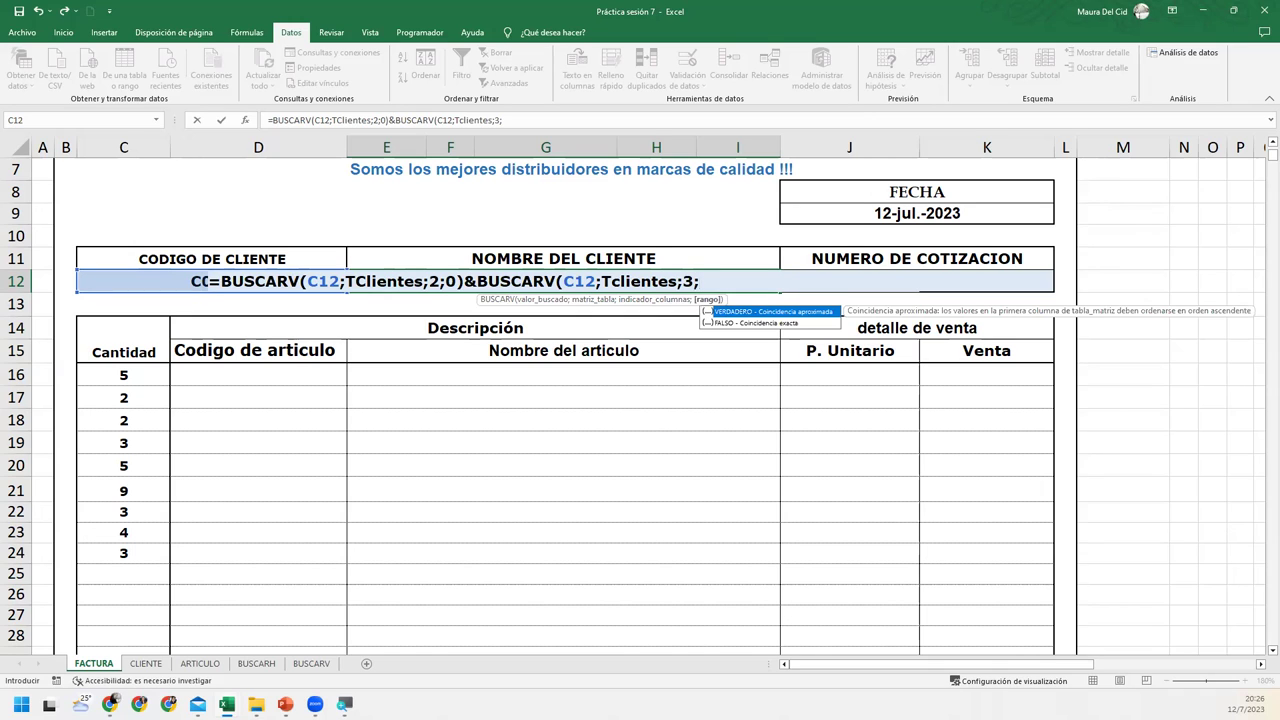
pyautogui.write('0)')
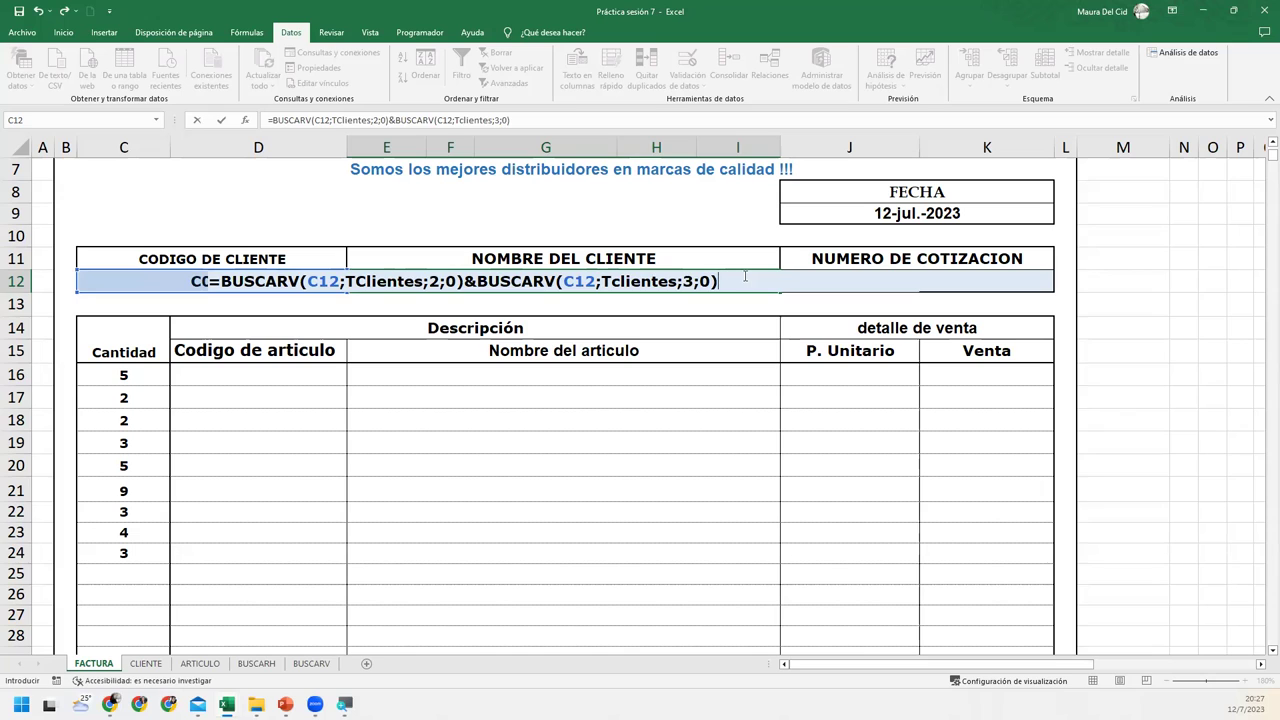
pyautogui.press('Return')
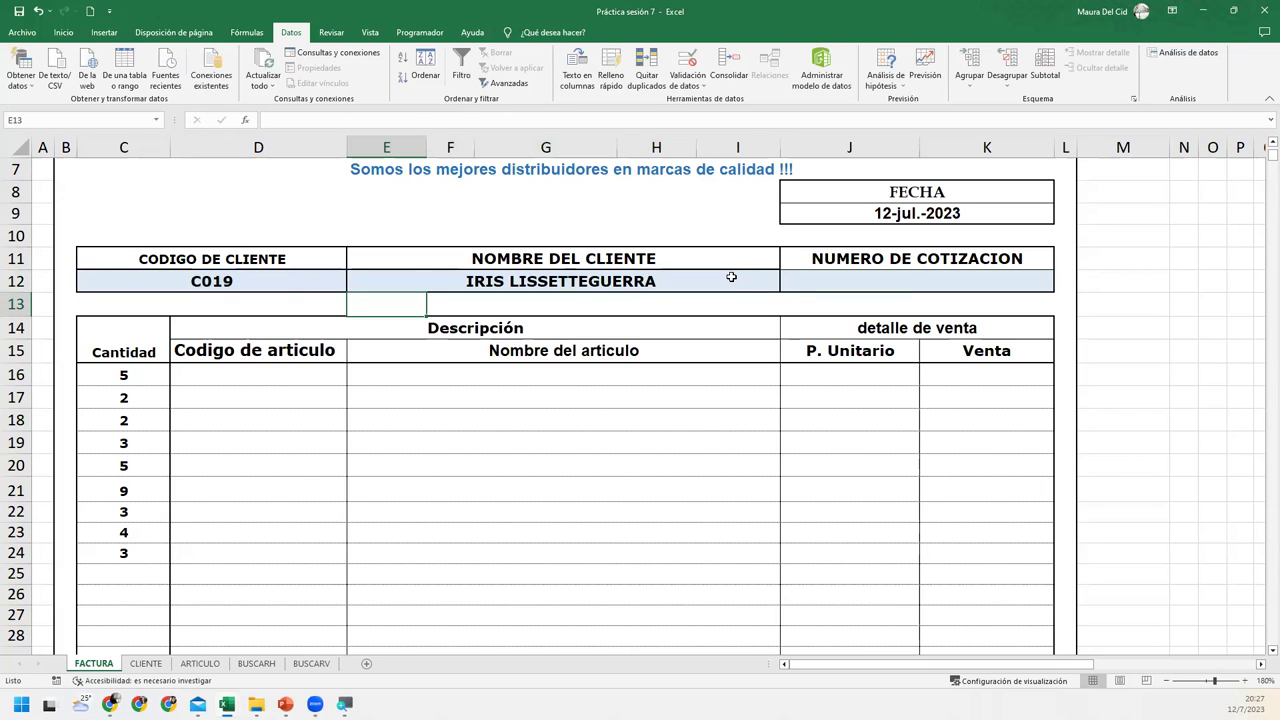
# Step: Insert " "& between the two BUSCARV lookups in E12 so the names are space-separated
pyautogui.click(731, 277)
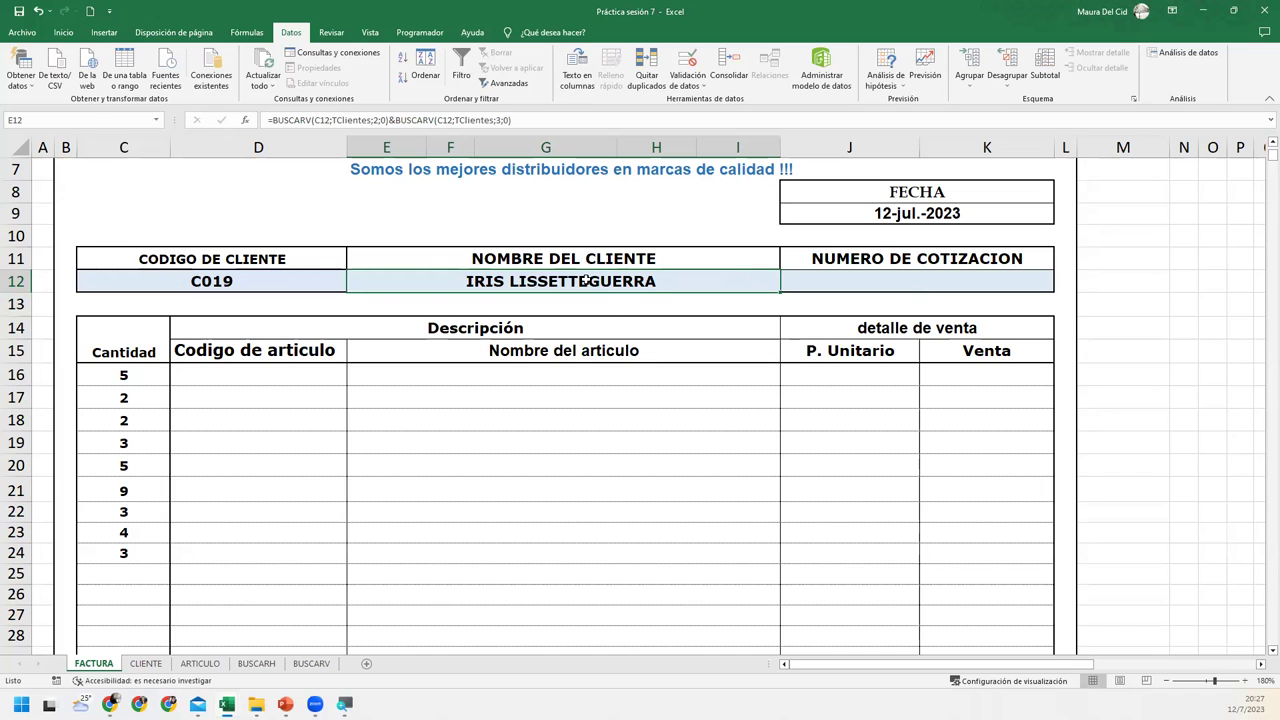
pyautogui.doubleClick(588, 281)
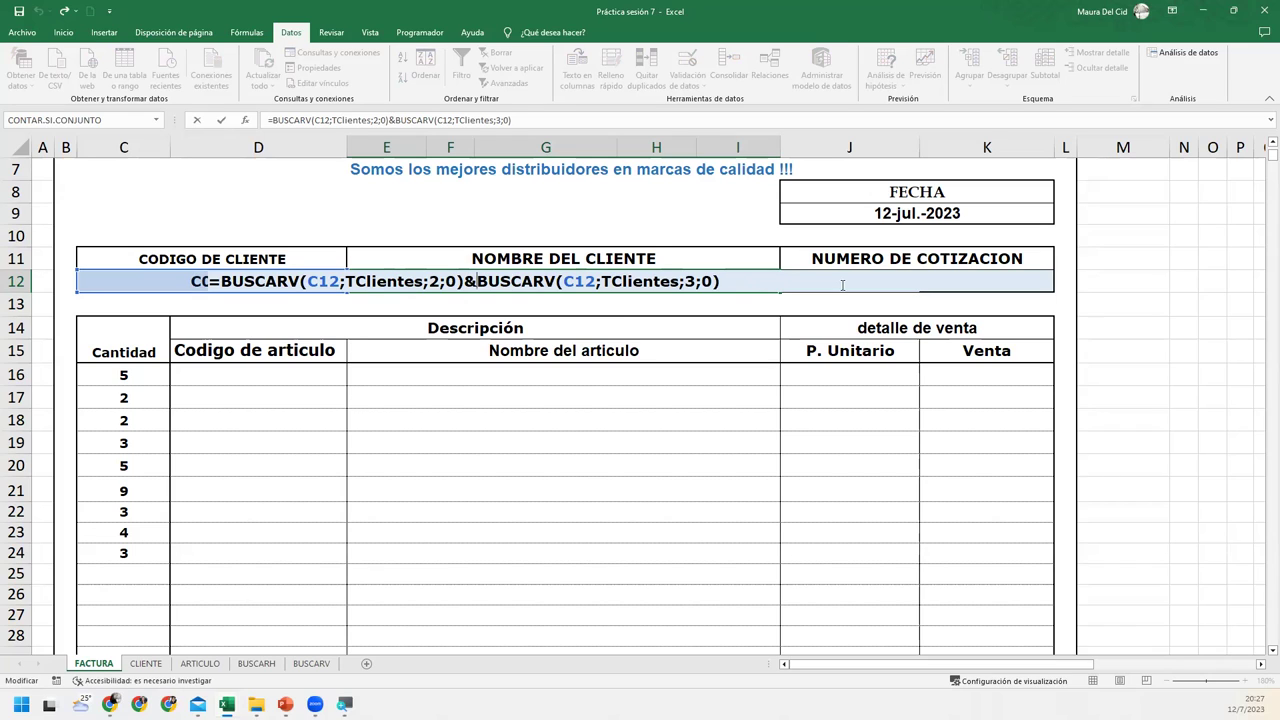
pyautogui.write('" "')
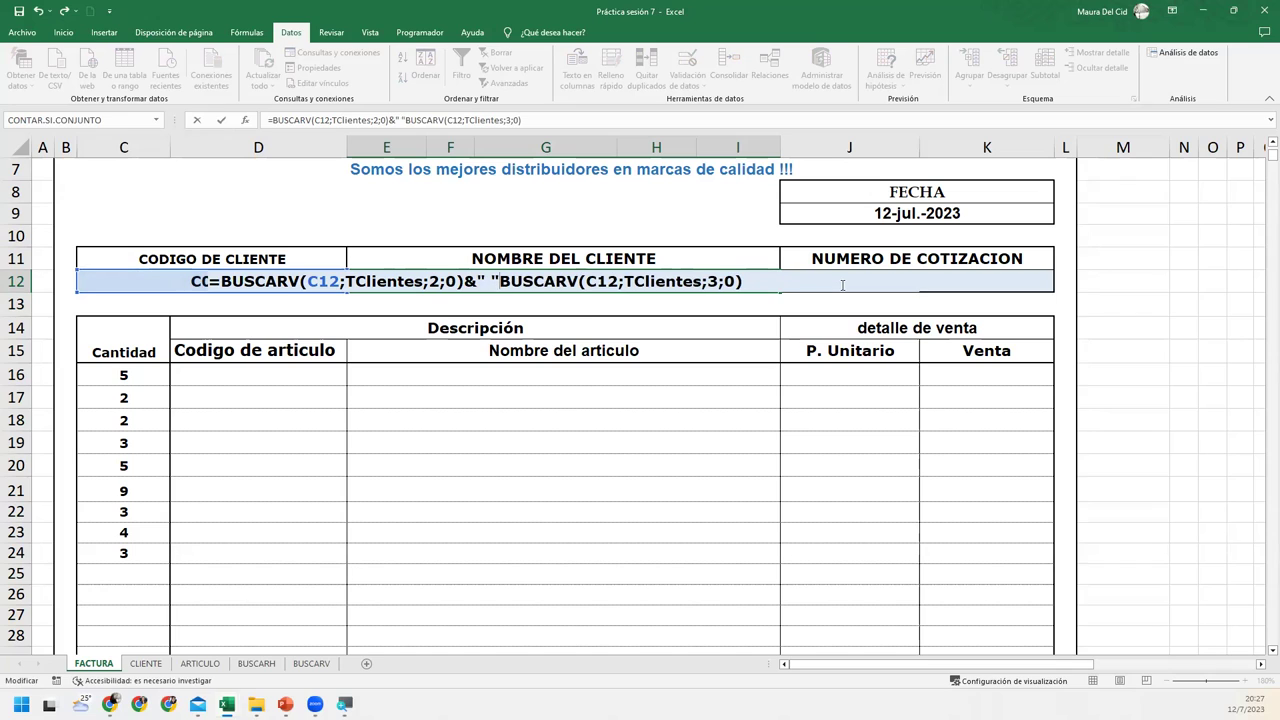
pyautogui.write('&')
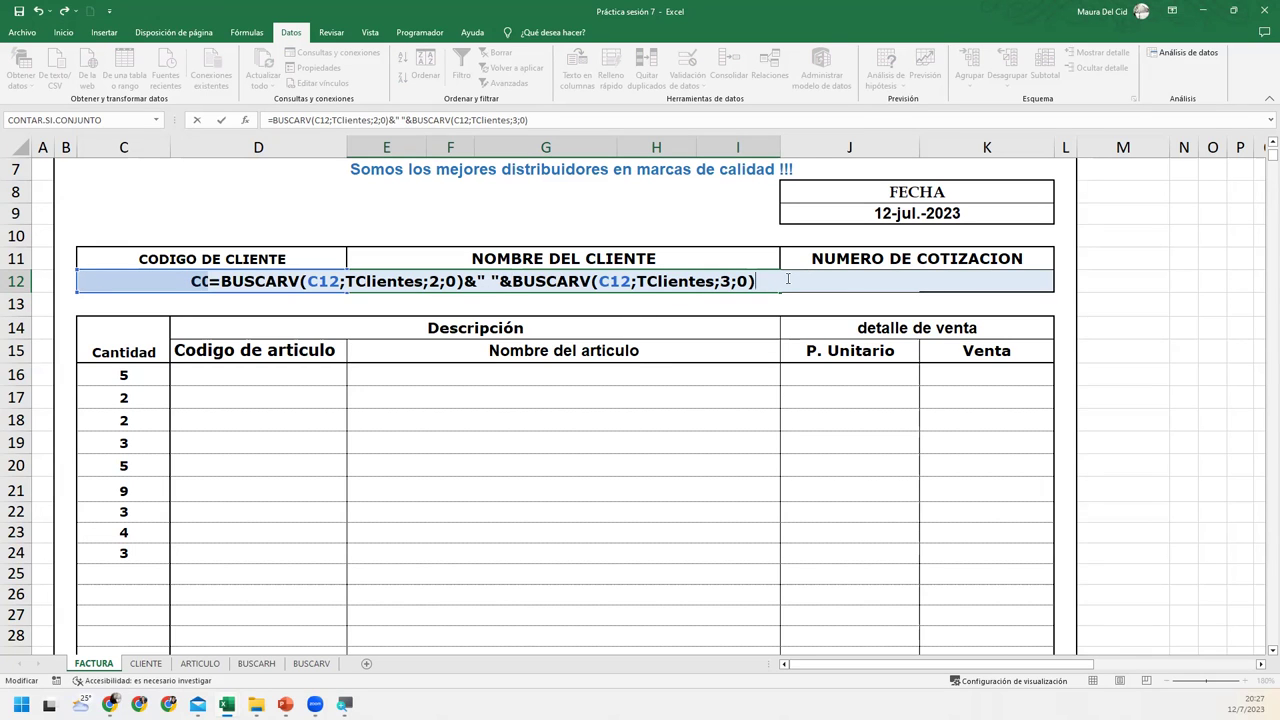
pyautogui.press('Return')
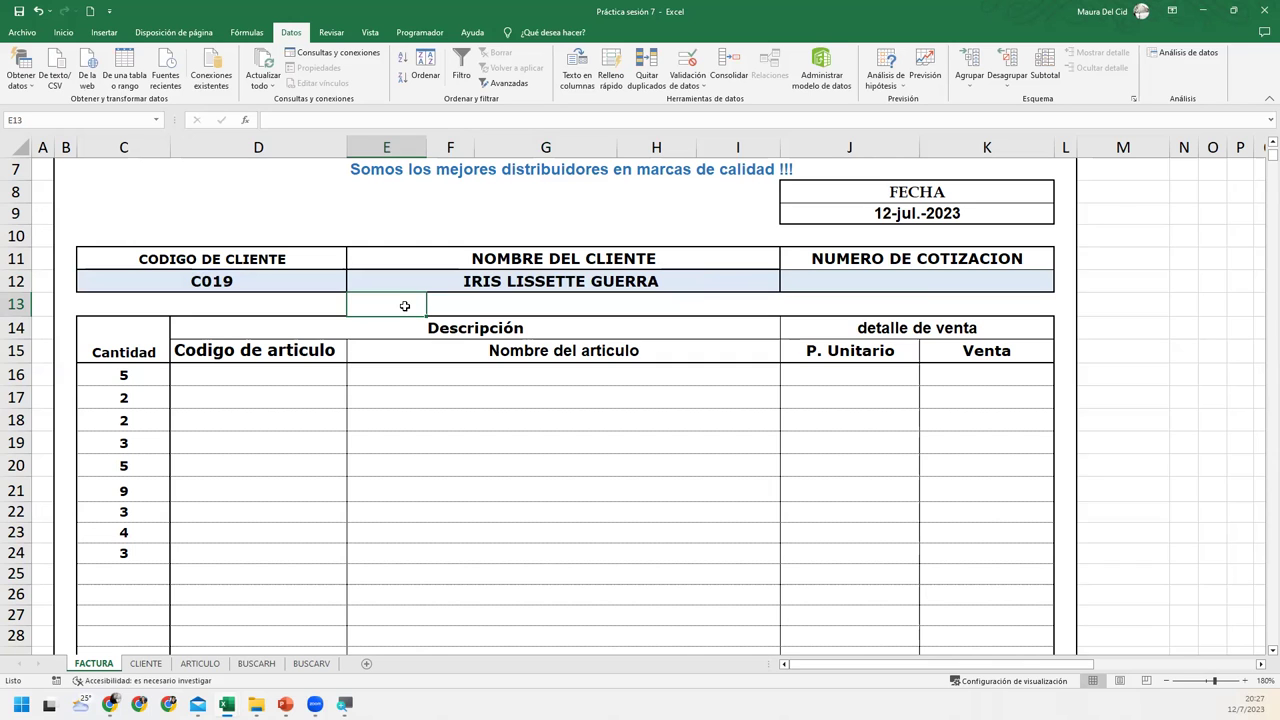
# Step: Start E13's CONCATENAR formula with BUSCARV(C12;TClientes;2;0) followed by a " " separator
pyautogui.write('=CIN')
pyautogui.press('BackSpace')
pyautogui.press('BackSpace')
pyautogui.write('¿')
pyautogui.press('BackSpace')
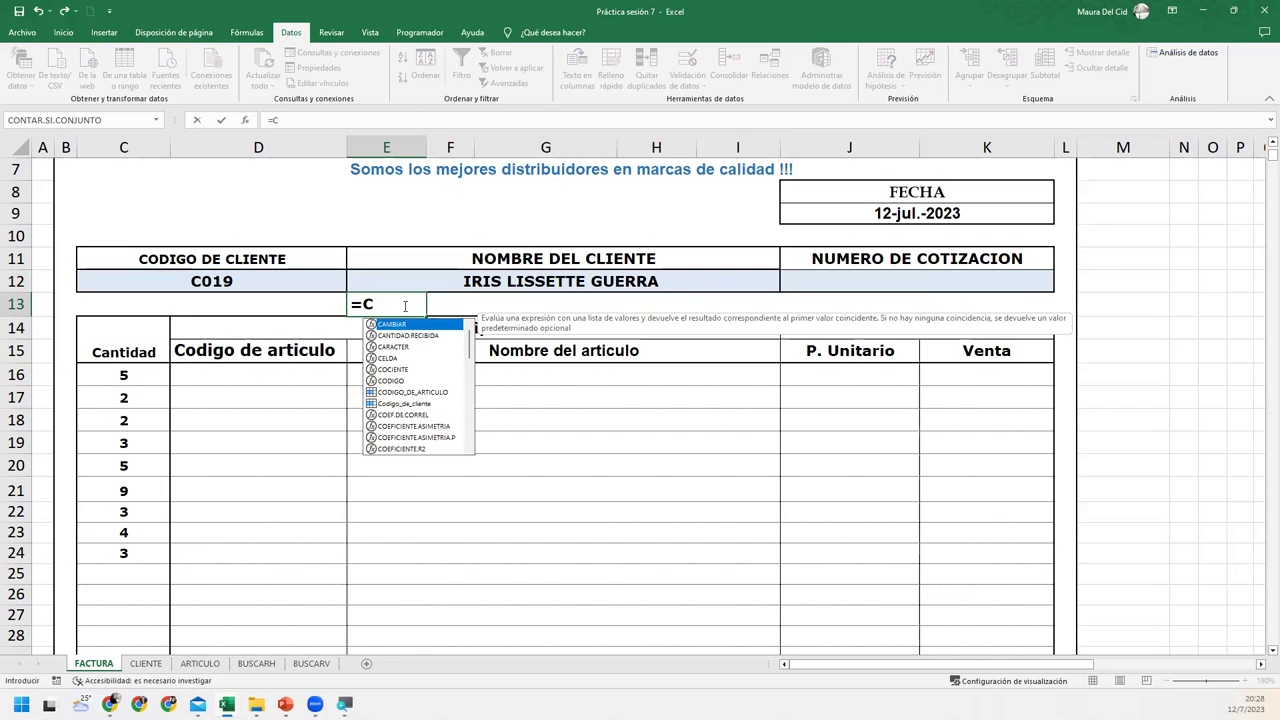
pyautogui.write('ONCATE')
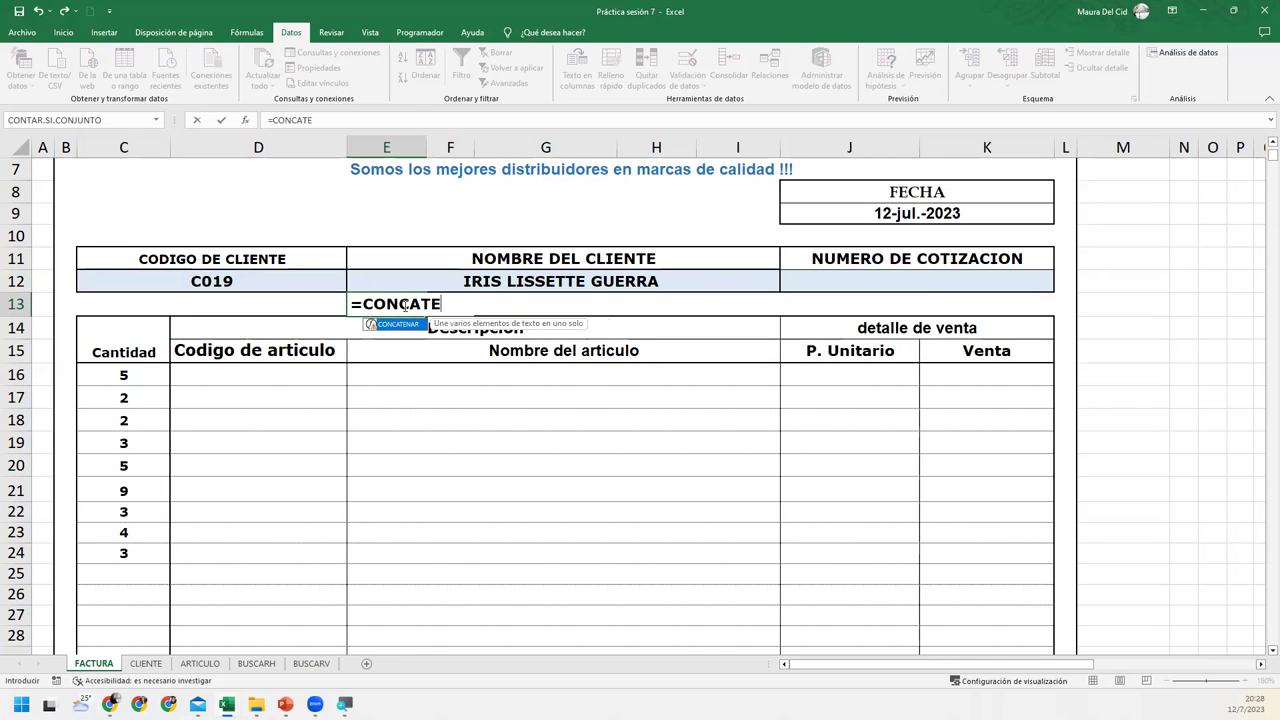
pyautogui.press('Tab')
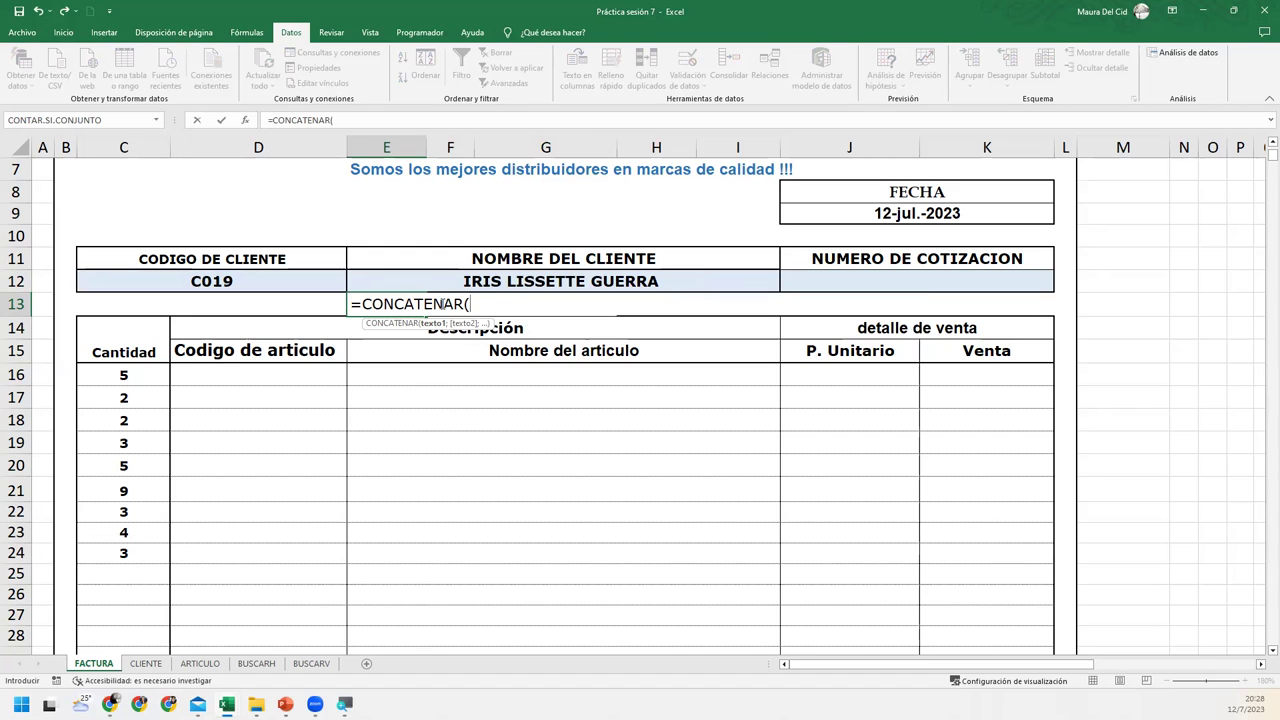
pyautogui.write('BUSCARV(')
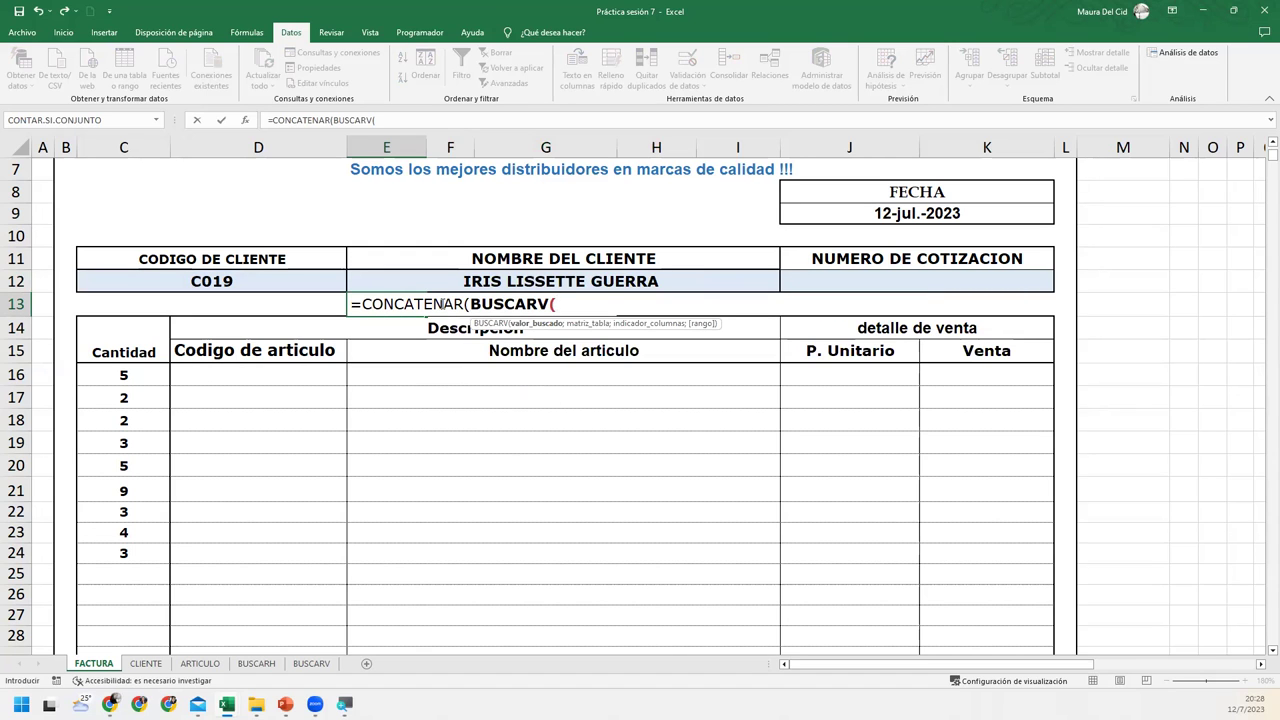
pyautogui.click(197, 281)
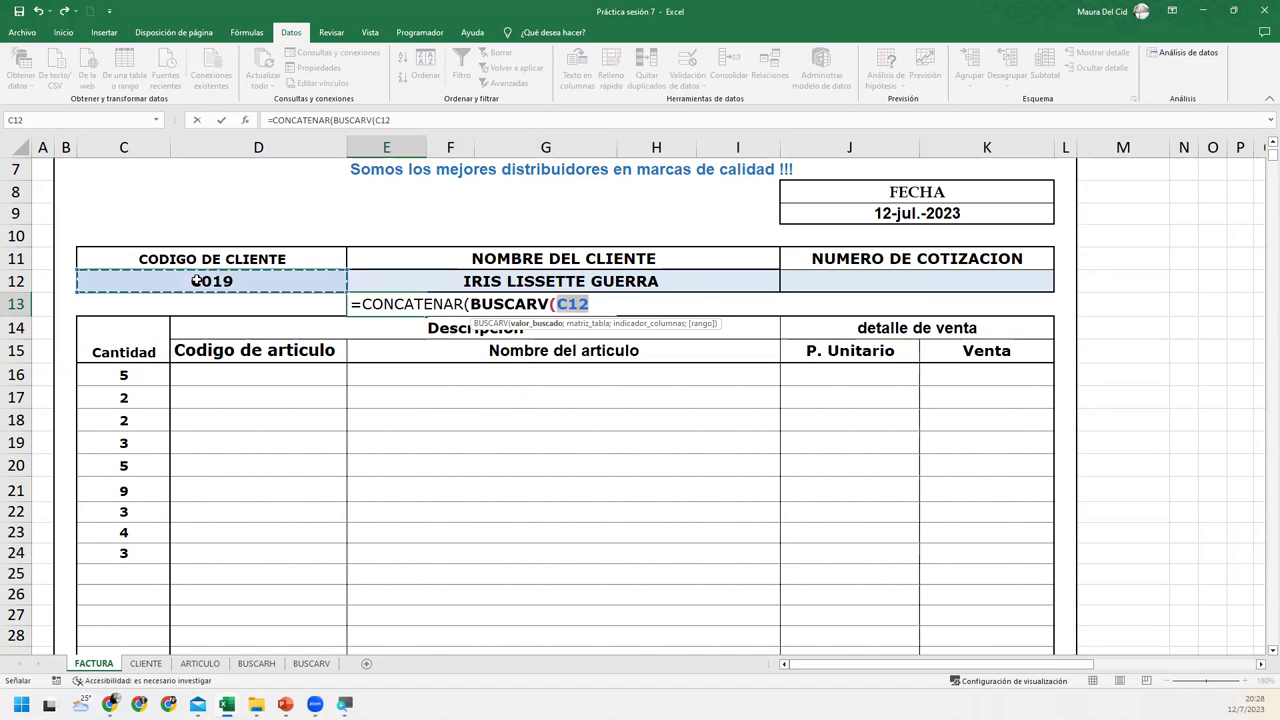
pyautogui.write(';TC')
pyautogui.press('Tab')
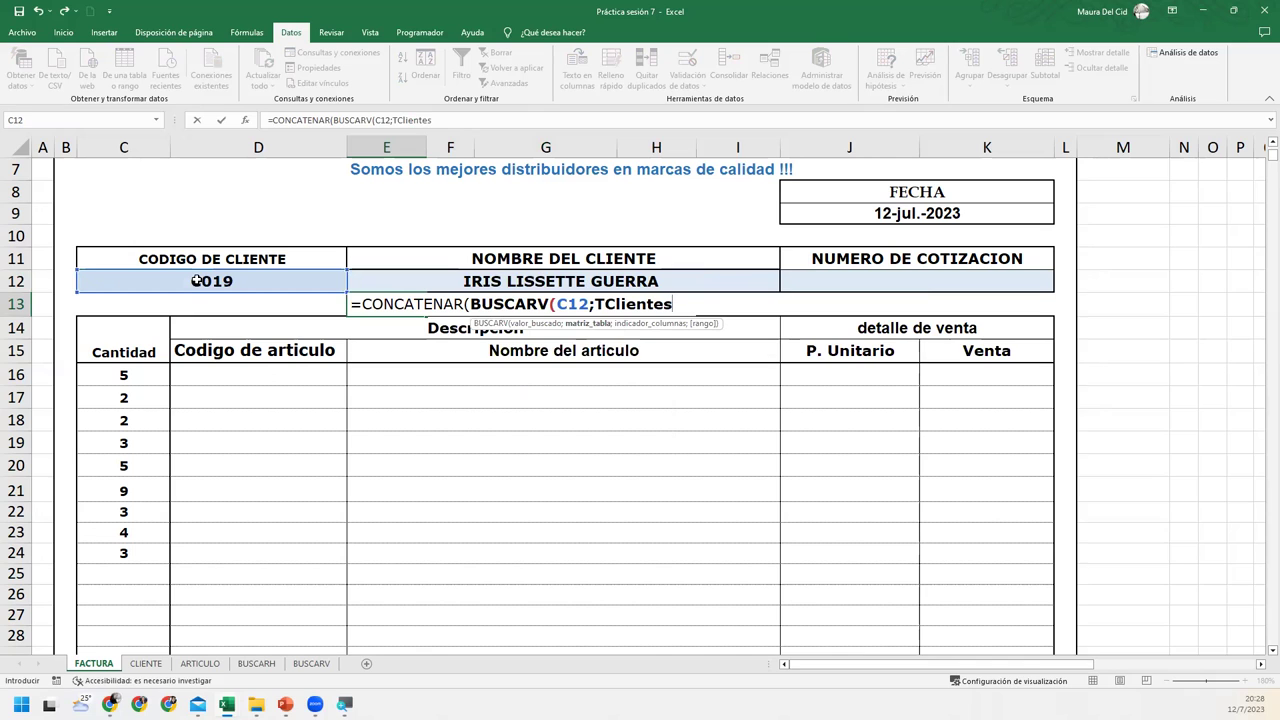
pyautogui.write(';2;')
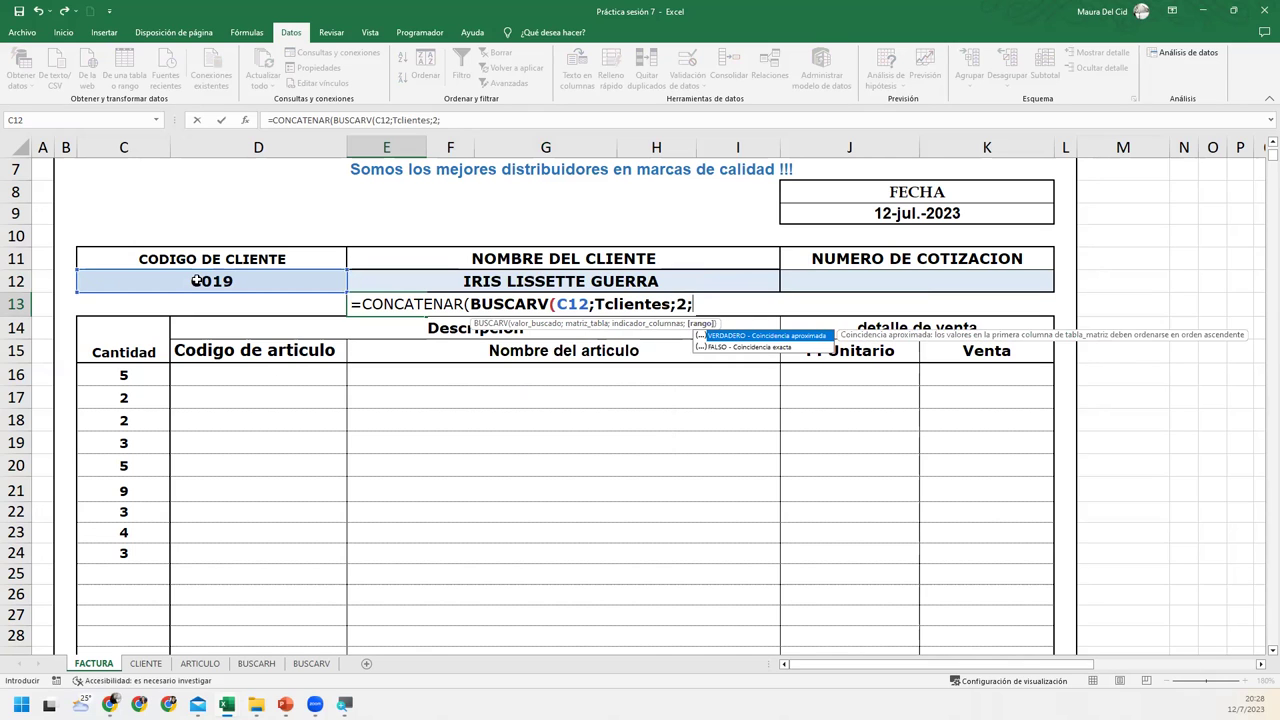
pyautogui.write('0')
pyautogui.write(');')
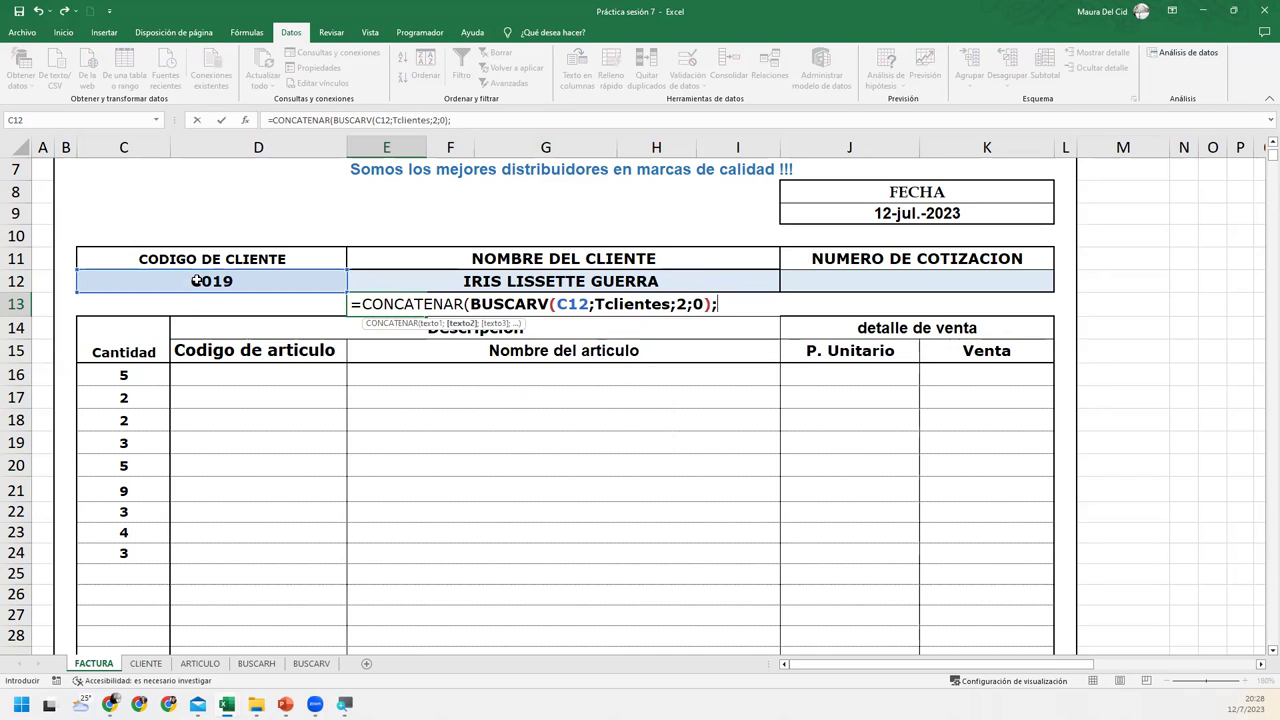
pyautogui.write('" ";')
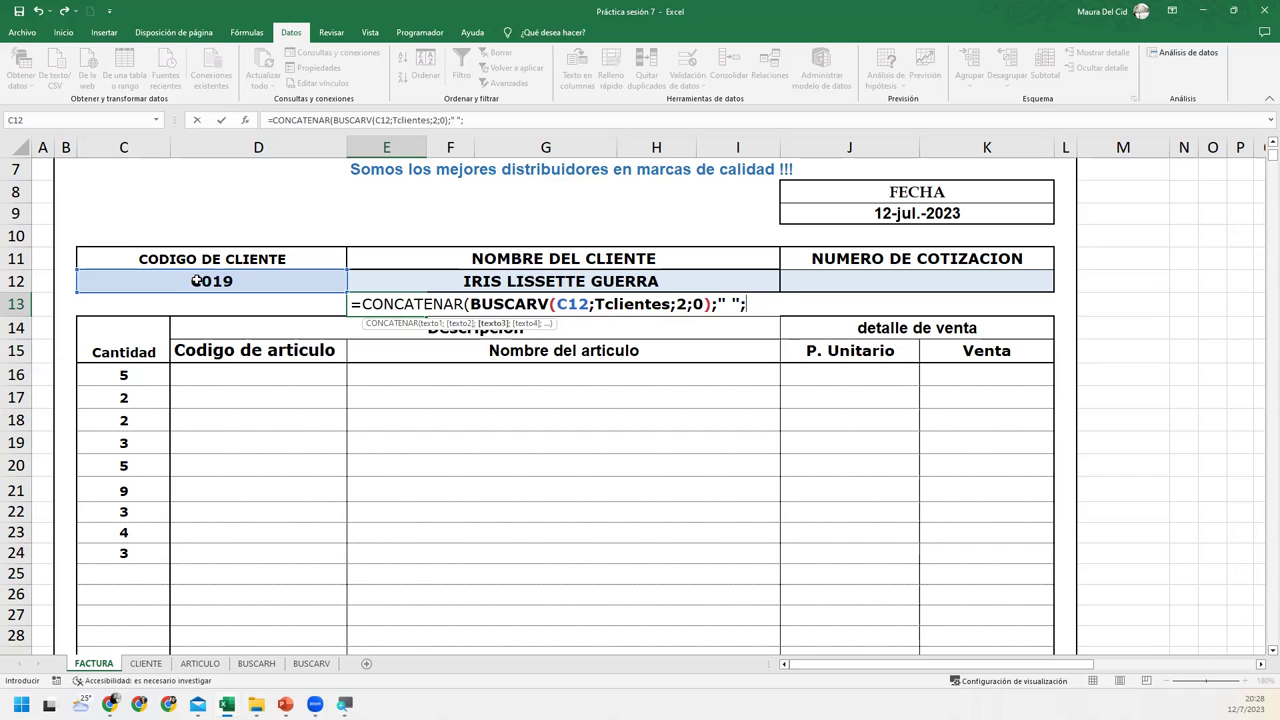
pyautogui.write('BUSC')
pyautogui.press('Down')
pyautogui.press('Down')
pyautogui.press('Tab')
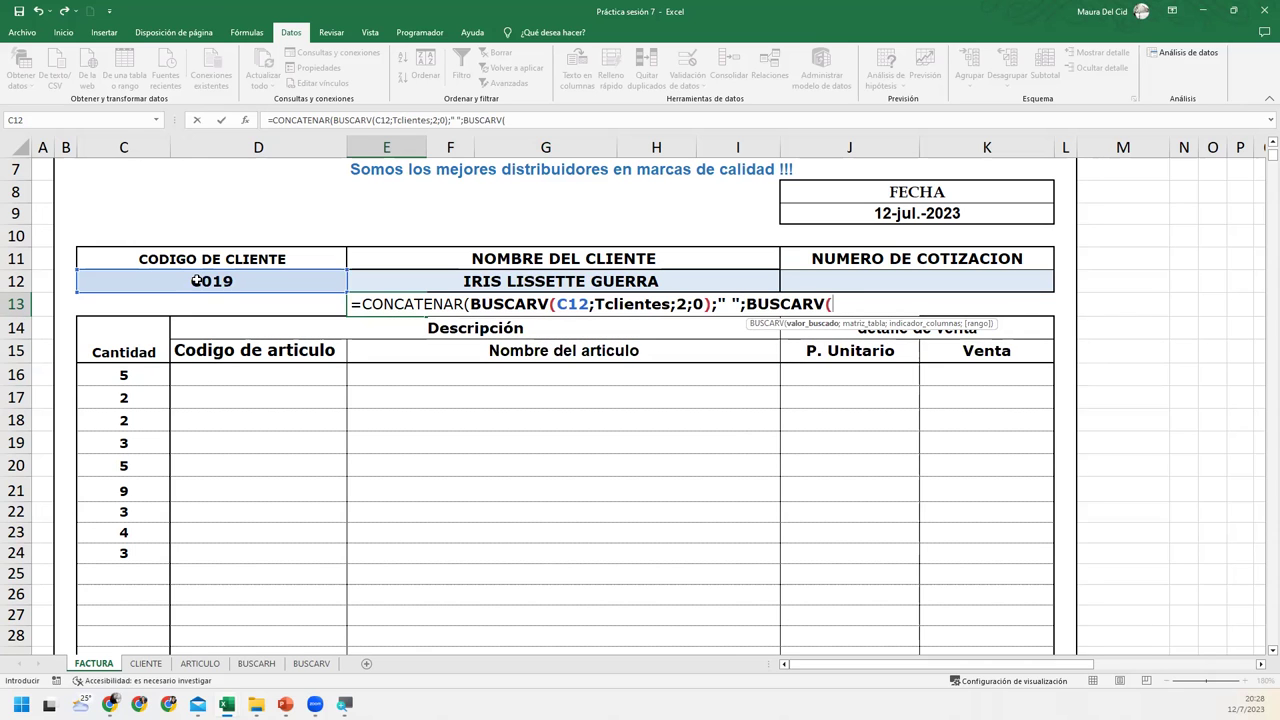
# Step: Add the second lookup BUSCARV(C12;TClientes;3;0) and enter the CONCATENAR formula
pyautogui.click(194, 281)
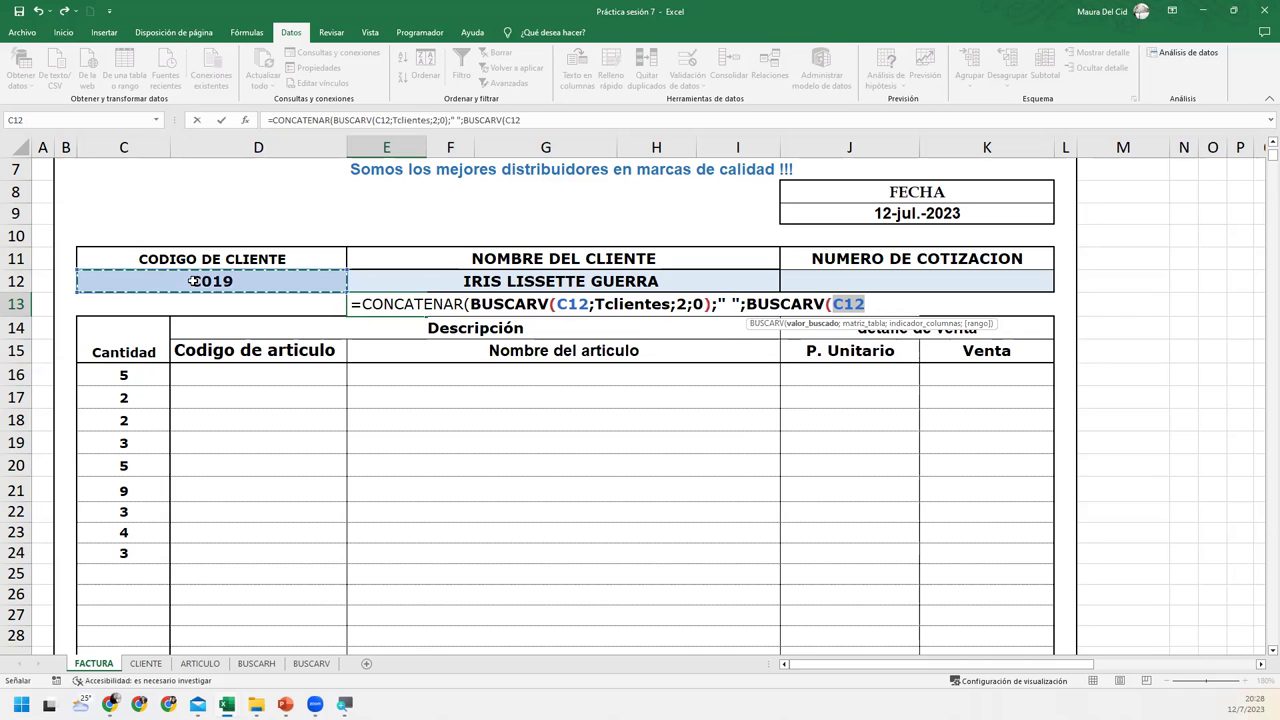
pyautogui.write(';TD')
pyautogui.press('BackSpace')
pyautogui.write('C')
pyautogui.press('Tab')
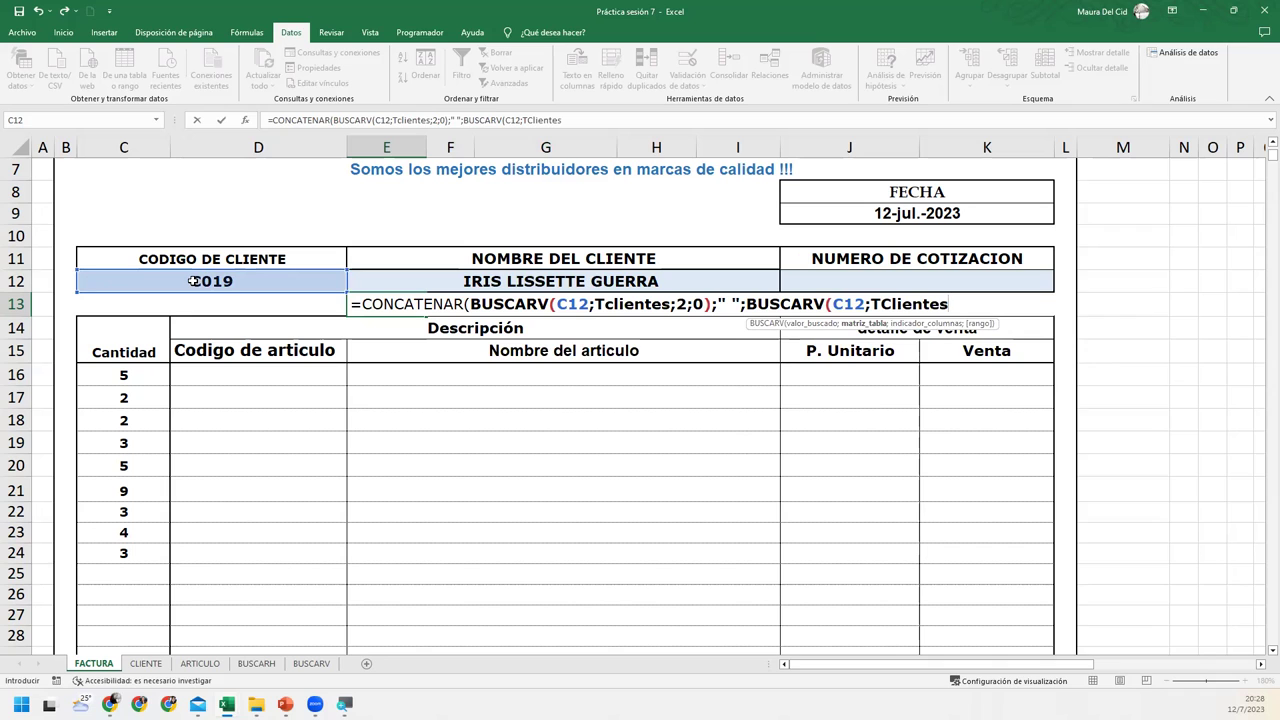
pyautogui.write(';3')
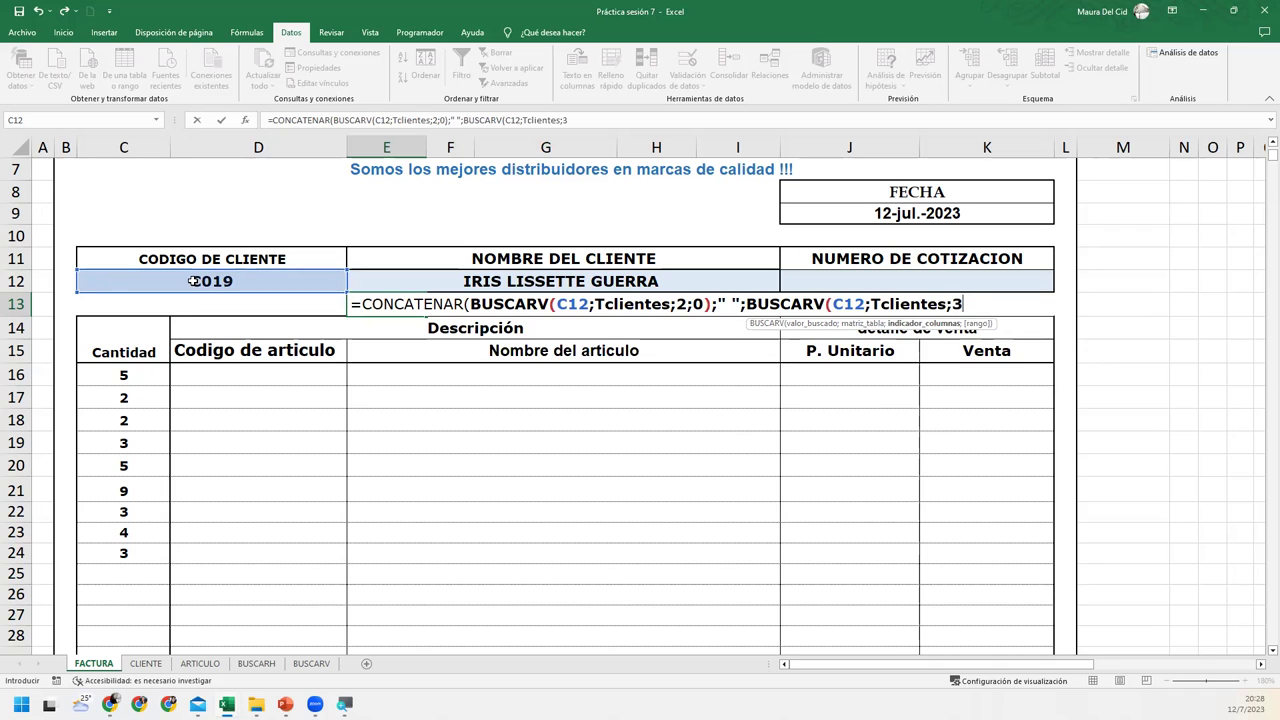
pyautogui.write(';0))')
pyautogui.press('Return')
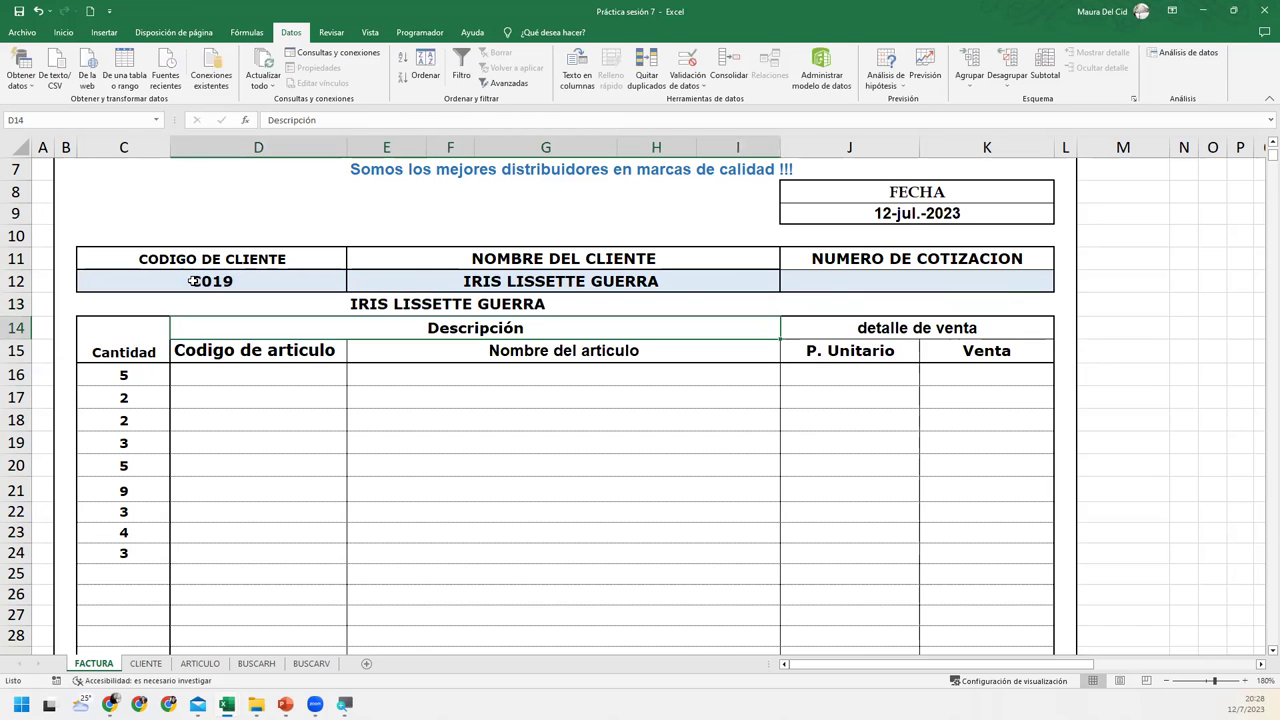
# Step: Merge and center cells E13:I13 holding the concatenated client name
pyautogui.click(524, 301)
pyautogui.click(380, 303)
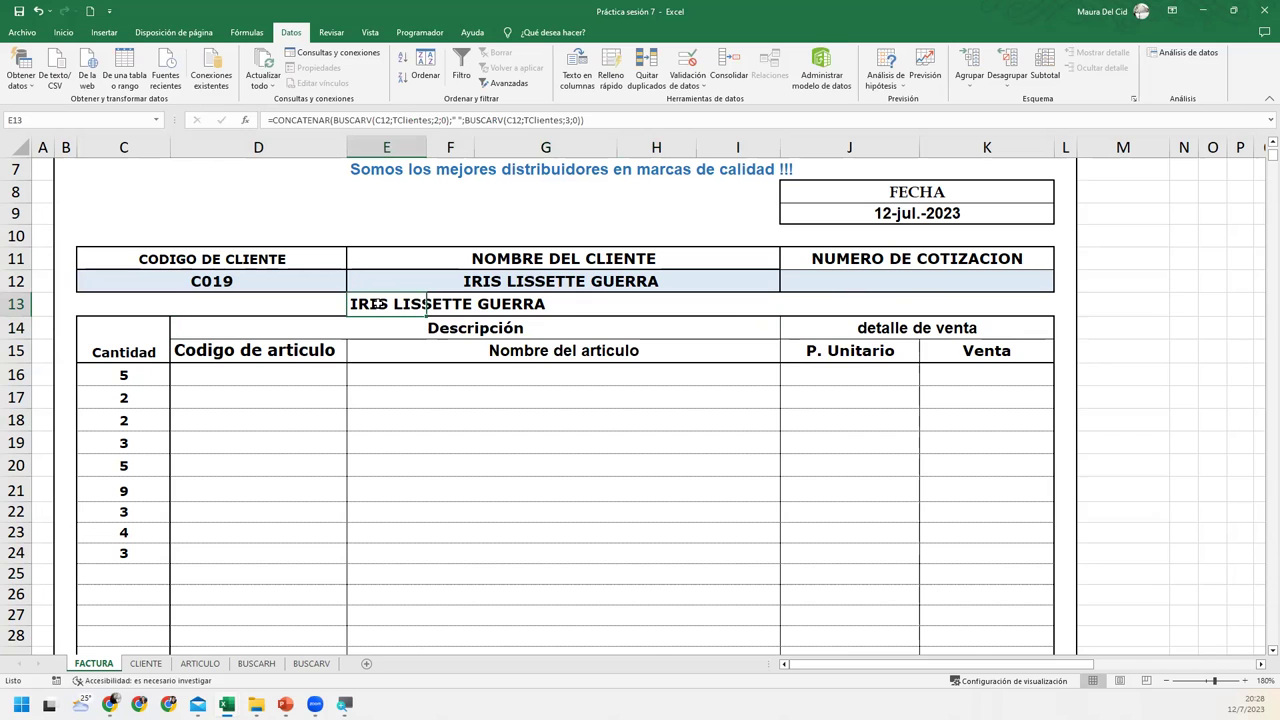
pyautogui.moveTo(380, 303); pyautogui.dragTo(763, 304)
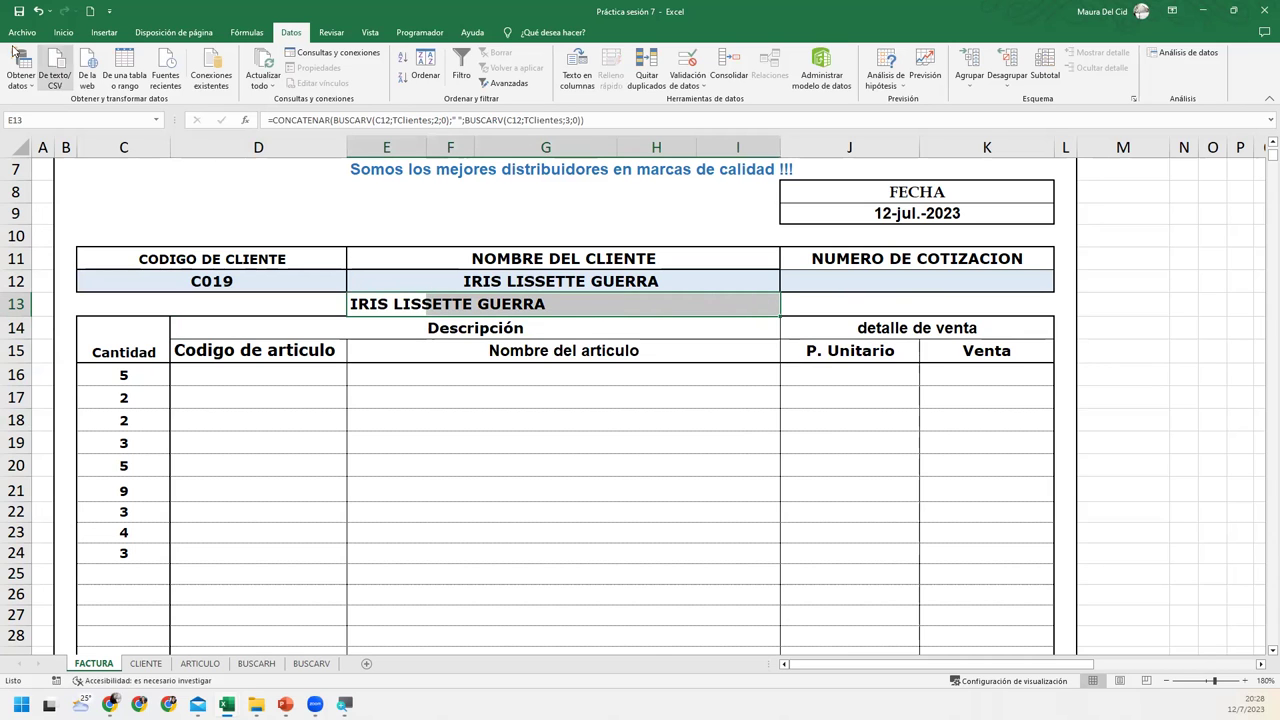
pyautogui.click(62, 33)
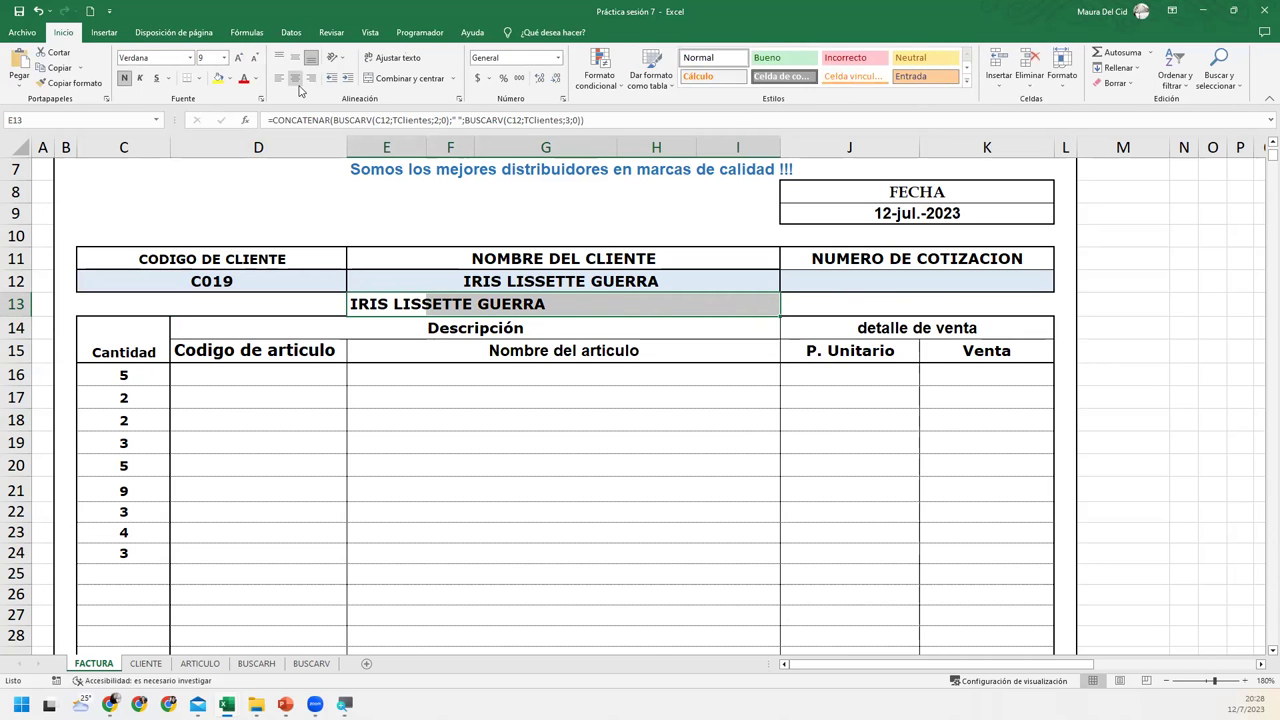
pyautogui.click(380, 79)
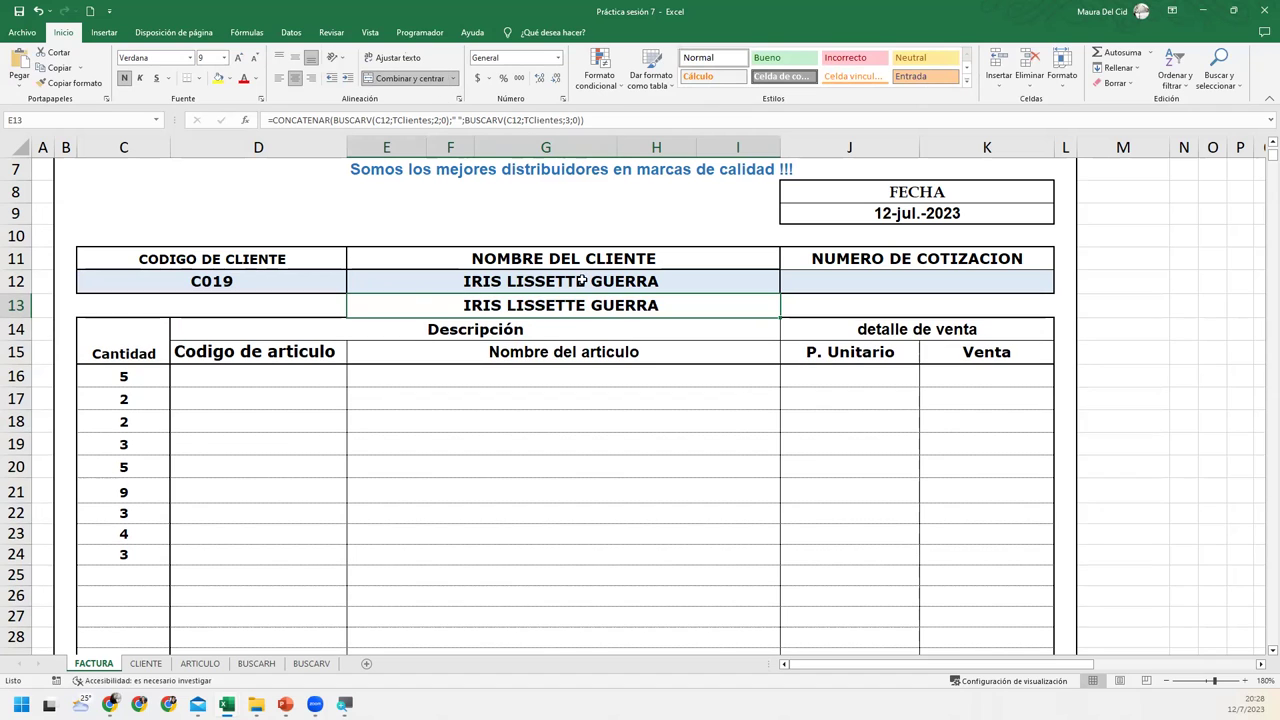
# Step: Review the CONCATENAR formula in merged E13 and confirm it unchanged
pyautogui.doubleClick(530, 305)
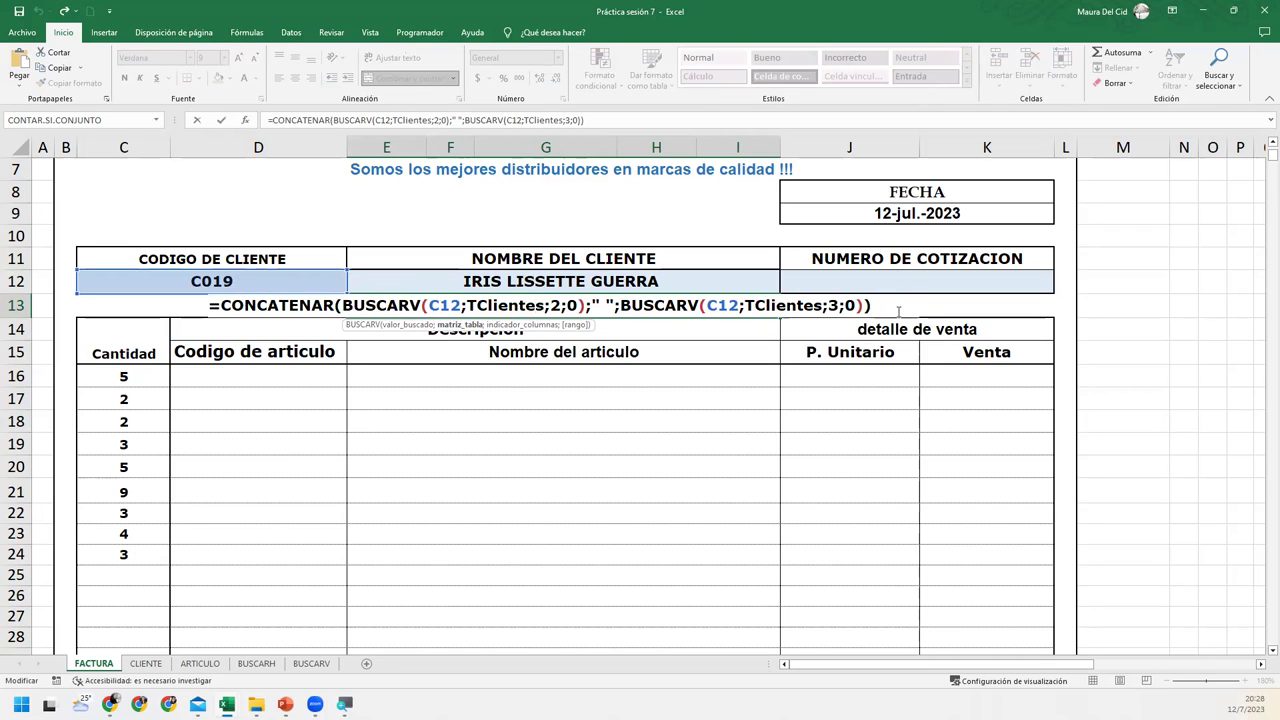
pyautogui.click(900, 310)
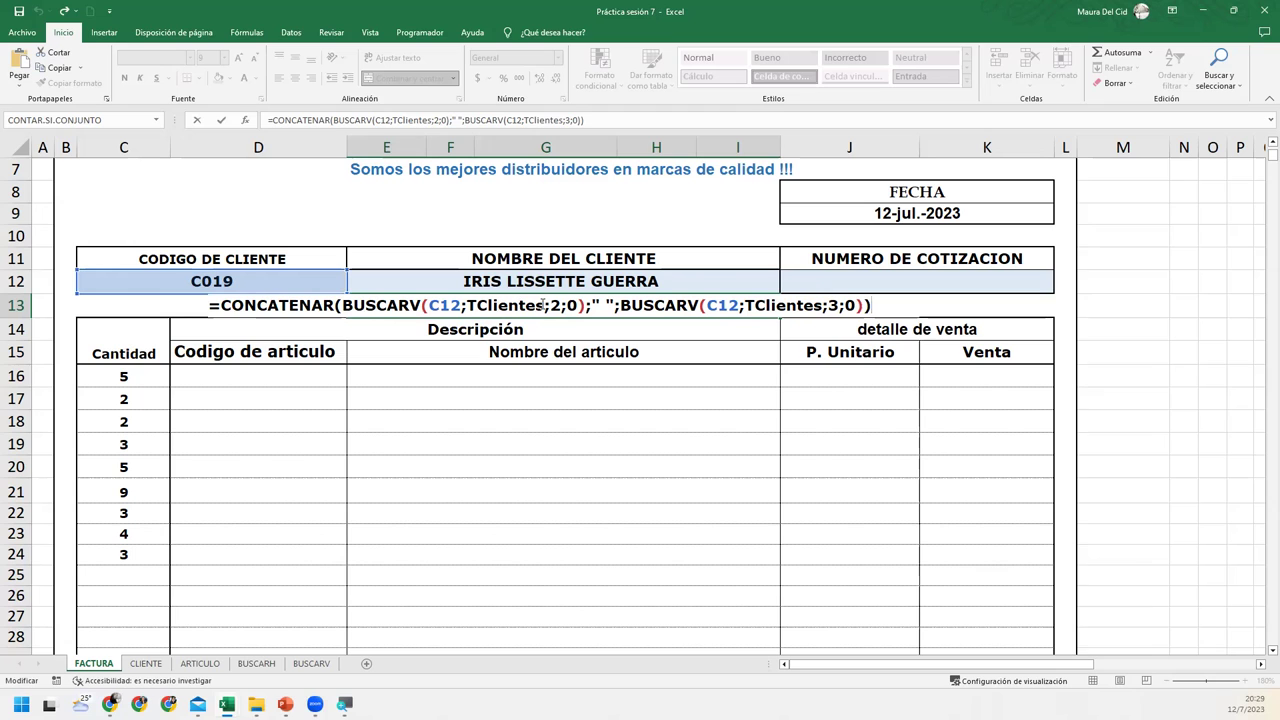
pyautogui.click(720, 372)
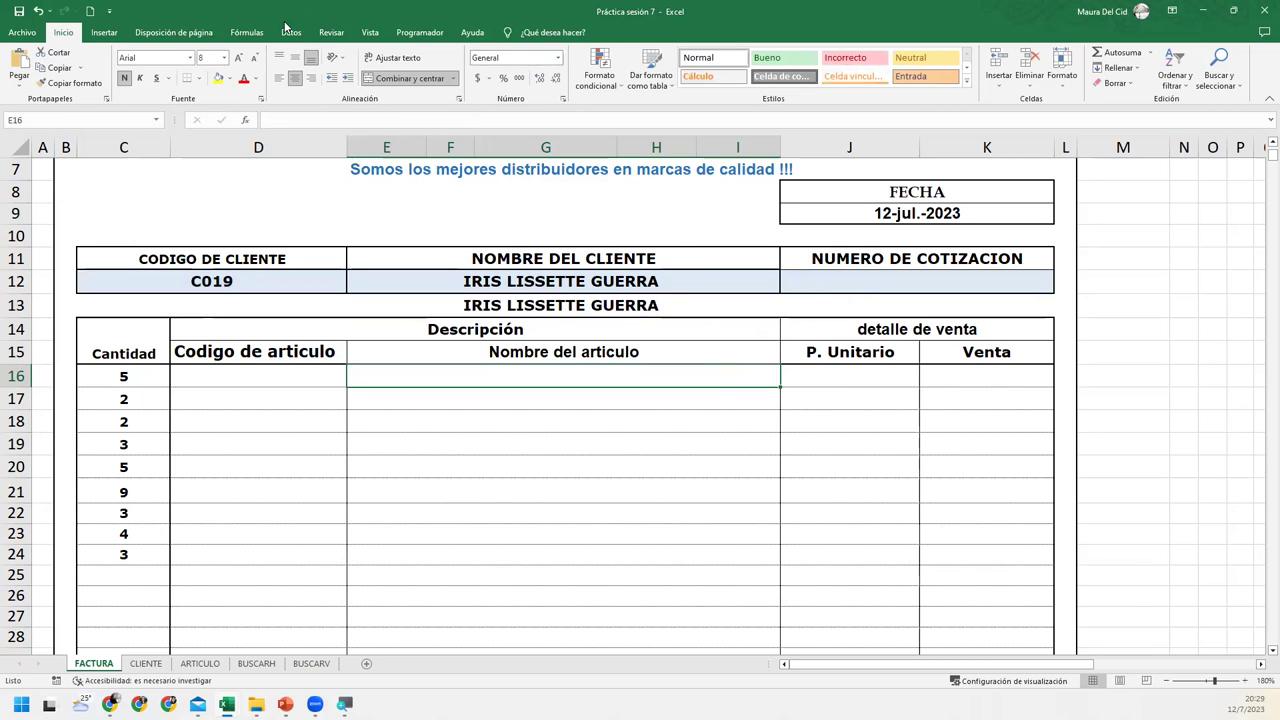
pyautogui.click(260, 31)
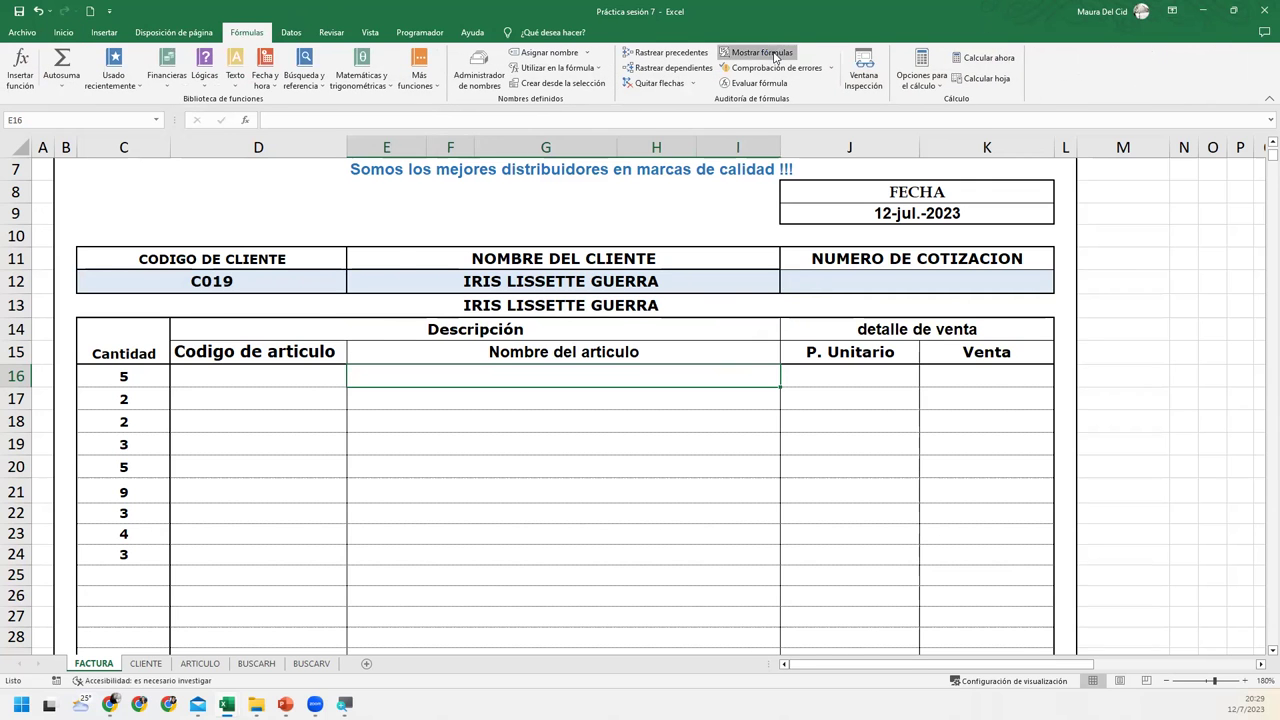
pyautogui.click(774, 56)
pyautogui.moveTo(848, 666); pyautogui.dragTo(900, 669)
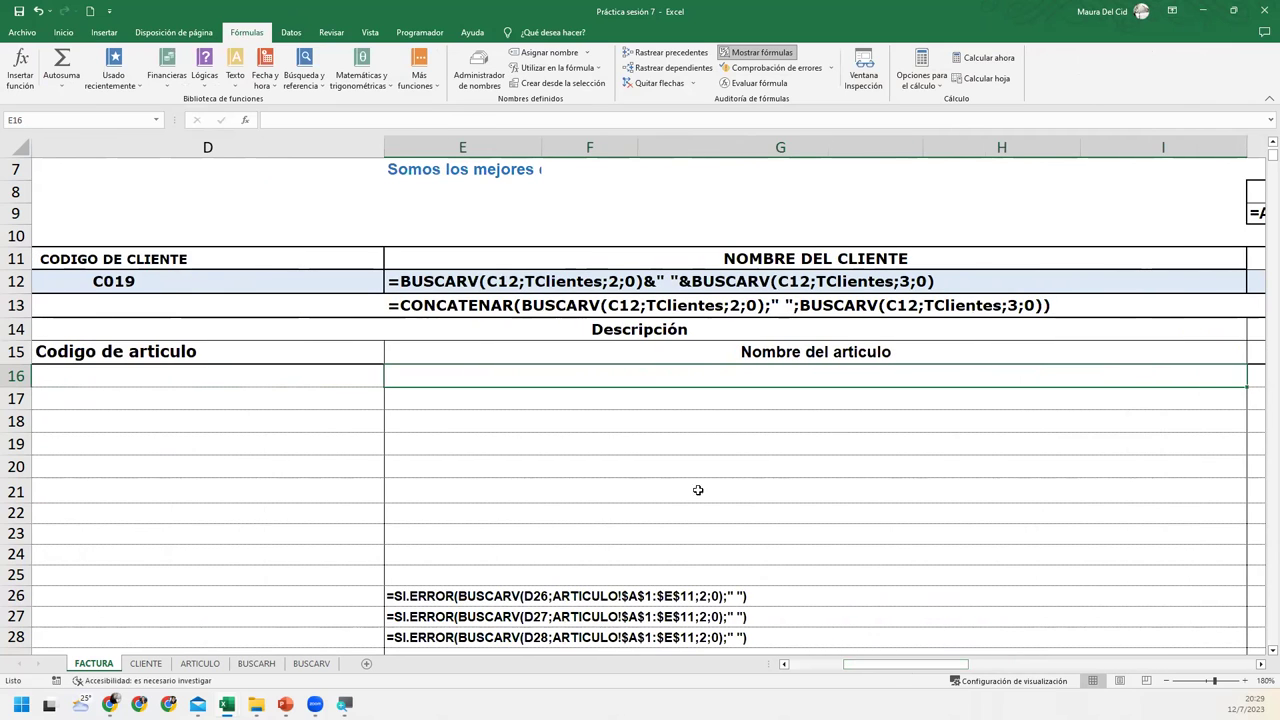
pyautogui.click(1055, 304)
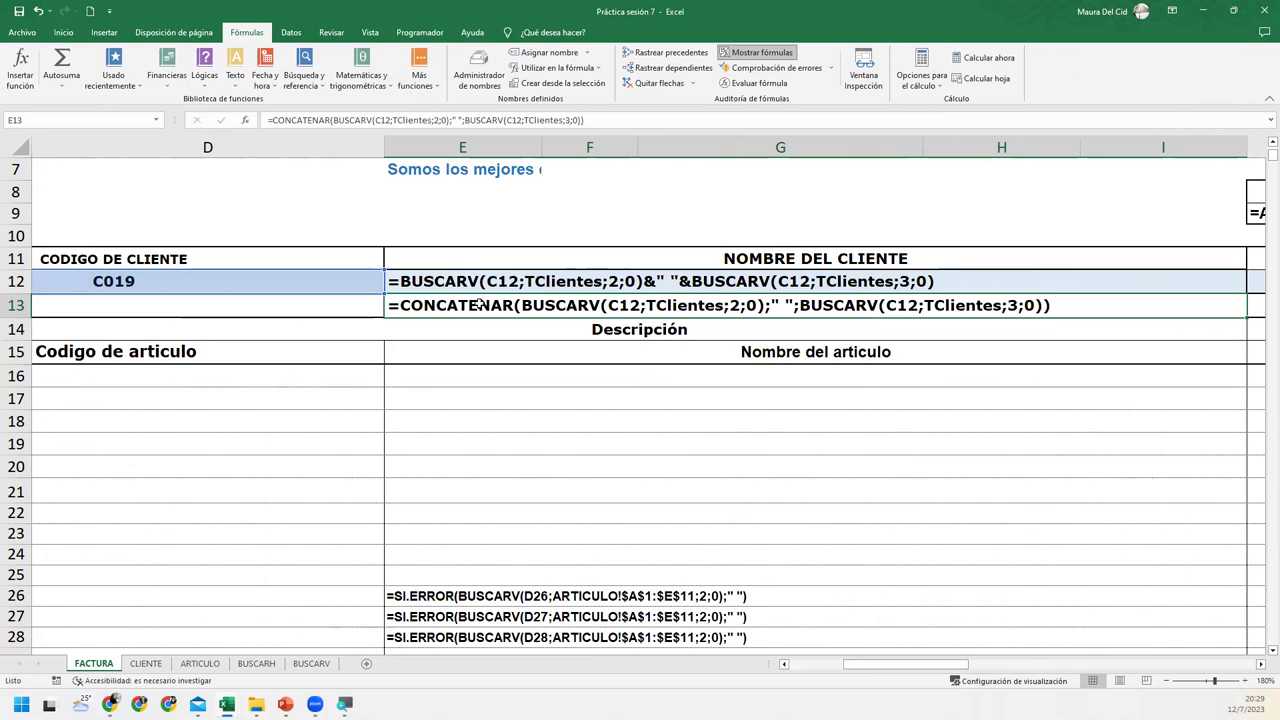
pyautogui.doubleClick(410, 306)
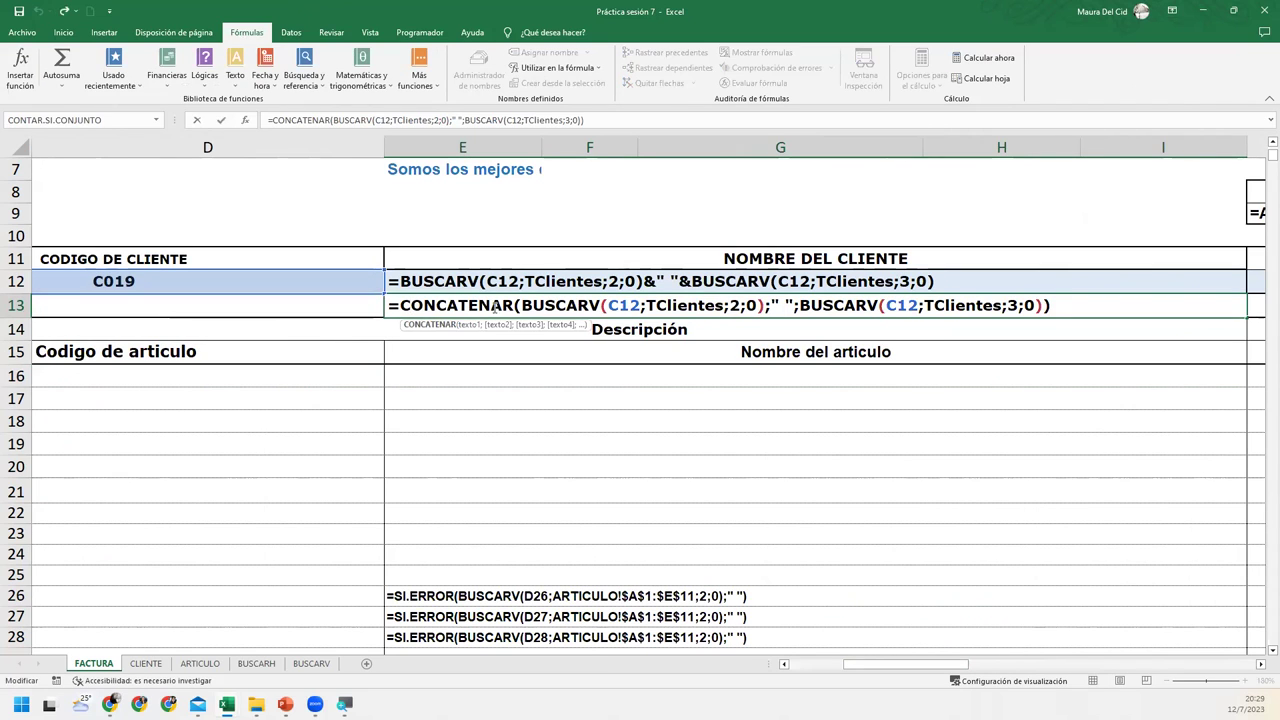
pyautogui.press('Escape')
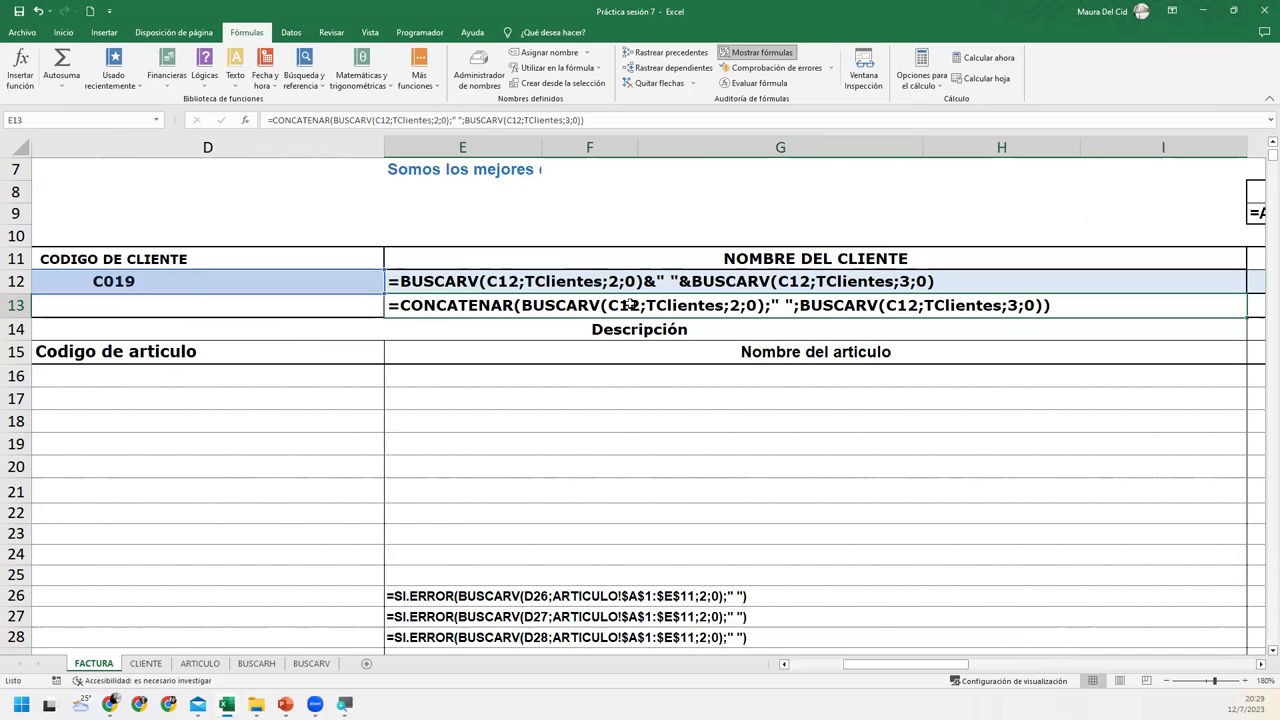
pyautogui.click(588, 414)
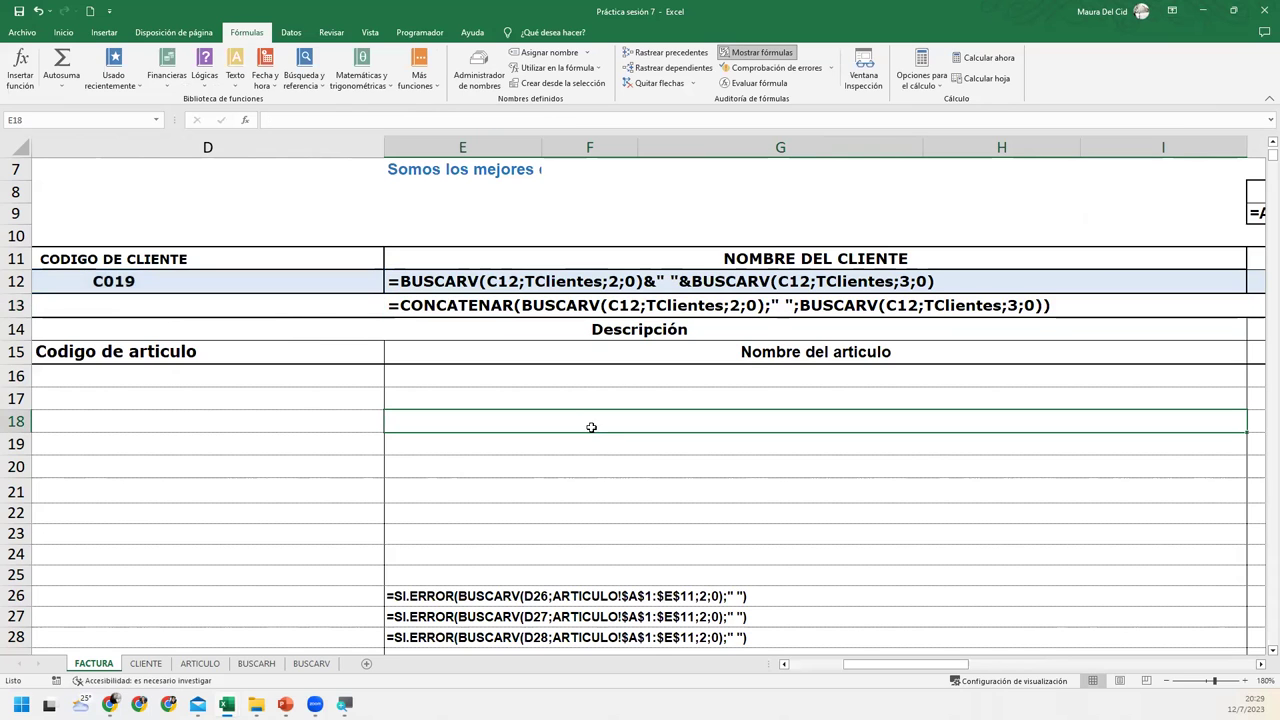
pyautogui.click(640, 306)
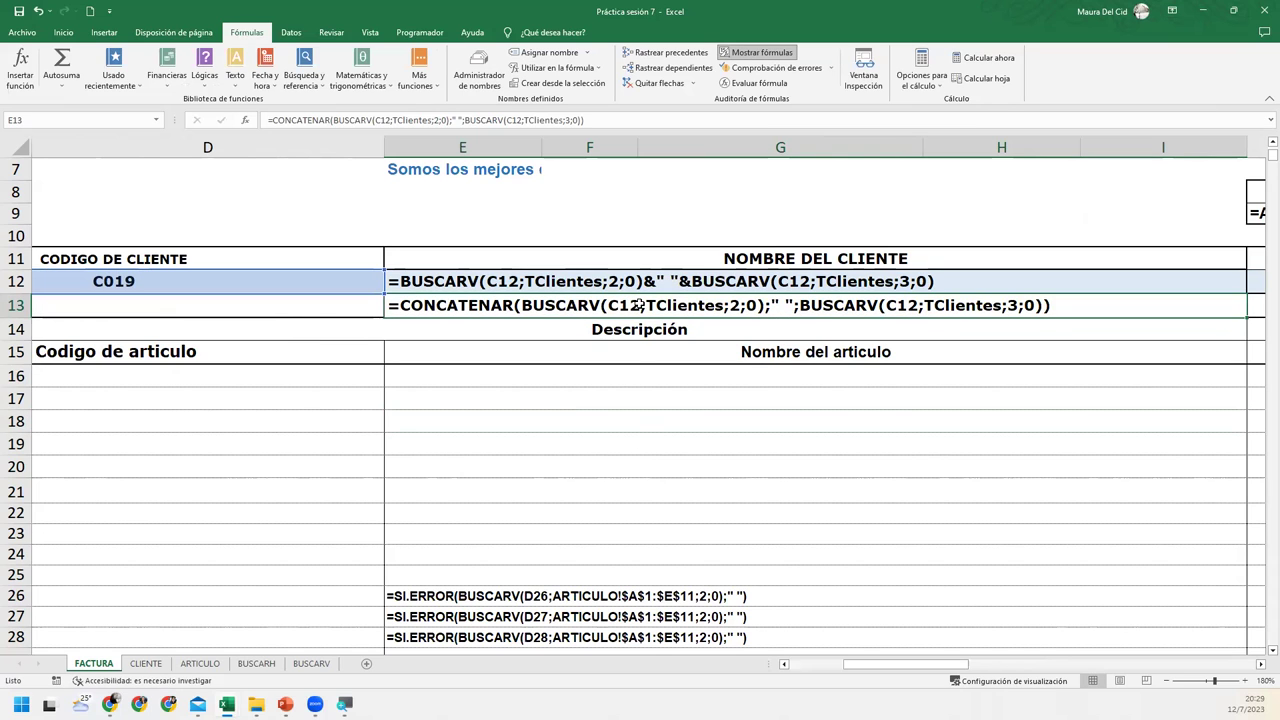
pyautogui.click(510, 284)
pyautogui.click(503, 304)
pyautogui.click(1064, 272)
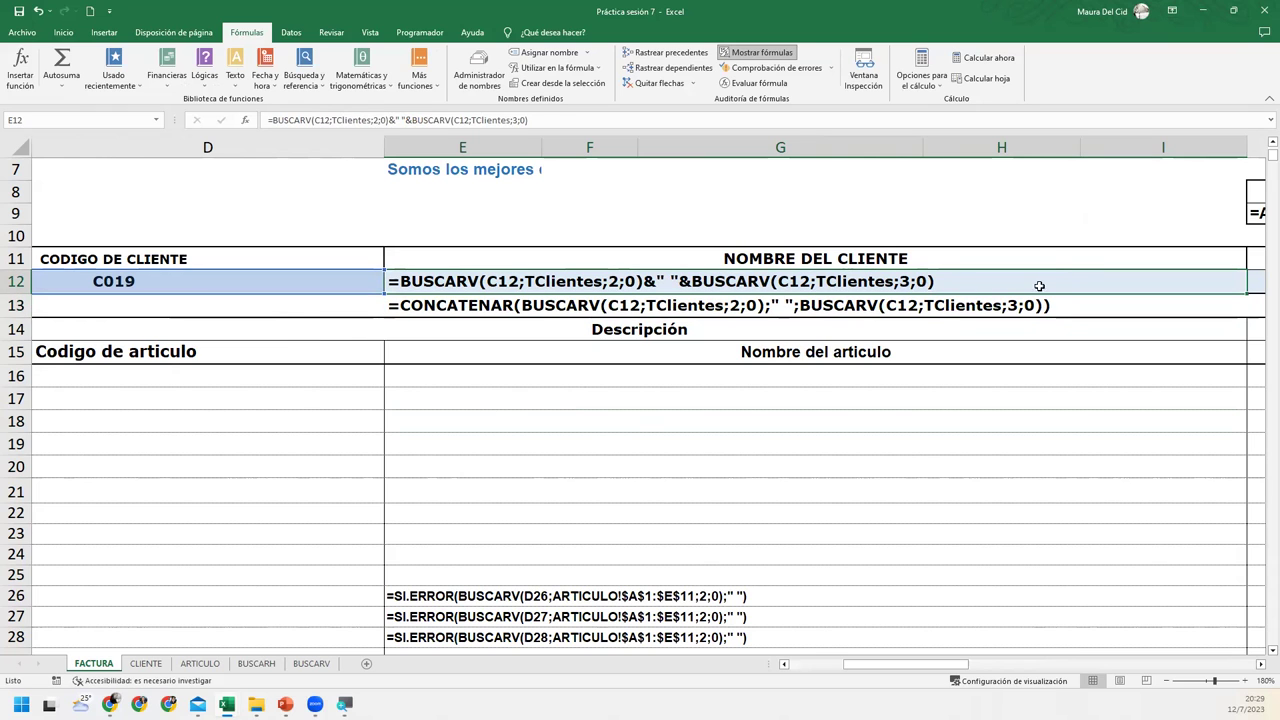
pyautogui.click(757, 54)
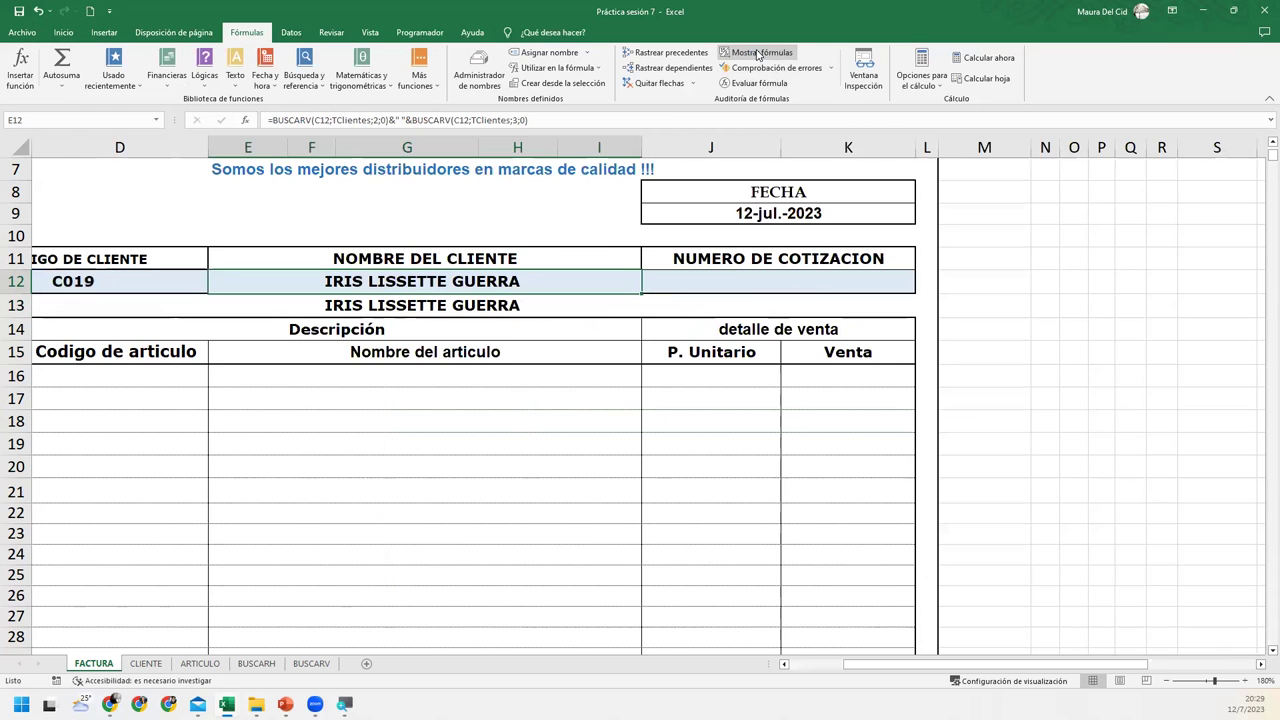
pyautogui.click(566, 308)
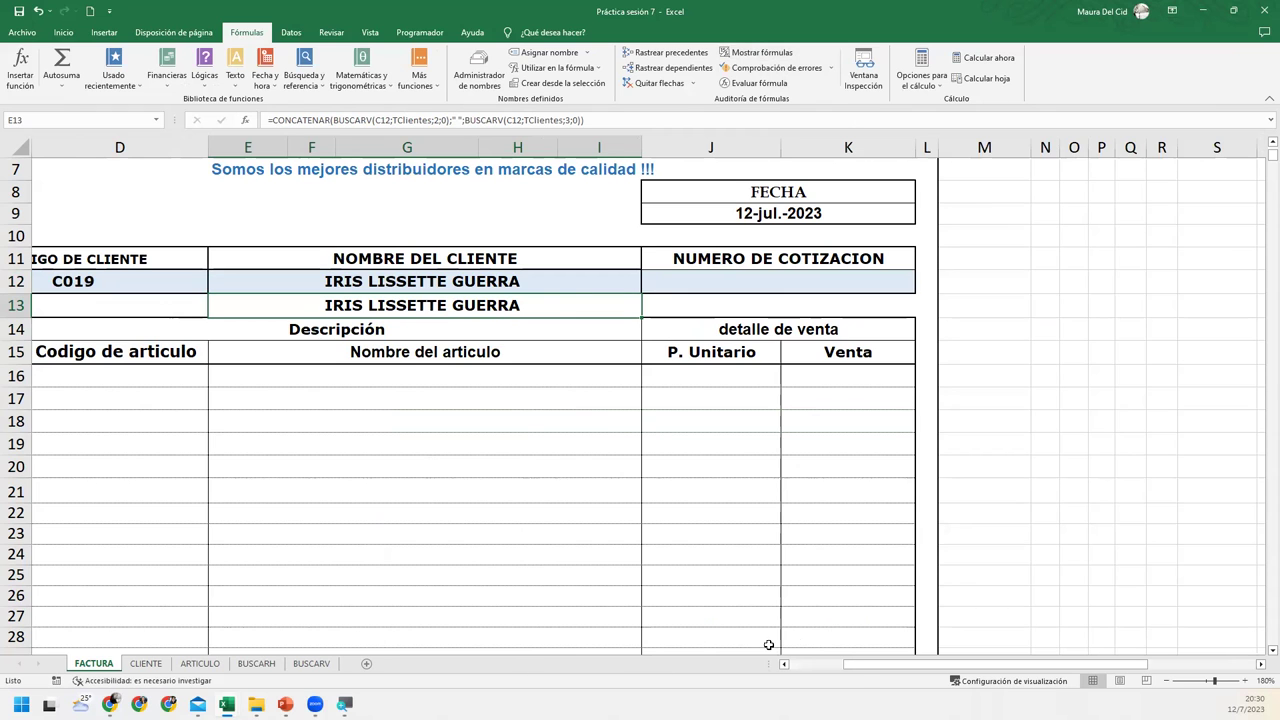
# Step: Zoom the sheet out to 160% and select the article-code cells D16:D38
pyautogui.moveTo(865, 664); pyautogui.dragTo(810, 664)
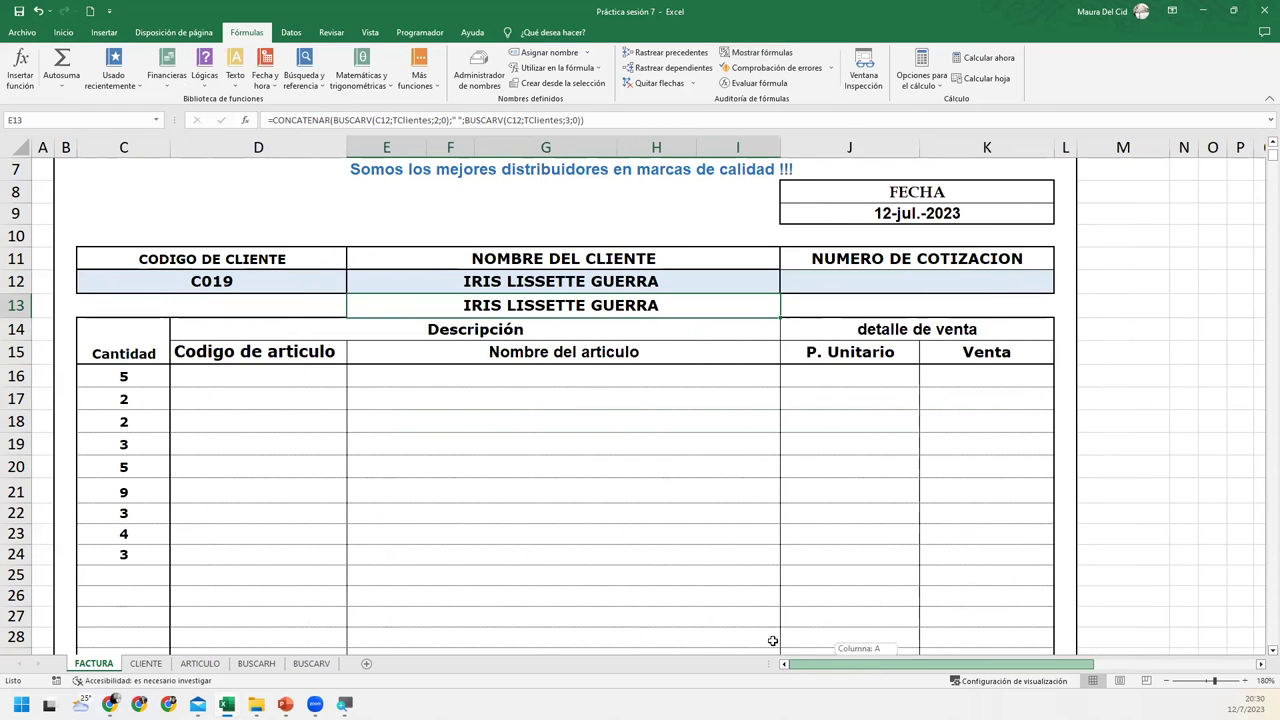
pyautogui.click(210, 376)
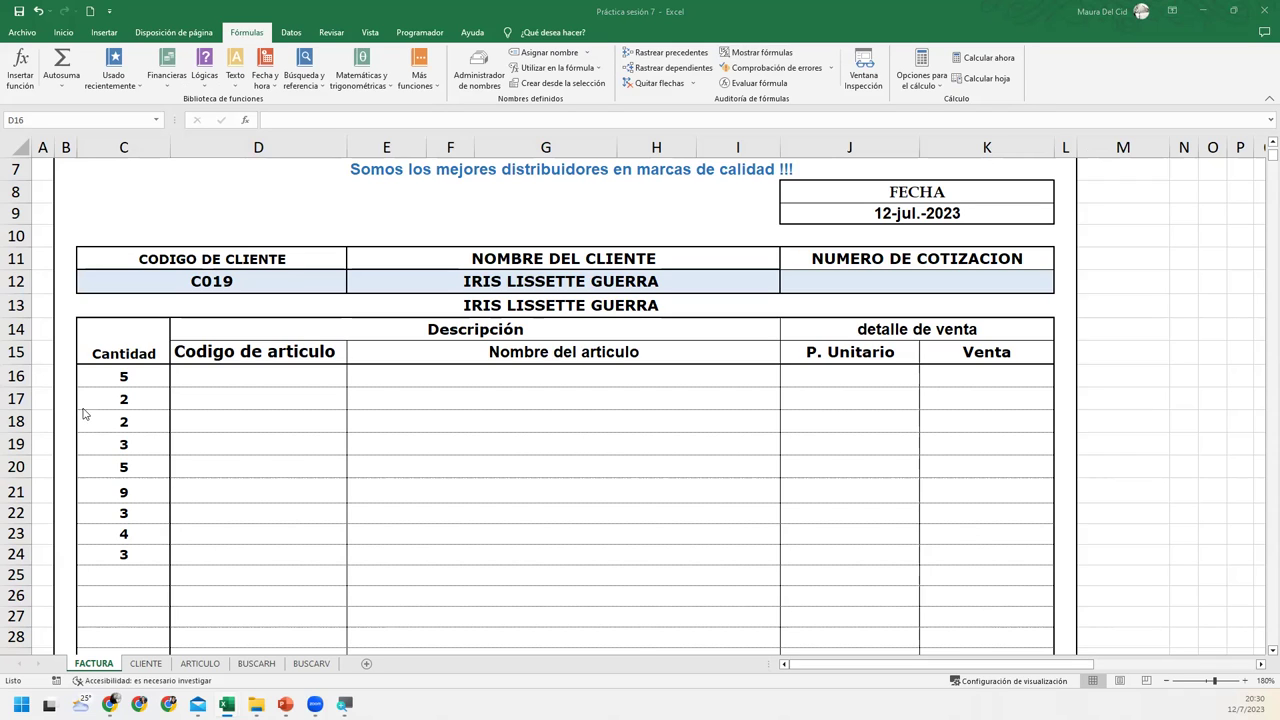
pyautogui.click(259, 381)
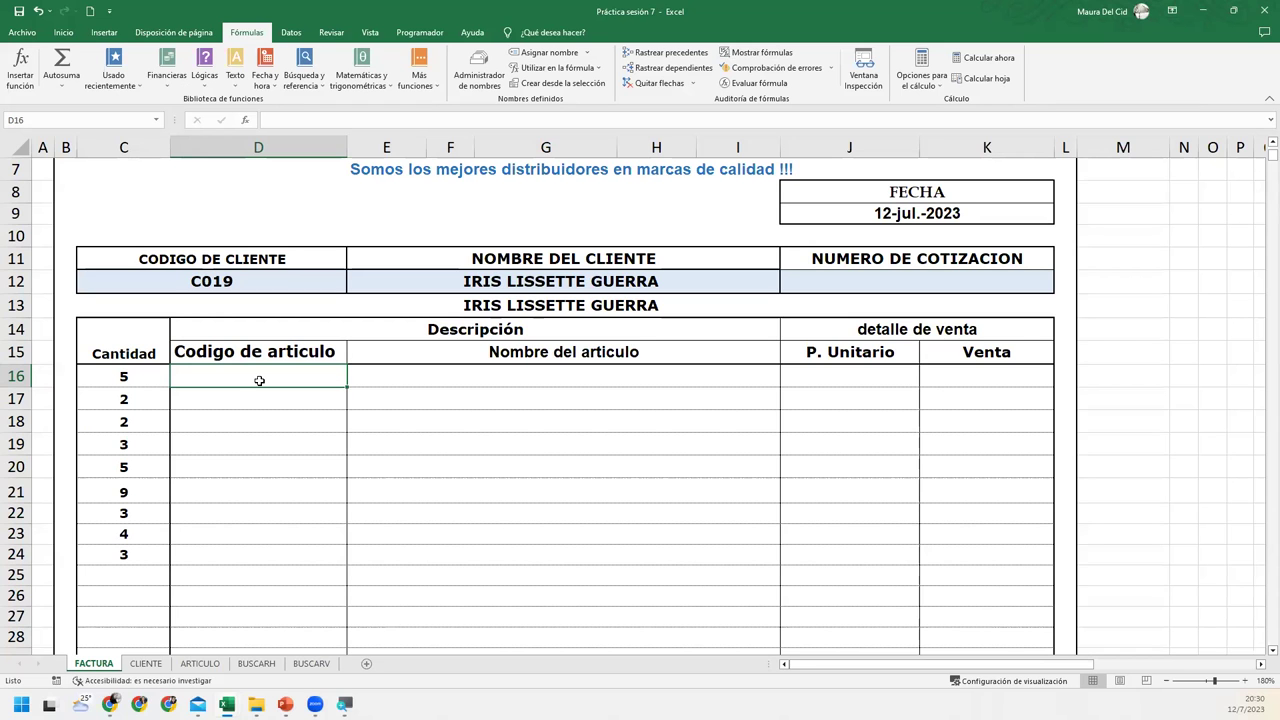
pyautogui.moveTo(259, 381)
pyautogui.mouseDown()
pyautogui.moveTo(270, 195)
pyautogui.moveTo(322, 334)
pyautogui.mouseUp()
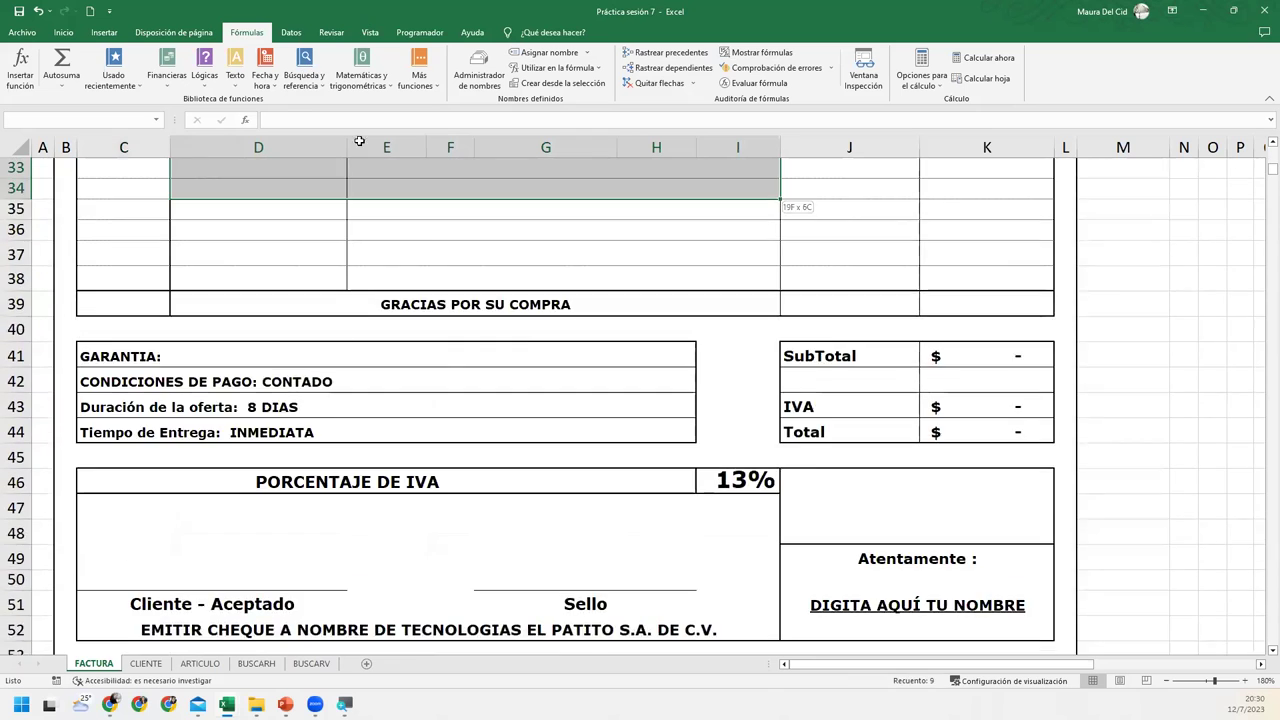
pyautogui.scroll(7, 351, 349)
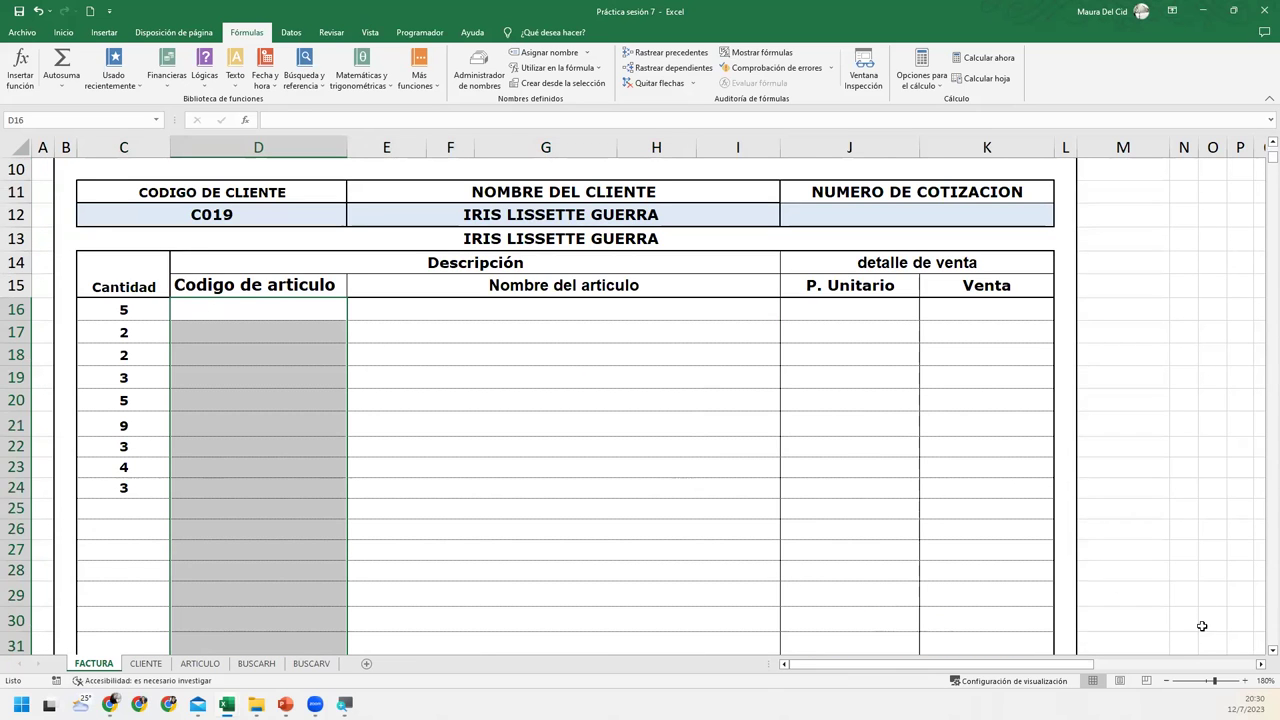
pyautogui.click(1166, 683)
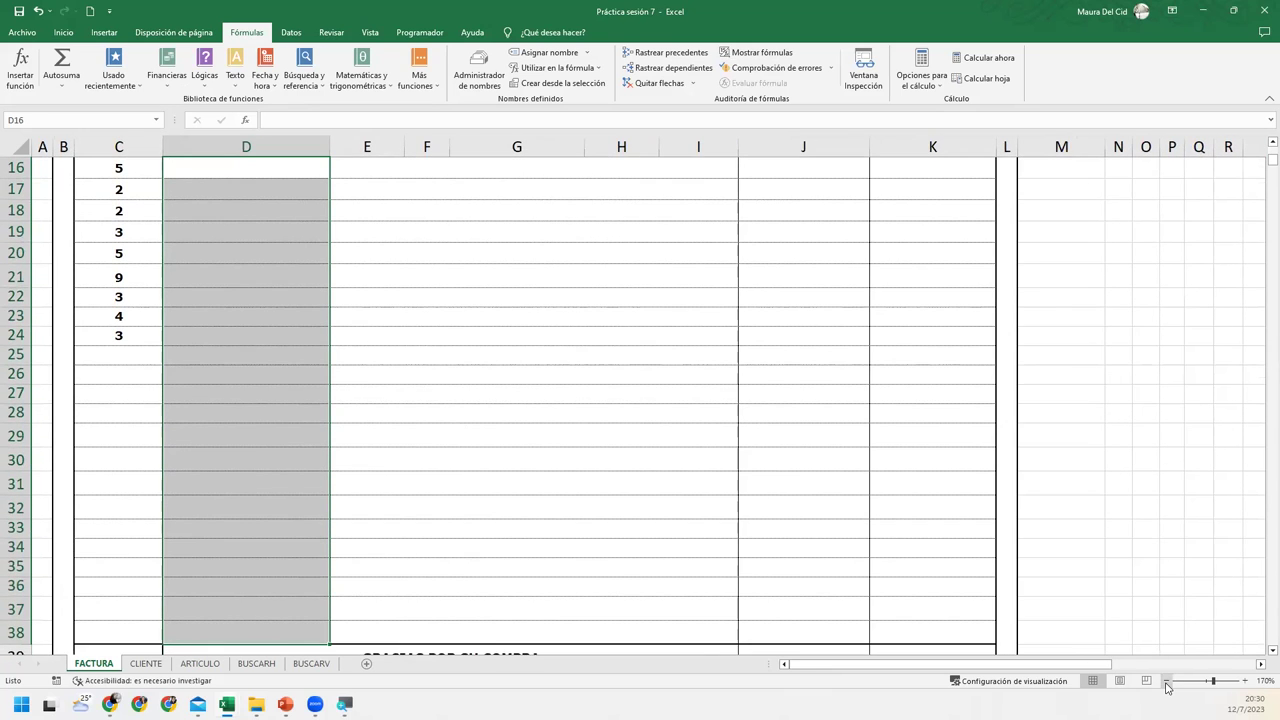
pyautogui.click(1166, 683)
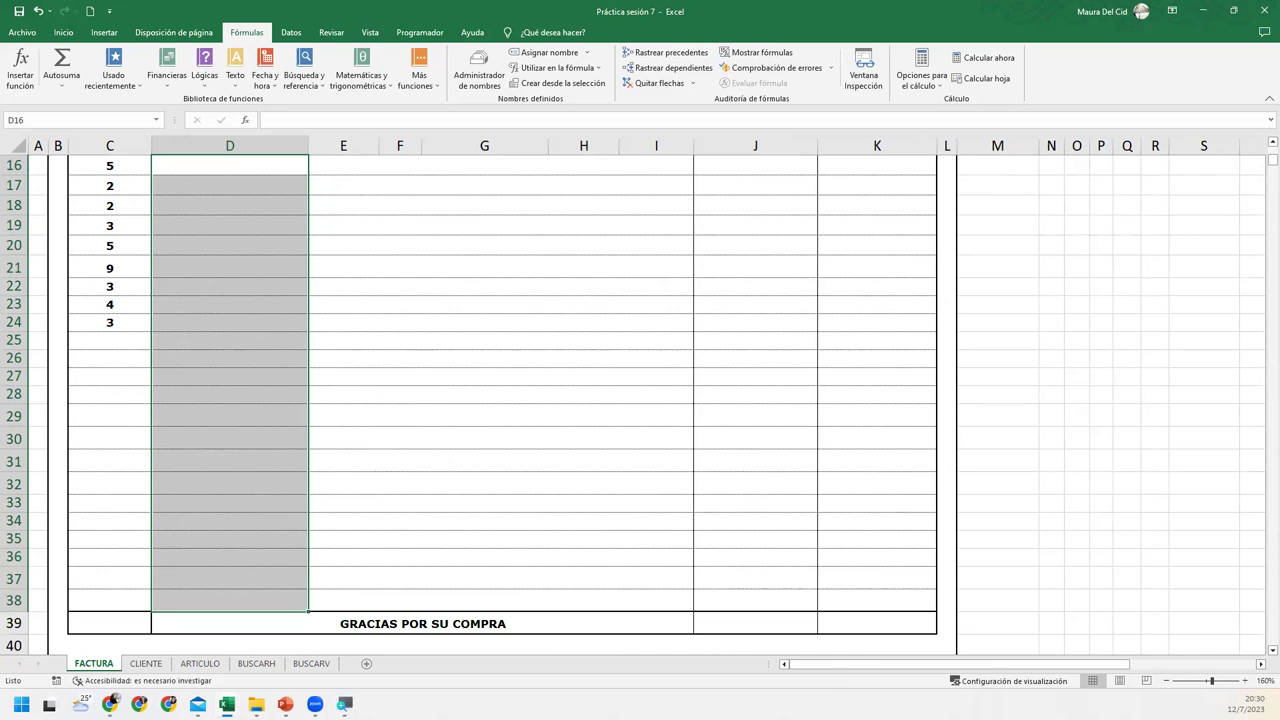
pyautogui.click(1260, 145)
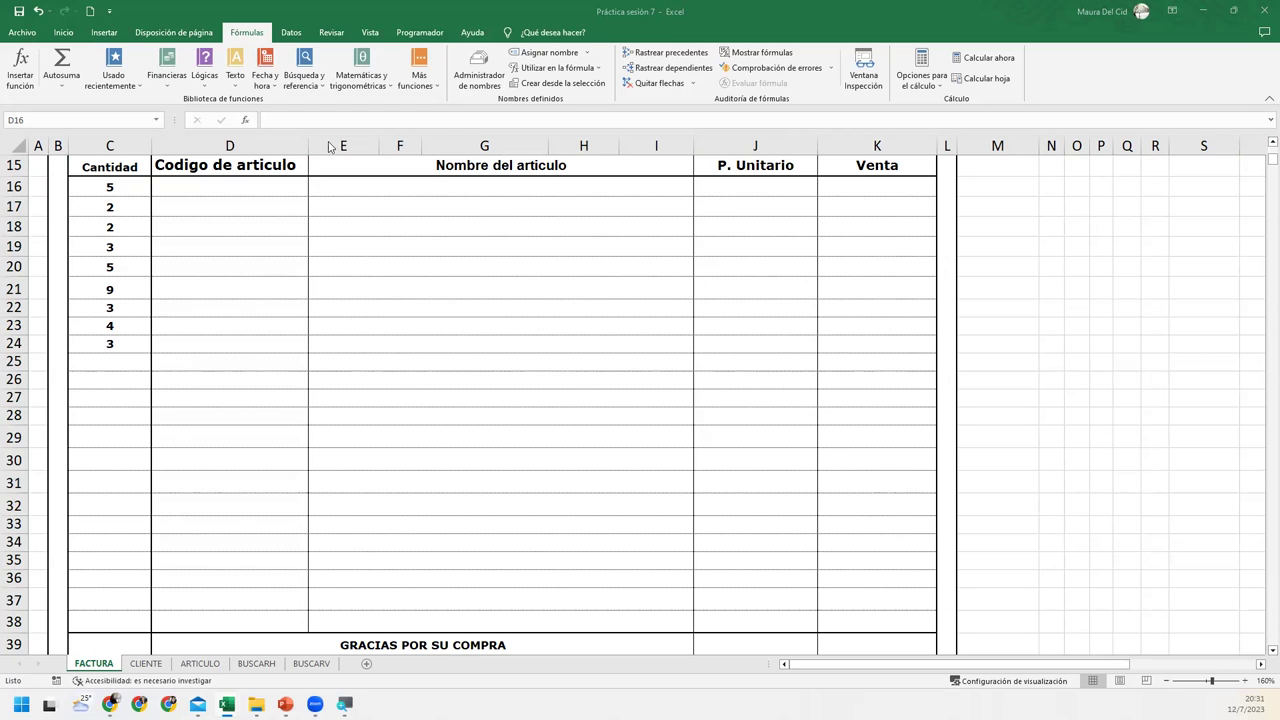
pyautogui.hotkey('ctrl', 'shift', 'Down')
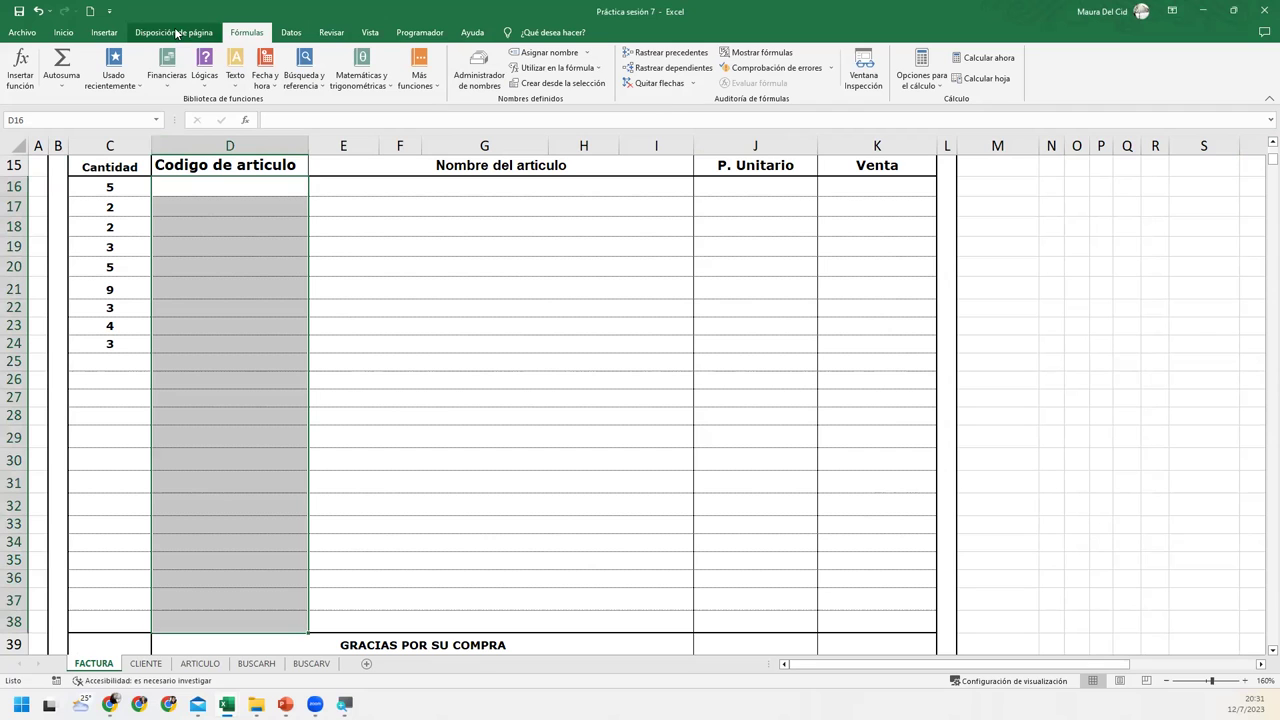
# Step: Set Data Validation on D16:D38 to List with source =CODIGO_DE_ARTICULO
pyautogui.click(291, 32)
pyautogui.click(688, 64)
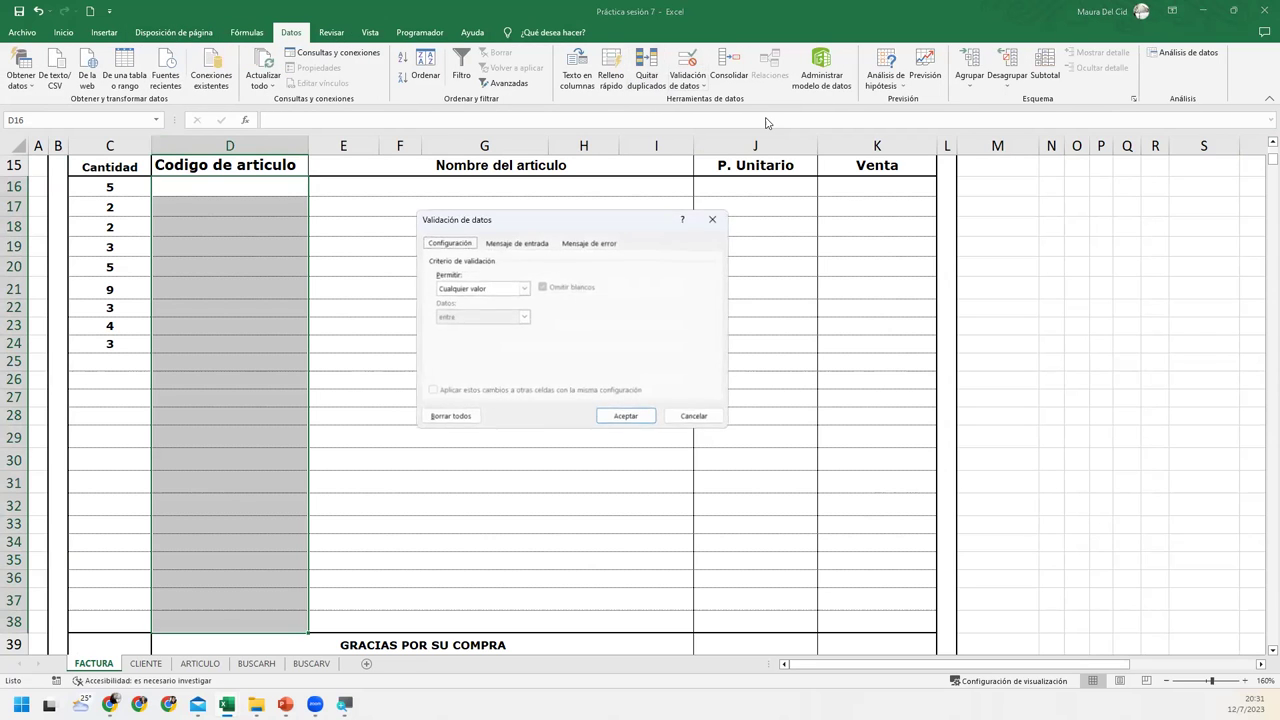
pyautogui.click(524, 288)
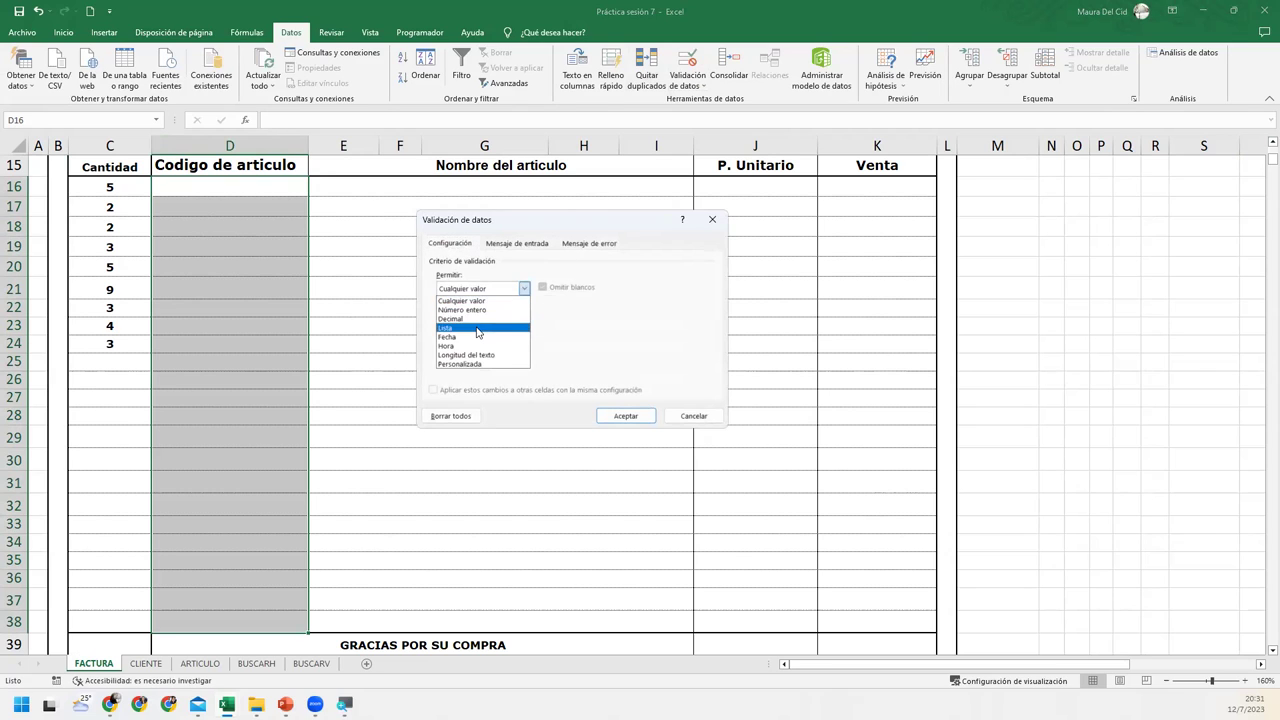
pyautogui.click(477, 328)
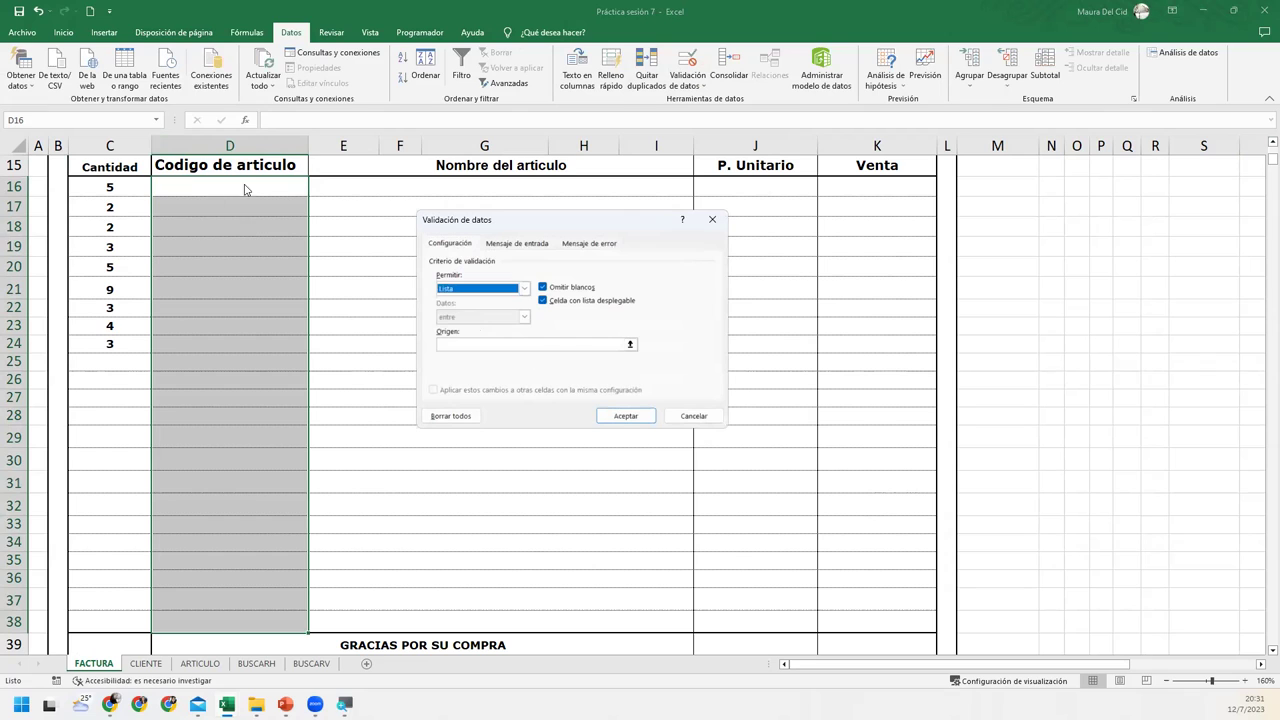
pyautogui.click(463, 345)
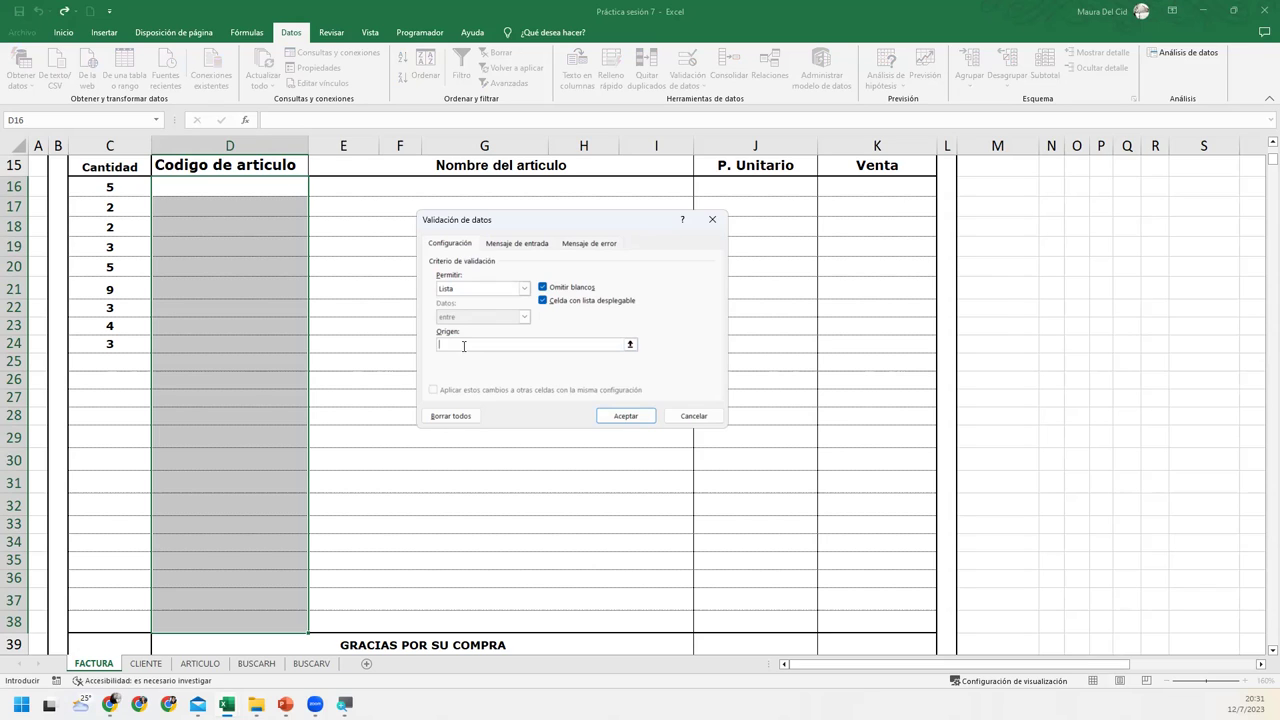
pyautogui.write('=CODIGO')
pyautogui.write('_DE_ARTICU')
pyautogui.write('LO')
pyautogui.press('Return')
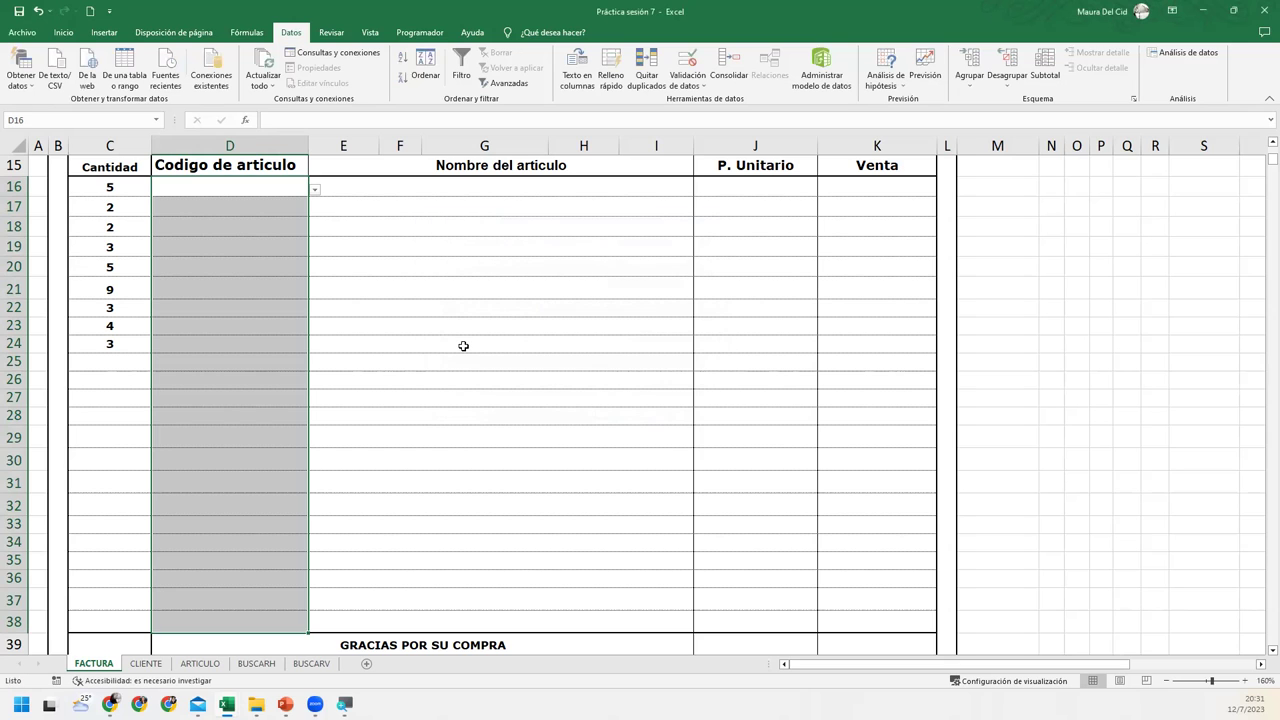
pyautogui.click(240, 182)
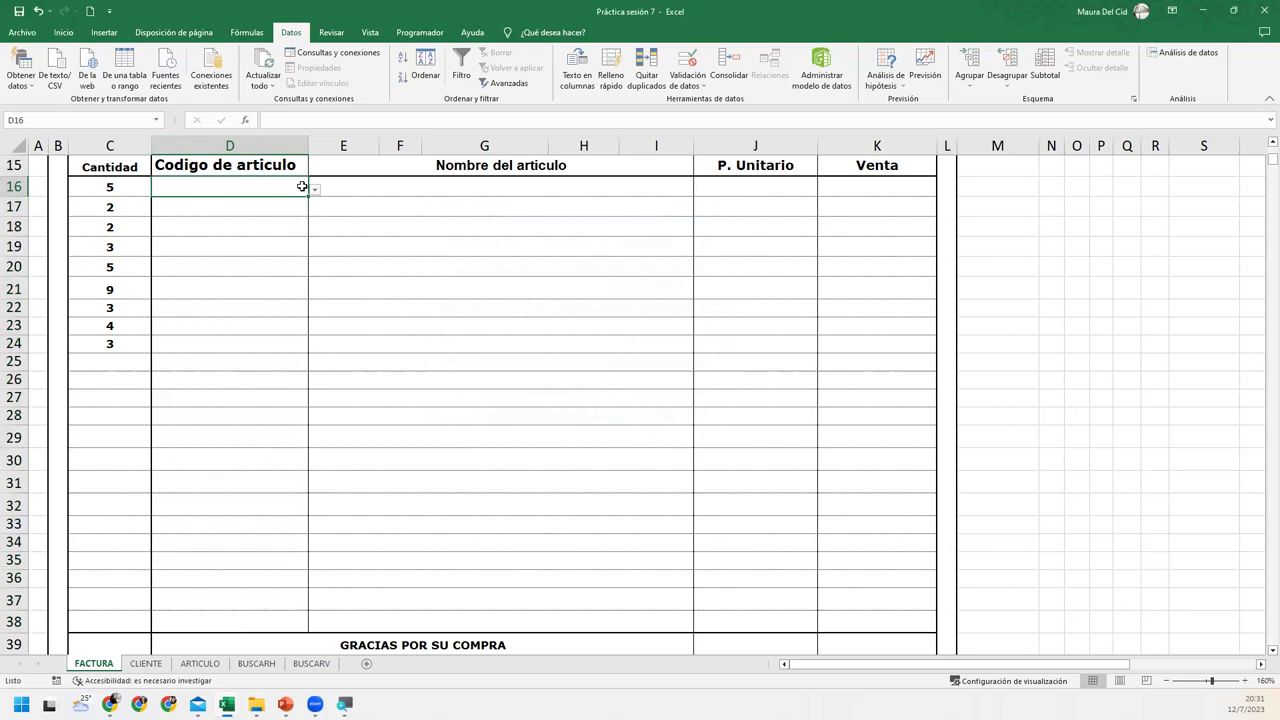
pyautogui.click(314, 189)
pyautogui.scroll(-1, 311, 235)
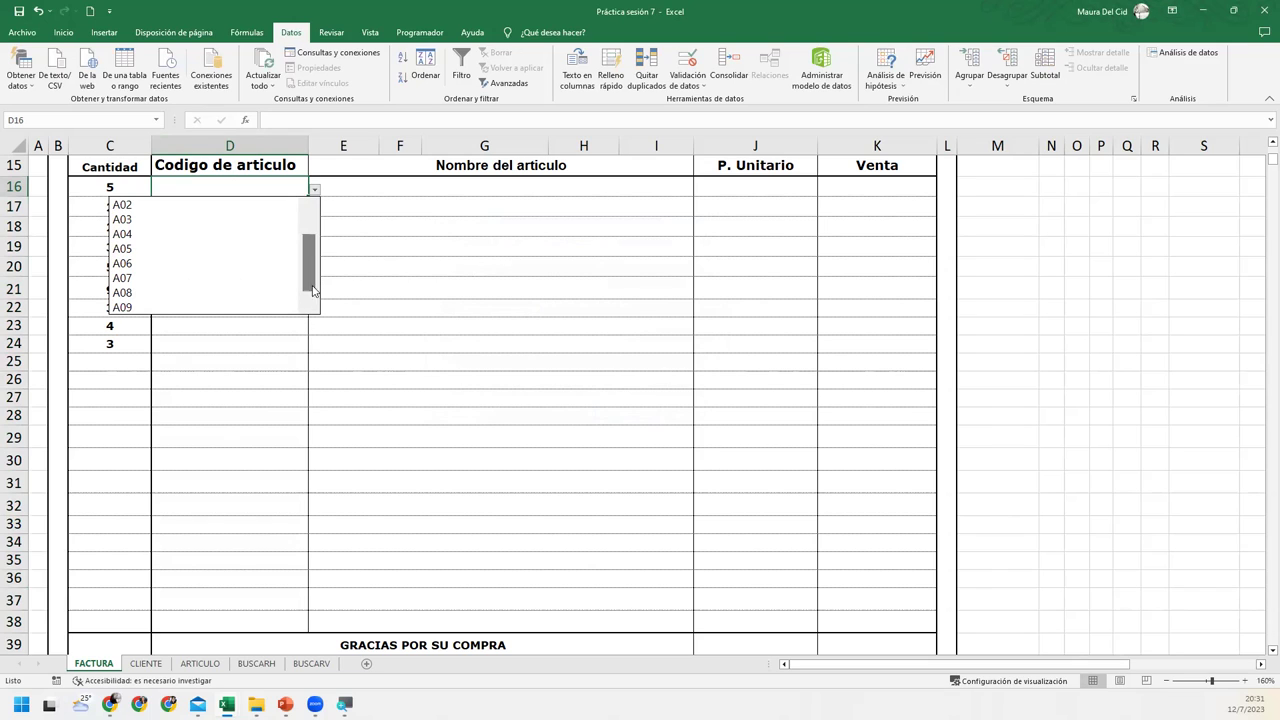
pyautogui.scroll(1, 310, 285)
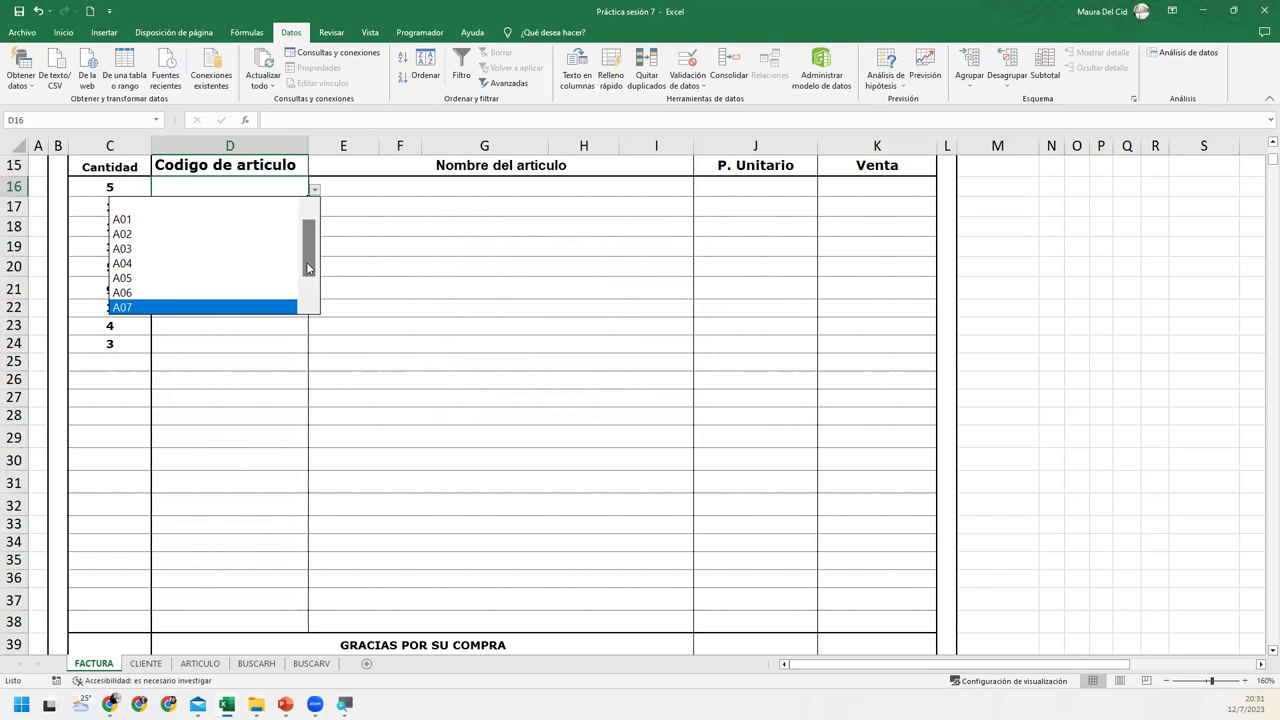
pyautogui.click(158, 198)
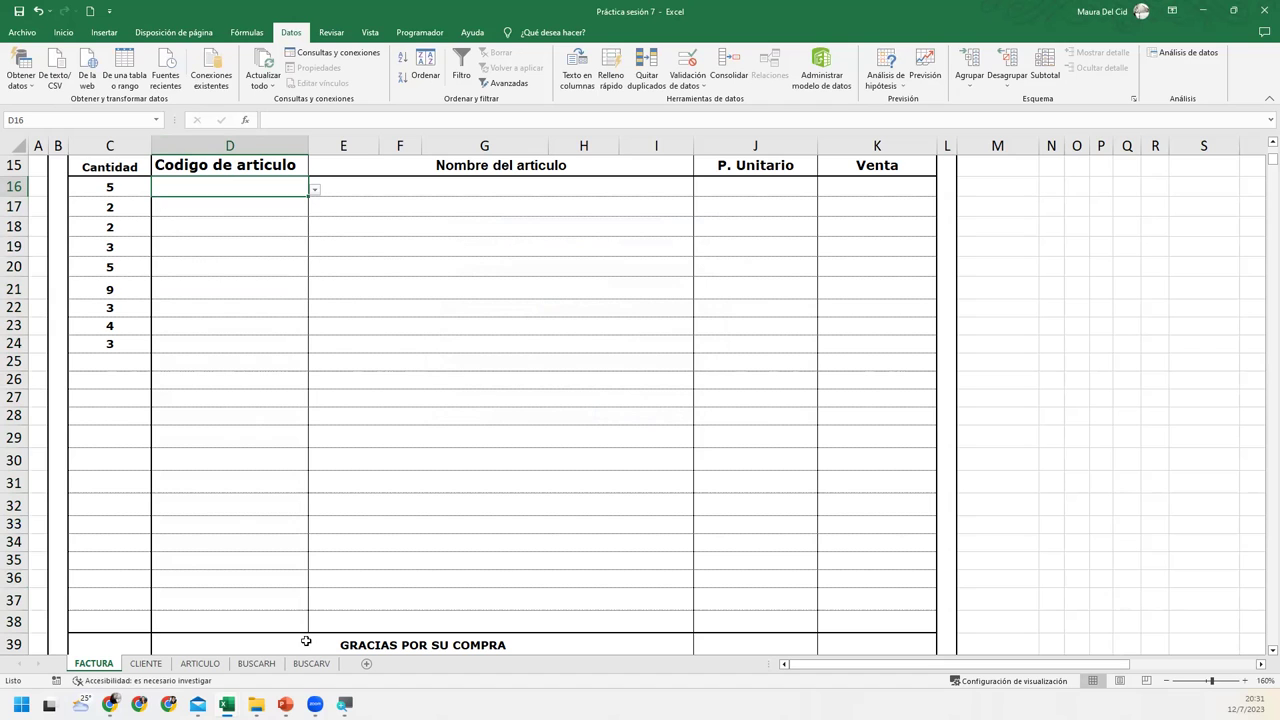
pyautogui.click(199, 664)
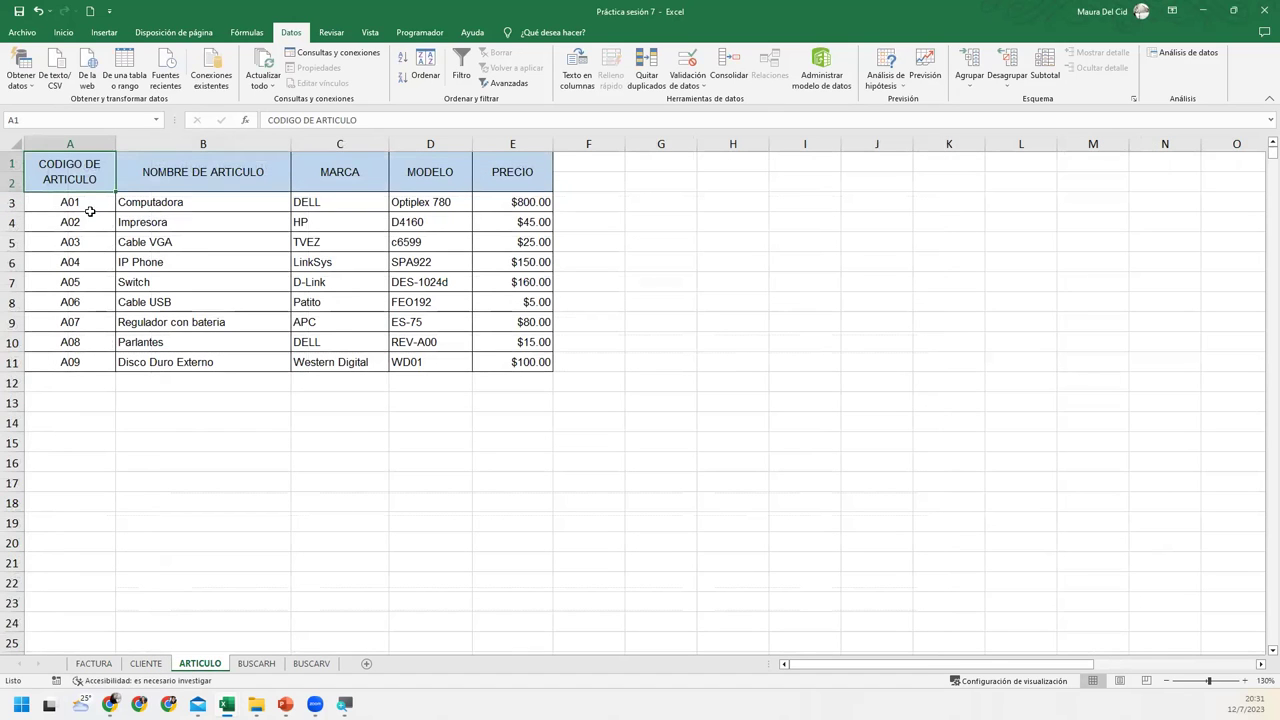
pyautogui.moveTo(88, 202); pyautogui.dragTo(74, 354)
pyautogui.click(74, 356)
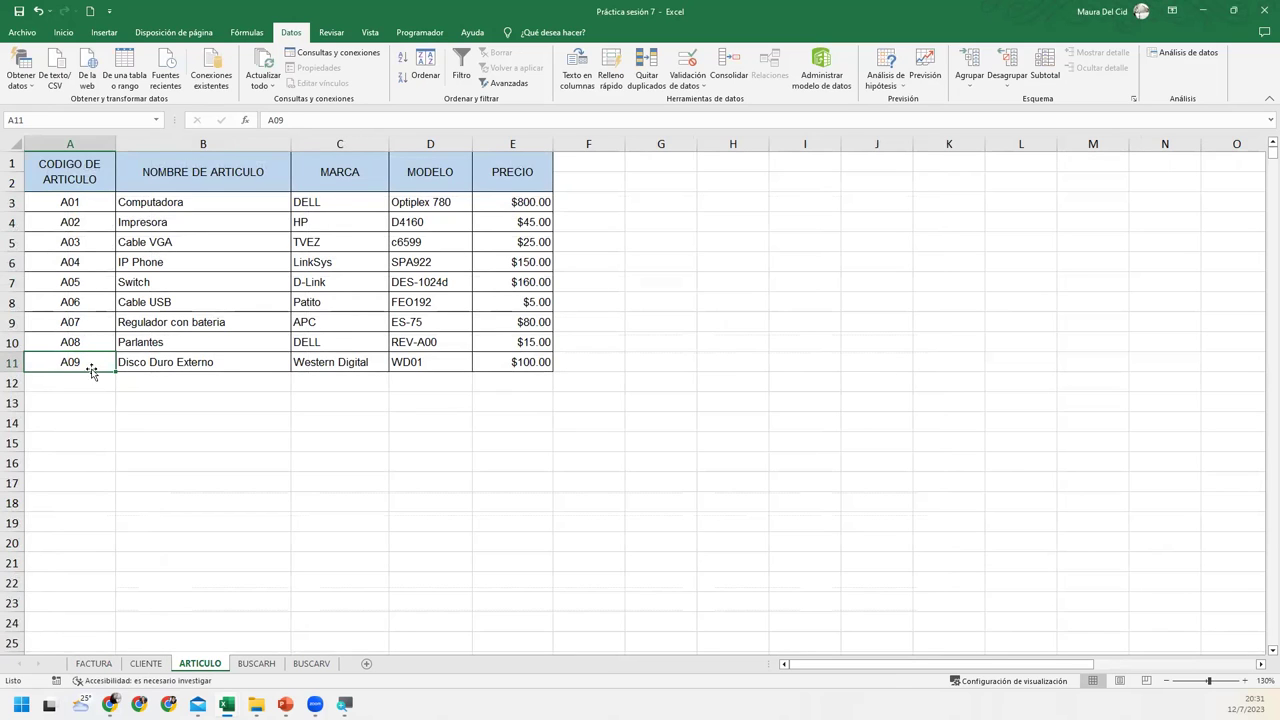
pyautogui.click(84, 142)
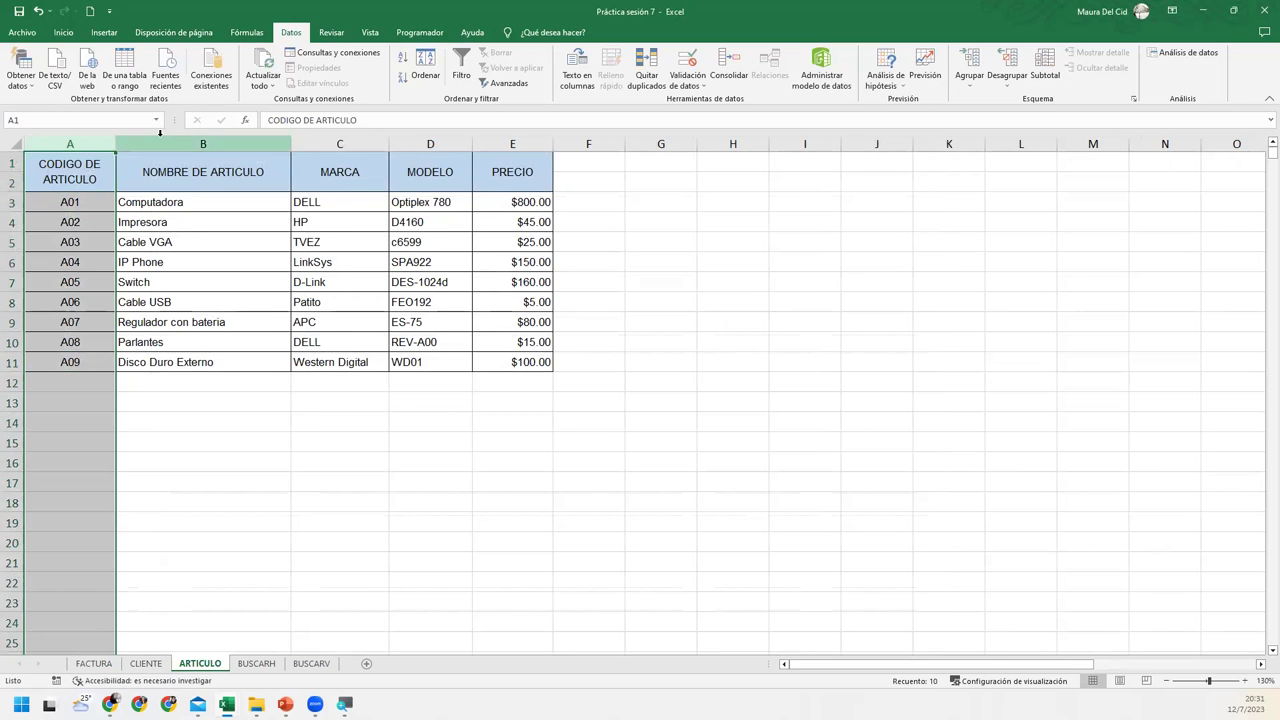
pyautogui.click(200, 142)
pyautogui.click(346, 142)
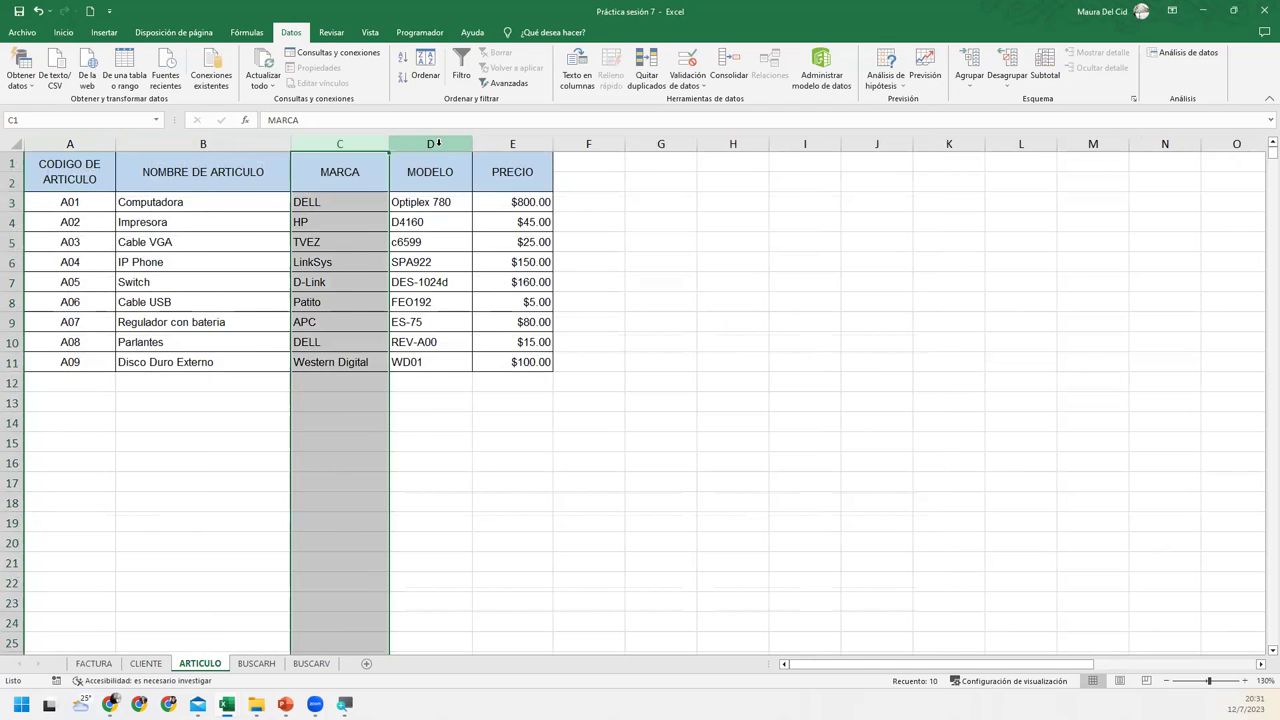
pyautogui.click(430, 142)
pyautogui.click(498, 140)
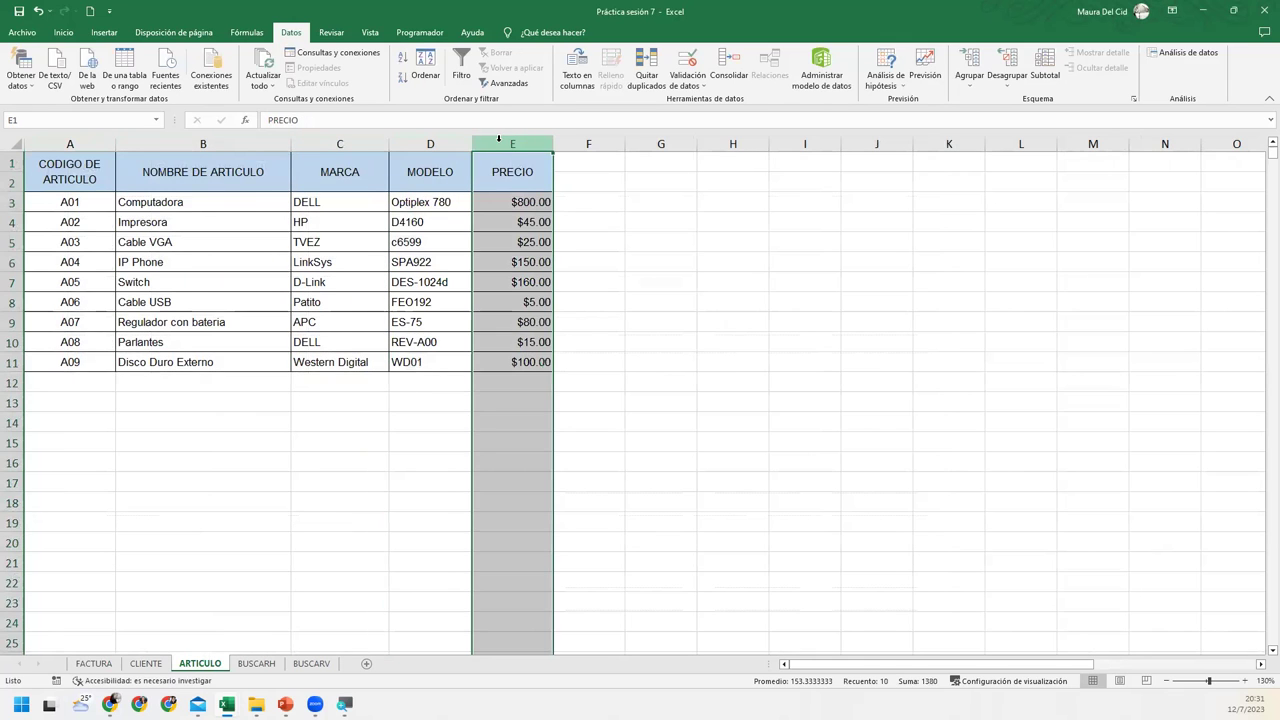
pyautogui.click(62, 198)
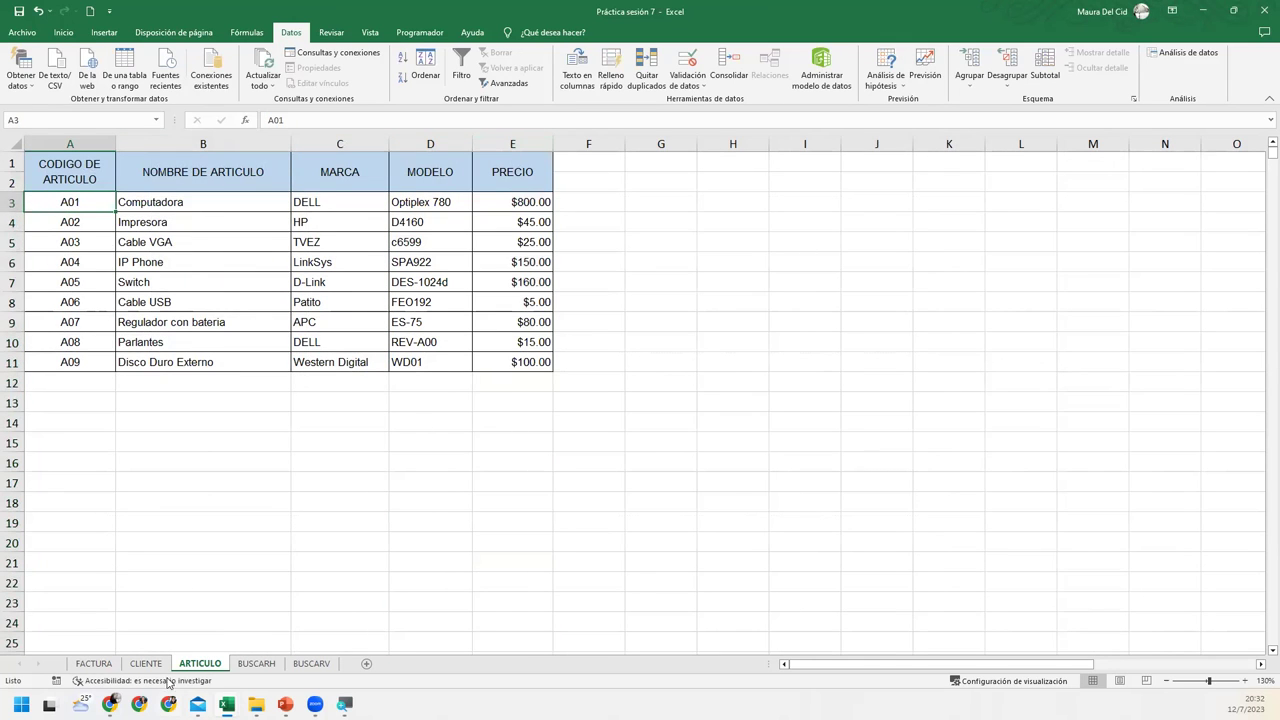
pyautogui.click(145, 663)
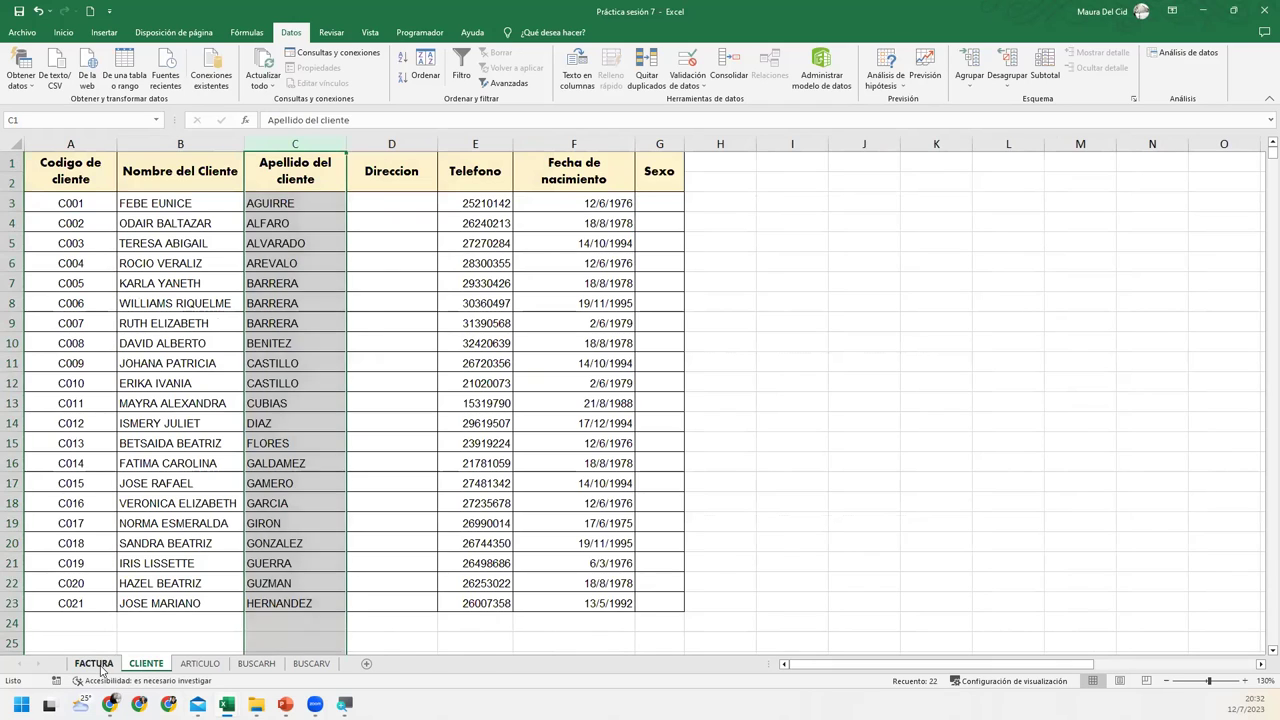
pyautogui.click(93, 663)
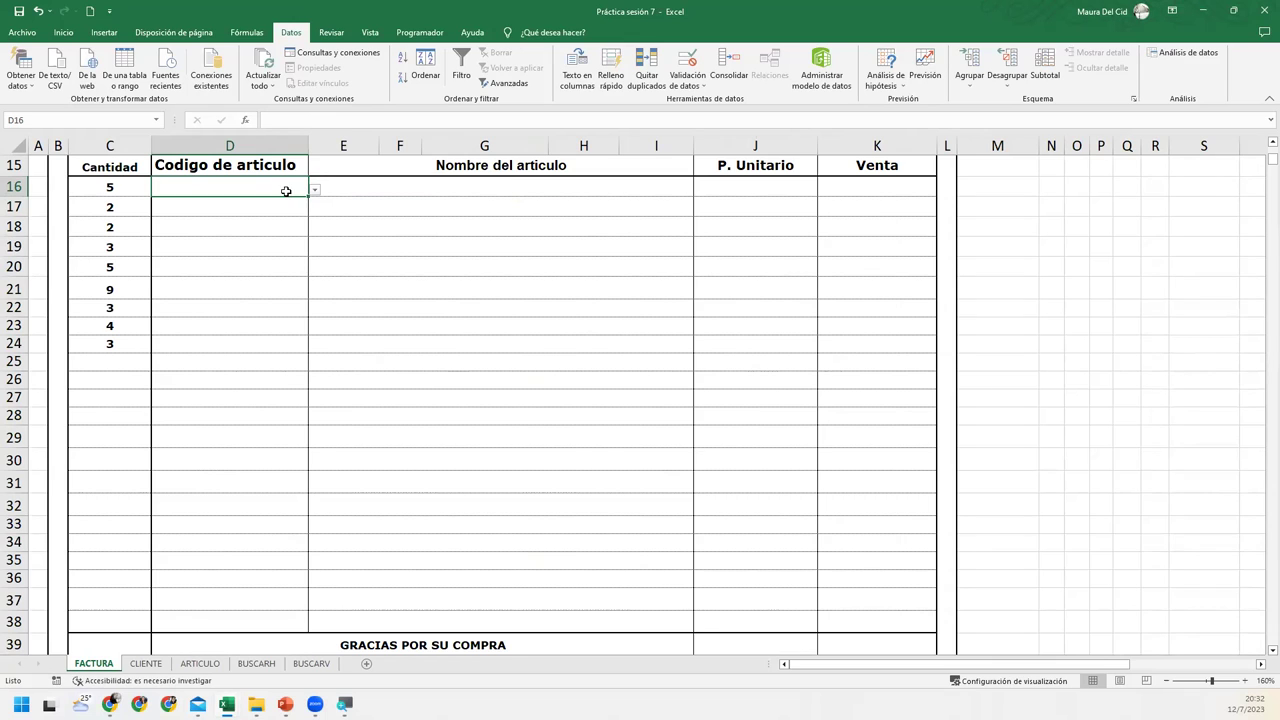
pyautogui.click(313, 192)
pyautogui.click(186, 220)
pyautogui.click(315, 191)
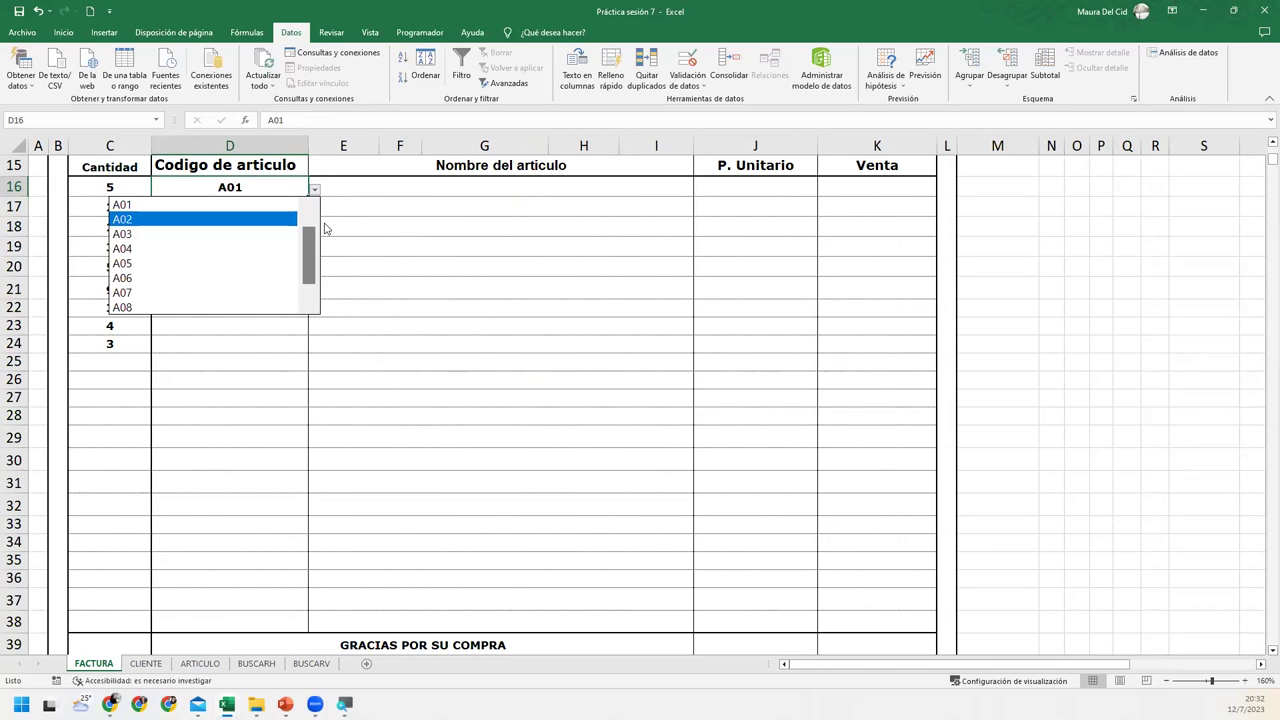
pyautogui.click(266, 205)
pyautogui.moveTo(263, 186); pyautogui.dragTo(271, 620)
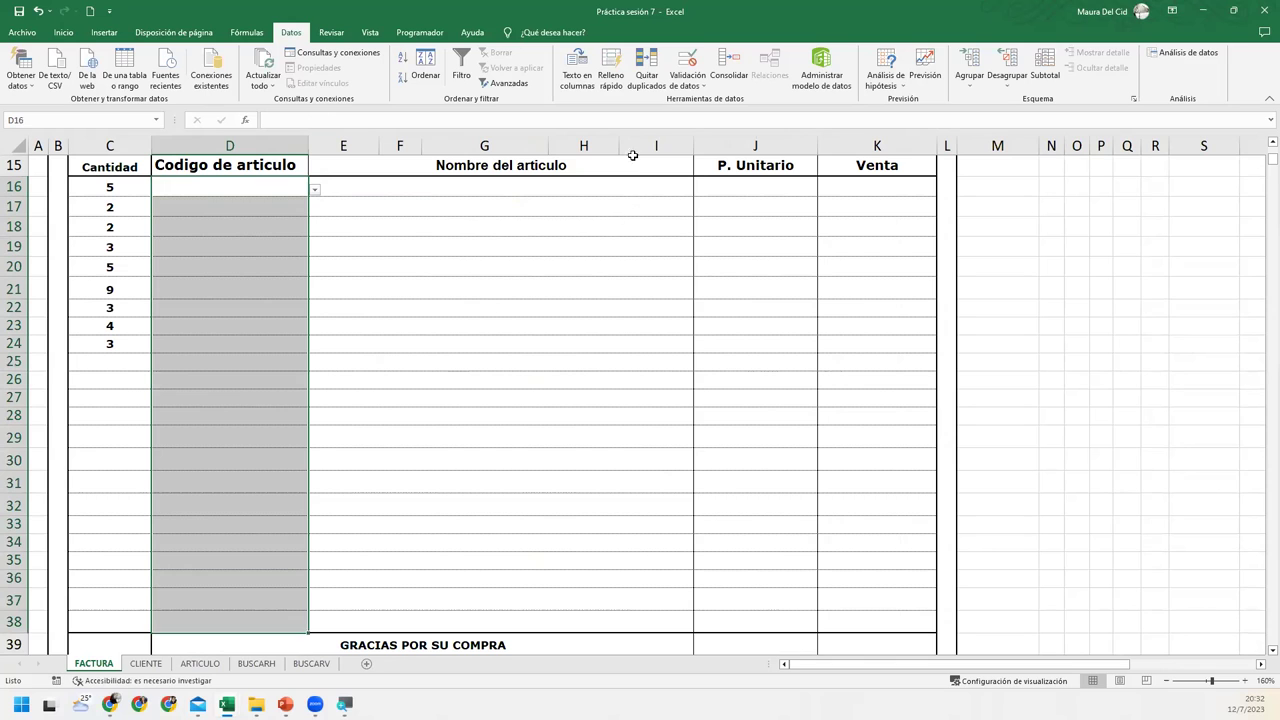
pyautogui.click(686, 66)
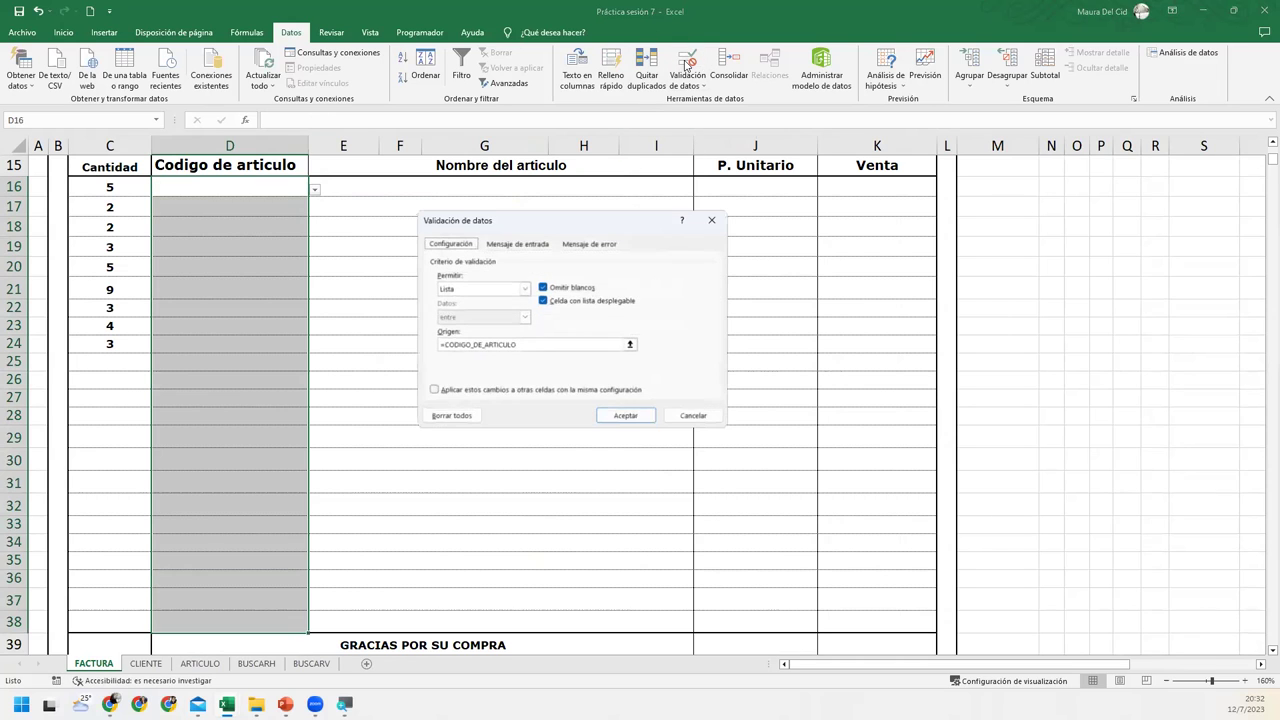
pyautogui.click(537, 345)
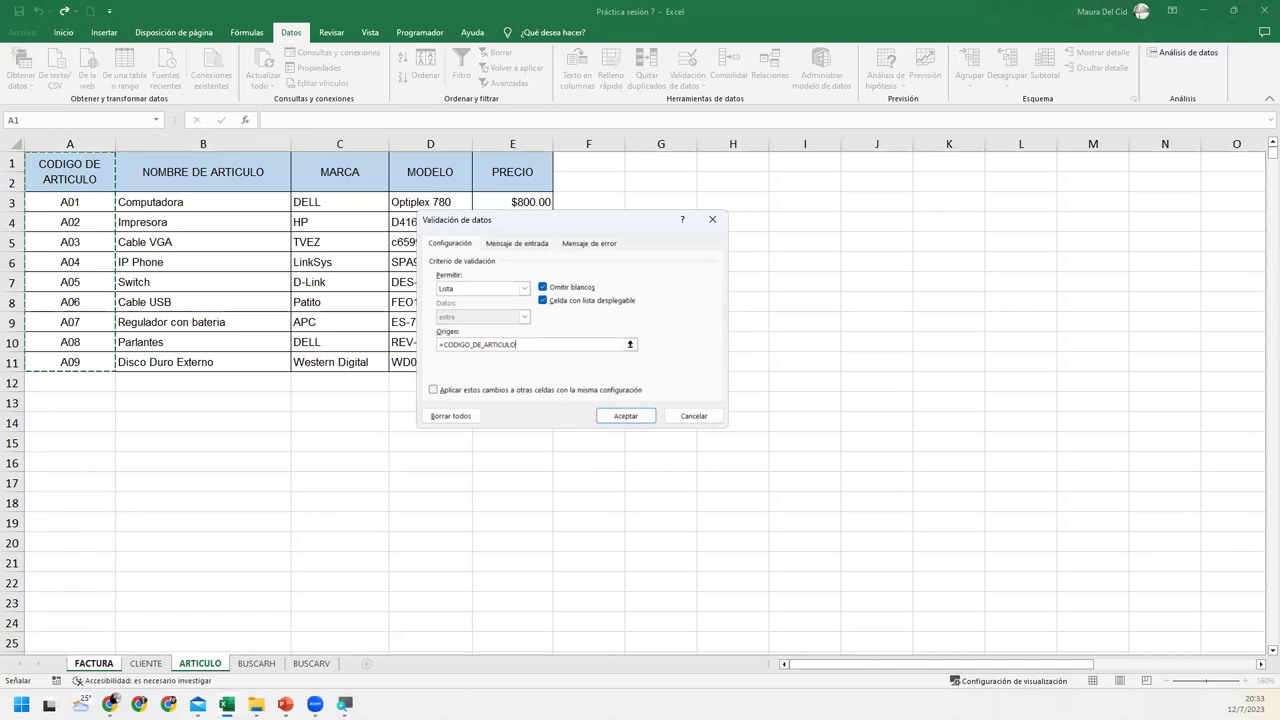
pyautogui.click(626, 416)
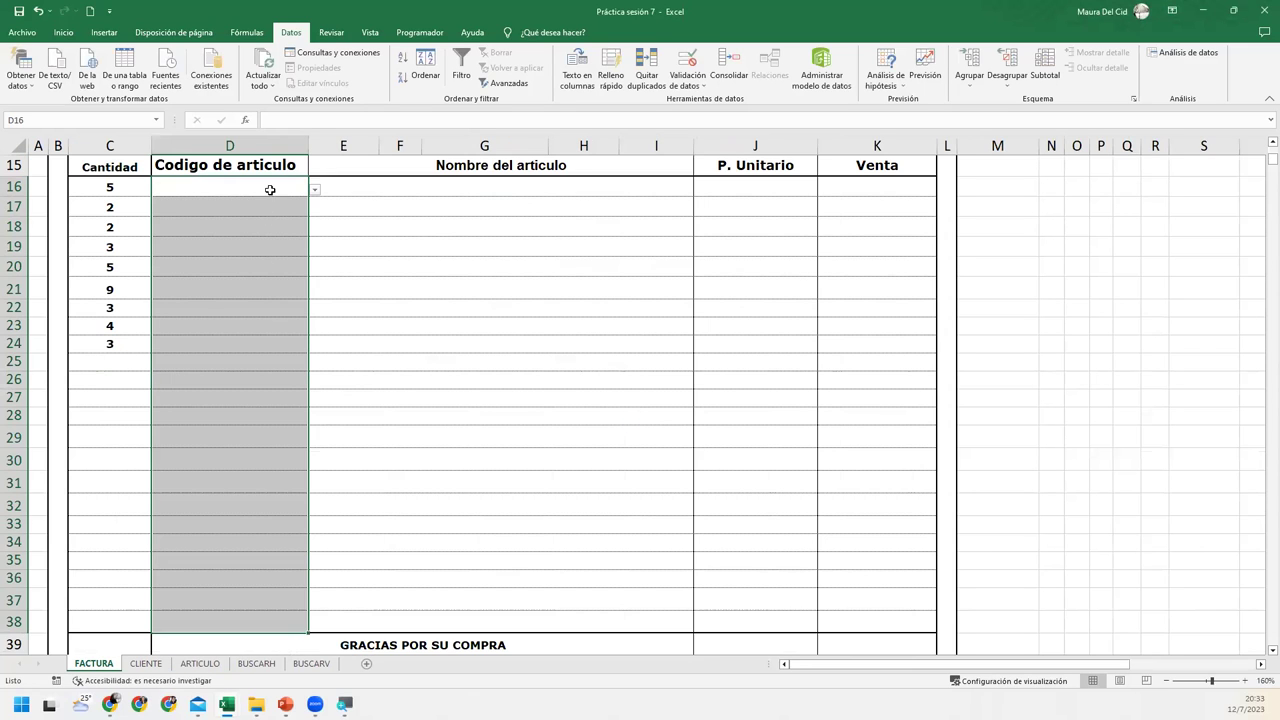
pyautogui.click(270, 190)
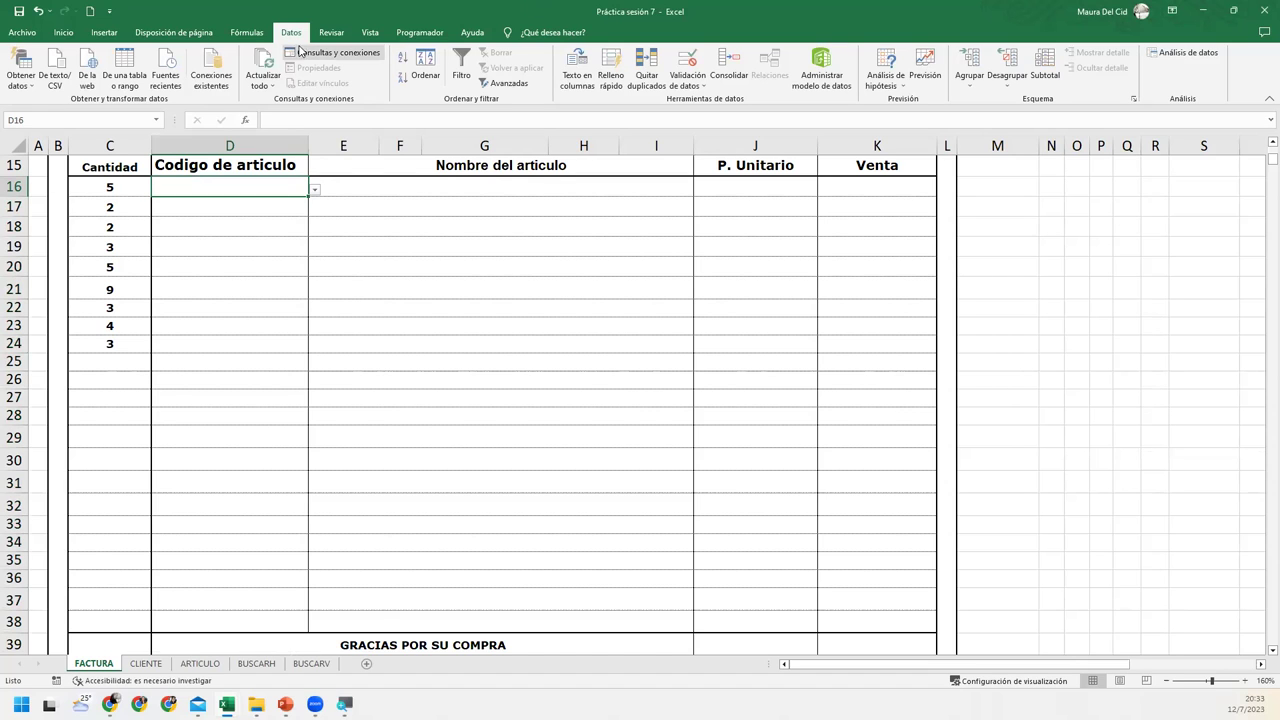
pyautogui.click(250, 33)
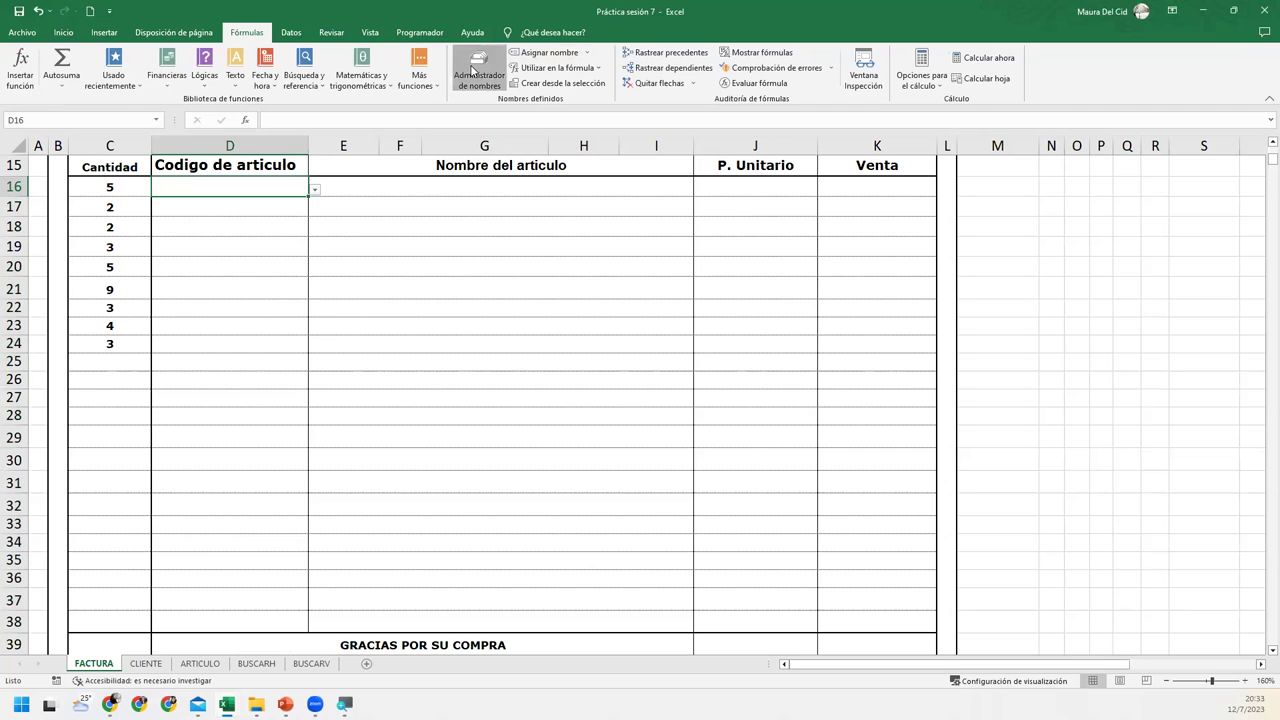
pyautogui.click(478, 70)
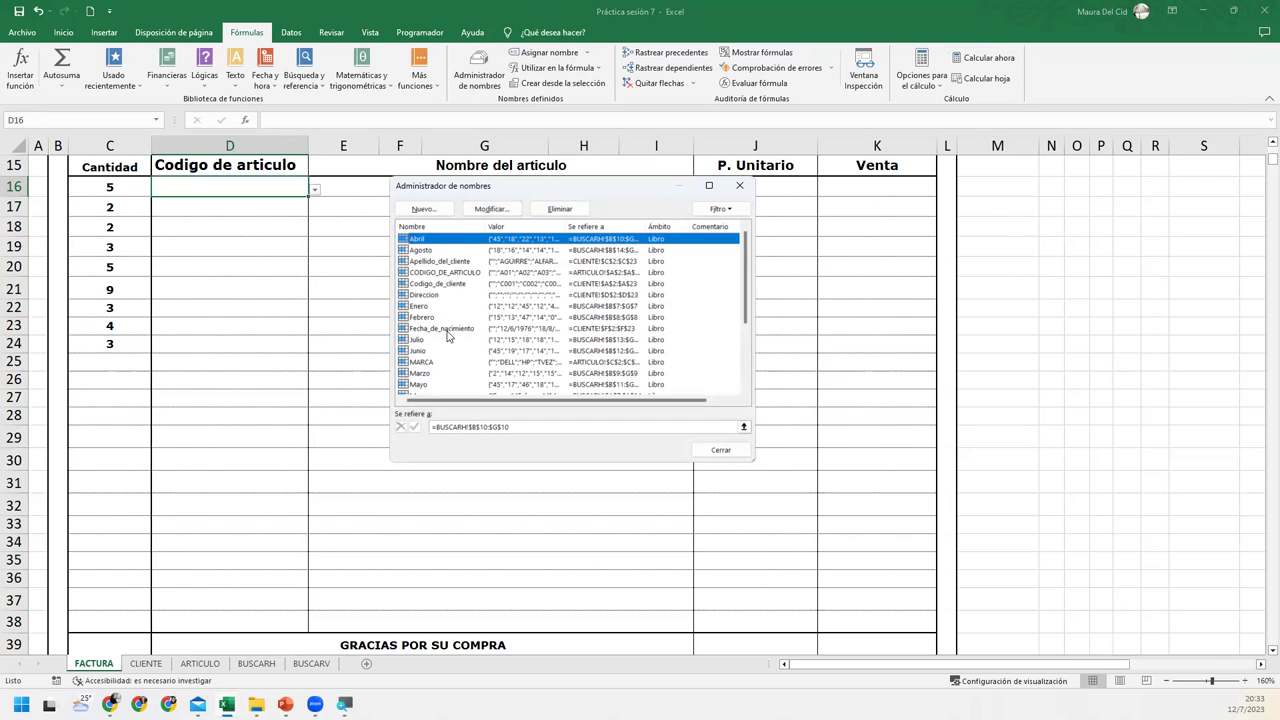
pyautogui.click(433, 275)
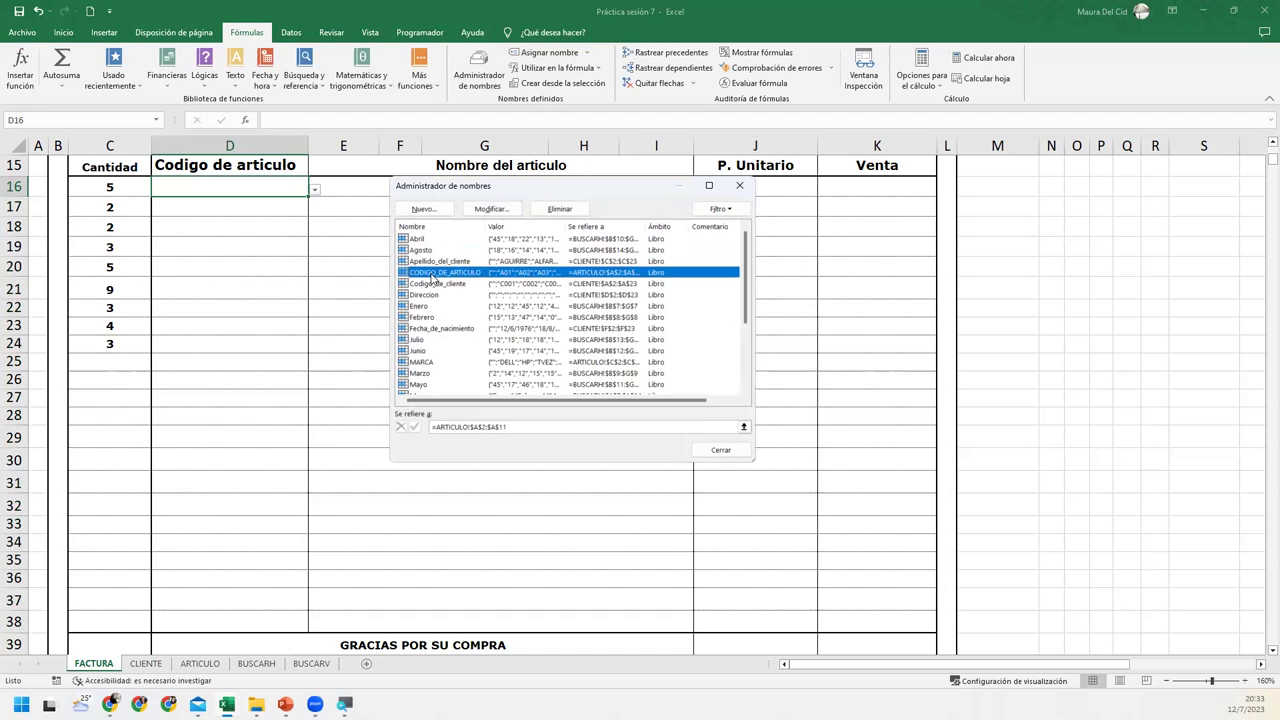
pyautogui.doubleClick(433, 275)
pyautogui.moveTo(550, 273); pyautogui.dragTo(567, 273)
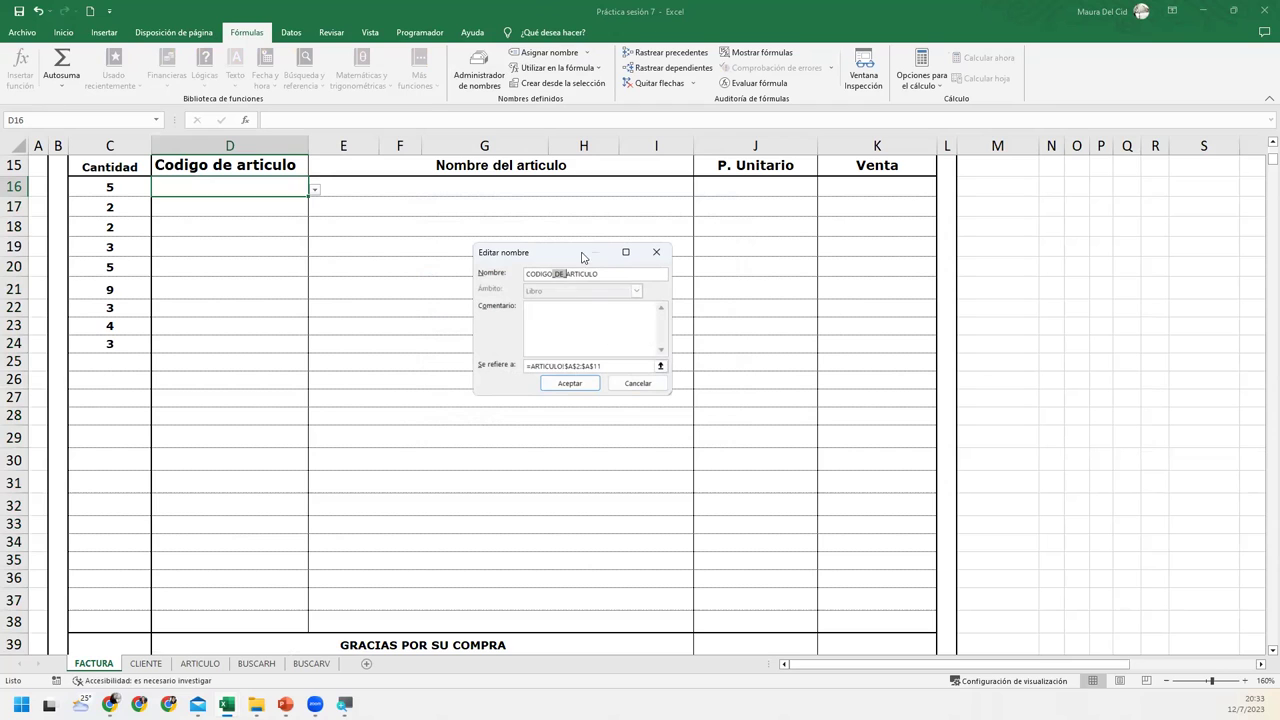
pyautogui.click(654, 256)
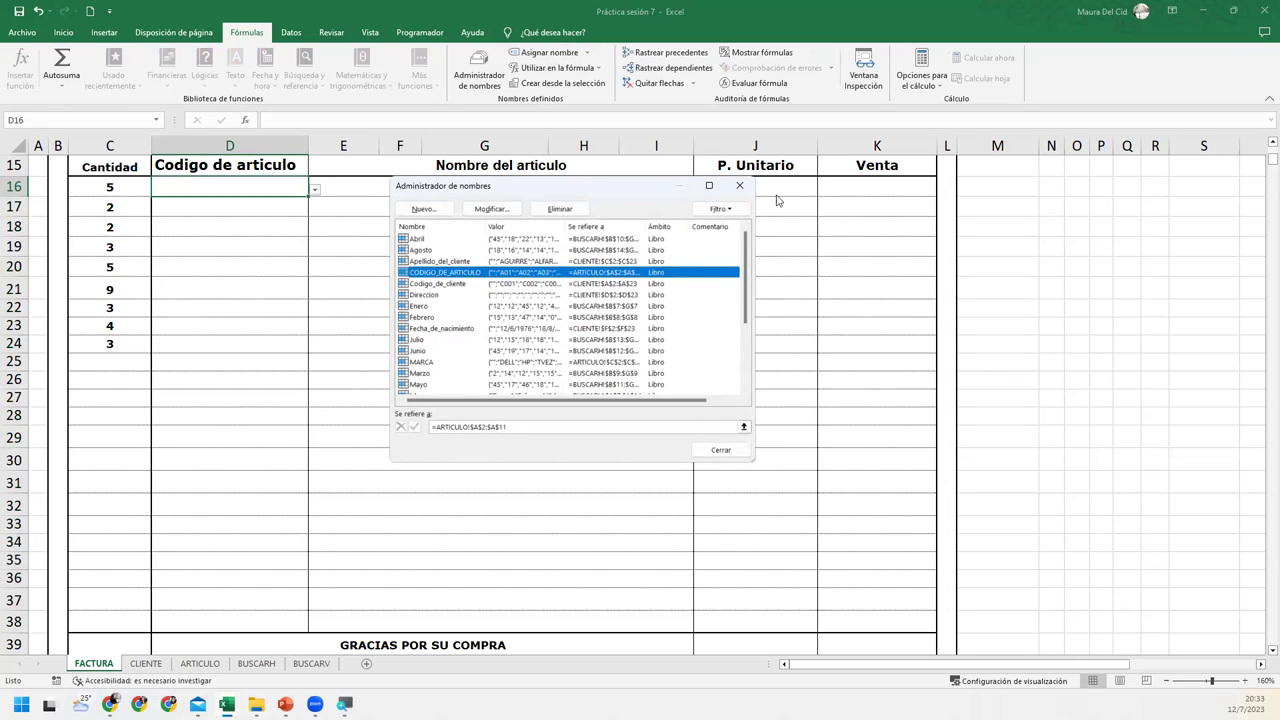
pyautogui.click(739, 185)
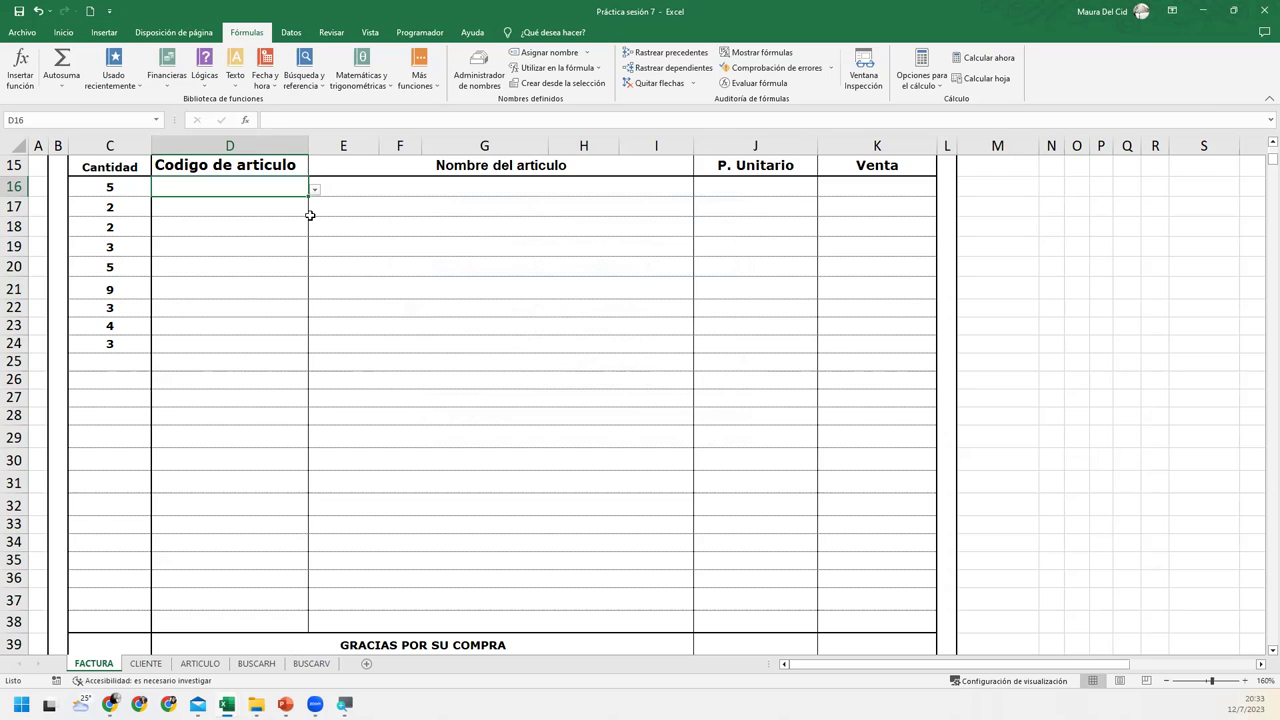
# Step: Pick article code A06 from D16's dropdown, then go to the ARTICULO sheet
pyautogui.click(314, 187)
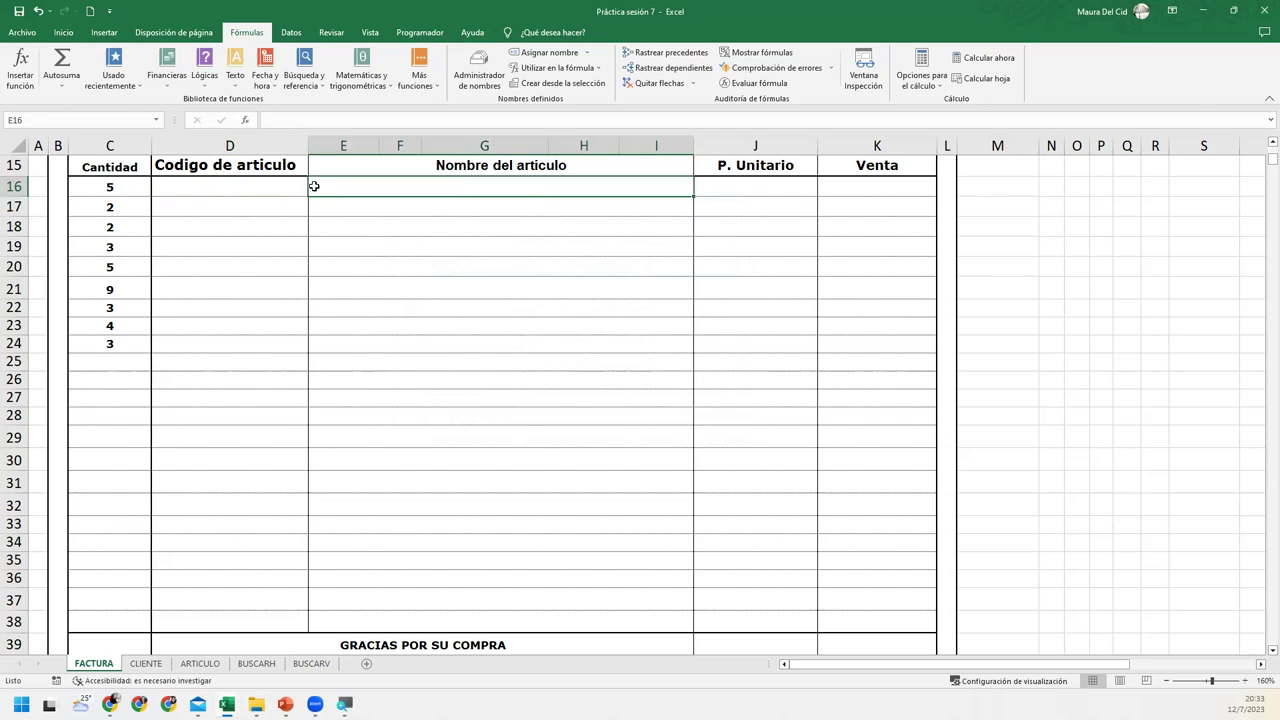
pyautogui.click(280, 187)
pyautogui.click(314, 189)
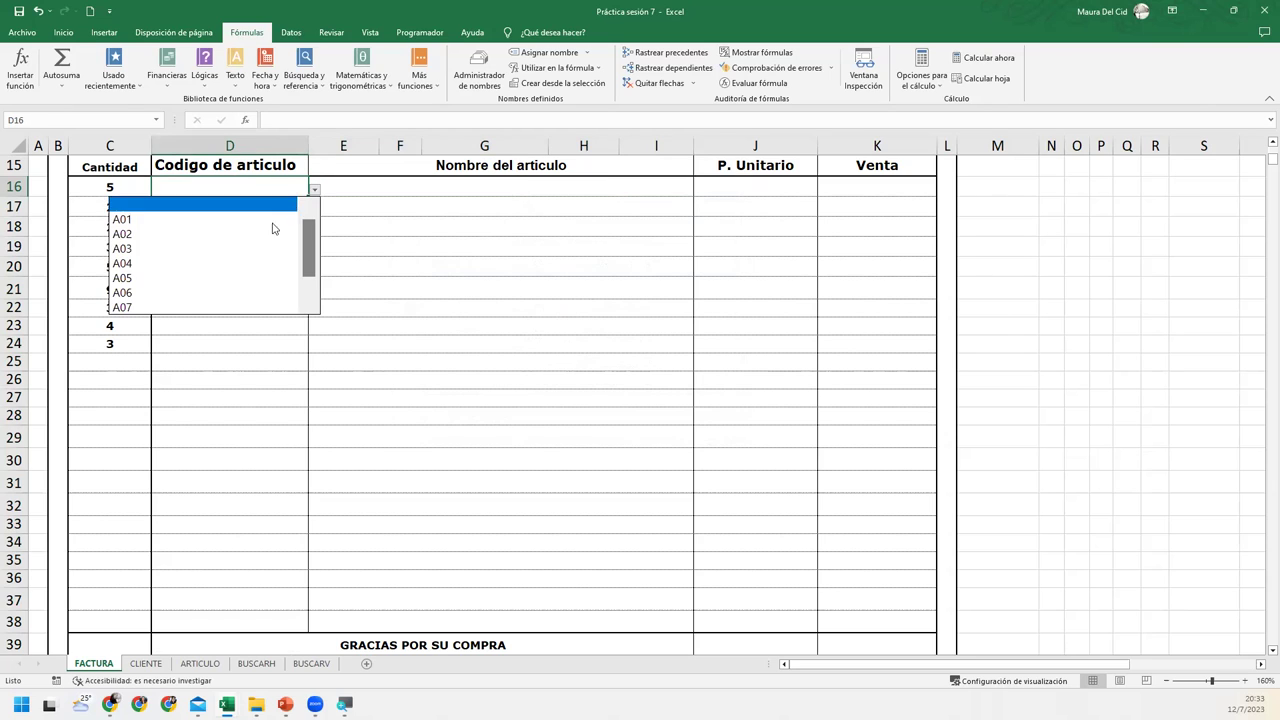
pyautogui.click(261, 293)
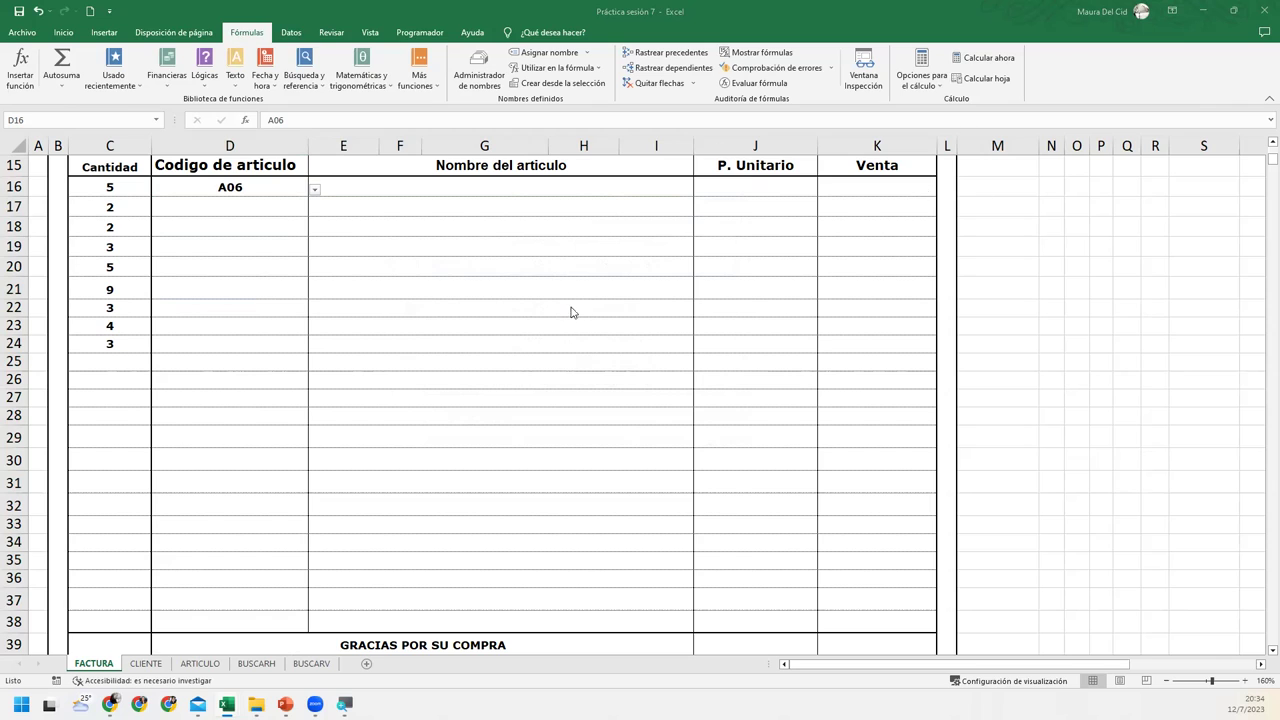
pyautogui.click(480, 182)
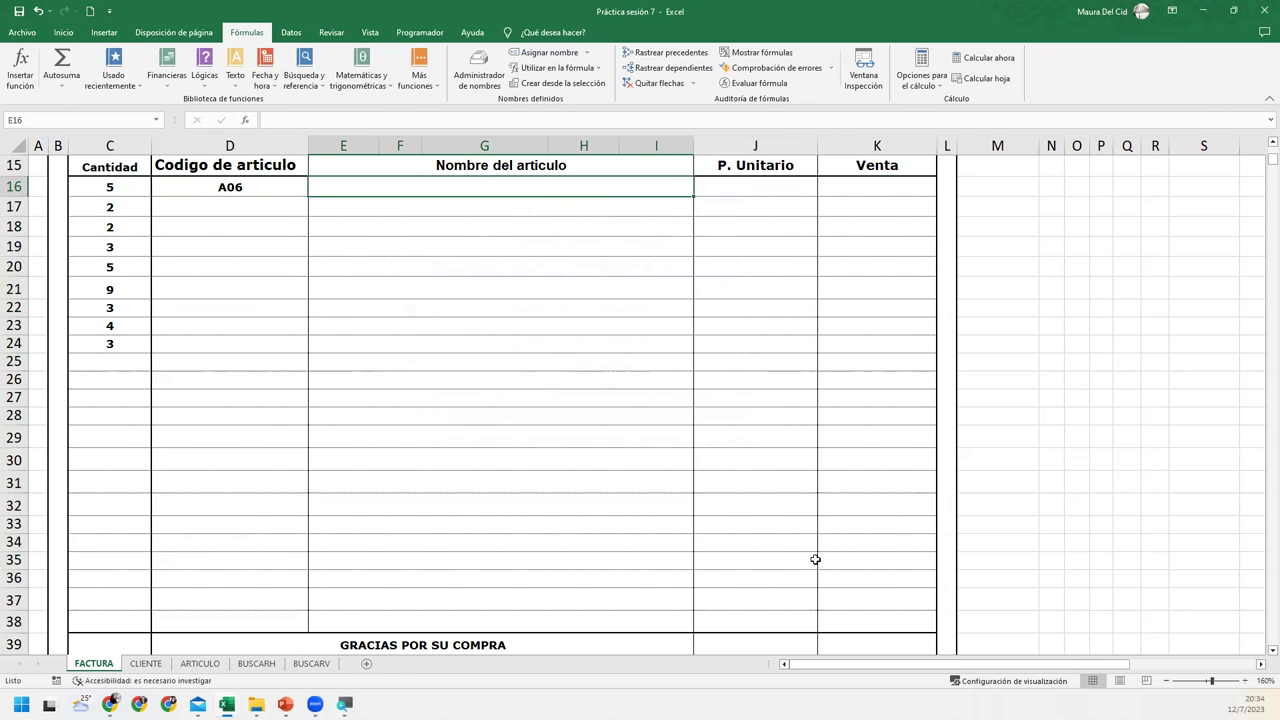
pyautogui.click(199, 663)
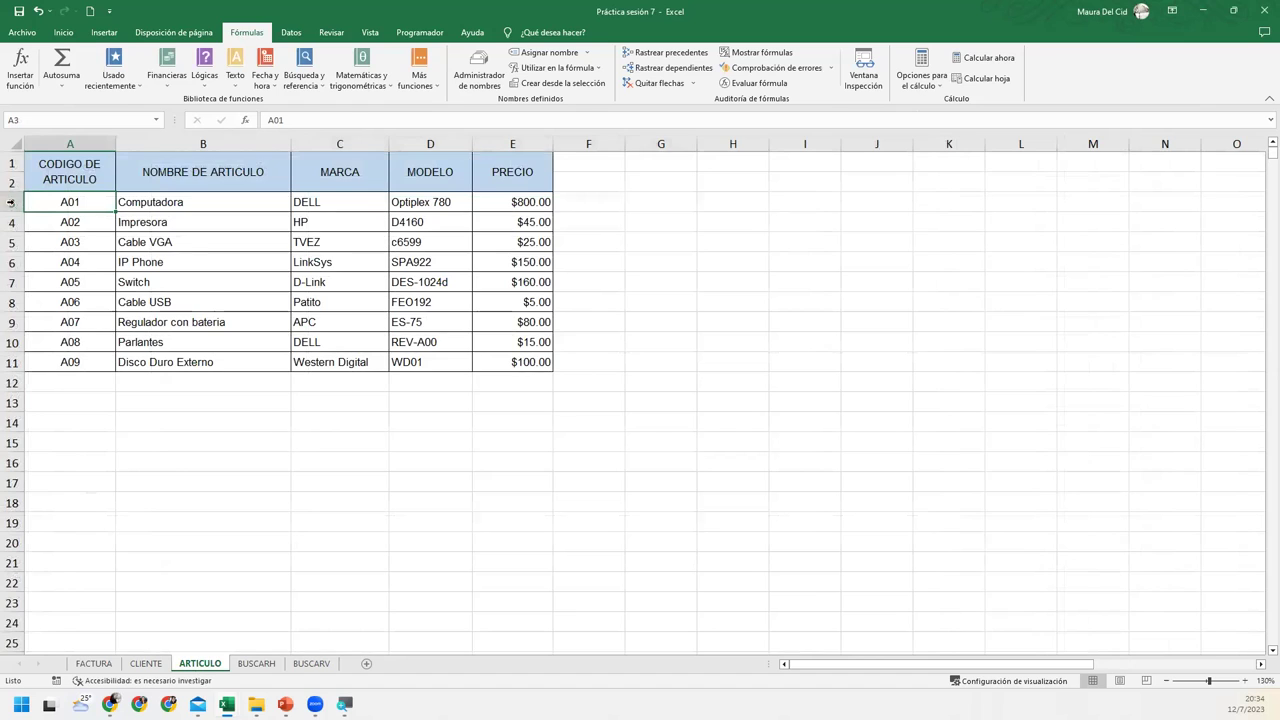
# Step: Select the article table A1:E11 and name it T_ARTICULOS in the Name Box
pyautogui.click(60, 175)
pyautogui.hotkey('shift', 'Down')
pyautogui.hotkey('ctrl', 'shift', 'Right')
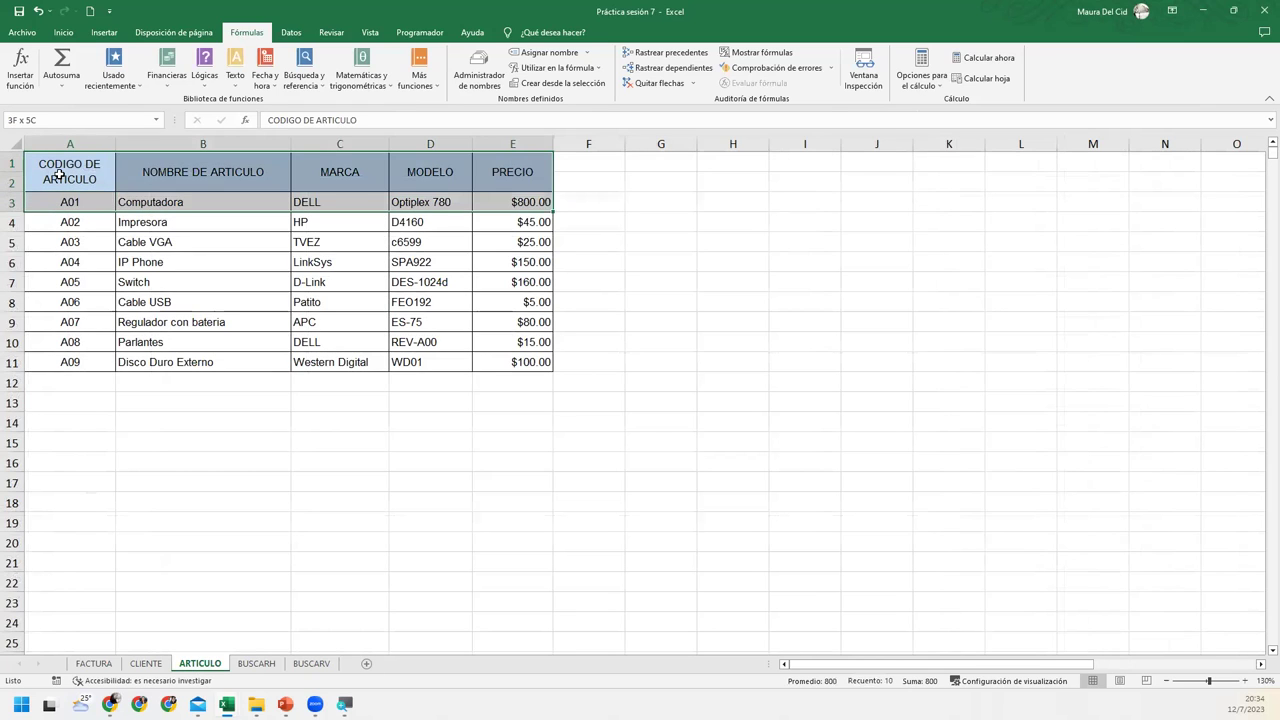
pyautogui.hotkey('ctrl', 'shift', 'Down')
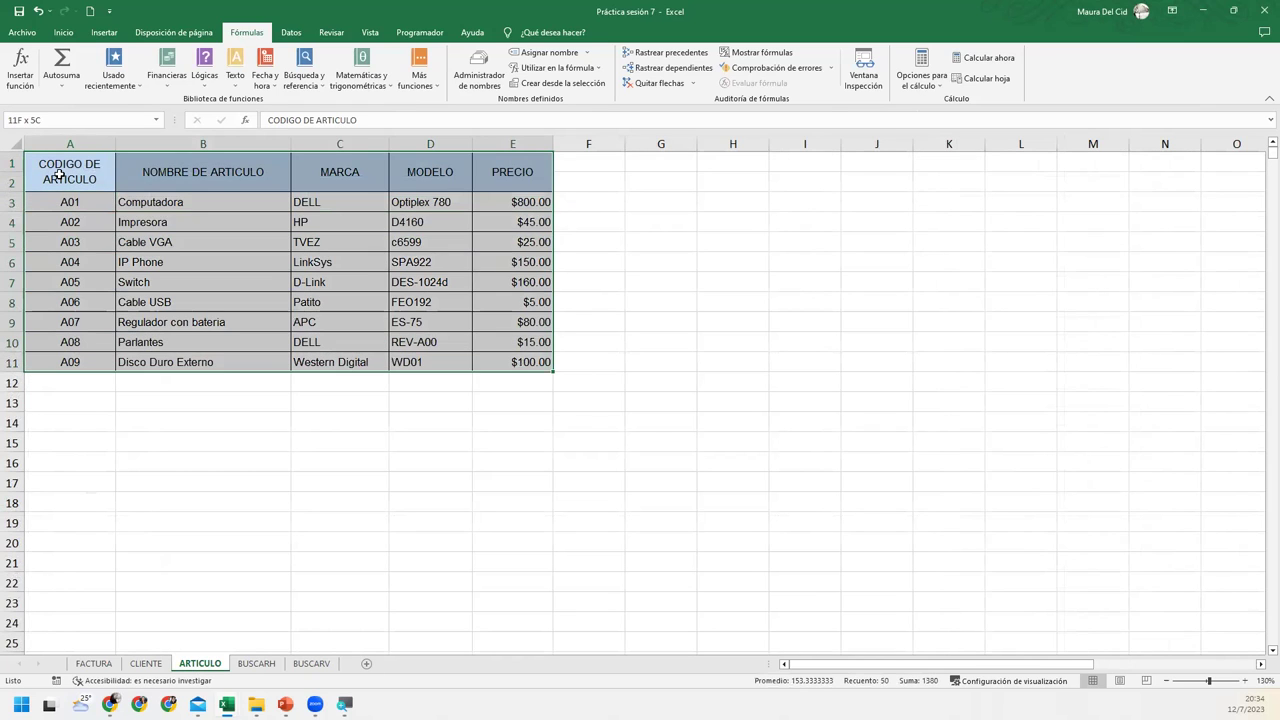
pyautogui.click(50, 124)
pyautogui.write('TARTICULOS')
pyautogui.click(10, 120)
pyautogui.write('_')
pyautogui.press('Return')
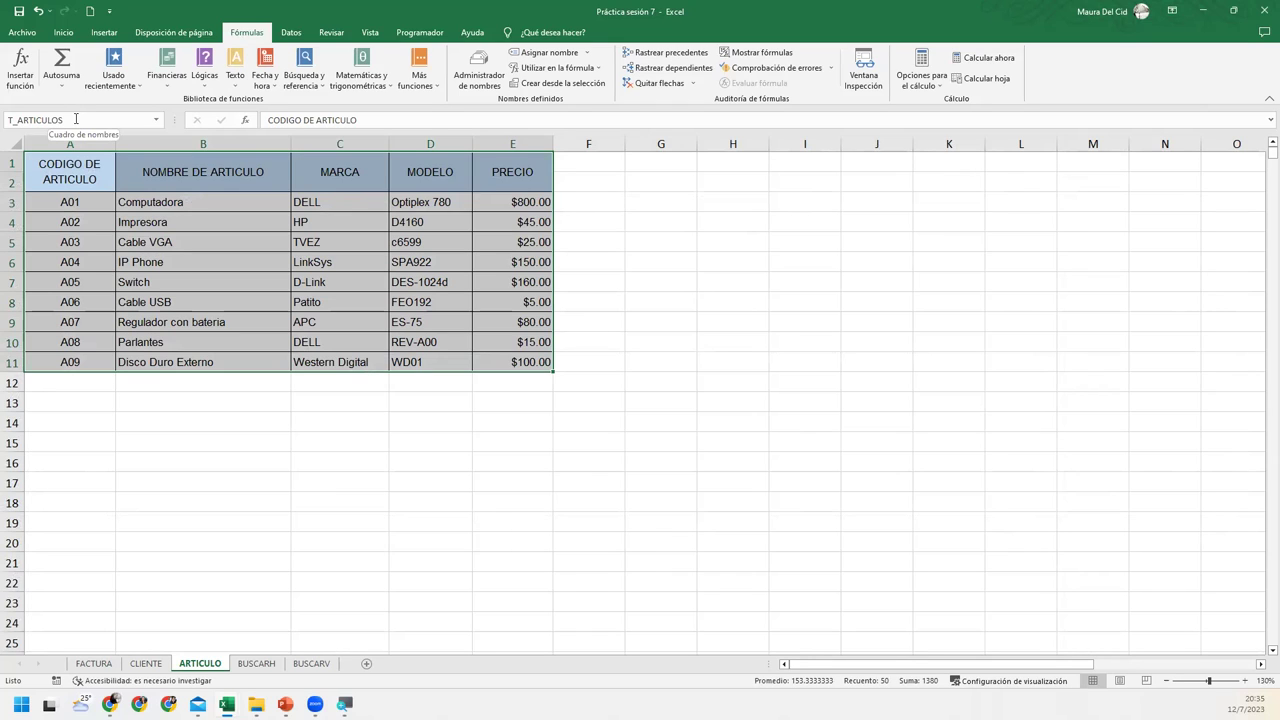
pyautogui.click(75, 119)
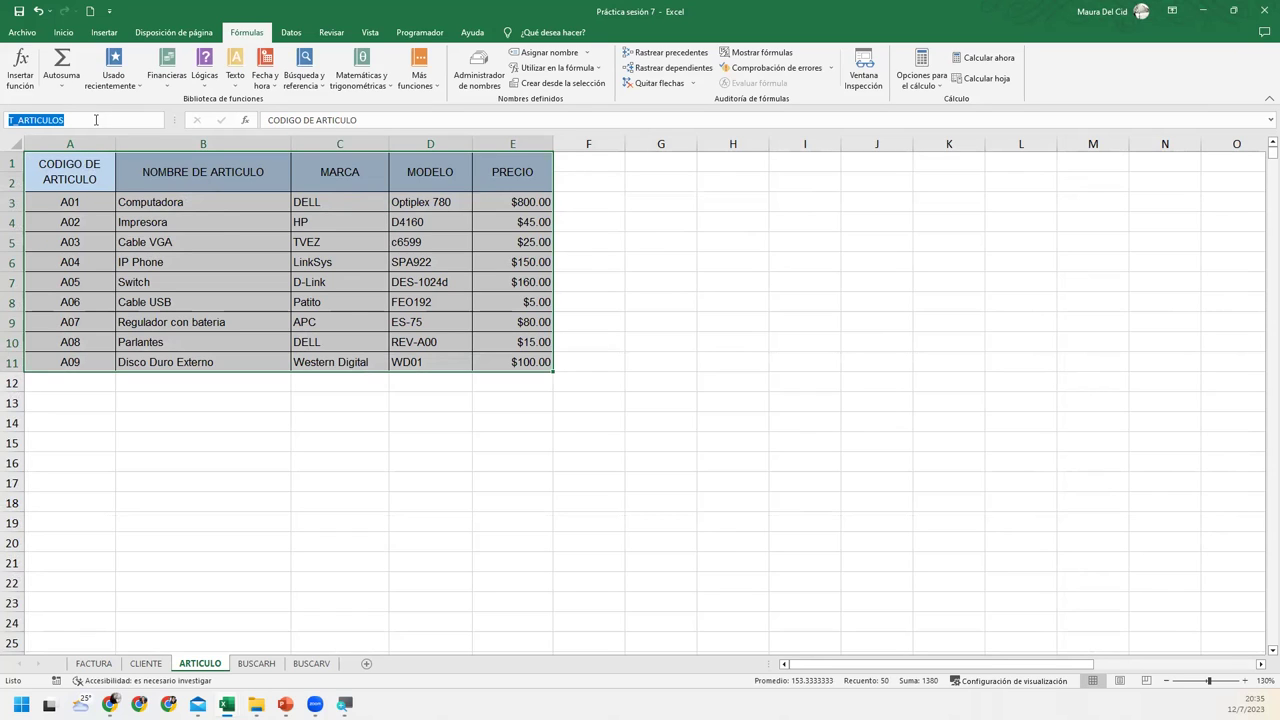
pyautogui.click(553, 56)
pyautogui.click(545, 114)
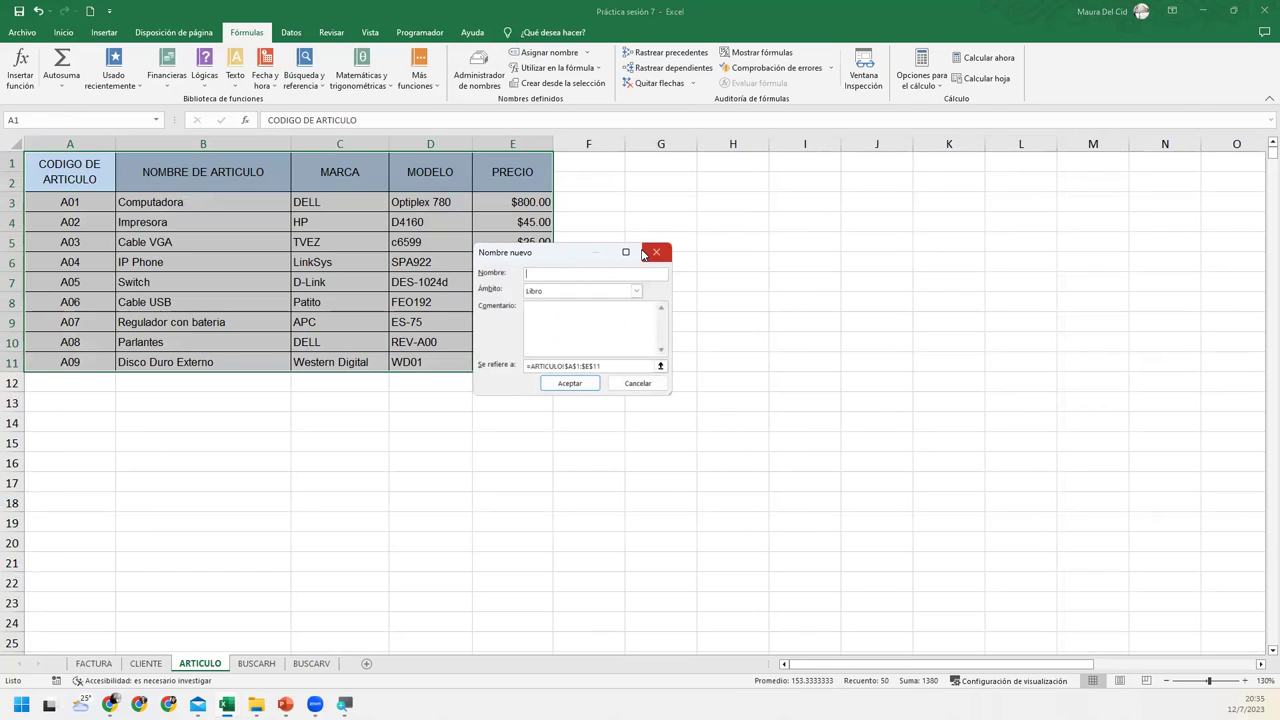
pyautogui.click(652, 251)
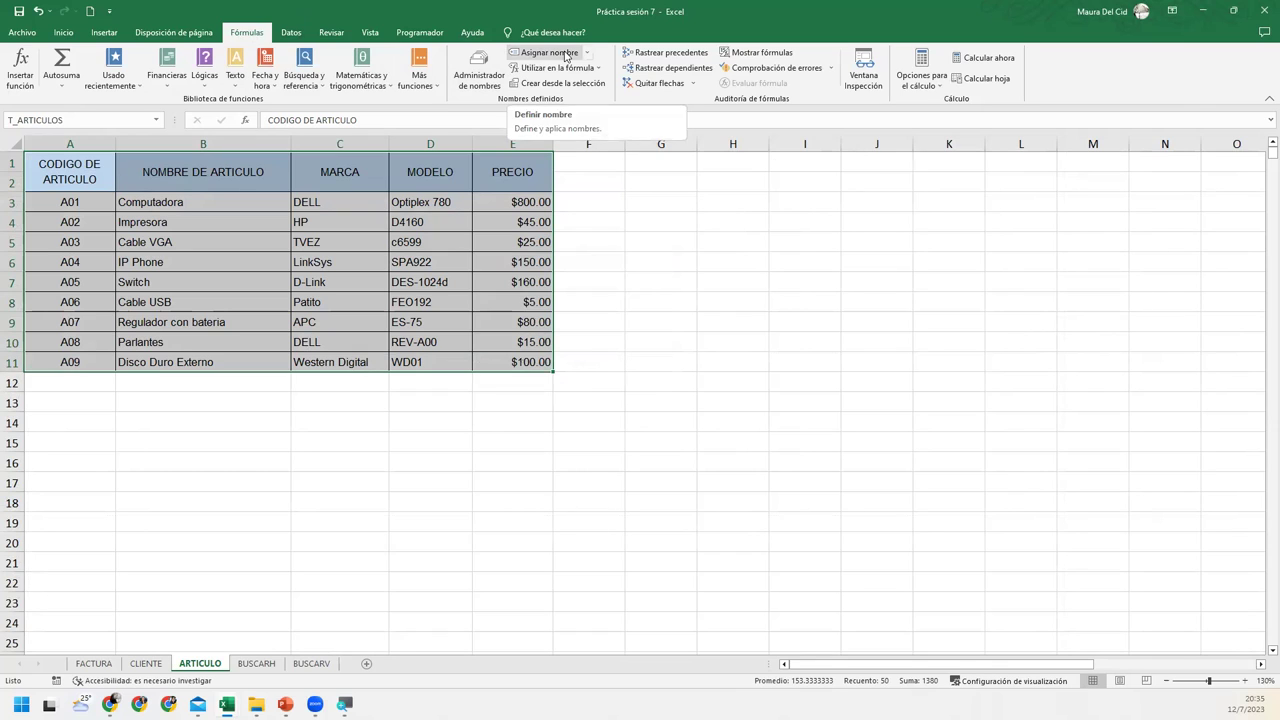
pyautogui.click(565, 55)
pyautogui.click(621, 367)
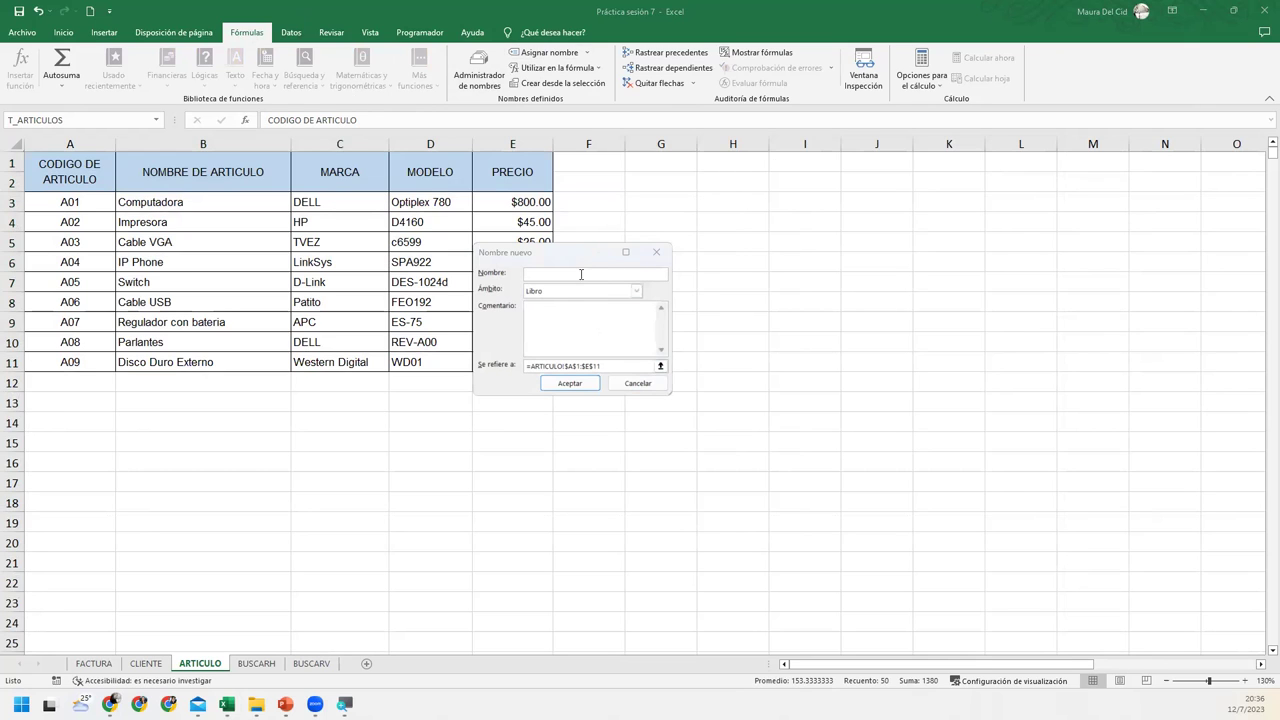
pyautogui.click(658, 254)
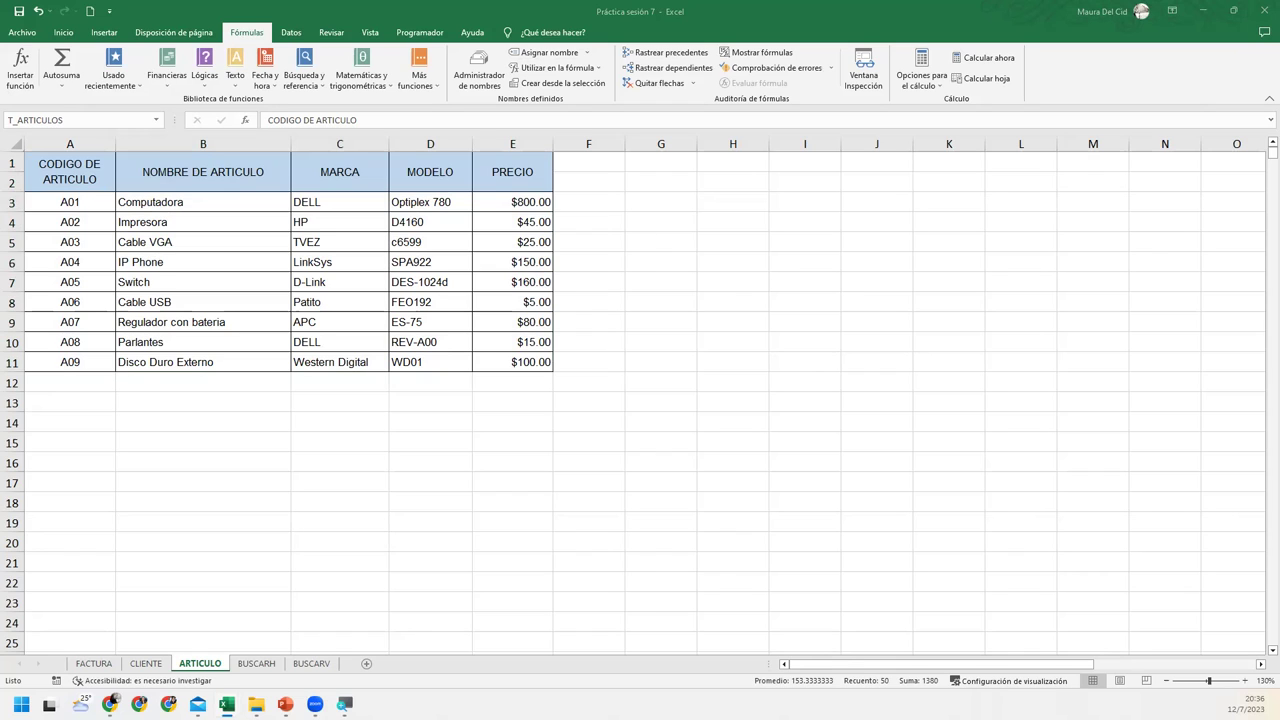
# Step: Review the ARTICULO table's columns A to E: code, name, brand, model and price
pyautogui.click(148, 664)
pyautogui.click(88, 664)
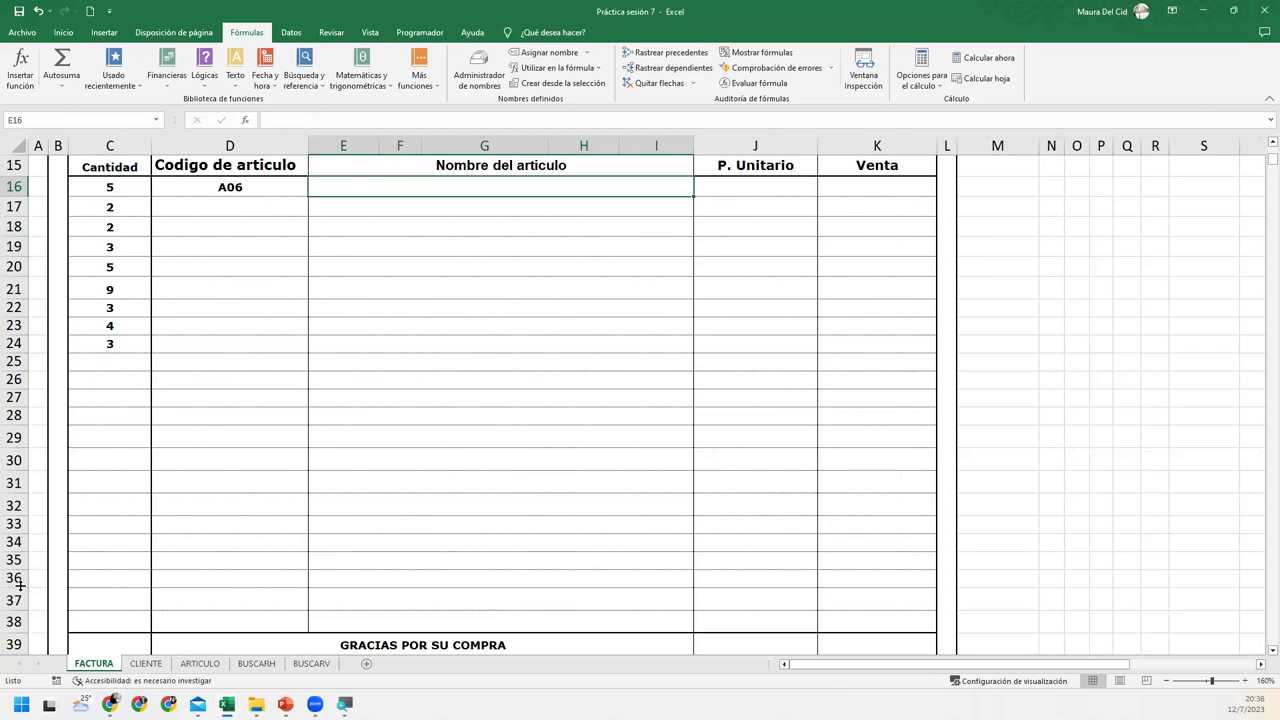
pyautogui.click(205, 665)
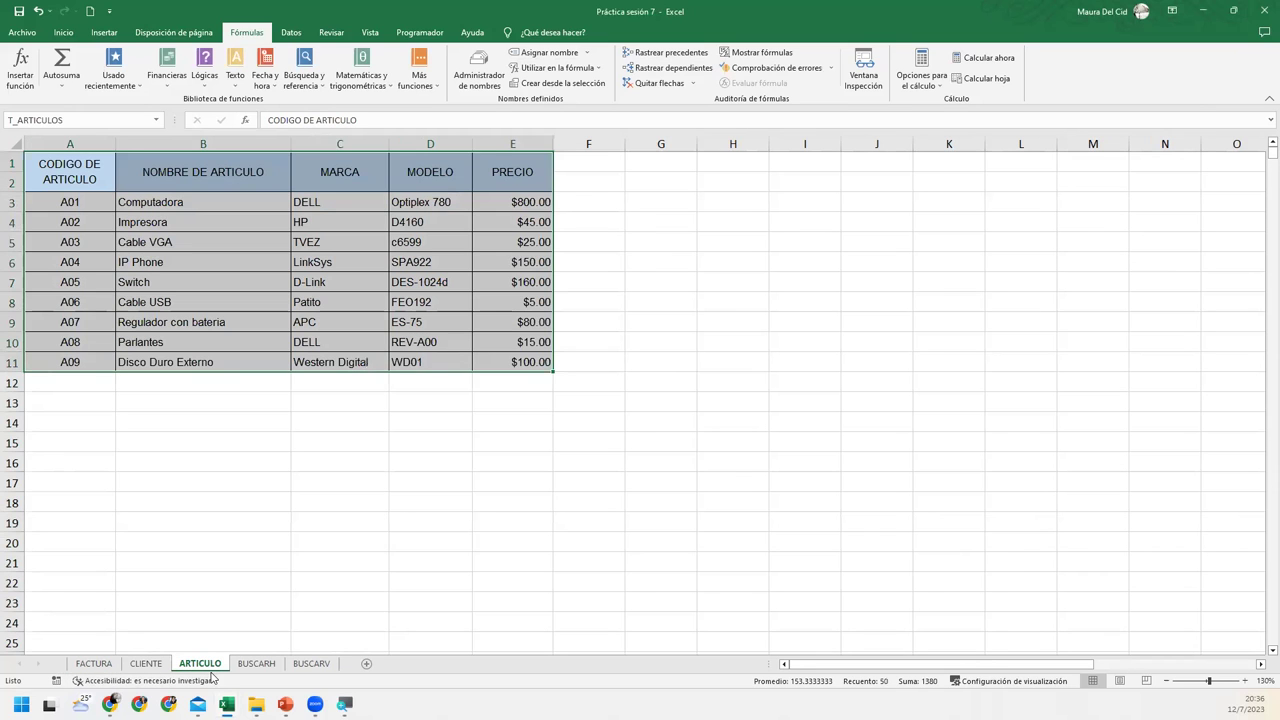
pyautogui.click(57, 146)
pyautogui.moveTo(57, 146); pyautogui.dragTo(213, 143)
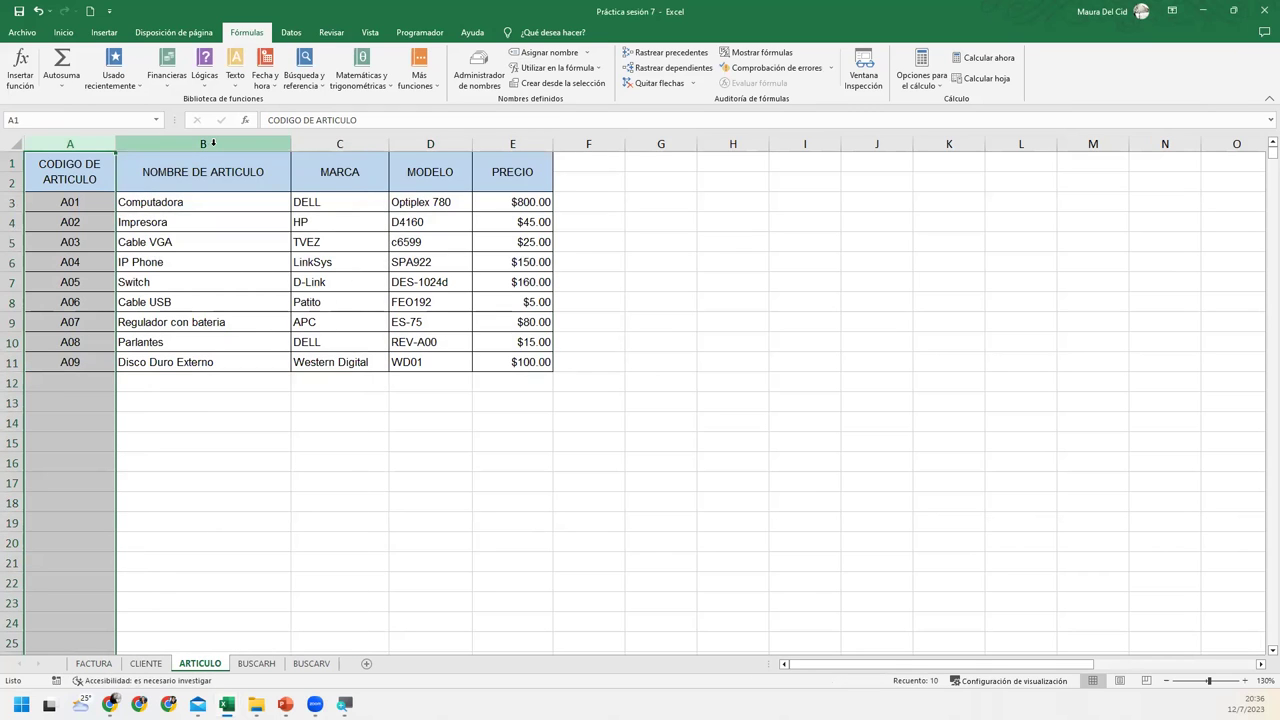
pyautogui.click(213, 143)
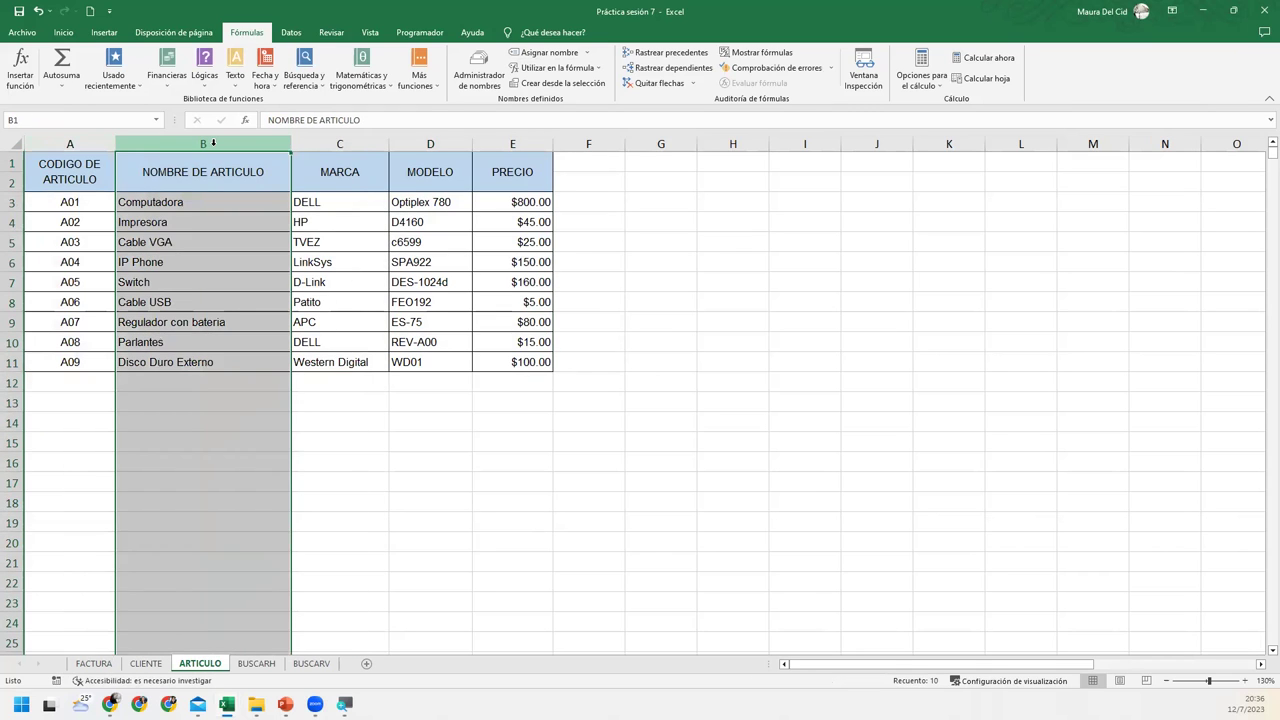
pyautogui.click(379, 141)
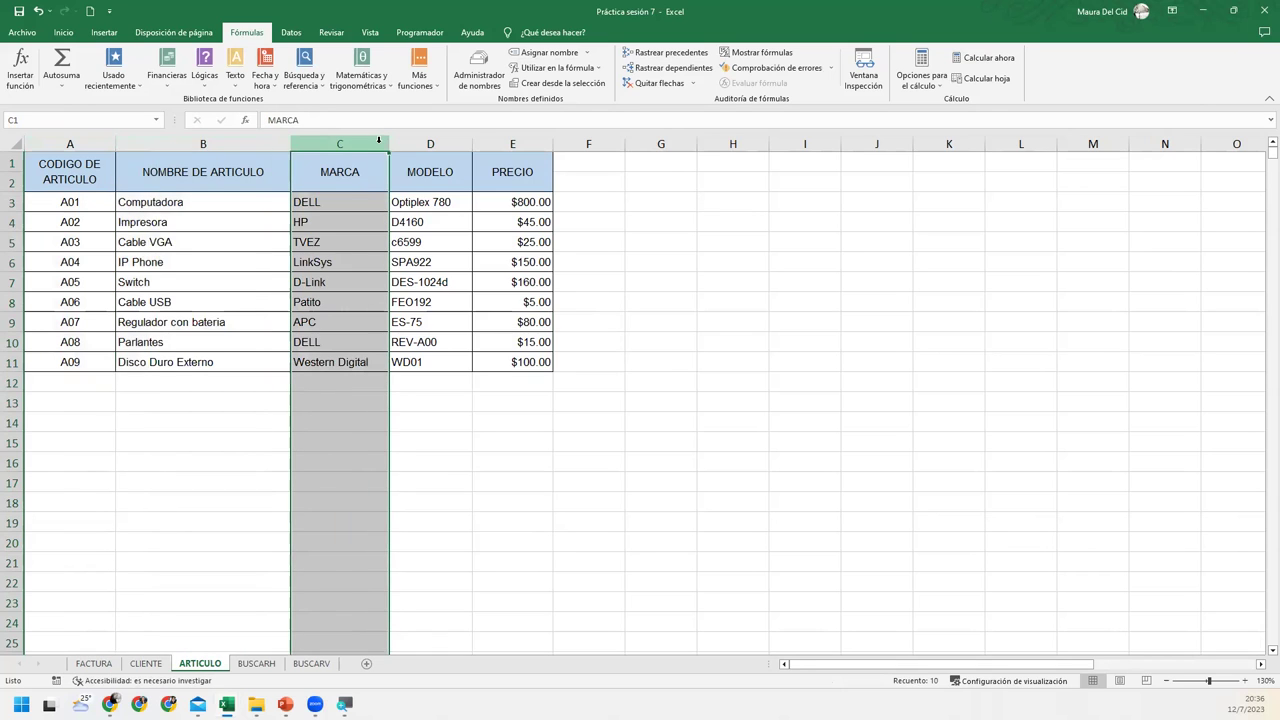
pyautogui.click(440, 141)
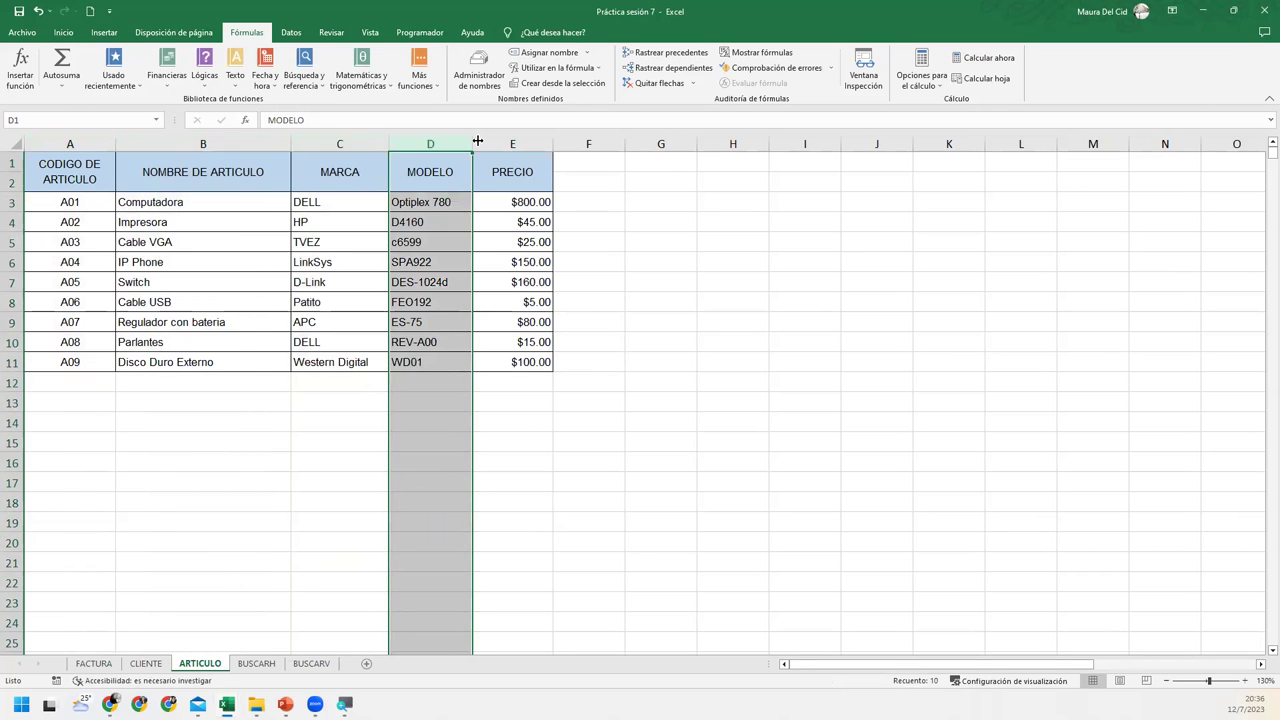
pyautogui.click(491, 137)
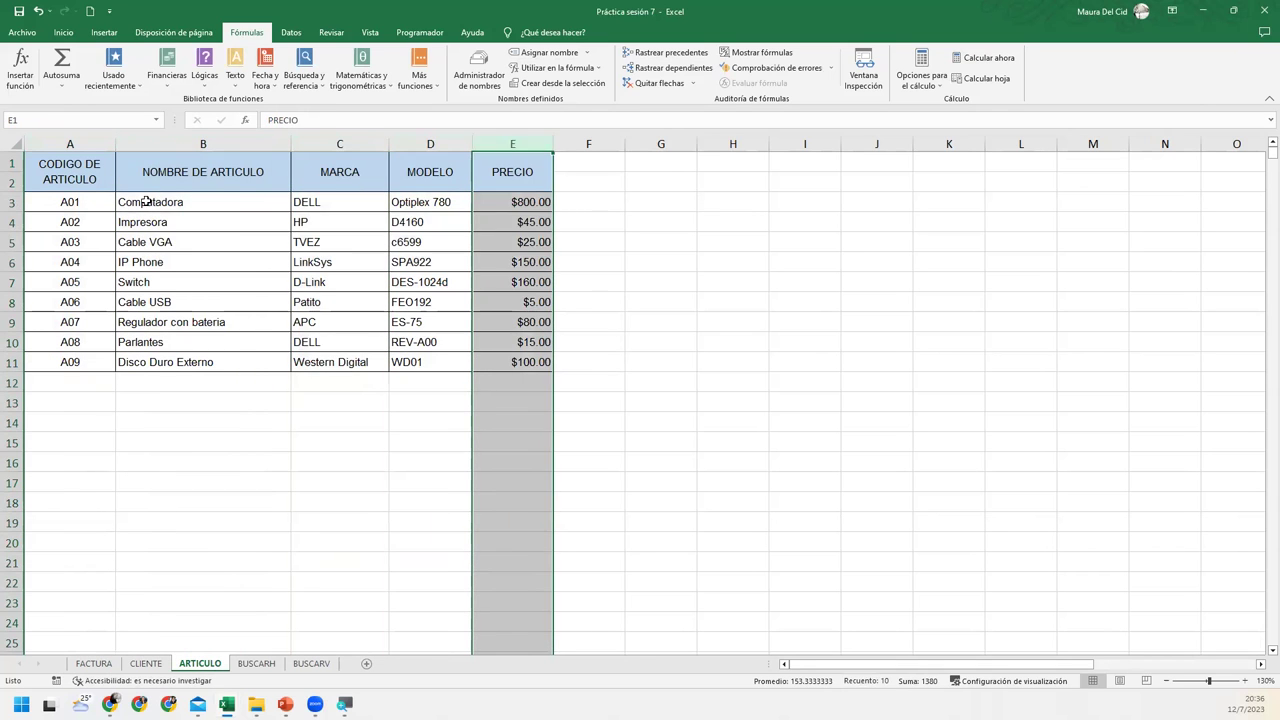
# Step: Glance at the CLIENTE sheet's client codes, then return to the FACTURA invoice
pyautogui.click(145, 663)
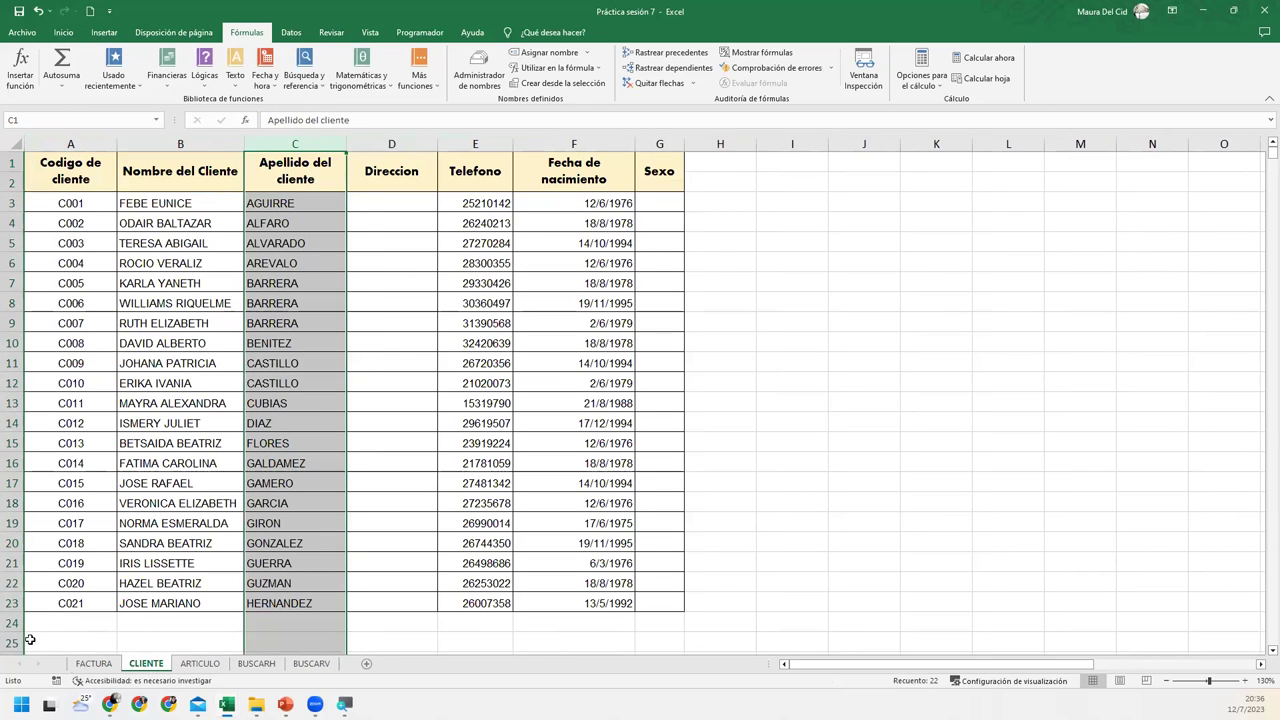
pyautogui.click(303, 208)
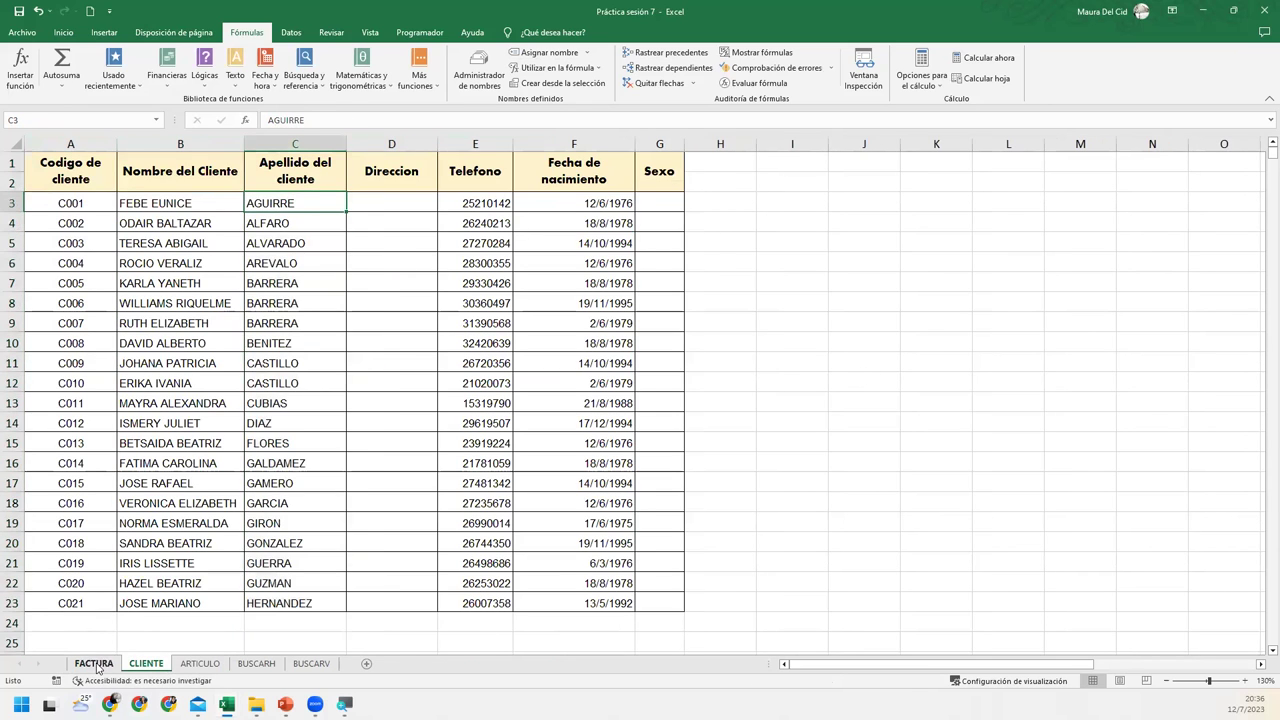
pyautogui.click(97, 665)
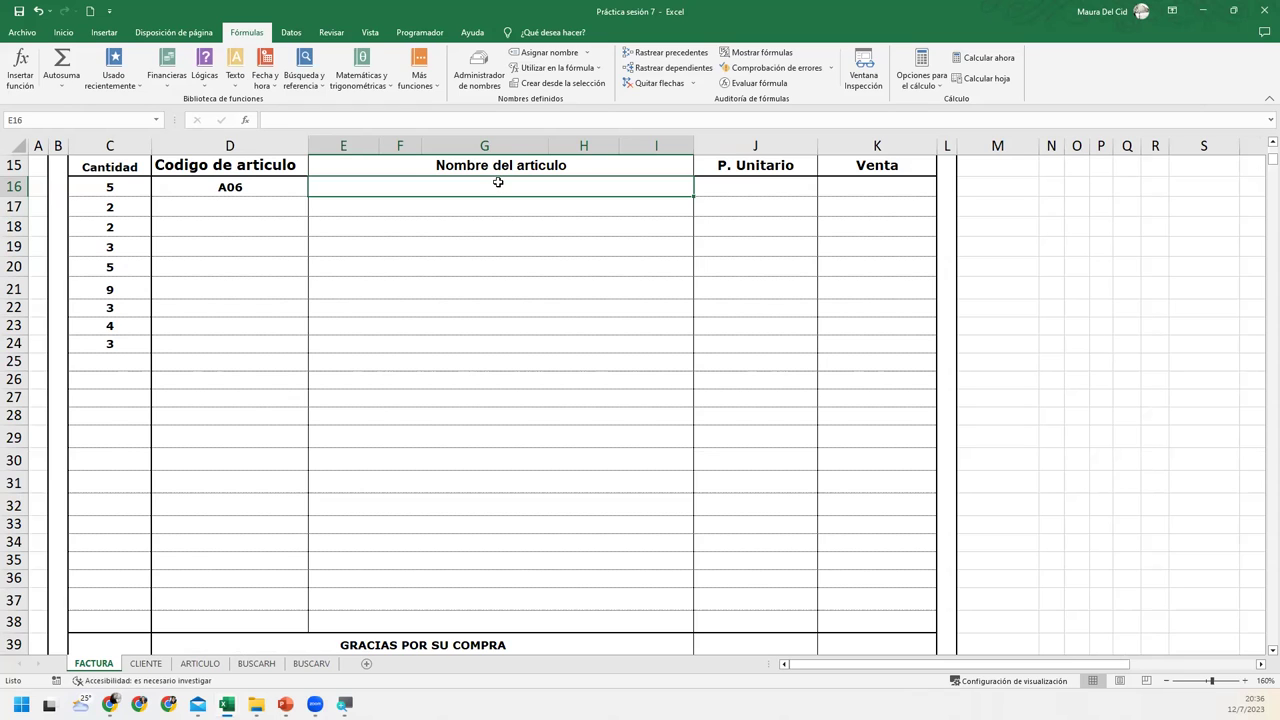
# Step: Enter =BUSCARV(D16;T_ARTICULOS;2;0) in E16 so it shows Cable USB for code A06
pyautogui.write('=BUSCAR')
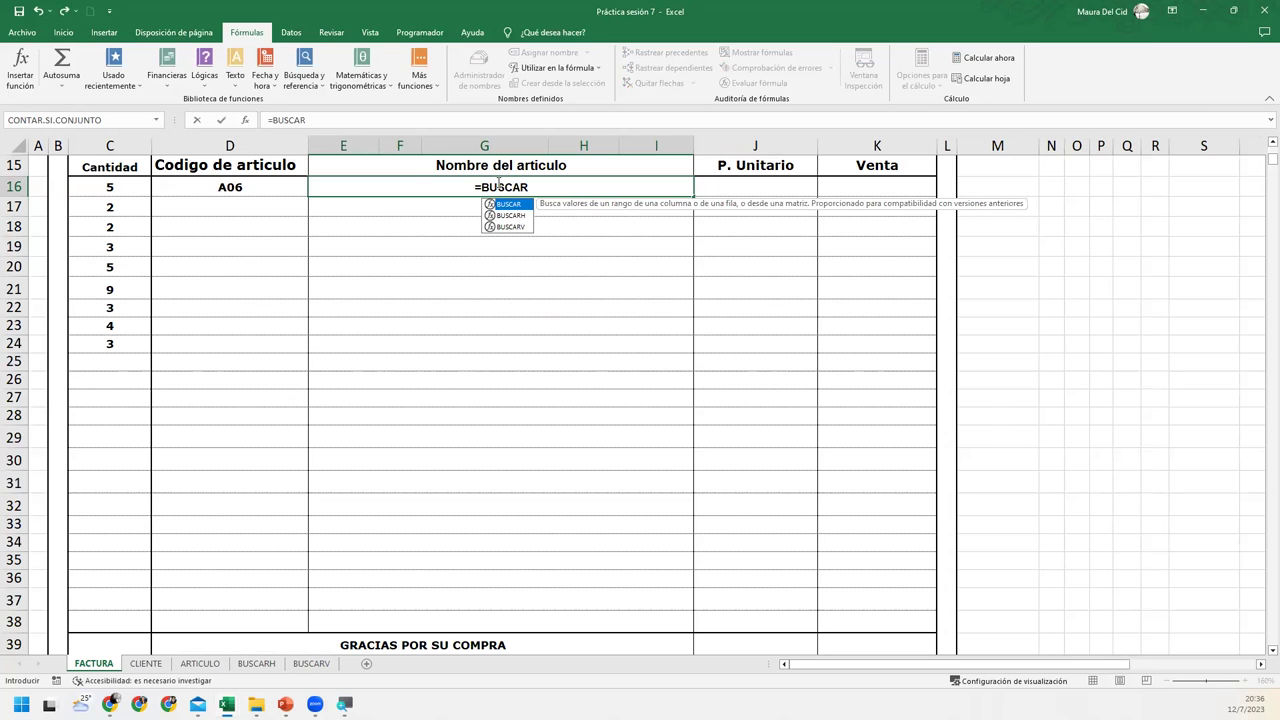
pyautogui.press('Down')
pyautogui.press('Down')
pyautogui.press('Tab')
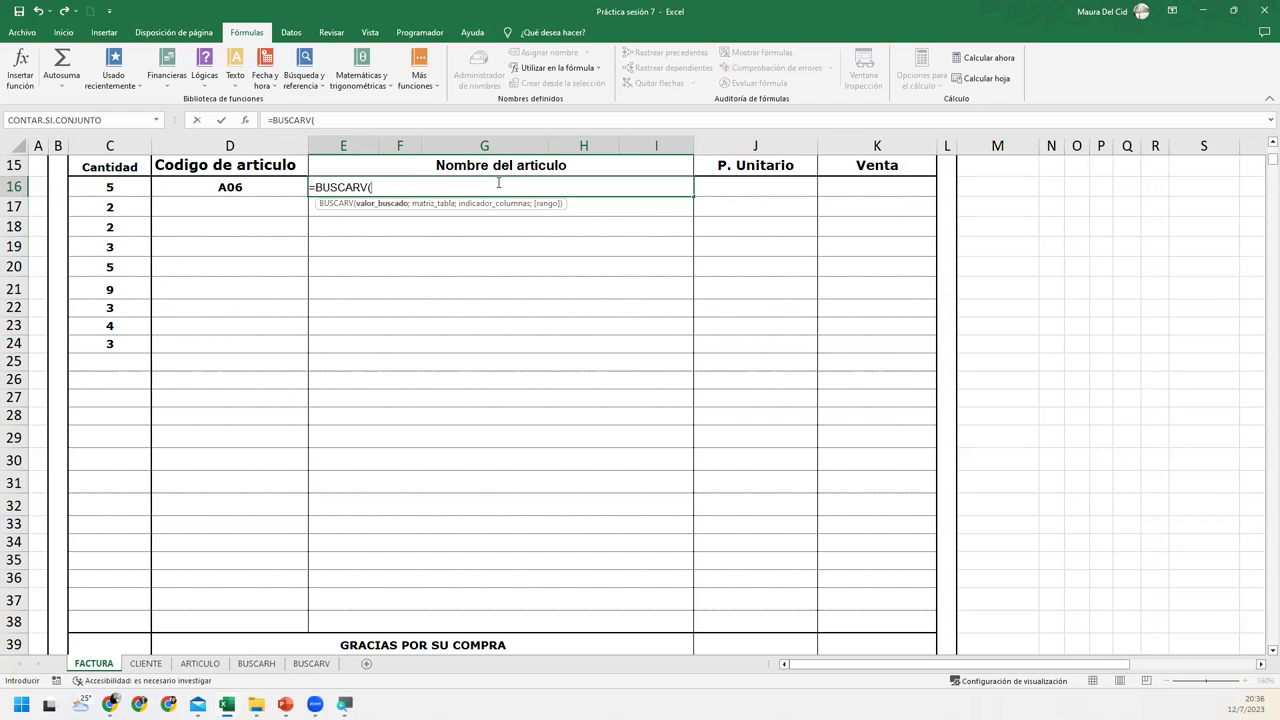
pyautogui.click(213, 184)
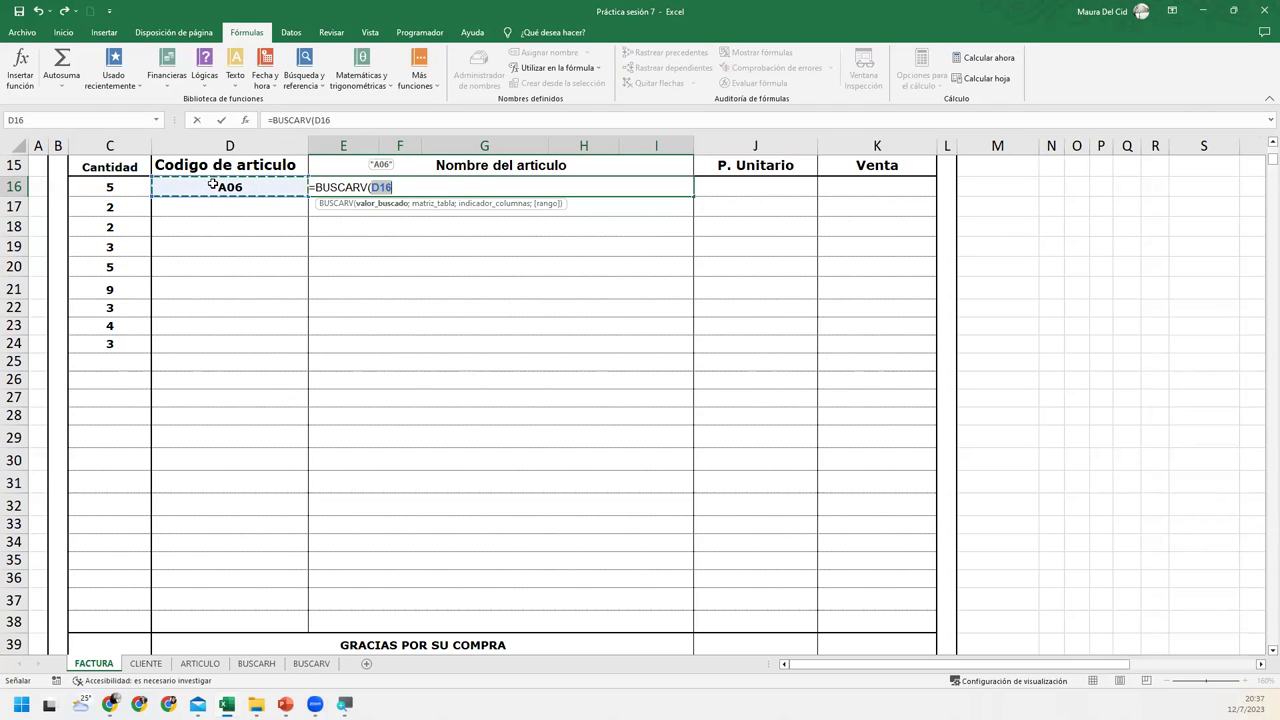
pyautogui.write(';')
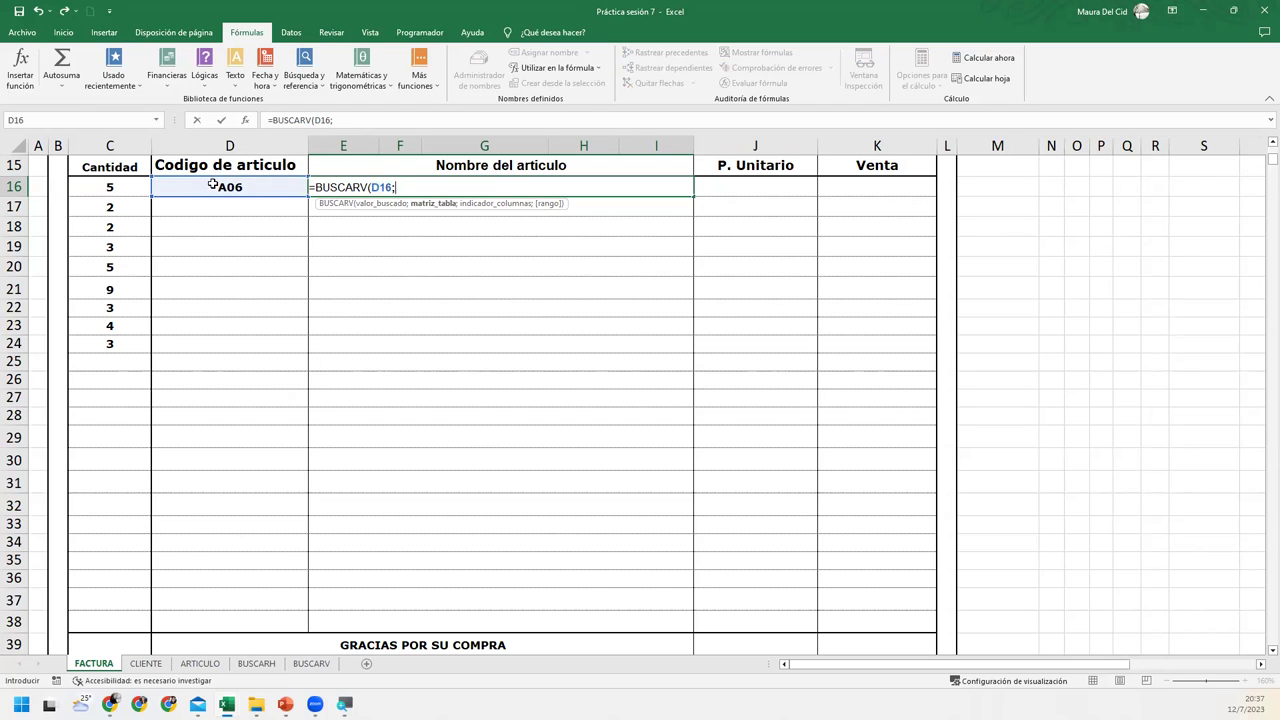
pyautogui.write('T_AR')
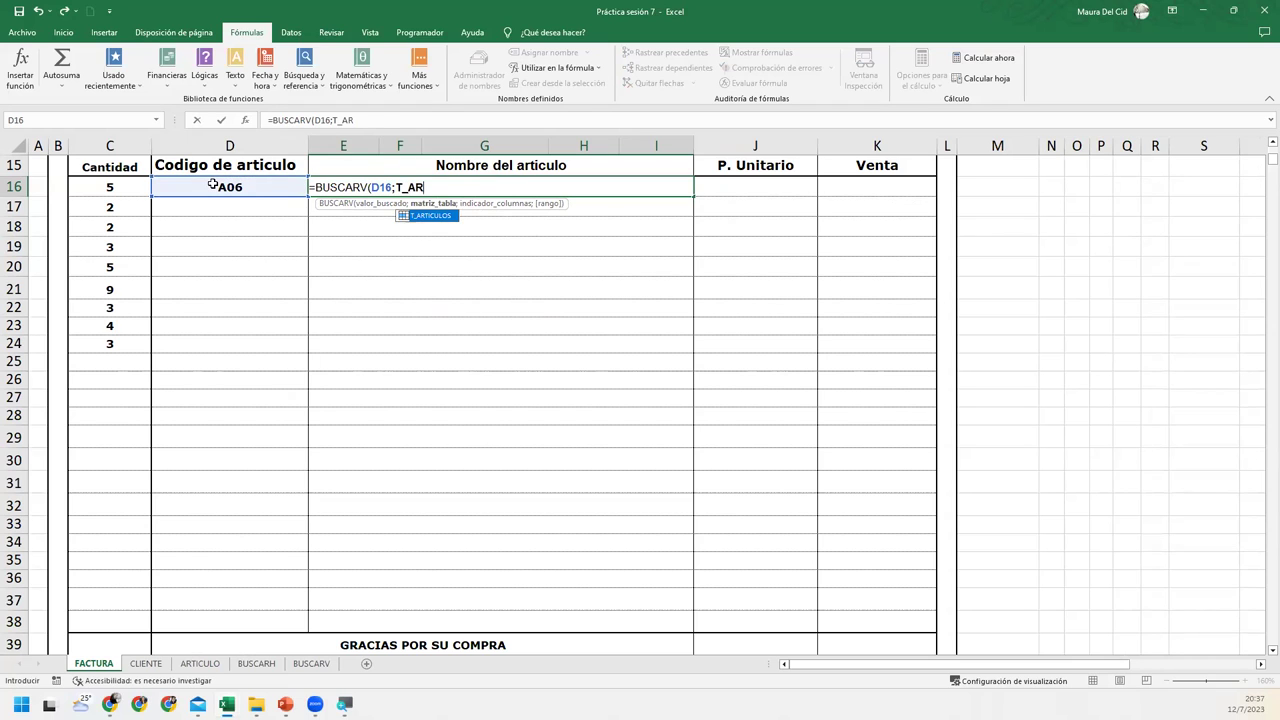
pyautogui.press('Tab')
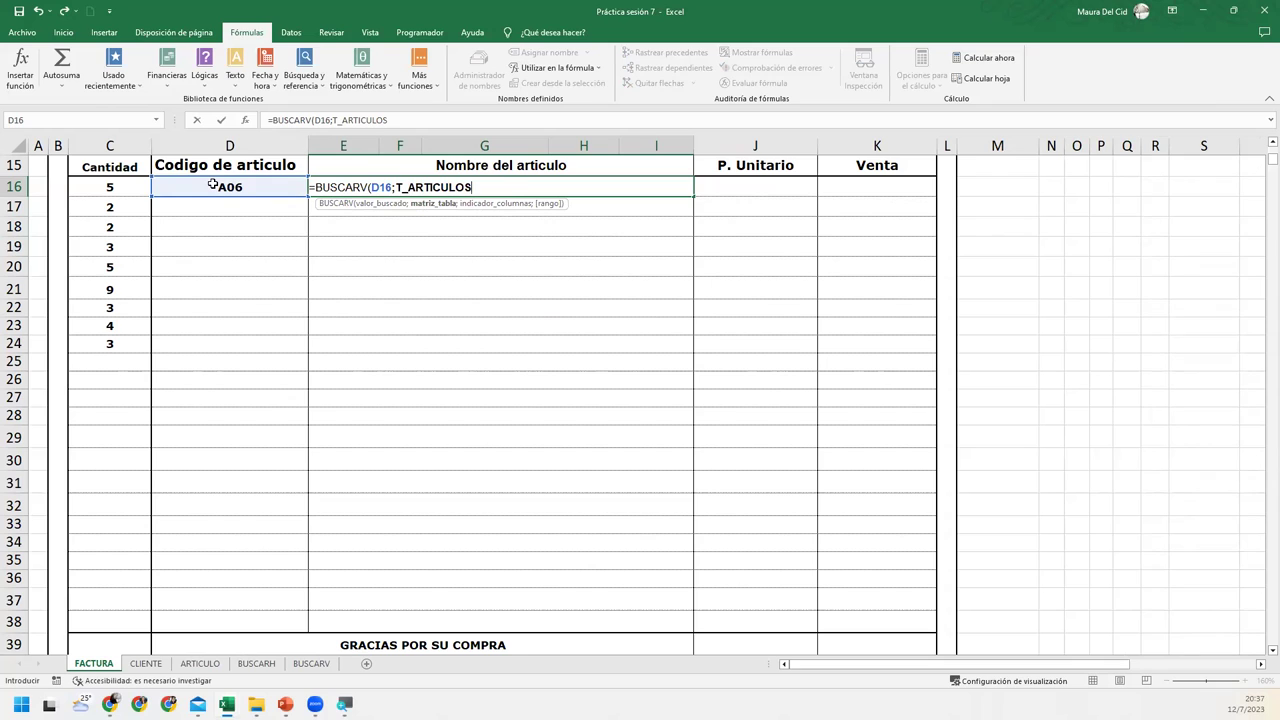
pyautogui.write(';')
pyautogui.write('2')
pyautogui.write(';0)')
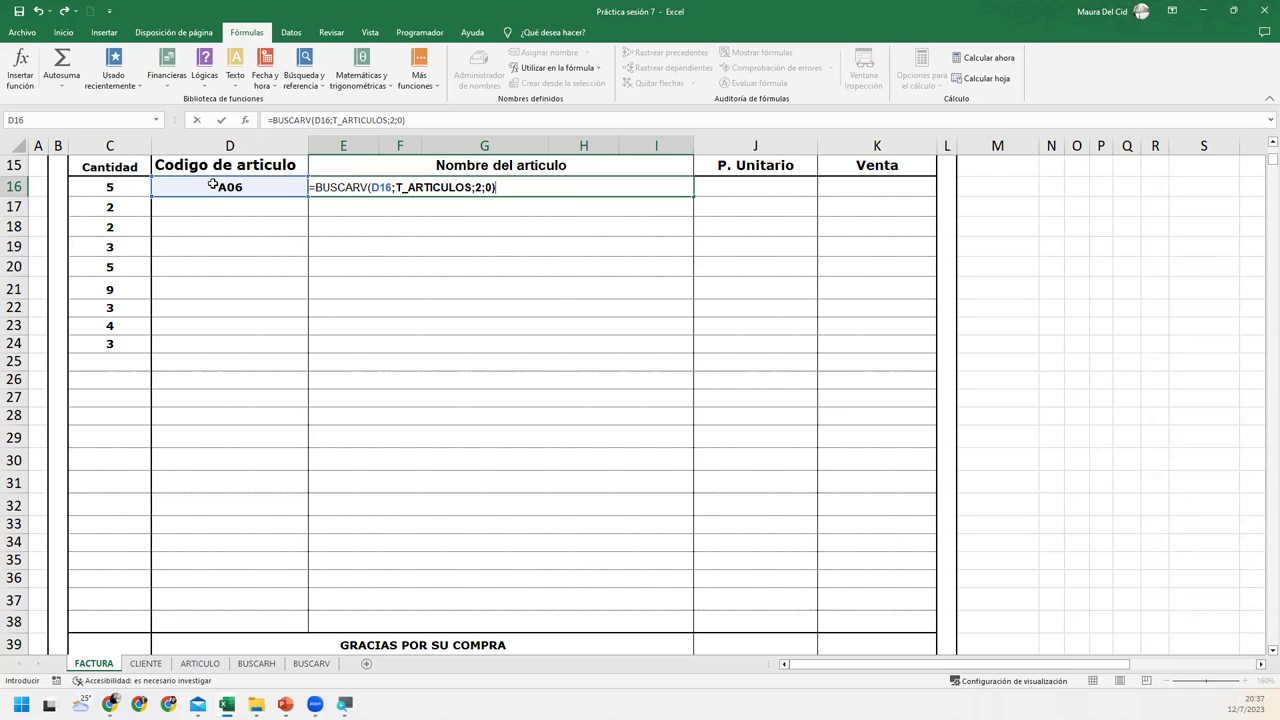
pyautogui.press('Return')
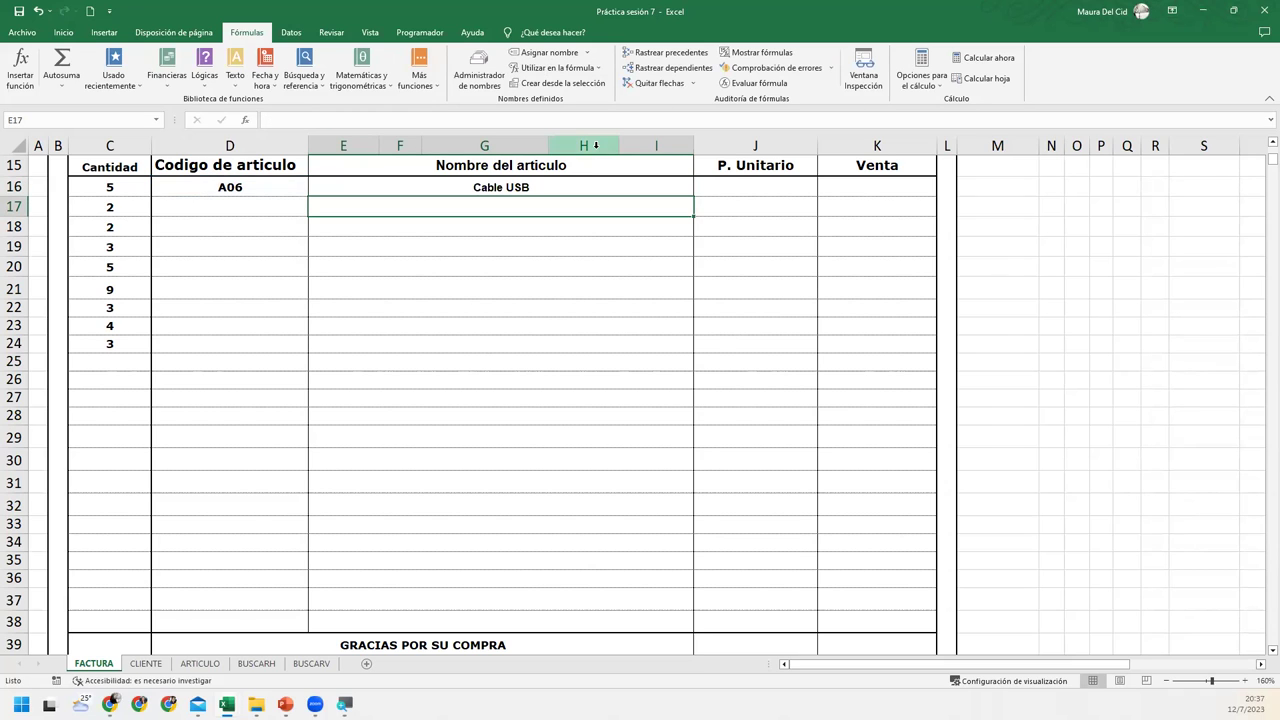
# Step: Replace article code A06 in D16 with A10 and see E16's BUSCARV return #N/D
pyautogui.click(491, 186)
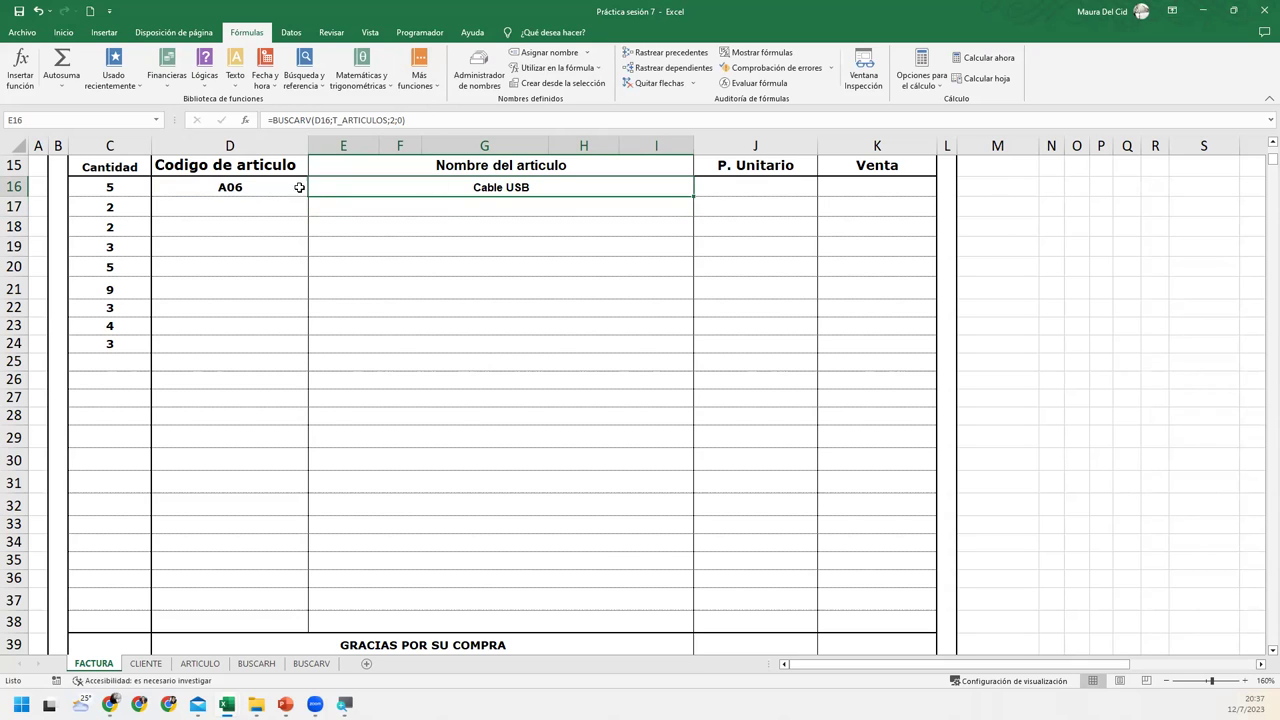
pyautogui.click(288, 186)
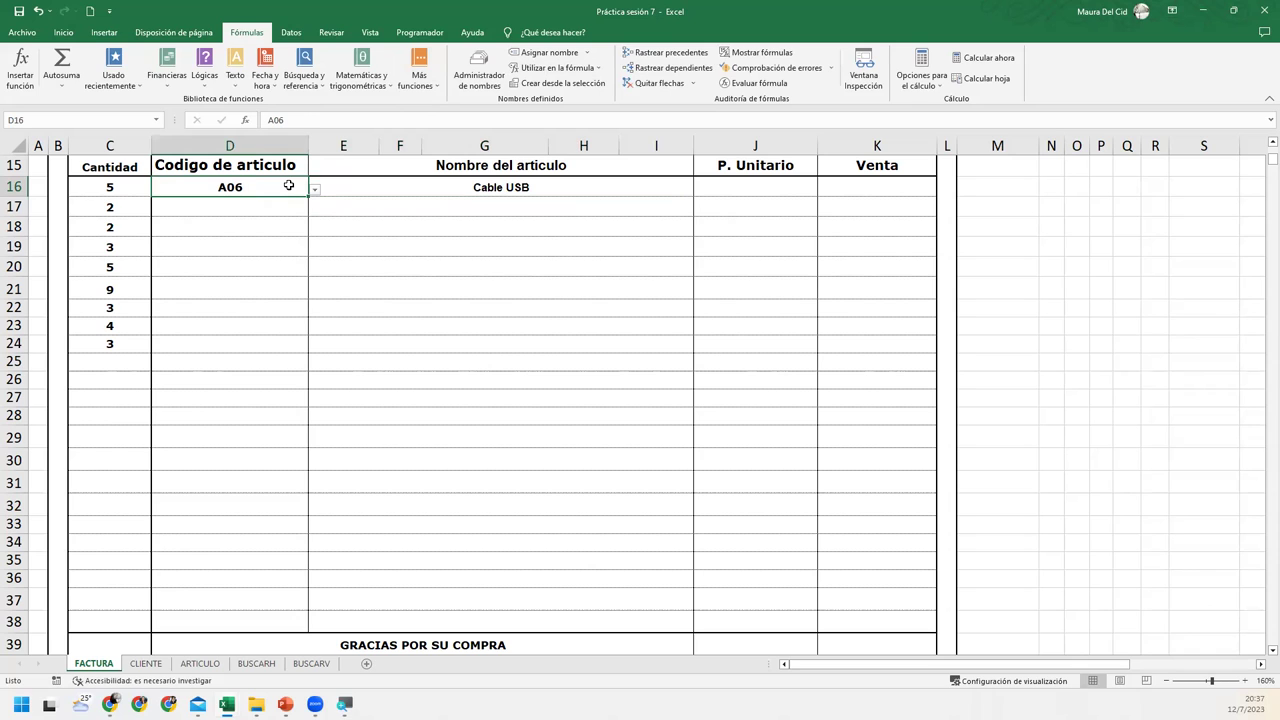
pyautogui.doubleClick(288, 186)
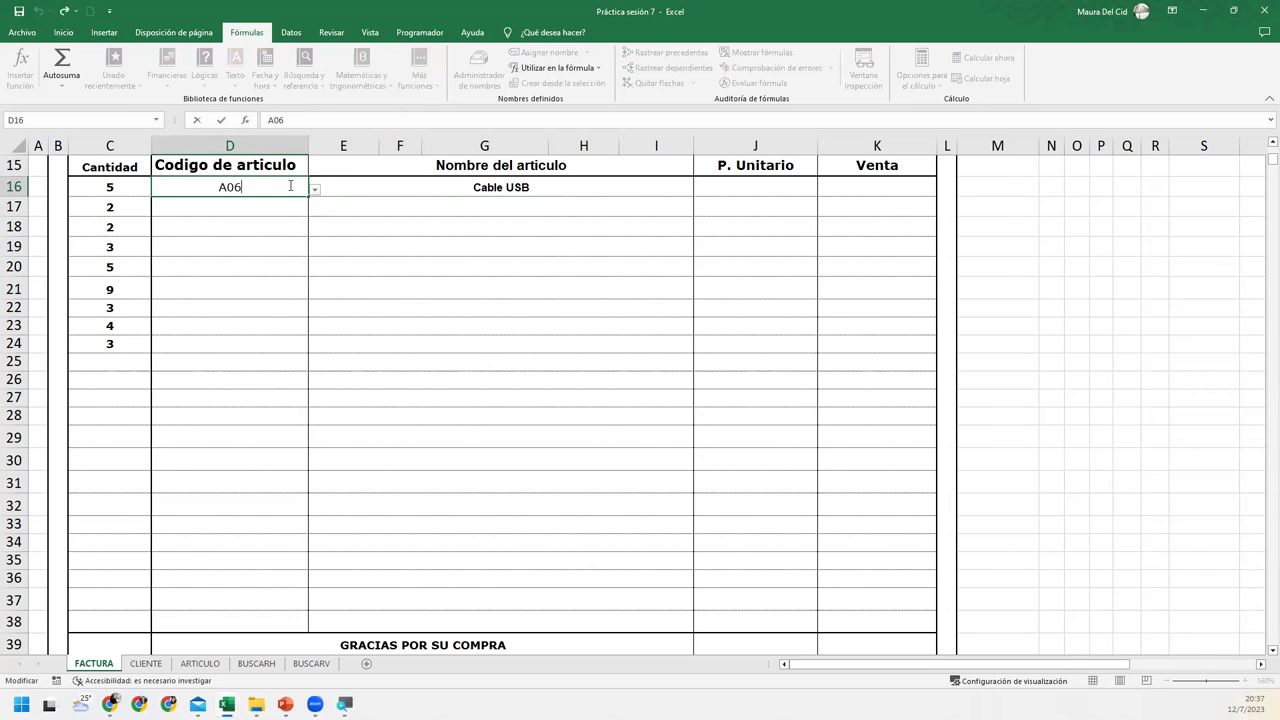
pyautogui.press('BackSpace')
pyautogui.press('BackSpace')
pyautogui.write('10')
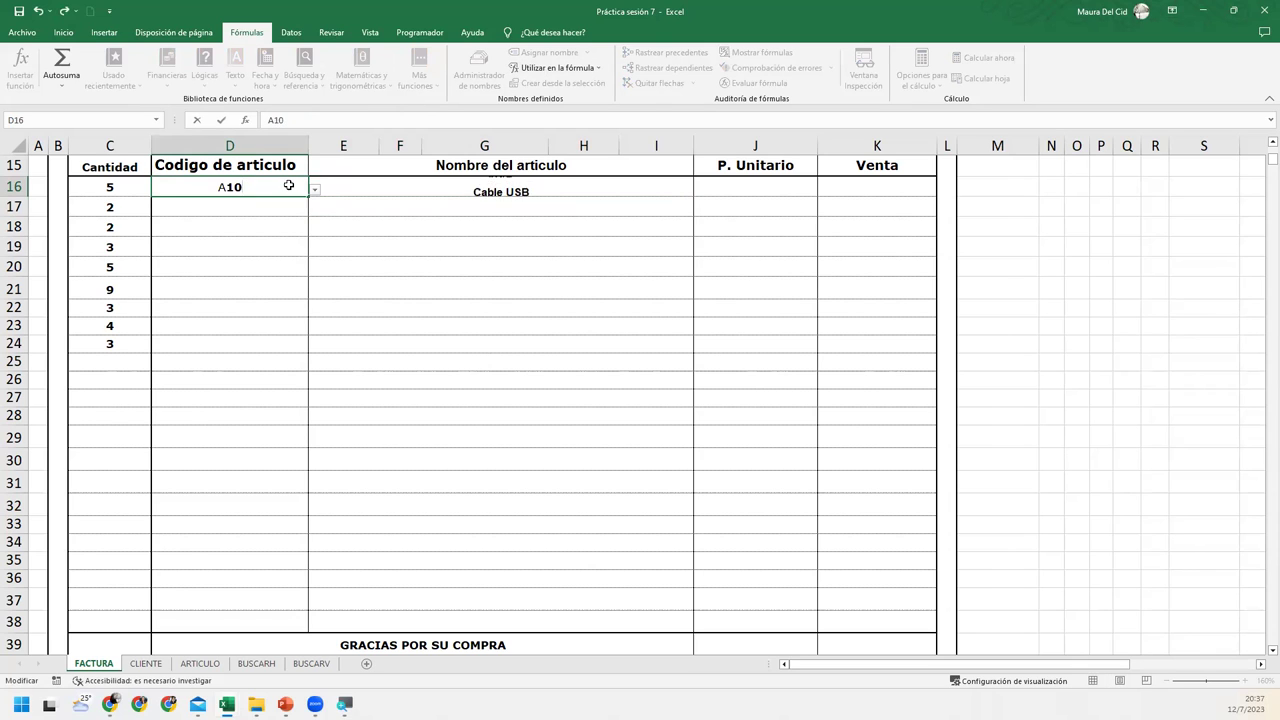
pyautogui.press('Return')
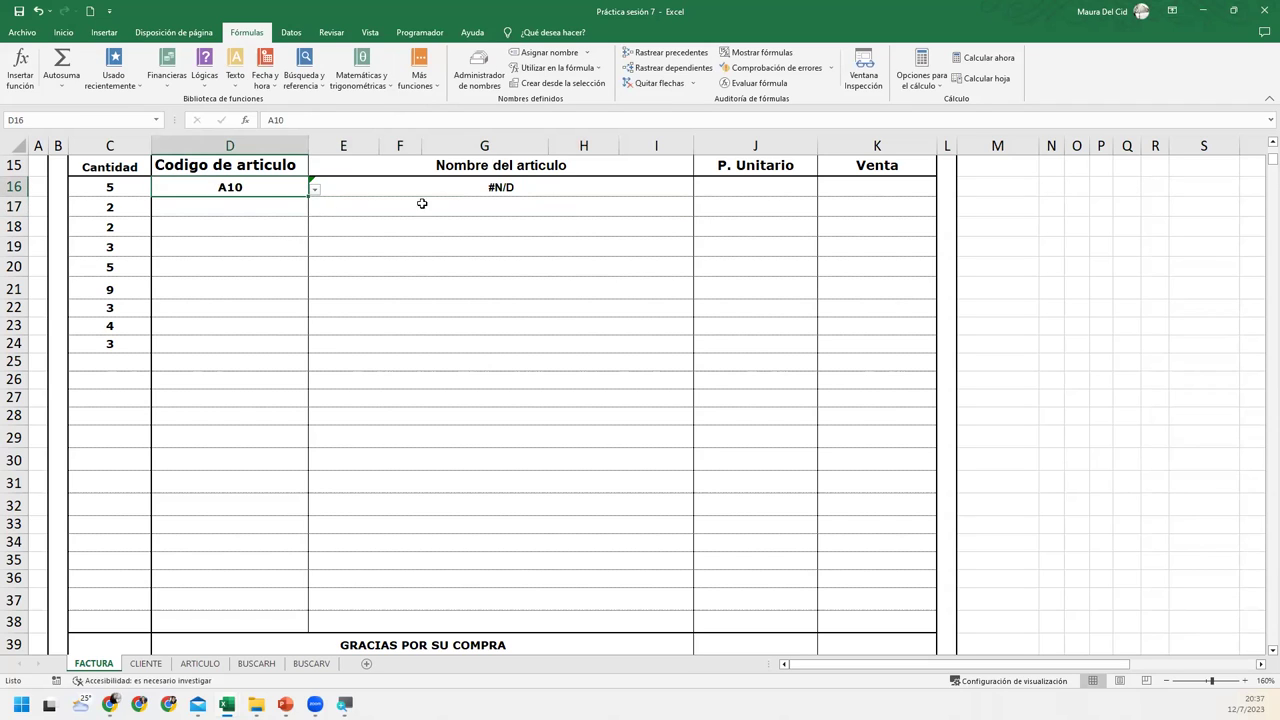
pyautogui.click(488, 188)
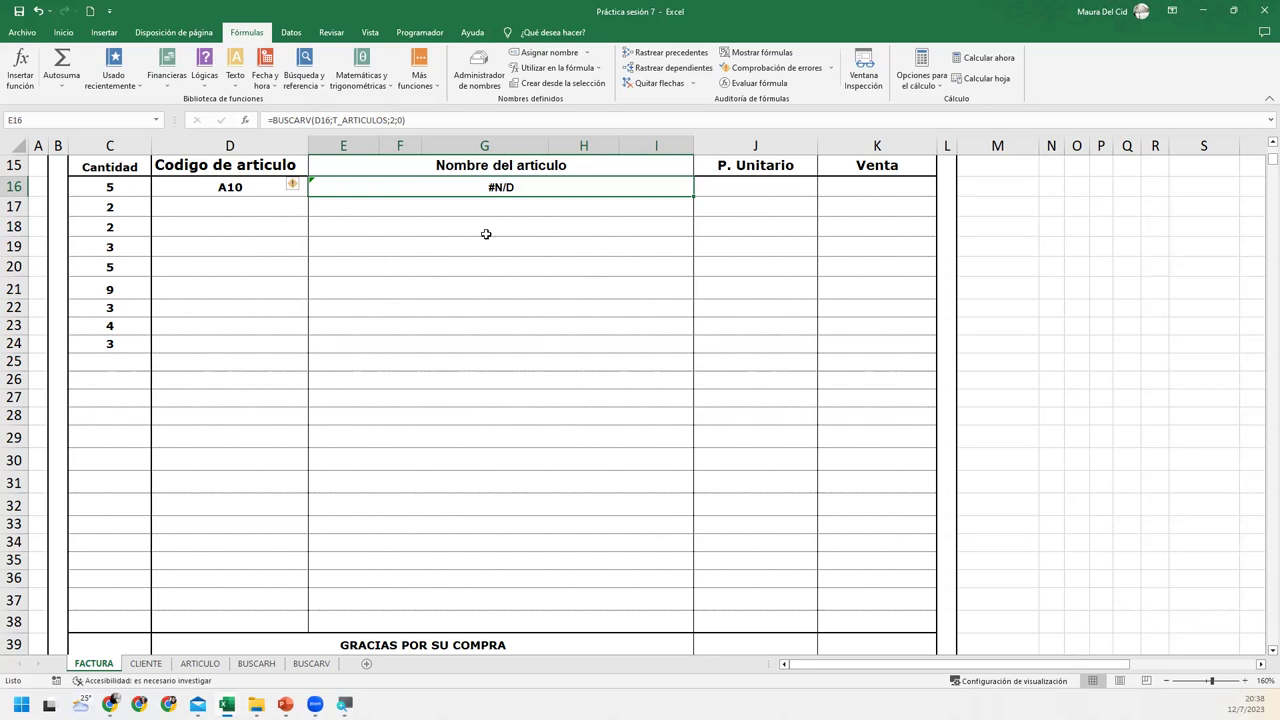
pyautogui.click(232, 188)
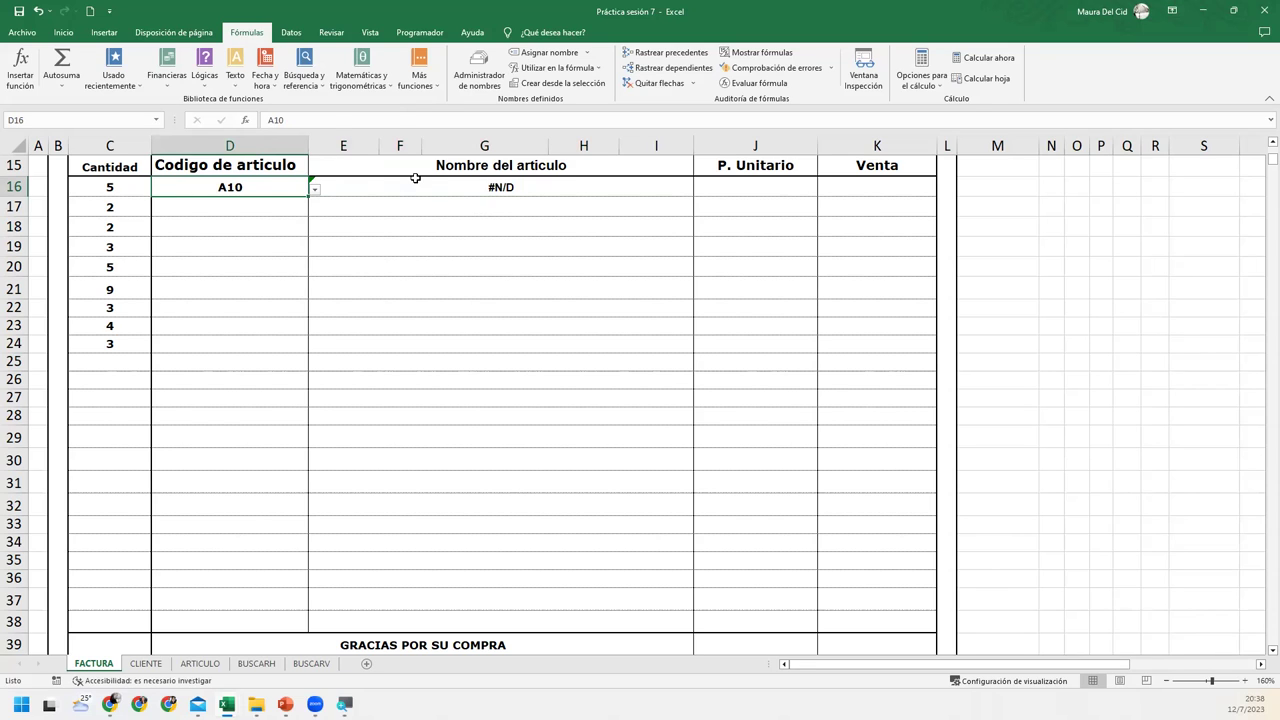
pyautogui.click(413, 180)
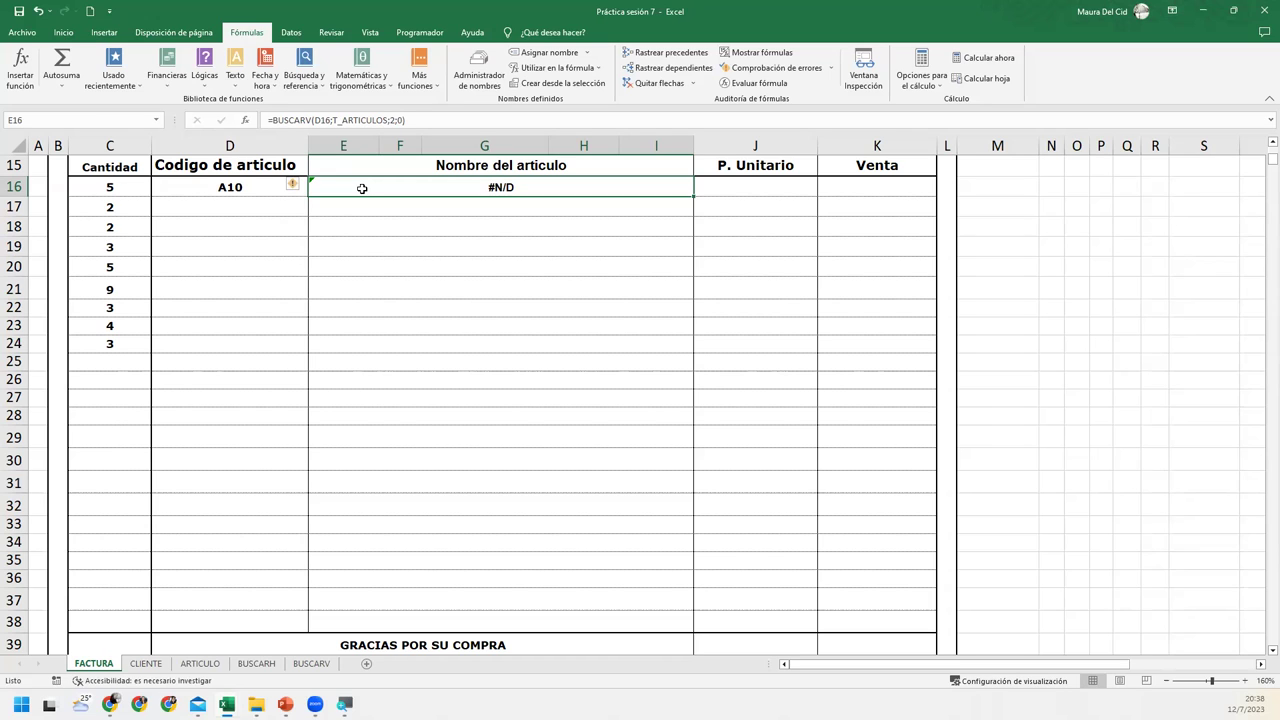
# Step: Wrap E16's BUSCARV lookup in SI.ERROR with the message "Producto incorrecto"
pyautogui.doubleClick(362, 188)
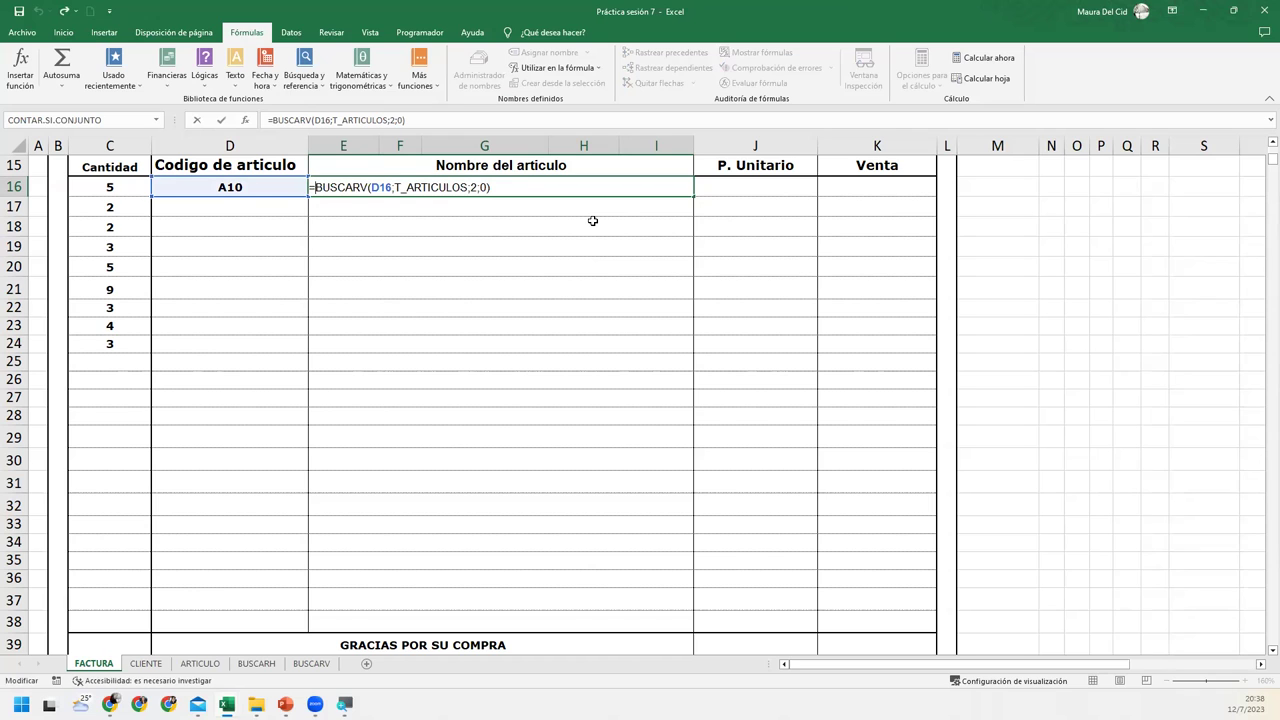
pyautogui.write('SI.ERROR(')
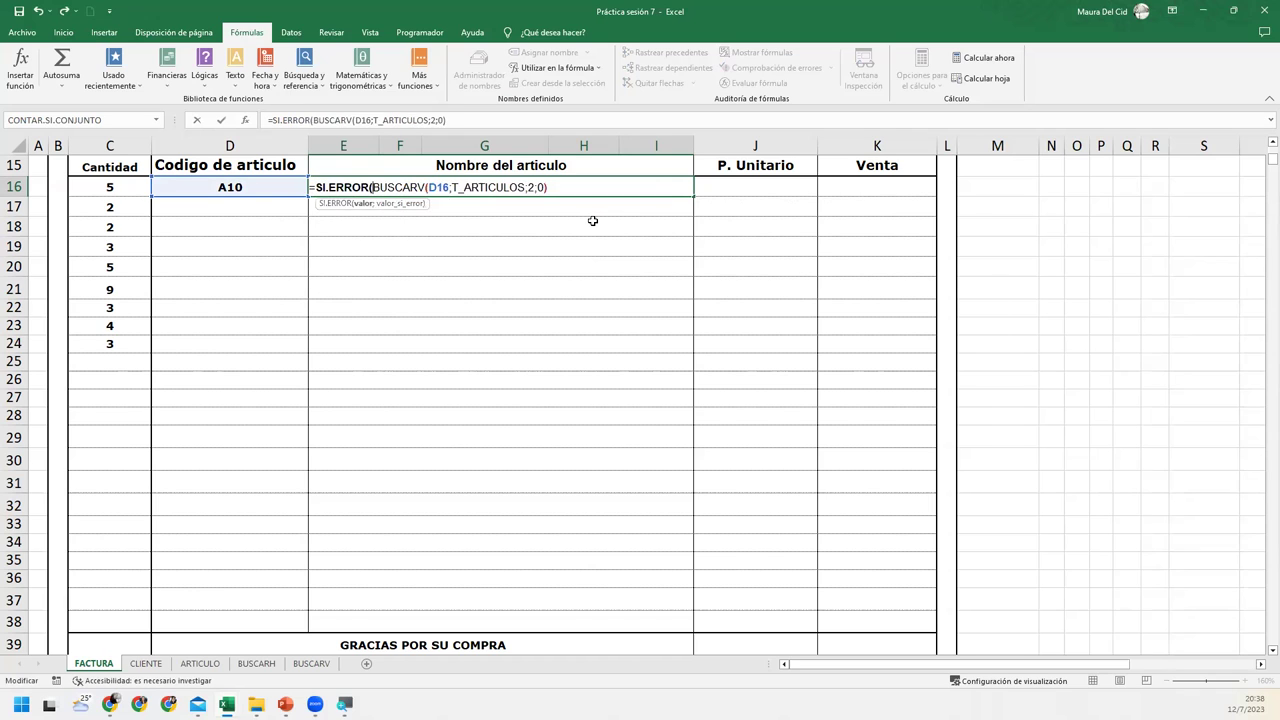
pyautogui.click(585, 189)
pyautogui.write(';"')
pyautogui.write('Producto incorrexto')
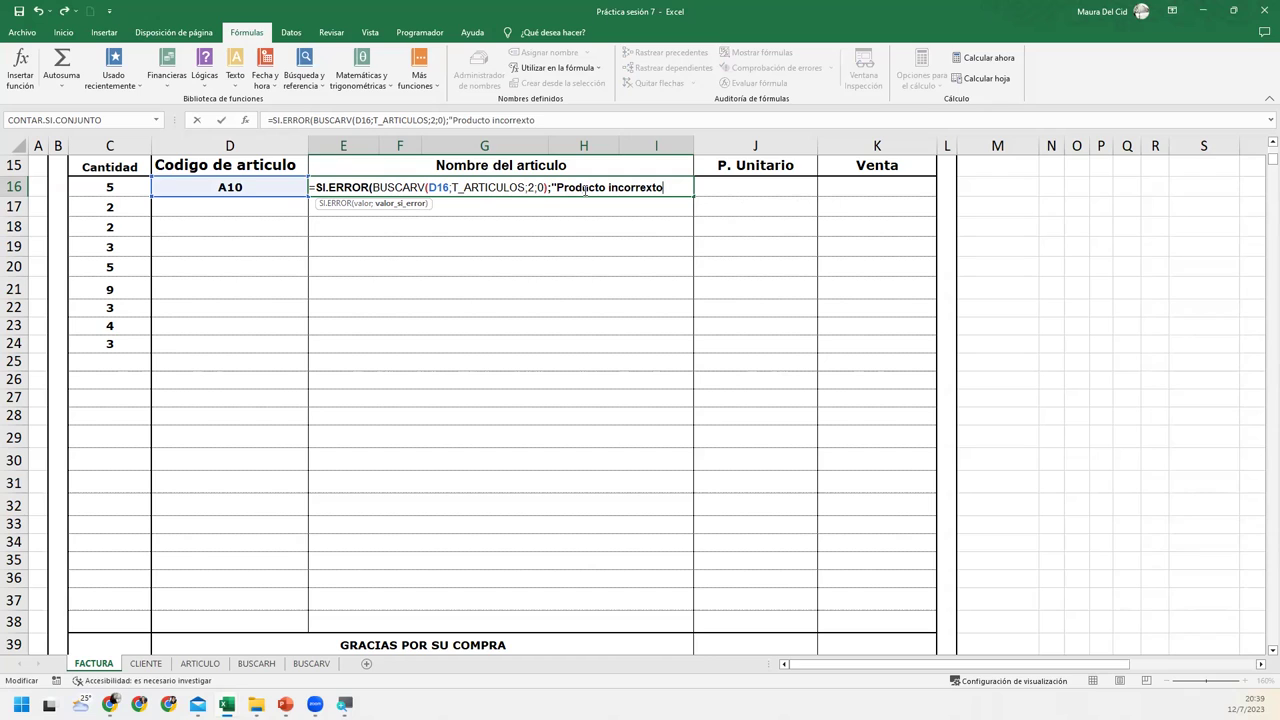
pyautogui.press('BackSpace')
pyautogui.write('cto")')
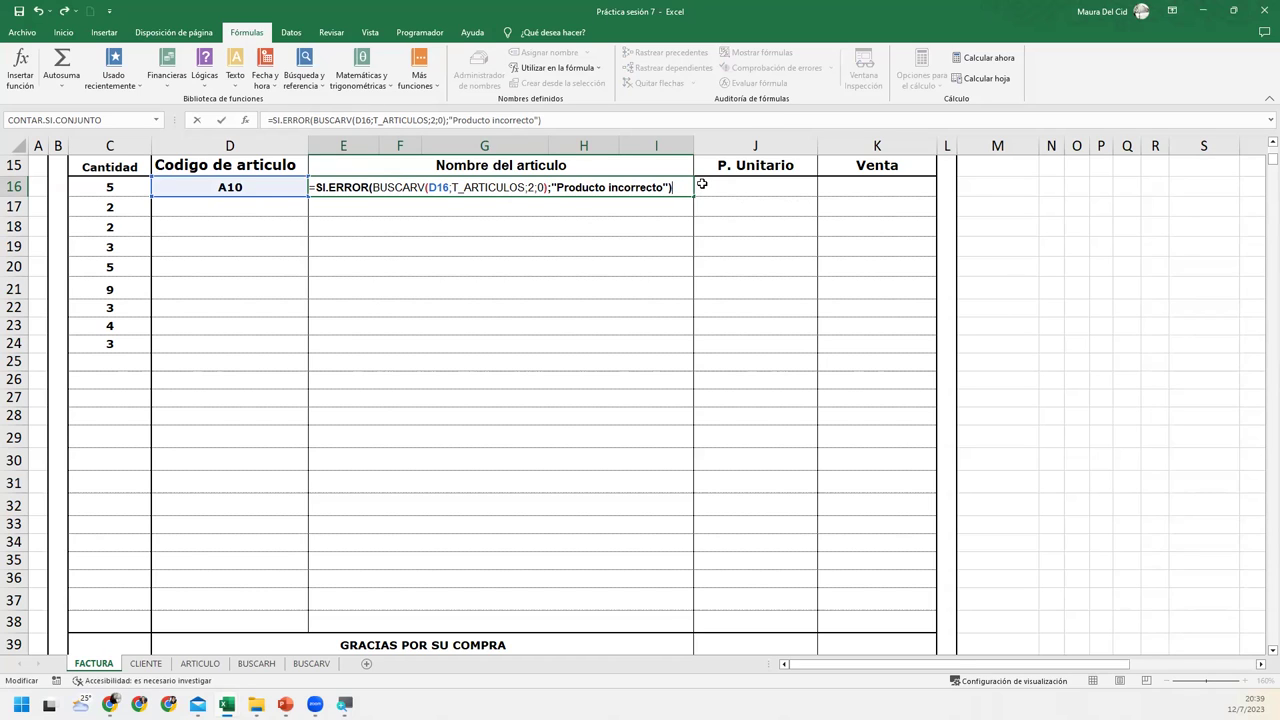
# Step: Change the error message to "Código incorrecto" and commit the E16 formula
pyautogui.doubleClick(593, 187)
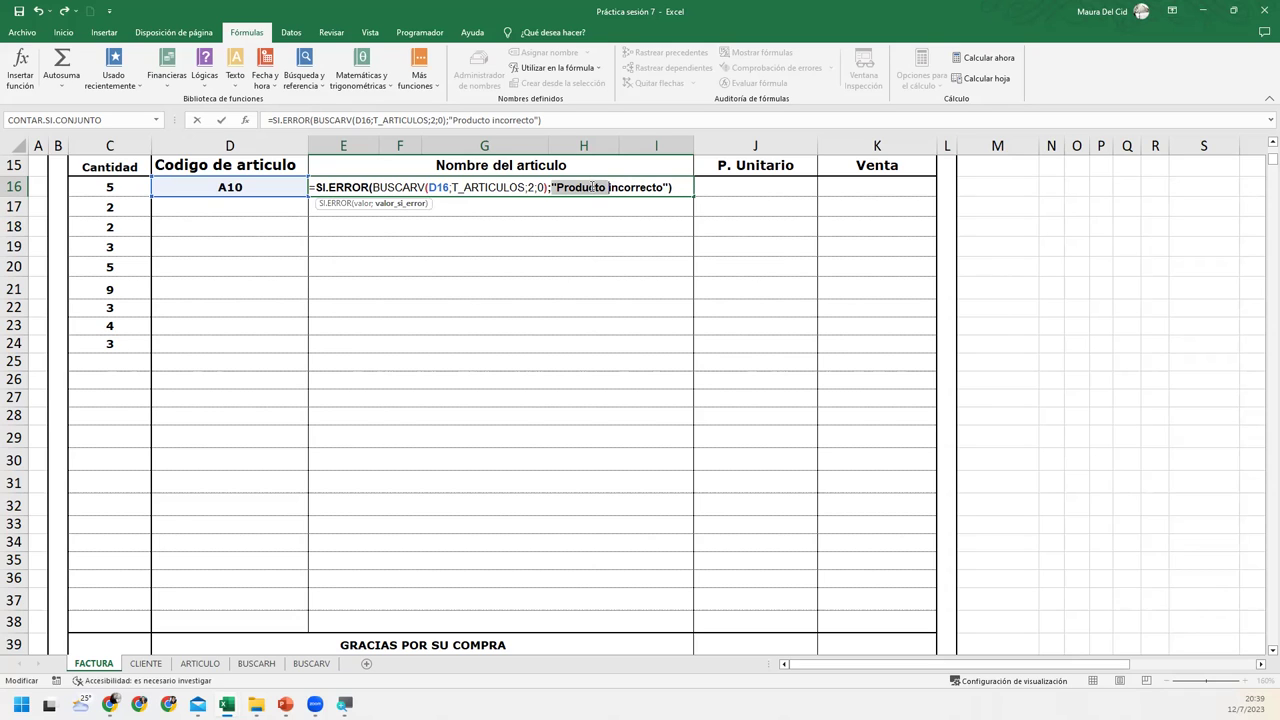
pyautogui.click(593, 187)
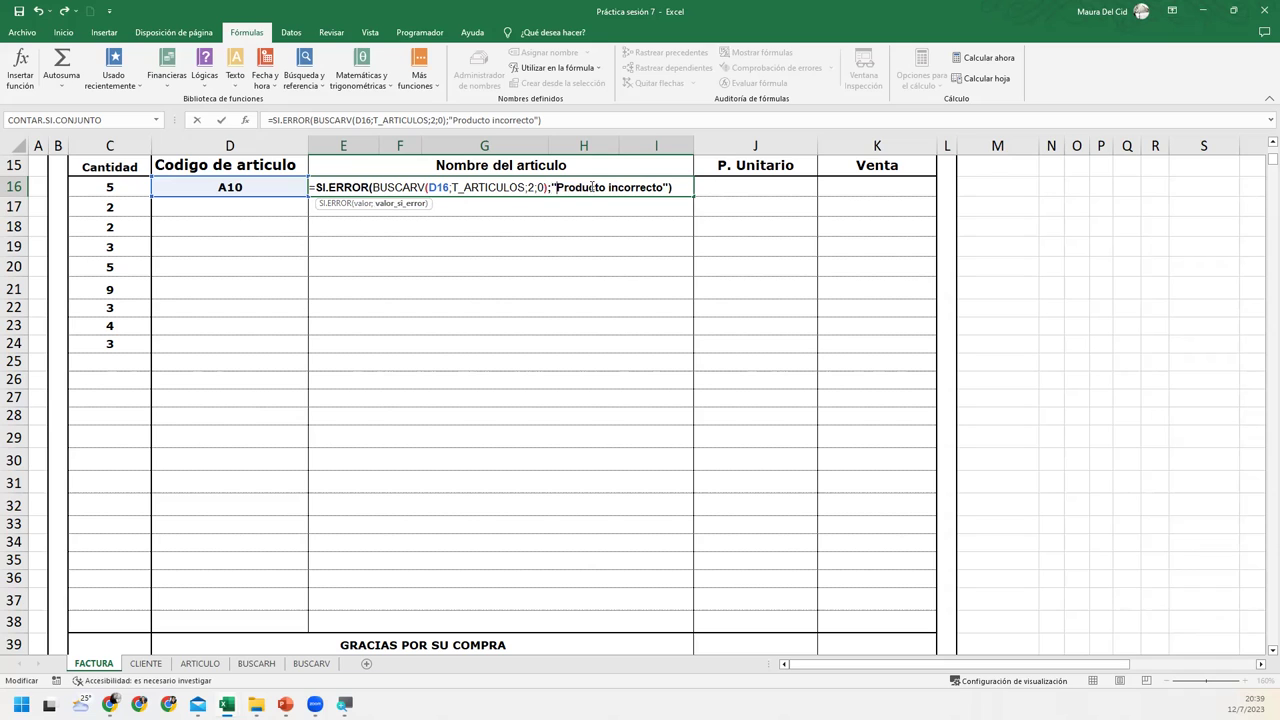
pyautogui.doubleClick(593, 187)
pyautogui.write('Código')
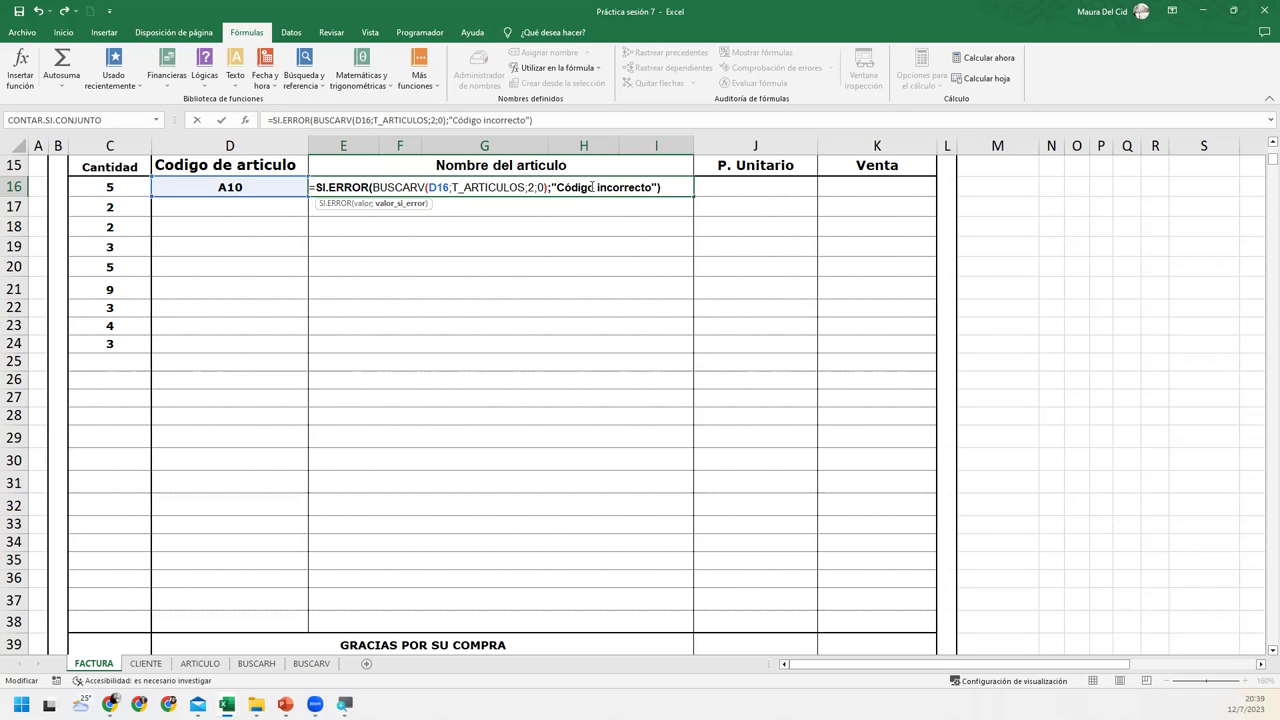
pyautogui.click(684, 186)
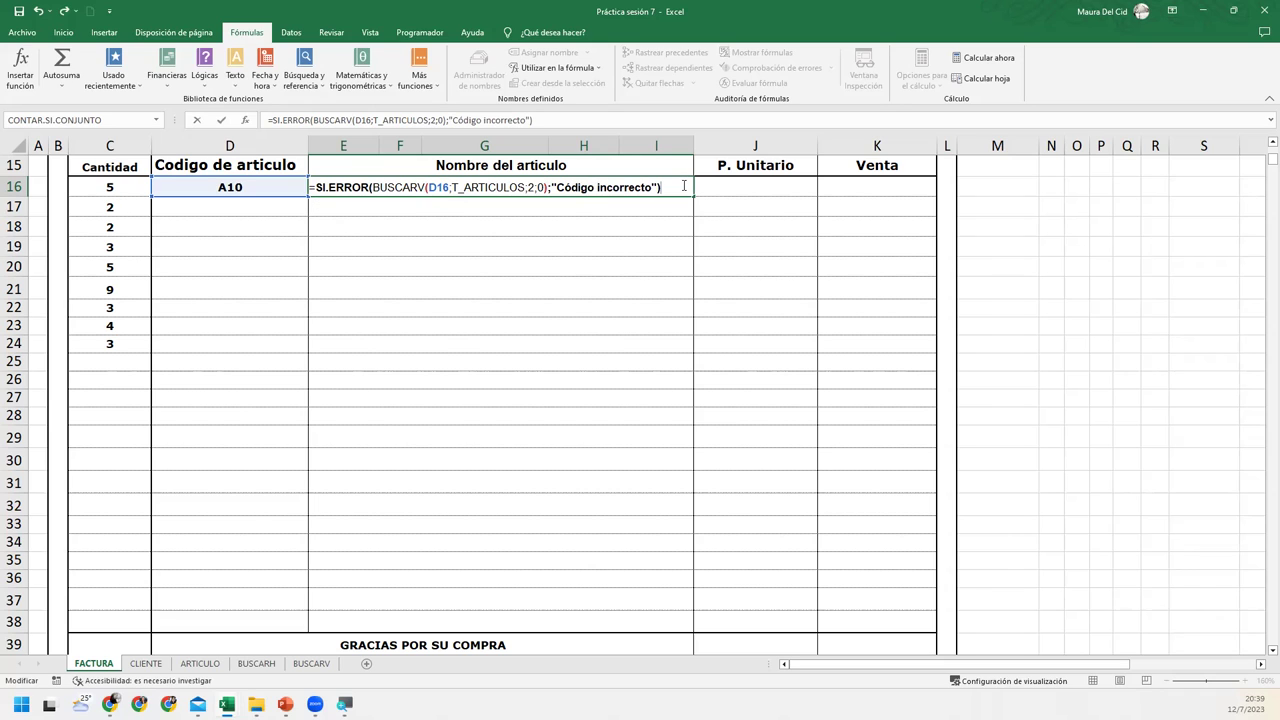
pyautogui.press('Return')
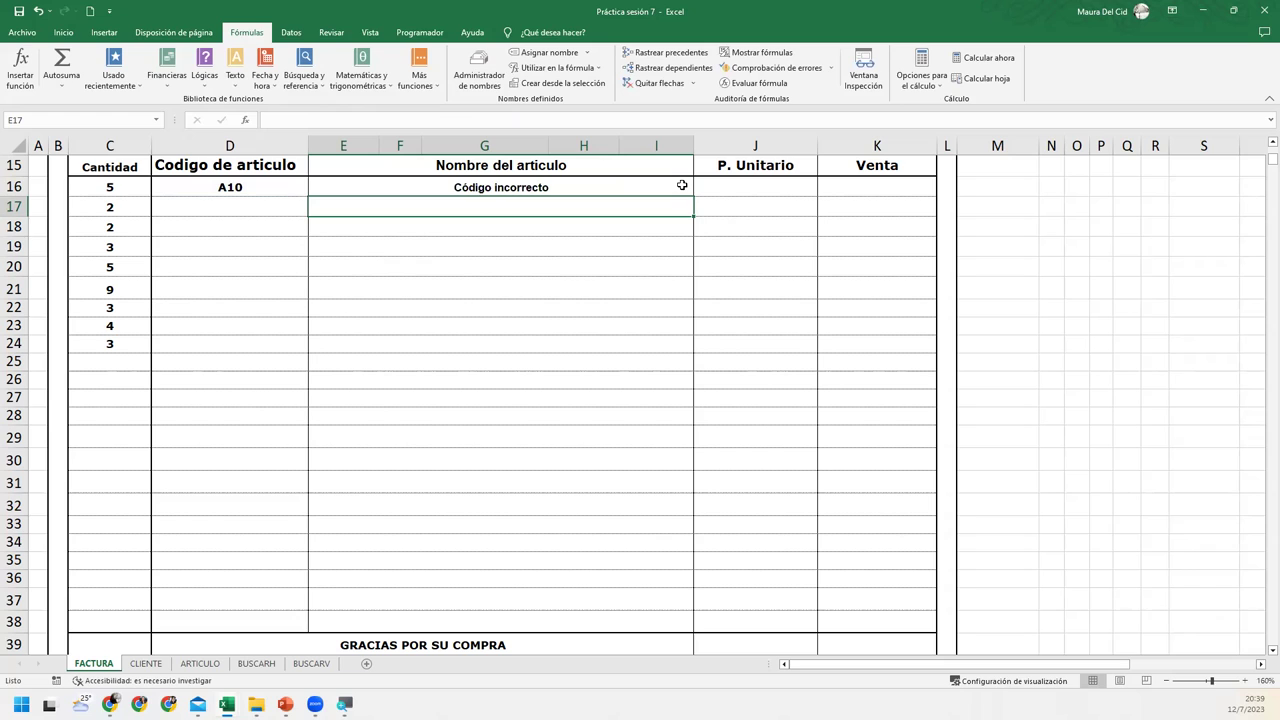
pyautogui.click(682, 186)
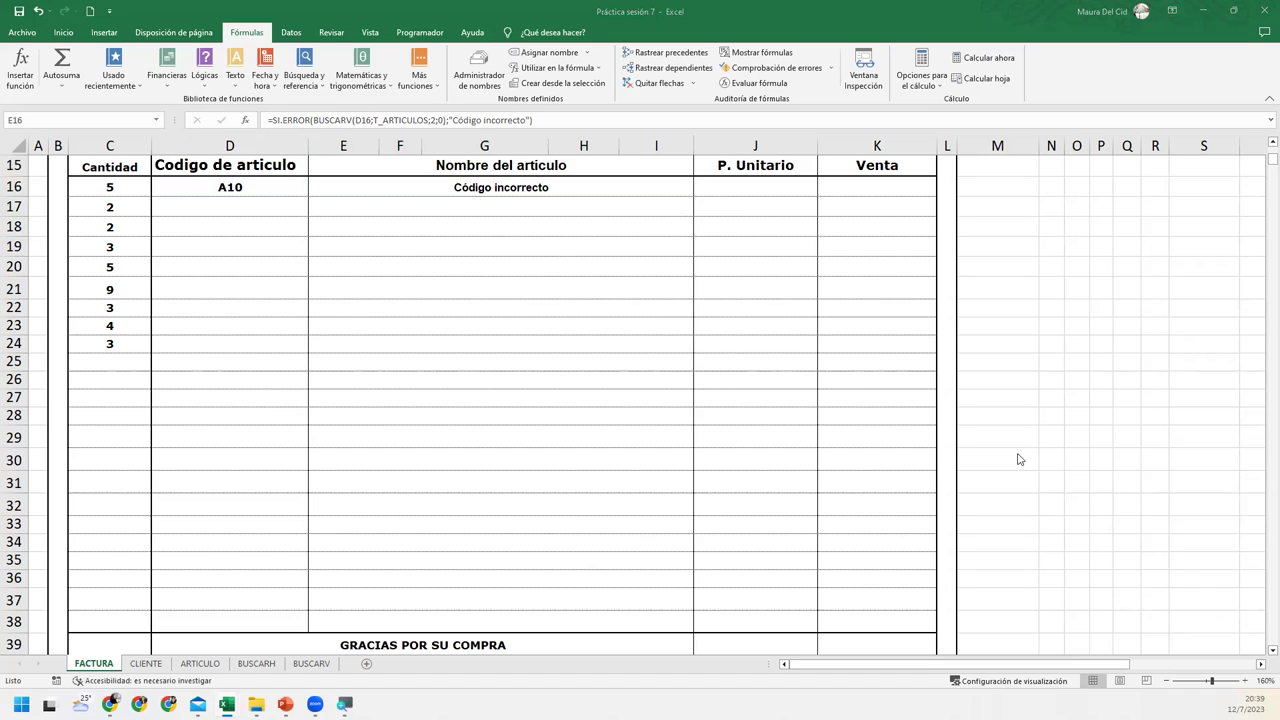
pyautogui.click(652, 187)
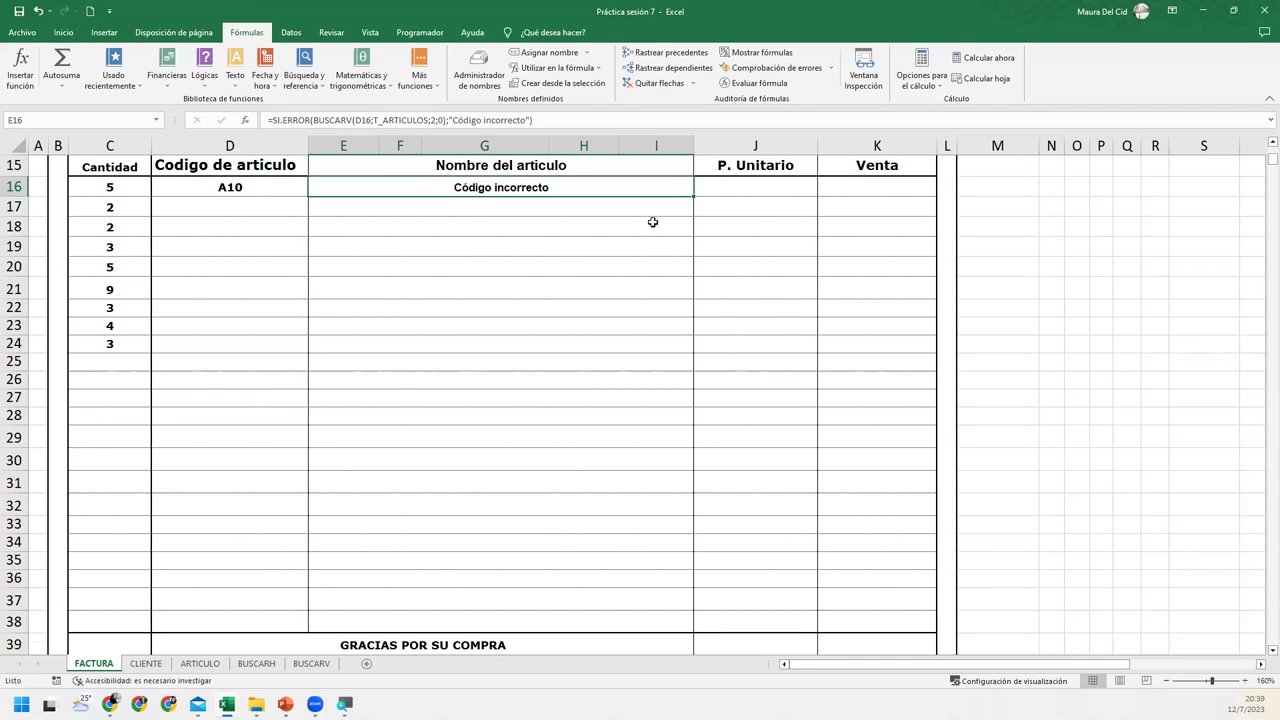
pyautogui.scroll(3, 652, 222)
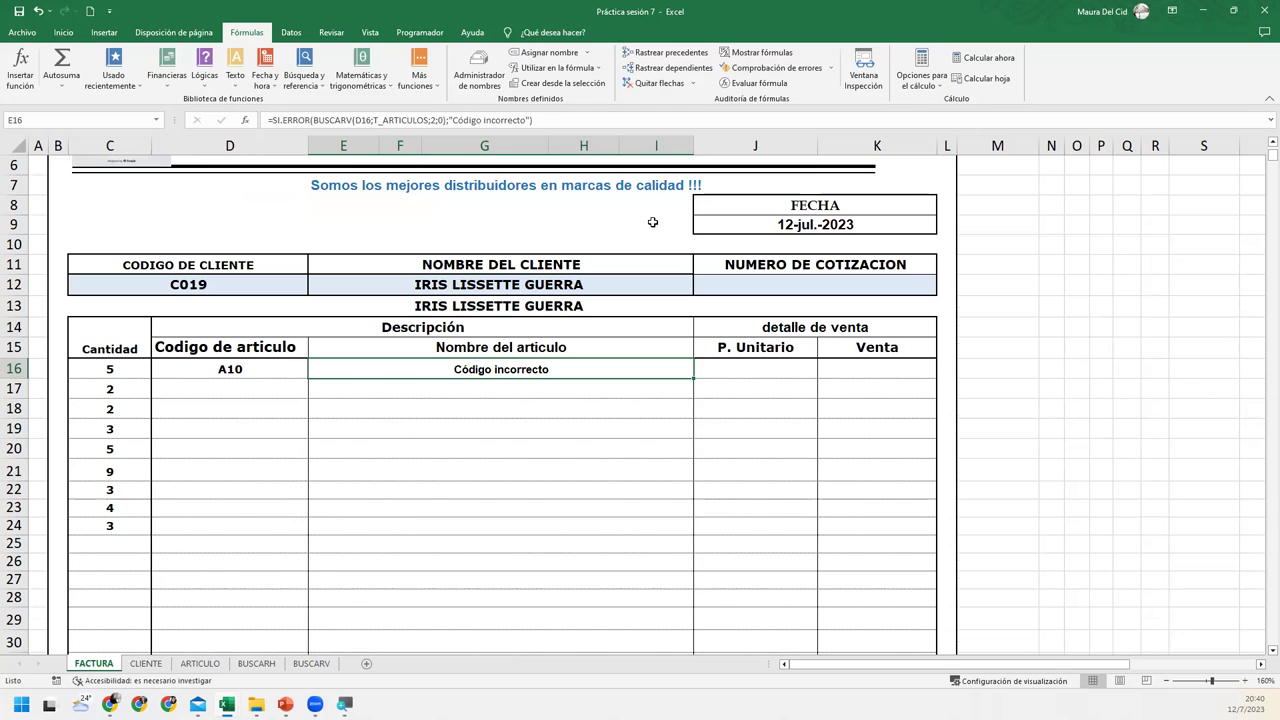
# Step: Check the first article's price on ARTICULO, then return to FACTURA's unit price cell J16
pyautogui.click(188, 665)
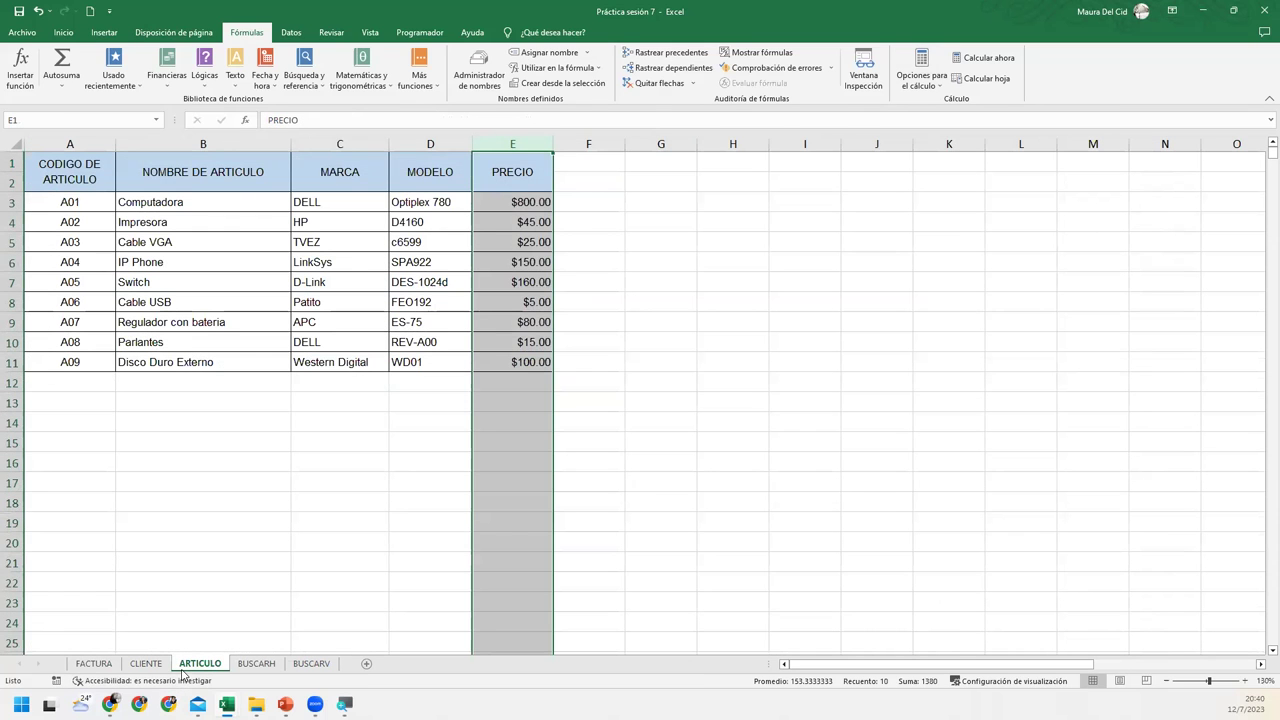
pyautogui.click(536, 199)
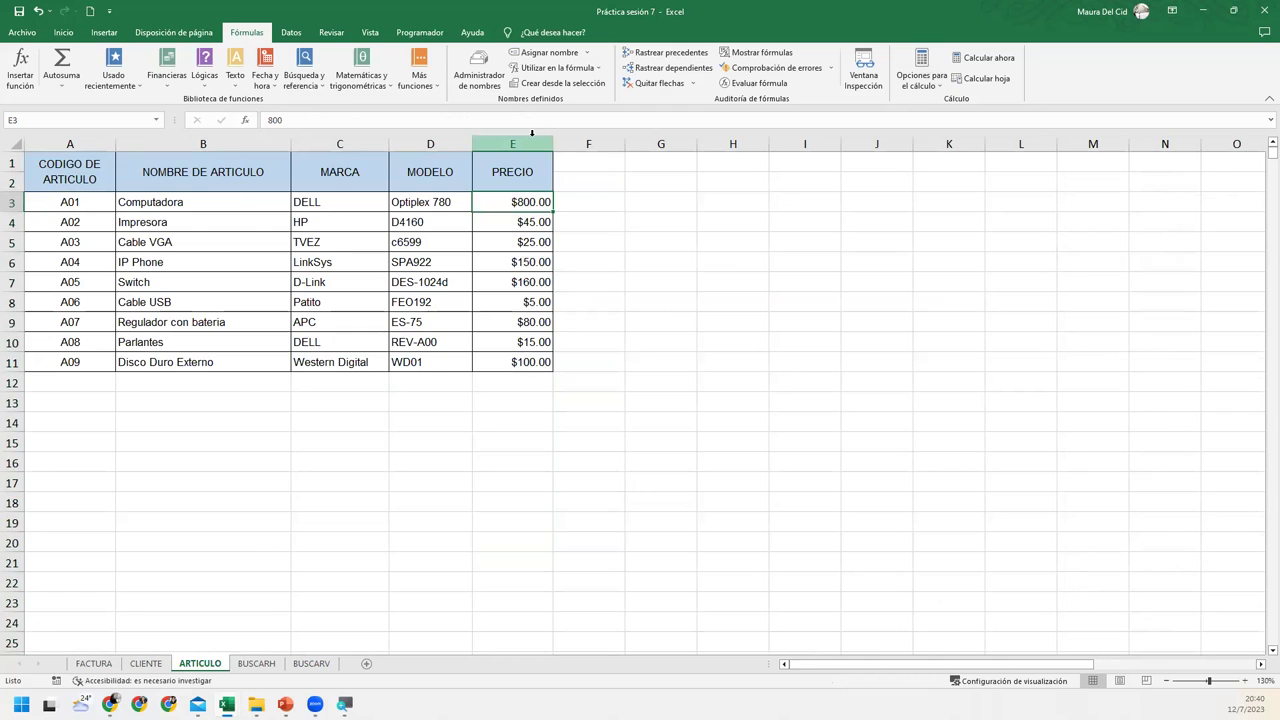
pyautogui.click(112, 666)
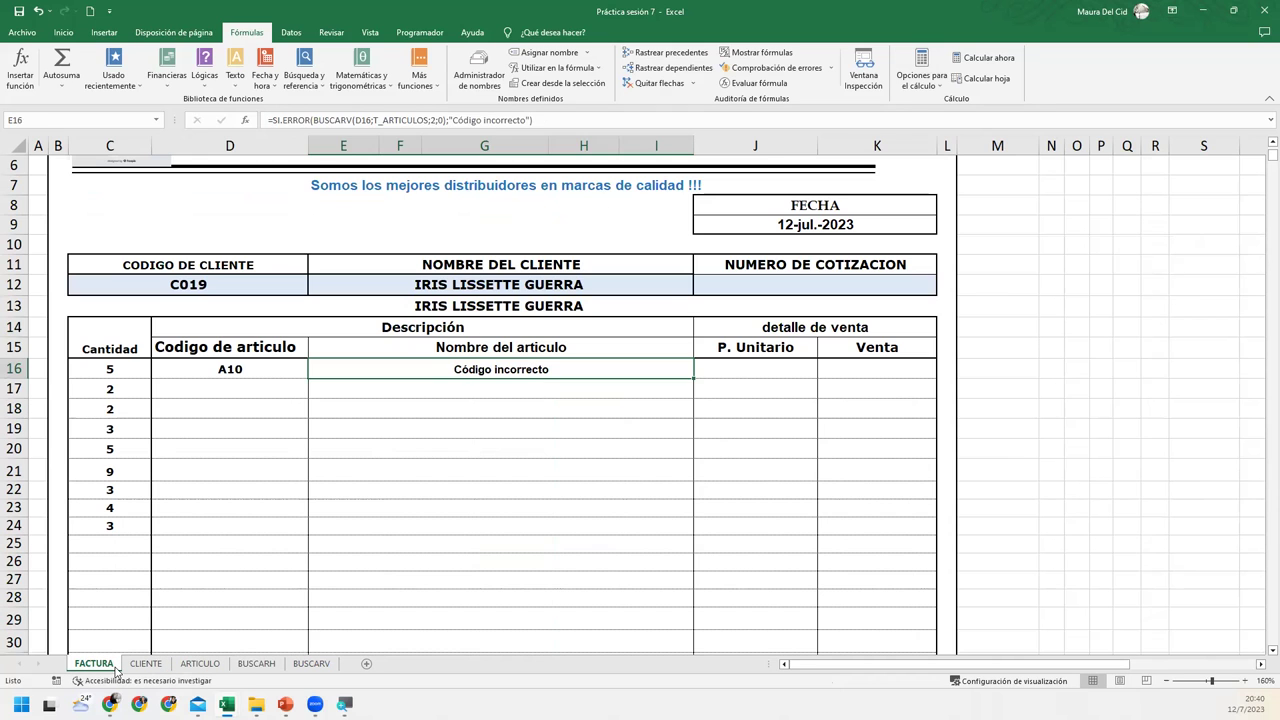
pyautogui.click(787, 372)
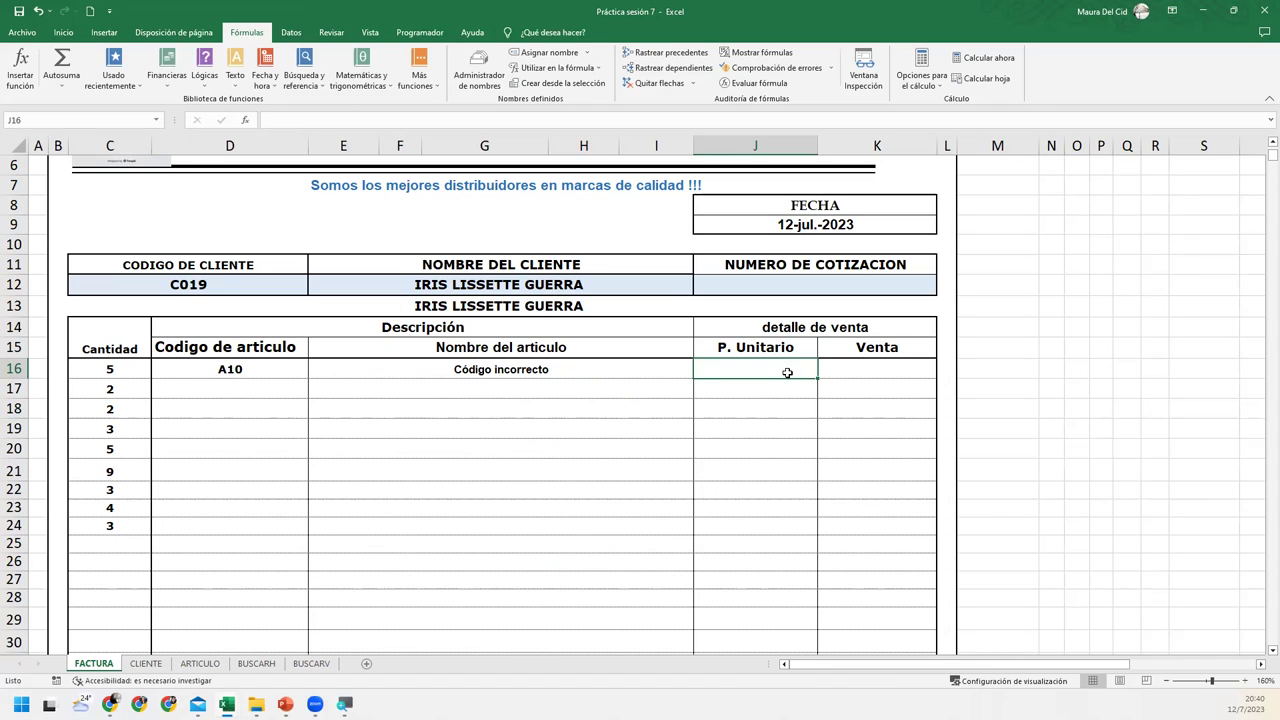
# Step: Enter =BUSCARV(D16;T_ARTICULOS;5;0) in J16 to fetch the unit price for D16's code
pyautogui.write('=')
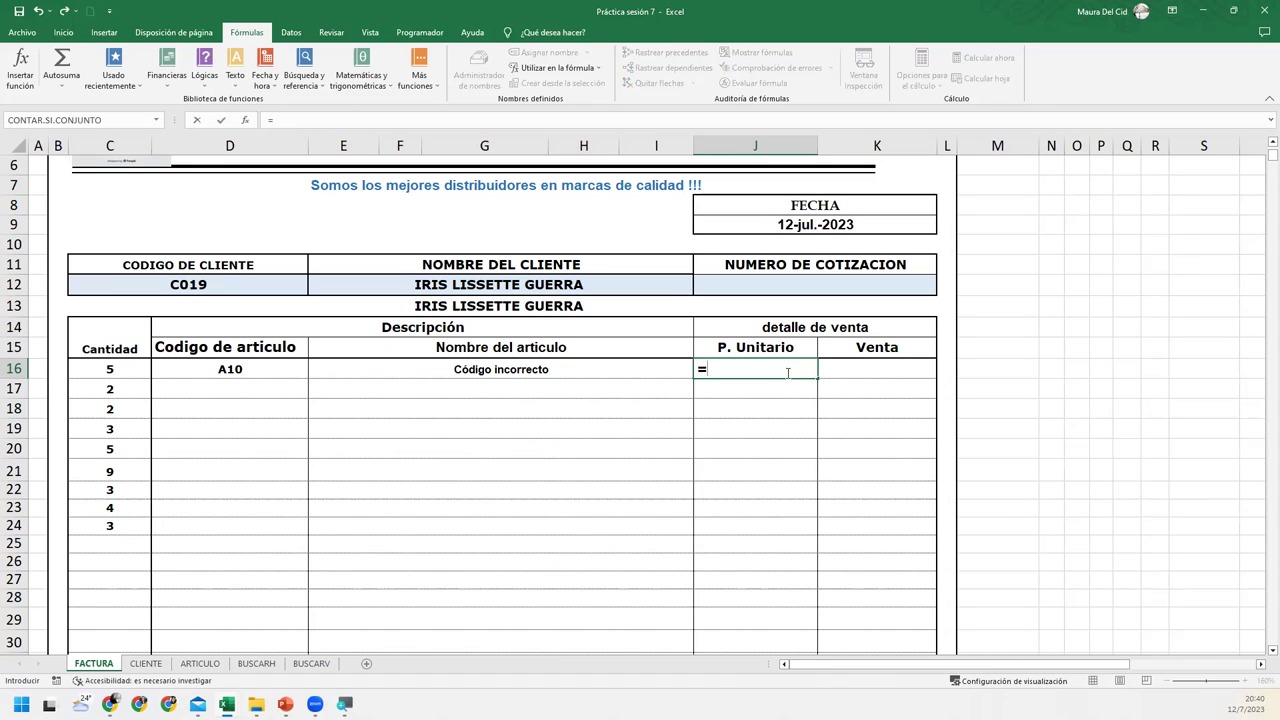
pyautogui.write('buscar')
pyautogui.press('Down')
pyautogui.press('Down')
pyautogui.press('Tab')
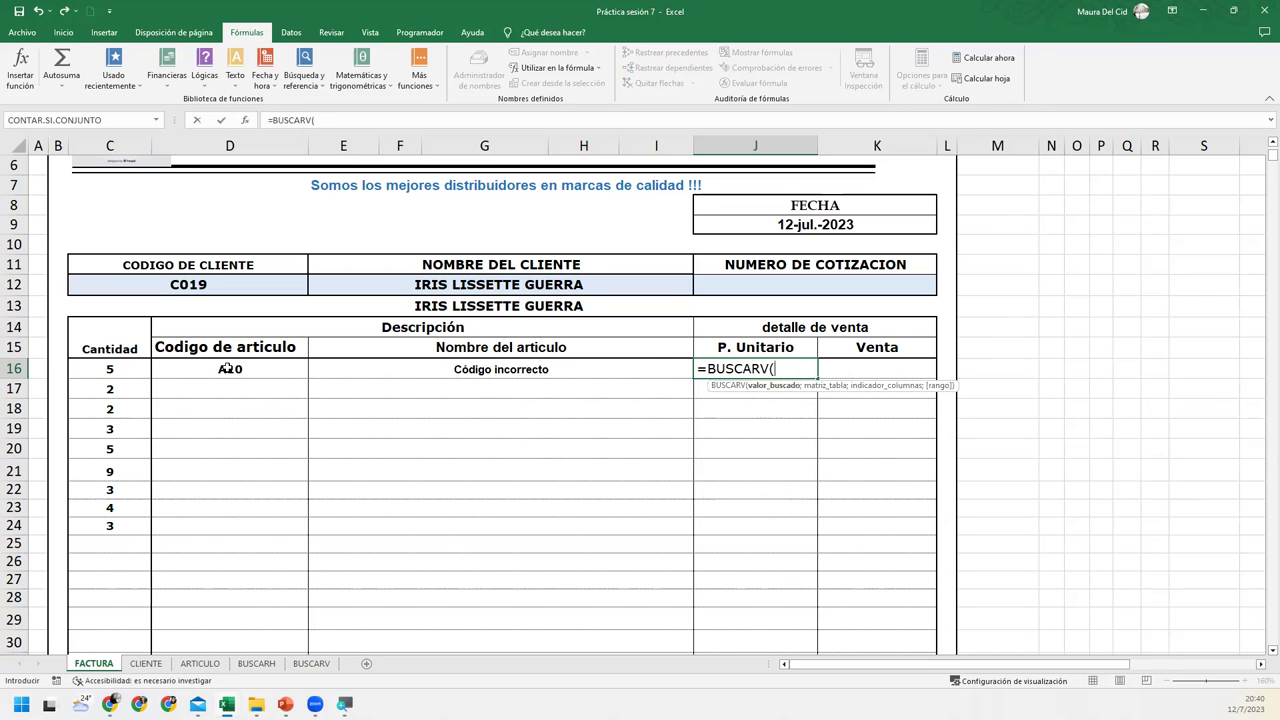
pyautogui.click(225, 368)
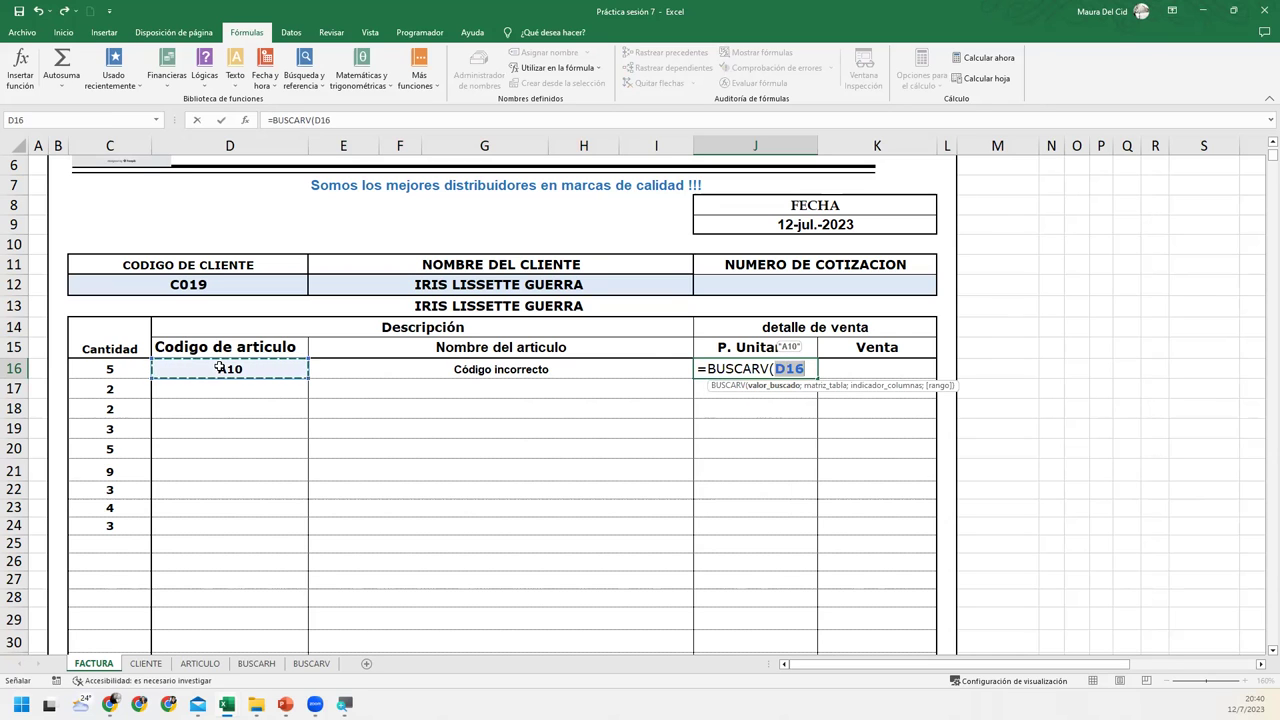
pyautogui.write(';t_ar')
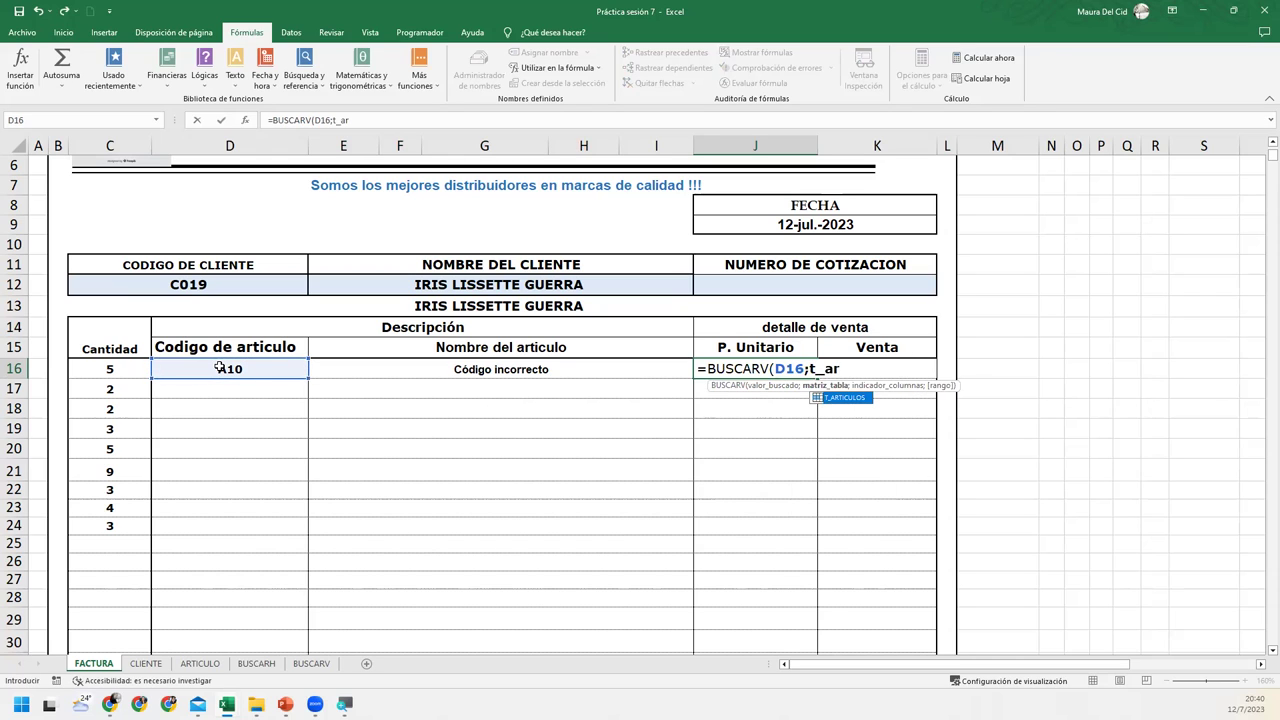
pyautogui.press('Tab')
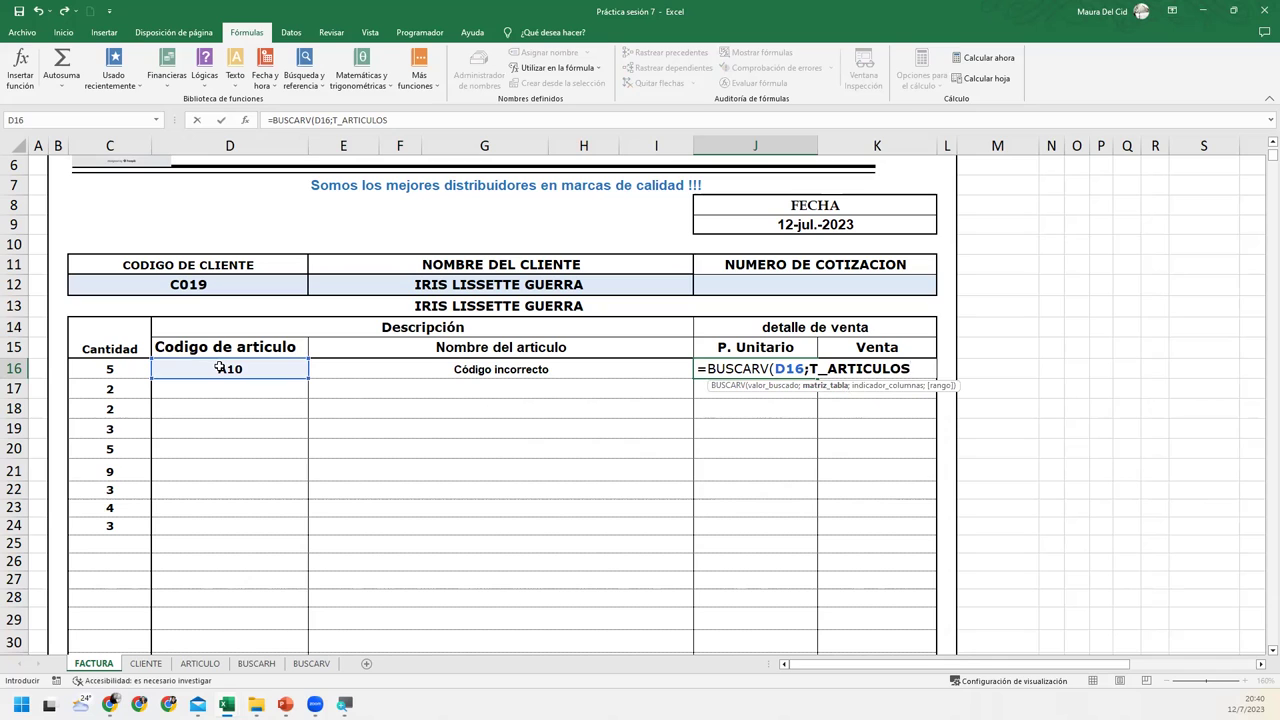
pyautogui.write(';')
pyautogui.write('5')
pyautogui.write(';')
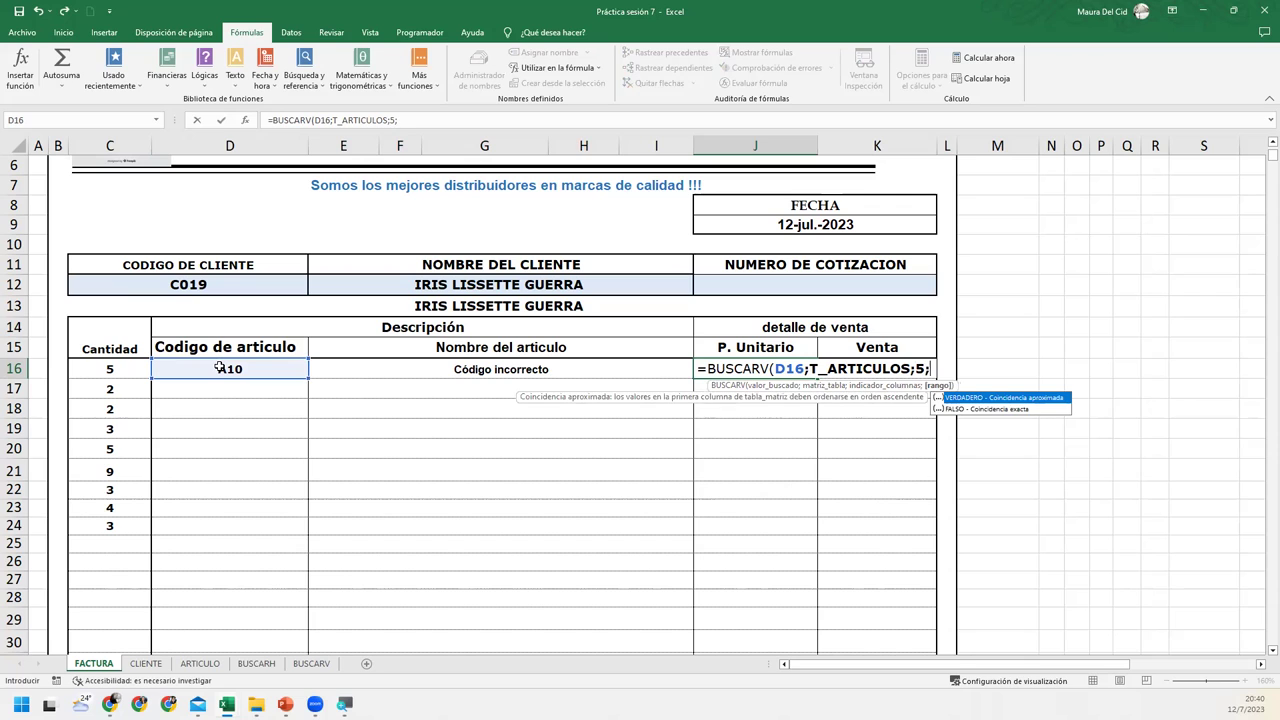
pyautogui.write('0)')
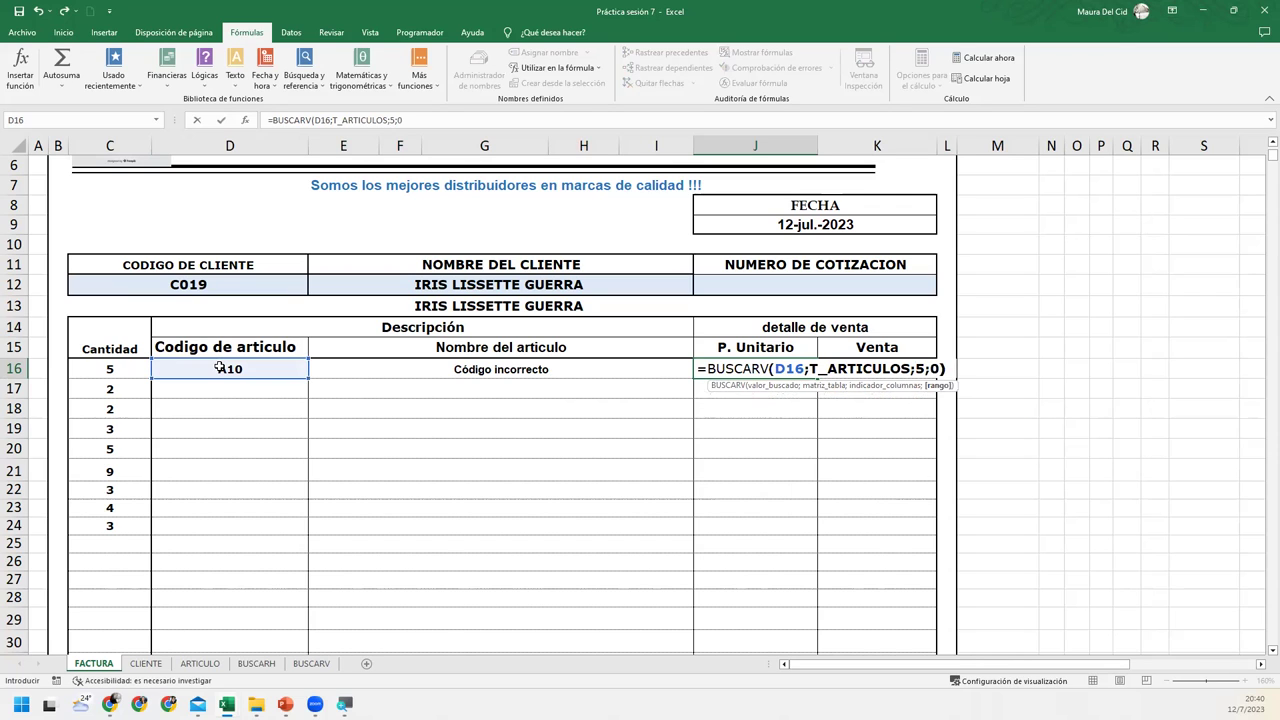
pyautogui.press('Return')
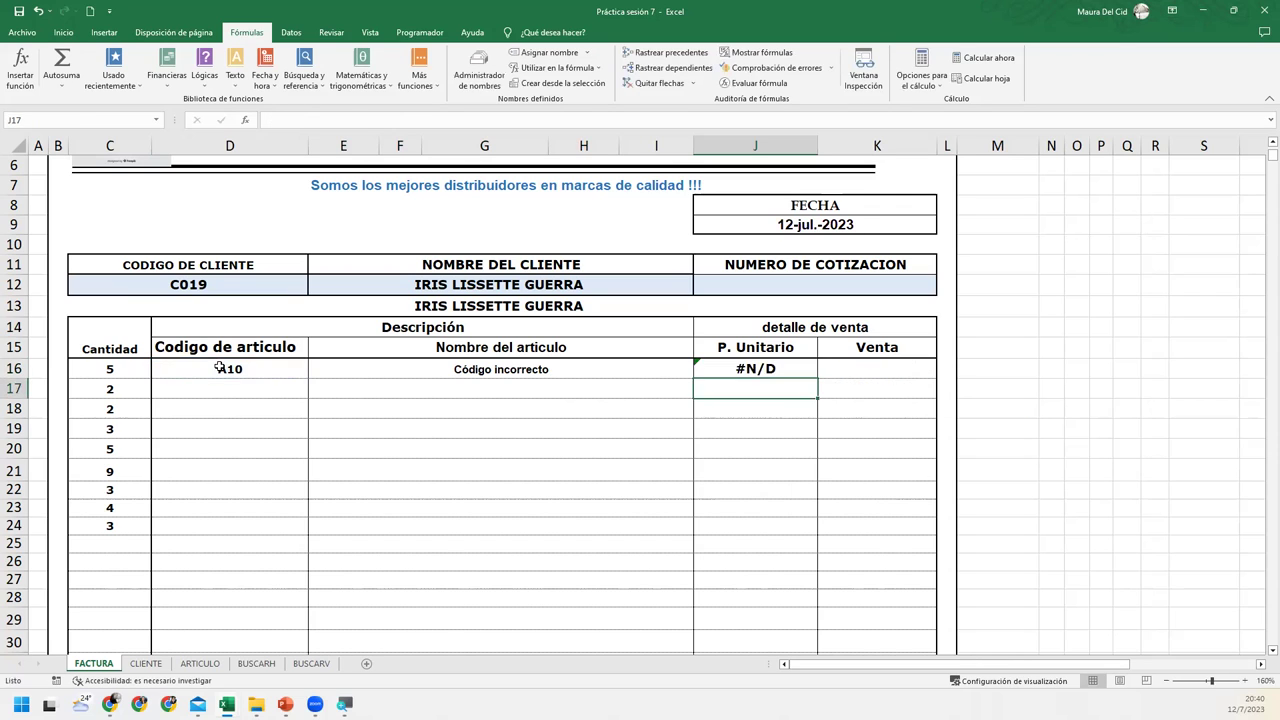
pyautogui.click(775, 369)
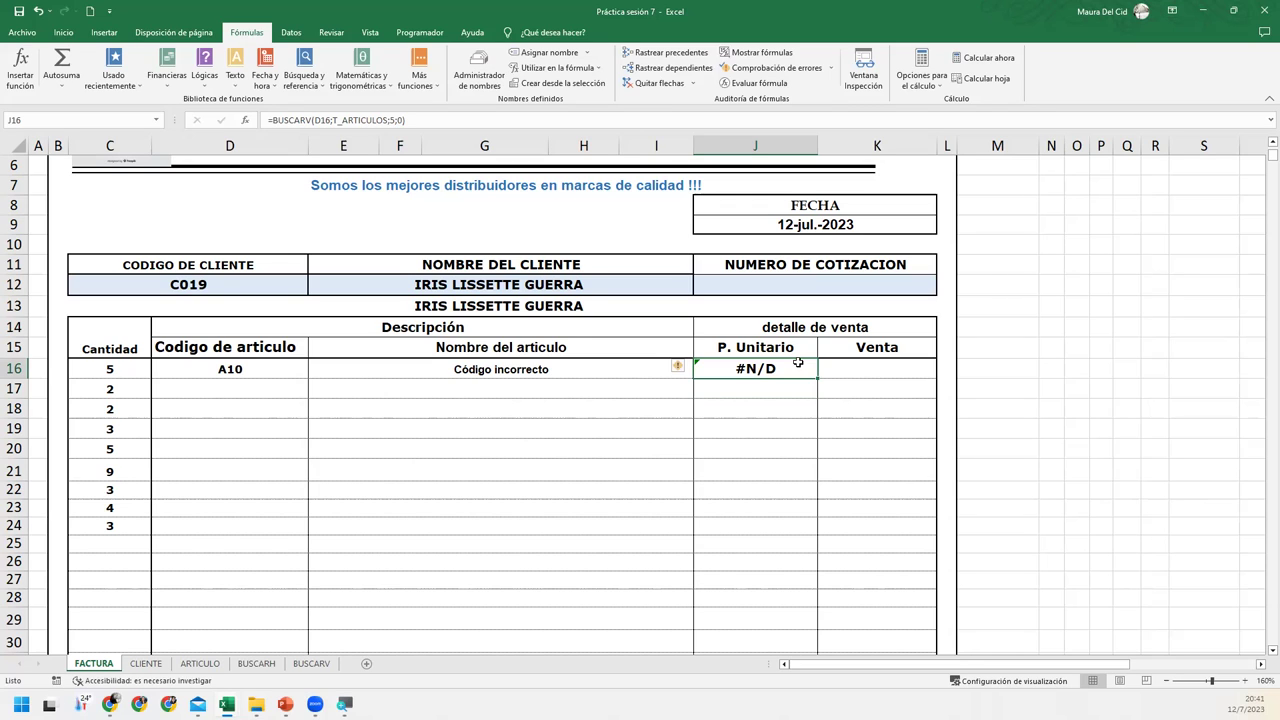
pyautogui.click(300, 368)
pyautogui.click(316, 371)
pyautogui.click(298, 371)
pyautogui.click(314, 371)
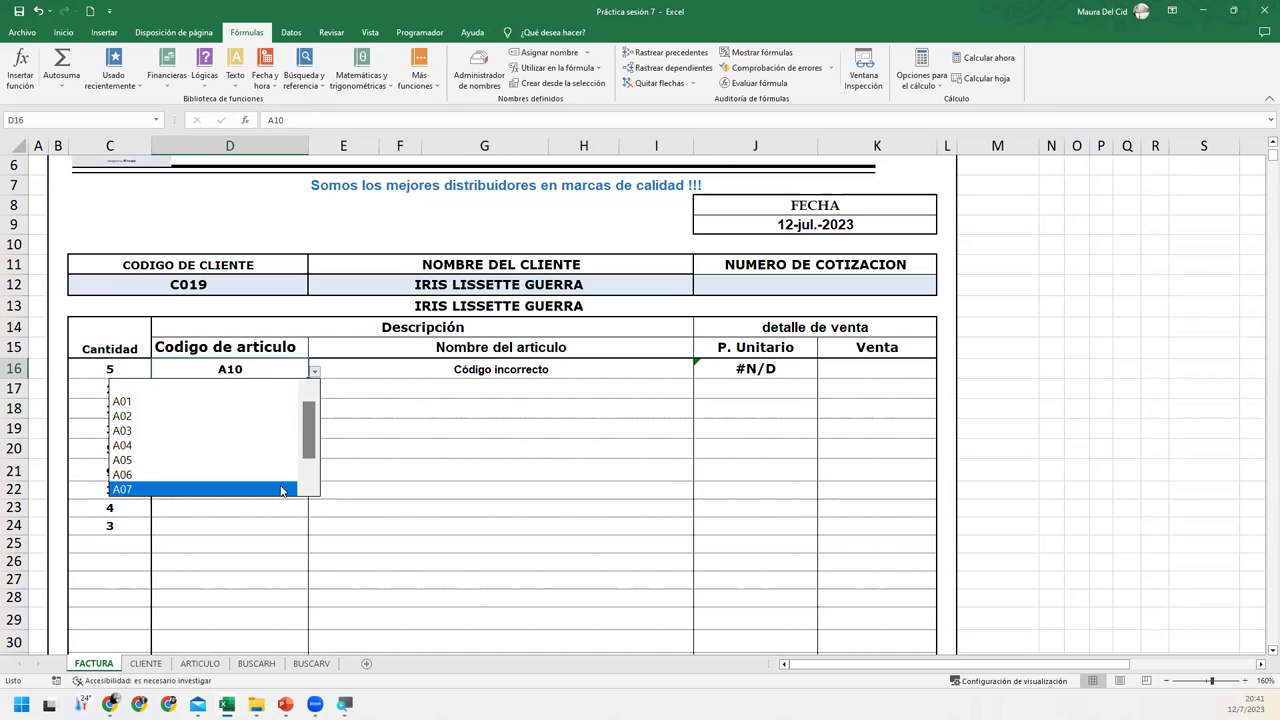
pyautogui.click(271, 445)
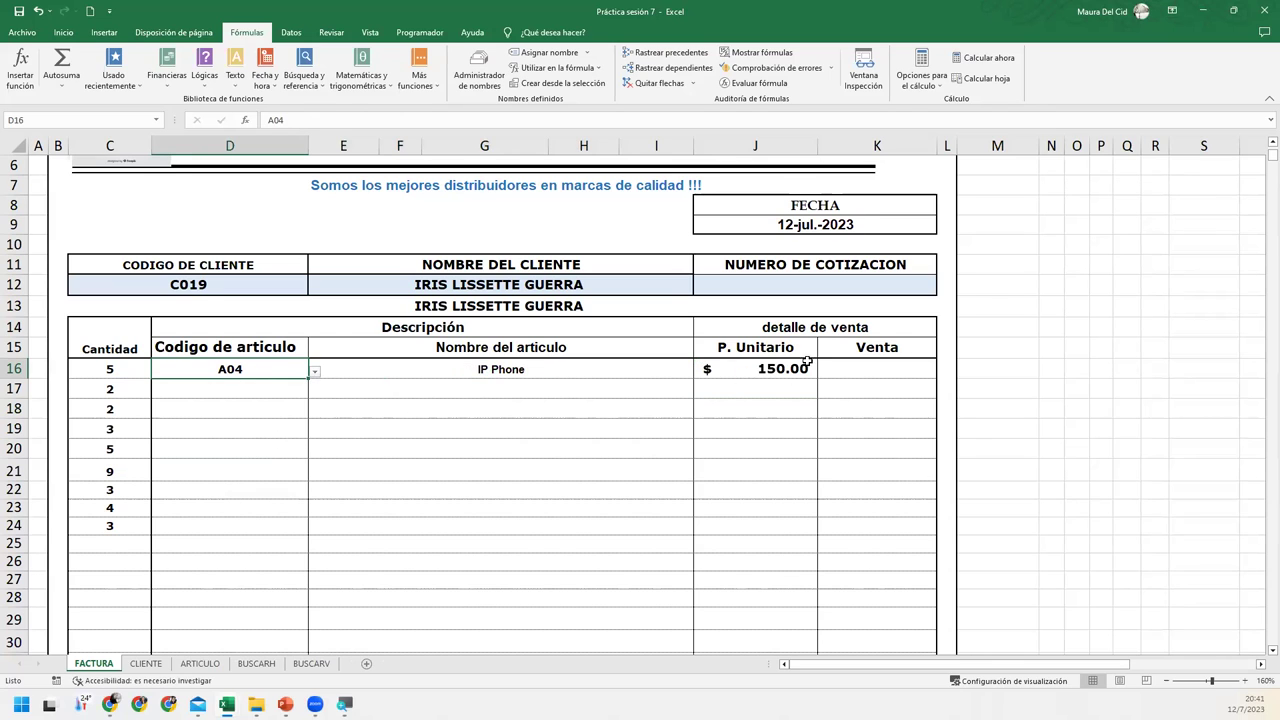
pyautogui.doubleClick(292, 367)
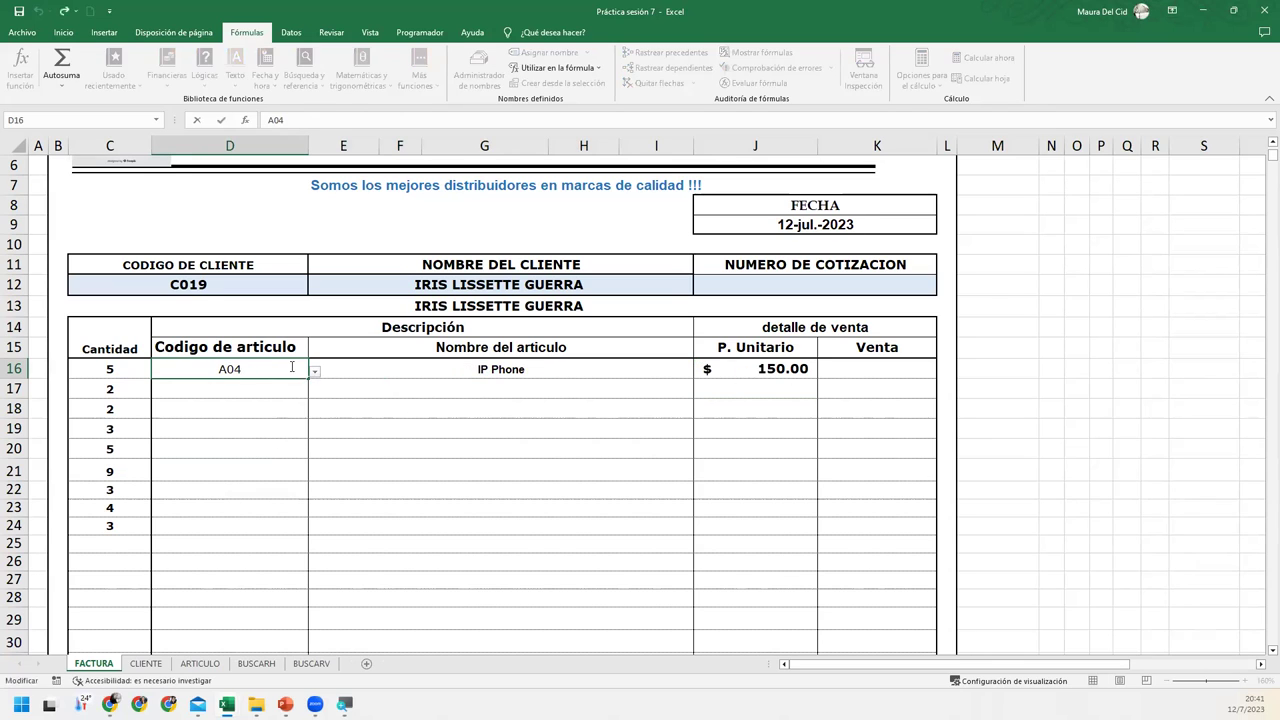
pyautogui.press('BackSpace')
pyautogui.press('BackSpace')
pyautogui.write('10')
pyautogui.press('Return')
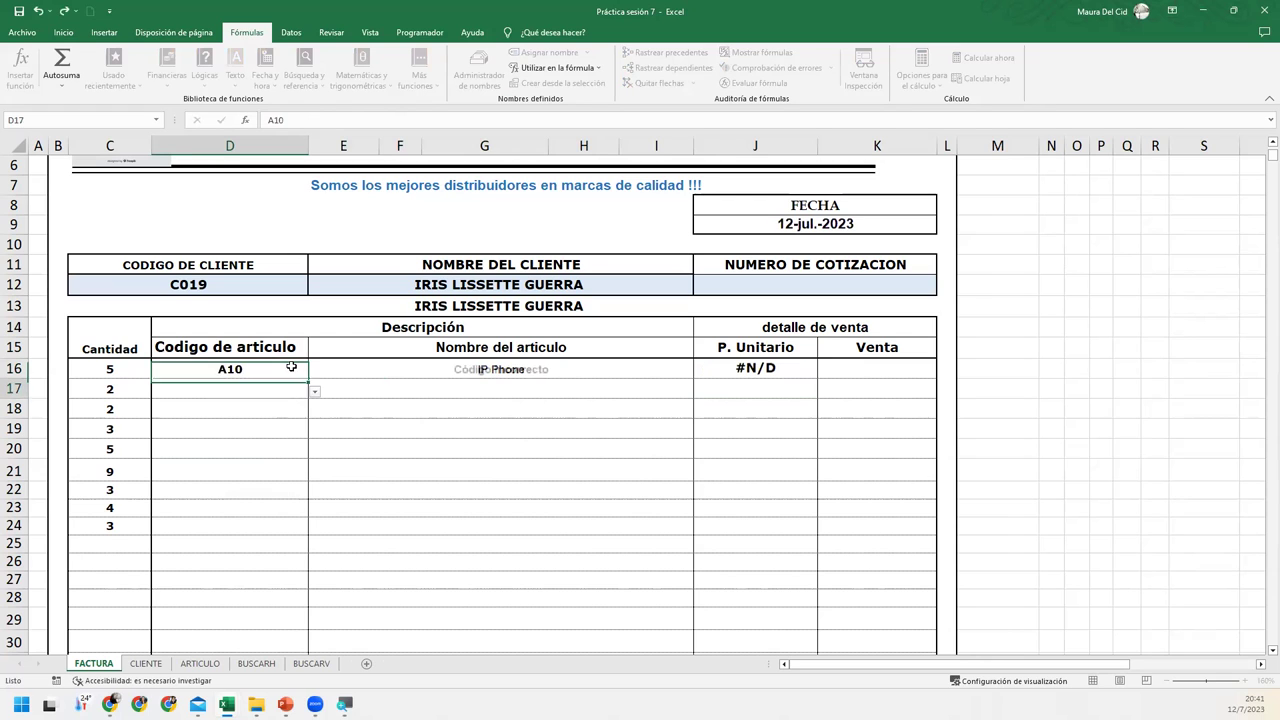
pyautogui.click(704, 366)
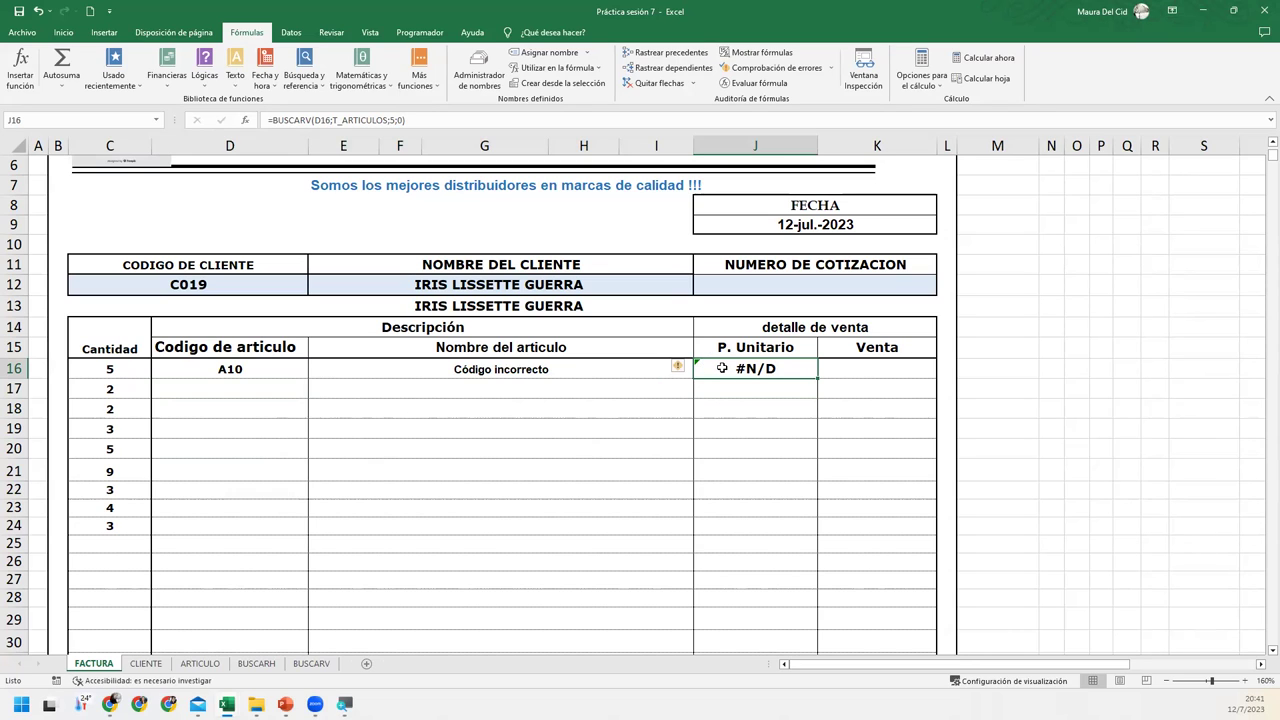
# Step: Change J16 to =SI.ERROR(BUSCARV(D16;T_ARTICULOS;5;0);0) so unknown codes give 0
pyautogui.doubleClick(722, 368)
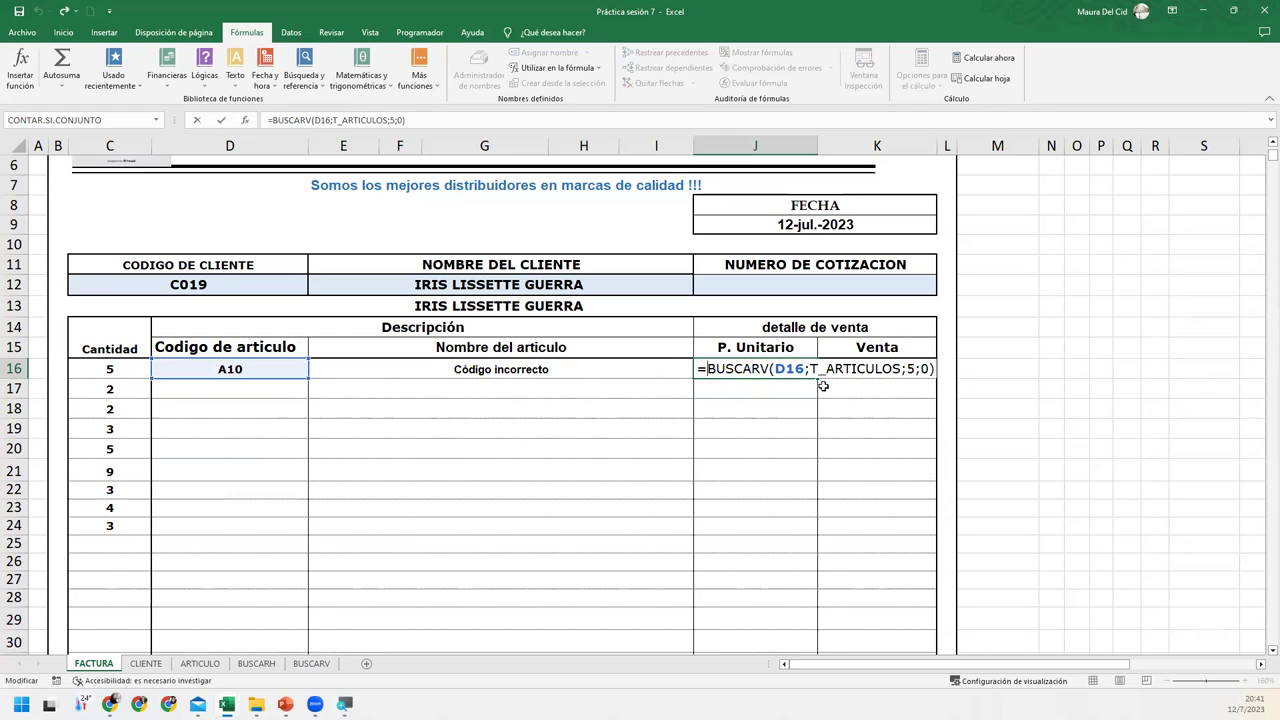
pyautogui.write('si.err')
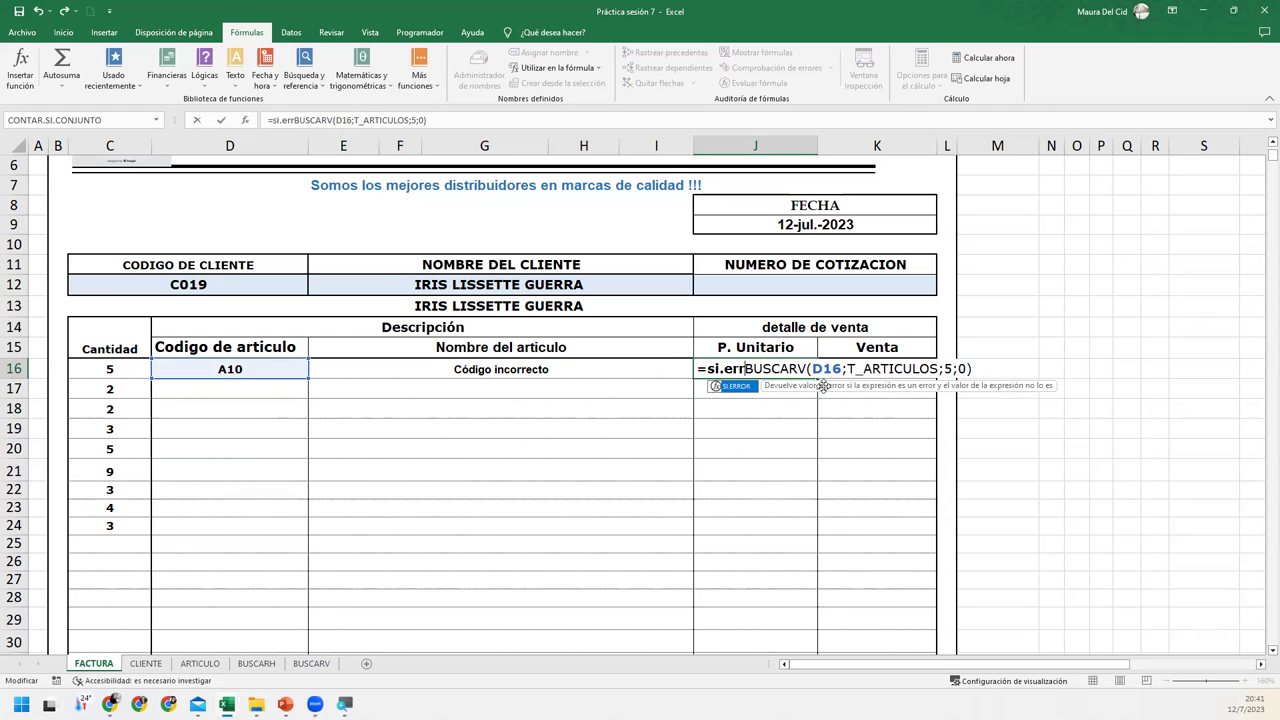
pyautogui.press('Tab')
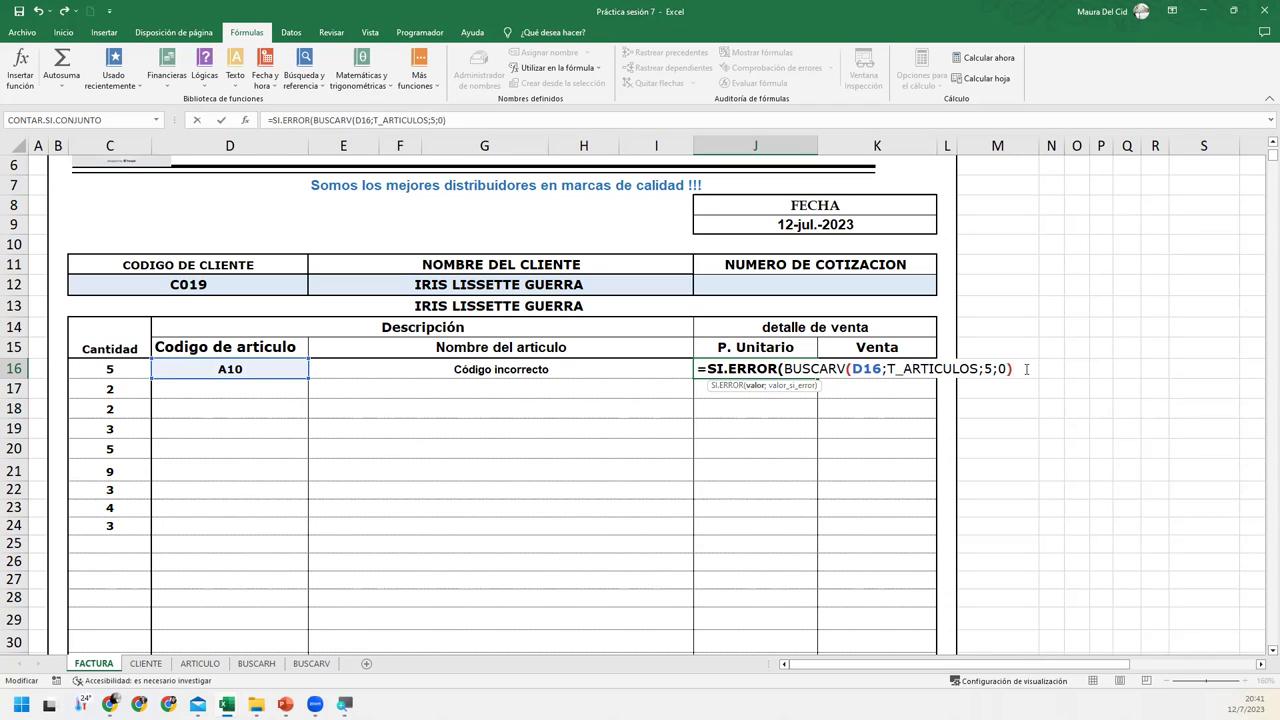
pyautogui.write(';')
pyautogui.write('0')
pyautogui.write(')')
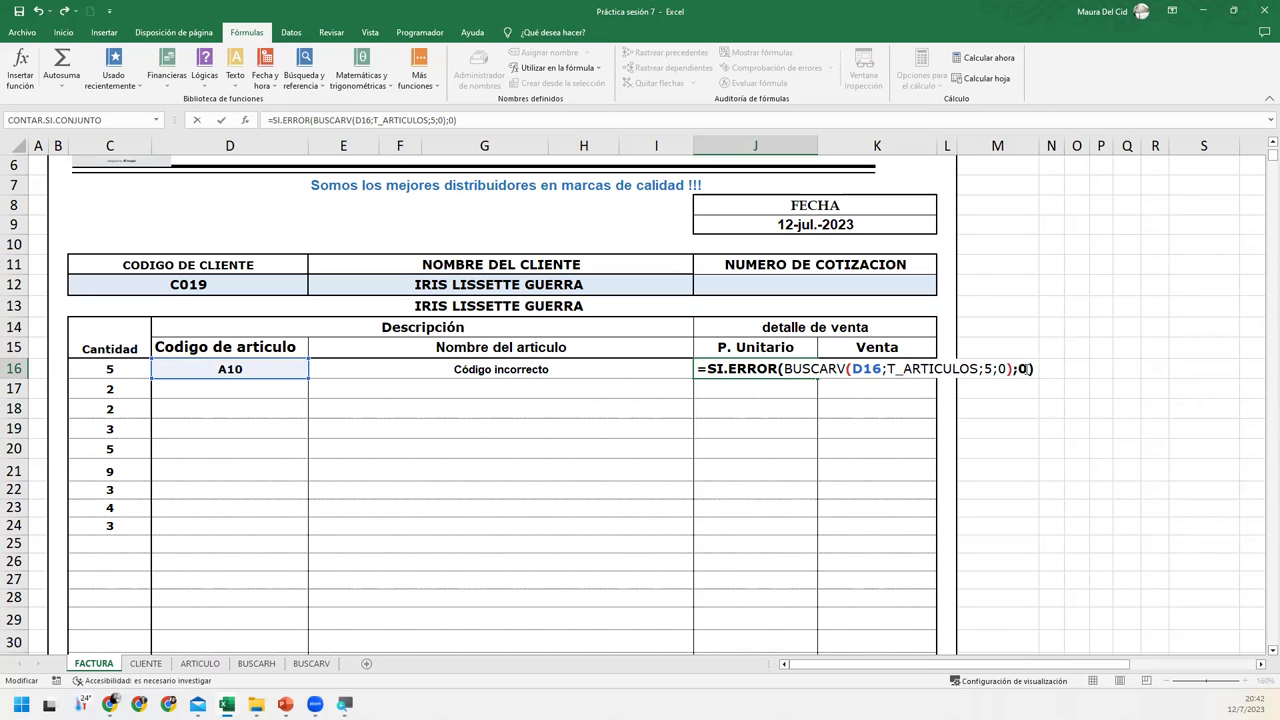
pyautogui.press('Return')
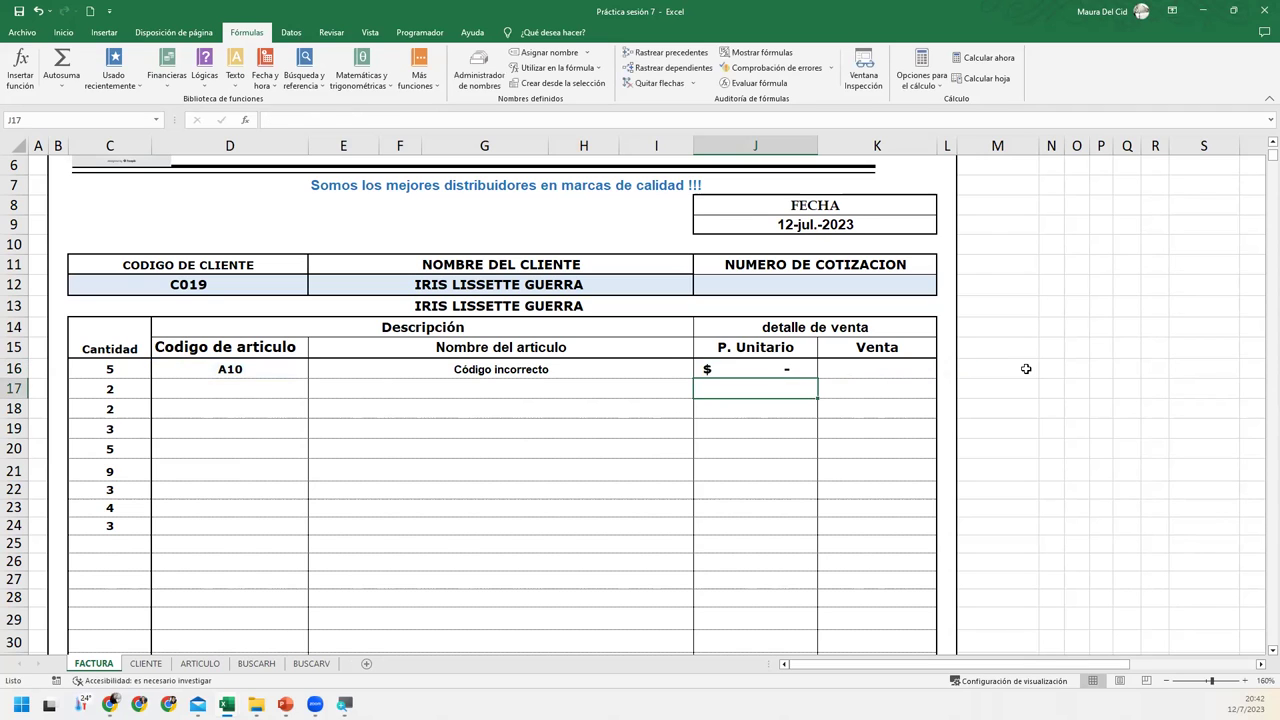
# Step: Enter =C16*J16 in K16 to compute the sale amount
pyautogui.click(797, 366)
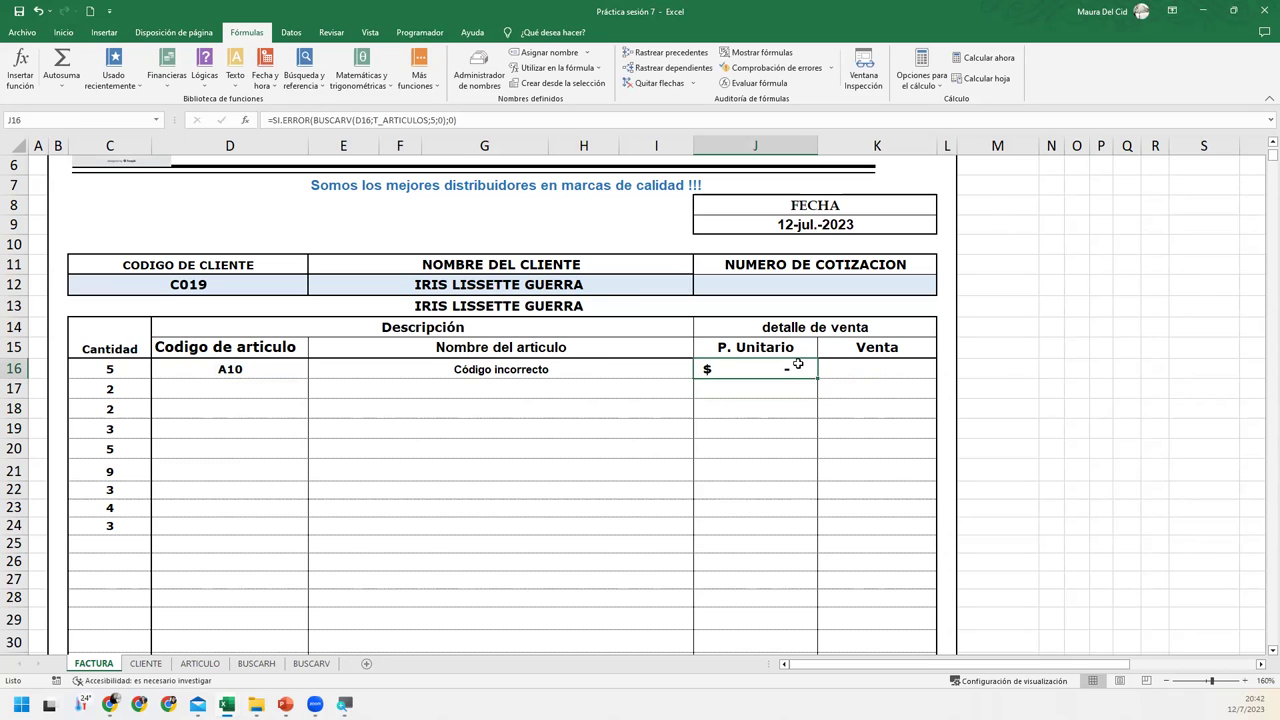
pyautogui.click(900, 368)
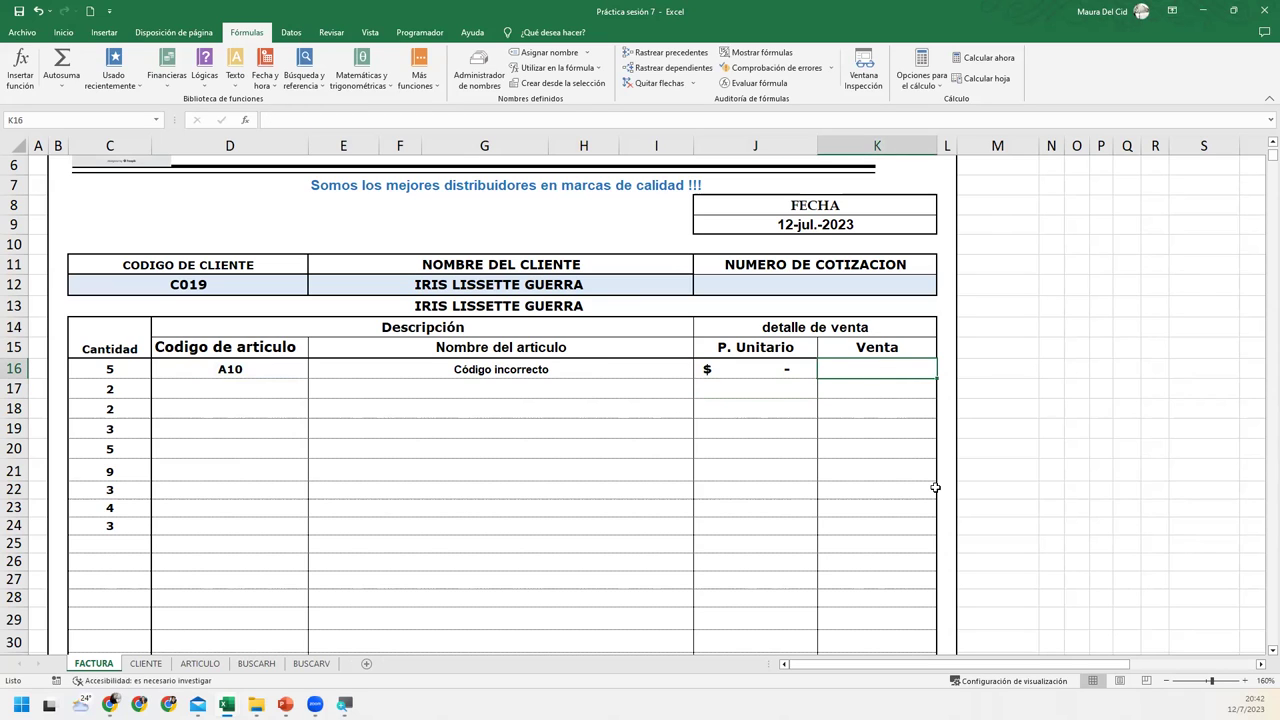
pyautogui.write('=')
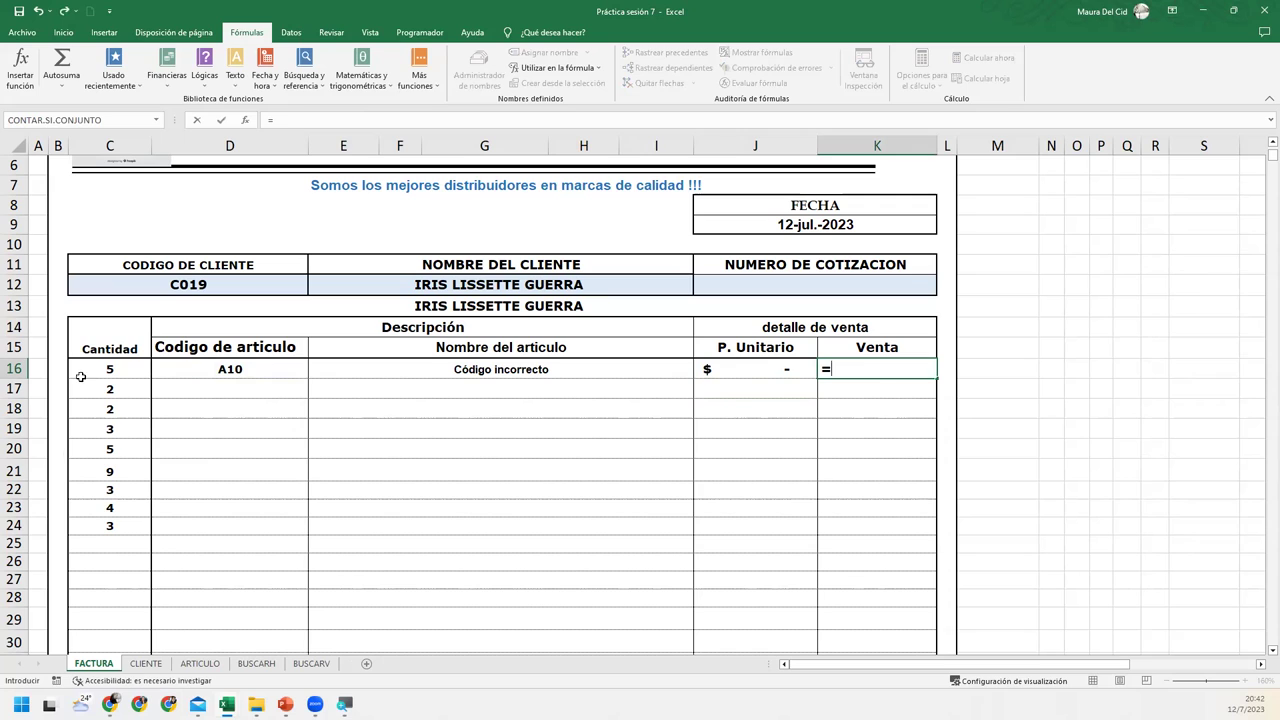
pyautogui.click(83, 369)
pyautogui.write('i')
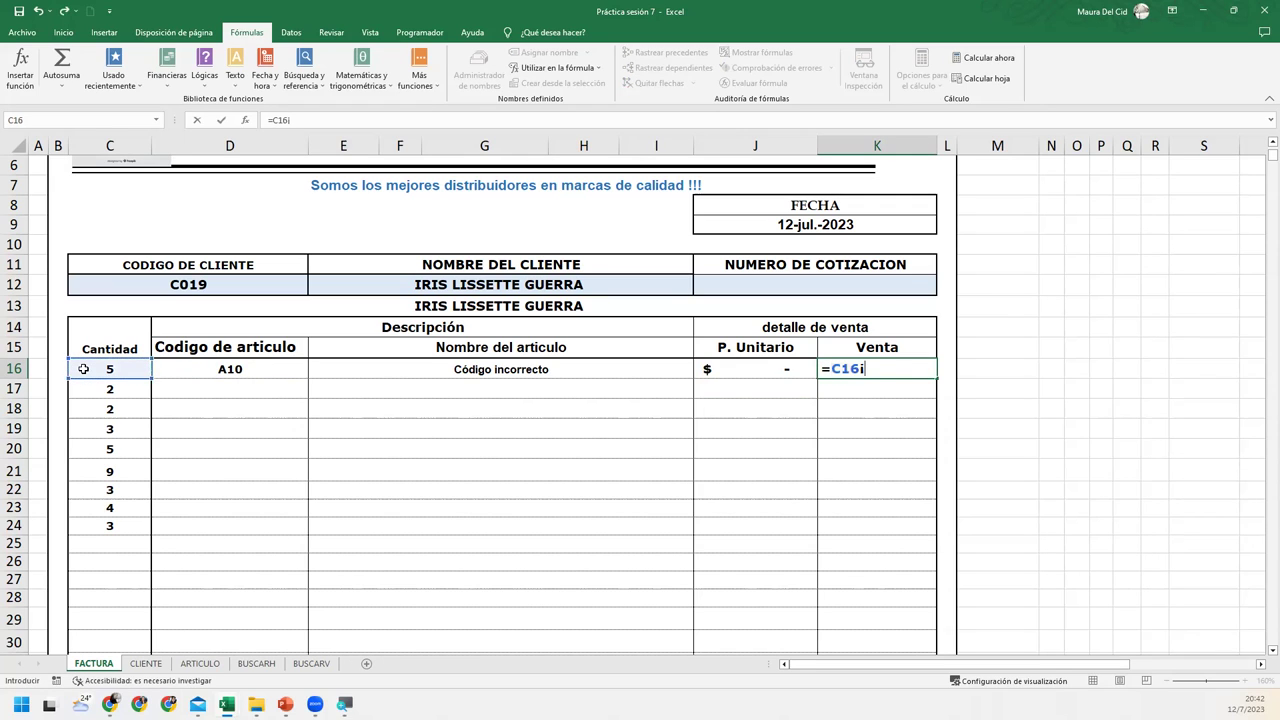
pyautogui.press('BackSpace')
pyautogui.write('*')
pyautogui.click(781, 366)
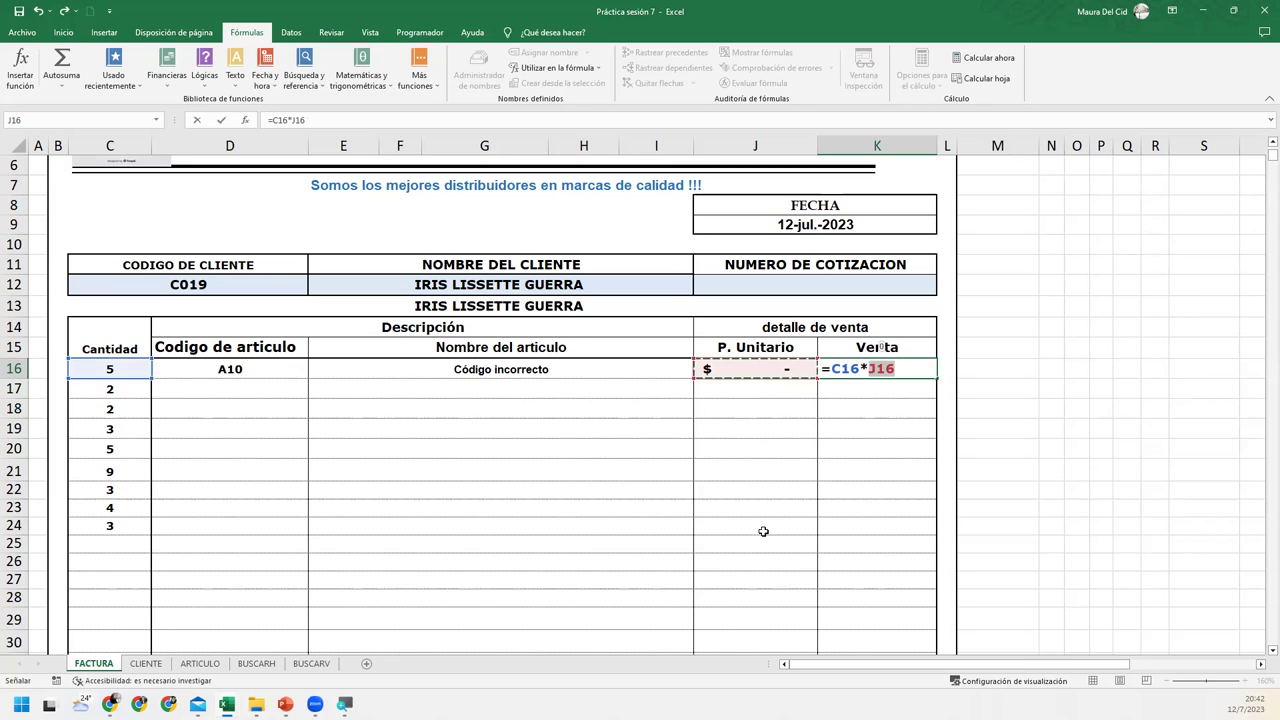
pyautogui.press('Return')
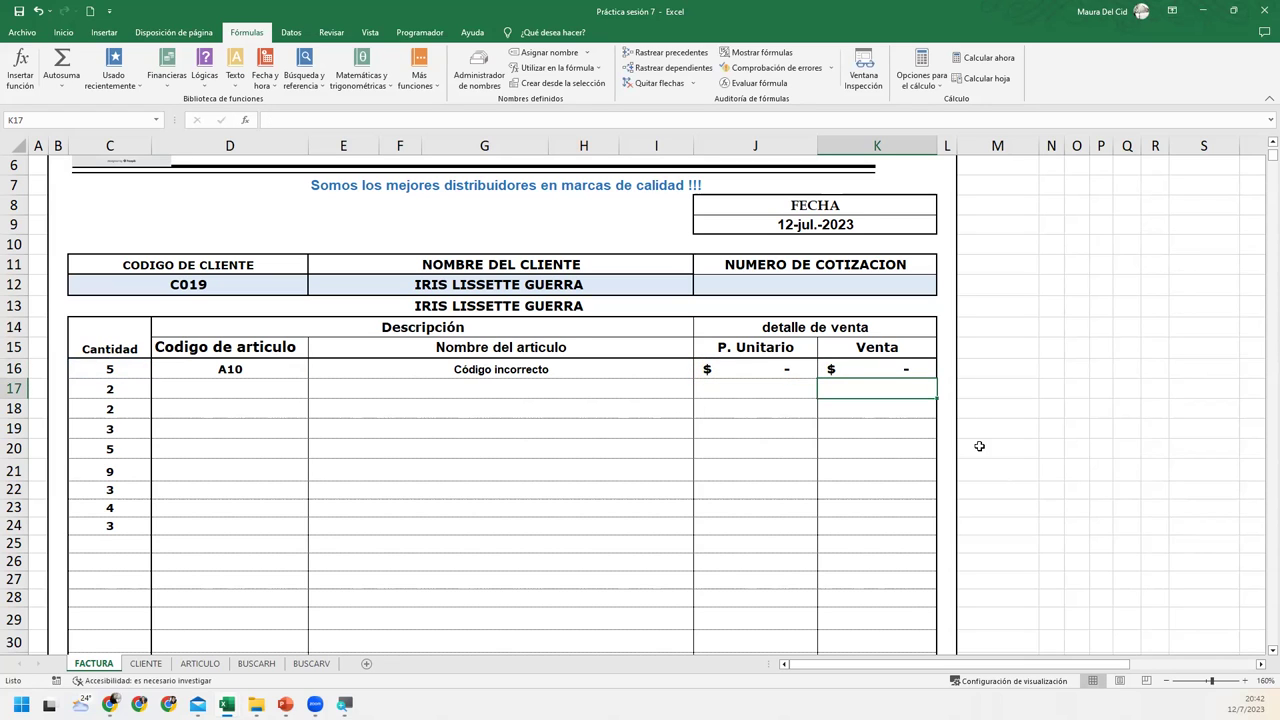
pyautogui.click(896, 364)
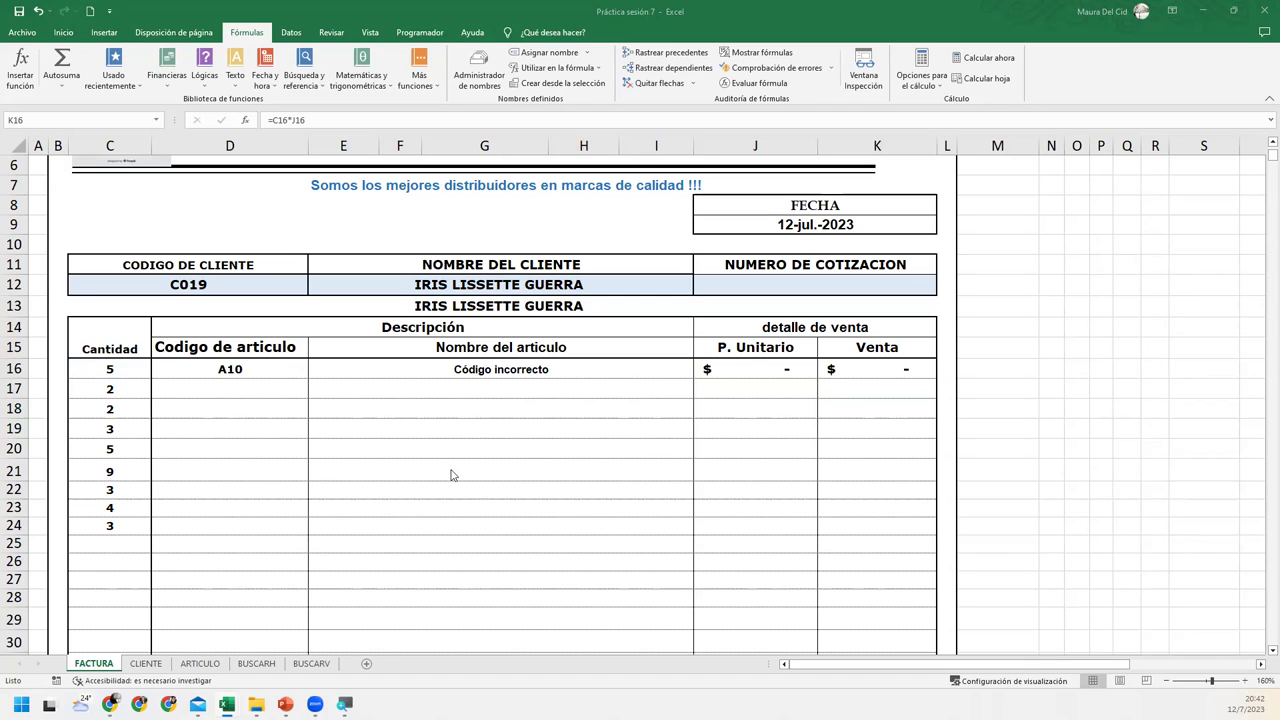
# Step: Fill E16's article-name lookup down to row 38 using fill without formatting
pyautogui.click(486, 370)
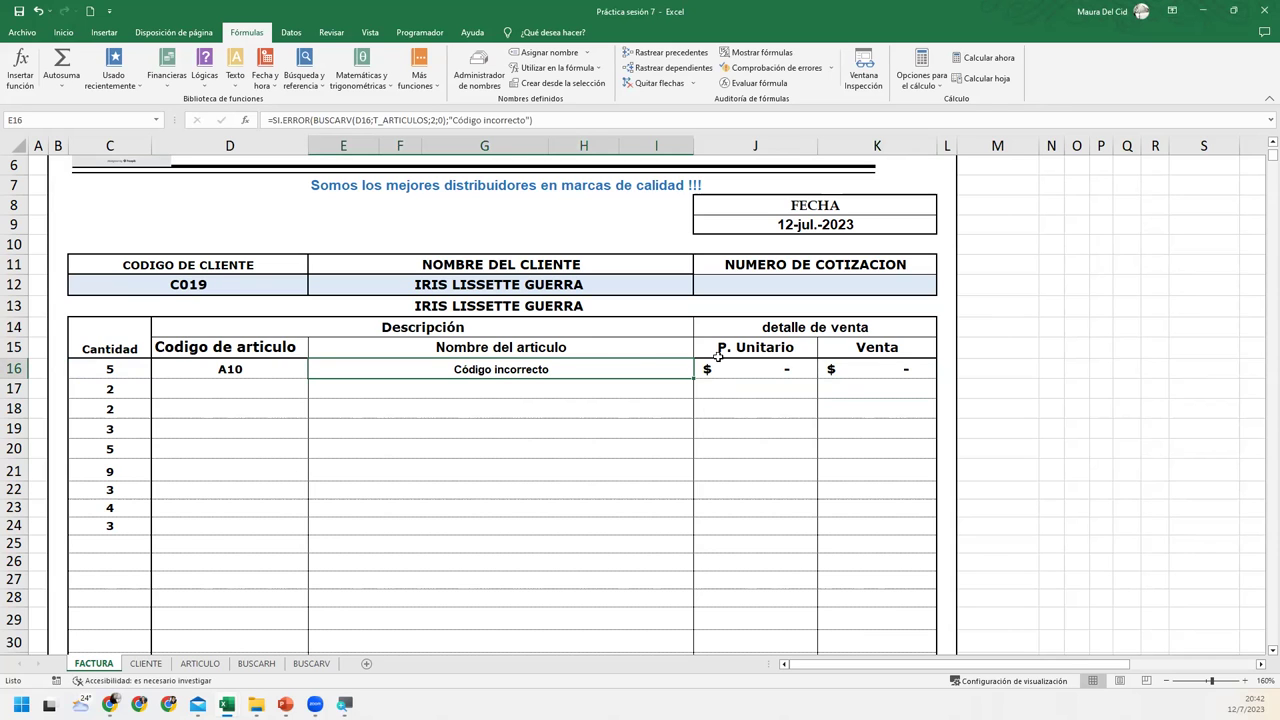
pyautogui.scroll(-1, 630, 363)
pyautogui.scroll(-3, 630, 363)
pyautogui.scroll(4, 630, 363)
pyautogui.moveTo(693, 378)
pyautogui.mouseDown()
pyautogui.moveTo(684, 287)
pyautogui.moveTo(688, 355)
pyautogui.moveTo(651, 394)
pyautogui.mouseUp()
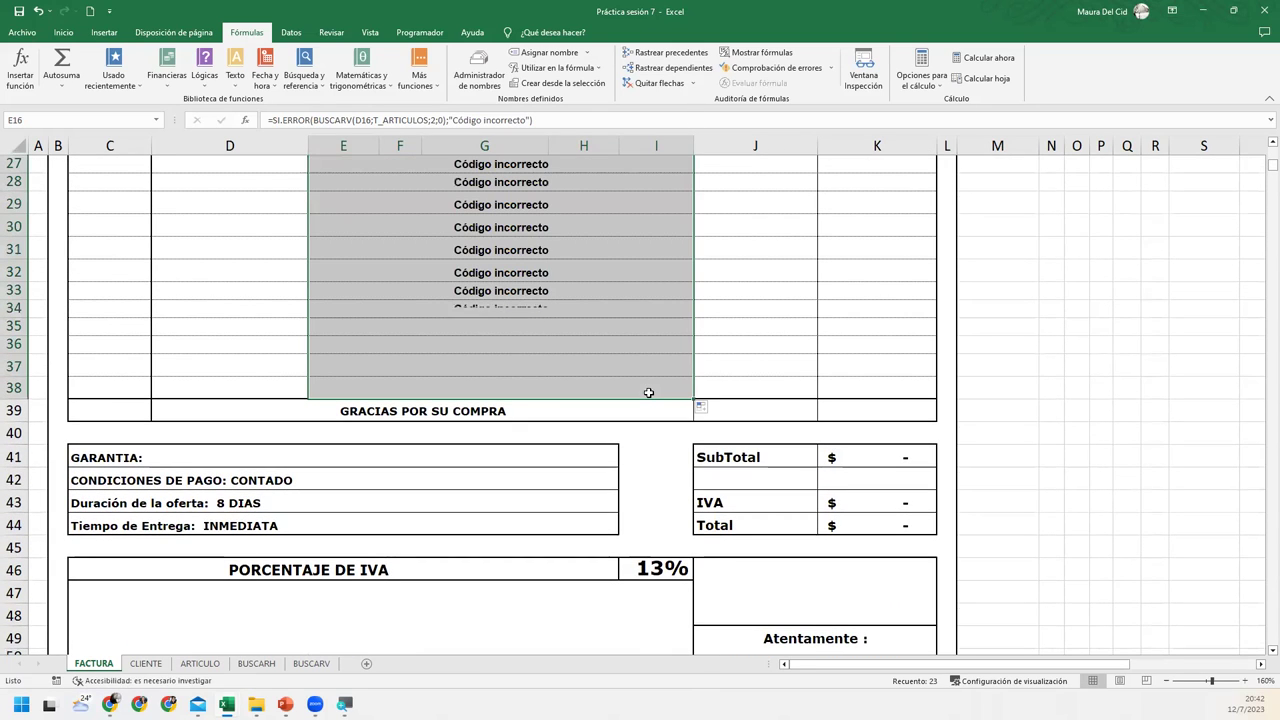
pyautogui.scroll(2, 686, 340)
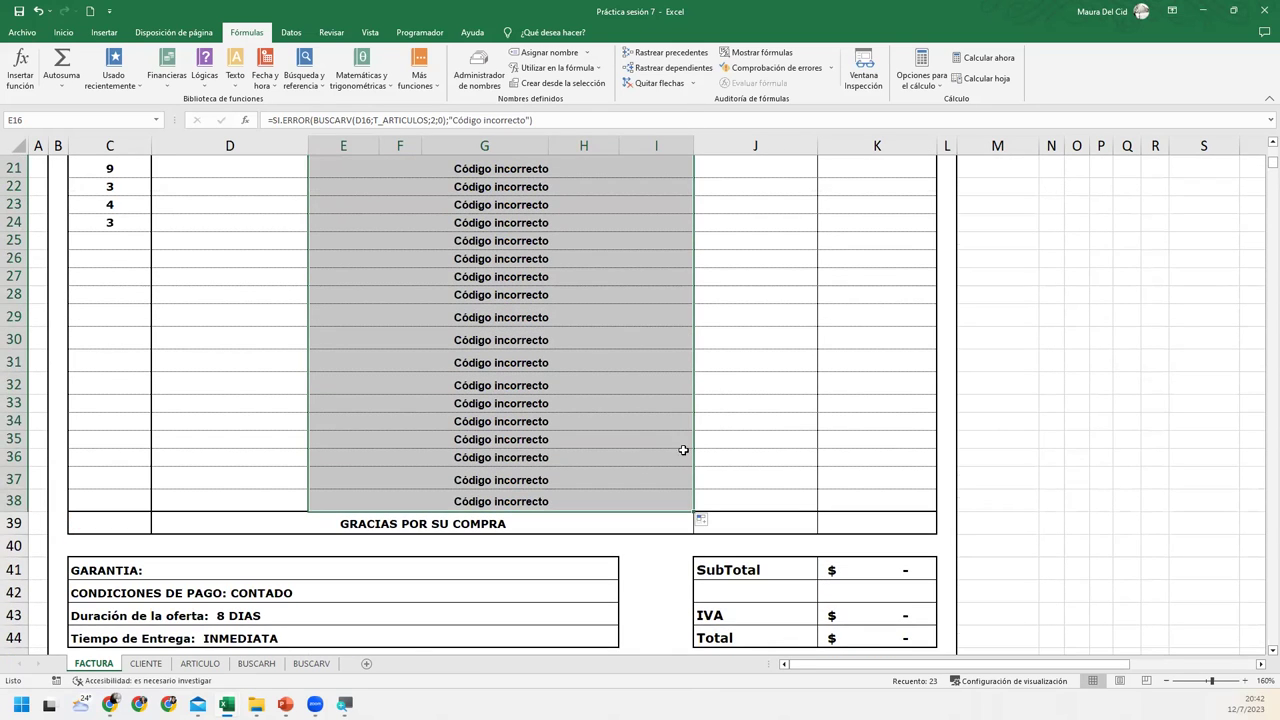
pyautogui.click(701, 521)
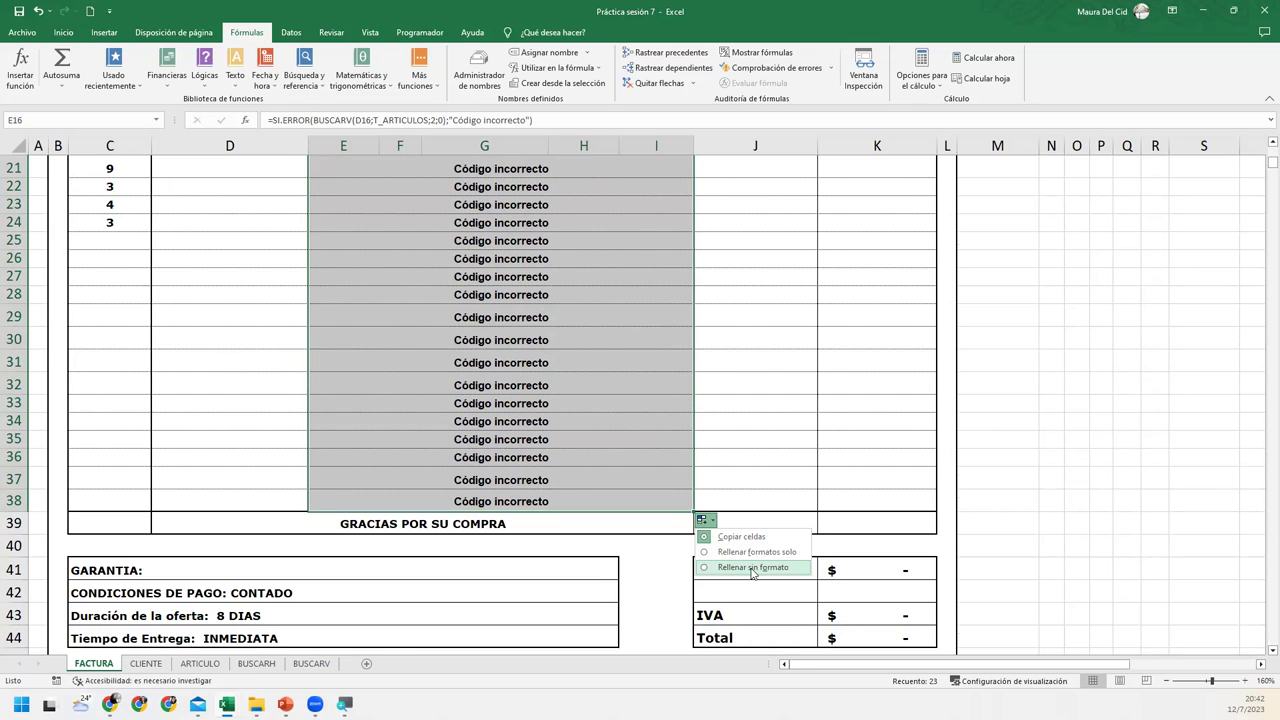
pyautogui.click(752, 567)
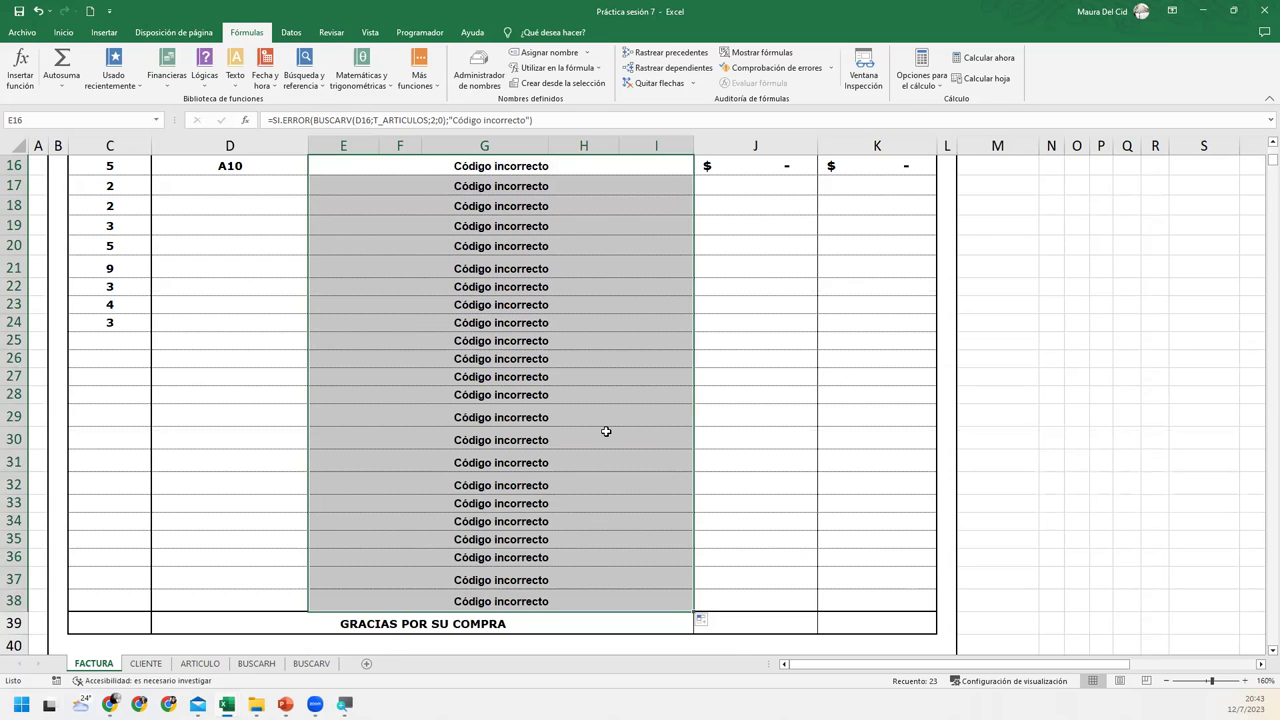
# Step: Check the copied name formulas in rows 30, 18 and 20, then reselect E16
pyautogui.click(606, 431)
pyautogui.scroll(4, 606, 431)
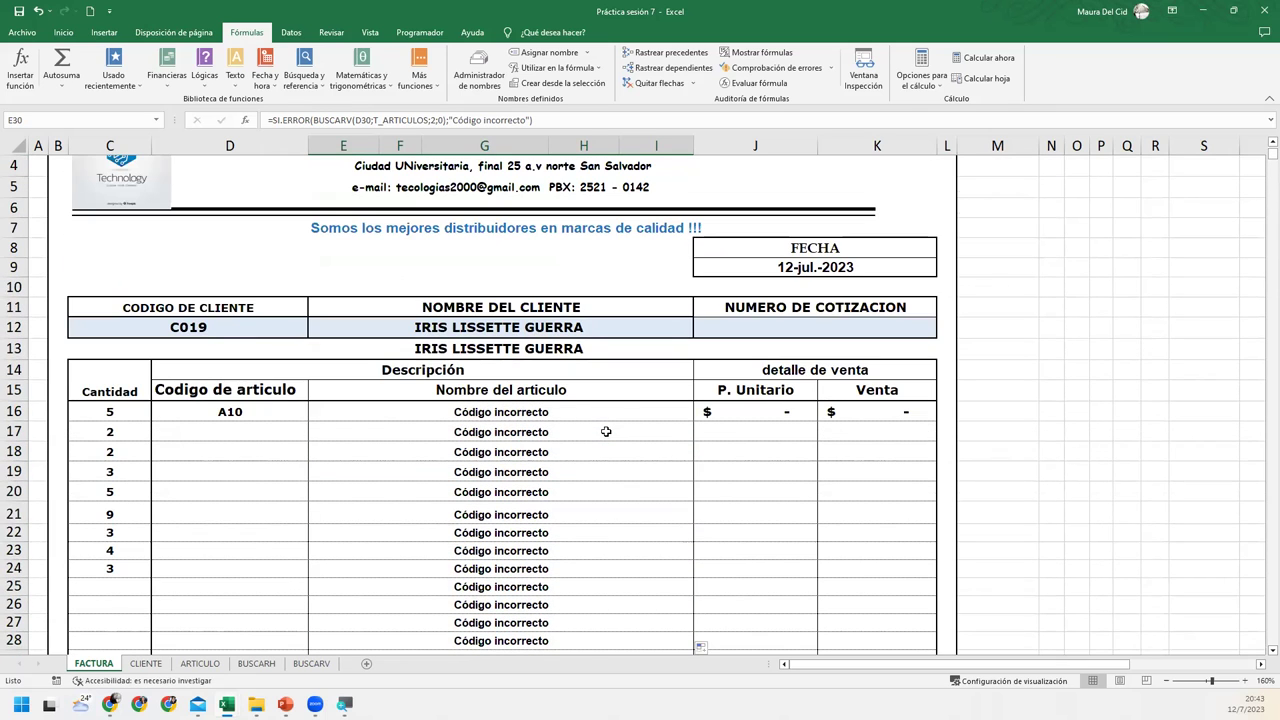
pyautogui.scroll(-1, 606, 431)
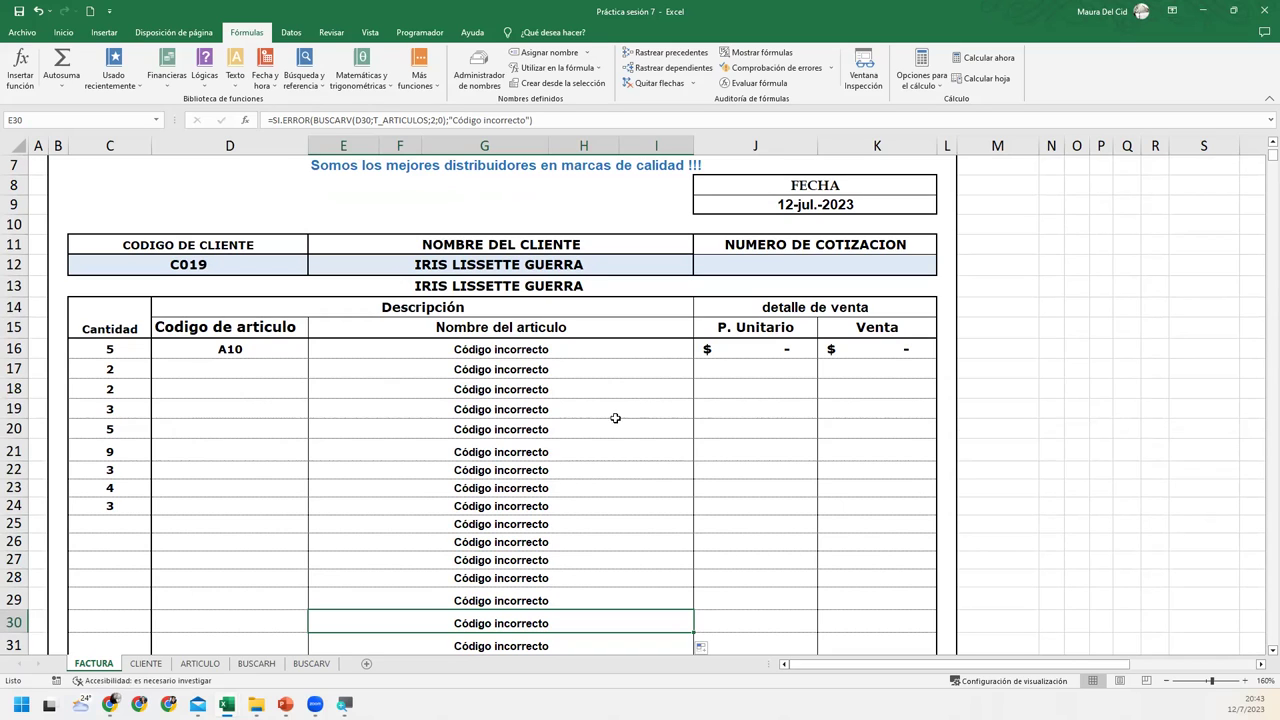
pyautogui.click(608, 386)
pyautogui.scroll(-4, 596, 407)
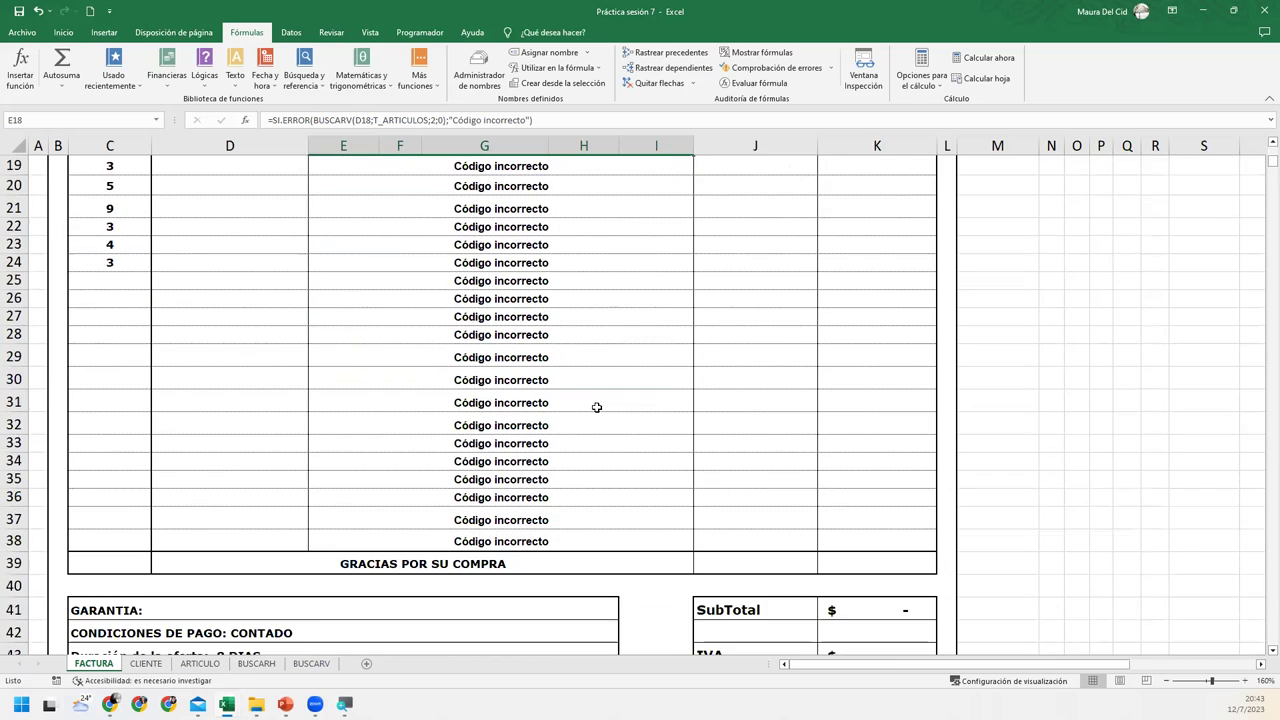
pyautogui.scroll(1, 596, 407)
pyautogui.scroll(2, 596, 407)
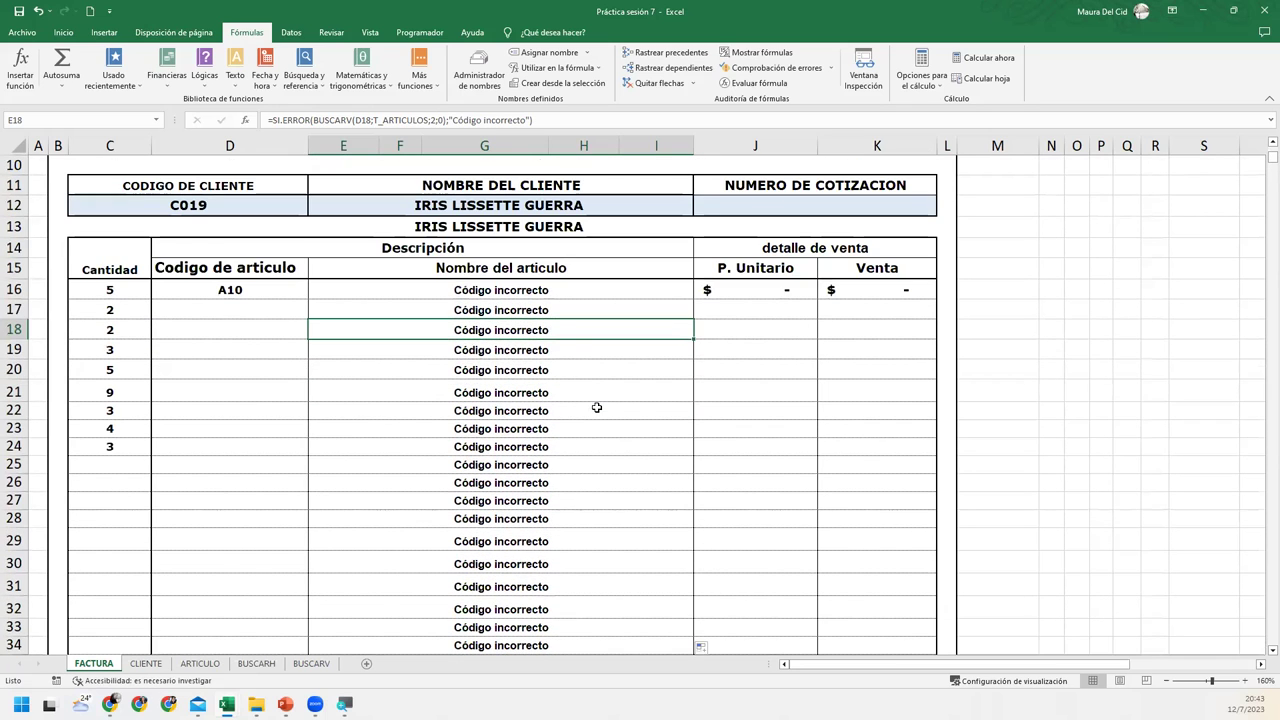
pyautogui.click(584, 364)
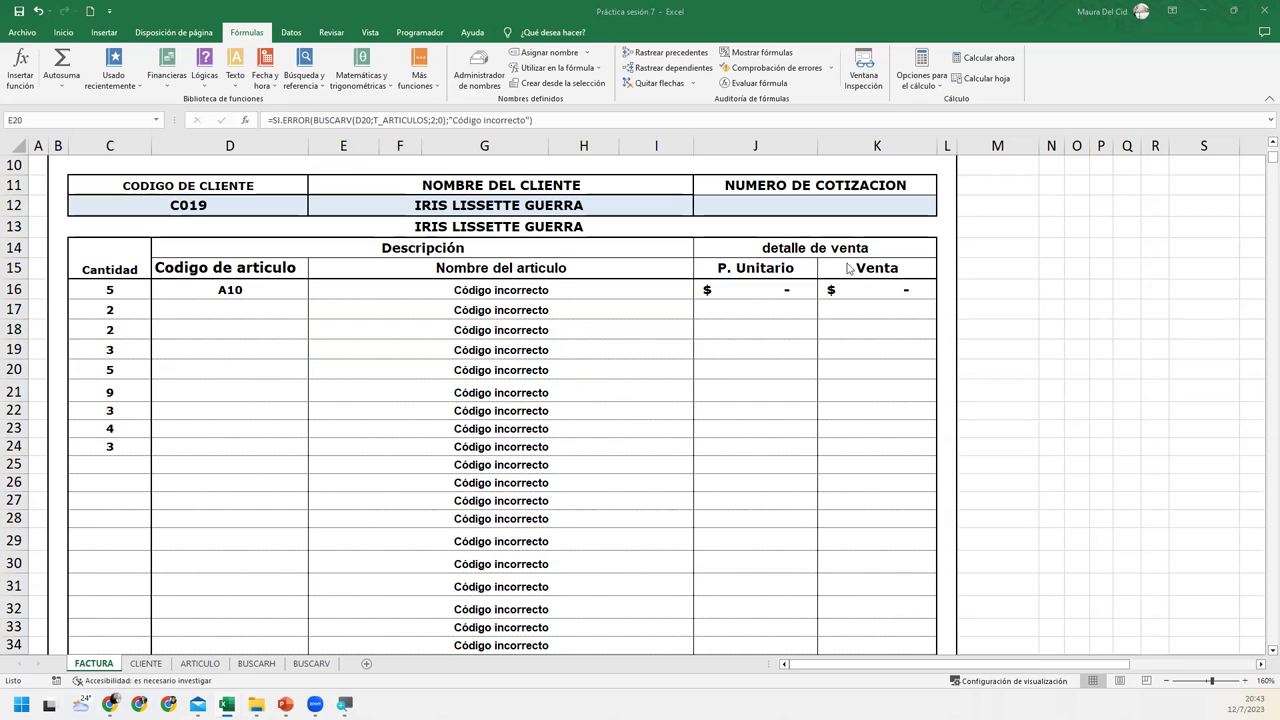
pyautogui.click(574, 312)
pyautogui.click(578, 291)
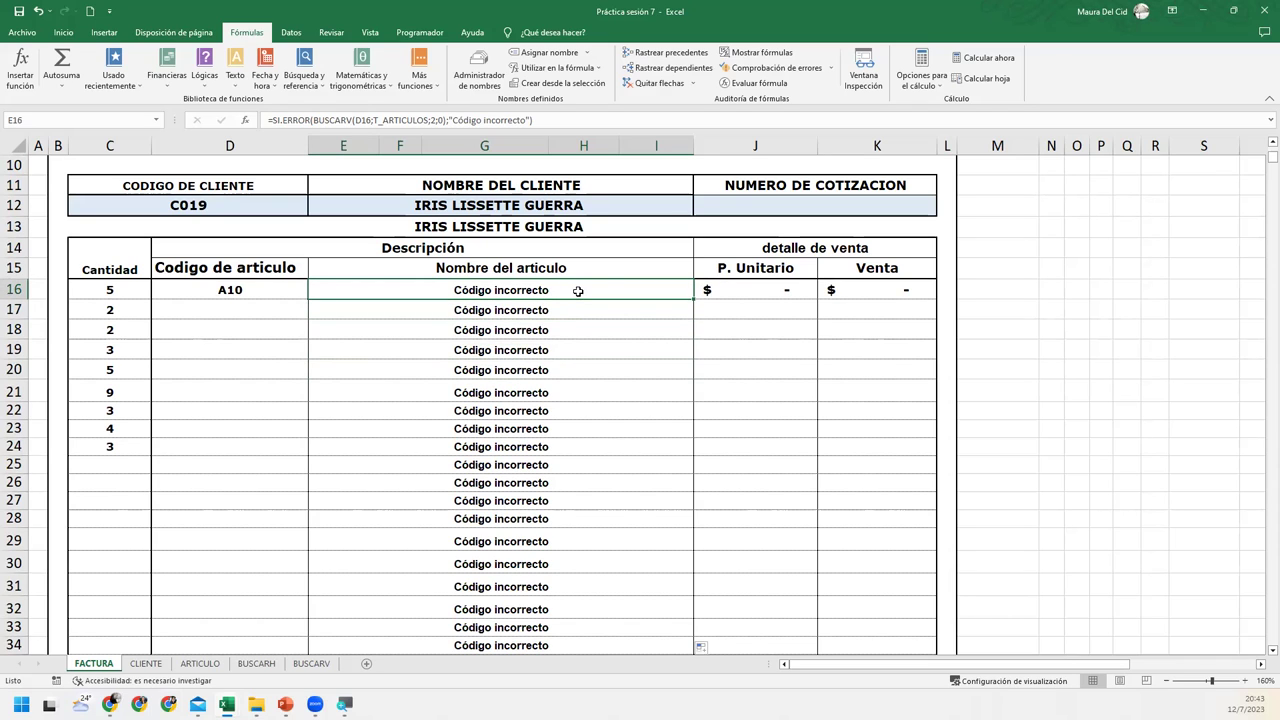
pyautogui.scroll(-6, 478, 420)
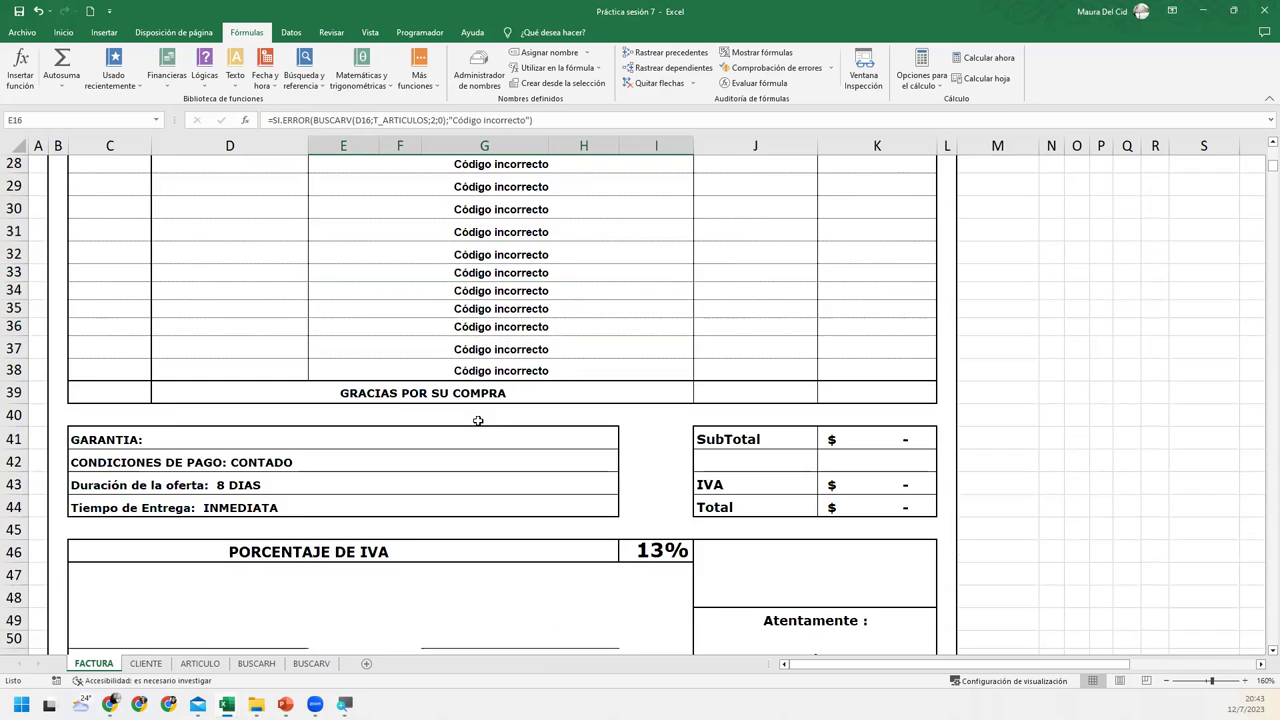
pyautogui.scroll(6, 478, 420)
pyautogui.scroll(4, 478, 420)
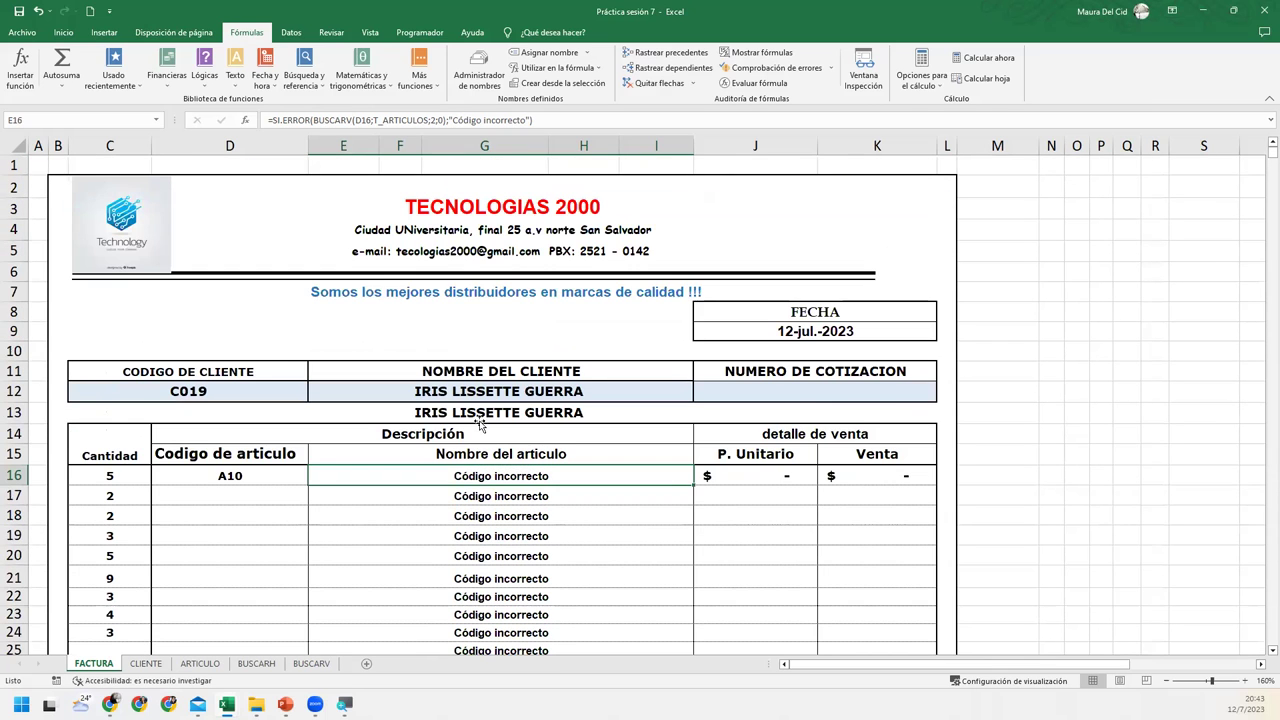
pyautogui.scroll(-1, 480, 424)
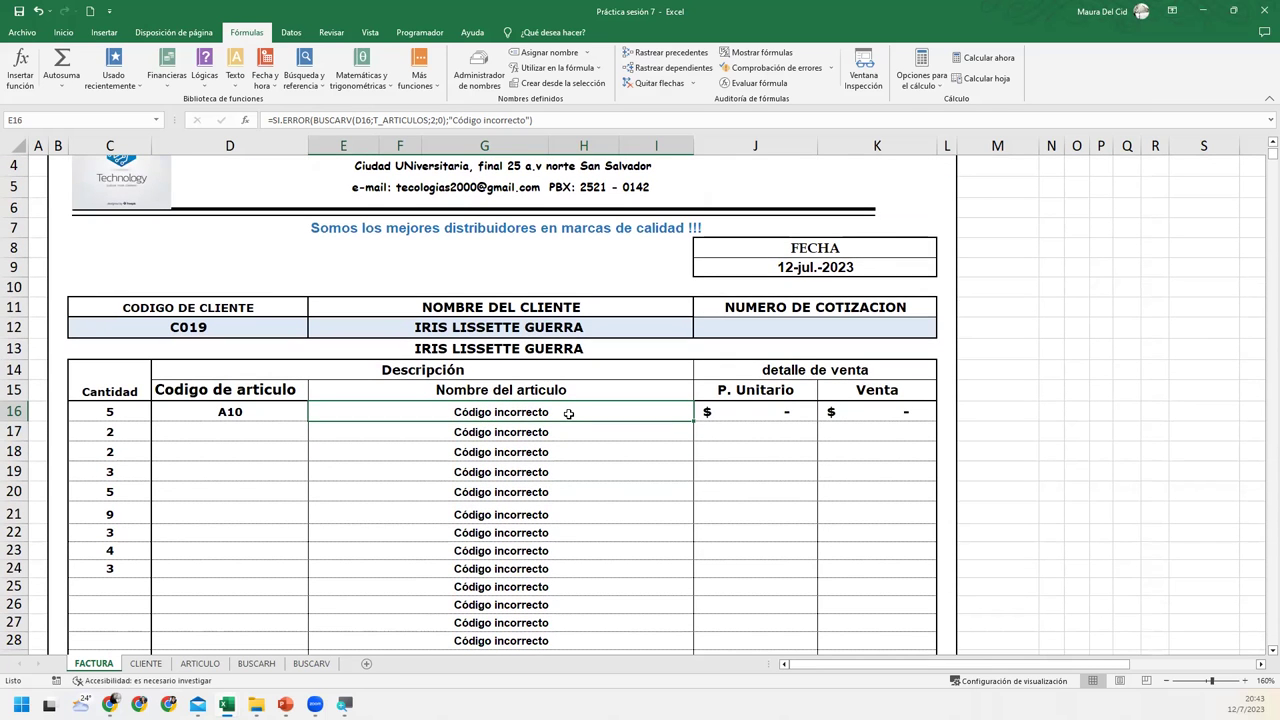
pyautogui.click(469, 431)
pyautogui.click(254, 426)
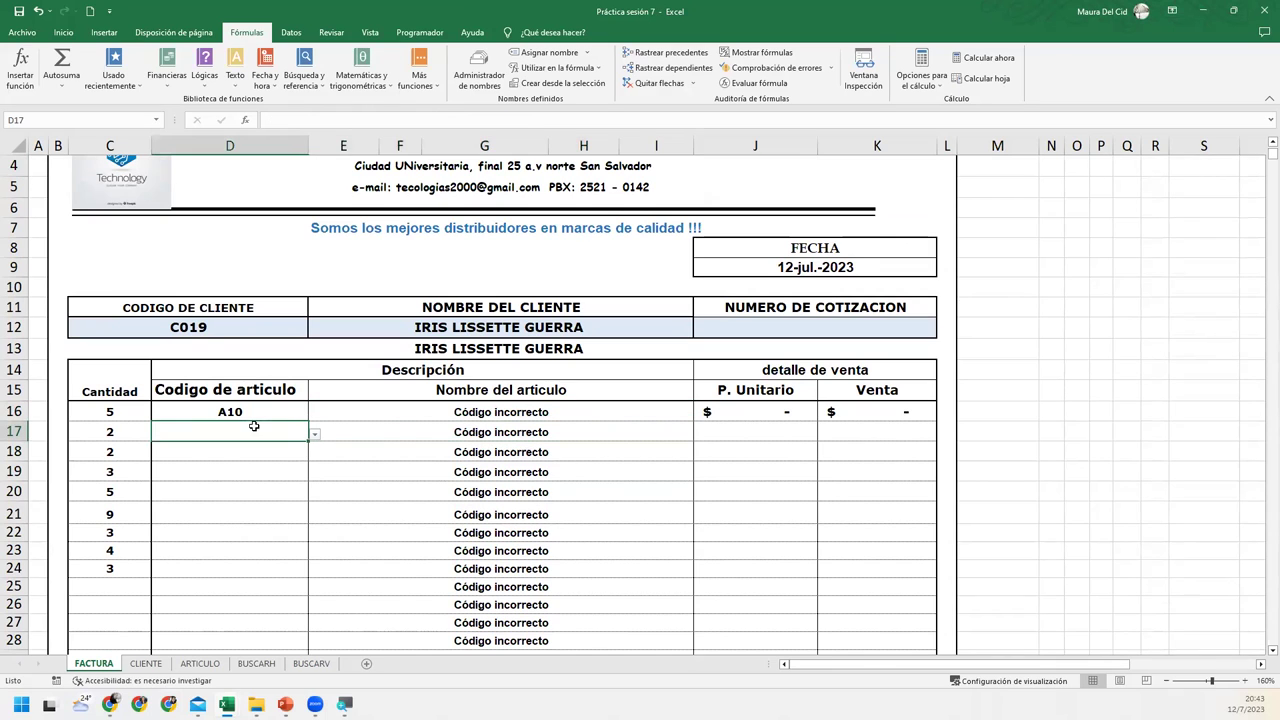
pyautogui.click(361, 426)
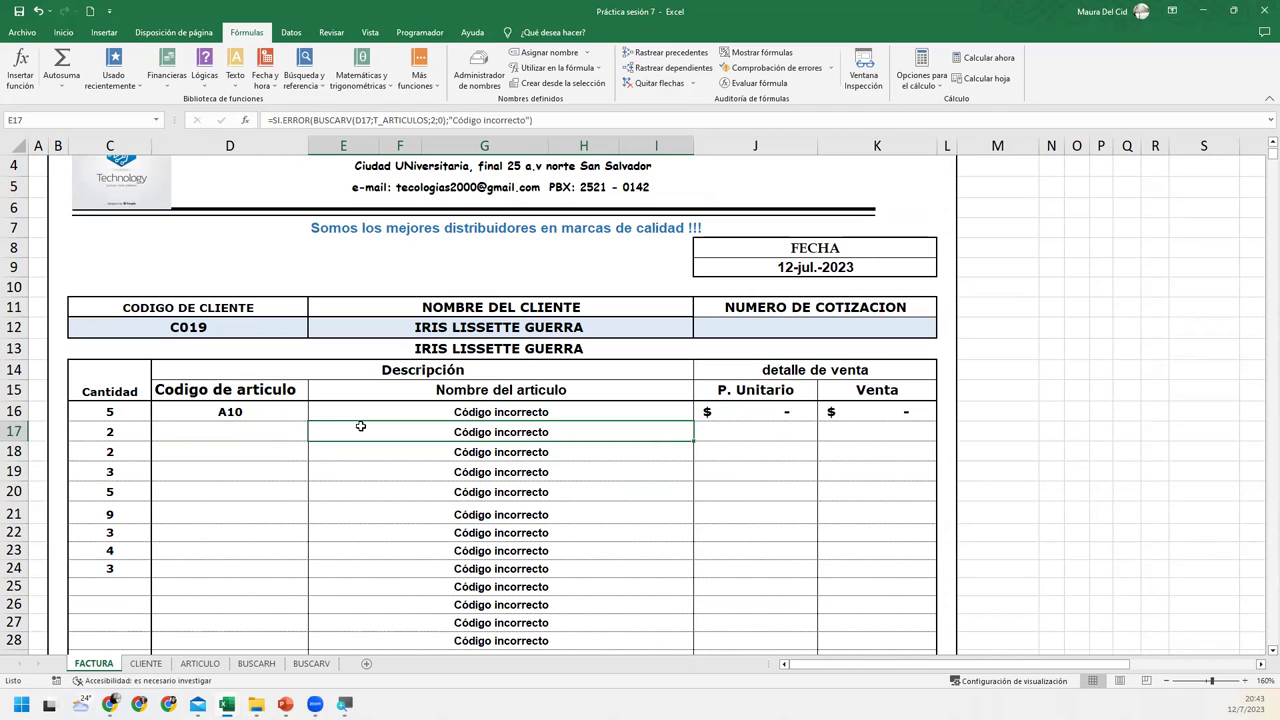
pyautogui.click(277, 412)
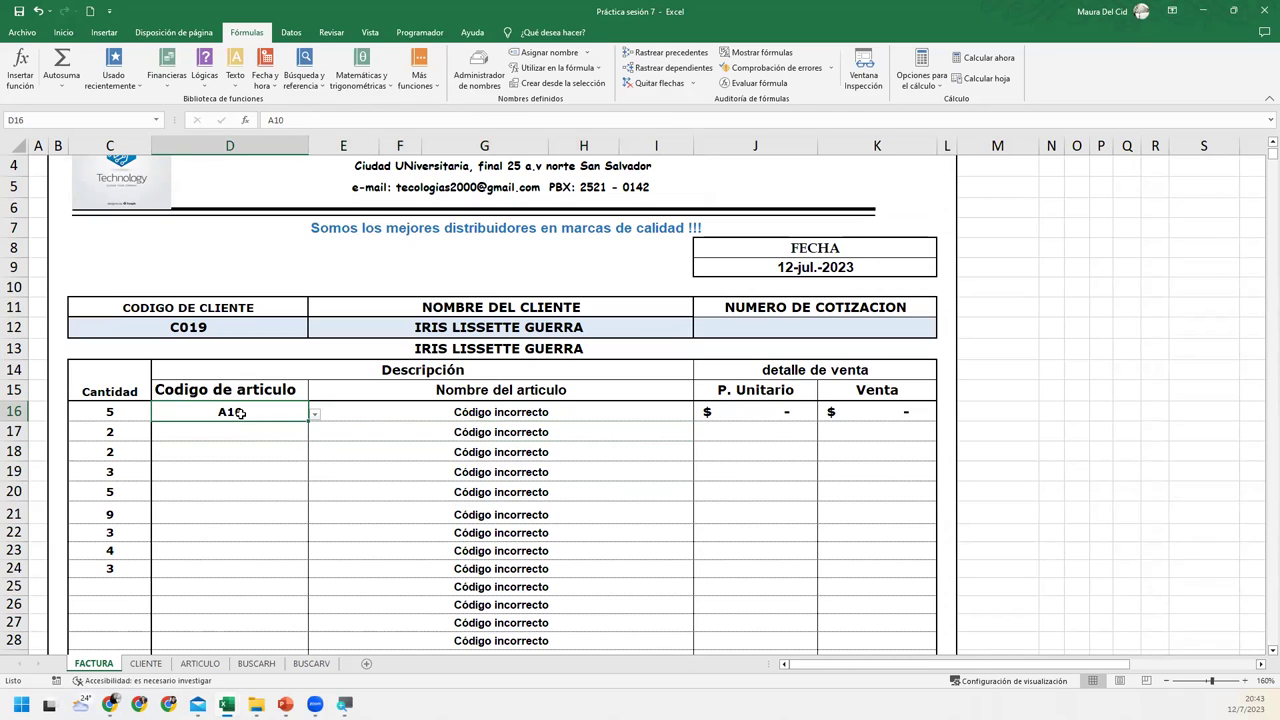
pyautogui.click(314, 413)
pyautogui.click(225, 532)
pyautogui.click(316, 414)
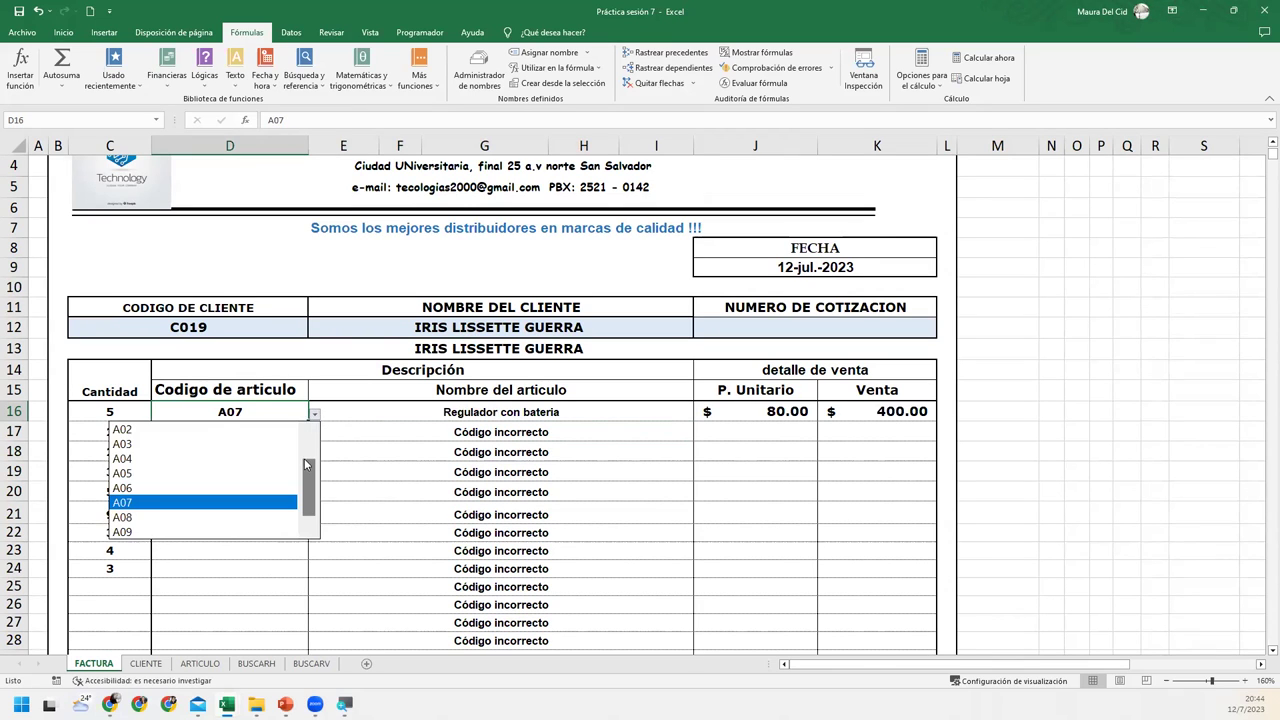
pyautogui.click(267, 532)
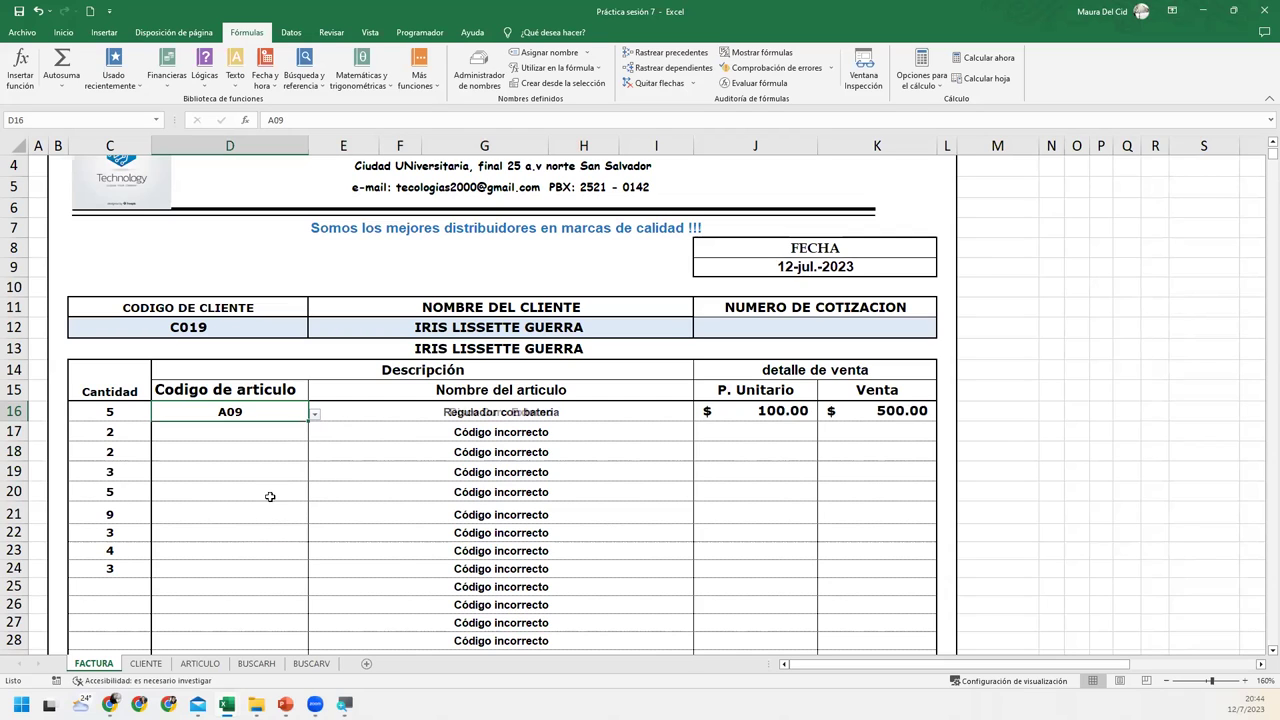
pyautogui.doubleClick(289, 413)
pyautogui.press('BackSpace')
pyautogui.press('BackSpace')
pyautogui.write('10')
pyautogui.press('Return')
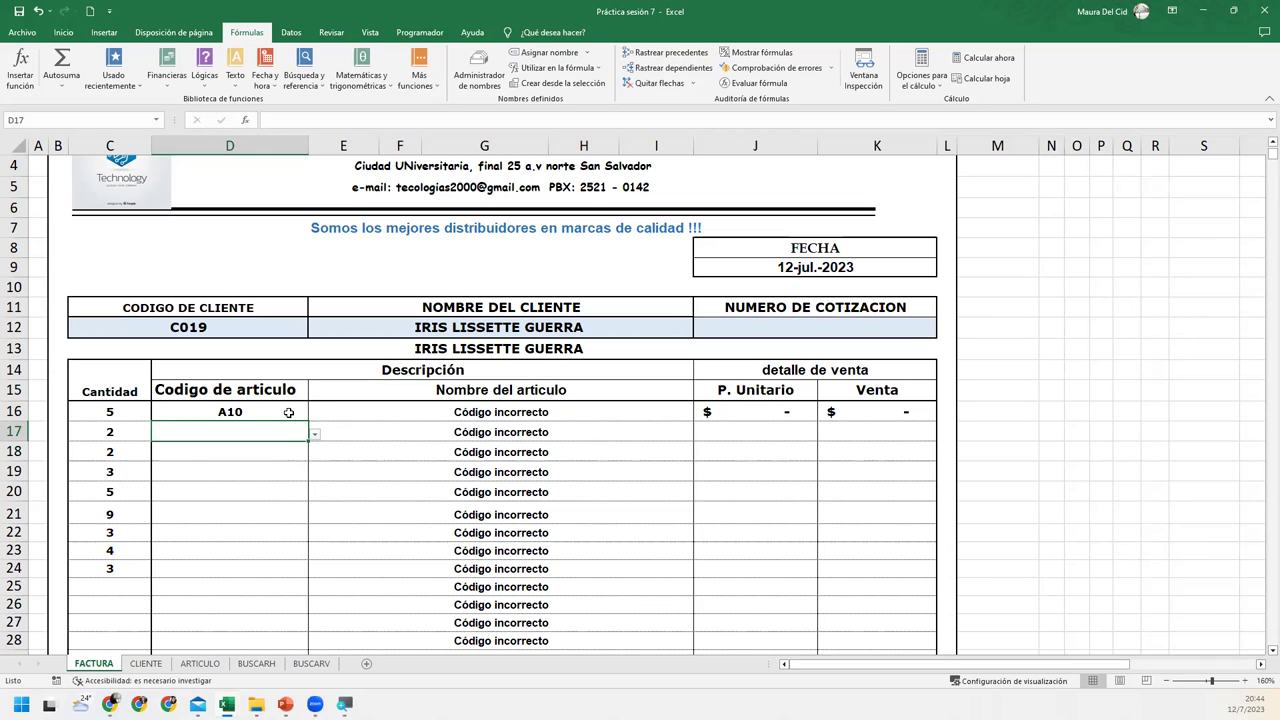
# Step: Replace "Código incorrecto" in E16's formula with a blank " " message
pyautogui.click(603, 411)
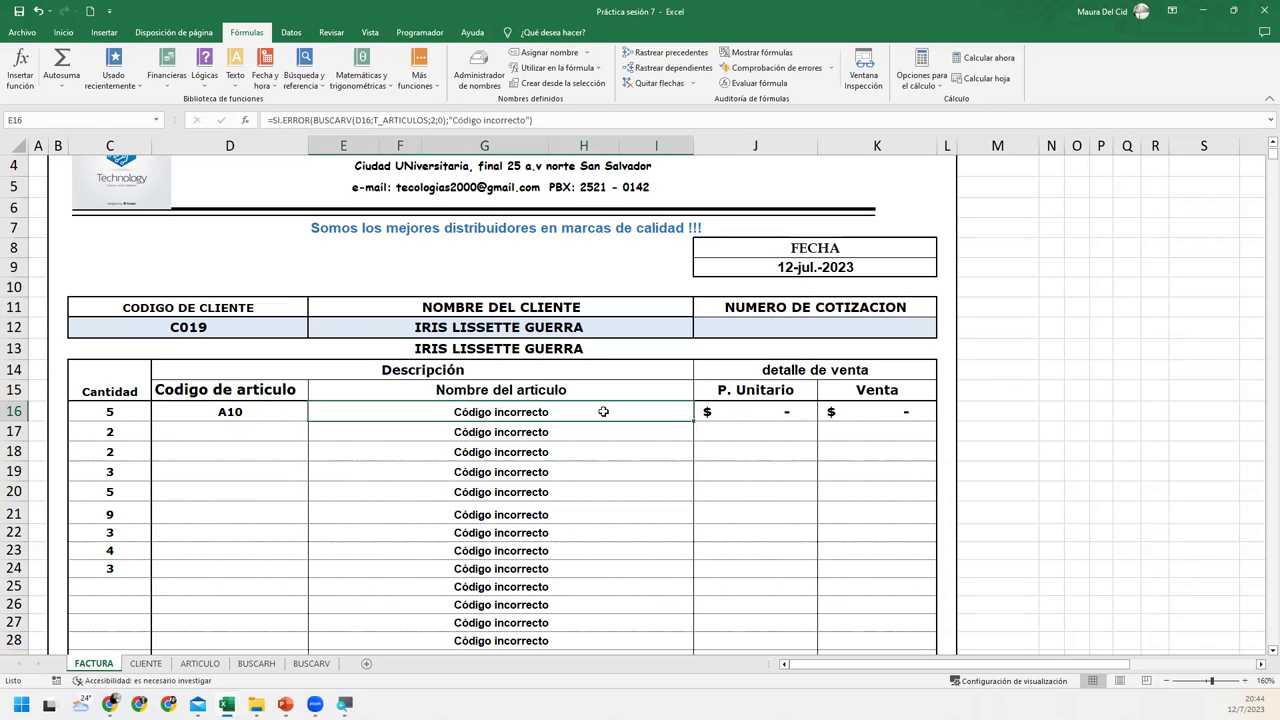
pyautogui.doubleClick(605, 411)
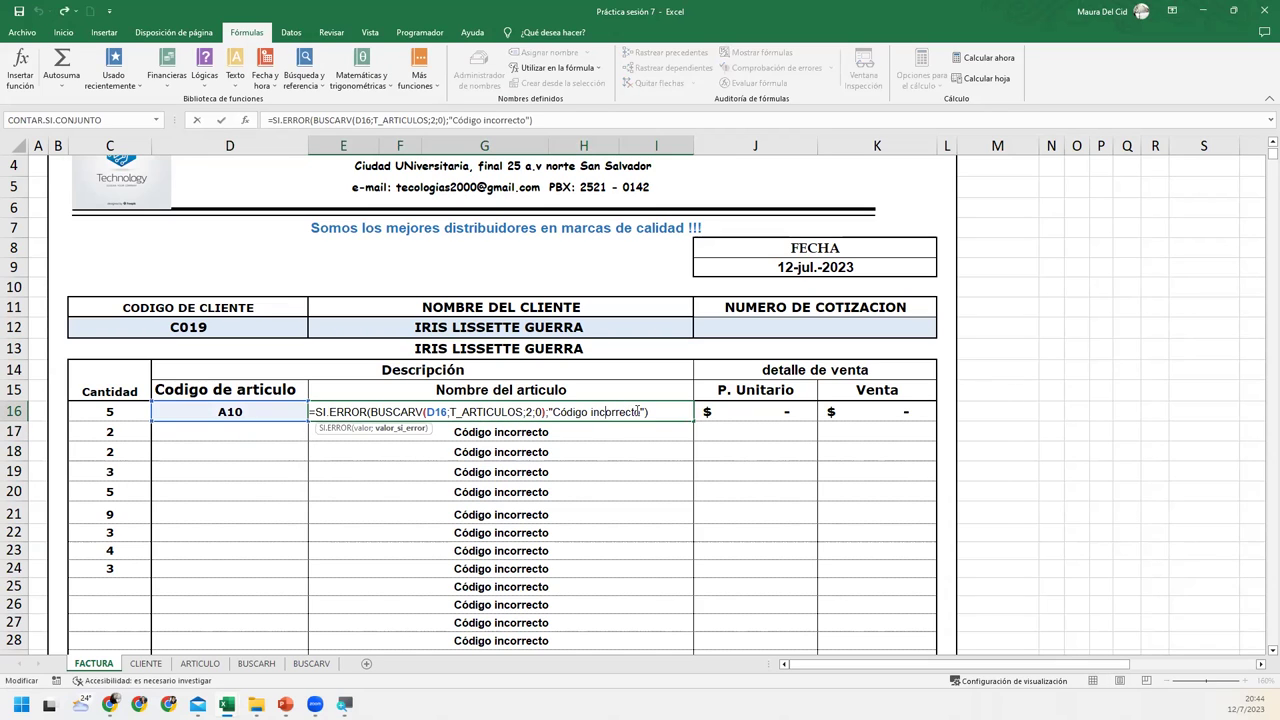
pyautogui.moveTo(640, 411); pyautogui.dragTo(551, 411)
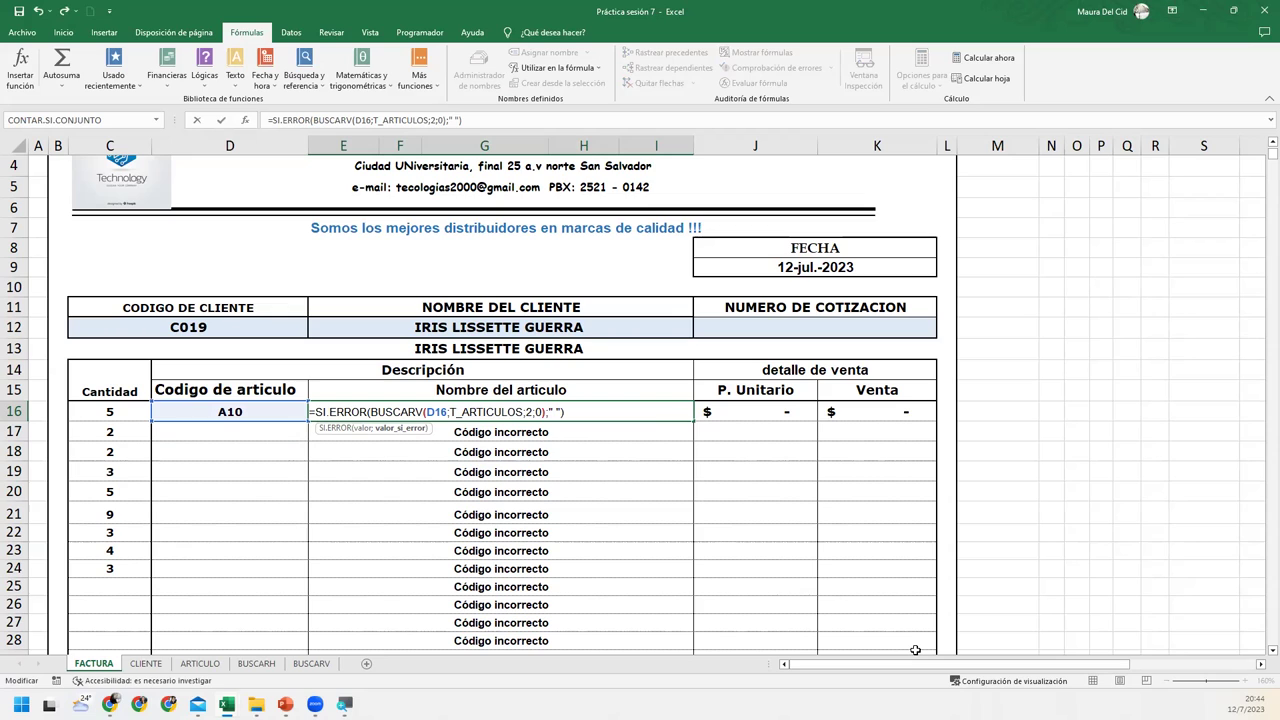
pyautogui.press('Return')
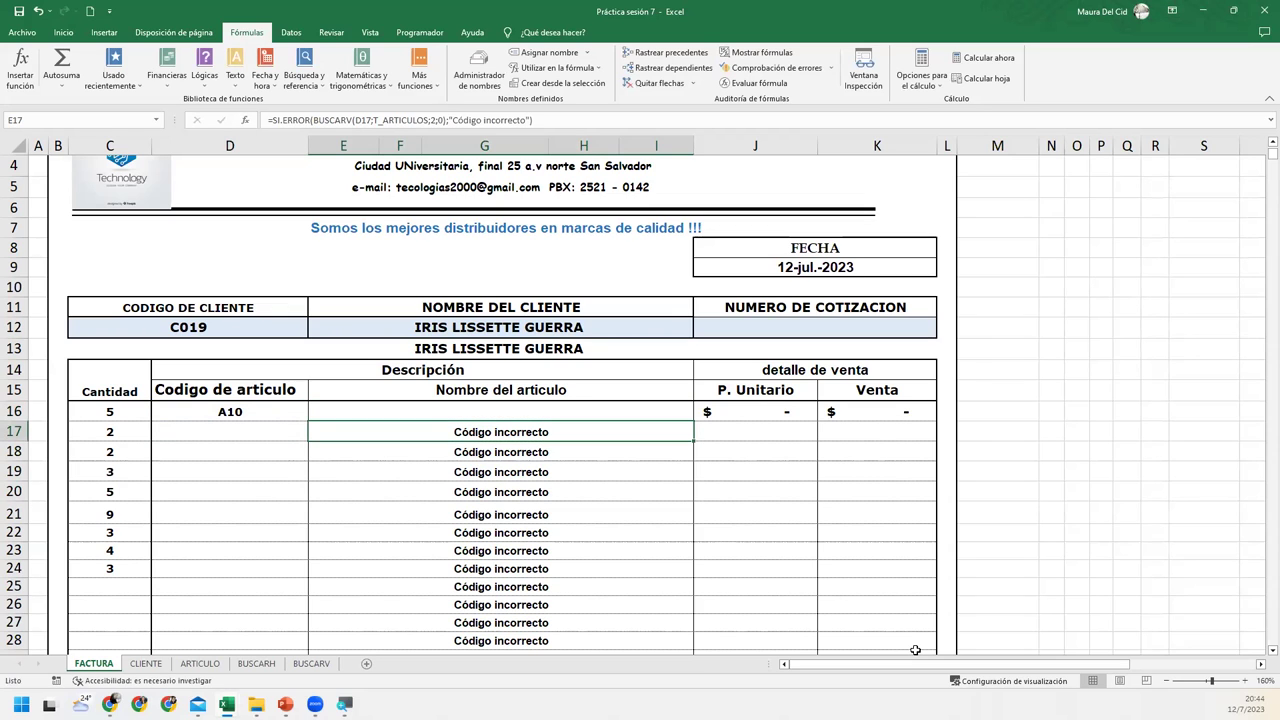
# Step: Fill the edited formula down to row 38 without formatting and confirm the cells appear blank
pyautogui.click(665, 413)
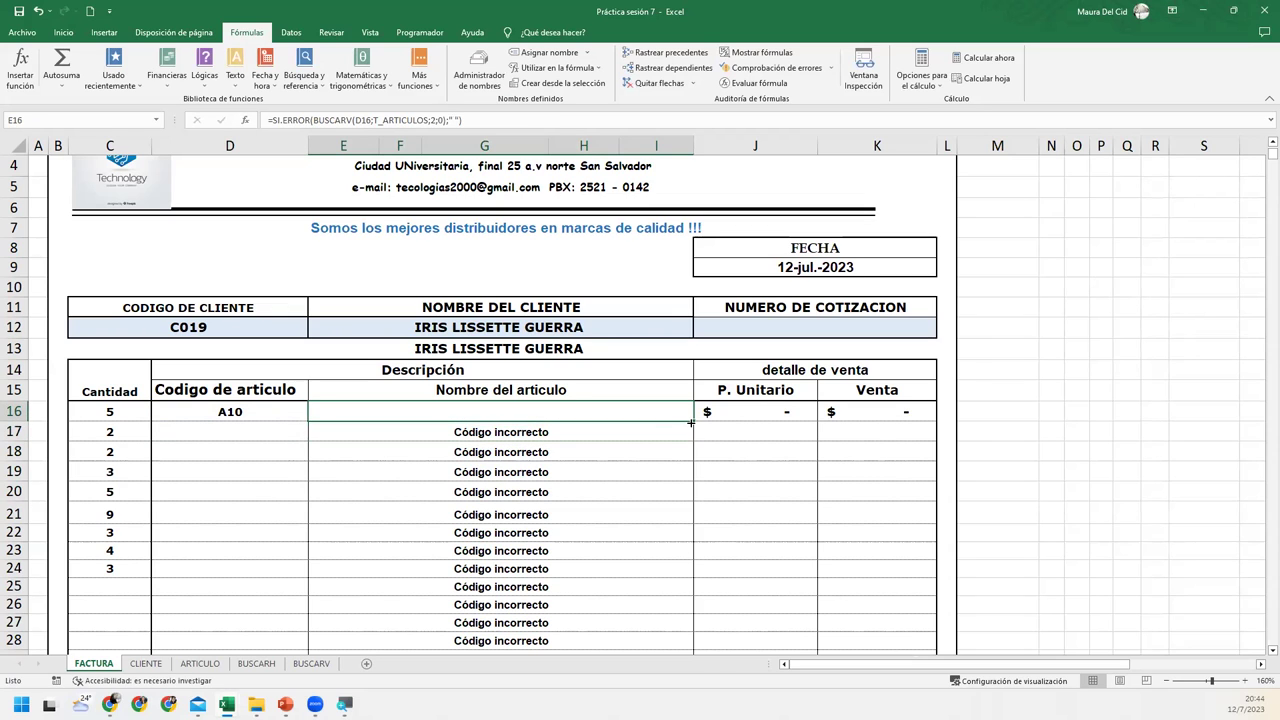
pyautogui.moveTo(692, 422)
pyautogui.mouseDown()
pyautogui.moveTo(664, 581)
pyautogui.moveTo(660, 466)
pyautogui.mouseUp()
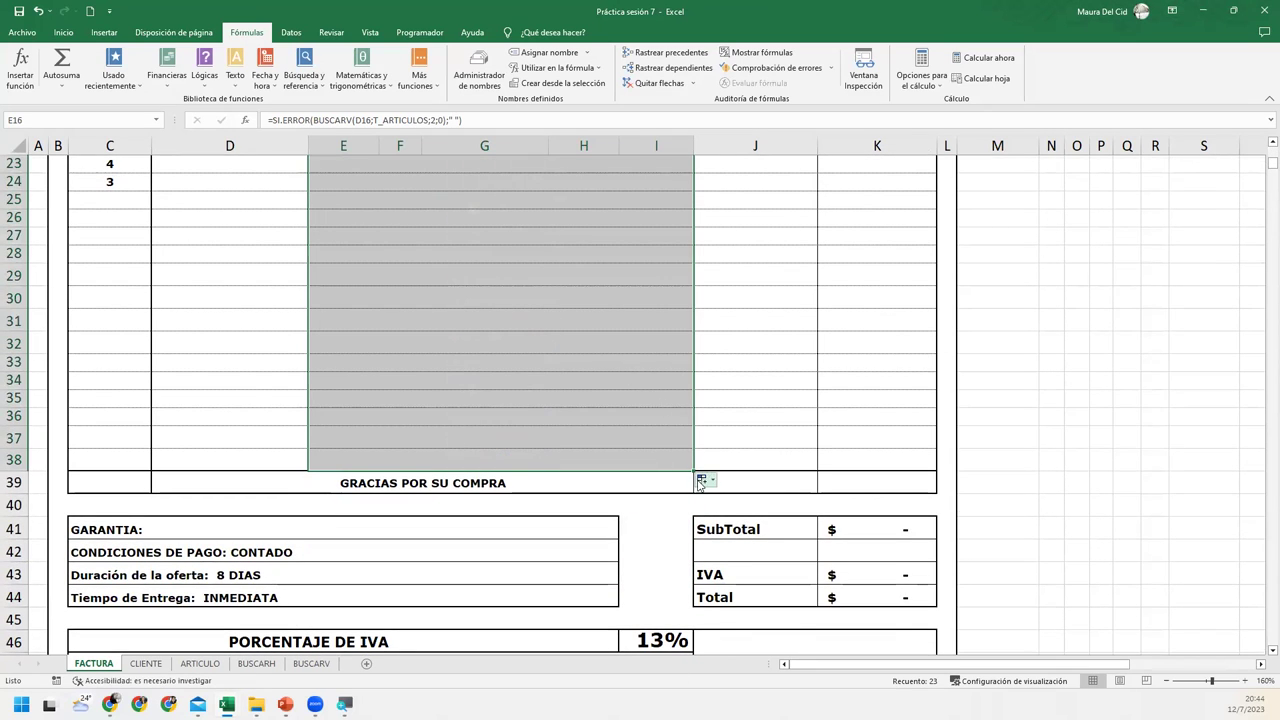
pyautogui.click(704, 479)
pyautogui.click(738, 526)
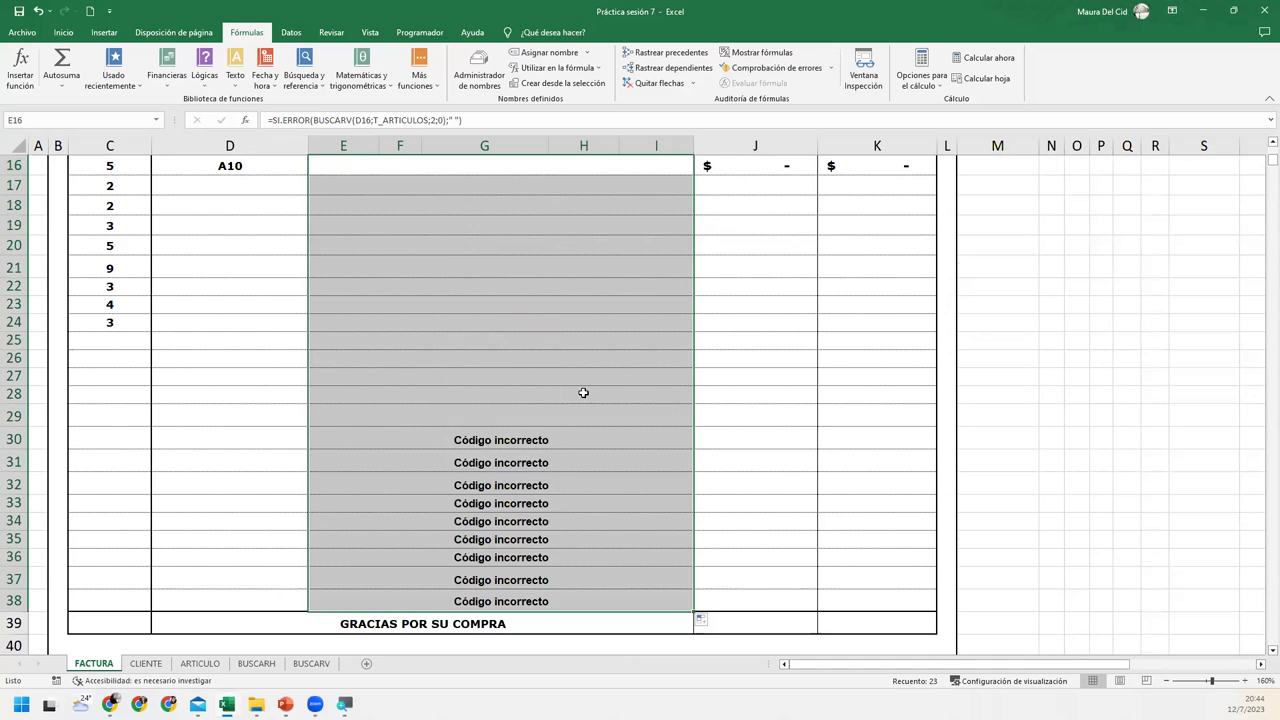
pyautogui.click(583, 394)
pyautogui.scroll(2, 583, 394)
pyautogui.click(576, 356)
pyautogui.click(566, 422)
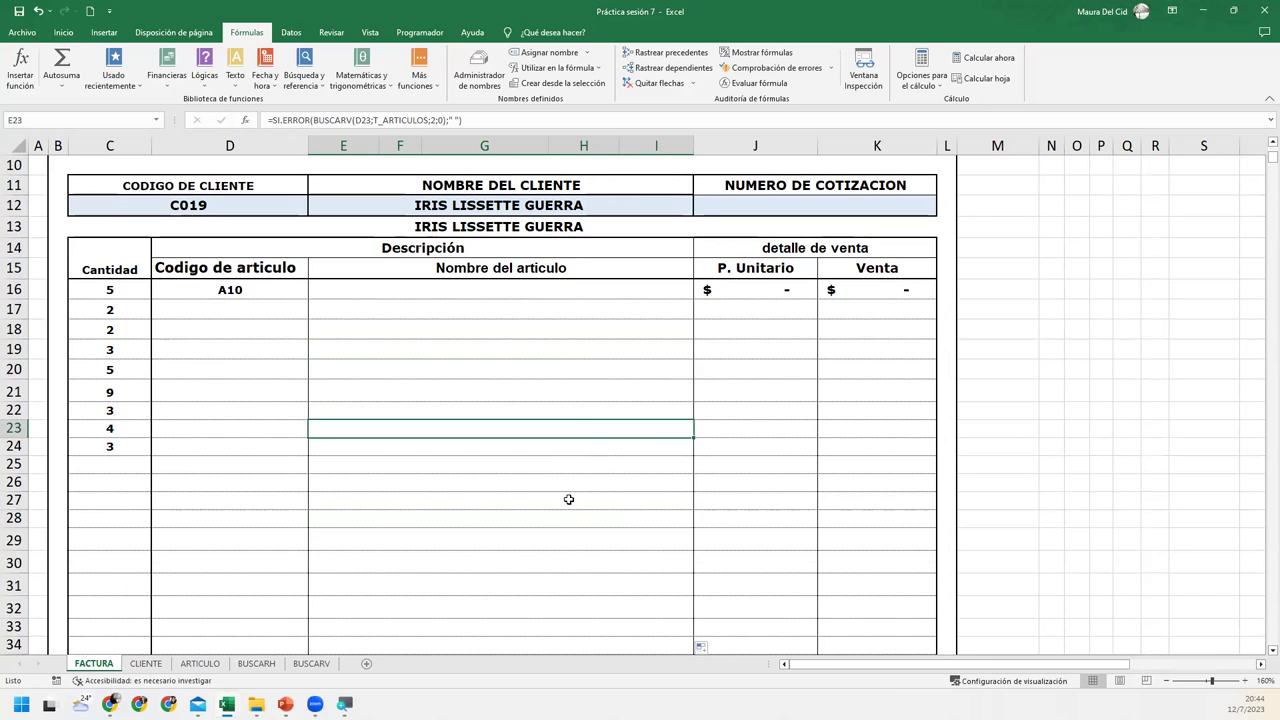
pyautogui.click(273, 292)
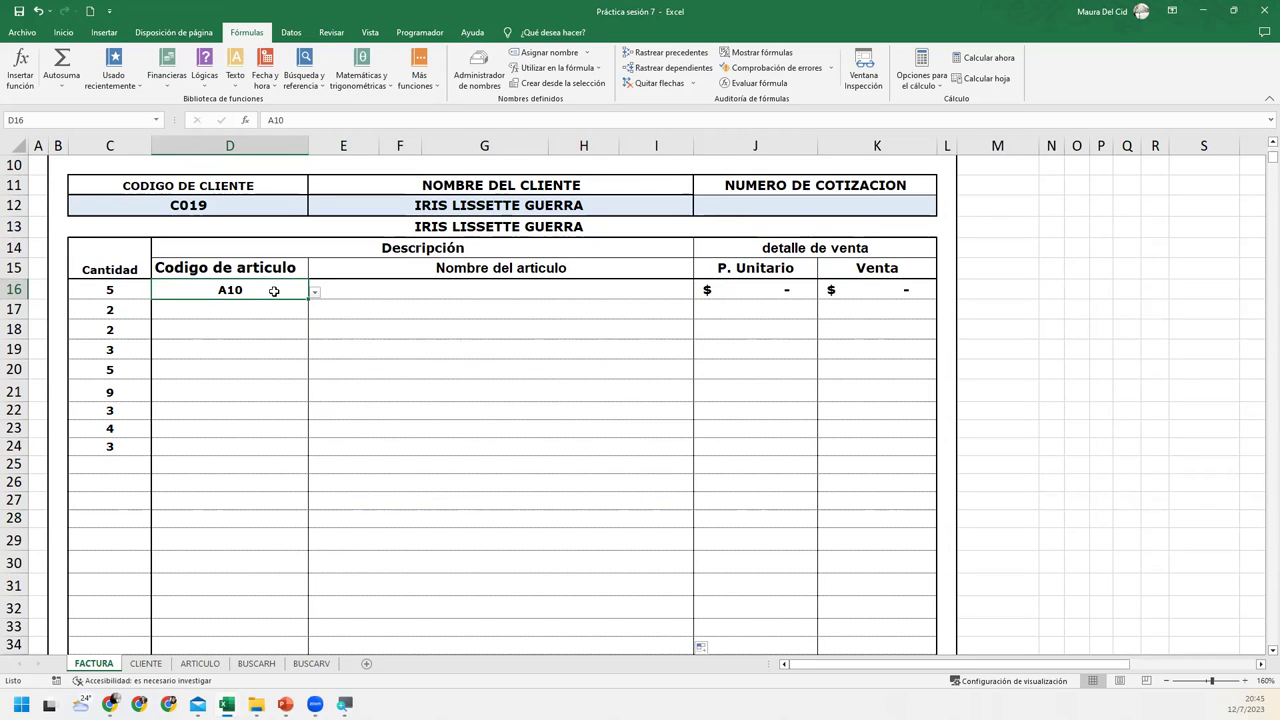
# Step: For D16:D38, add error alert title "Código no encontrado" and message "Debe seleccionar un código de la lista disponible"
pyautogui.moveTo(274, 290)
pyautogui.mouseDown()
pyautogui.moveTo(285, 619)
pyautogui.moveTo(285, 598)
pyautogui.mouseUp()
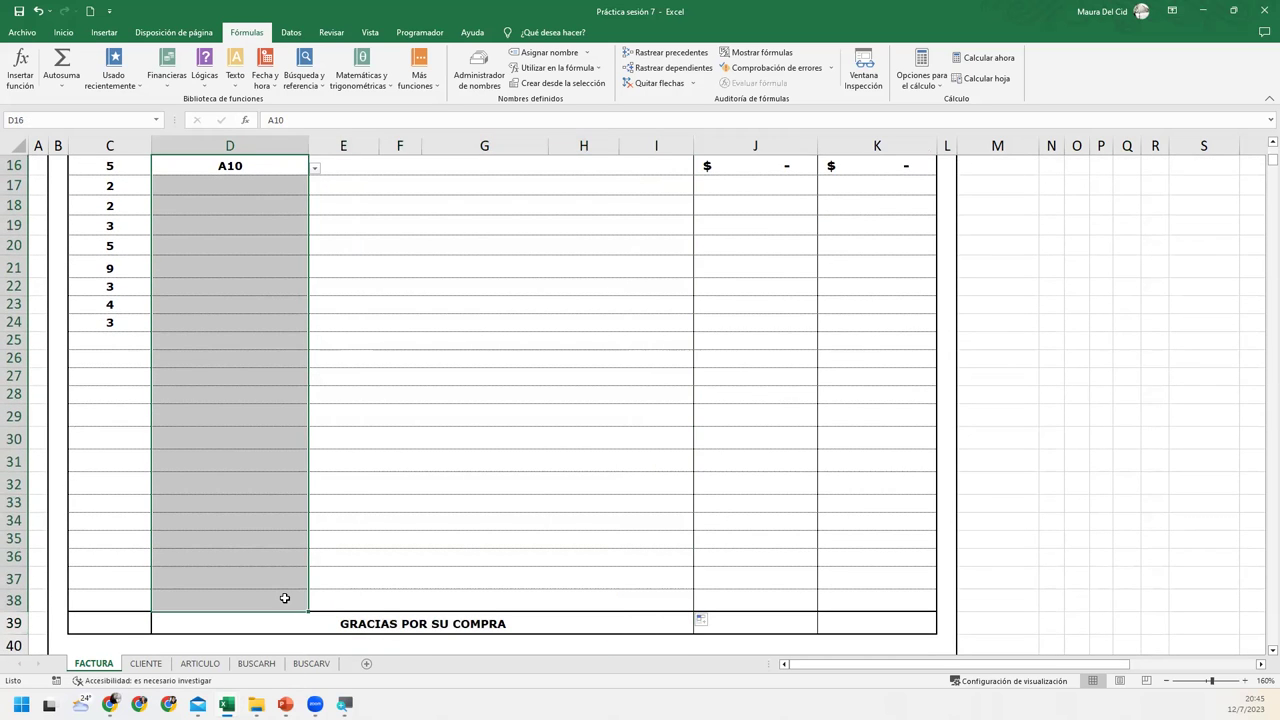
pyautogui.scroll(5, 426, 489)
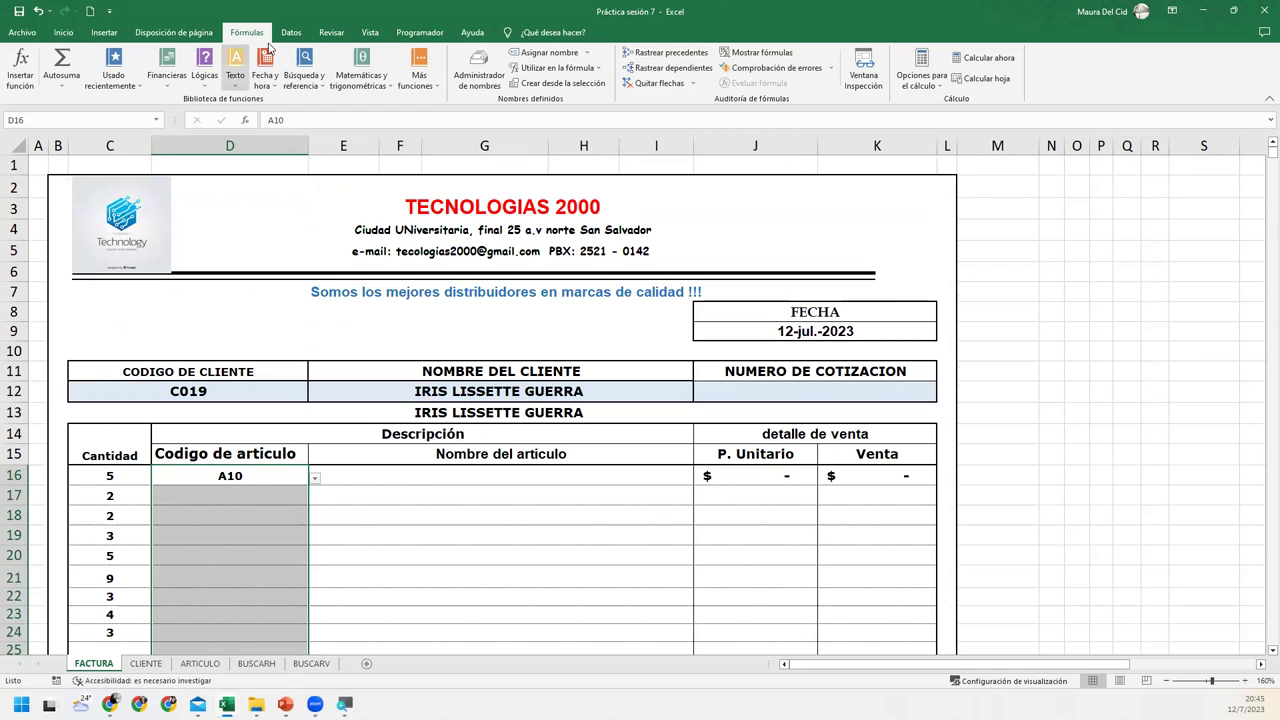
pyautogui.click(298, 33)
pyautogui.click(688, 62)
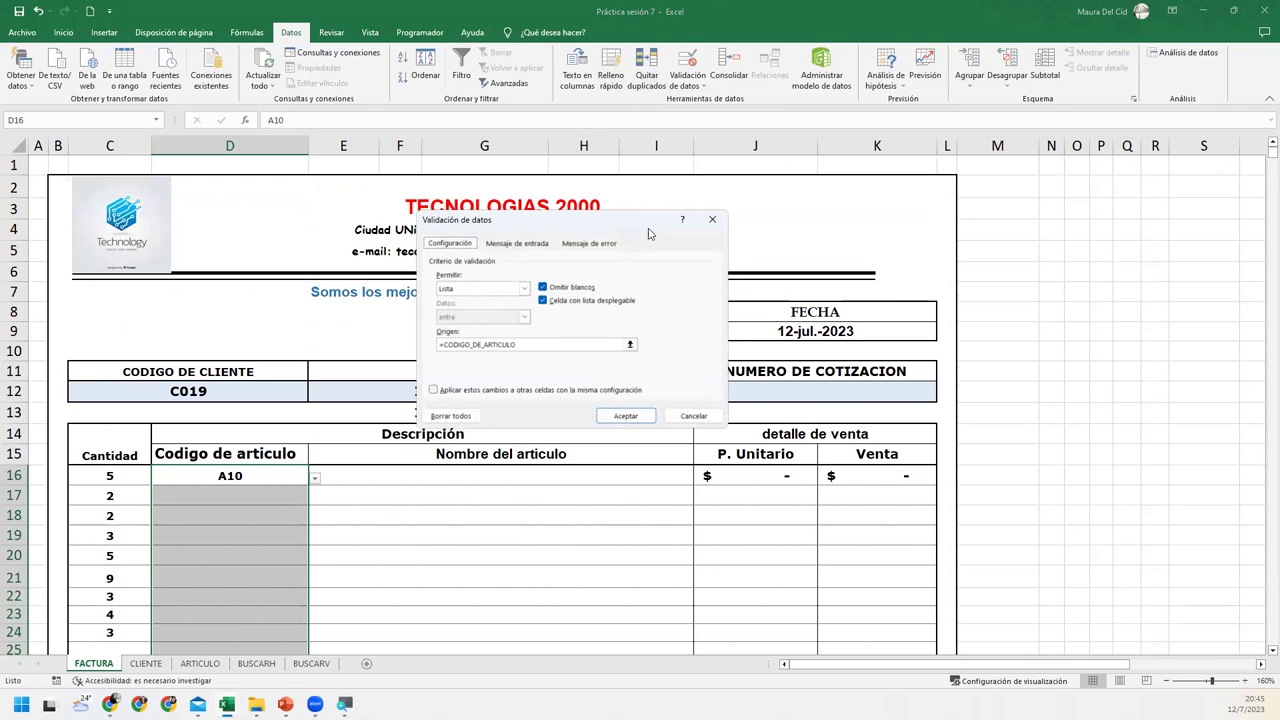
pyautogui.click(569, 244)
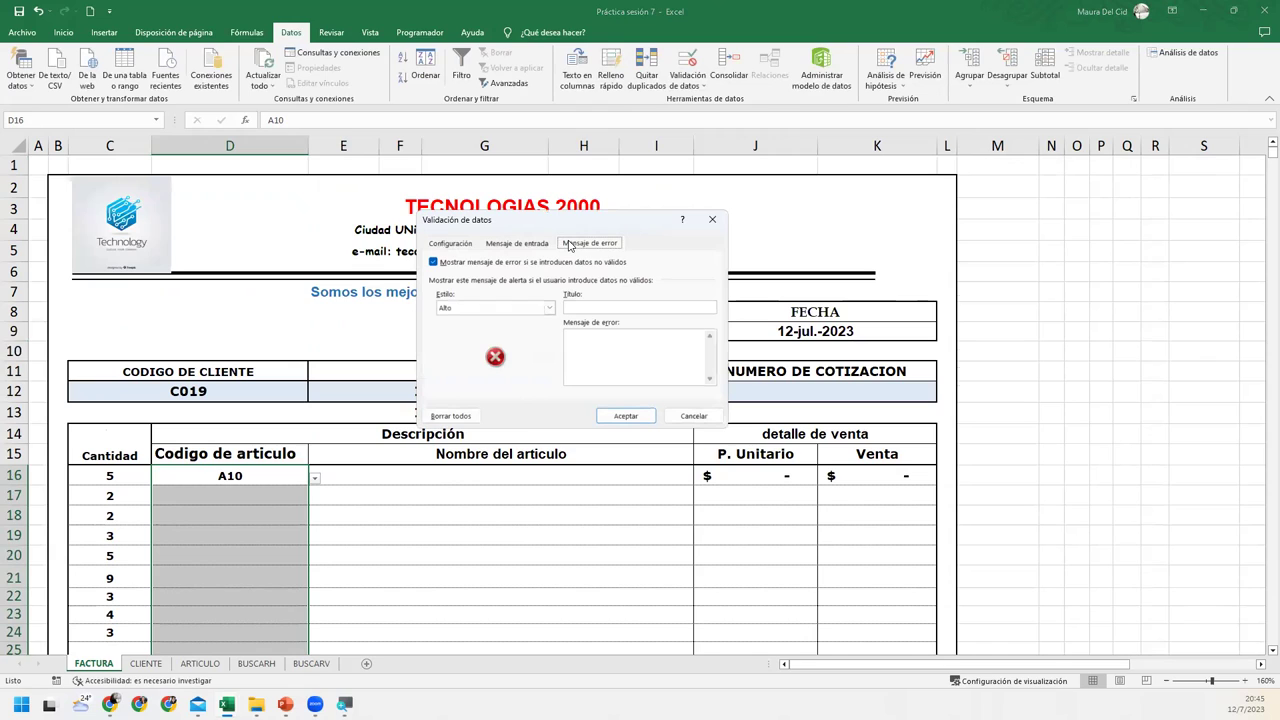
pyautogui.click(612, 308)
pyautogui.write('Co')
pyautogui.write('ódigo no encontrado')
pyautogui.click(658, 355)
pyautogui.write('Debe seleccionar un códi')
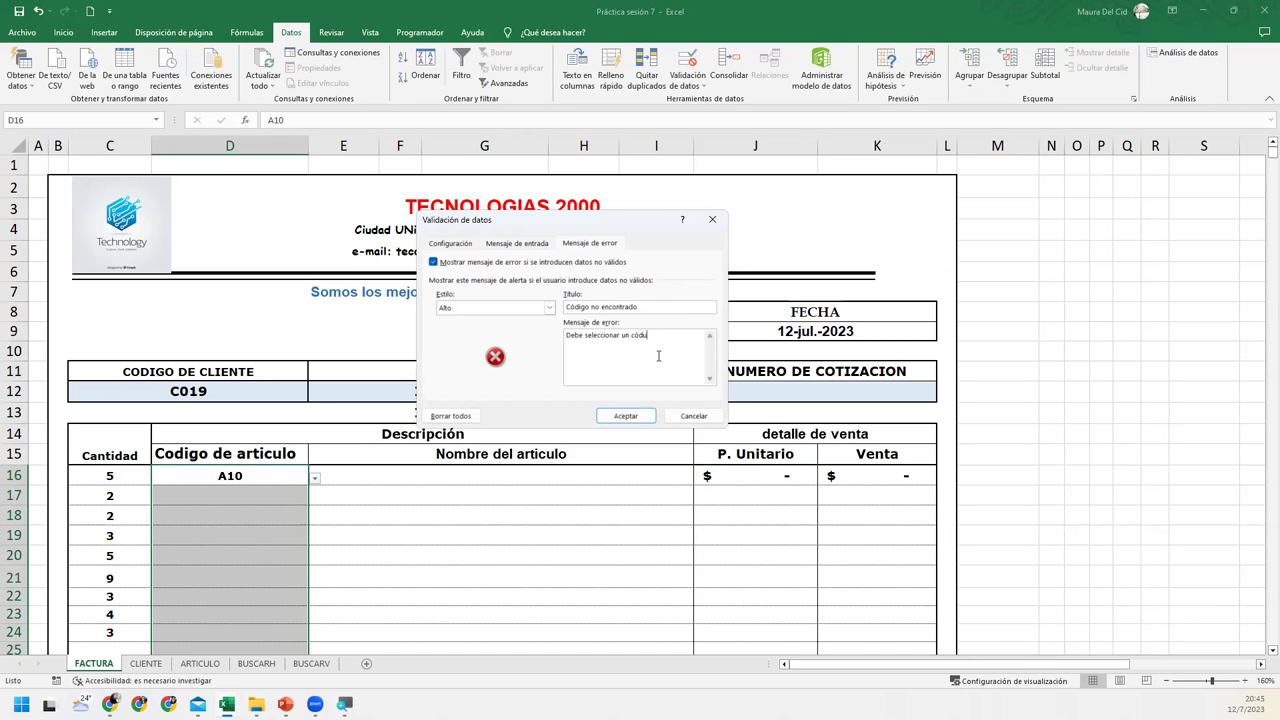
pyautogui.press('BackSpace')
pyautogui.write('ig')
pyautogui.write('o de la lista disponibe')
pyautogui.write('le')
# Step: Accept the alert, test D16 by picking A02 from the list, then enter A10
pyautogui.click(602, 417)
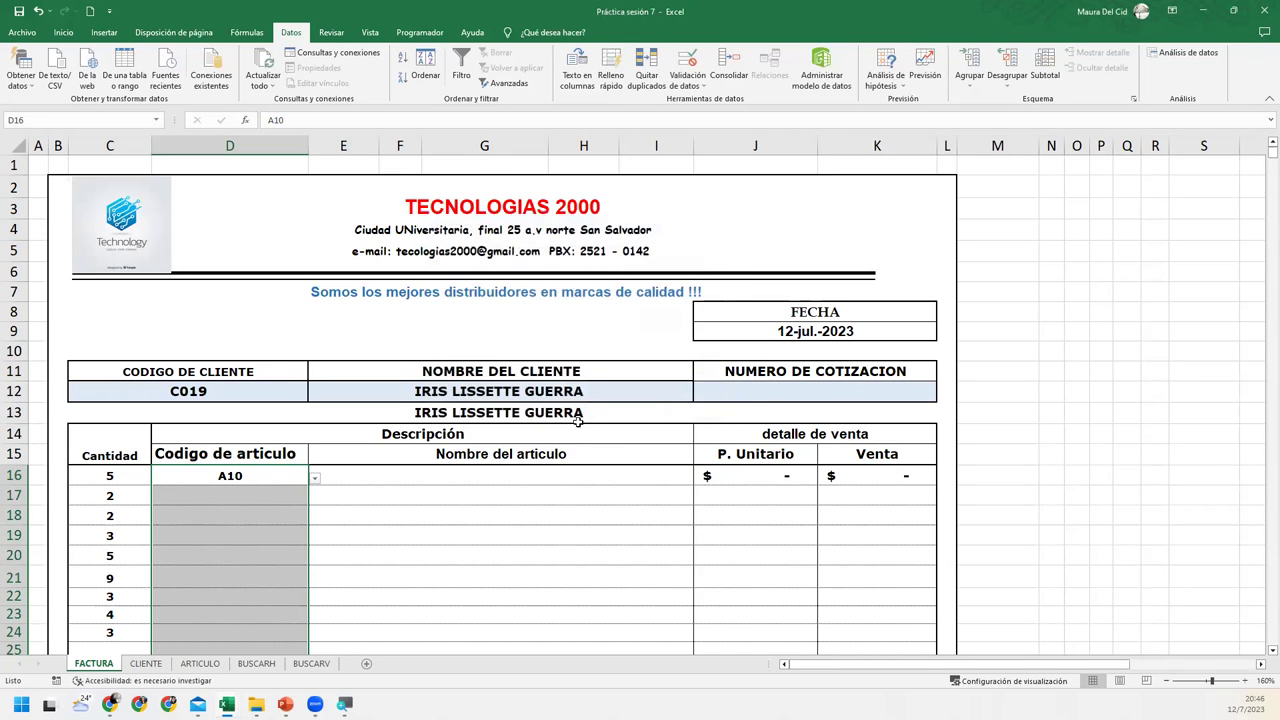
pyautogui.click(268, 484)
pyautogui.click(314, 478)
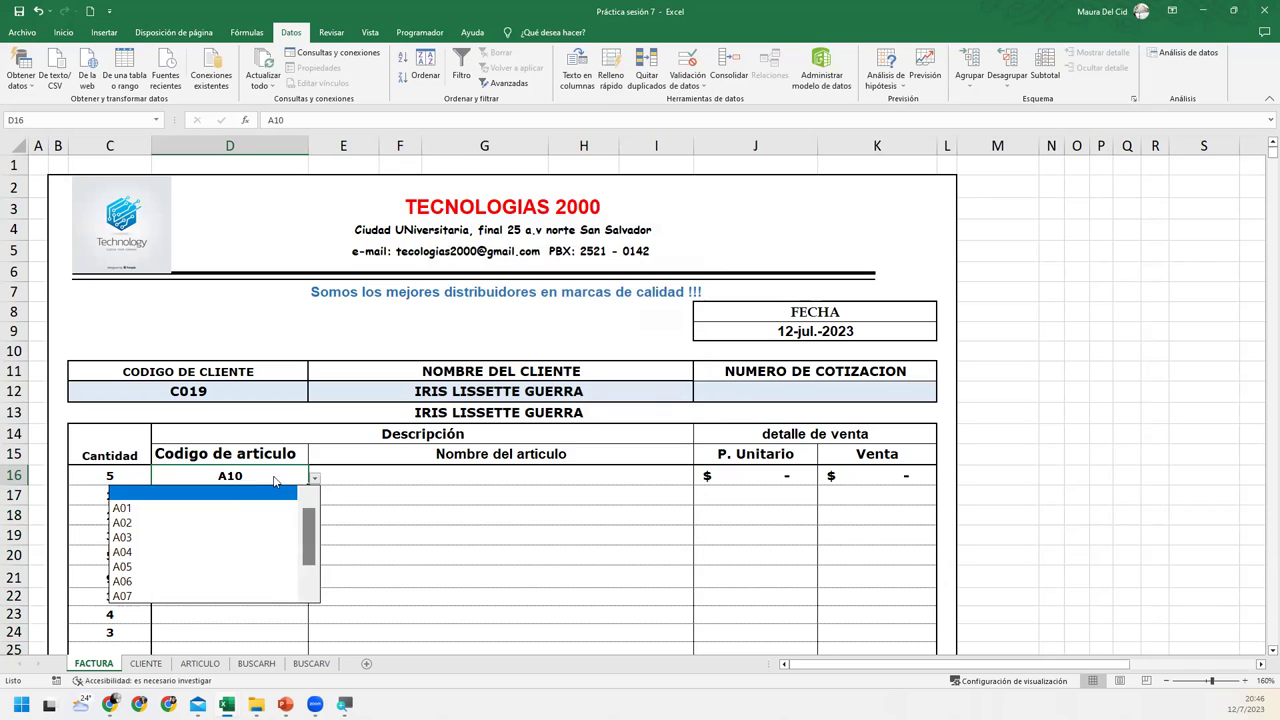
pyautogui.click(220, 522)
pyautogui.scroll(-3, 254, 499)
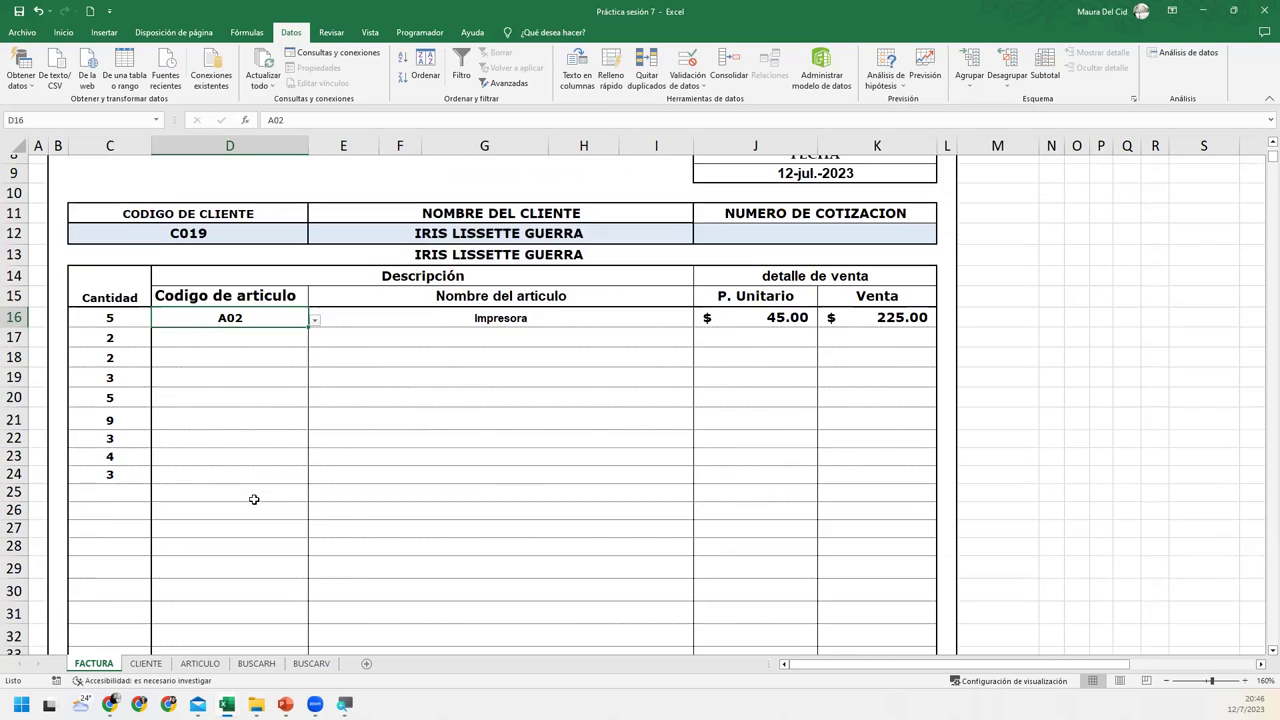
pyautogui.doubleClick(250, 288)
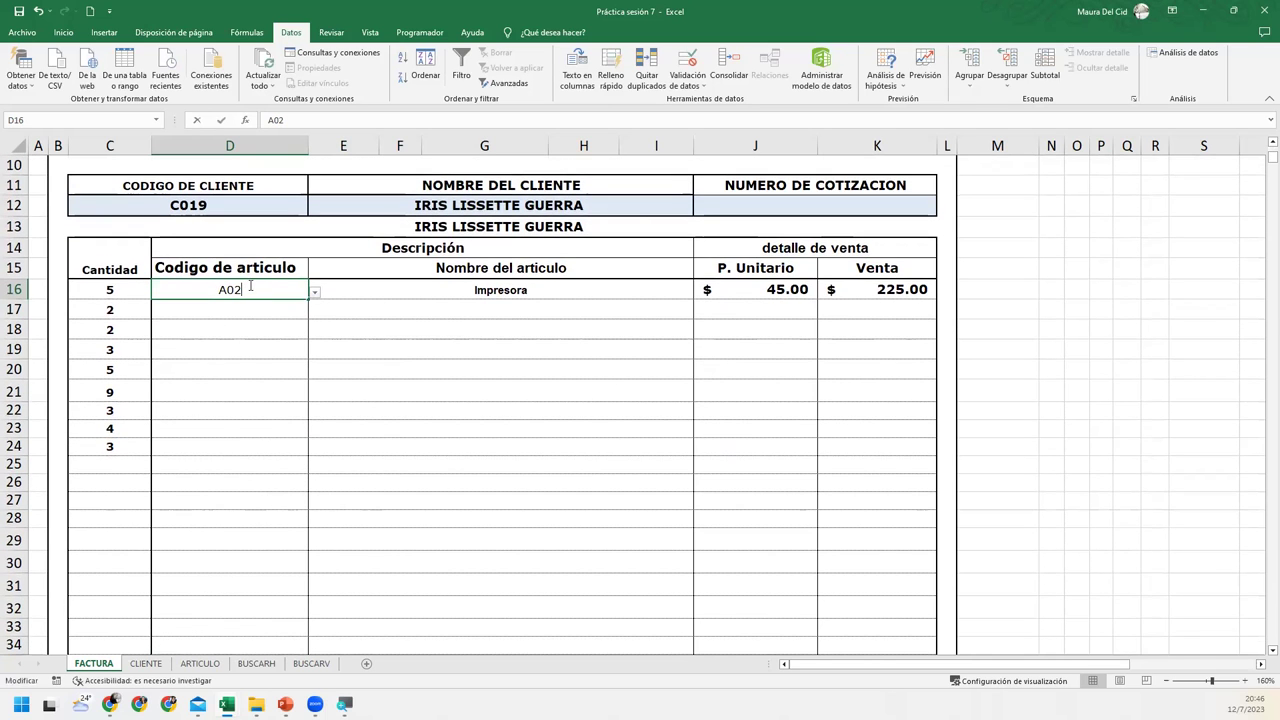
pyautogui.press('BackSpace')
pyautogui.press('BackSpace')
pyautogui.write('10')
pyautogui.press('Return')
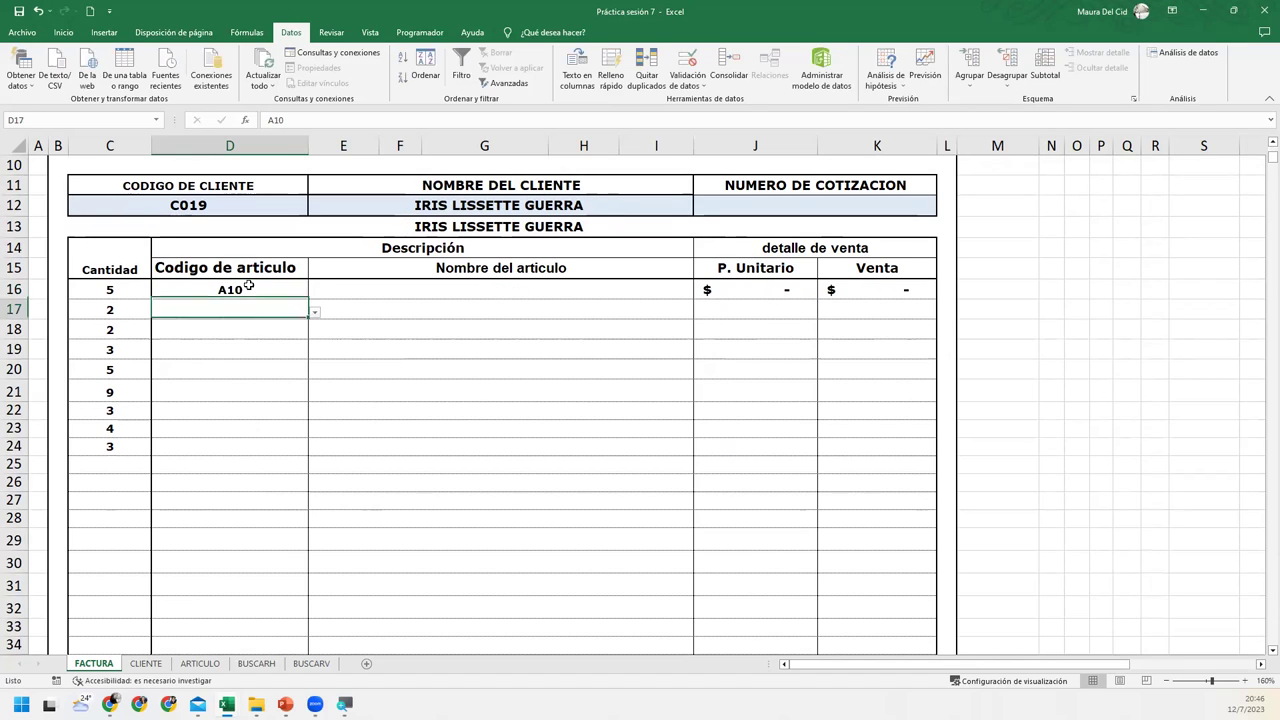
pyautogui.click(248, 287)
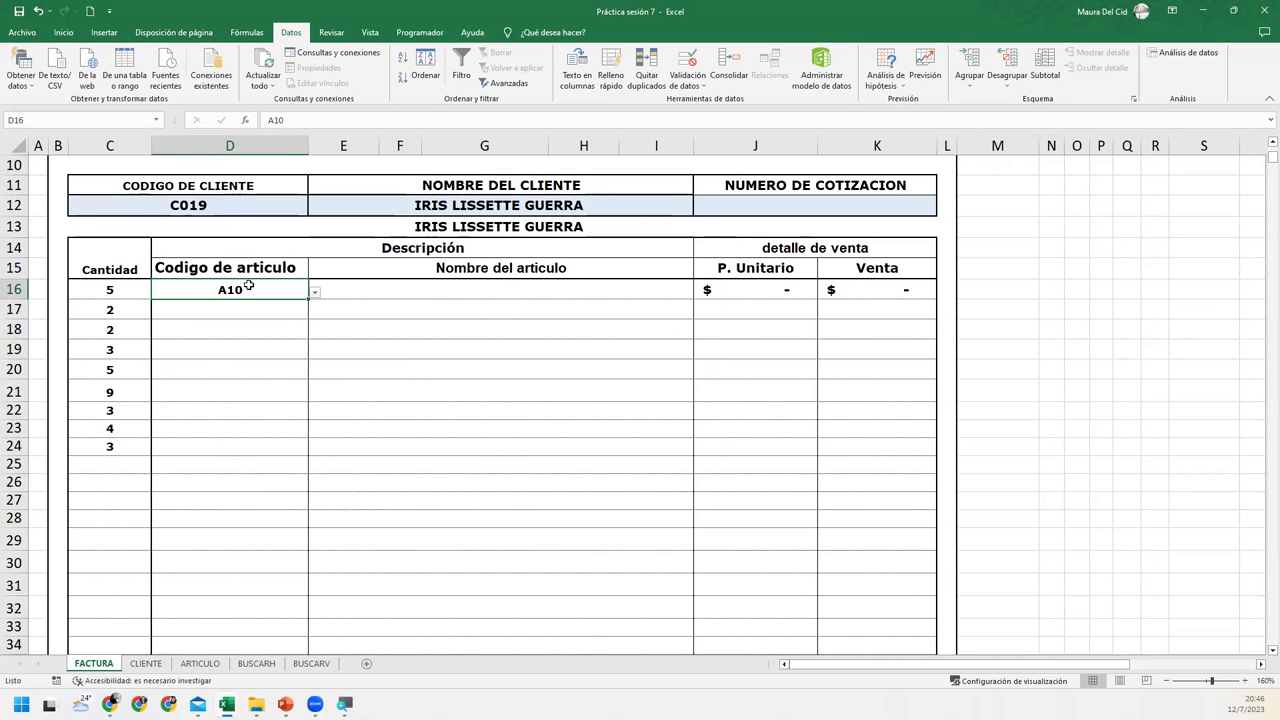
# Step: Review D16:D38's list source, input message and Stop alert, then confirm the validation
pyautogui.moveTo(248, 287); pyautogui.dragTo(258, 570)
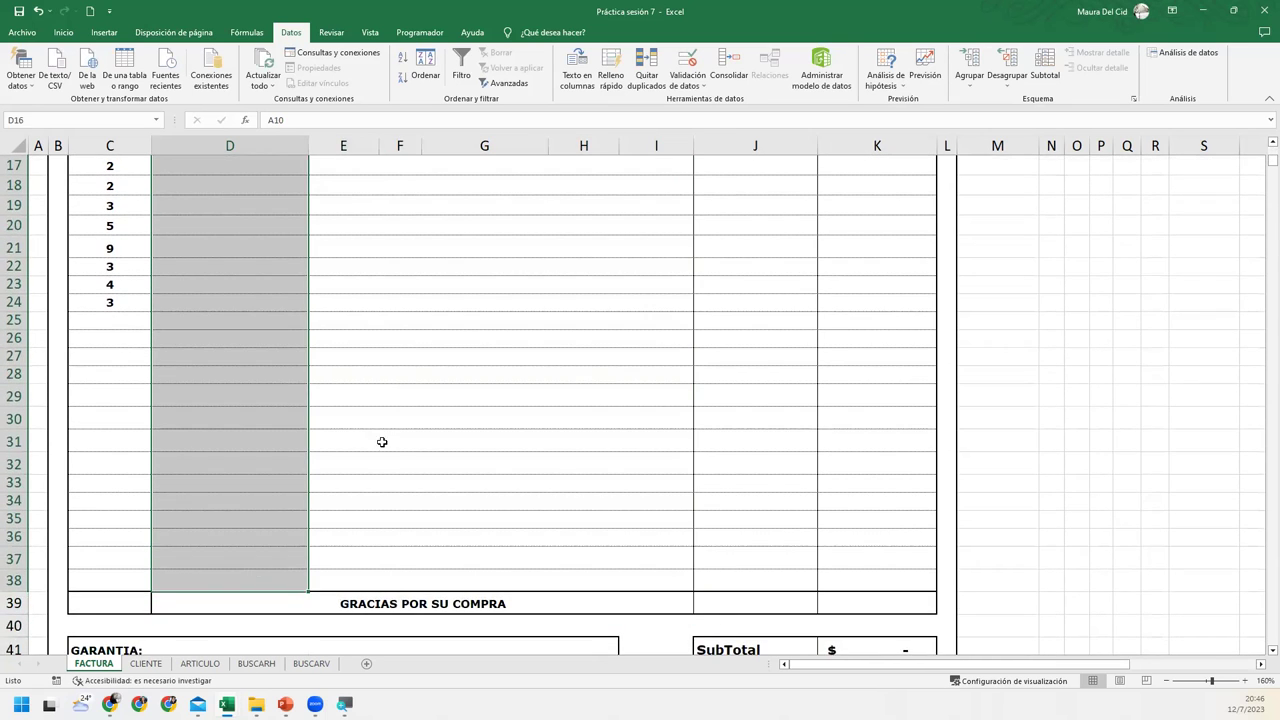
pyautogui.scroll(5, 383, 440)
pyautogui.click(688, 62)
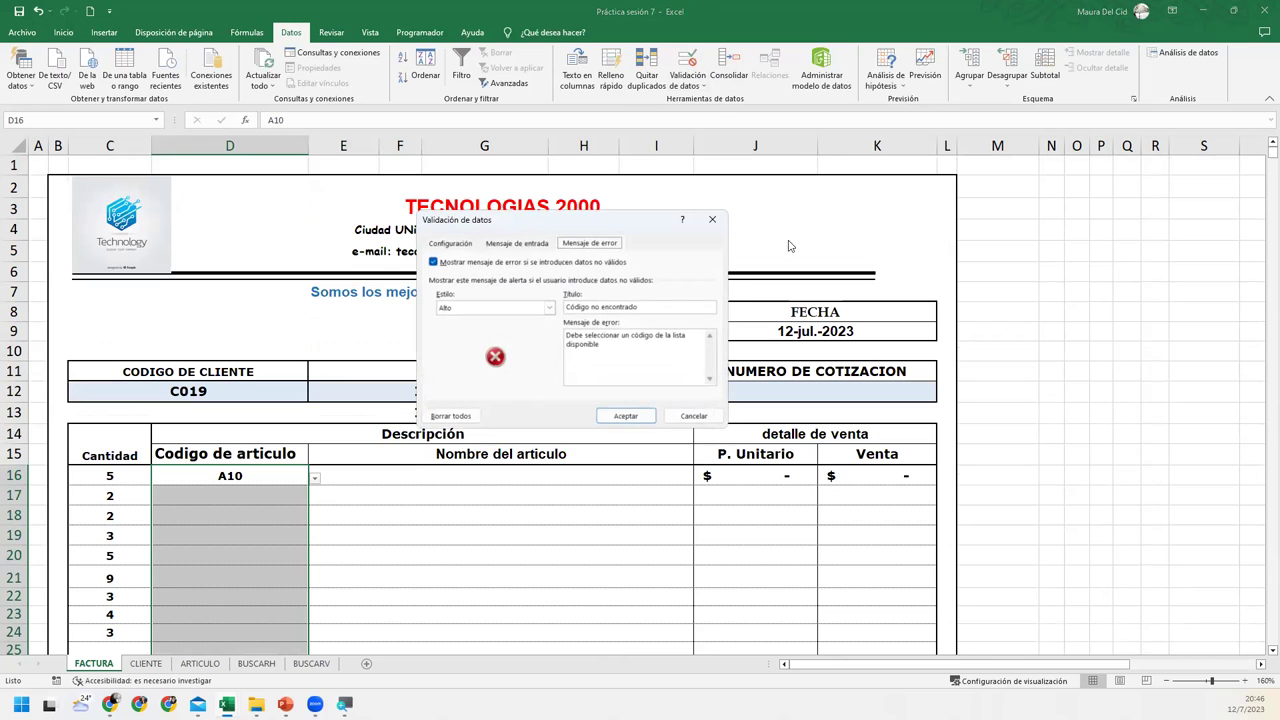
pyautogui.press('Return')
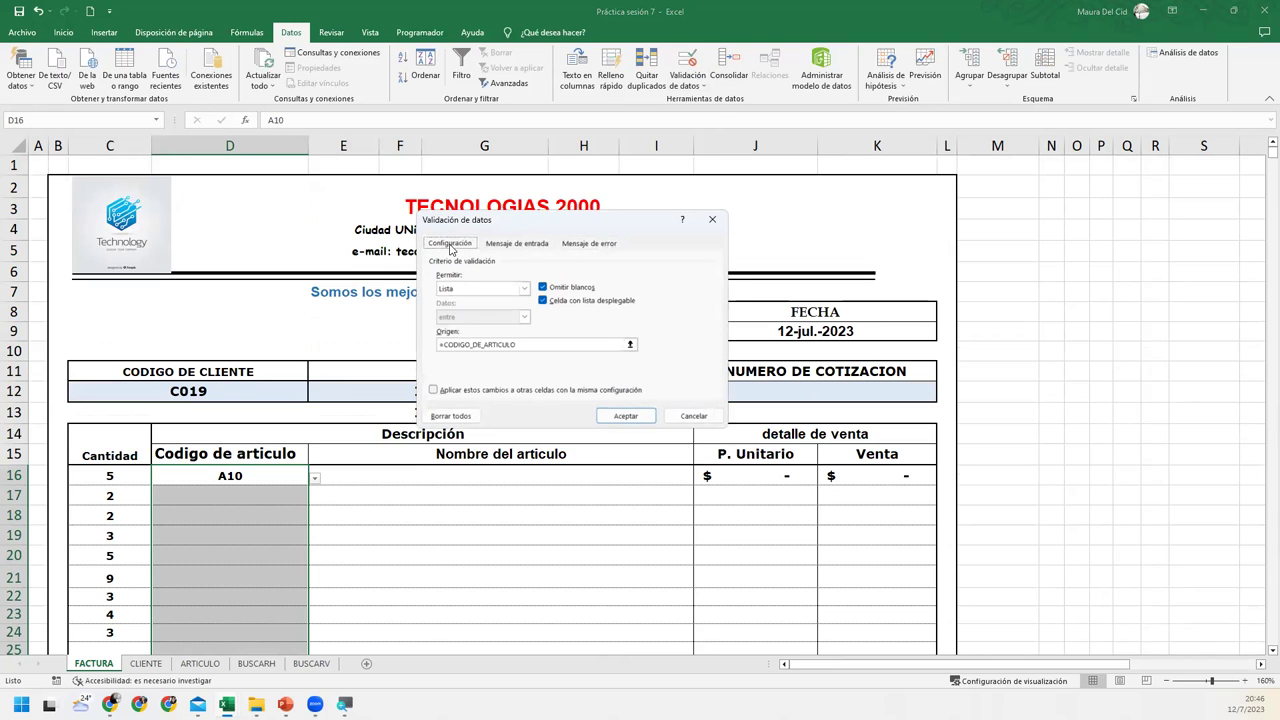
pyautogui.click(536, 344)
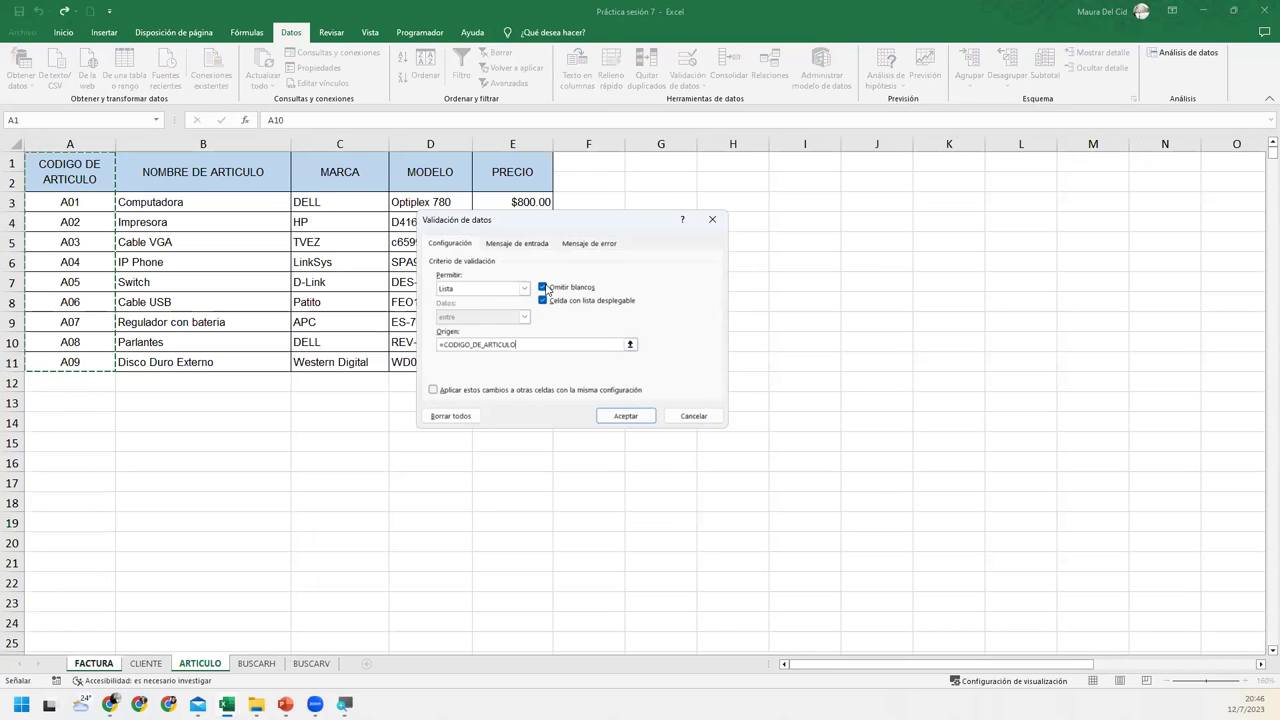
pyautogui.click(517, 245)
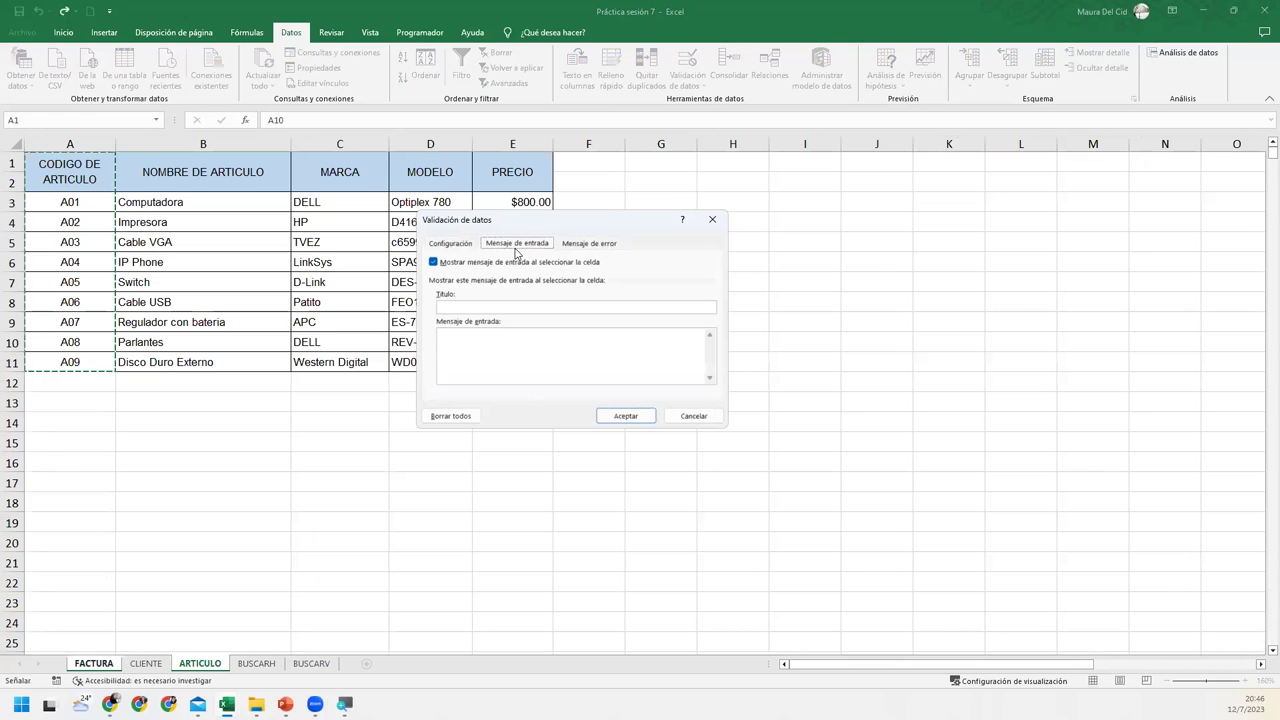
pyautogui.click(588, 244)
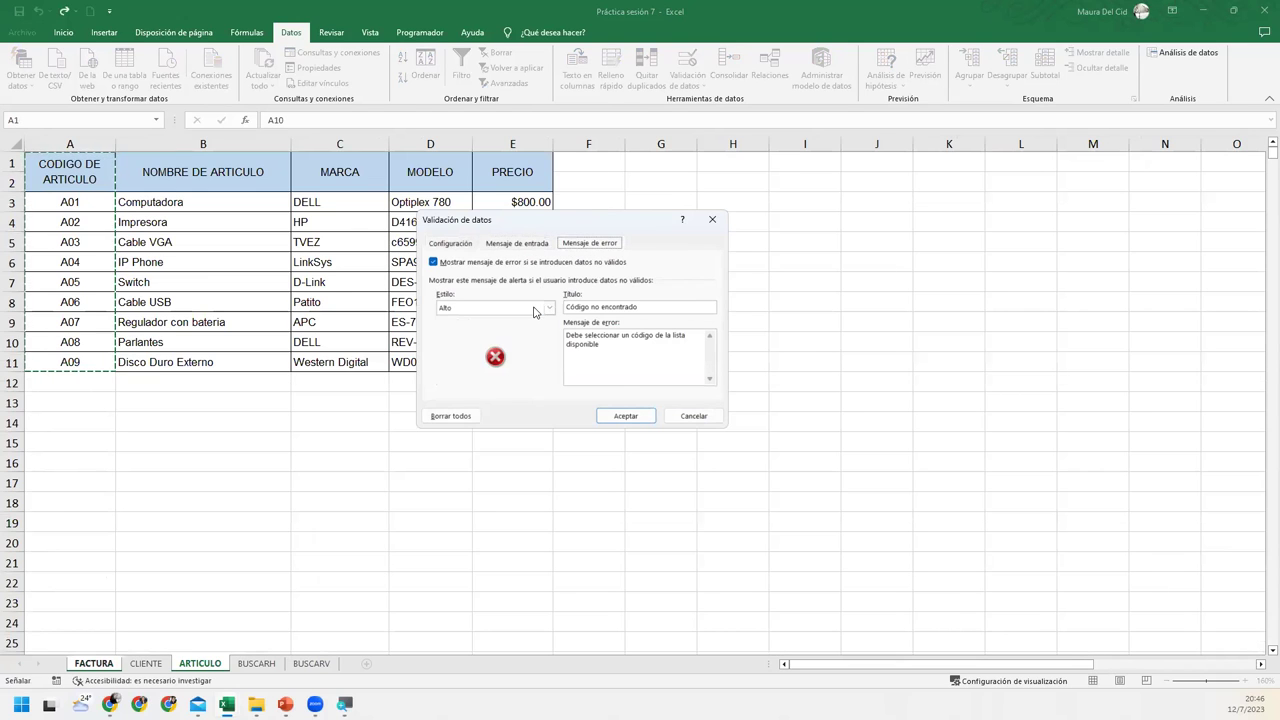
pyautogui.click(534, 310)
pyautogui.click(535, 312)
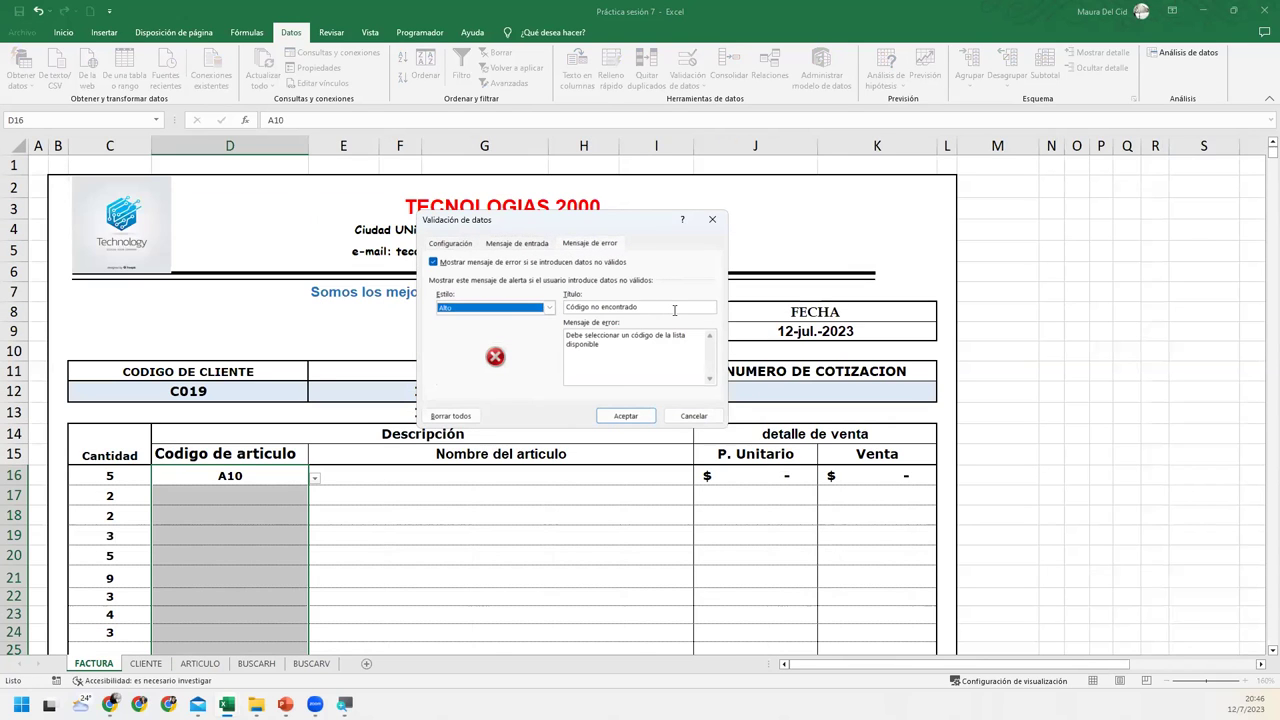
pyautogui.click(674, 310)
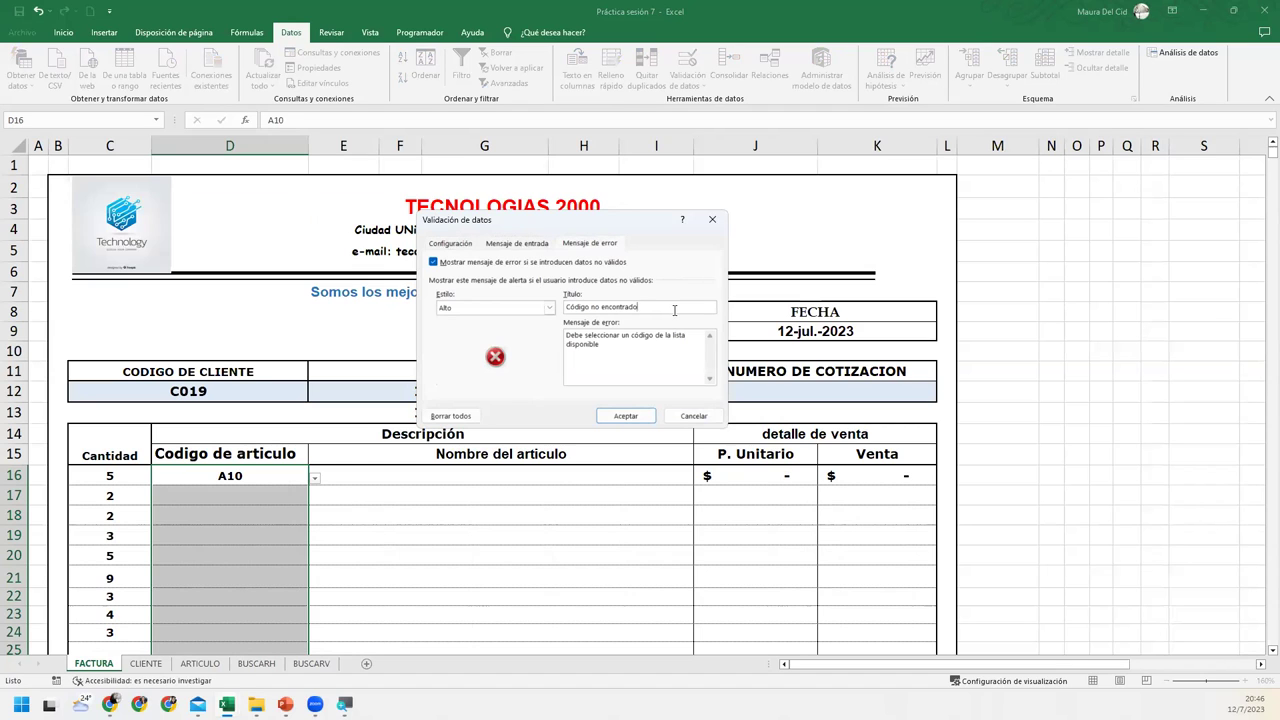
pyautogui.click(614, 417)
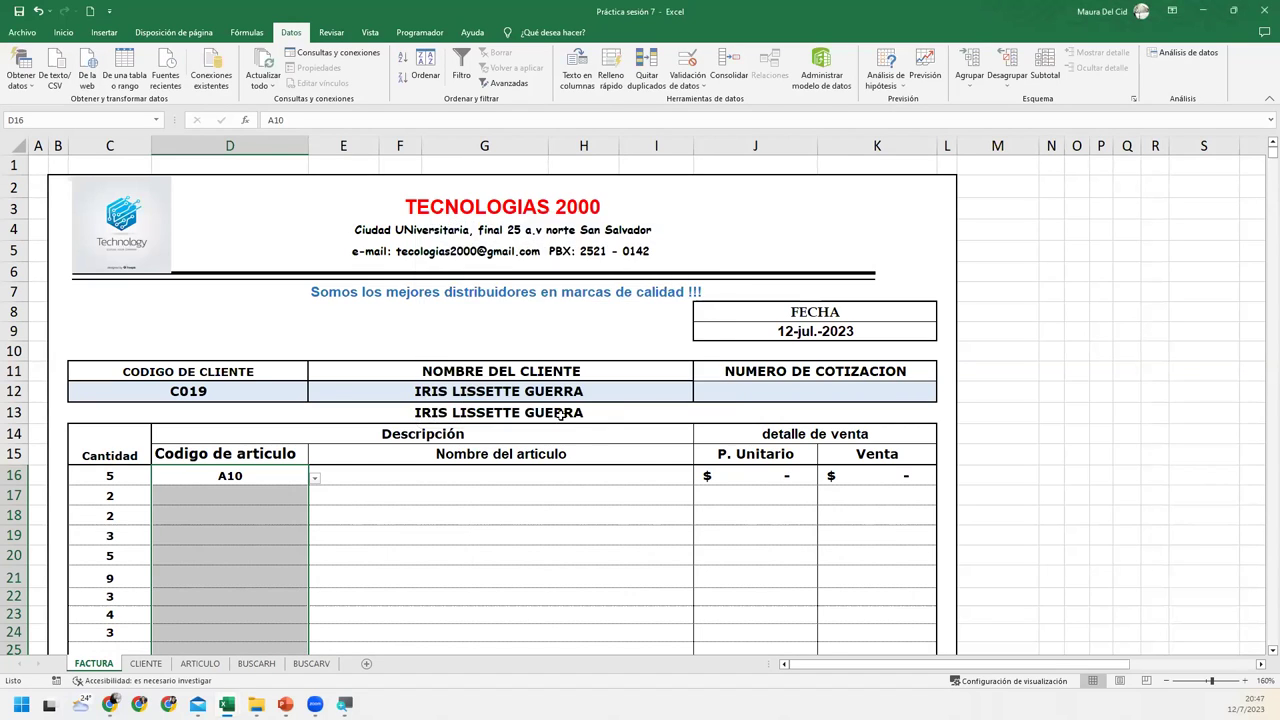
# Step: Pick A05 from D16's code dropdown, then edit it to A21
pyautogui.click(314, 478)
pyautogui.click(148, 568)
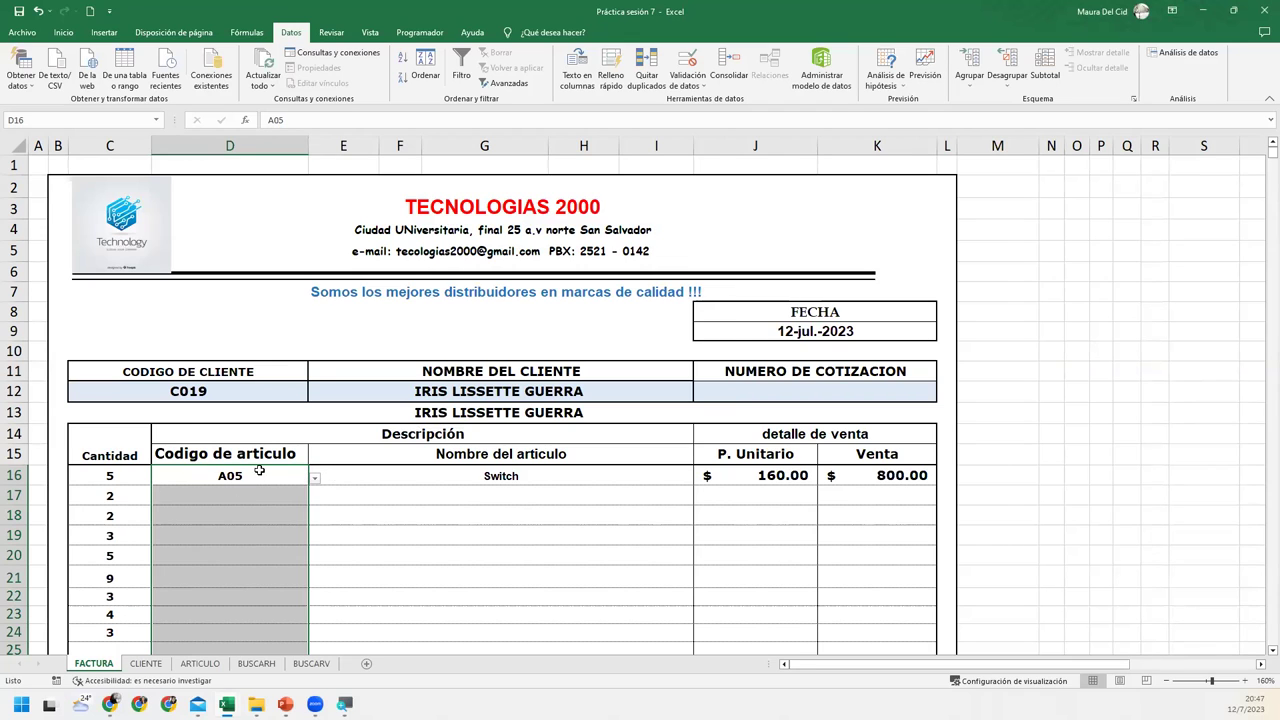
pyautogui.doubleClick(261, 471)
pyautogui.press('BackSpace')
pyautogui.press('BackSpace')
pyautogui.write('21')
pyautogui.press('Return')
pyautogui.click(259, 471)
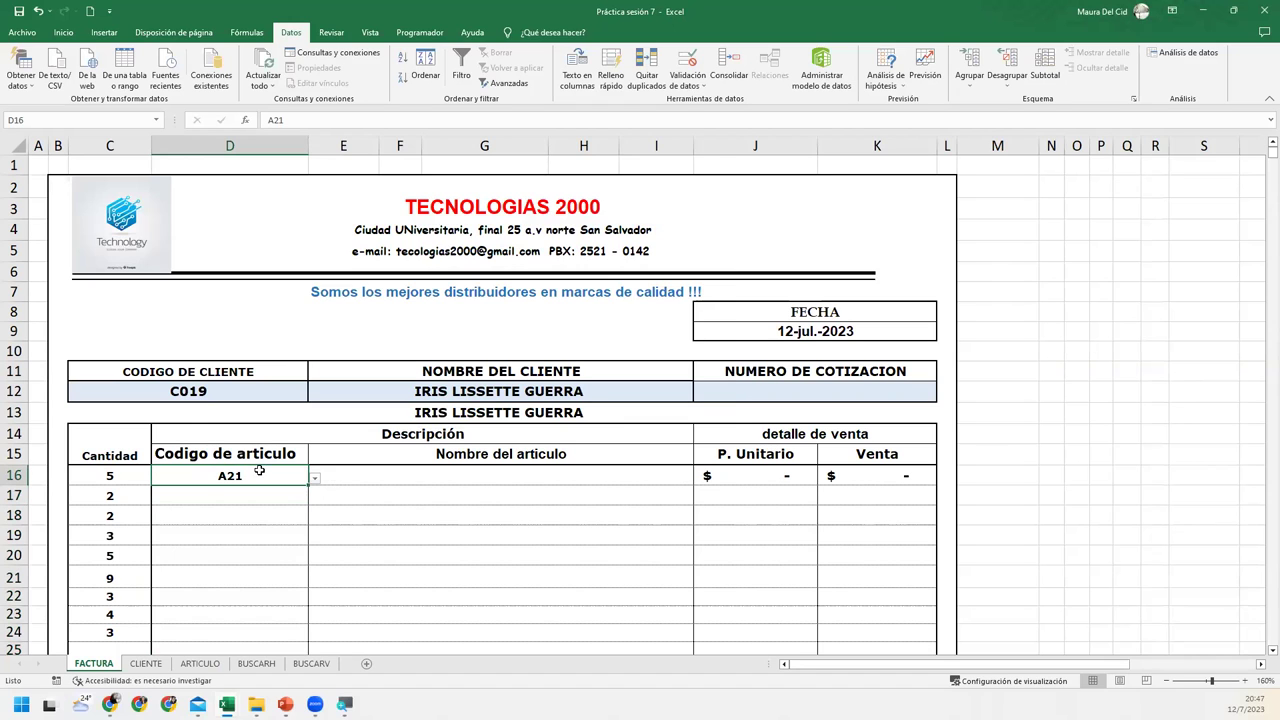
# Step: Select D16:D38 and clear all of its data validation
pyautogui.hotkey('ctrl', 'shift', 'Down')
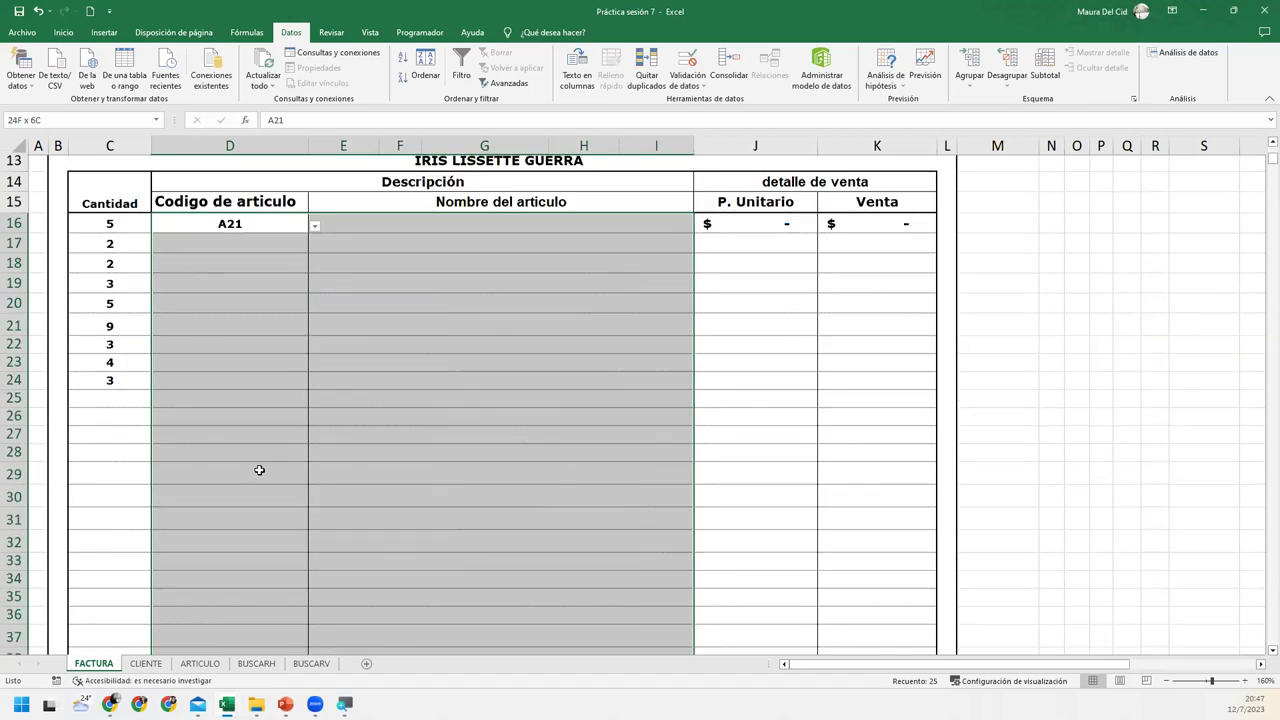
pyautogui.hotkey('shift', 'Up')
pyautogui.hotkey('shift', 'Left')
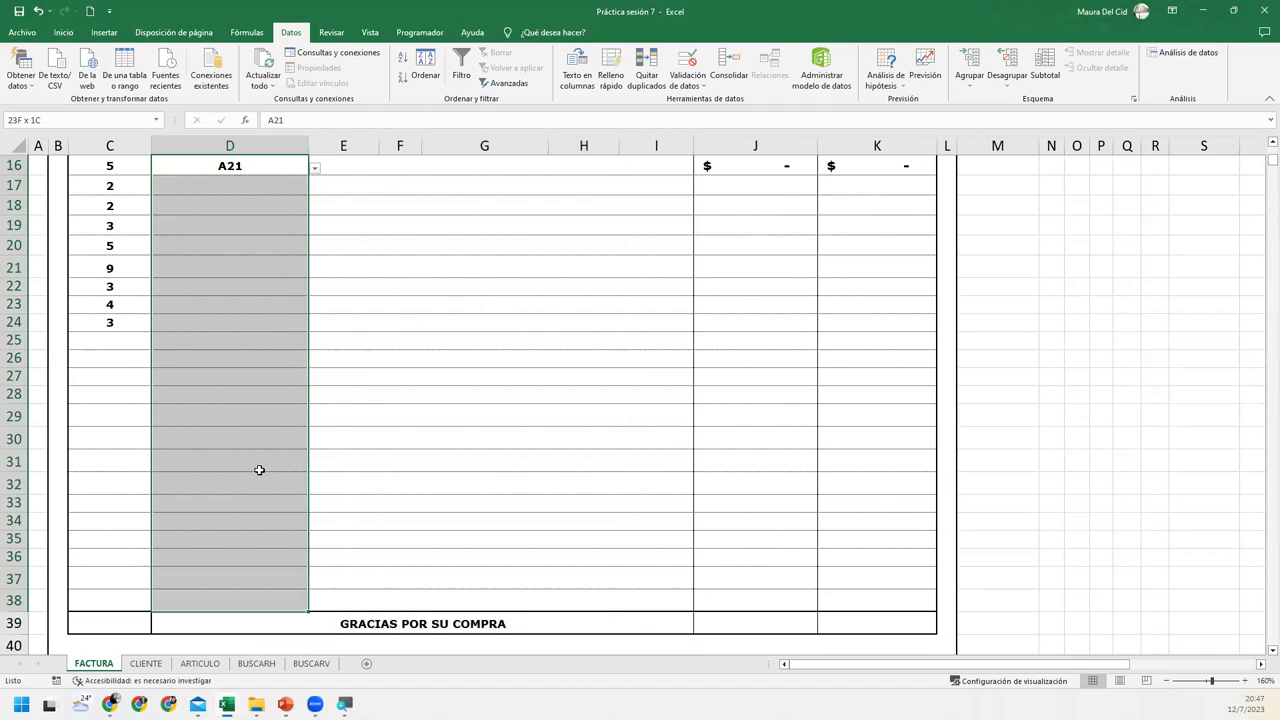
pyautogui.click(688, 82)
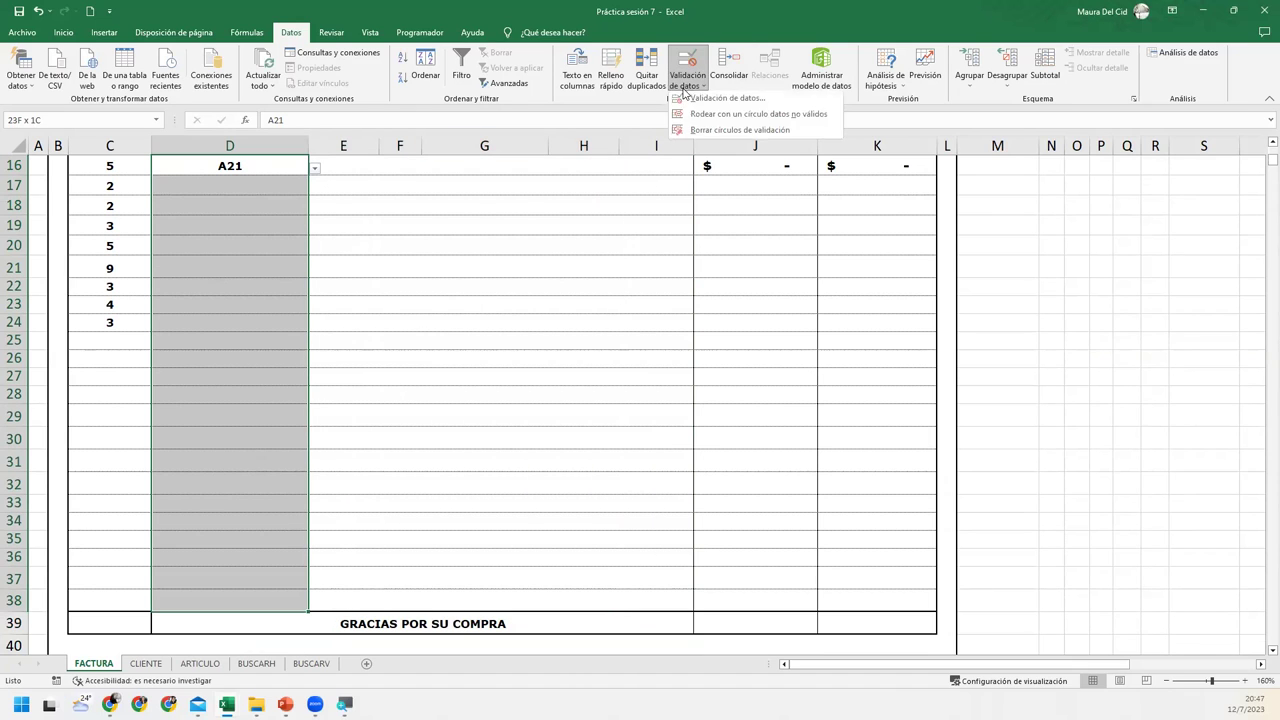
pyautogui.click(725, 100)
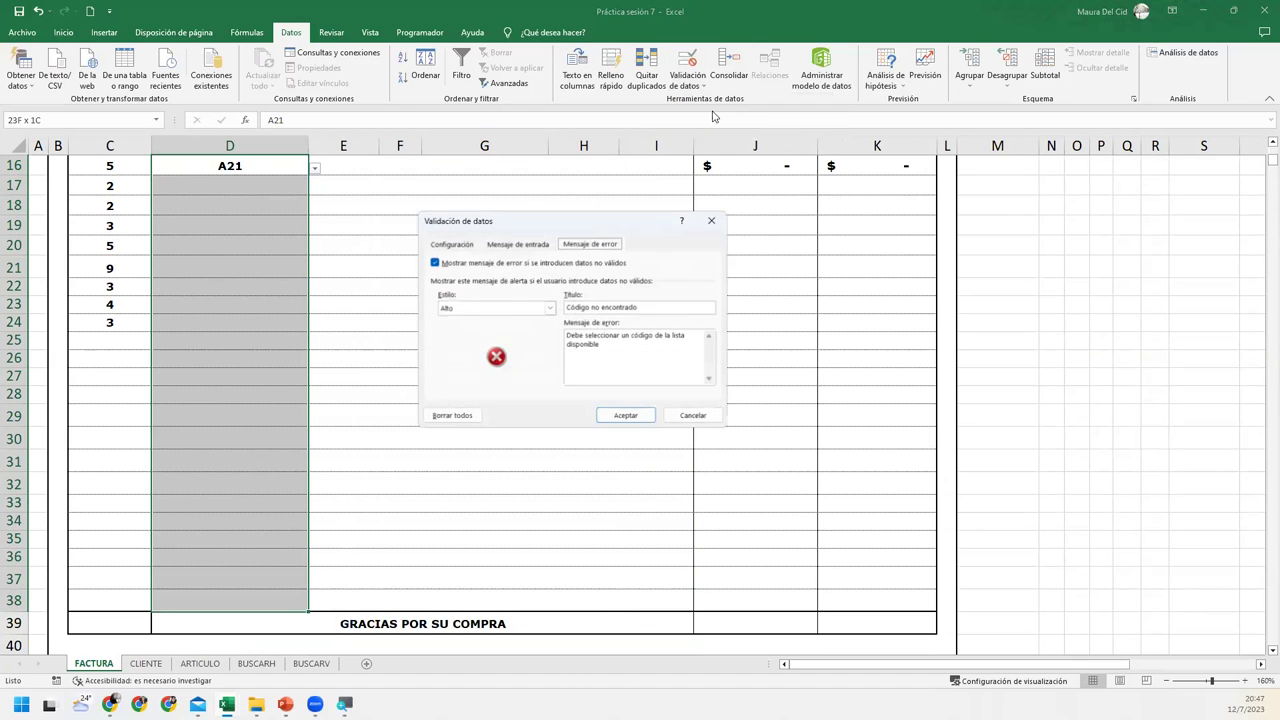
pyautogui.click(474, 416)
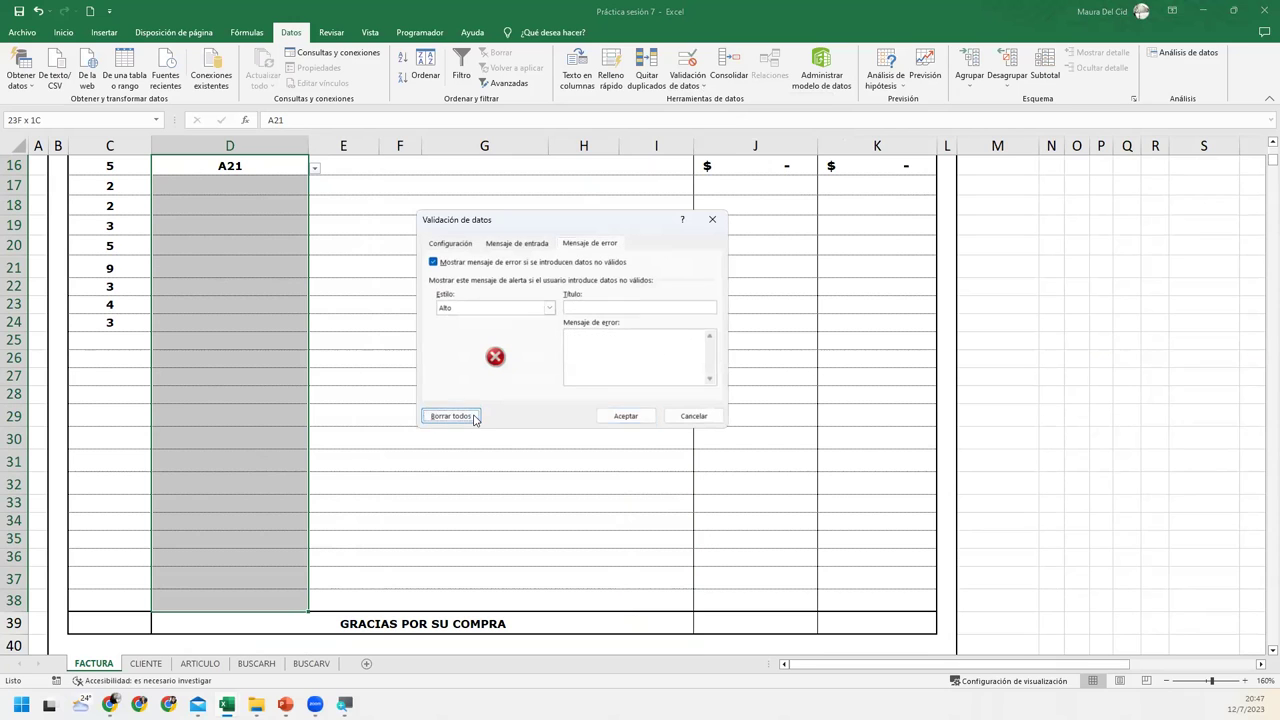
pyautogui.click(630, 416)
# Step: Delete the code in D16 and reselect the article code cells
pyautogui.scroll(2, 329, 283)
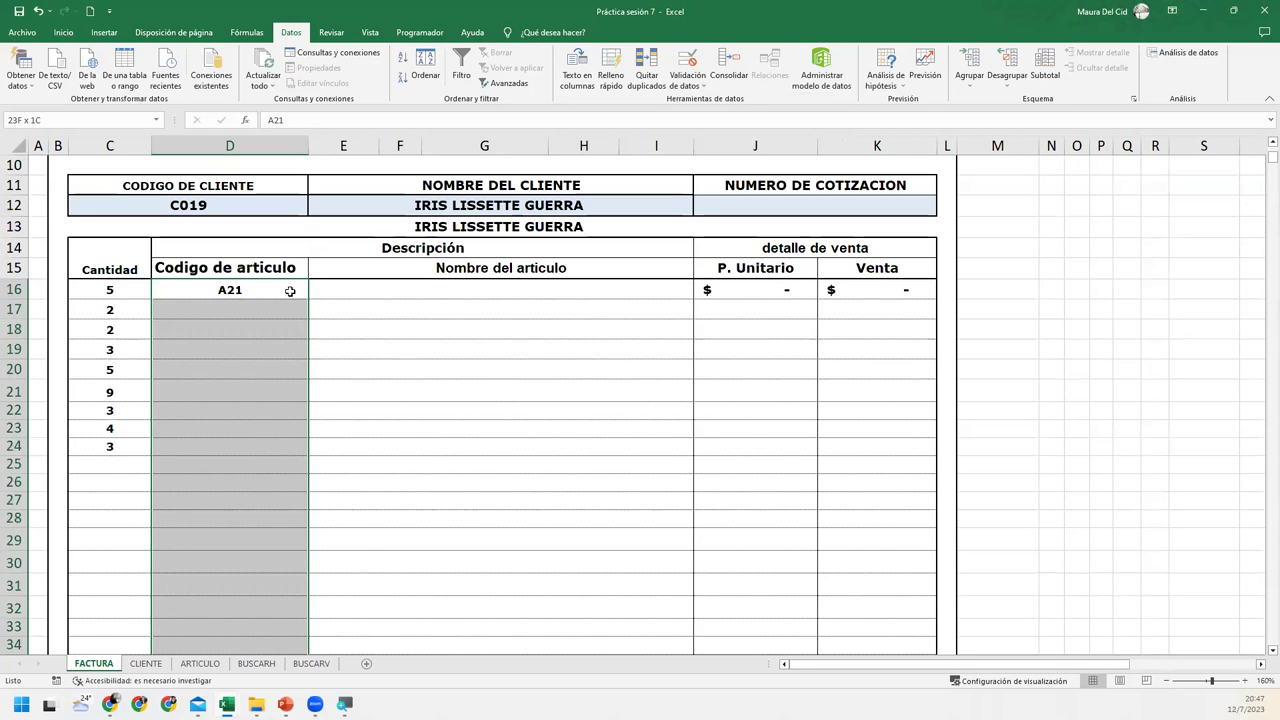
pyautogui.click(290, 291)
pyautogui.press('Delete')
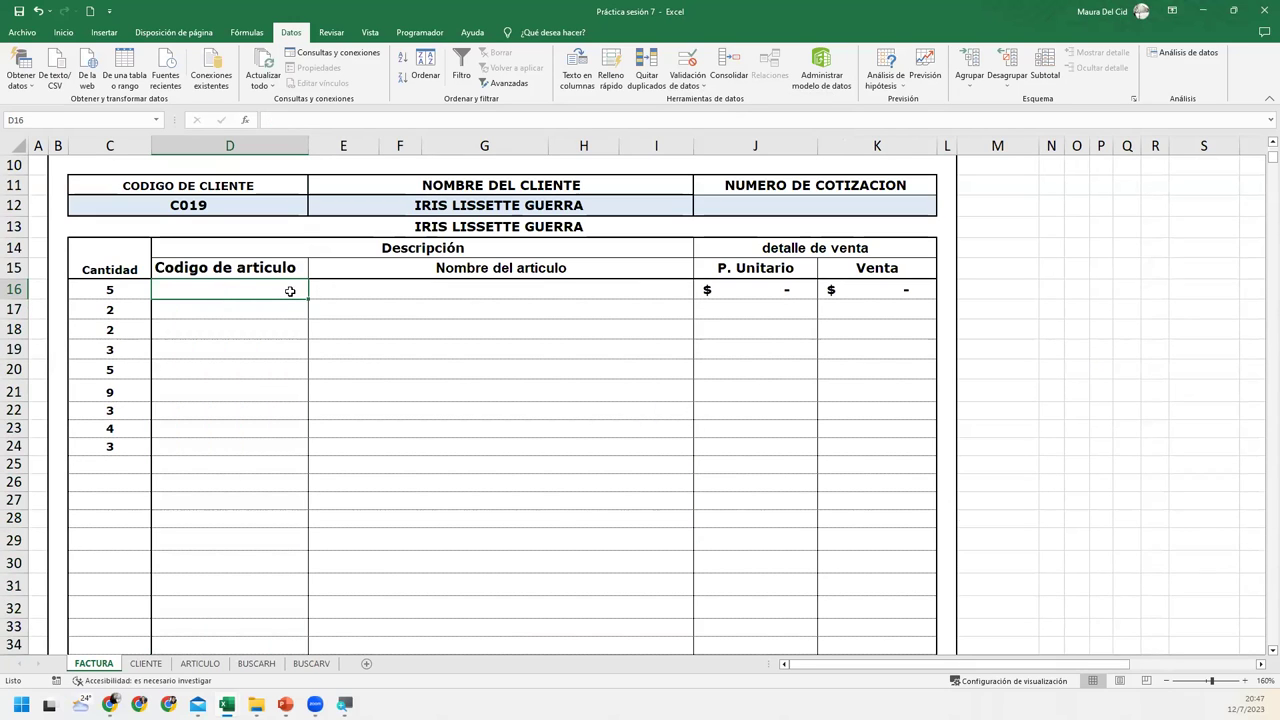
pyautogui.moveTo(290, 291)
pyautogui.mouseDown()
pyautogui.moveTo(291, 617)
pyautogui.moveTo(289, 603)
pyautogui.mouseUp()
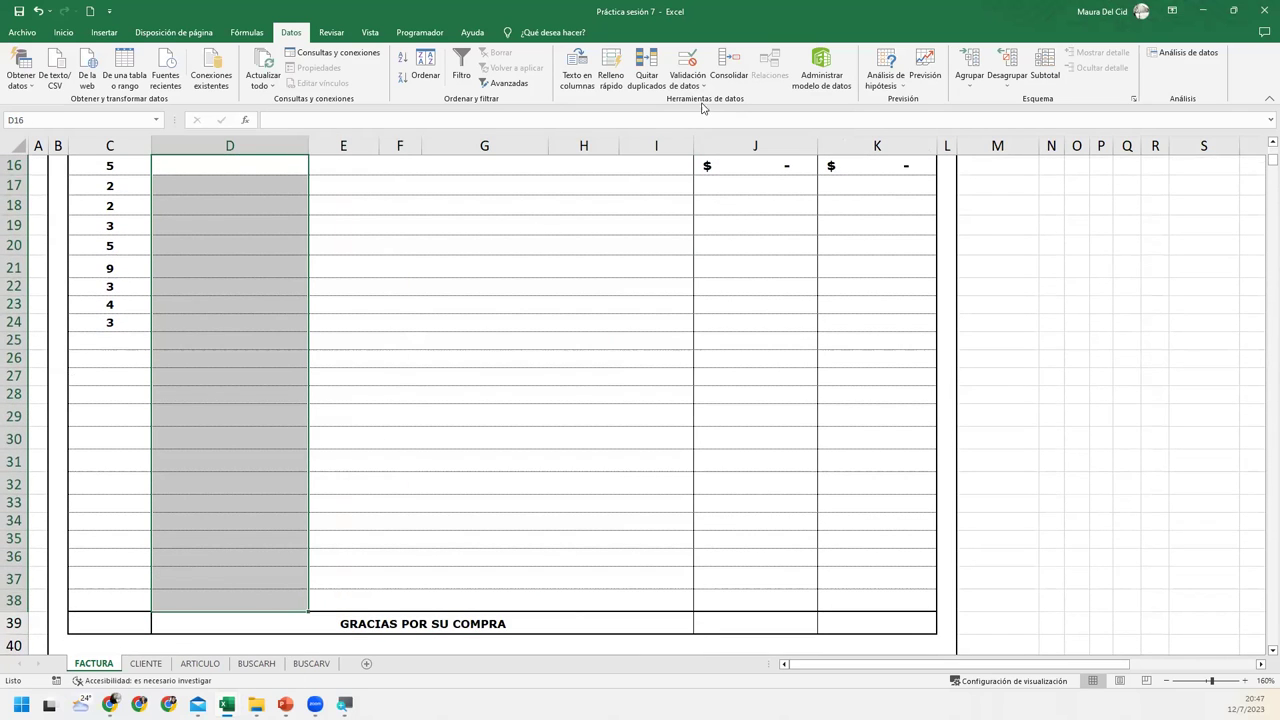
# Step: Allow only a List in D16:D38 with source =CODIGO_DE_ARTICULO
pyautogui.click(699, 72)
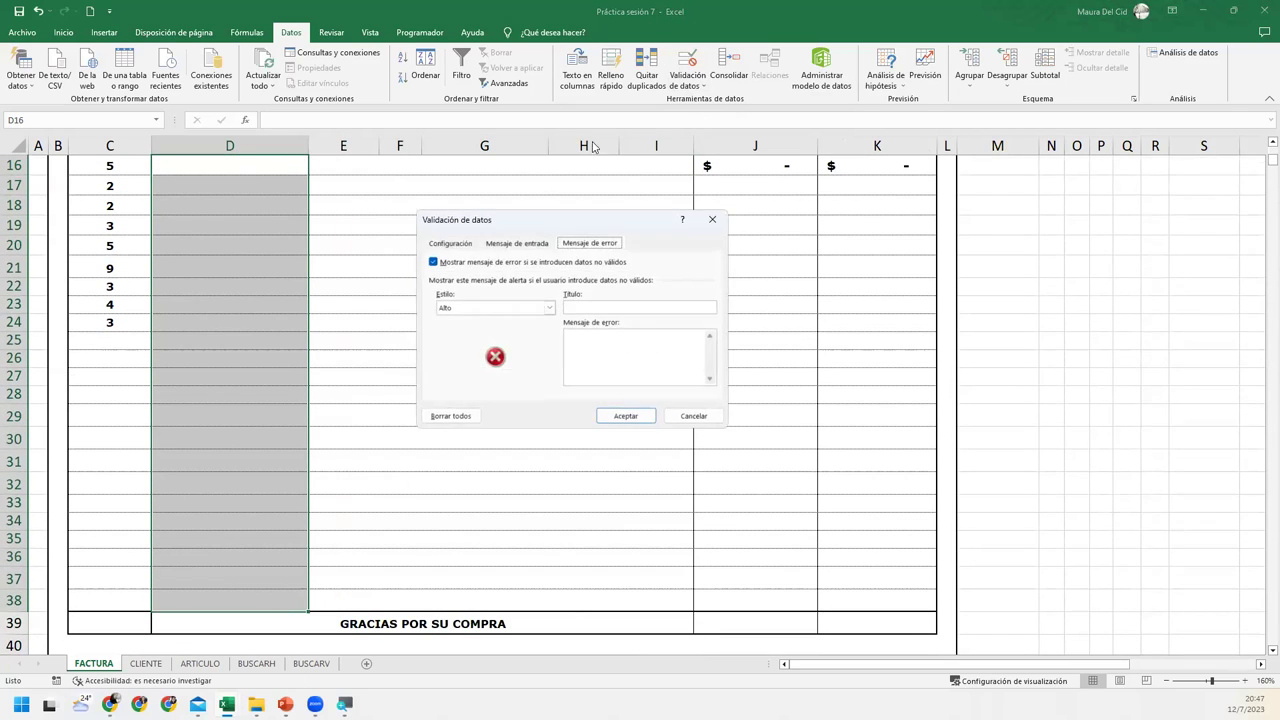
pyautogui.click(460, 243)
pyautogui.click(487, 289)
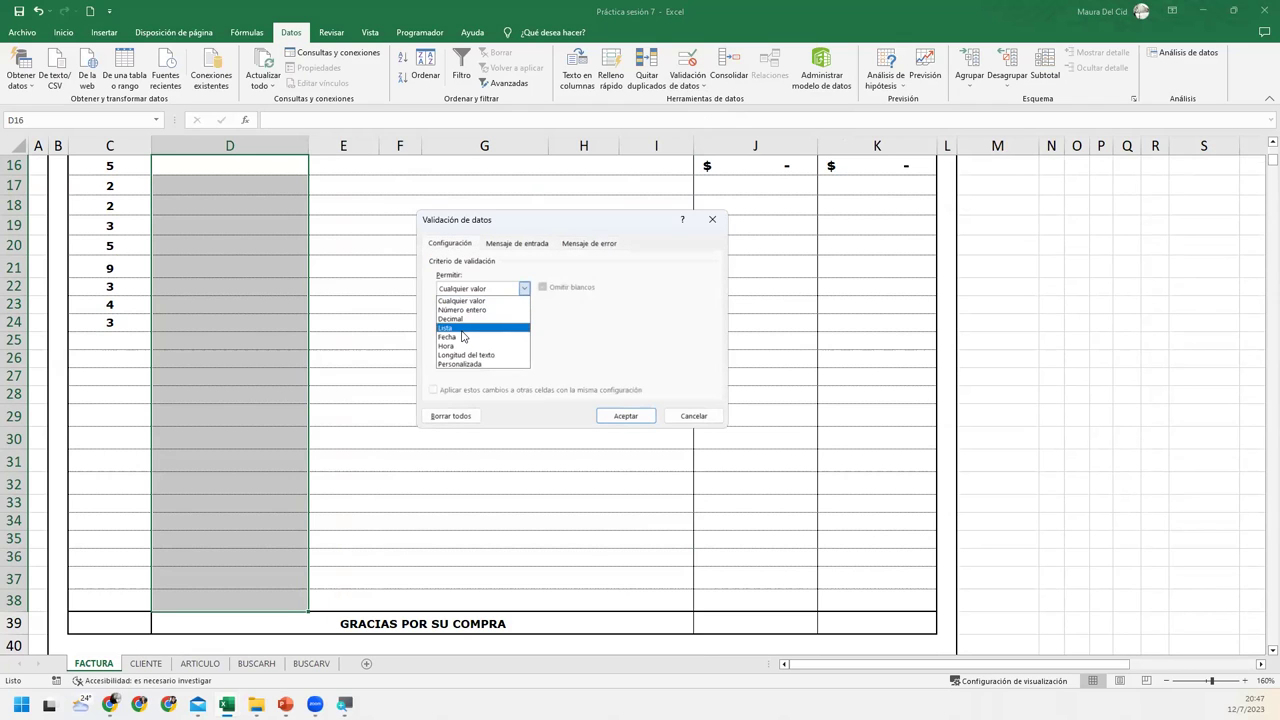
pyautogui.click(465, 331)
pyautogui.click(478, 342)
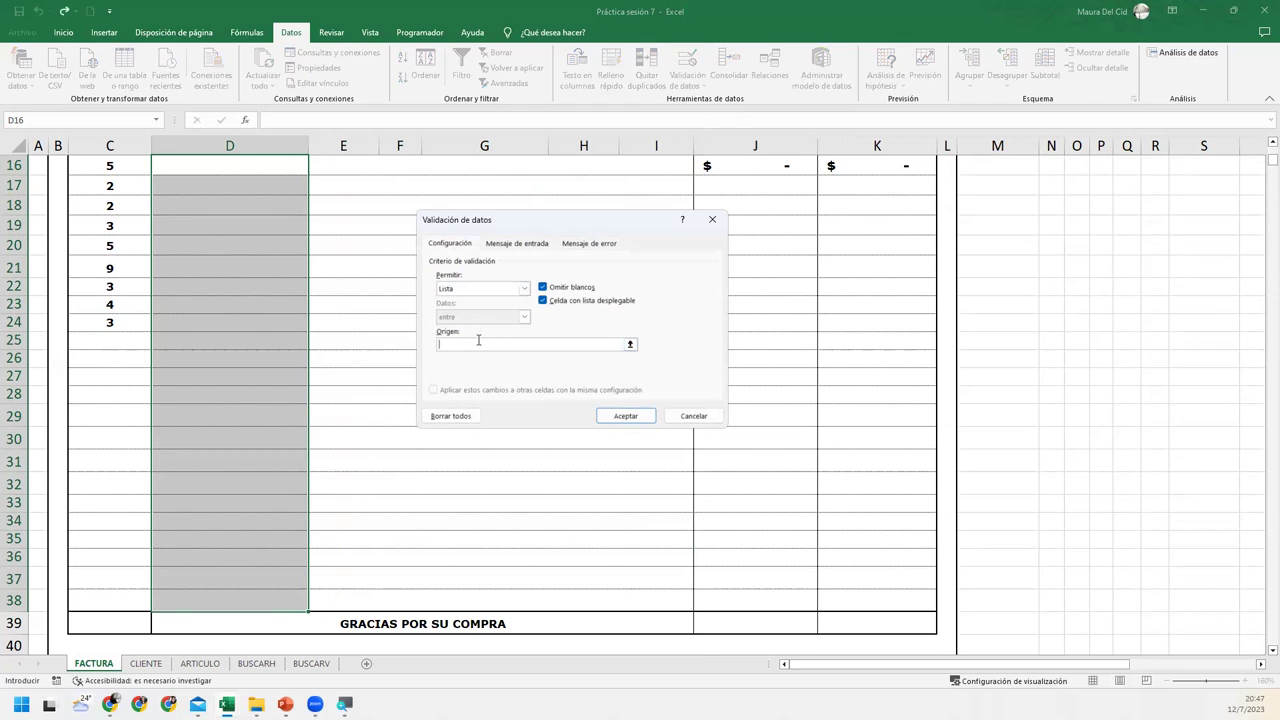
pyautogui.write('=codi')
pyautogui.write('go')
# Step: Add a Stop error alert 'Código no encontrado': 'Debe seleccionar un código de la lista'
pyautogui.click(585, 243)
pyautogui.click(548, 307)
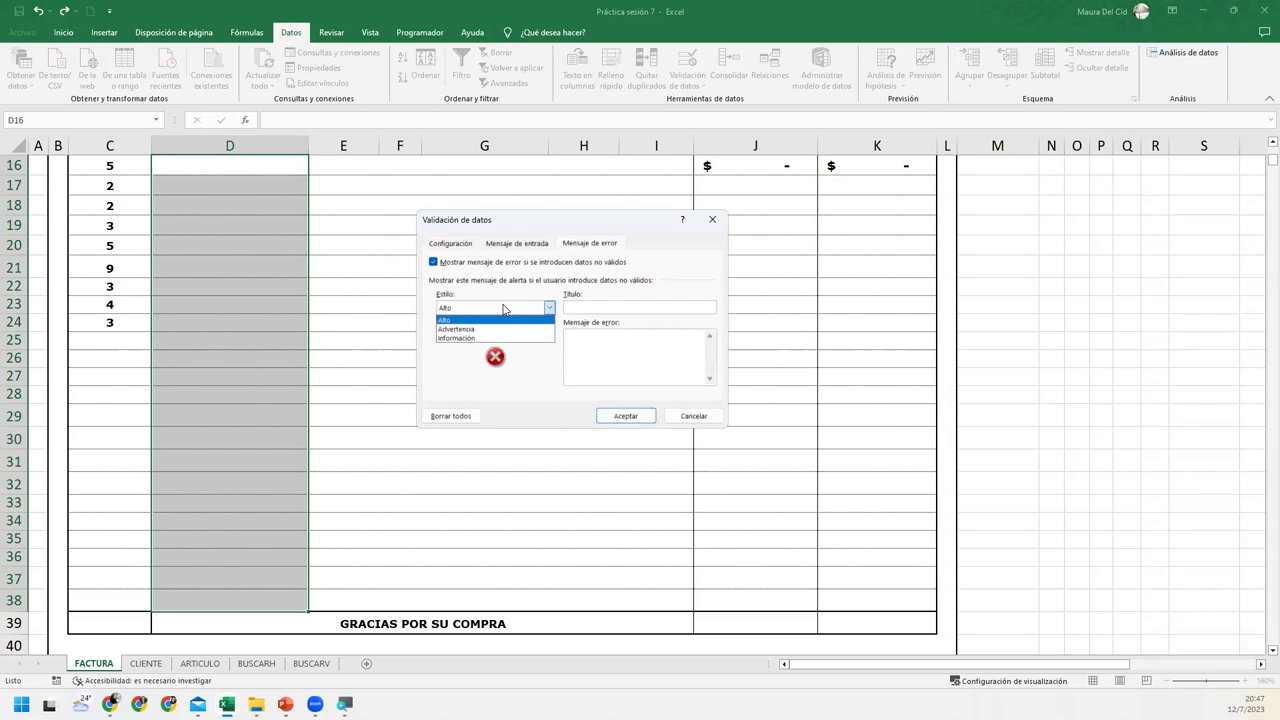
pyautogui.click(505, 313)
pyautogui.click(607, 306)
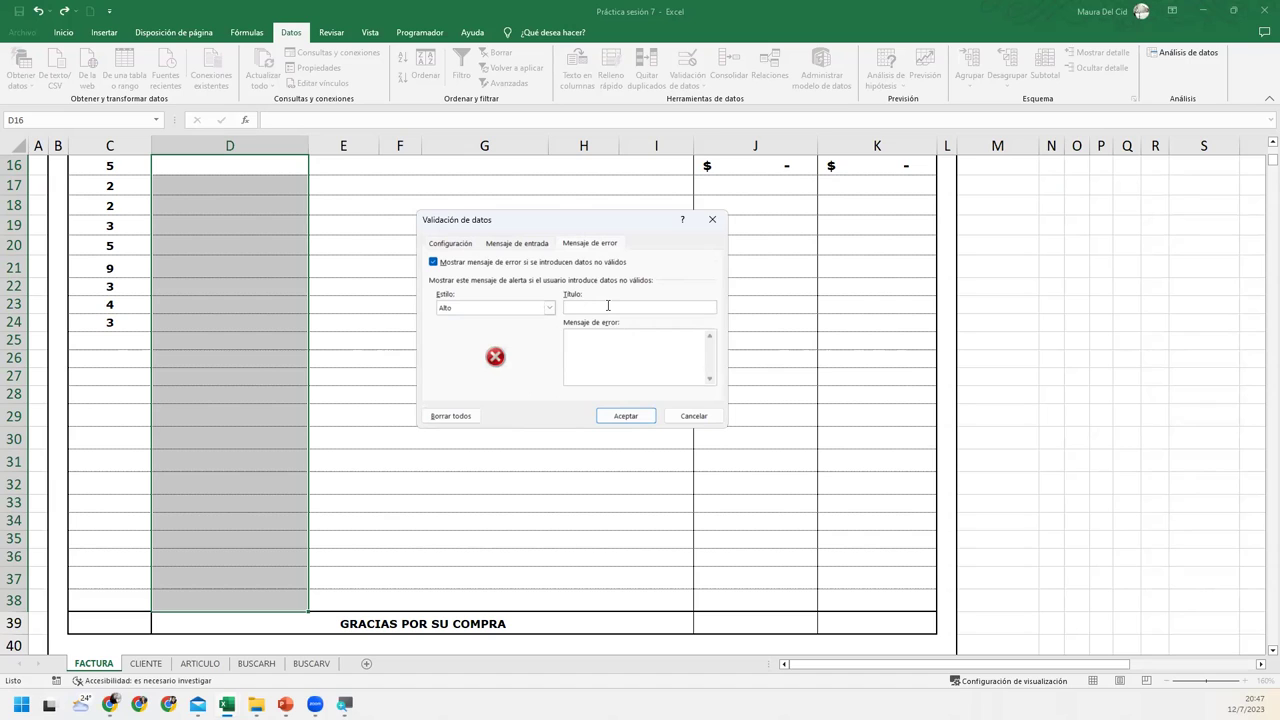
pyautogui.write('Cód')
pyautogui.press('BackSpace')
pyautogui.press('BackSpace')
pyautogui.press('BackSpace')
pyautogui.write('ódi')
pyautogui.write('igo no er')
pyautogui.write('Deseleionarn')
pyautogui.write('igo de la')
pyautogui.click(625, 415)
# Step: Enter codes A03 from the list in D16, A23 in D17 and A31 in D18
pyautogui.scroll(3, 350, 310)
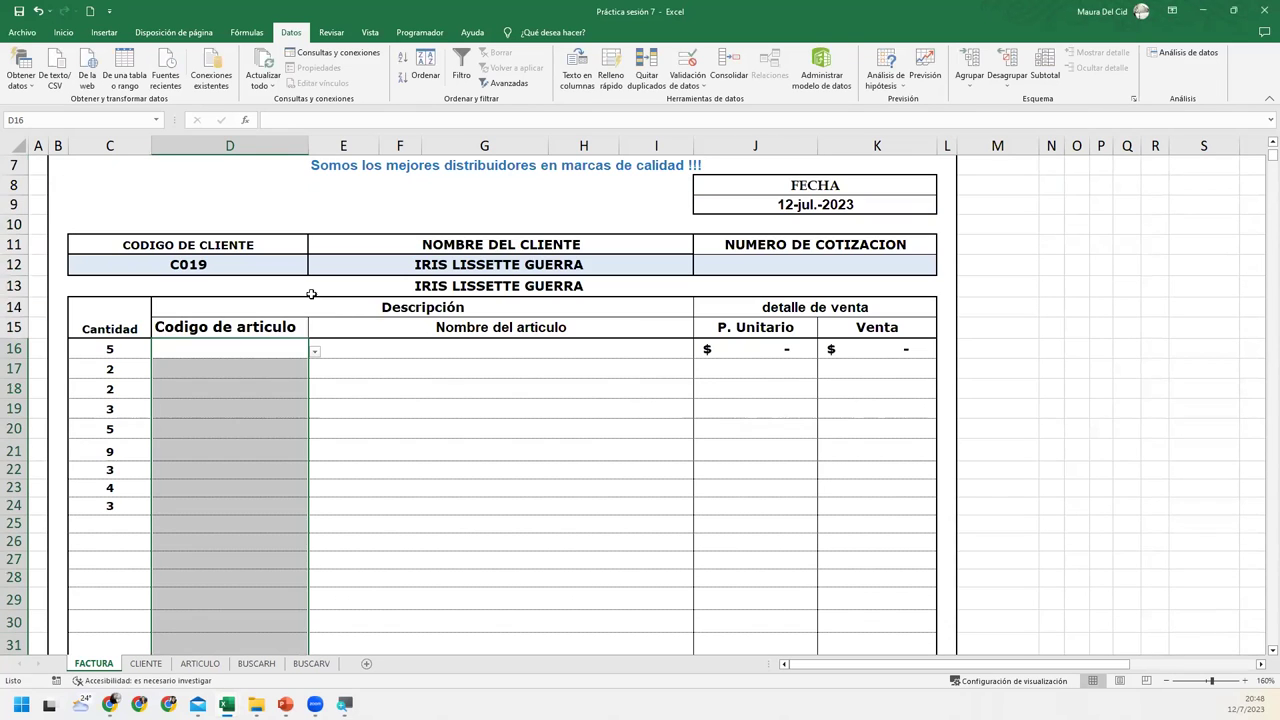
pyautogui.click(315, 351)
pyautogui.click(177, 415)
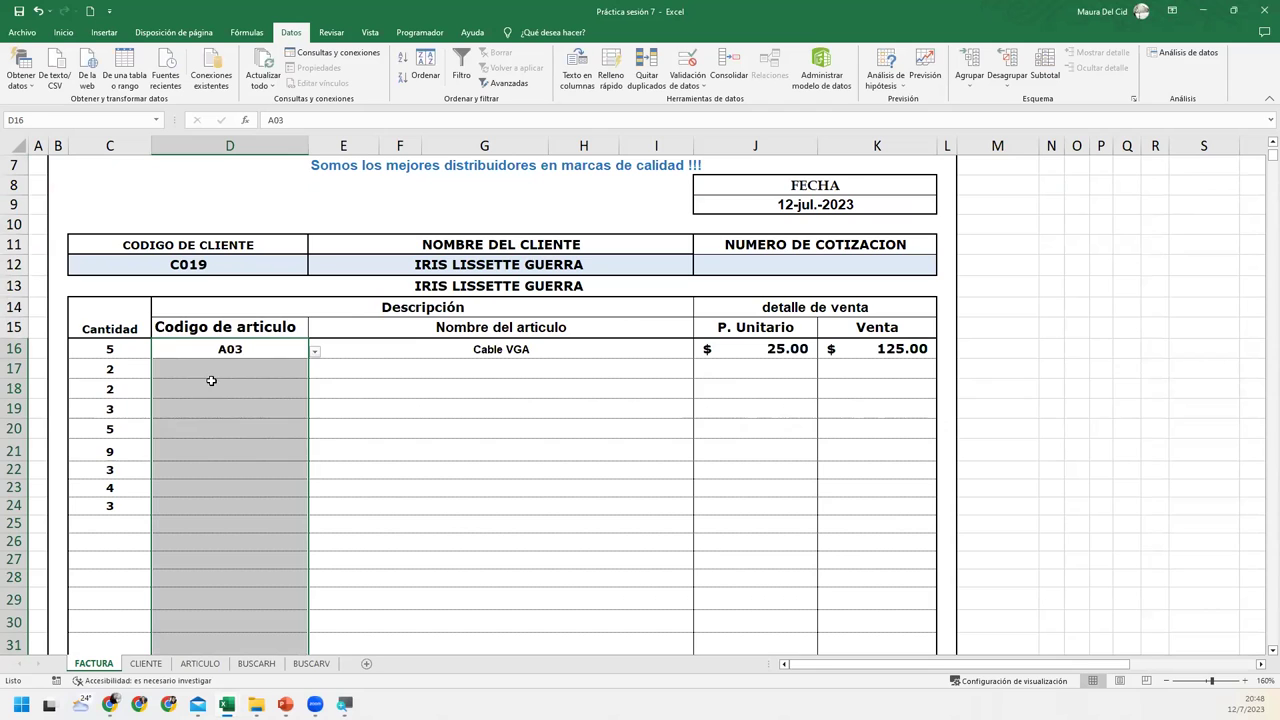
pyautogui.click(211, 381)
pyautogui.click(220, 368)
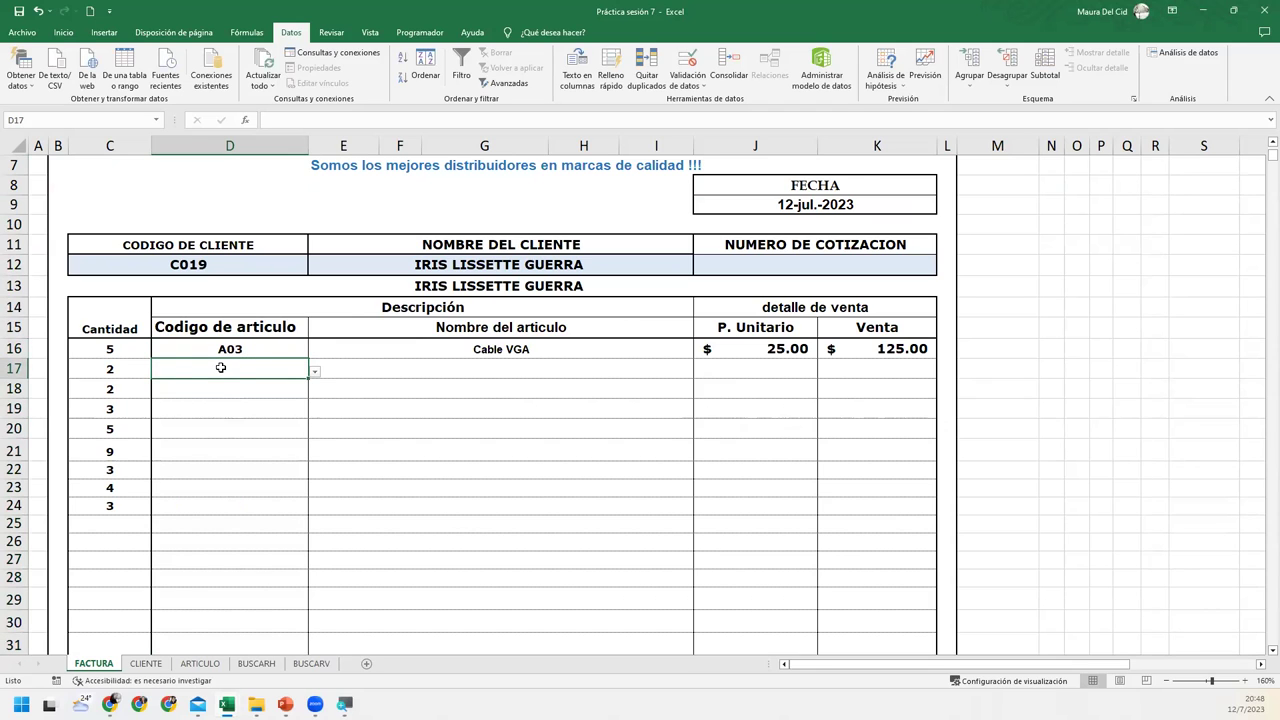
pyautogui.write('A23')
pyautogui.press('Return')
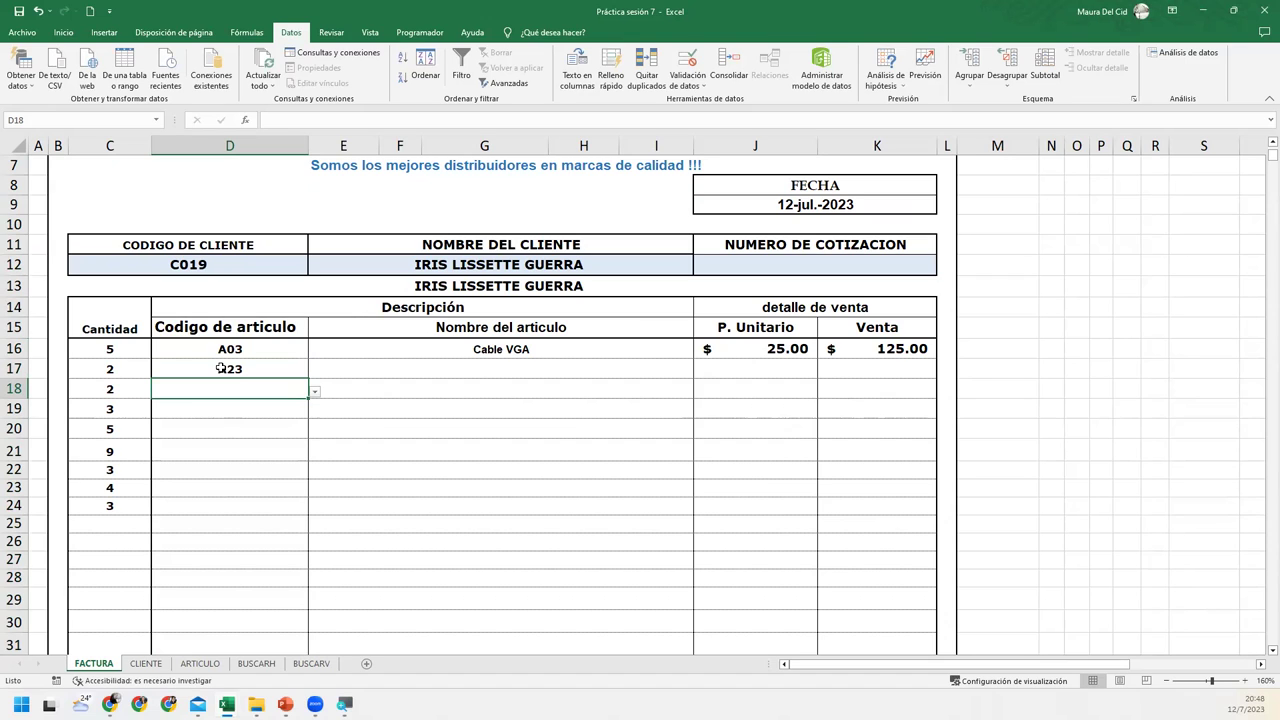
pyautogui.write('A31')
pyautogui.press('Return')
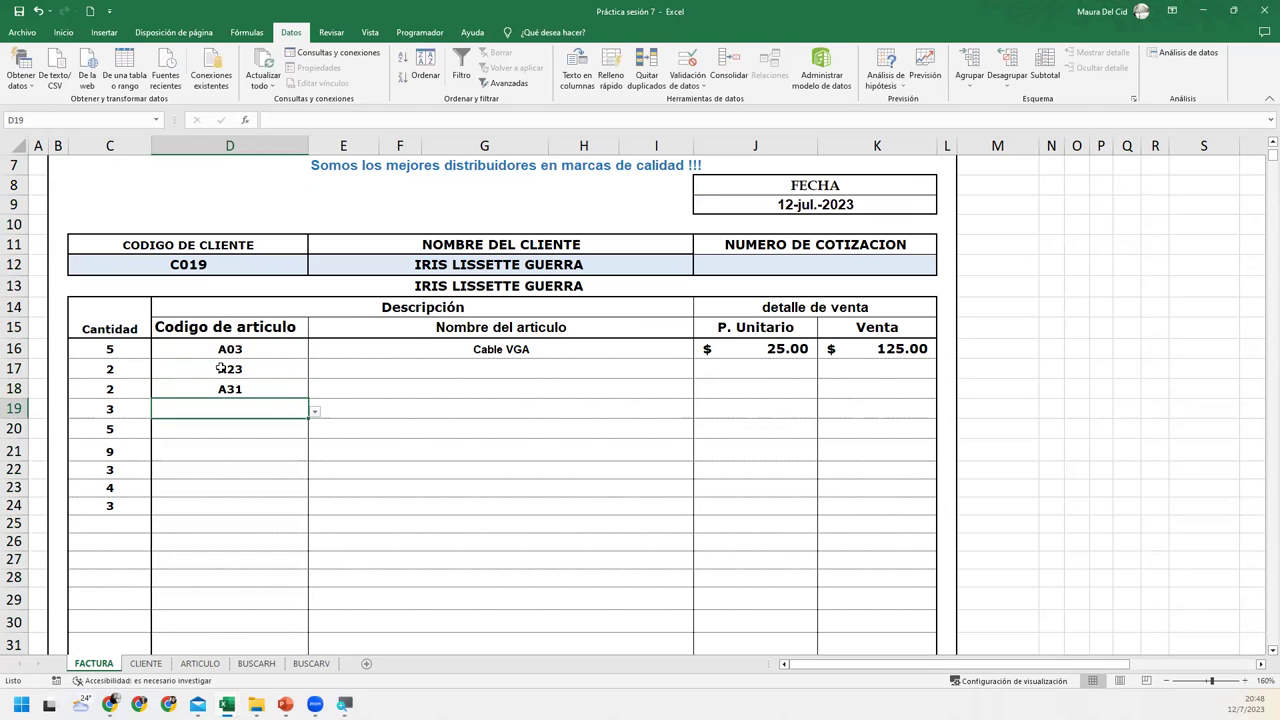
pyautogui.moveTo(234, 349)
pyautogui.mouseDown()
pyautogui.moveTo(239, 646)
pyautogui.moveTo(247, 631)
pyautogui.mouseUp()
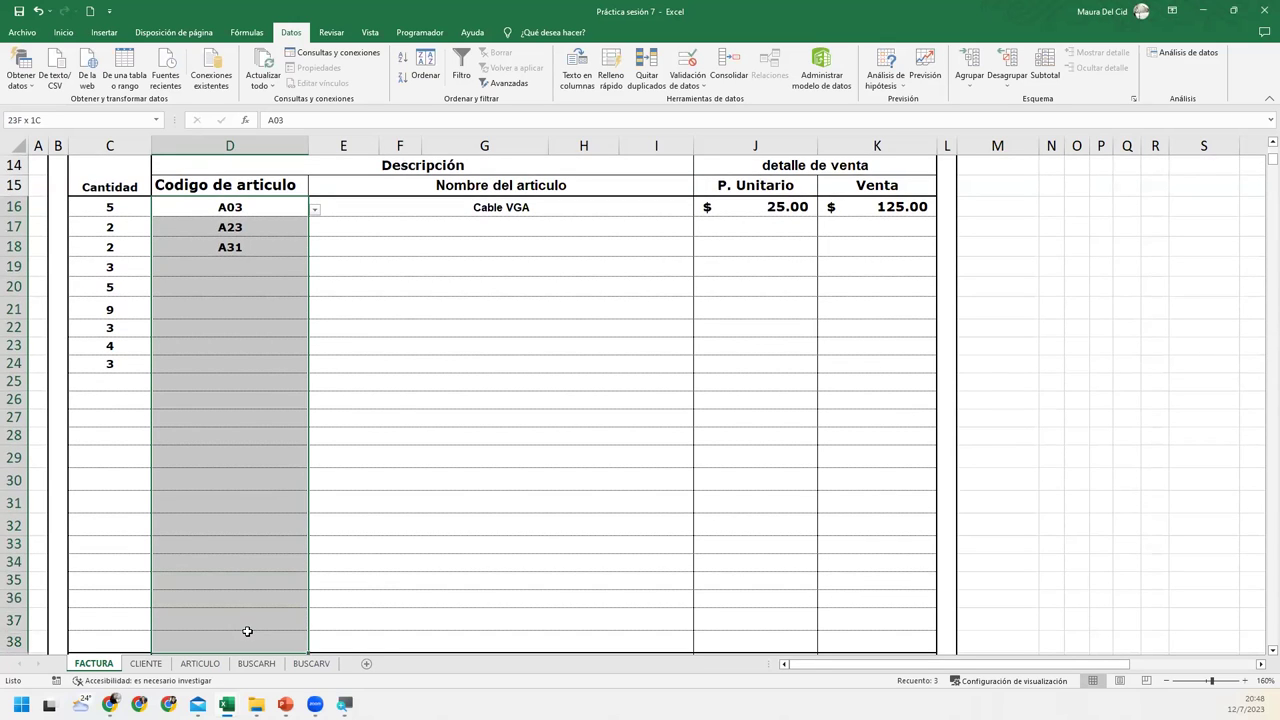
# Step: Turn off the in-cell dropdown in the article code validation
pyautogui.click(687, 62)
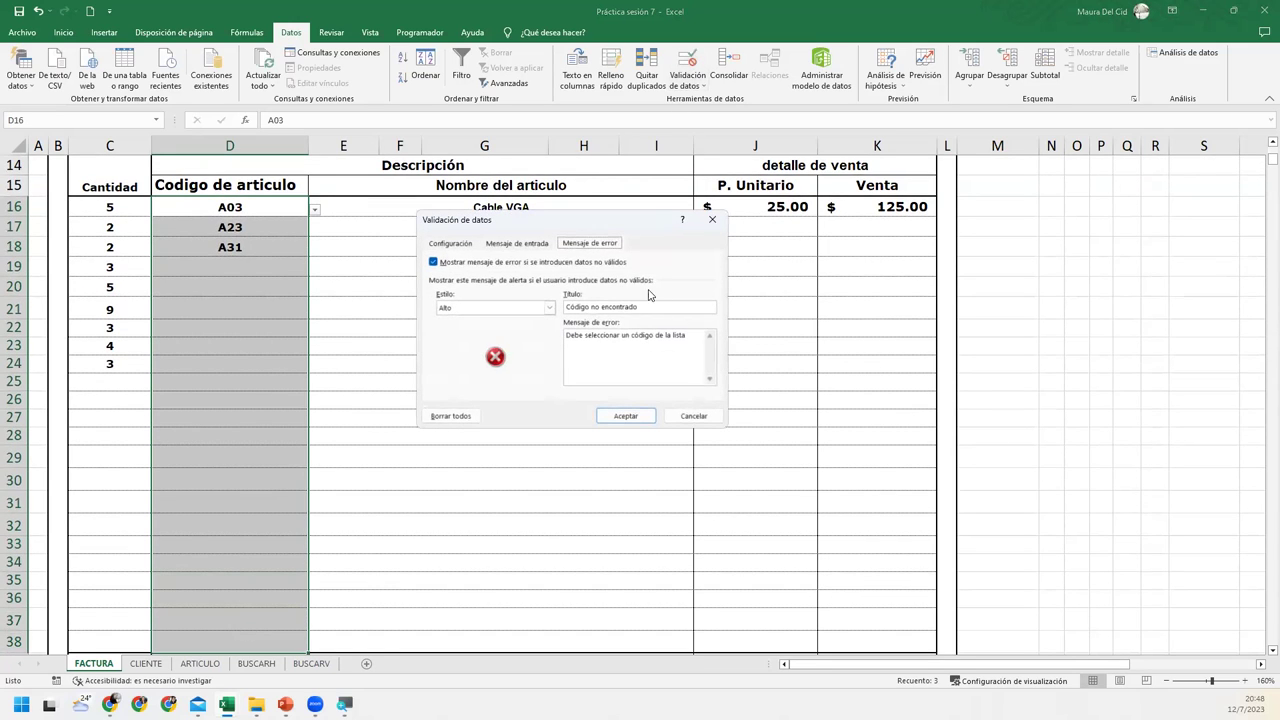
pyautogui.click(445, 245)
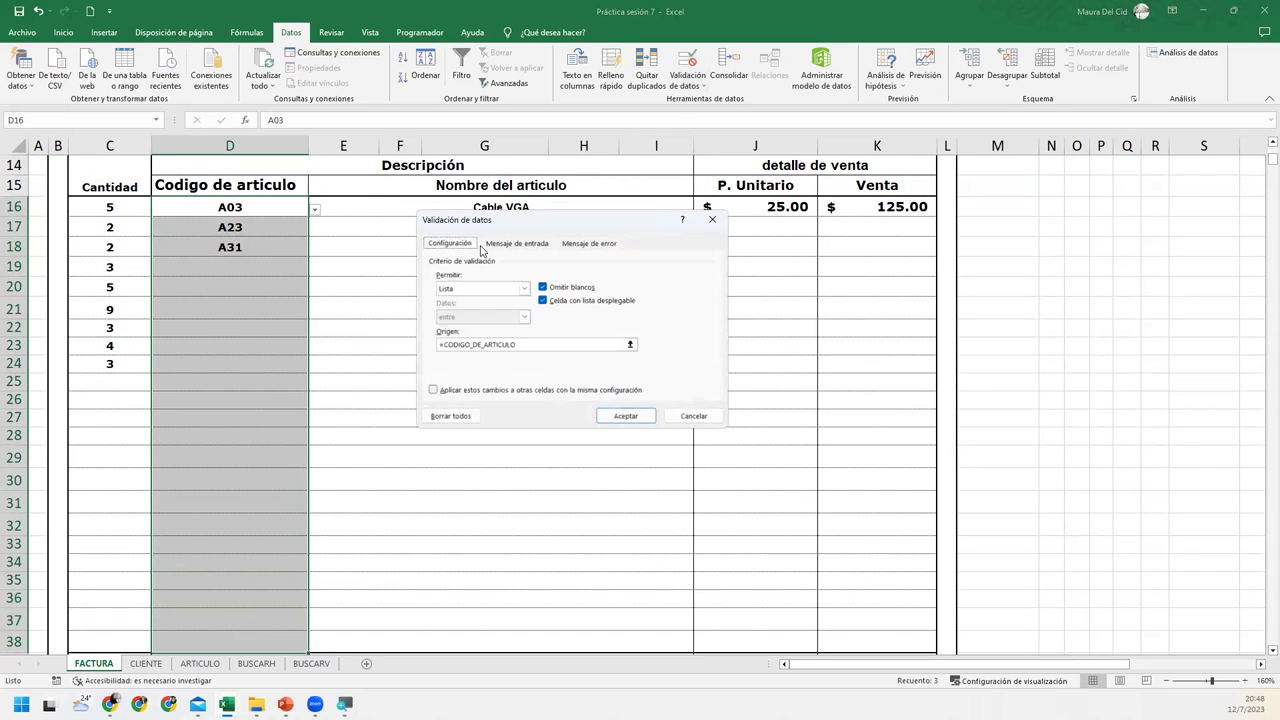
pyautogui.click(544, 301)
pyautogui.click(607, 418)
# Step: Reselect the code cells in column D and turn the in-cell dropdown back on
pyautogui.click(240, 208)
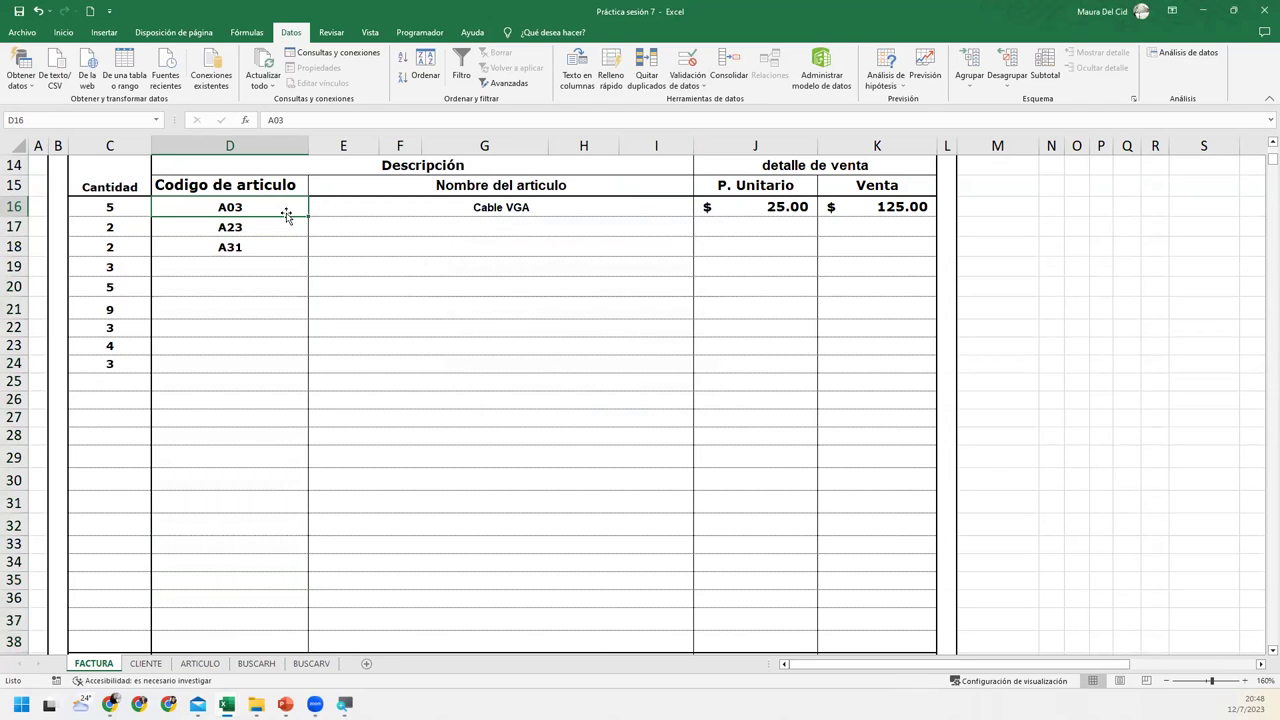
pyautogui.moveTo(278, 208); pyautogui.dragTo(266, 640)
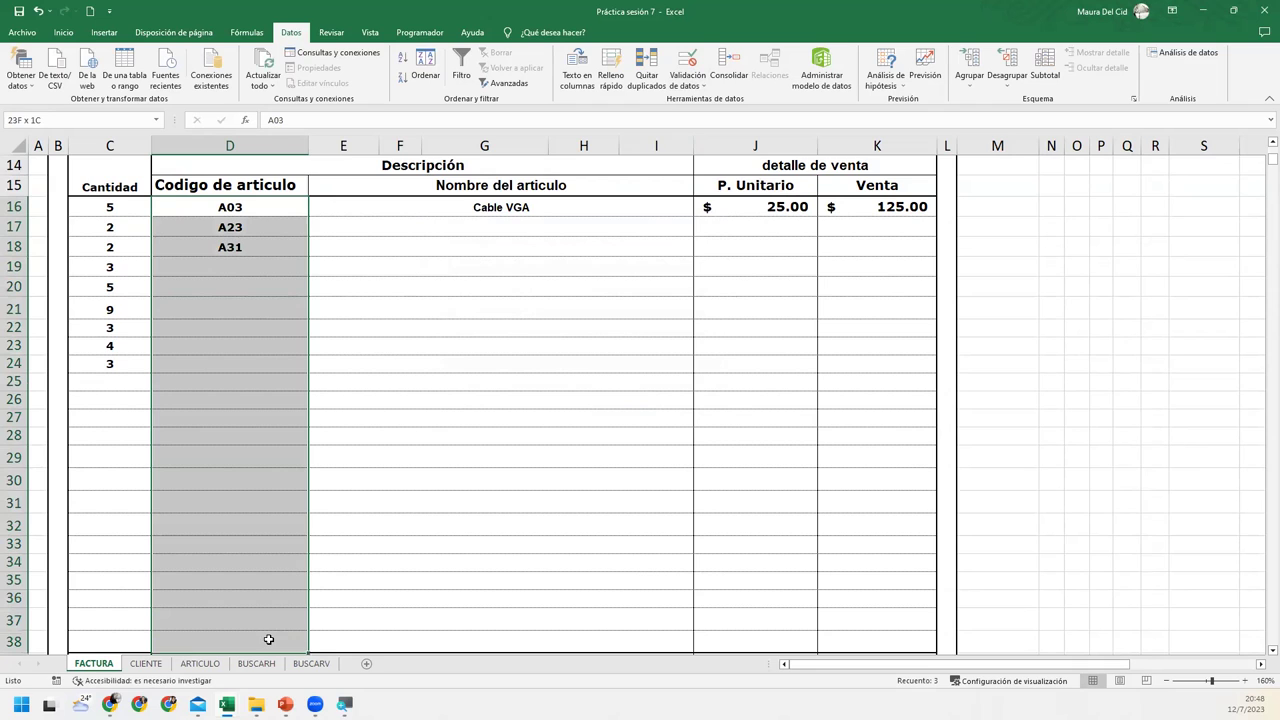
pyautogui.click(677, 58)
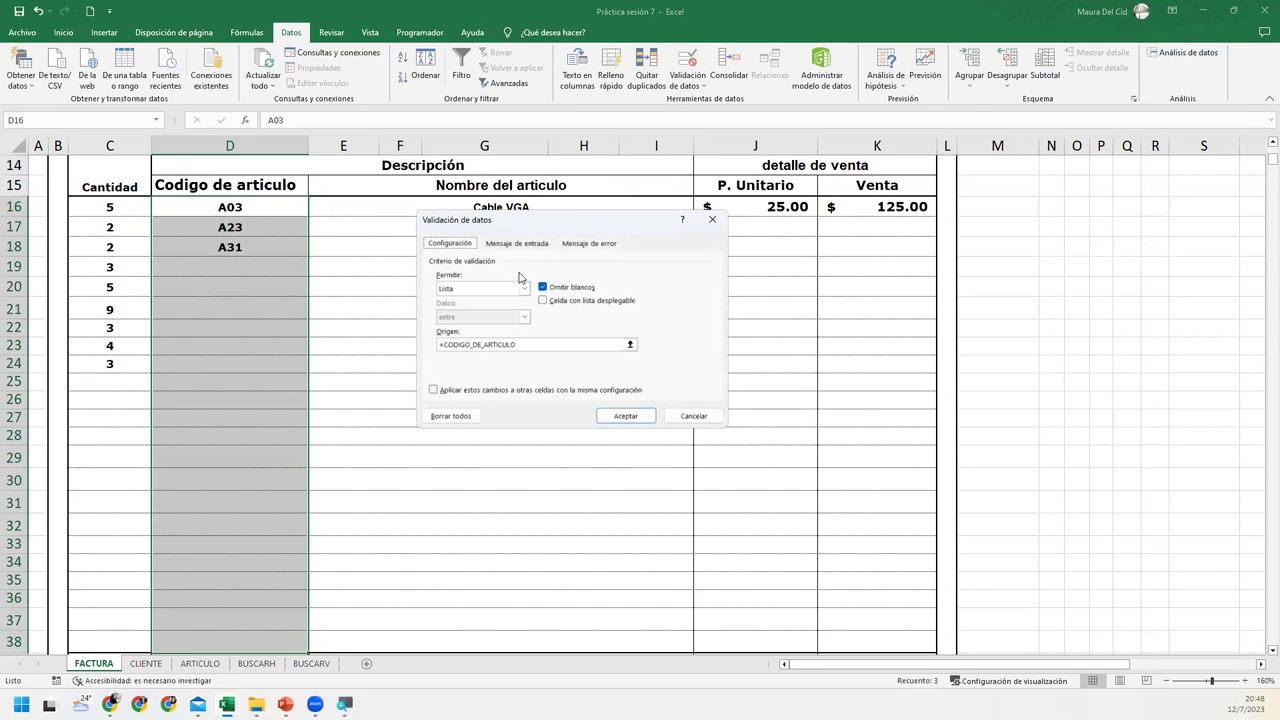
pyautogui.click(545, 302)
pyautogui.click(640, 417)
# Step: Check D17's code A23 and open D18's dropdown to view the valid codes
pyautogui.doubleClick(196, 226)
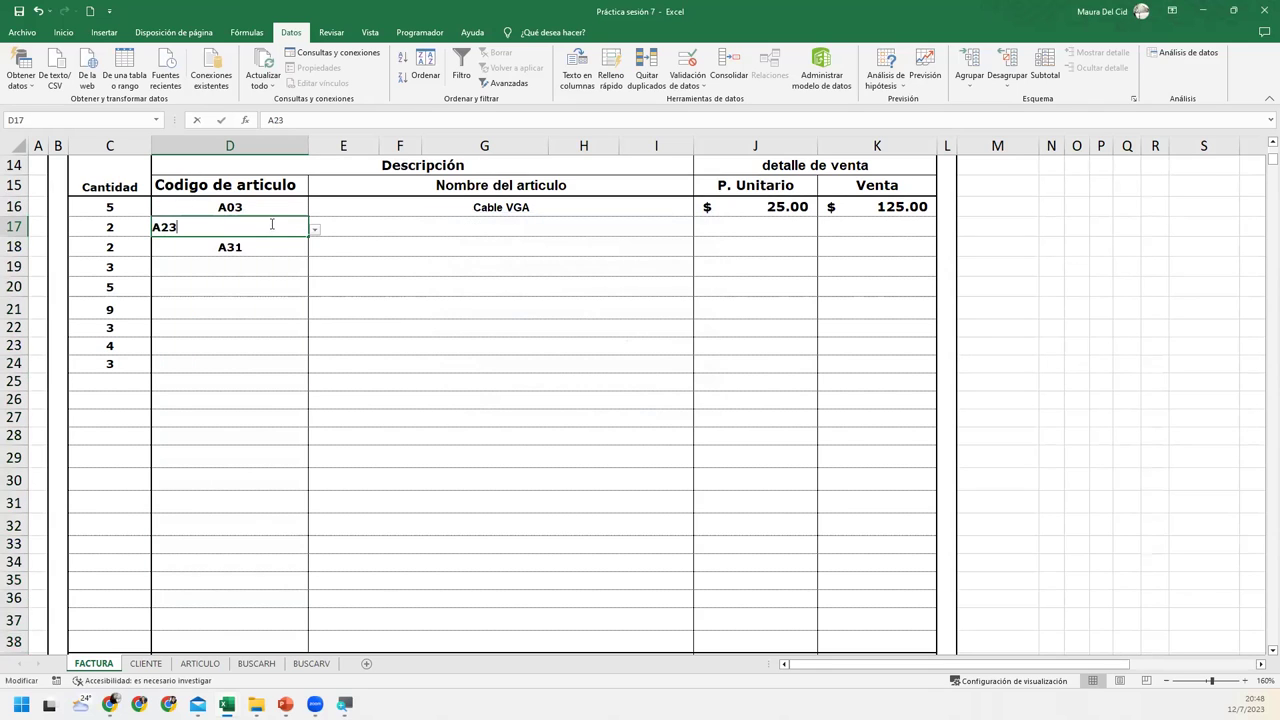
pyautogui.doubleClick(196, 226)
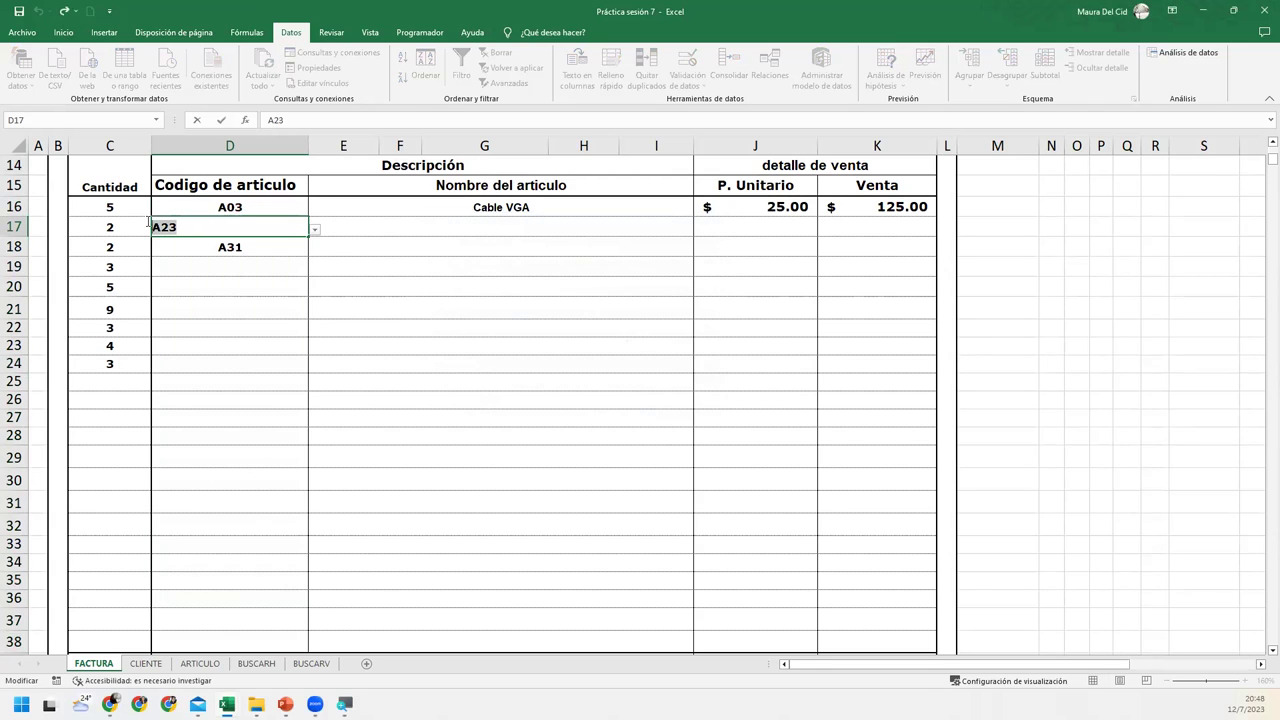
pyautogui.click(289, 251)
pyautogui.click(314, 262)
pyautogui.click(289, 248)
pyautogui.click(314, 249)
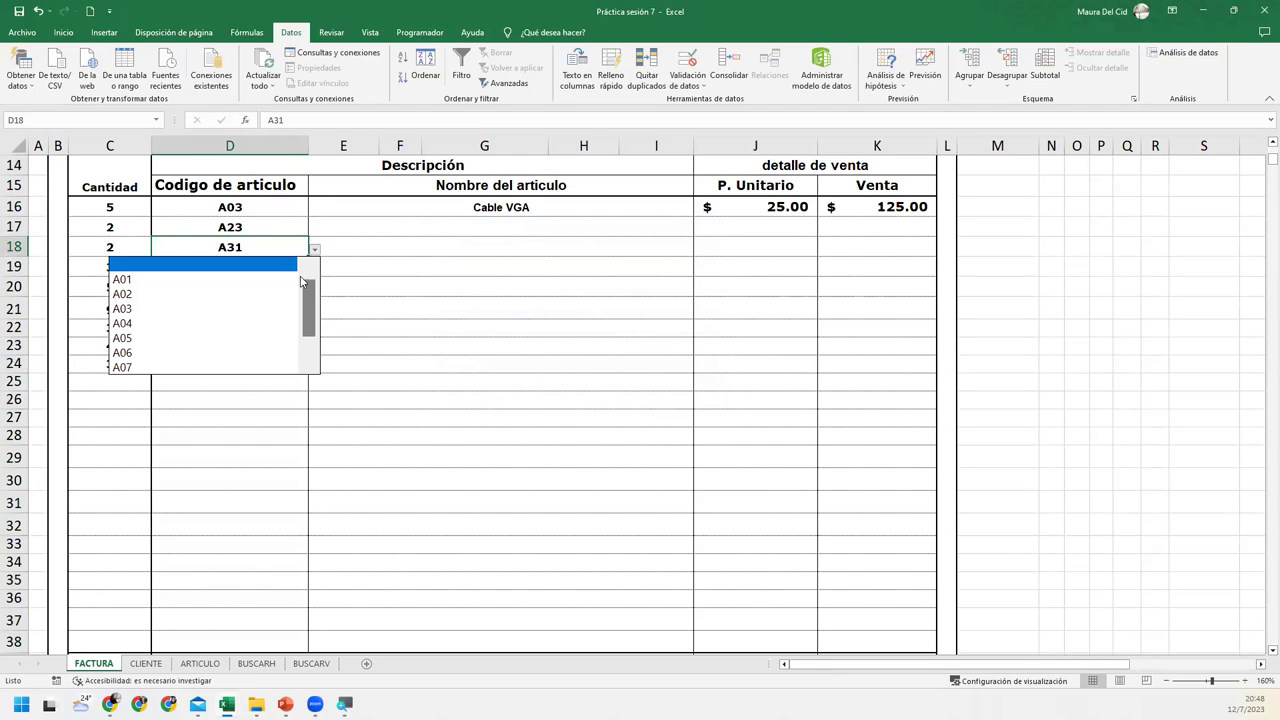
pyautogui.scroll(-1, 305, 319)
pyautogui.scroll(1, 305, 319)
pyautogui.click(284, 222)
pyautogui.moveTo(283, 209); pyautogui.dragTo(278, 246)
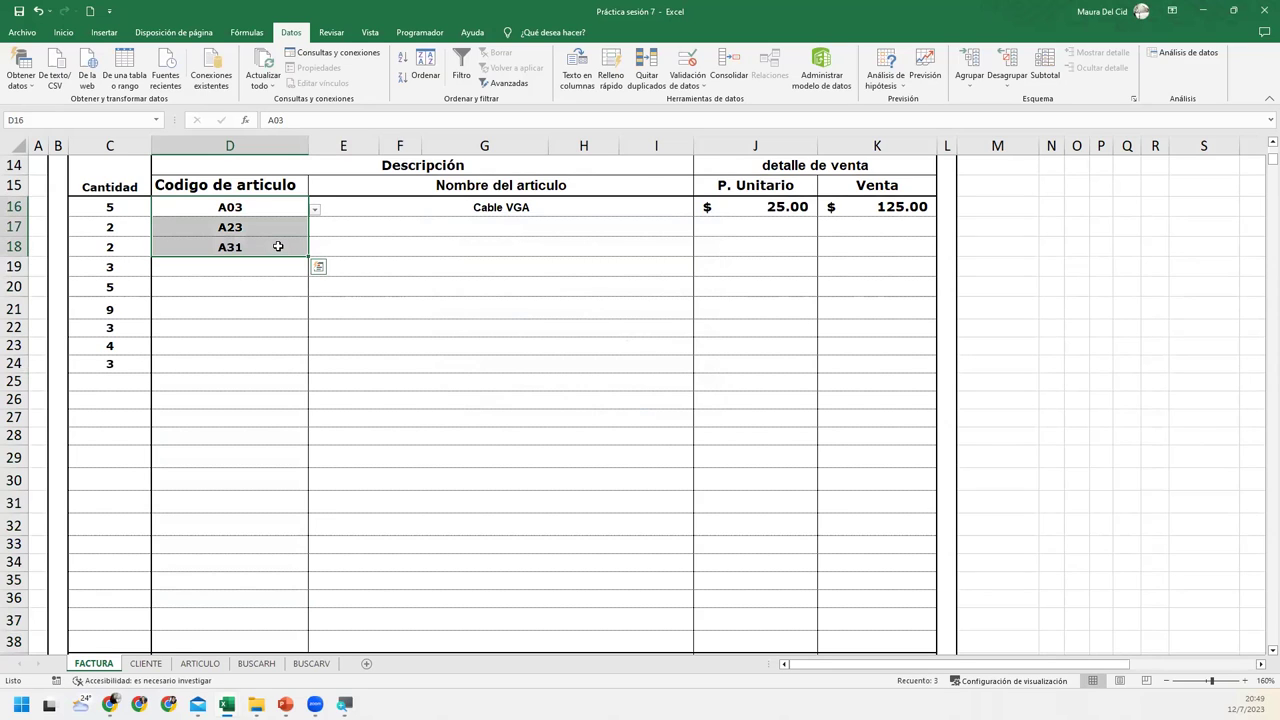
# Step: Clear the codes in D16:D18 and review D16's Input Message and Error Alert settings
pyautogui.press('Delete')
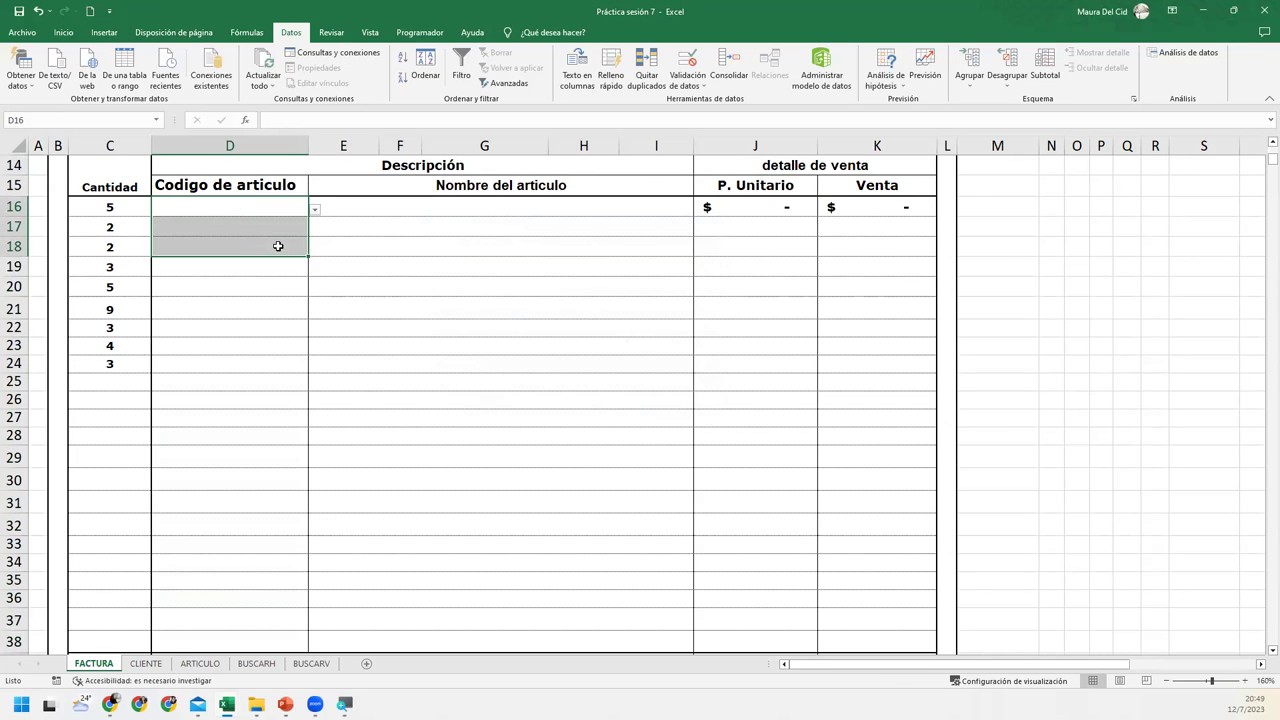
pyautogui.click(281, 208)
pyautogui.click(685, 62)
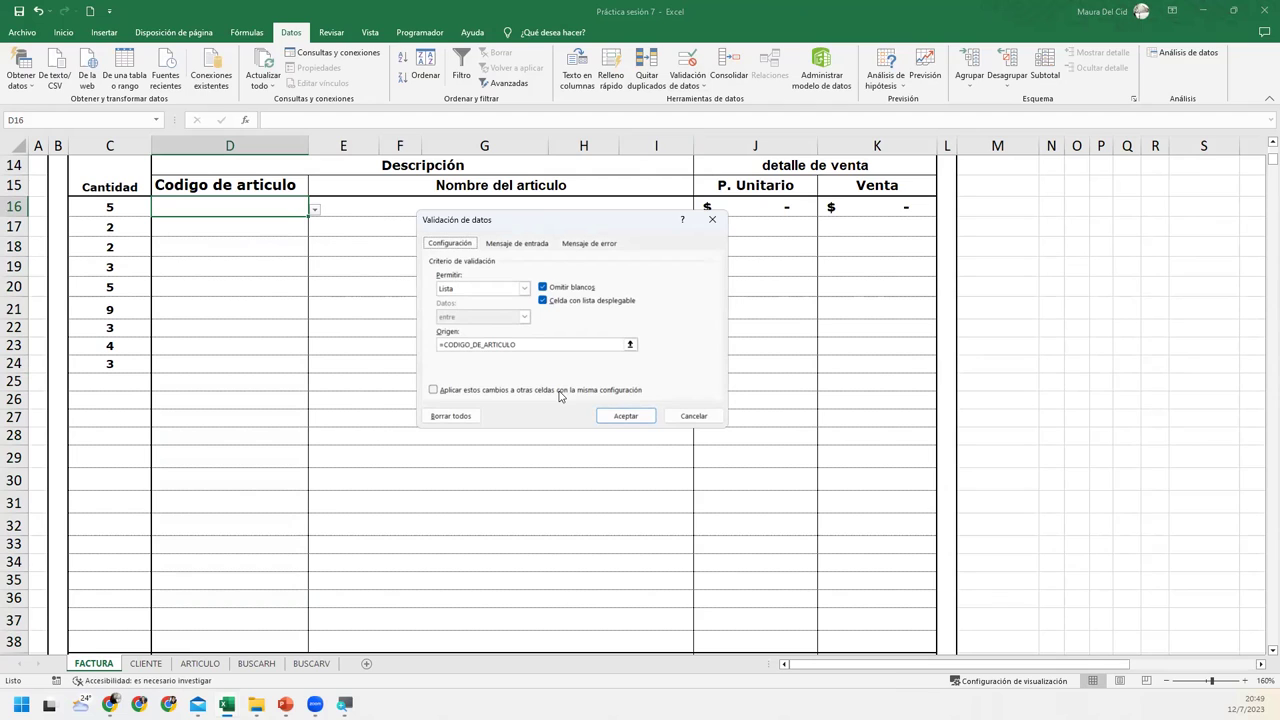
pyautogui.click(522, 244)
pyautogui.click(582, 248)
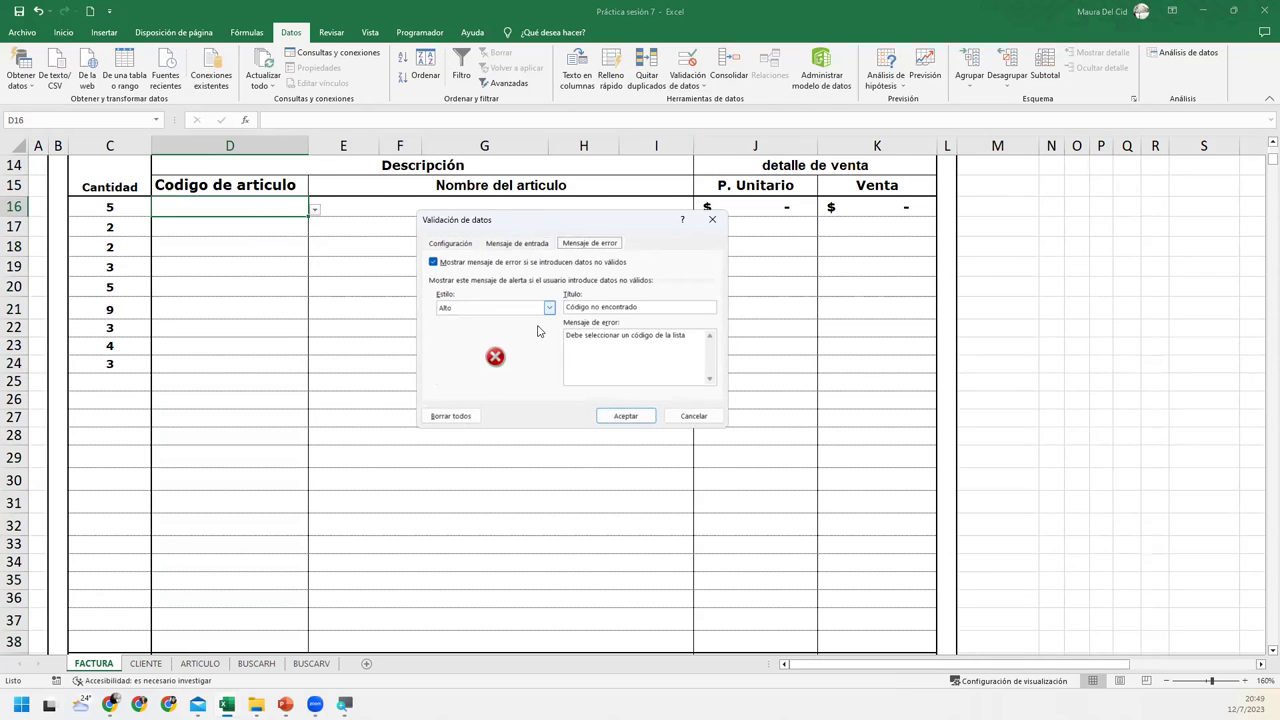
pyautogui.click(460, 248)
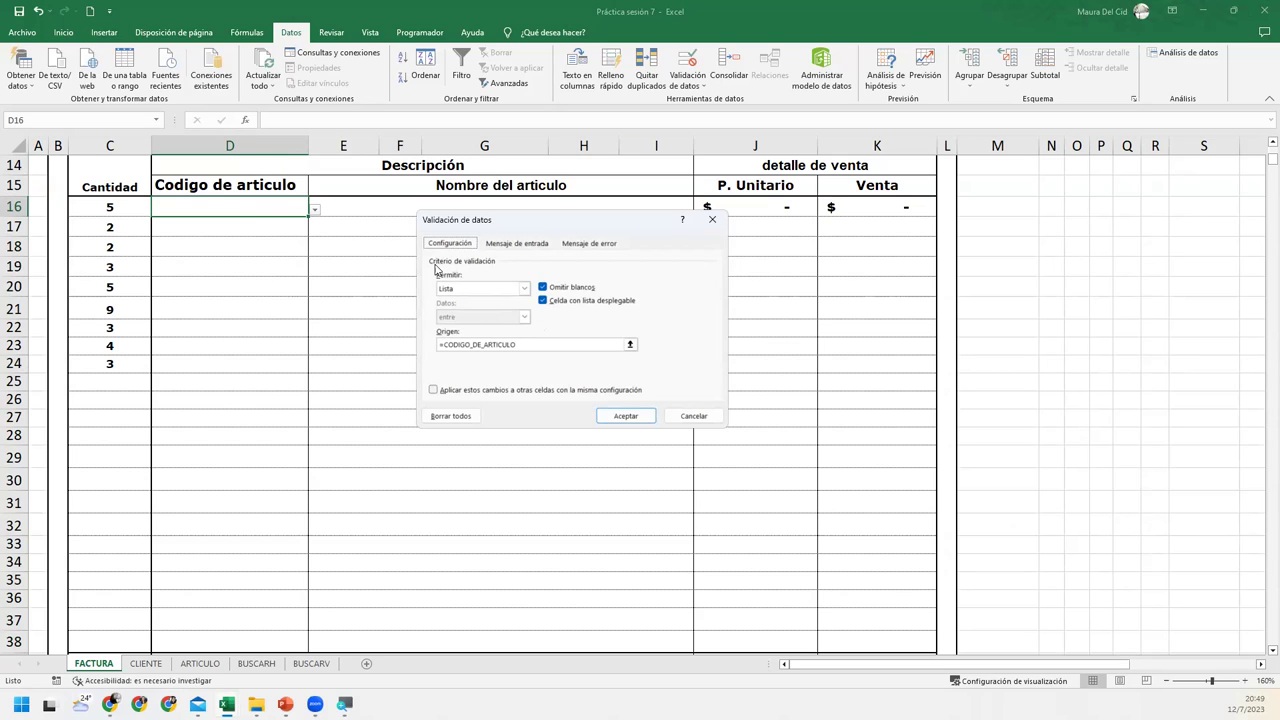
# Step: Keep the List type and uncheck Ignore blank ('Omitir blancos') for D16
pyautogui.click(524, 288)
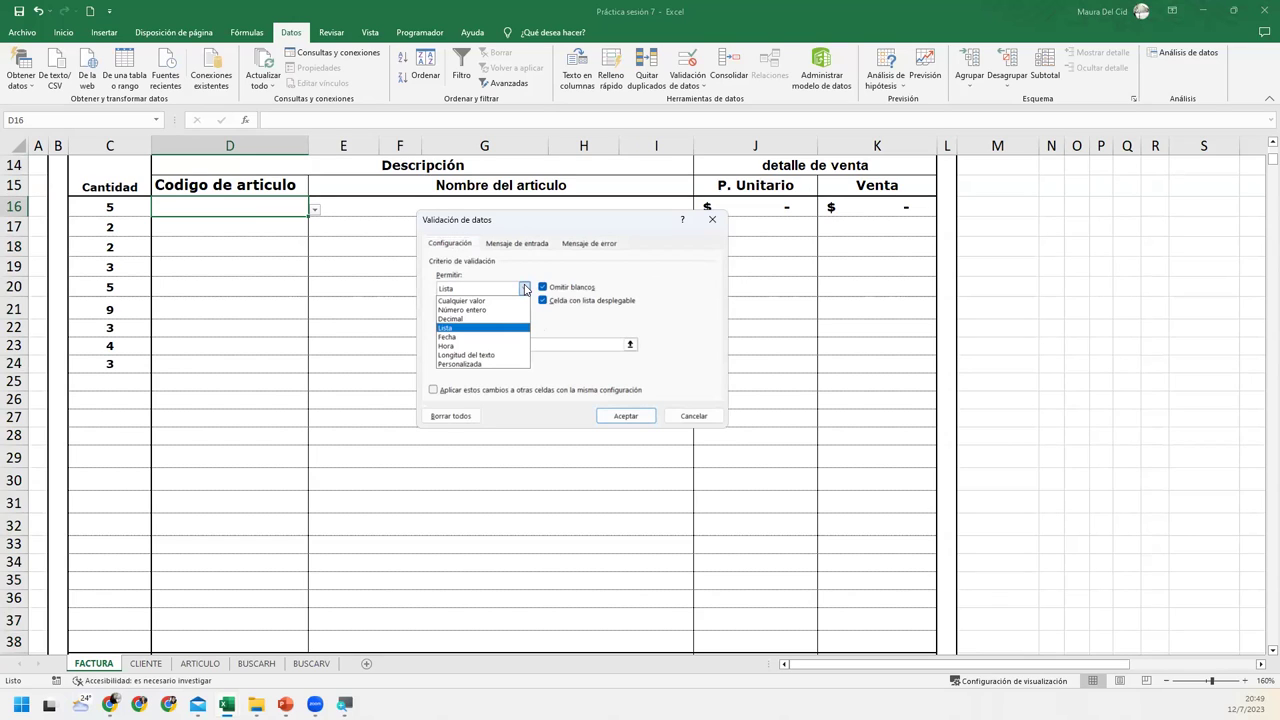
pyautogui.click(525, 289)
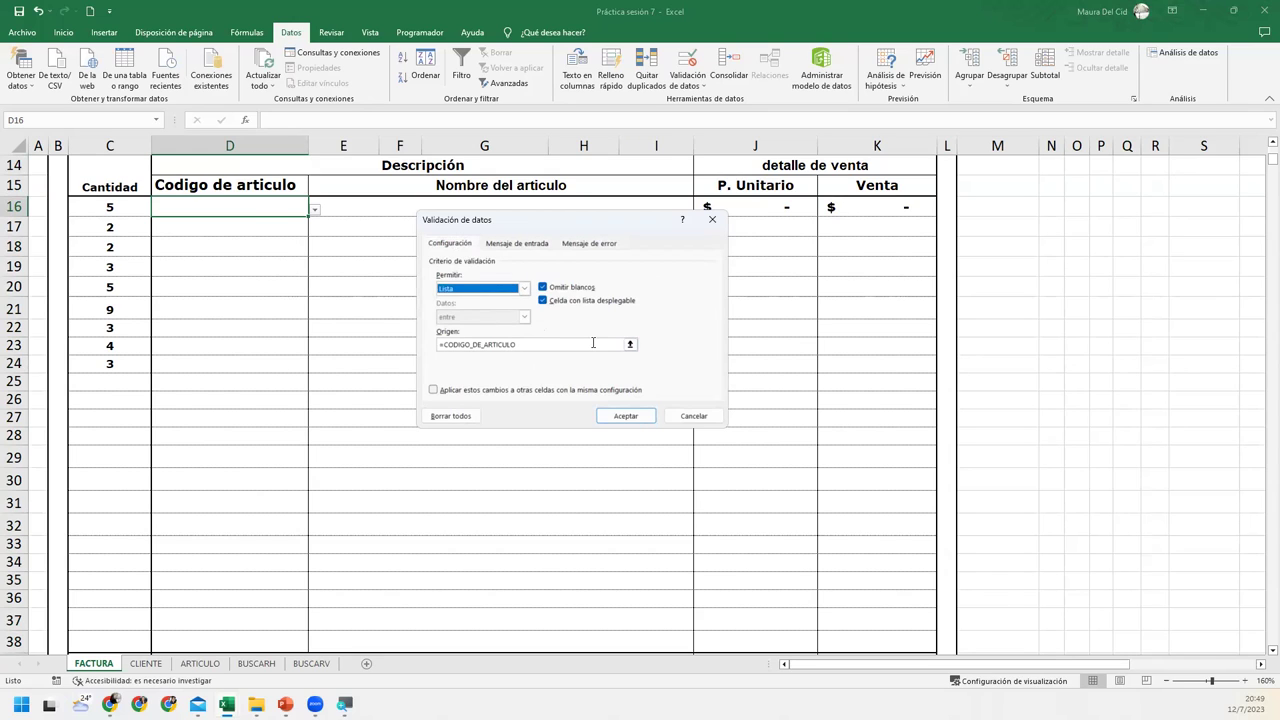
pyautogui.click(544, 288)
pyautogui.click(645, 417)
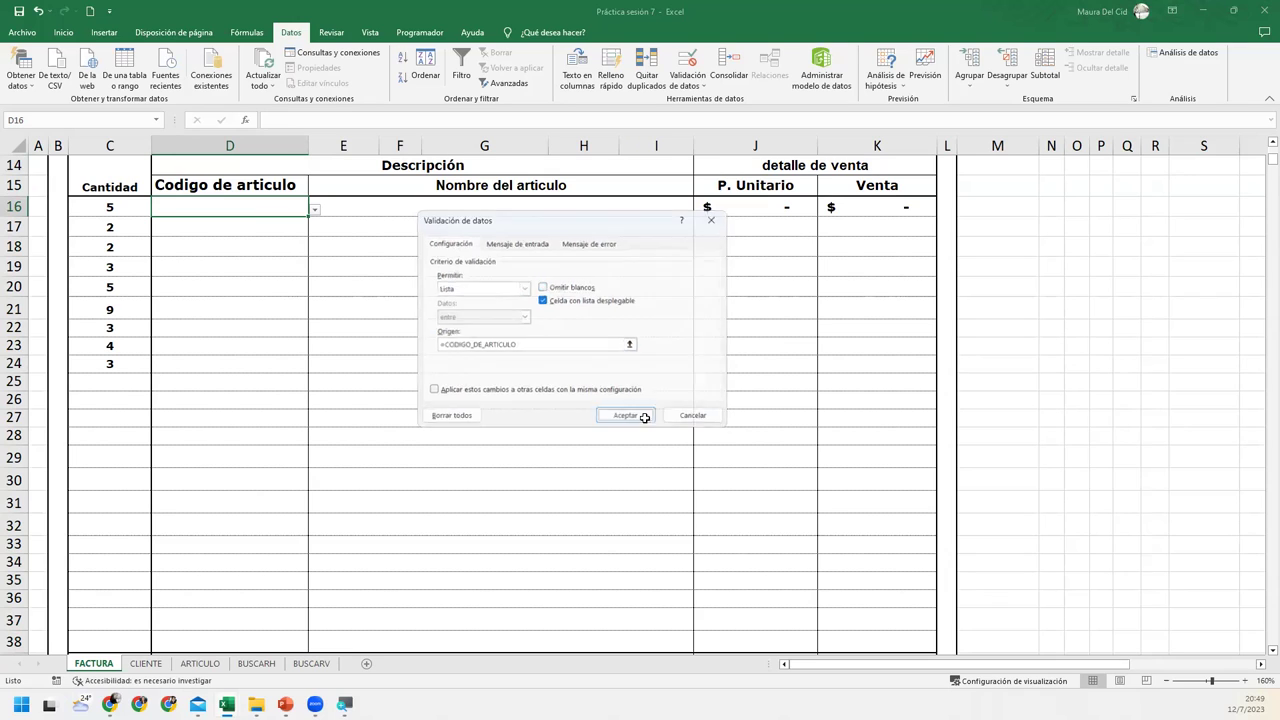
pyautogui.doubleClick(289, 210)
pyautogui.click(316, 212)
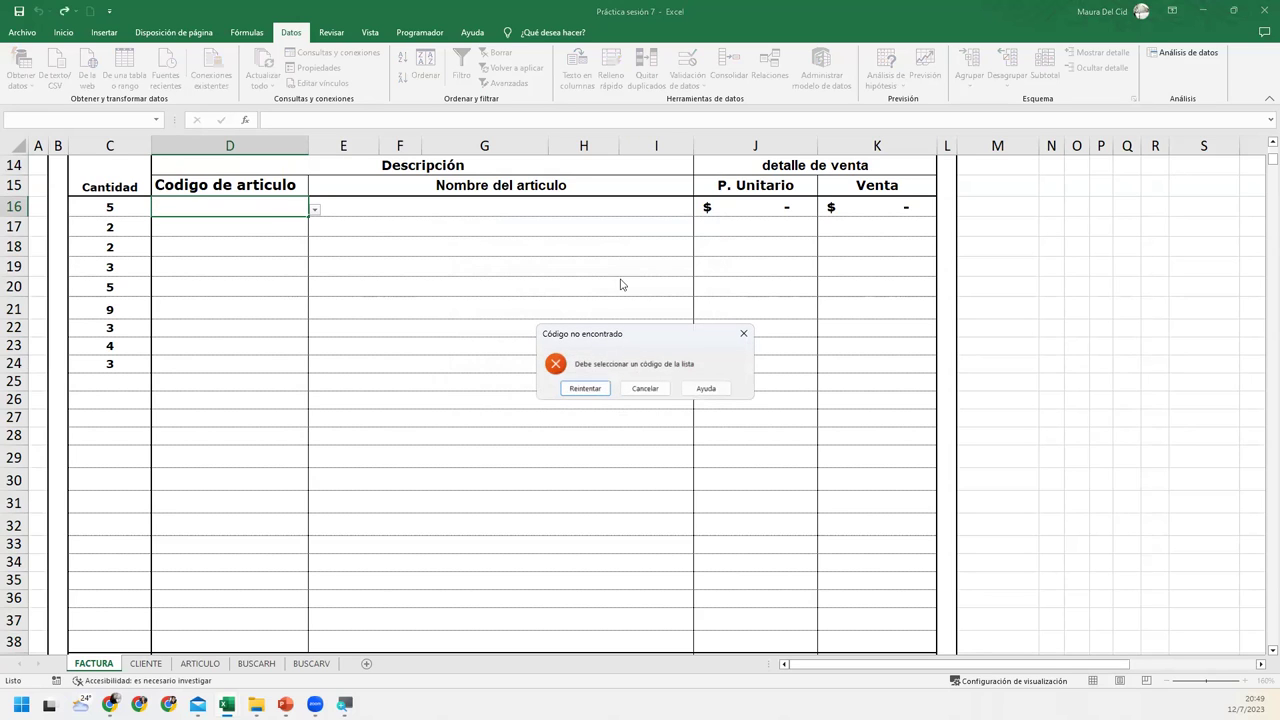
pyautogui.click(595, 390)
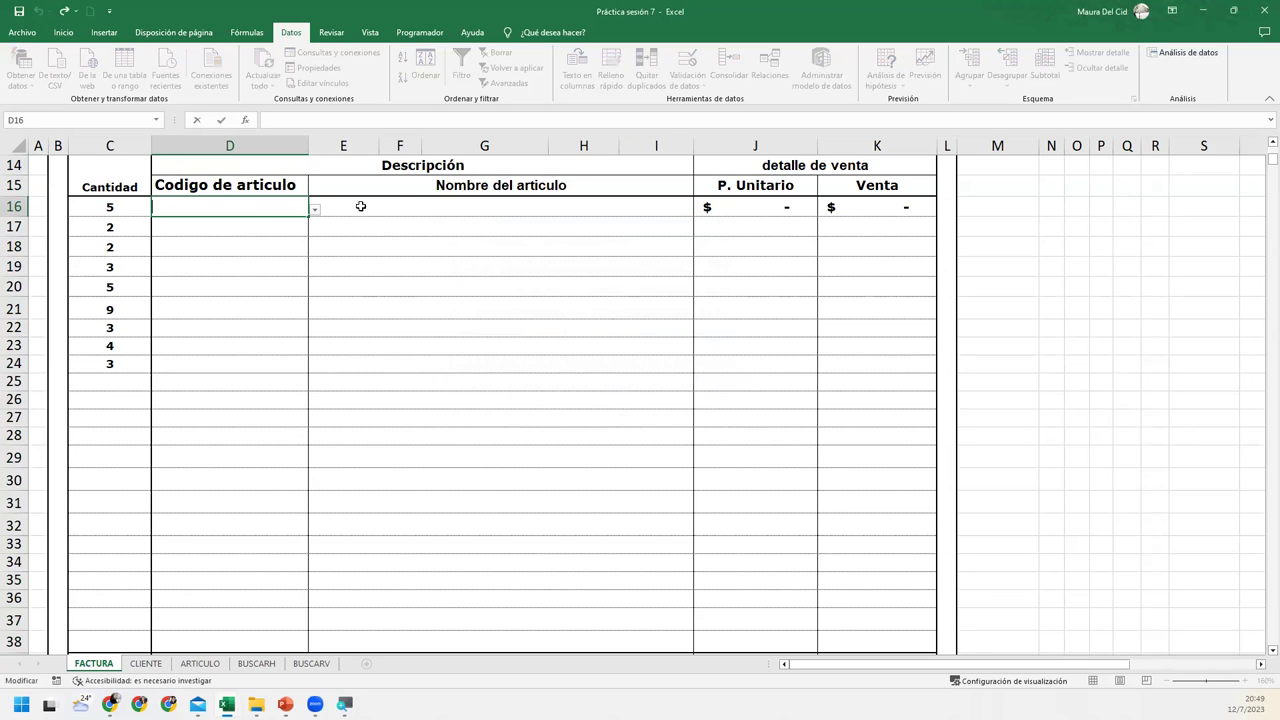
pyautogui.click(316, 210)
pyautogui.click(592, 390)
pyautogui.click(392, 279)
pyautogui.press('Escape')
pyautogui.moveTo(226, 206); pyautogui.dragTo(286, 583)
# Step: Re-check 'Omitir blancos' in D16's List validation from =CODIGO_DE_ARTICULO
pyautogui.click(688, 62)
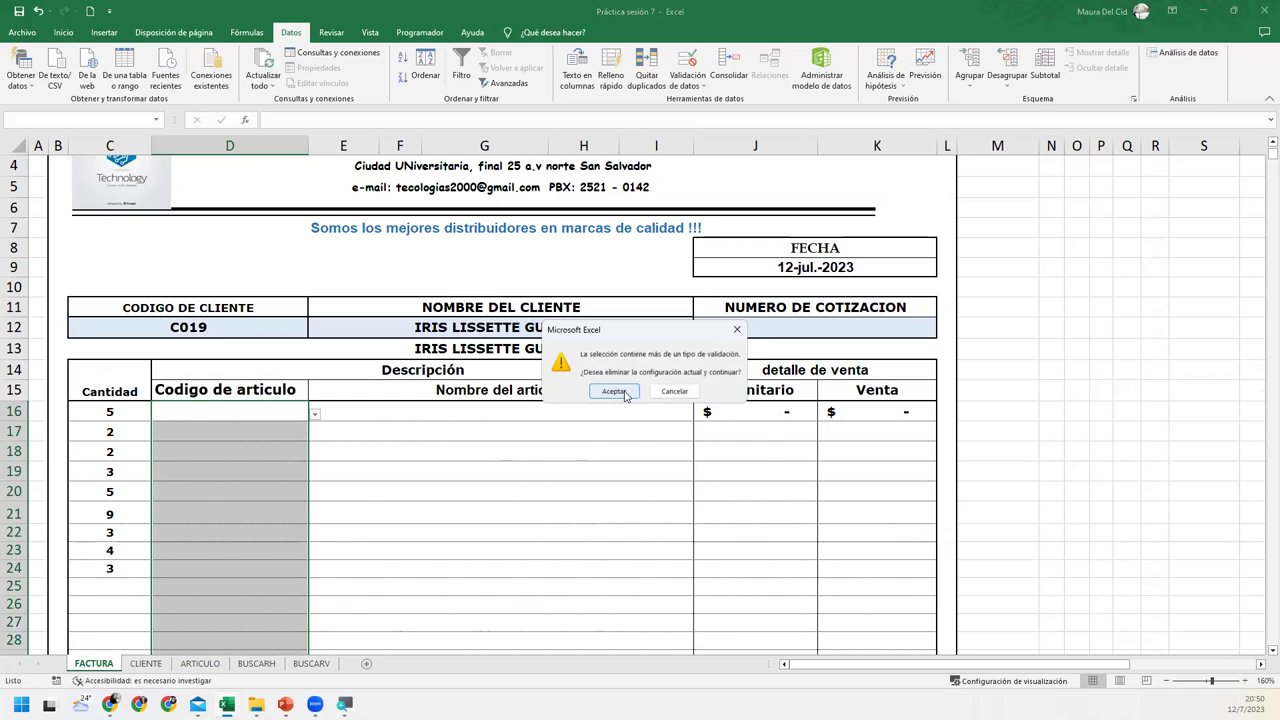
pyautogui.click(614, 391)
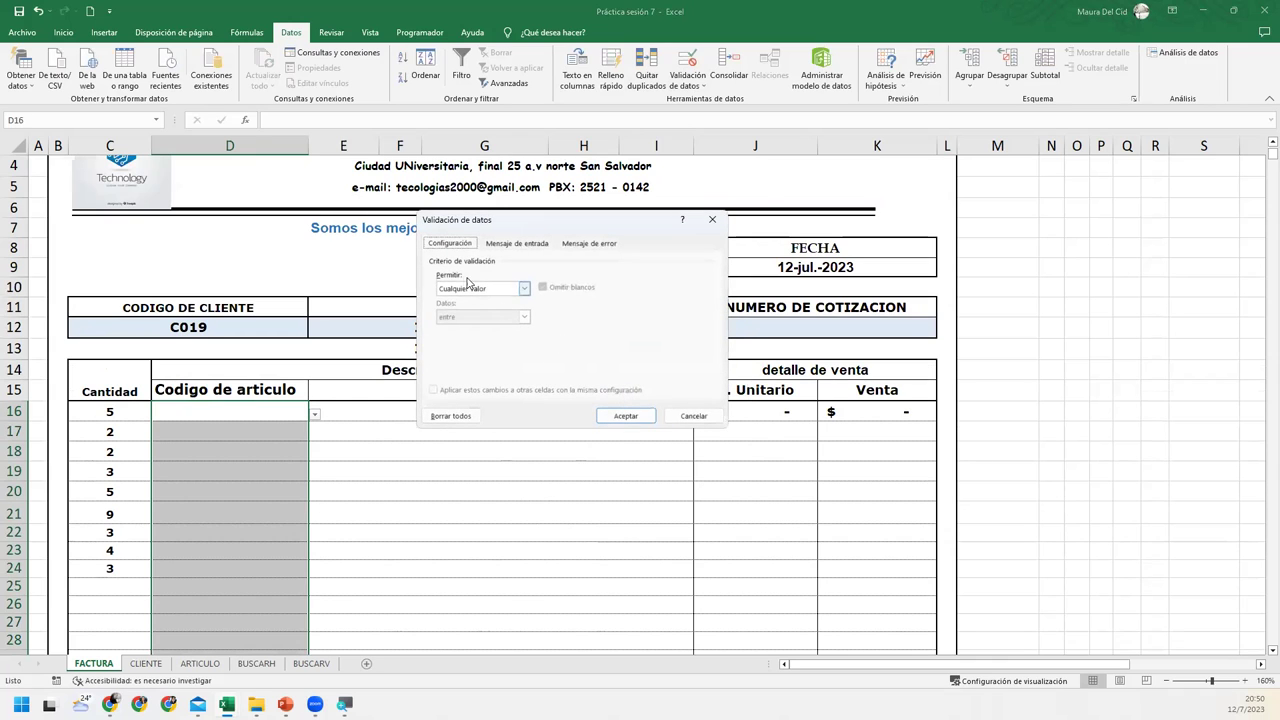
pyautogui.click(712, 219)
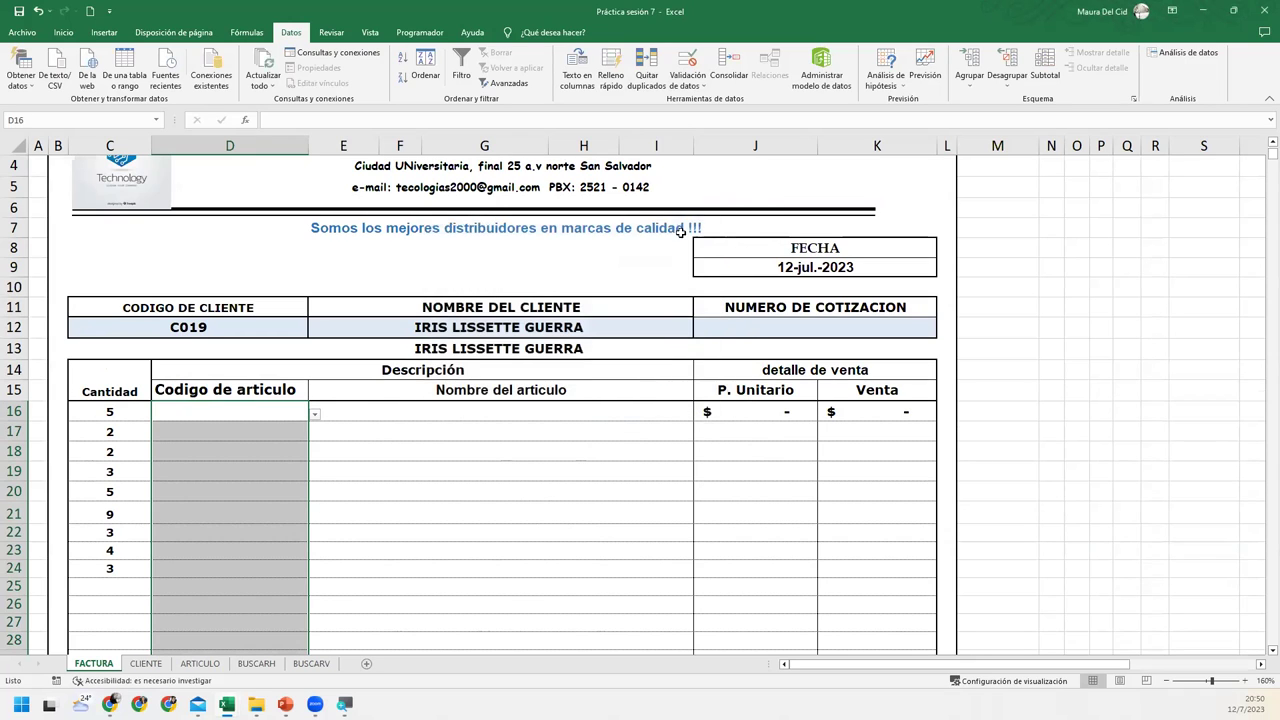
pyautogui.click(284, 428)
pyautogui.click(281, 411)
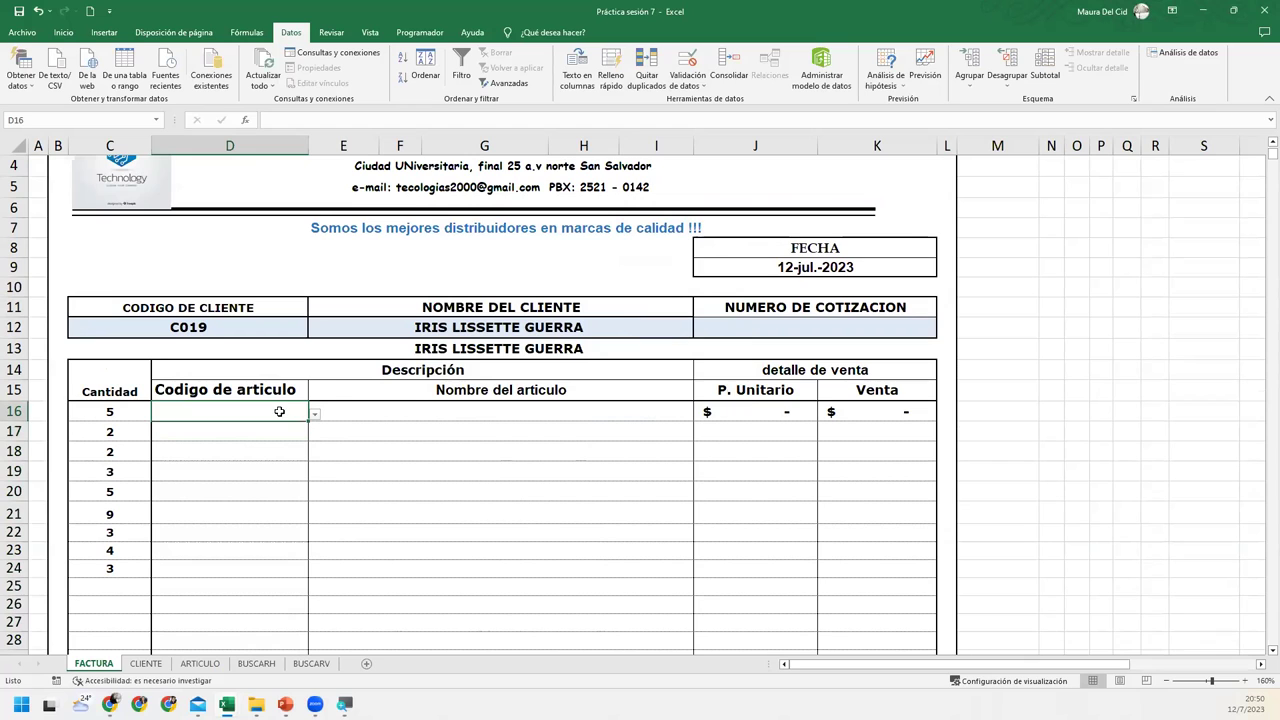
pyautogui.click(688, 62)
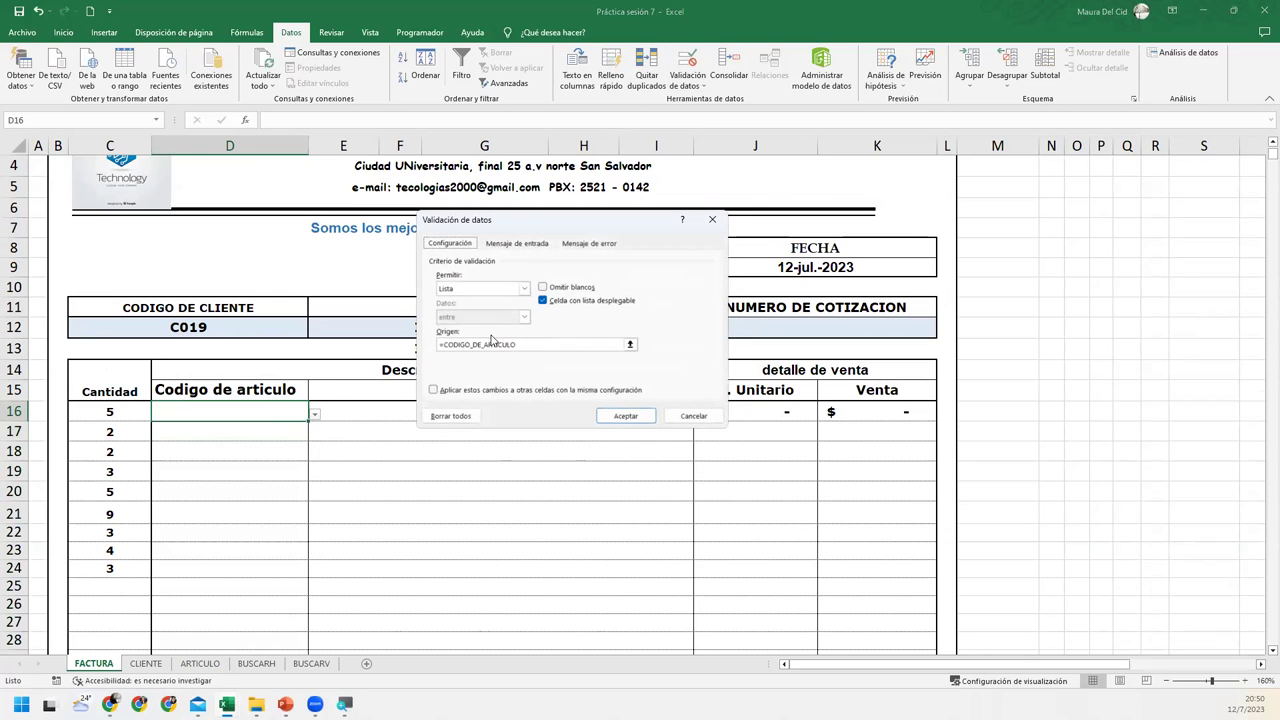
pyautogui.click(543, 288)
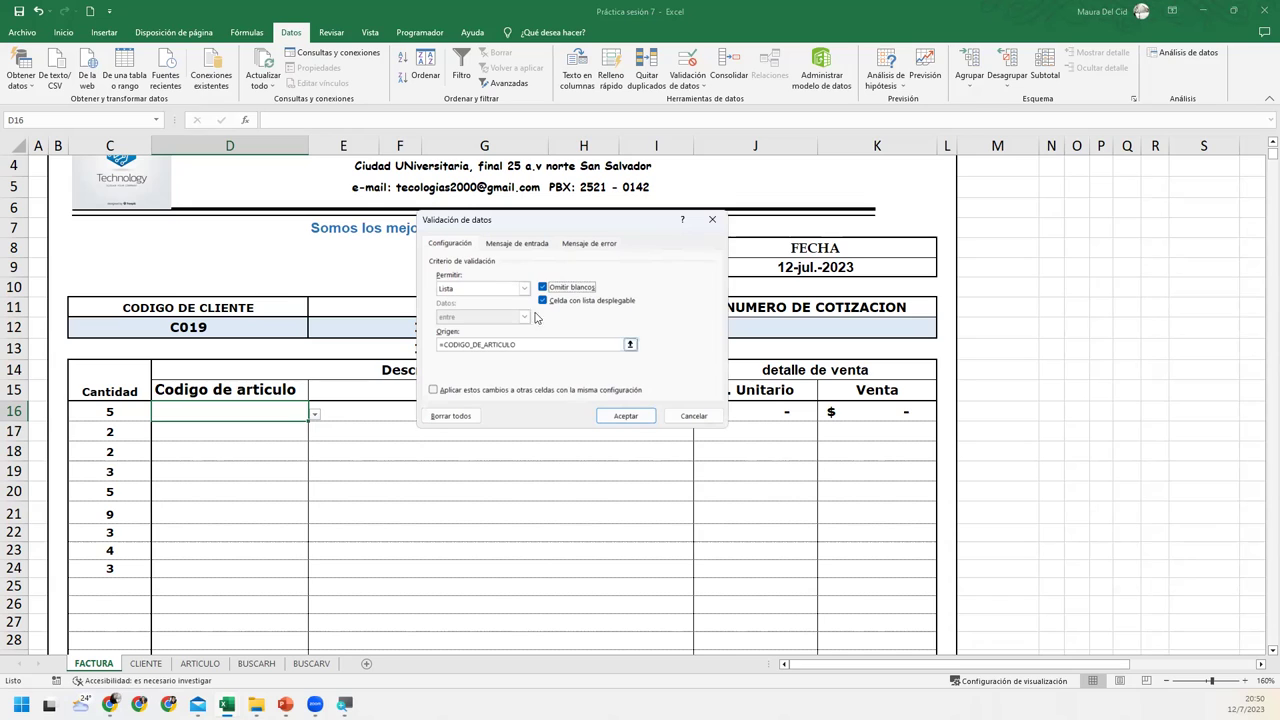
# Step: Apply the code-list validation to D16 with Omitir blancos left checked
pyautogui.click(542, 288)
pyautogui.click(543, 288)
pyautogui.click(626, 416)
# Step: Enter the unlisted code A23 in D16 and cancel once it is rejected
pyautogui.doubleClick(287, 413)
pyautogui.write('A23')
pyautogui.press('Return')
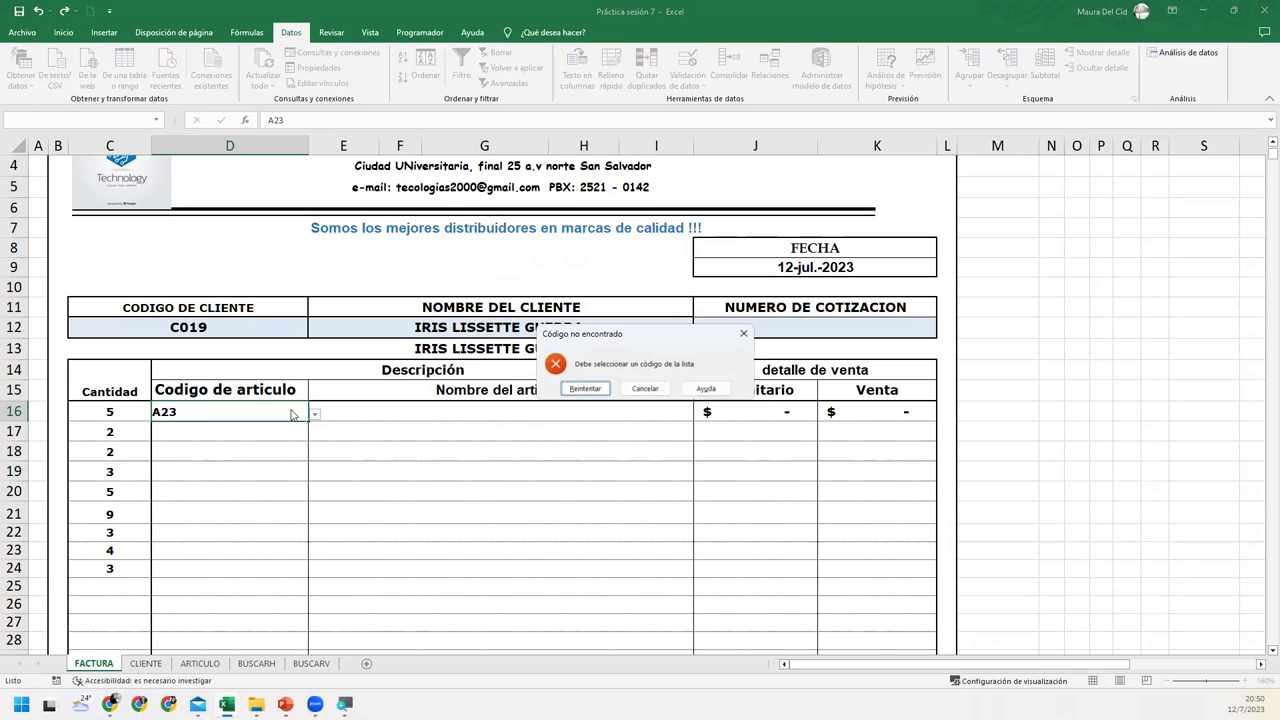
pyautogui.click(586, 389)
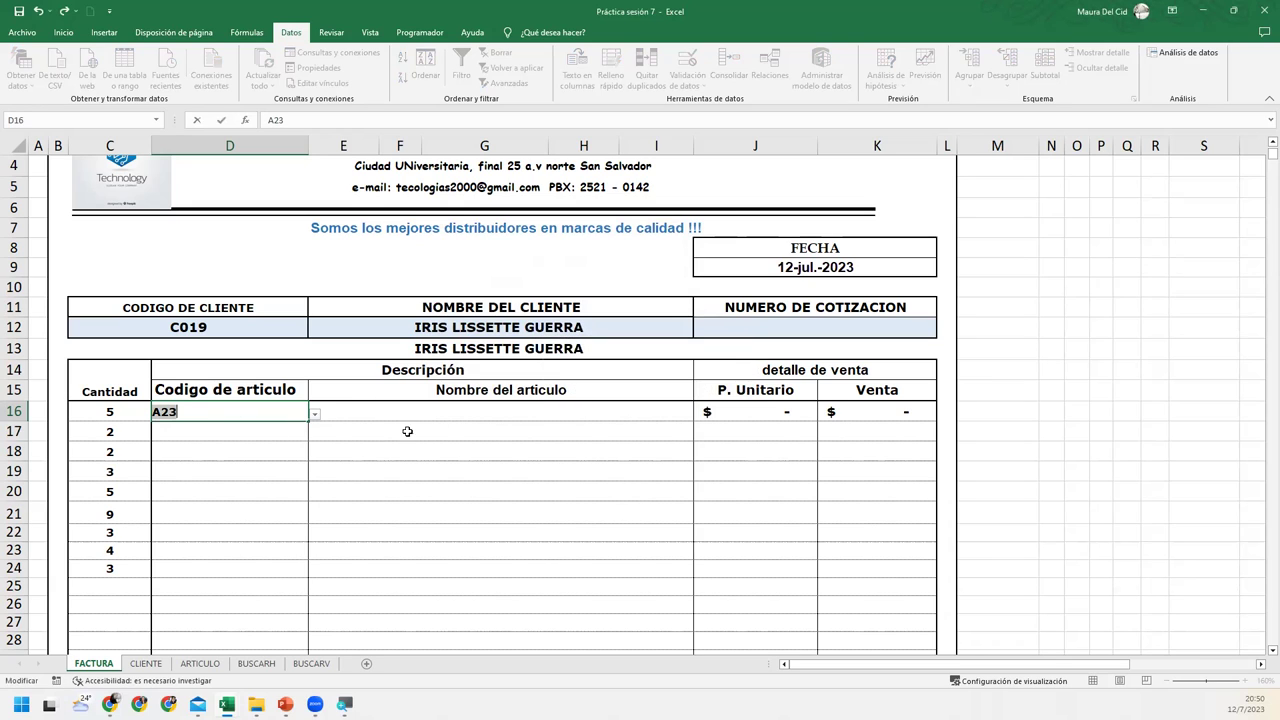
pyautogui.click(314, 418)
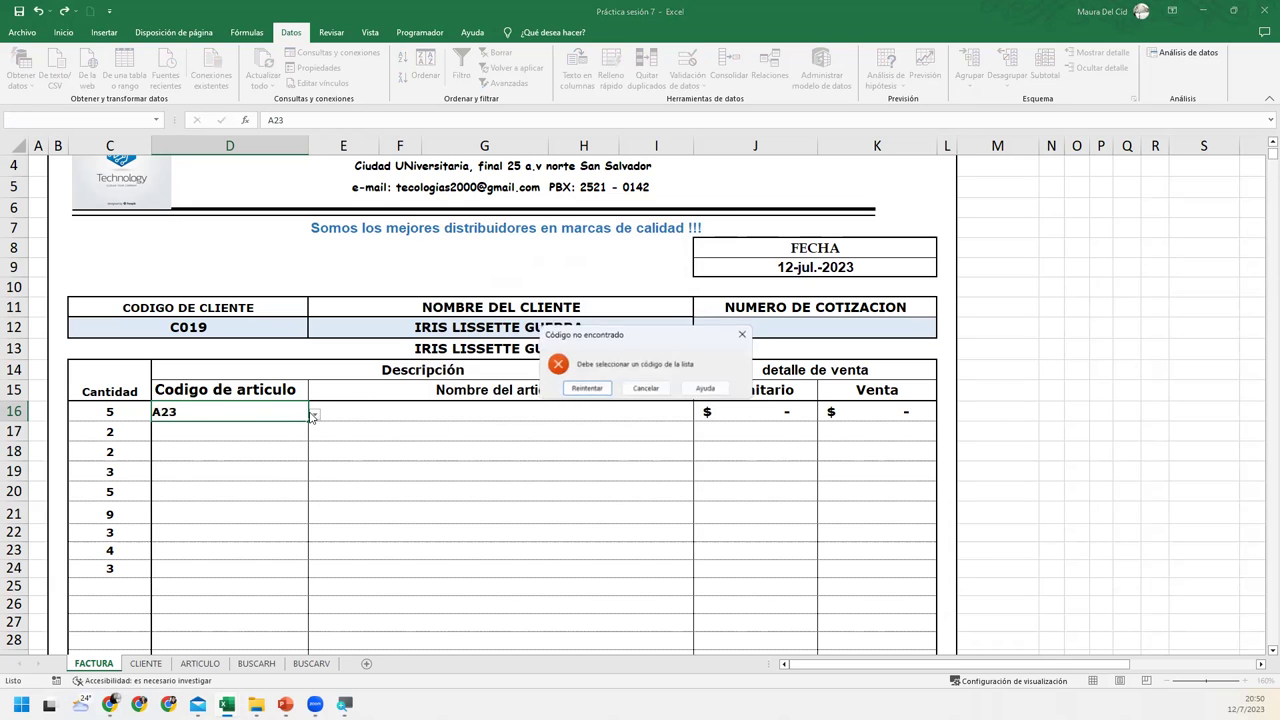
pyautogui.click(586, 389)
pyautogui.press('Escape')
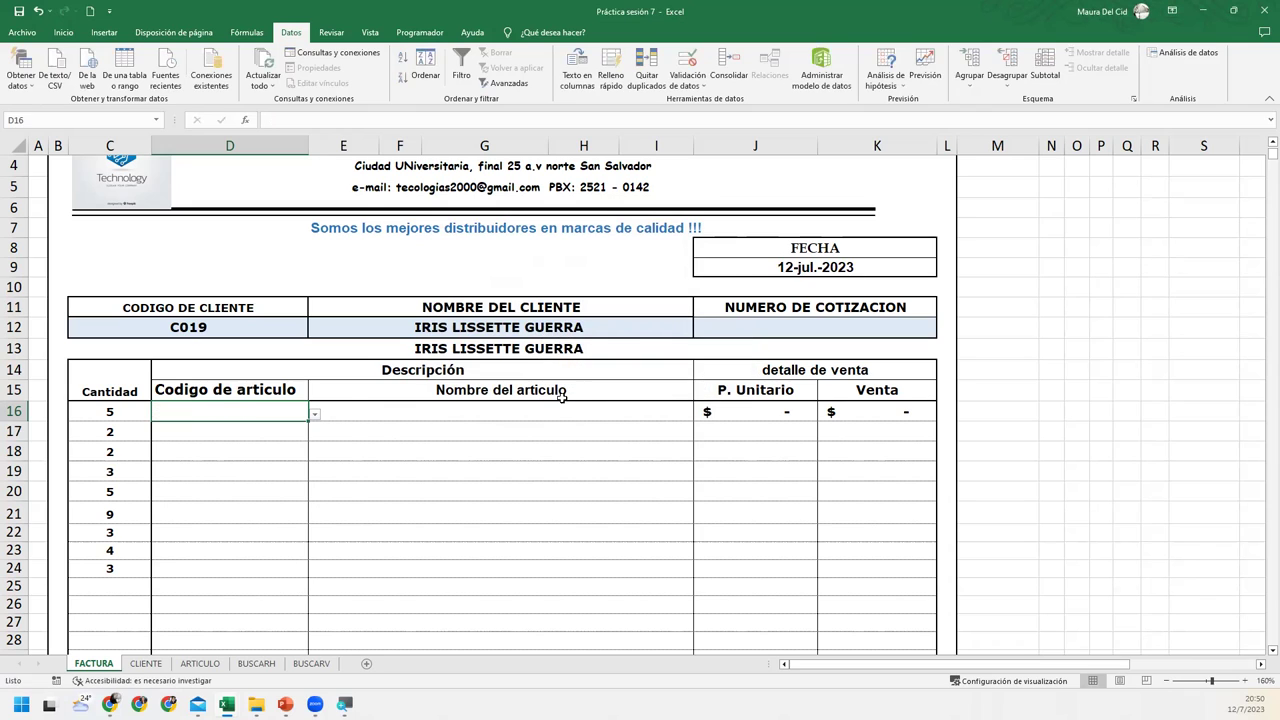
# Step: Pick A03 in D16 to fill Cable VGA, $25.00 and $125.00, then clear it
pyautogui.click(314, 418)
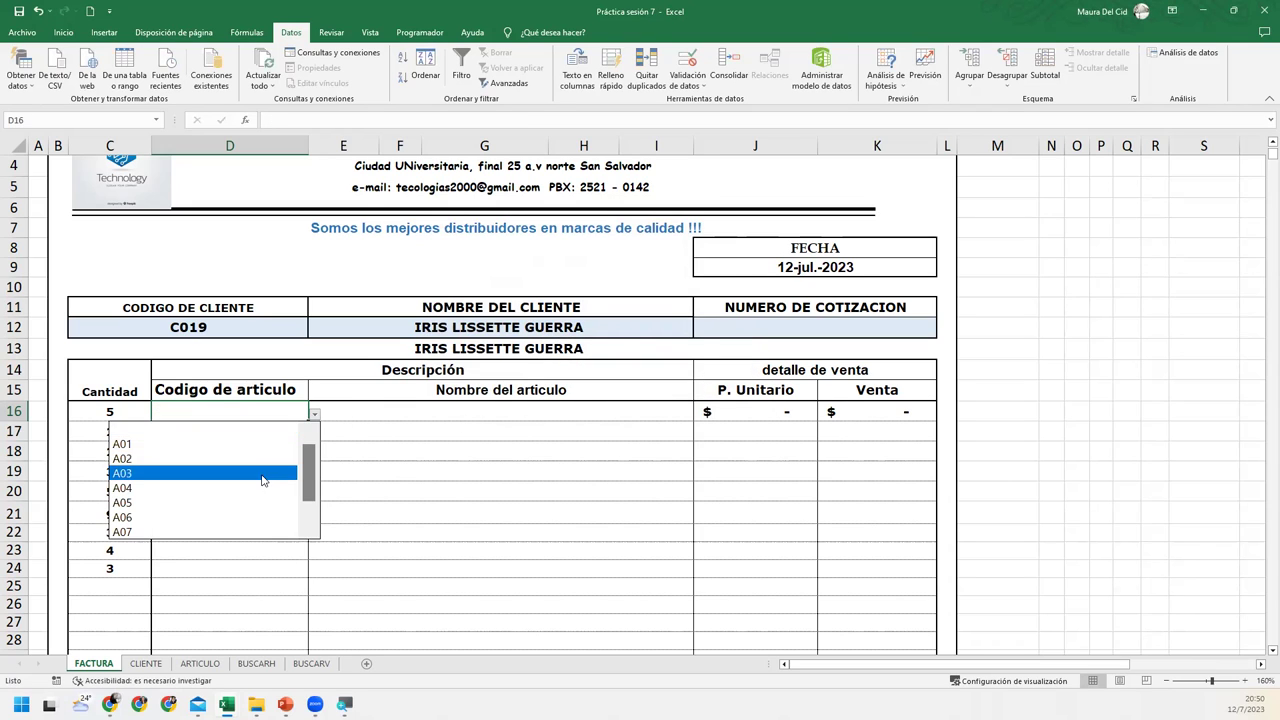
pyautogui.click(265, 479)
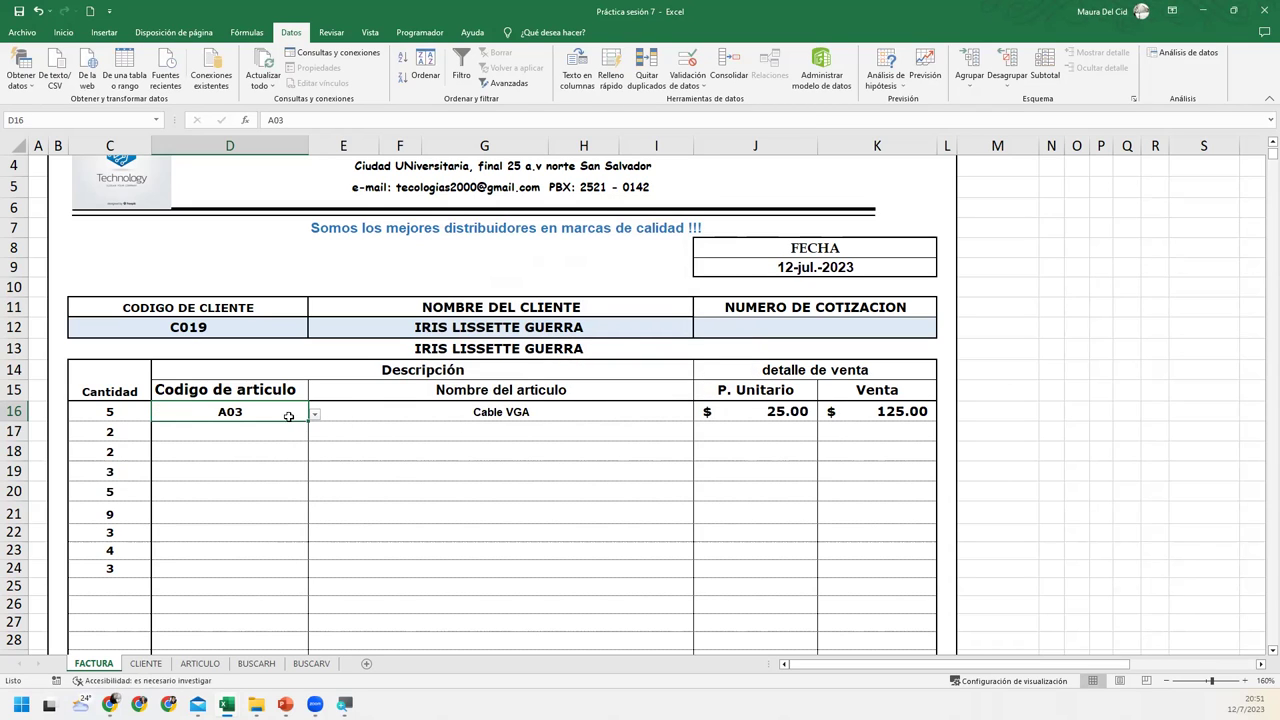
pyautogui.press('Delete')
# Step: Restrict D16:D38 to a list sourced from =CODIGO_DE_ARTICULO, with Omitir blancos unchecked
pyautogui.moveTo(288, 411)
pyautogui.mouseDown()
pyautogui.moveTo(300, 650)
pyautogui.moveTo(275, 592)
pyautogui.mouseUp()
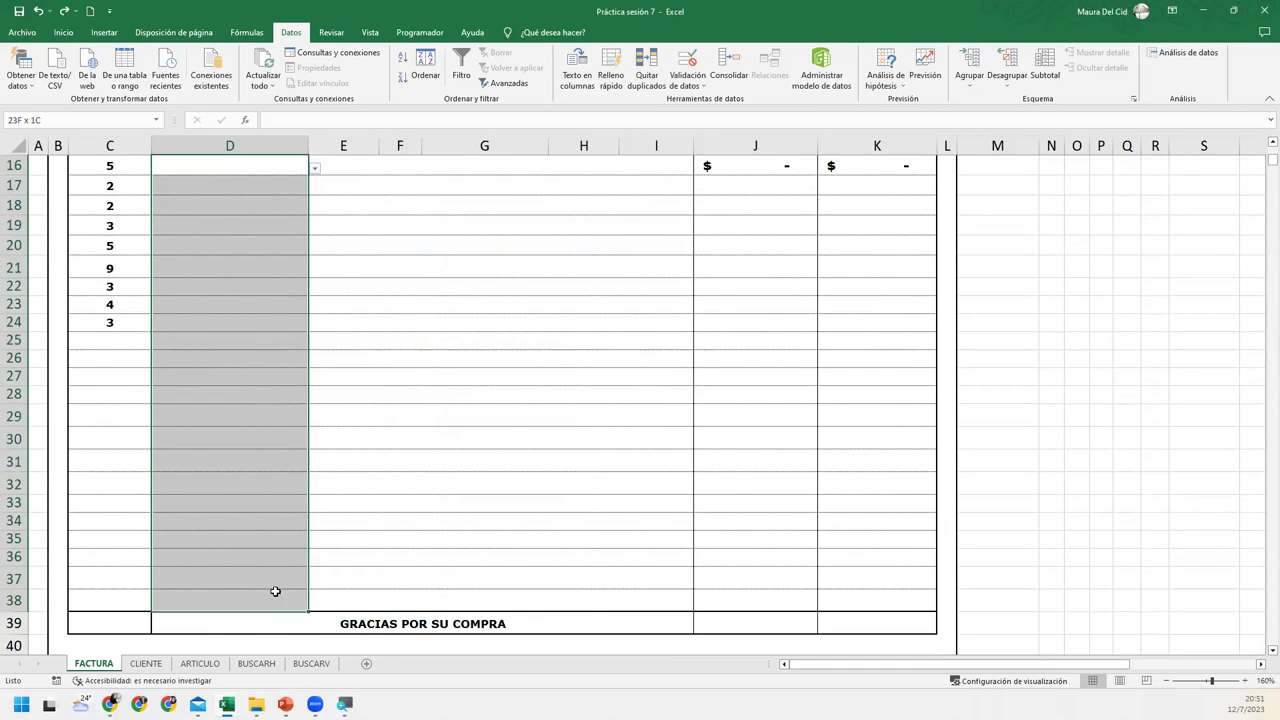
pyautogui.click(686, 64)
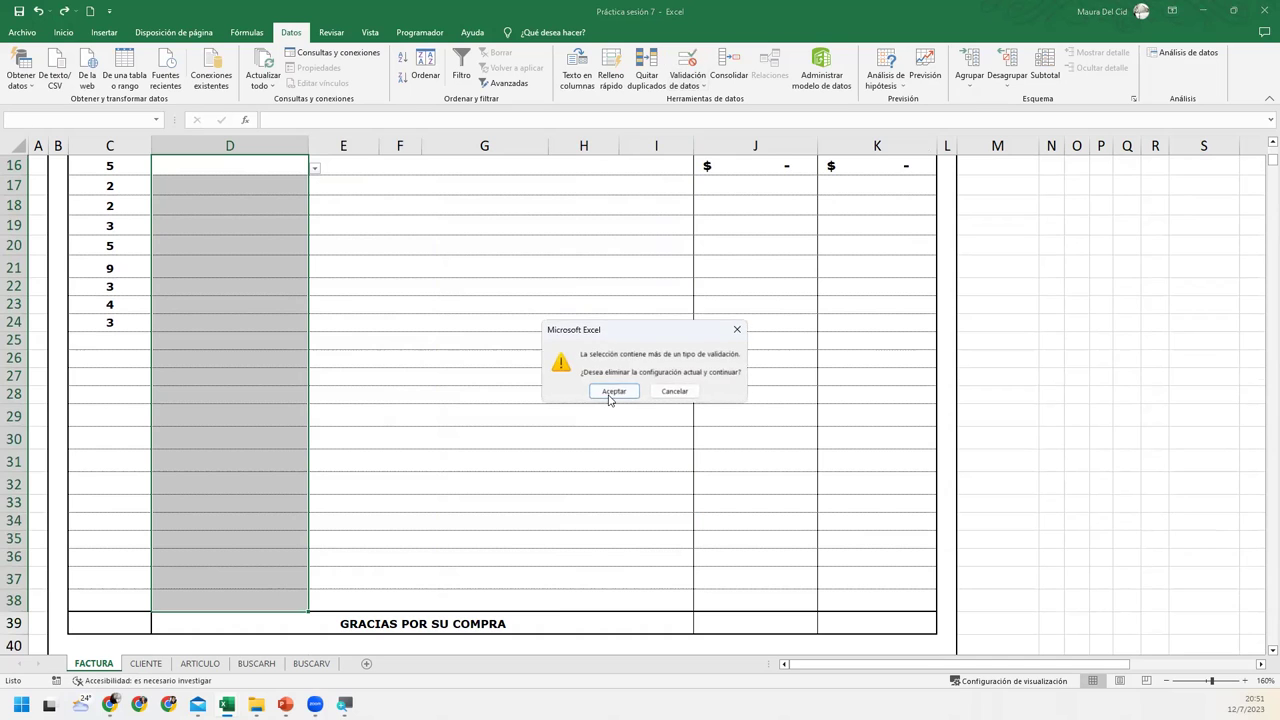
pyautogui.click(610, 393)
pyautogui.click(522, 288)
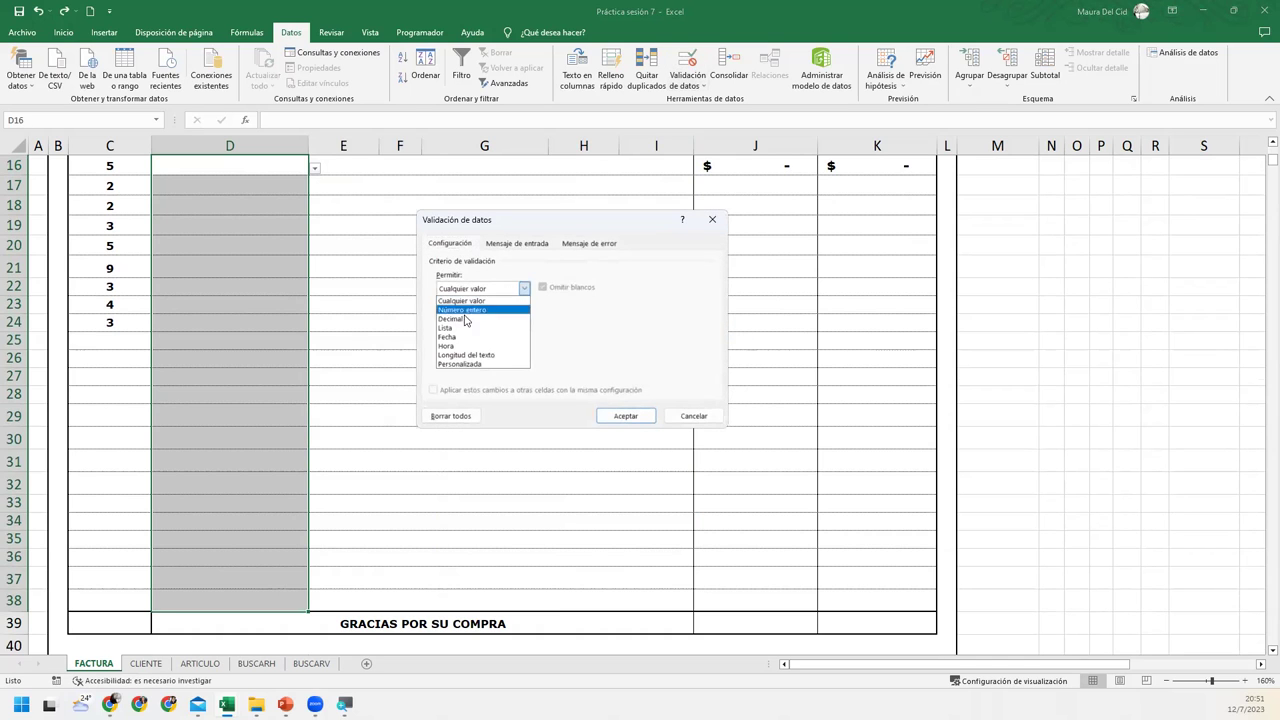
pyautogui.click(465, 326)
pyautogui.click(543, 287)
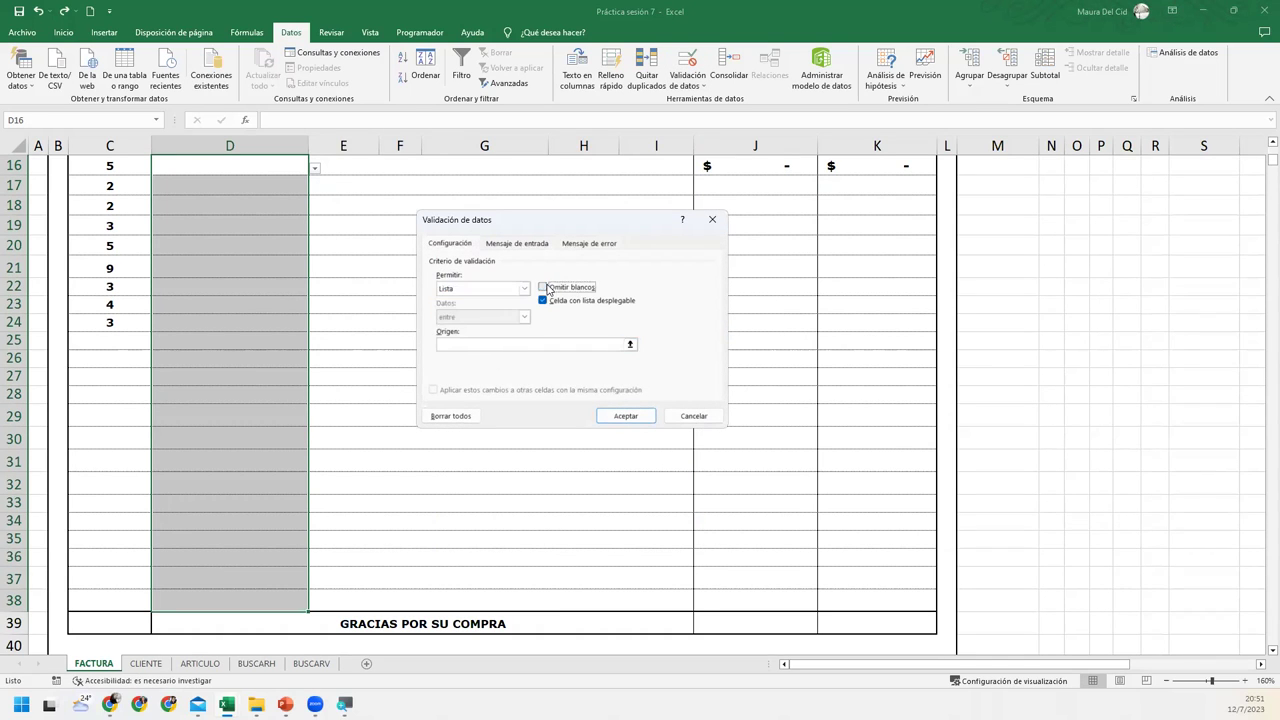
pyautogui.click(486, 342)
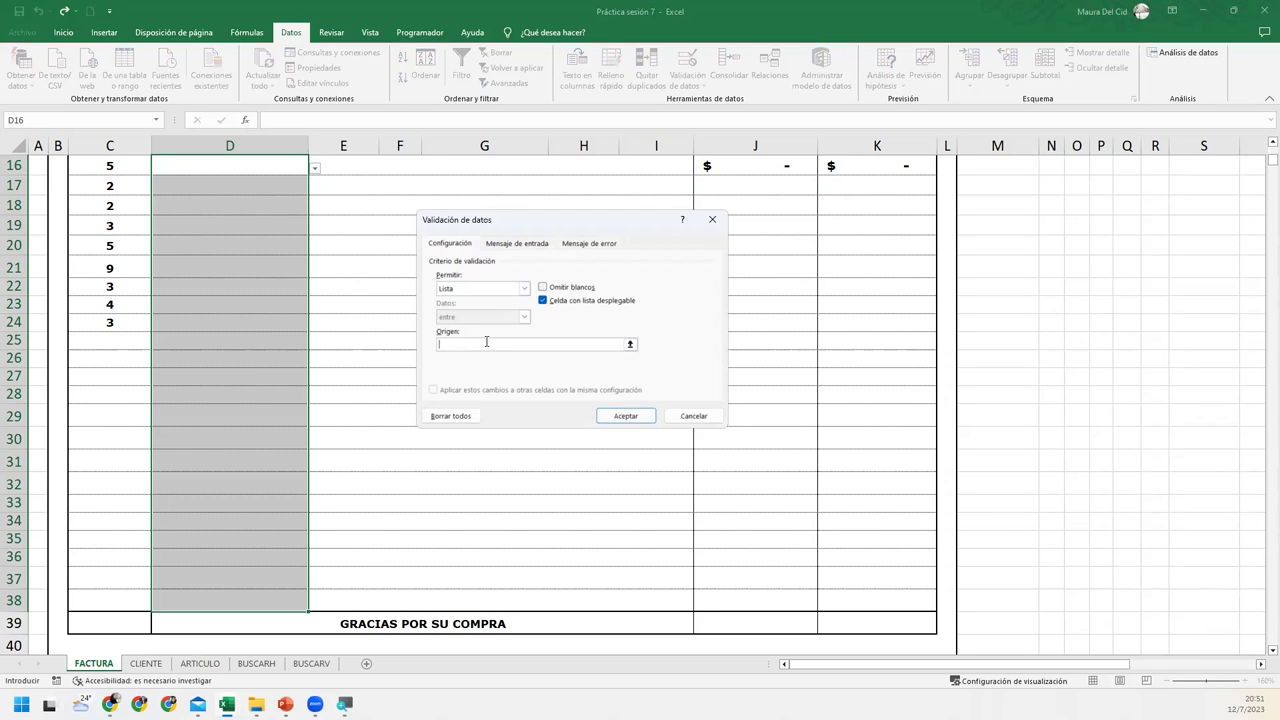
pyautogui.write('=CODIGO_DE_AR')
pyautogui.write('TICULO')
# Step: Set the error alert to 'Código no encontrado' with message 'Debe seleccionar un código de la lista'
pyautogui.click(580, 244)
pyautogui.click(660, 309)
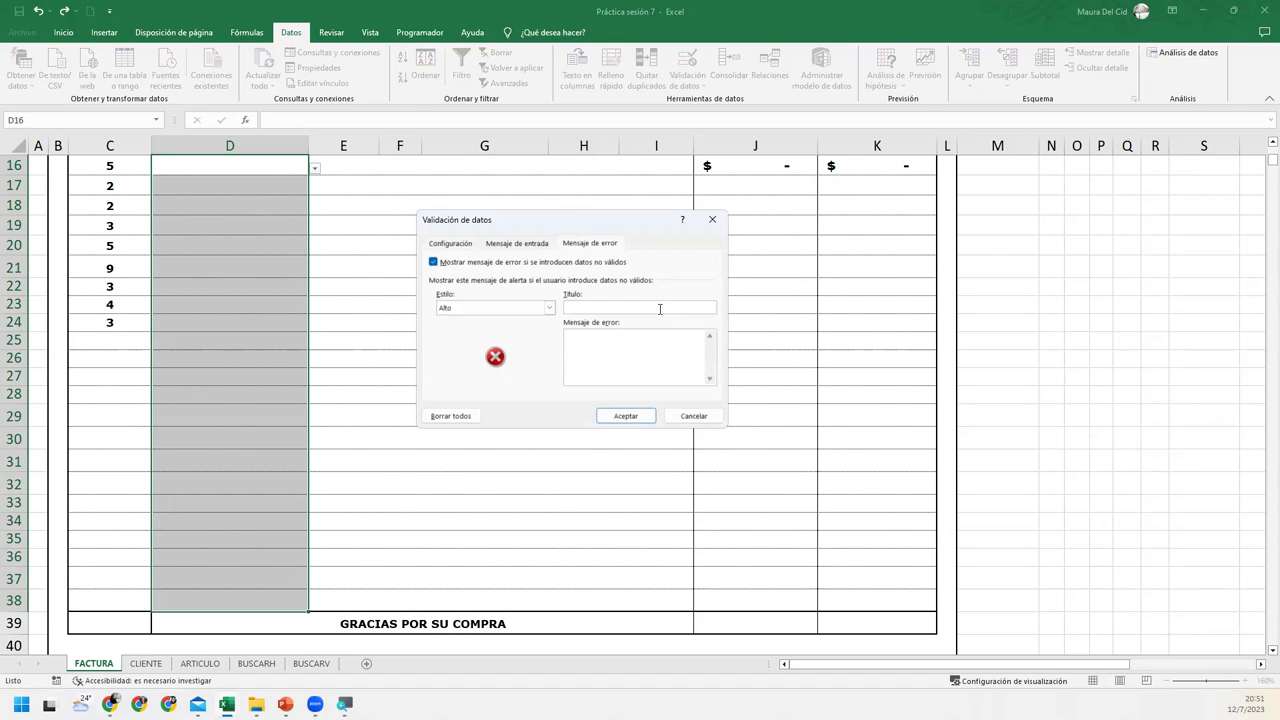
pyautogui.write('ód')
pyautogui.write('igo nocontradoc')
pyautogui.write('Debe seleccionar ')
pyautogui.write('ódu')
pyautogui.press('BackSpace')
pyautogui.press('BackSpace')
pyautogui.press('BackSpace')
pyautogui.write('go de la lista')
# Step: Apply the validation and choose A01 in D16, filling Computadora at $800.00
pyautogui.click(608, 415)
pyautogui.scroll(1, 303, 235)
pyautogui.click(303, 235)
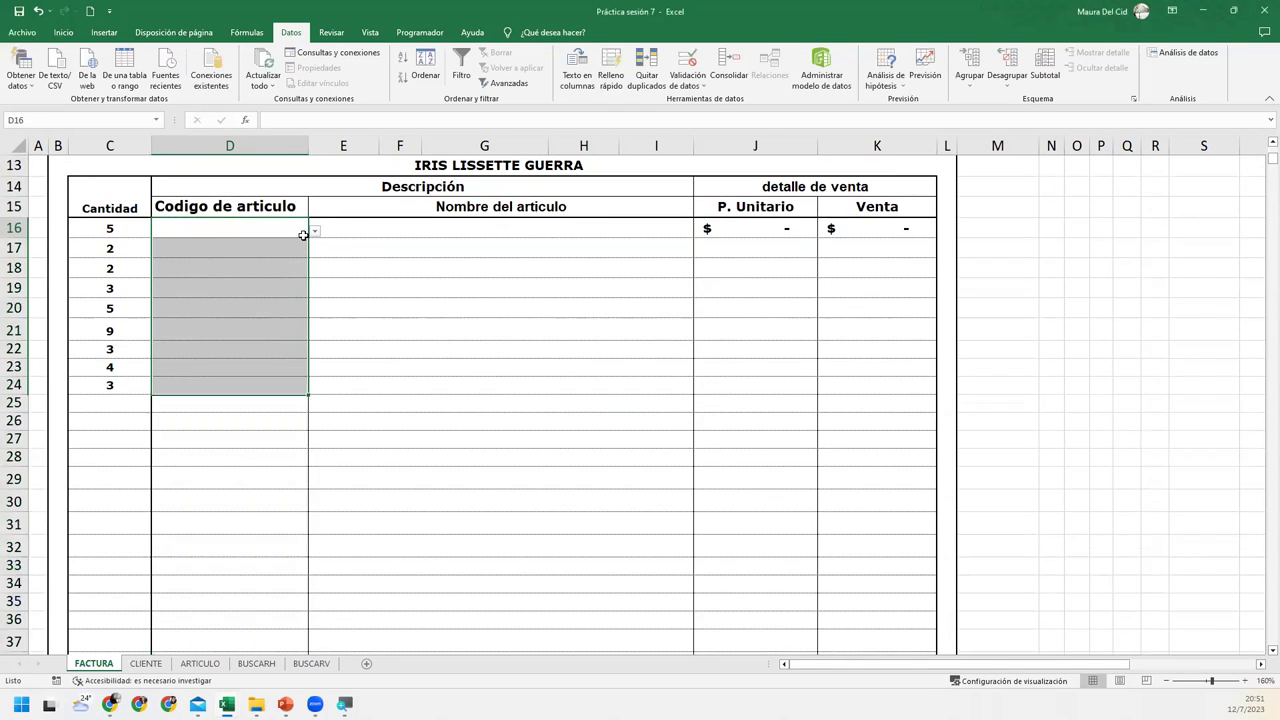
pyautogui.click(314, 230)
pyautogui.press('Escape')
# Step: Enter the unlisted code A24 in D17 and cancel the rejection
pyautogui.click(263, 251)
pyautogui.write('A')
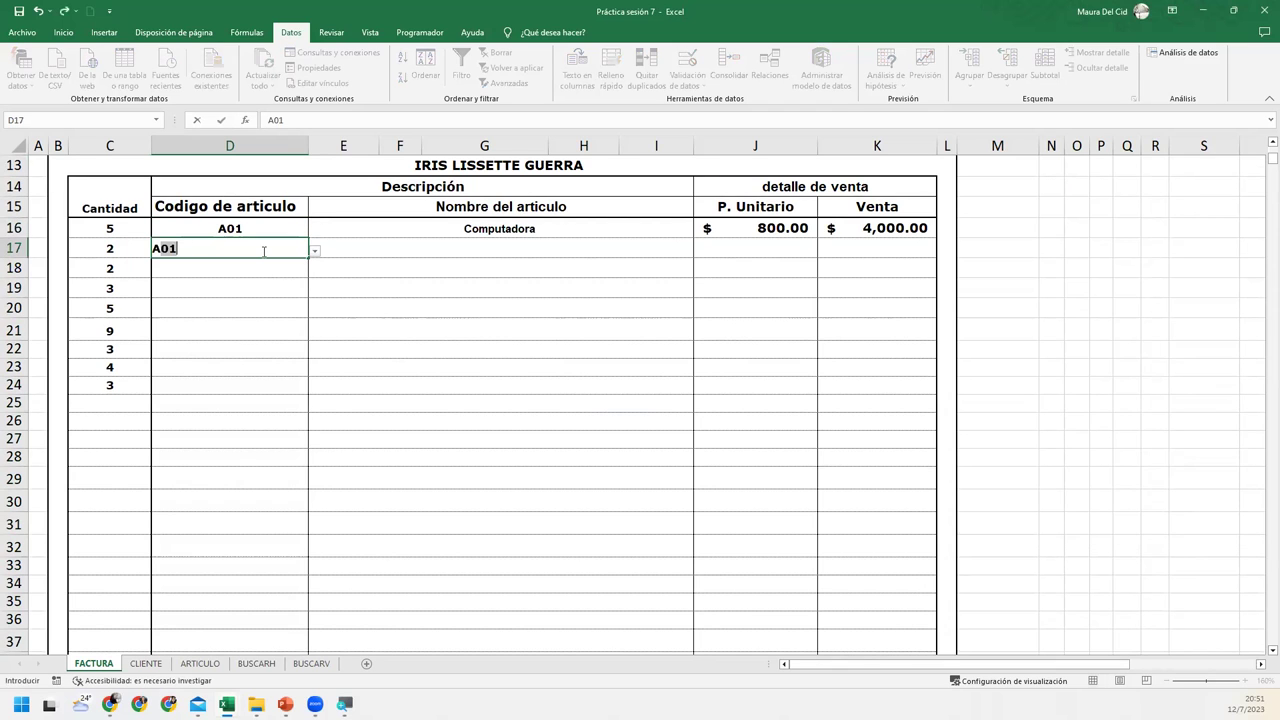
pyautogui.write('24')
pyautogui.press('Return')
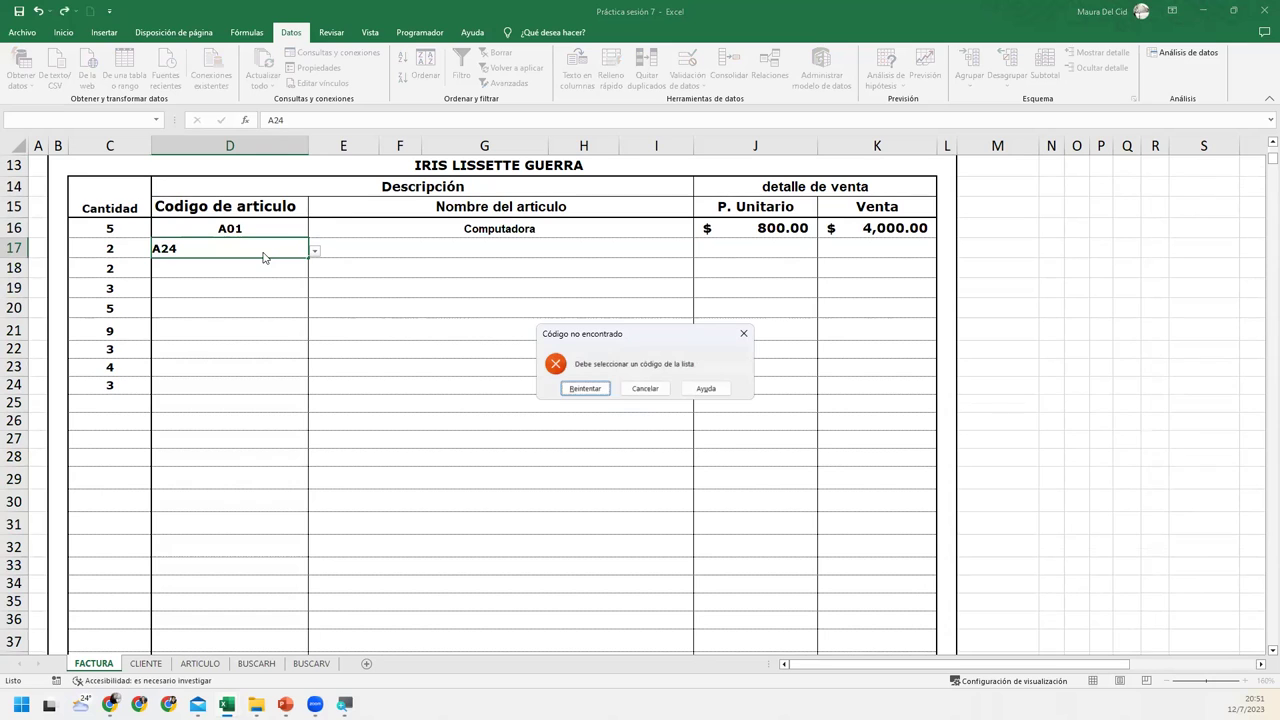
pyautogui.press('Return')
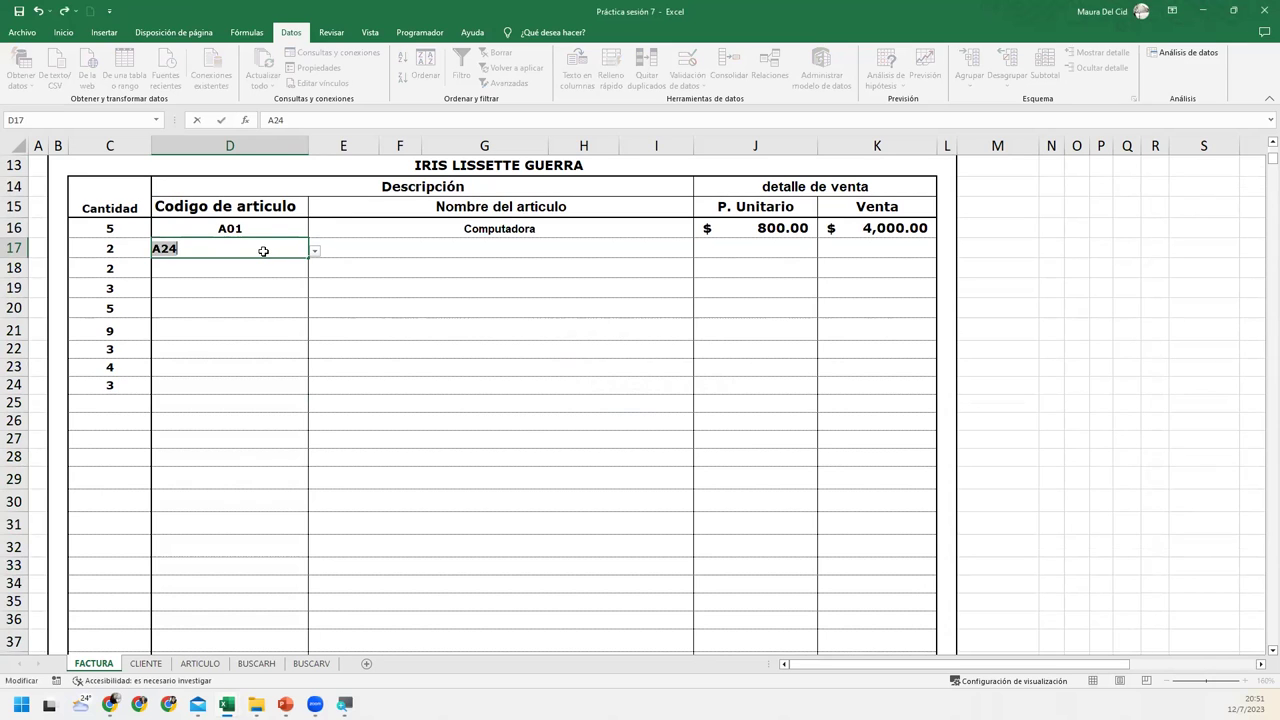
pyautogui.press('Escape')
# Step: Pick A07 in D17 for Regulador con bateria, then select D16:D38
pyautogui.click(314, 251)
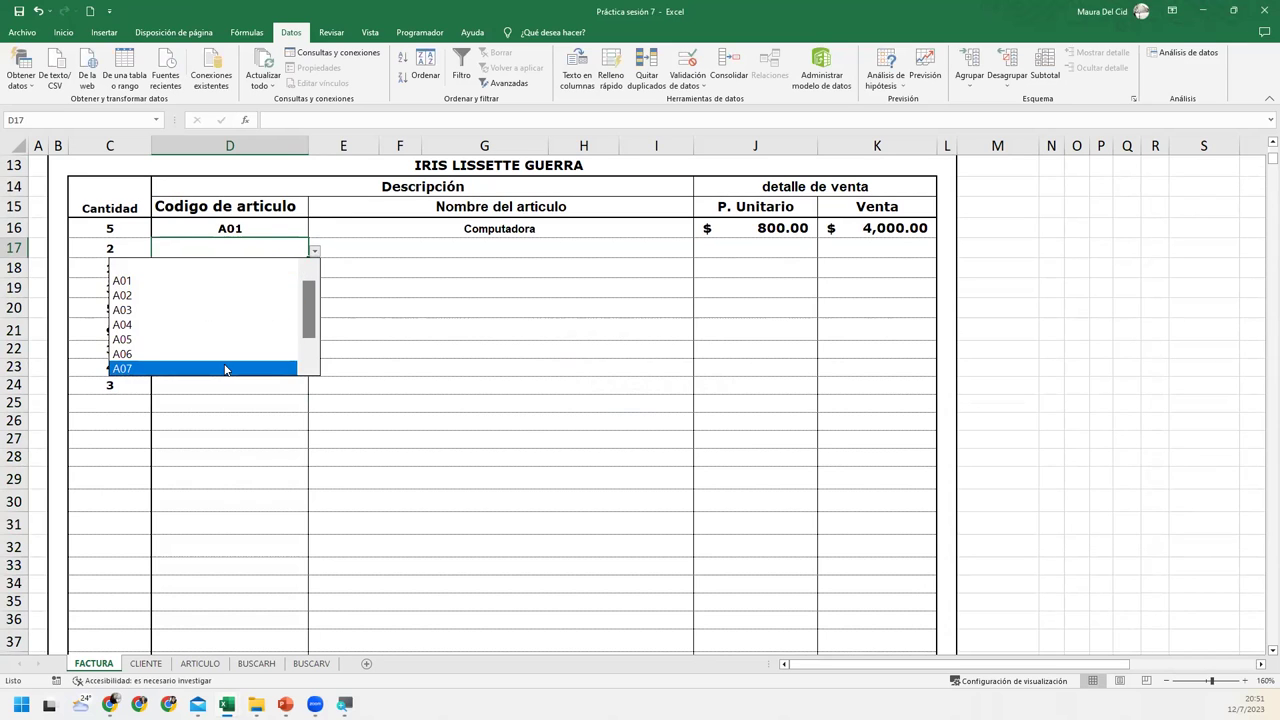
pyautogui.click(223, 368)
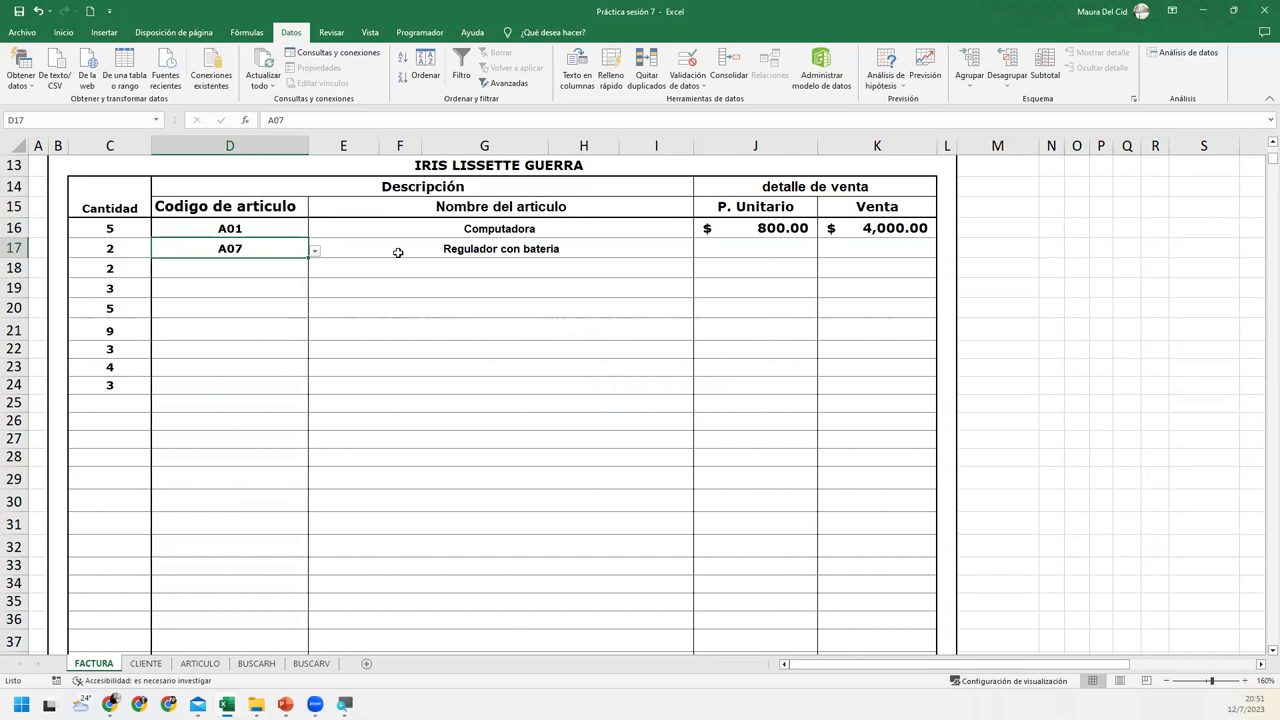
pyautogui.moveTo(257, 226)
pyautogui.mouseDown()
pyautogui.moveTo(223, 683)
pyautogui.moveTo(235, 578)
pyautogui.mouseUp()
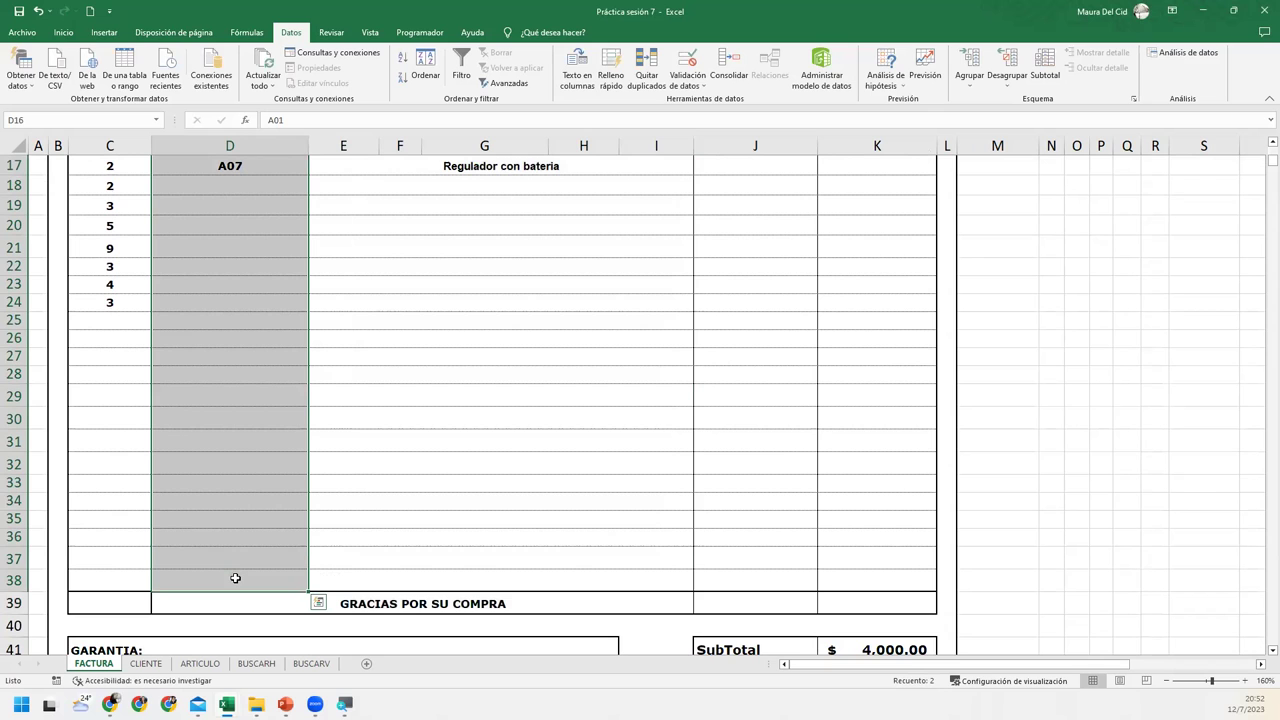
pyautogui.scroll(2, 272, 240)
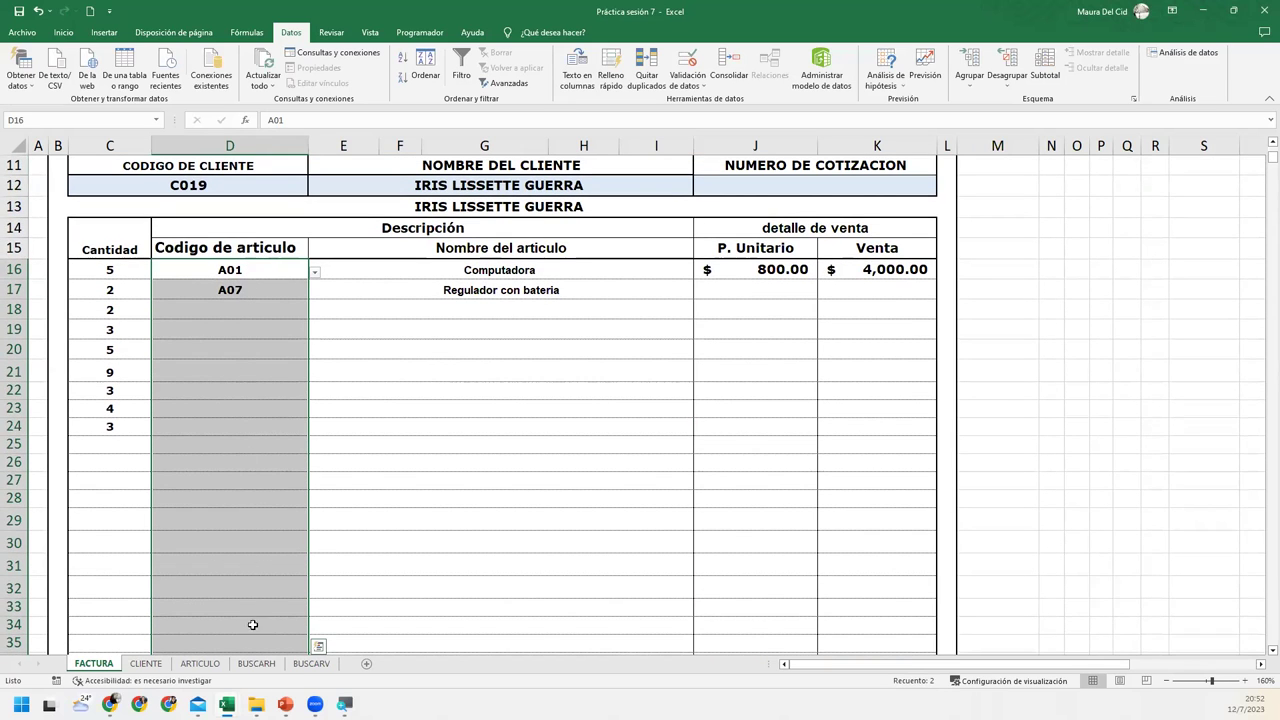
pyautogui.scroll(-2, 300, 609)
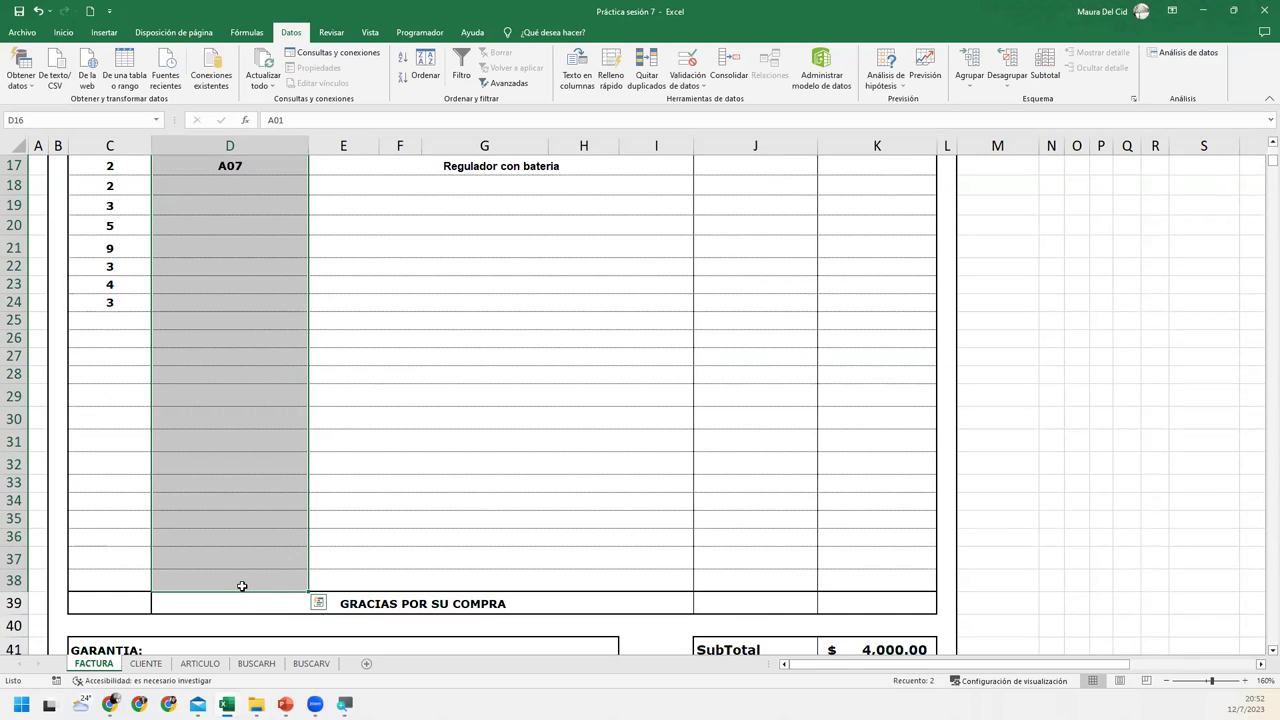
pyautogui.click(684, 56)
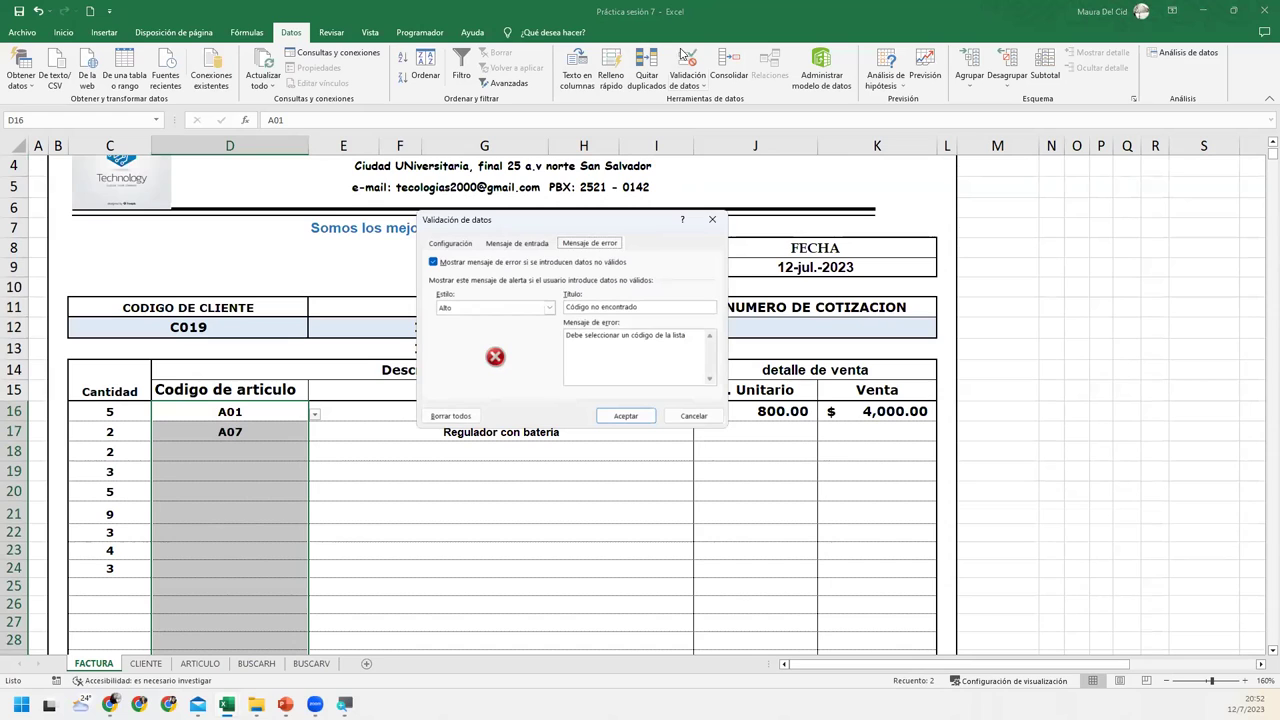
pyautogui.click(466, 244)
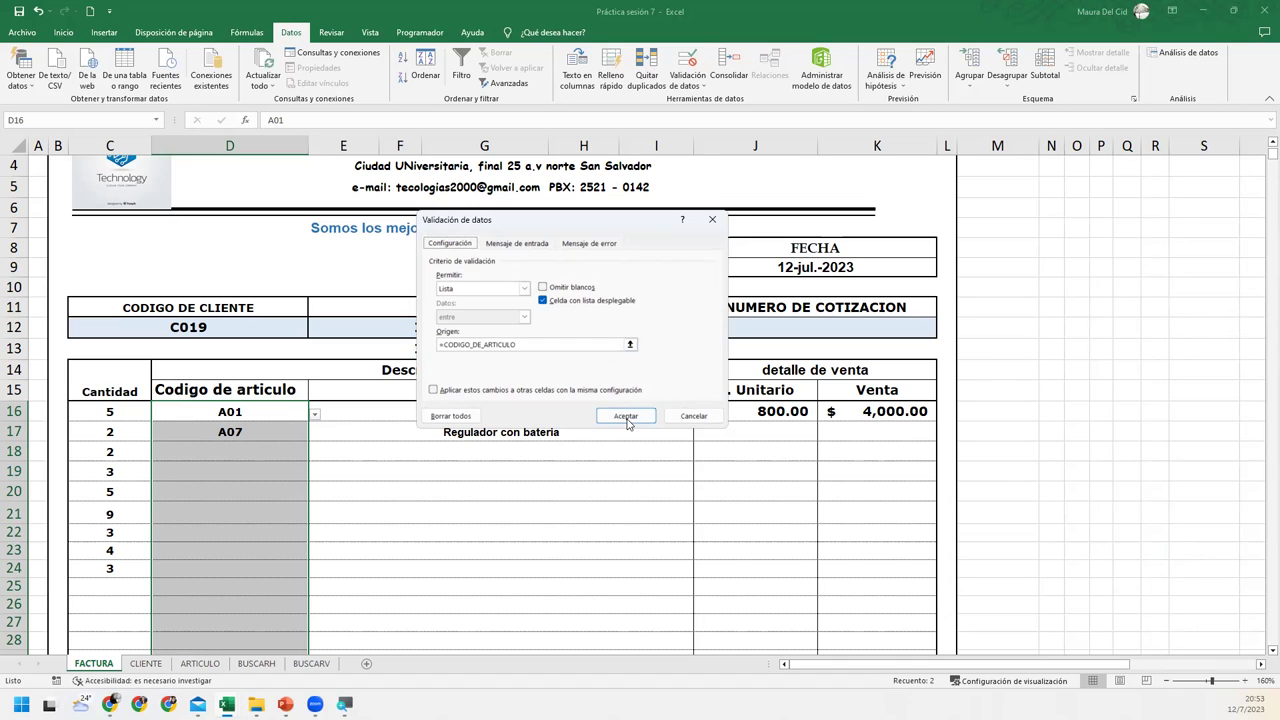
pyautogui.click(627, 416)
# Step: Copy the J16 unit price formula down column J to row 38
pyautogui.click(735, 432)
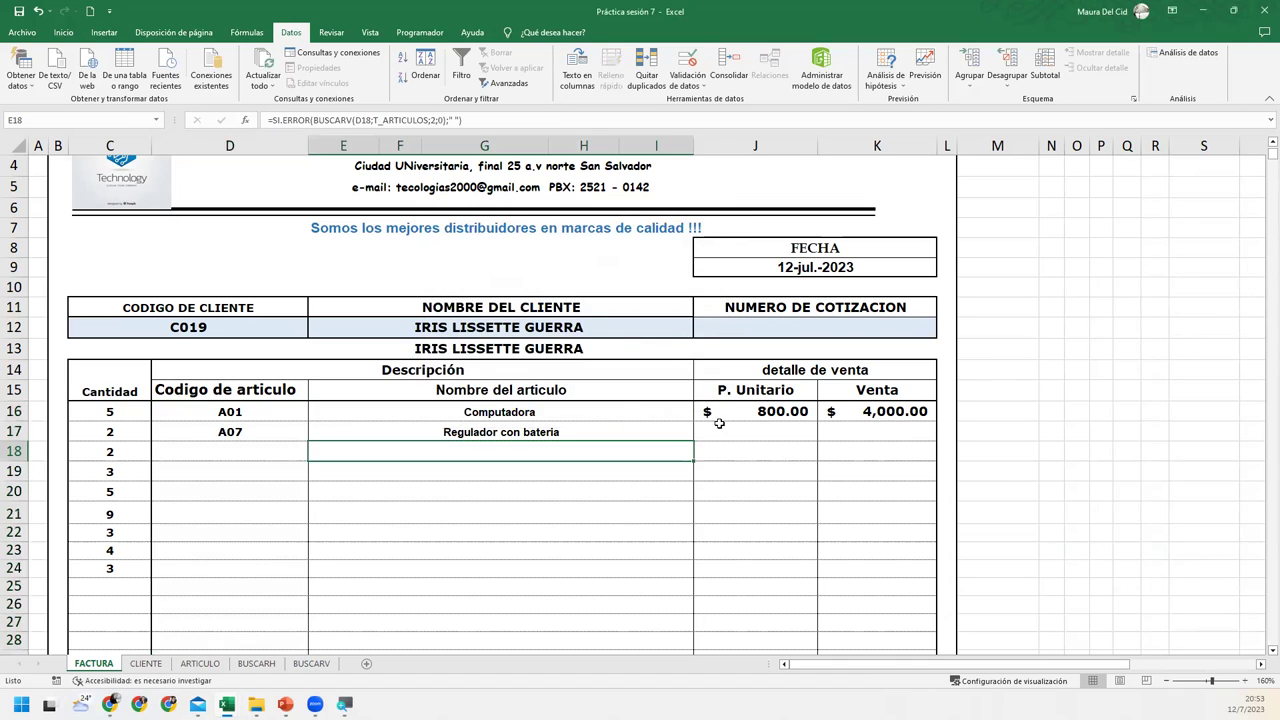
pyautogui.scroll(-2, 888, 410)
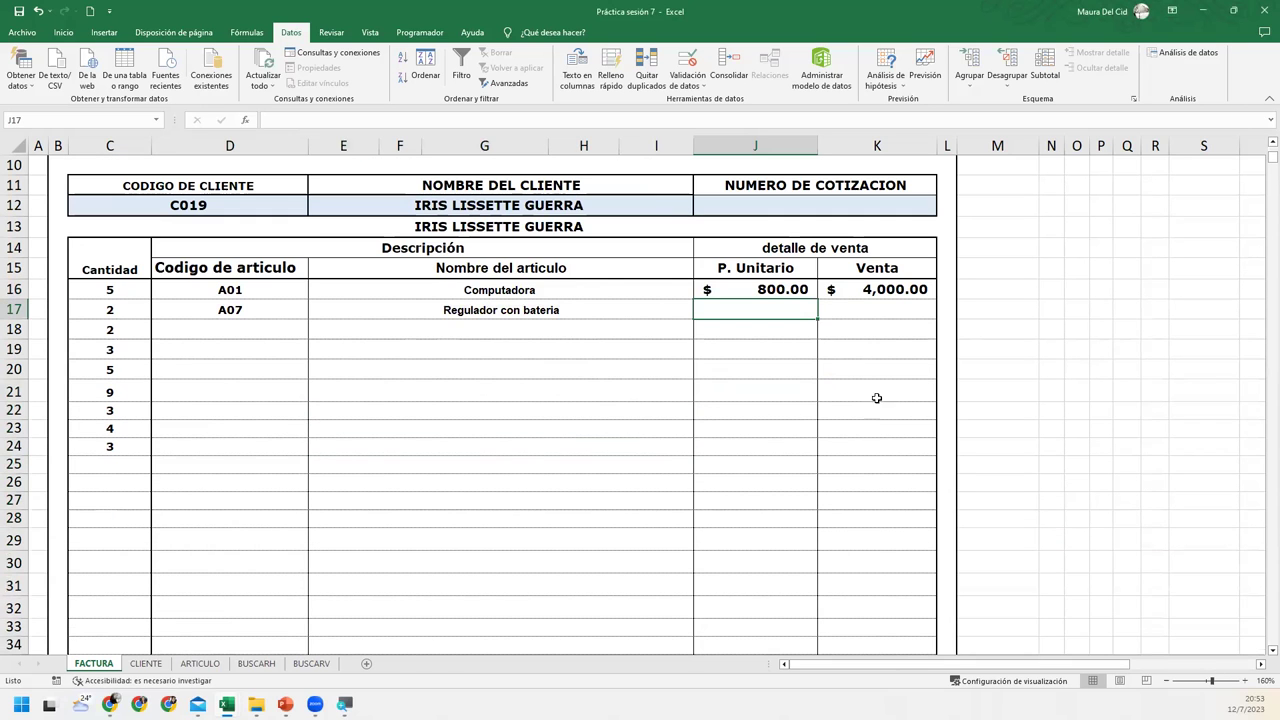
pyautogui.click(795, 290)
pyautogui.moveTo(817, 299)
pyautogui.mouseDown()
pyautogui.moveTo(824, 647)
pyautogui.moveTo(812, 587)
pyautogui.mouseUp()
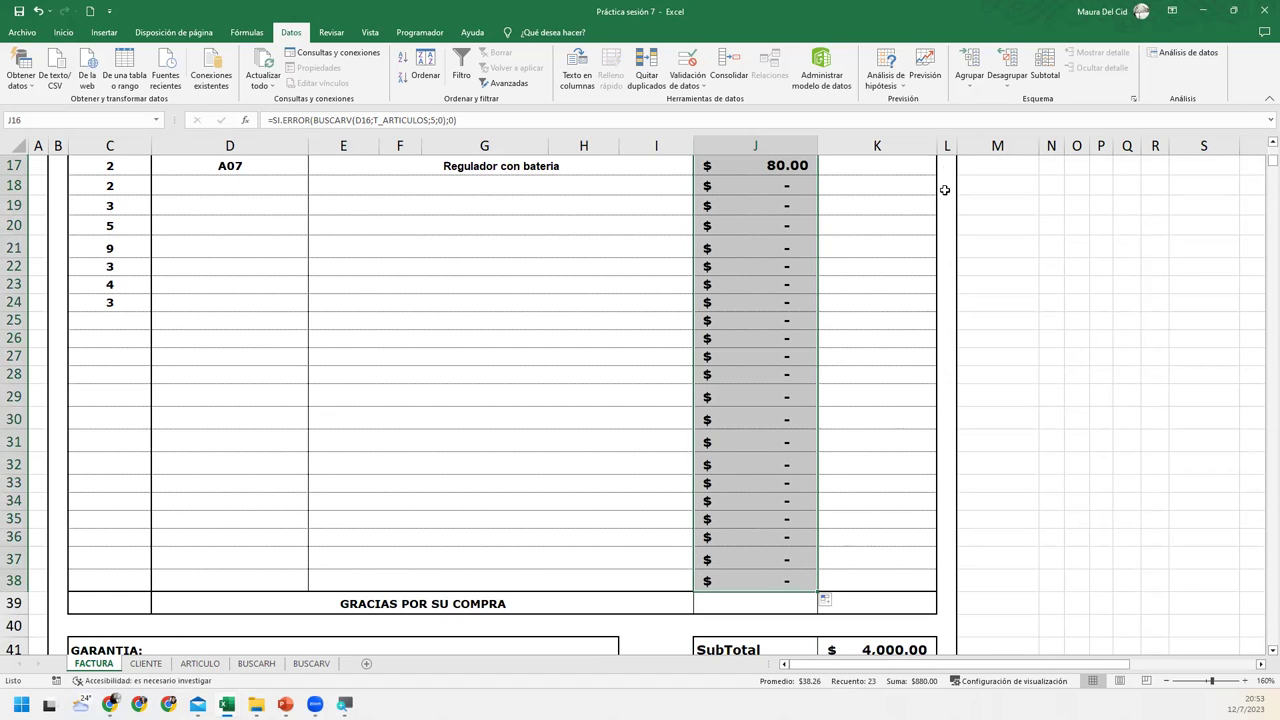
pyautogui.scroll(2, 902, 243)
# Step: Fill the K16 sale formula down to K38 and pick an Auto Fill option
pyautogui.click(895, 269)
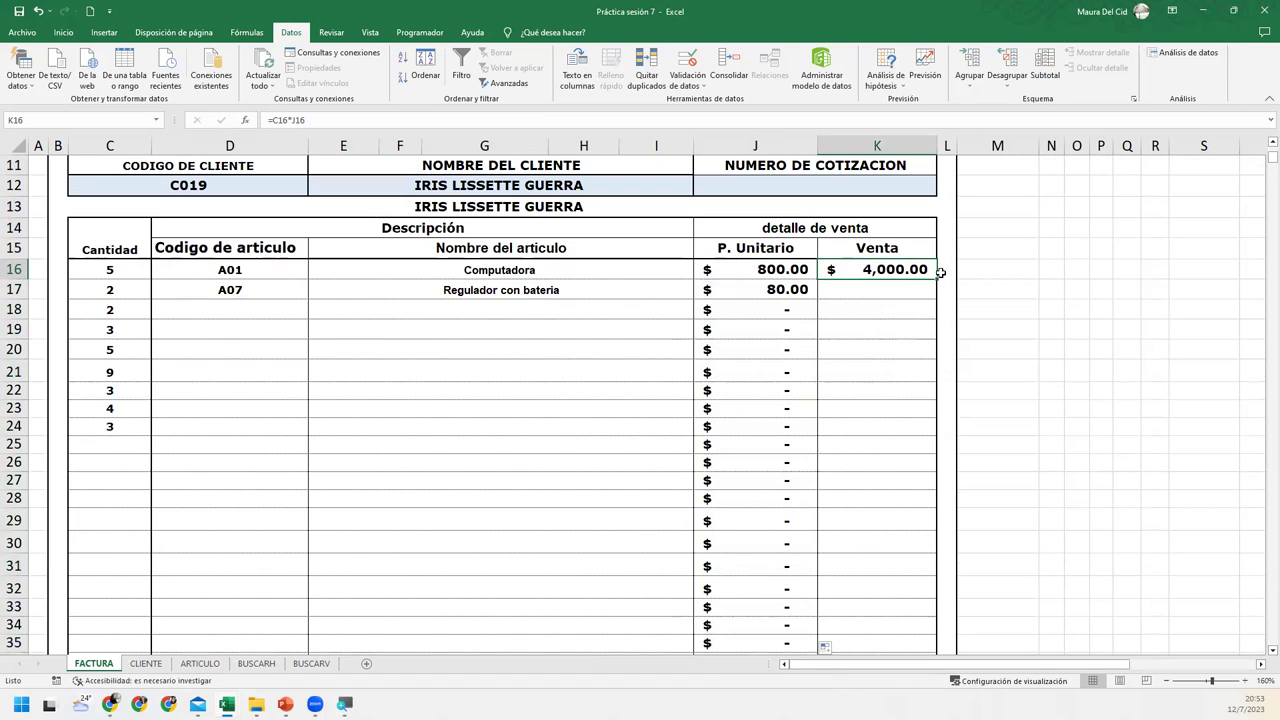
pyautogui.moveTo(937, 278); pyautogui.dragTo(921, 586)
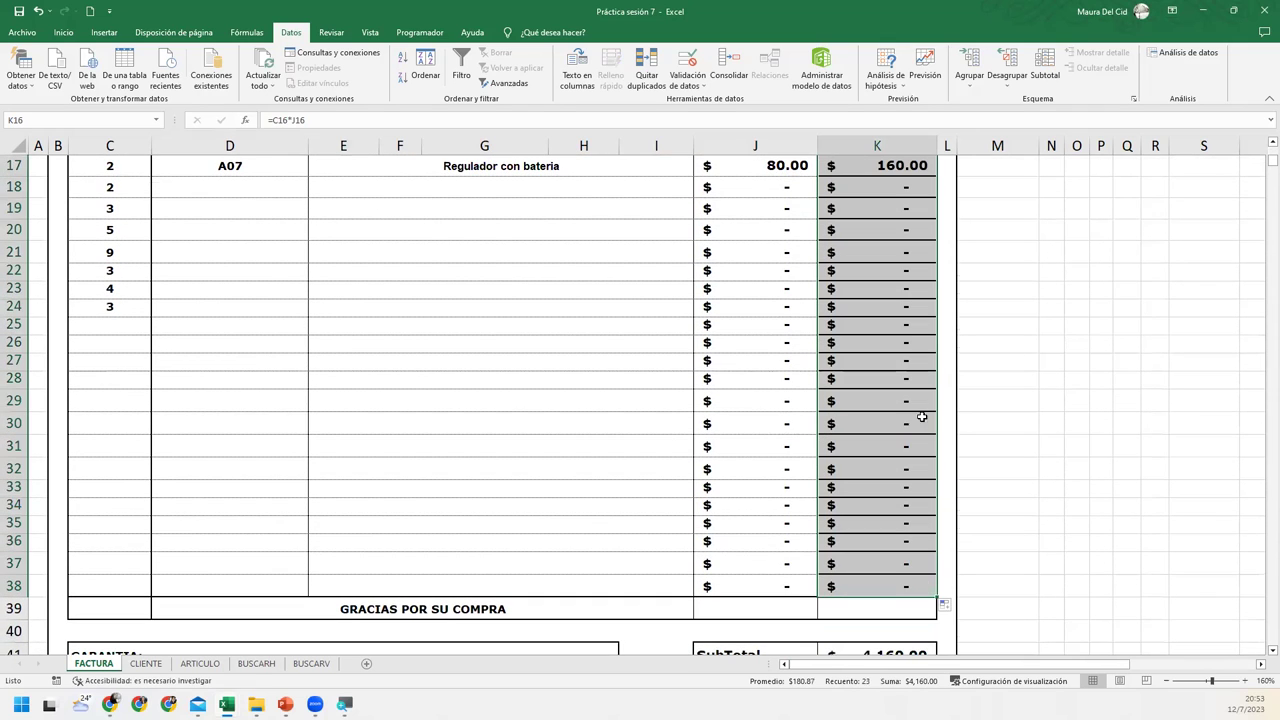
pyautogui.click(945, 605)
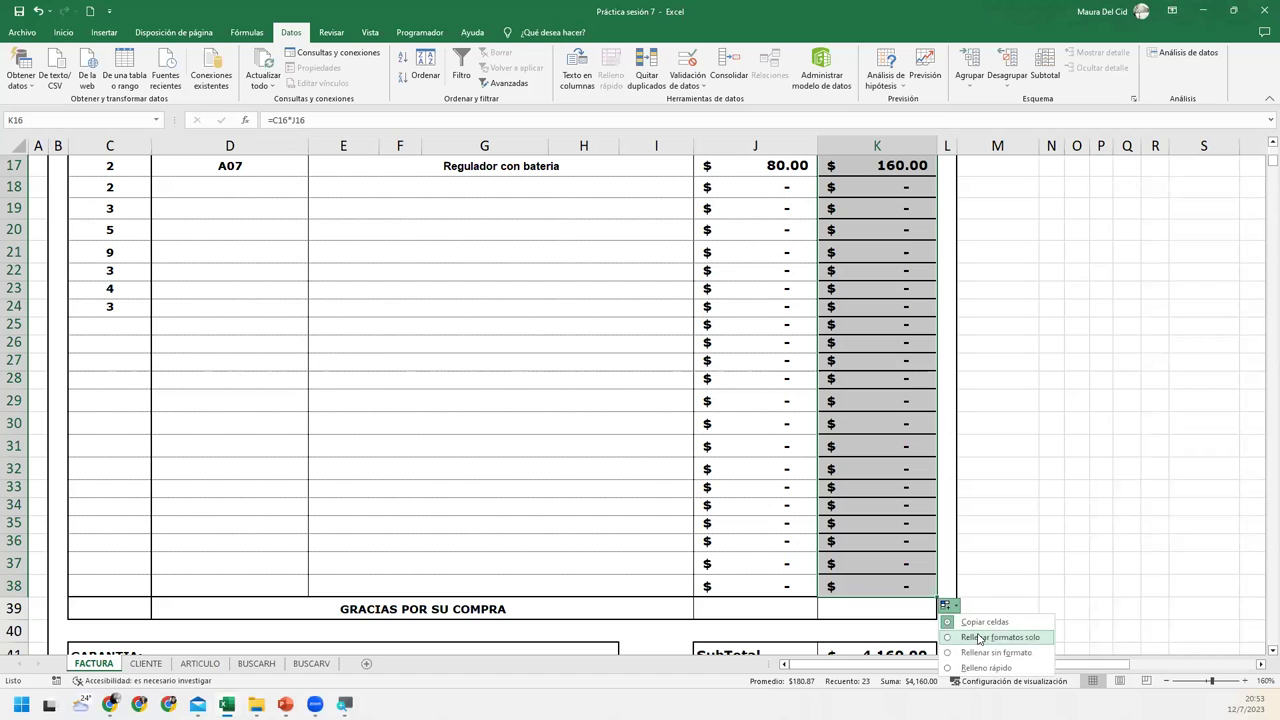
pyautogui.click(996, 653)
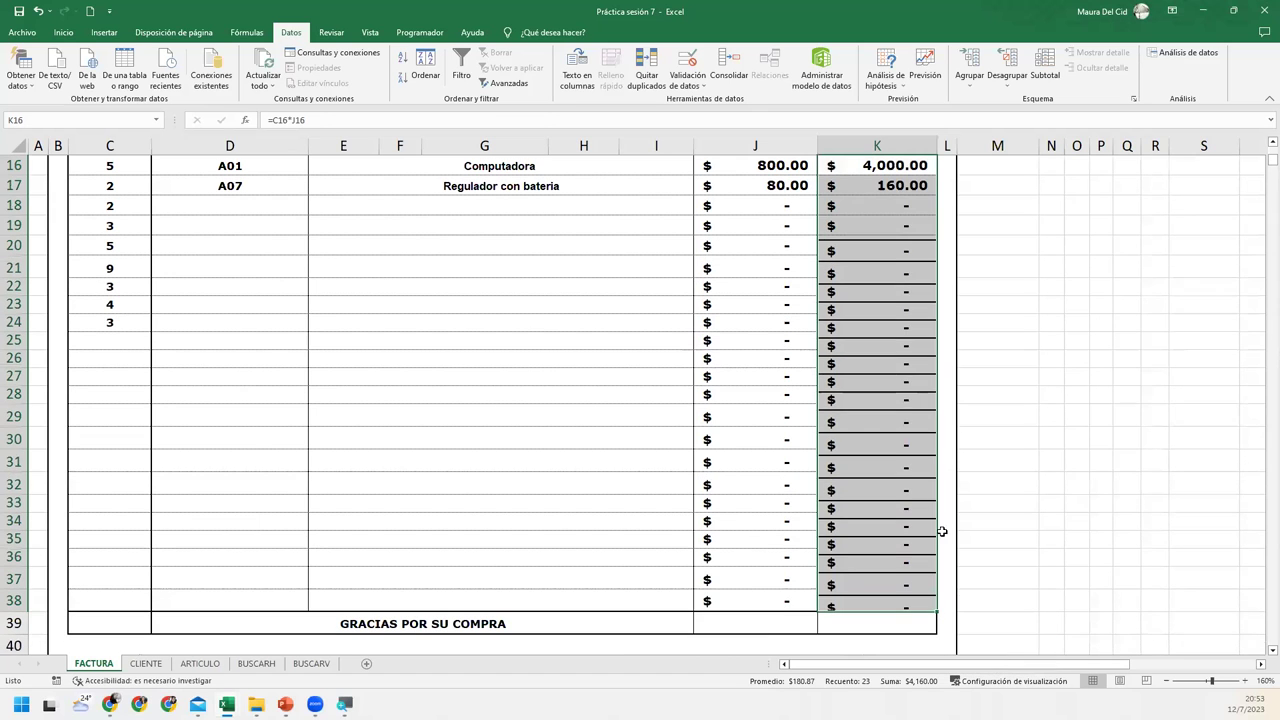
# Step: Check the J18 formula and select the price and sale cells J16:K38
pyautogui.click(863, 362)
pyautogui.scroll(1, 863, 362)
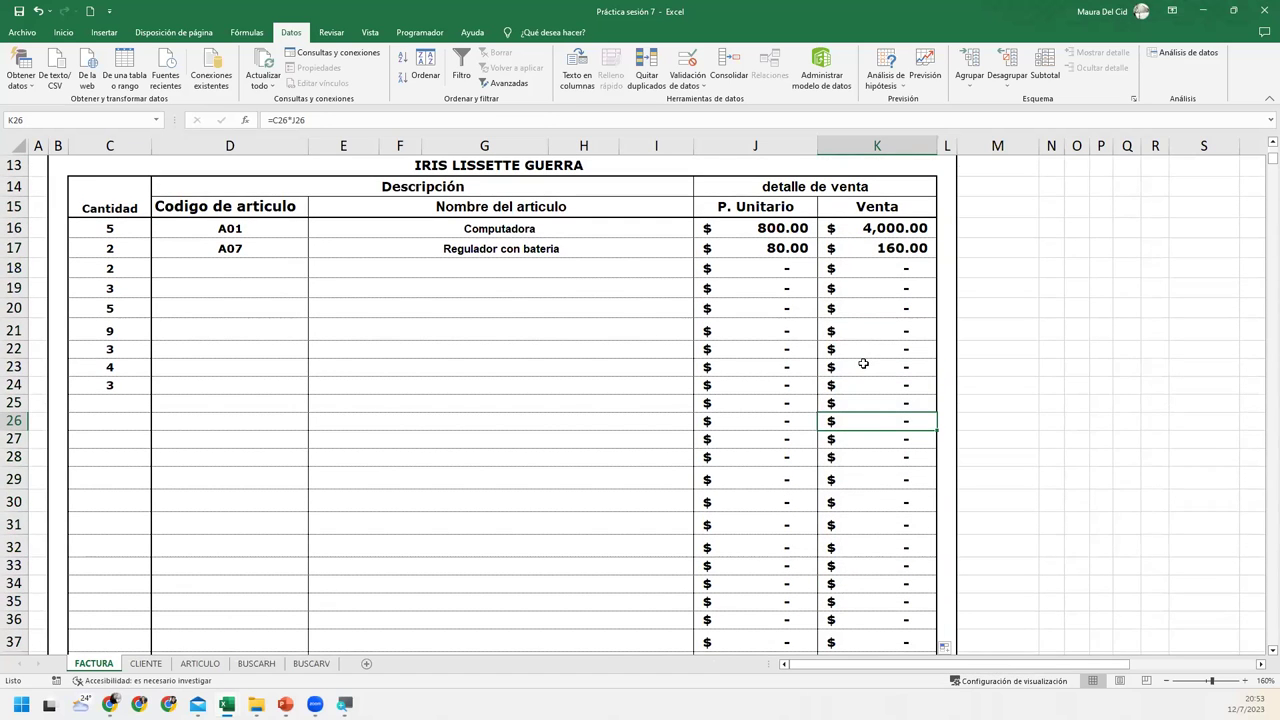
pyautogui.click(797, 269)
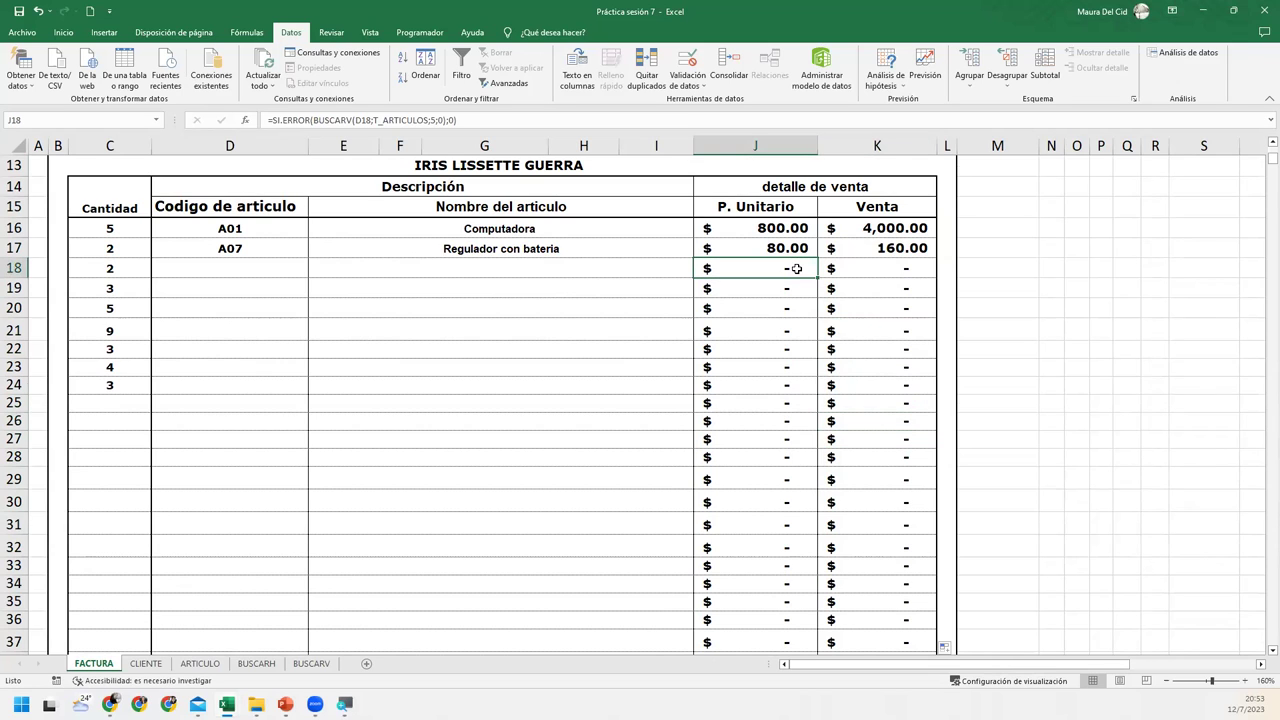
pyautogui.moveTo(797, 228); pyautogui.dragTo(867, 663)
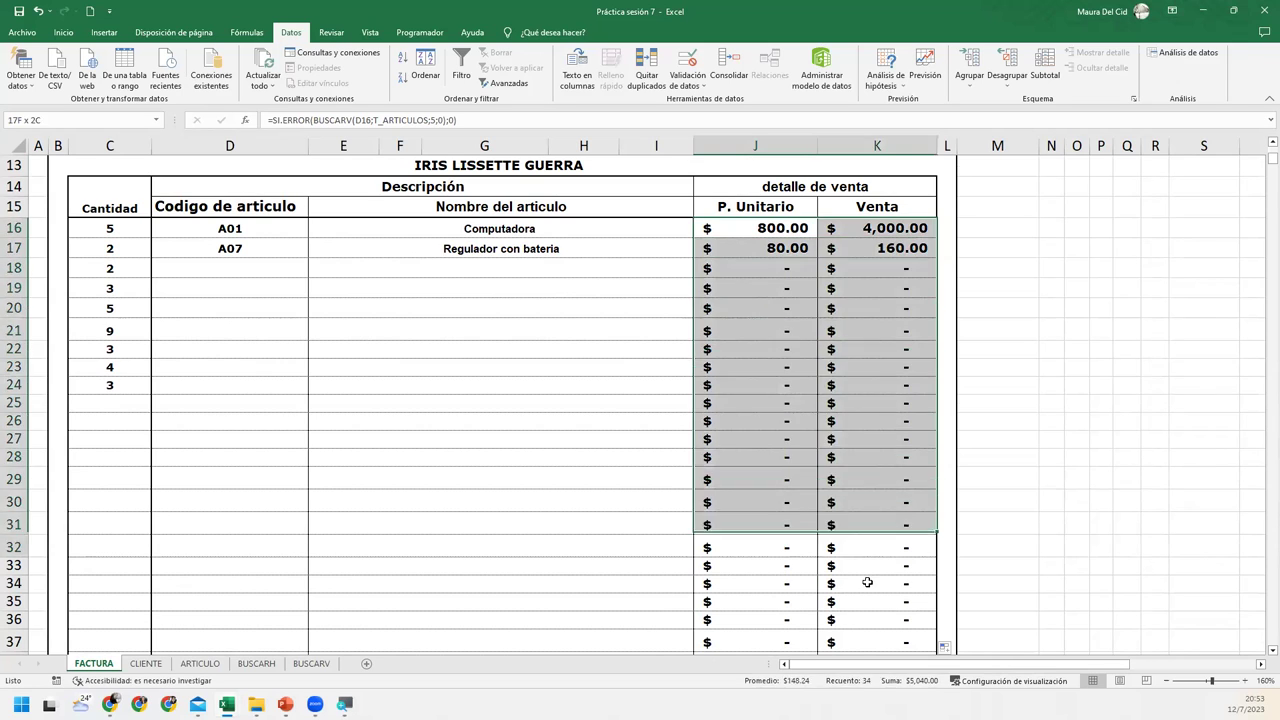
pyautogui.moveTo(867, 663); pyautogui.dragTo(866, 600)
pyautogui.scroll(4, 830, 270)
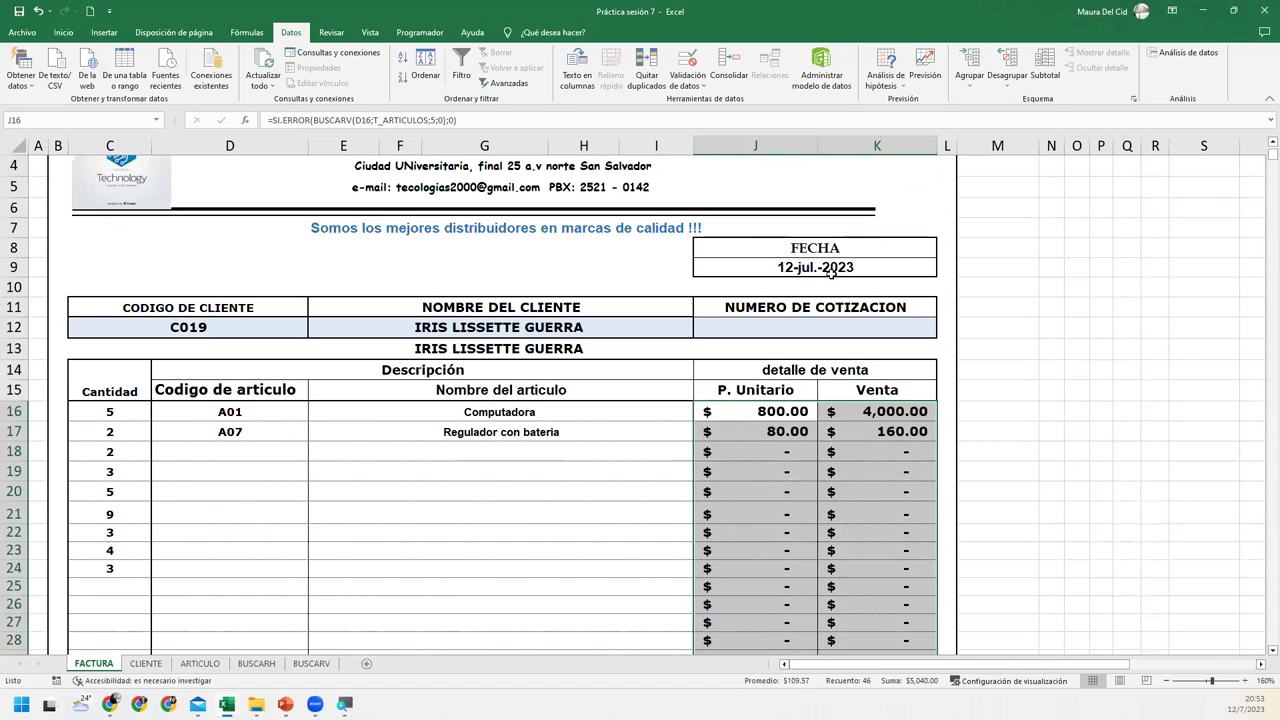
pyautogui.scroll(-1, 830, 272)
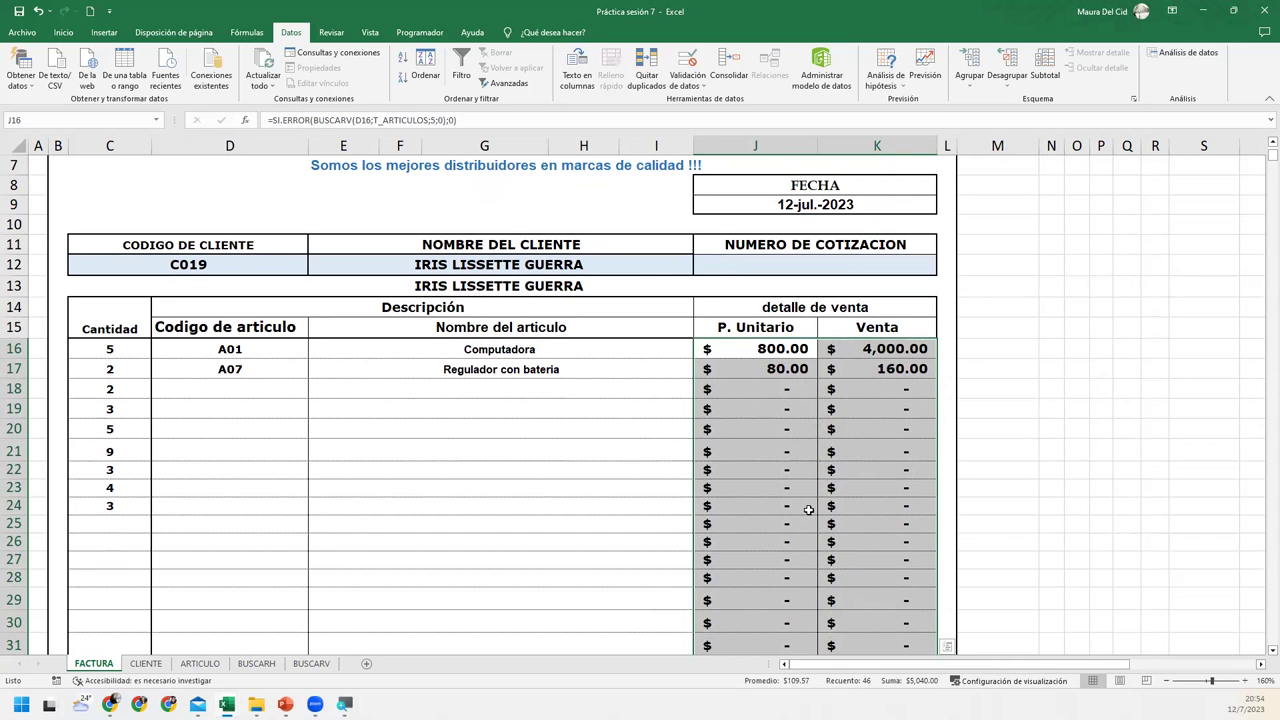
pyautogui.scroll(-1, 808, 510)
pyautogui.scroll(-2, 808, 510)
pyautogui.scroll(2, 808, 510)
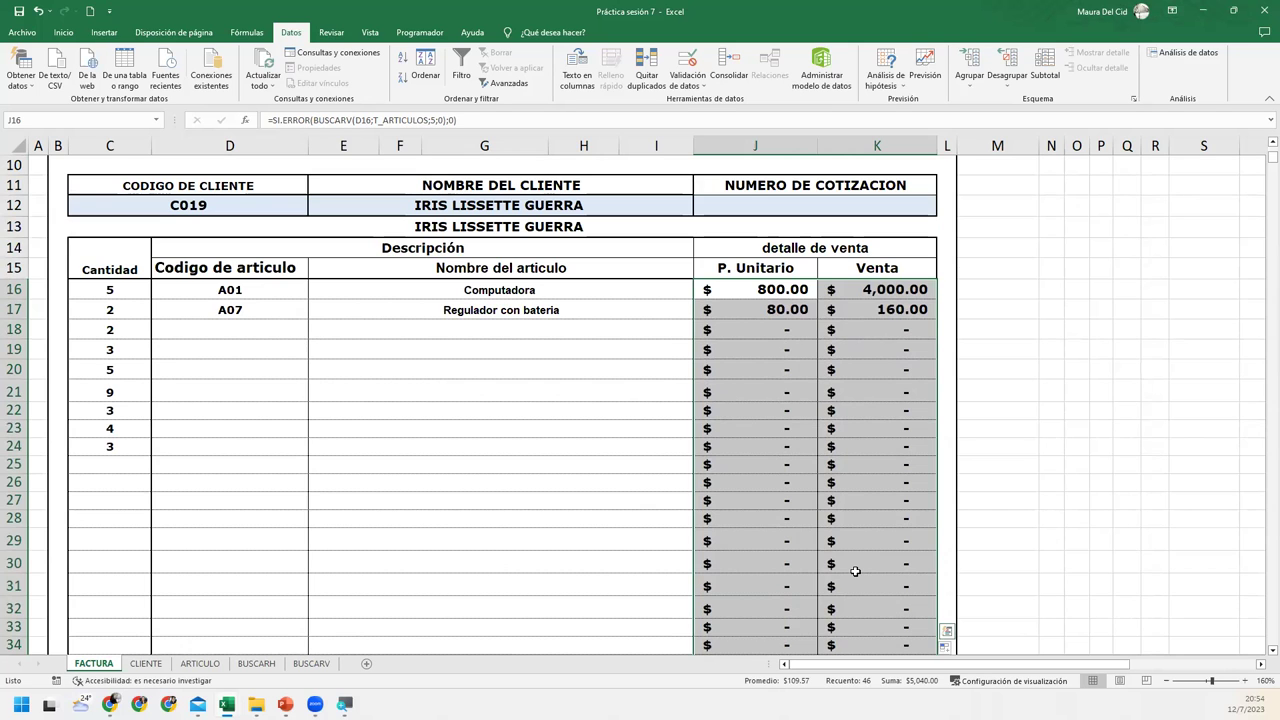
pyautogui.scroll(-6, 855, 571)
pyautogui.scroll(1, 855, 571)
pyautogui.scroll(3, 855, 571)
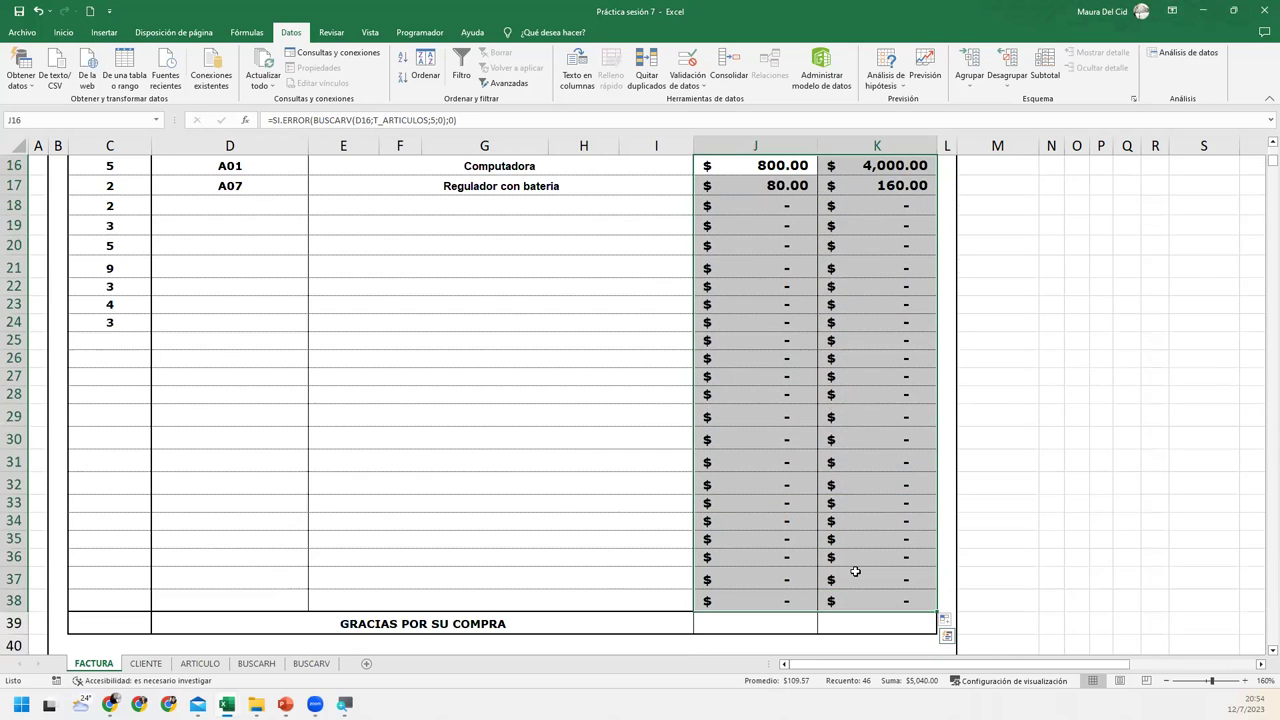
pyautogui.scroll(2, 855, 571)
pyautogui.scroll(-2, 855, 571)
pyautogui.scroll(1, 855, 571)
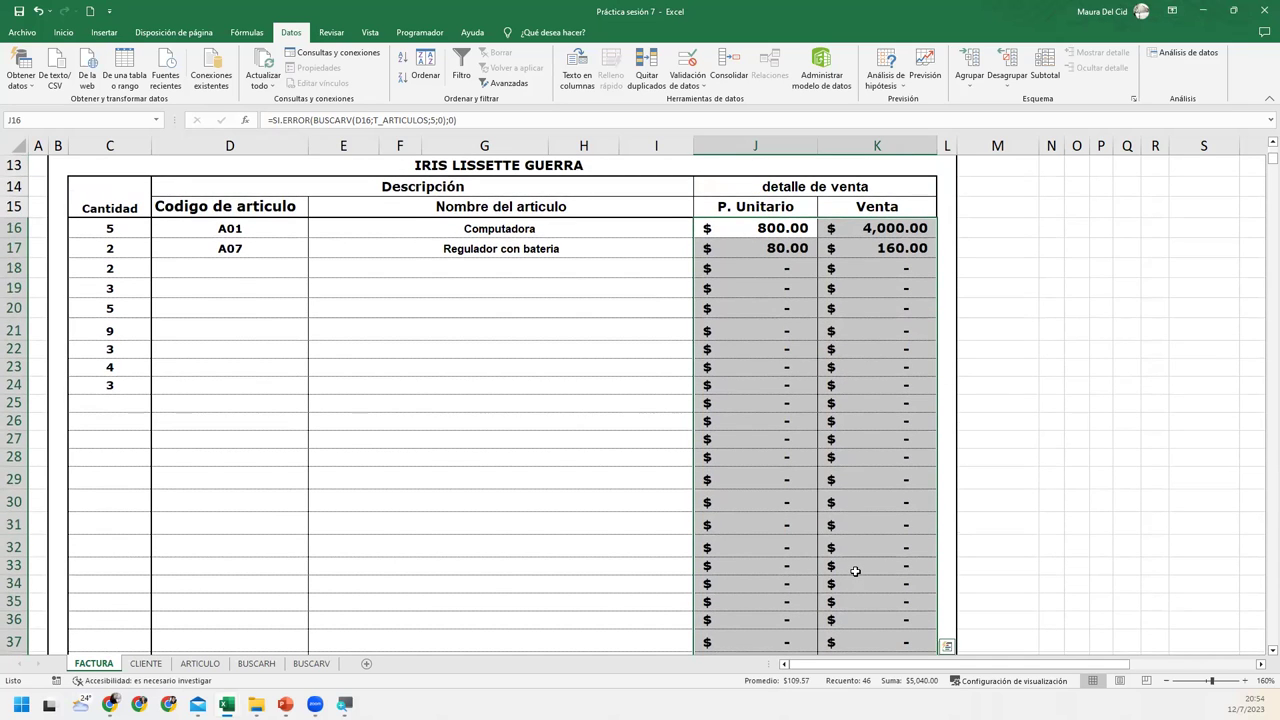
pyautogui.click(732, 230)
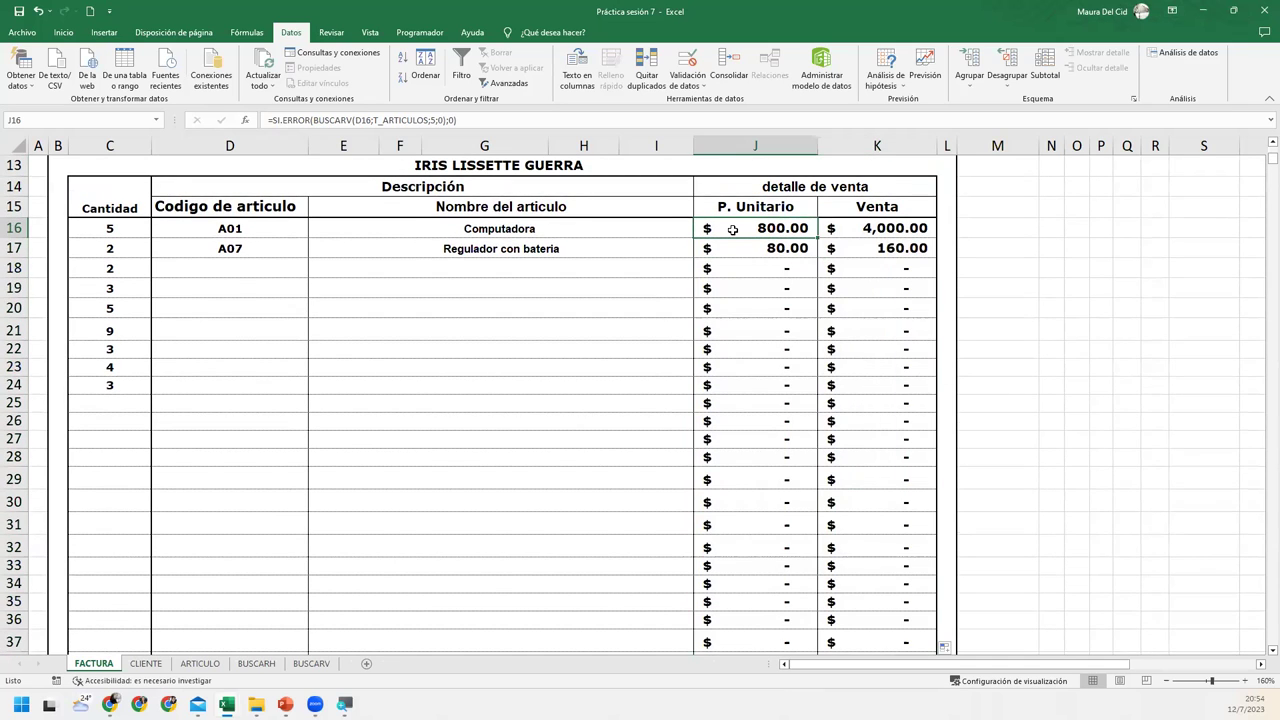
pyautogui.hotkey('shift', 'Right')
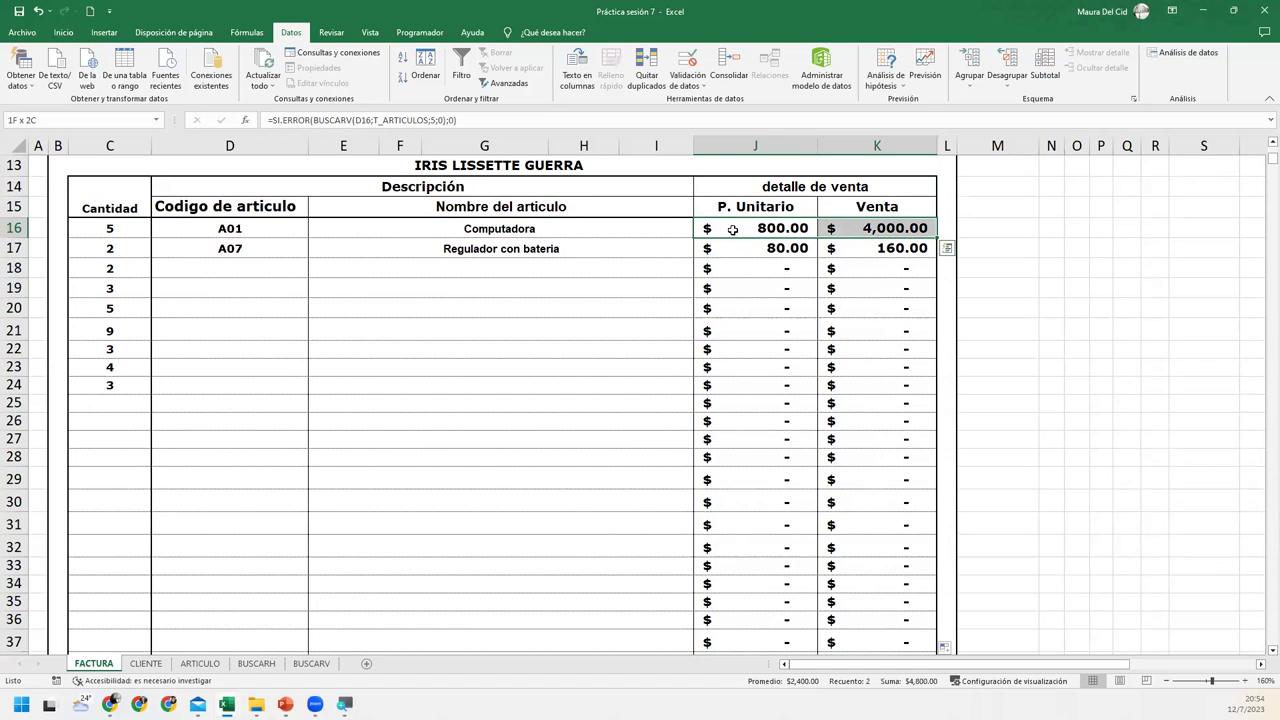
pyautogui.hotkey('ctrl', 'shift', 'Down')
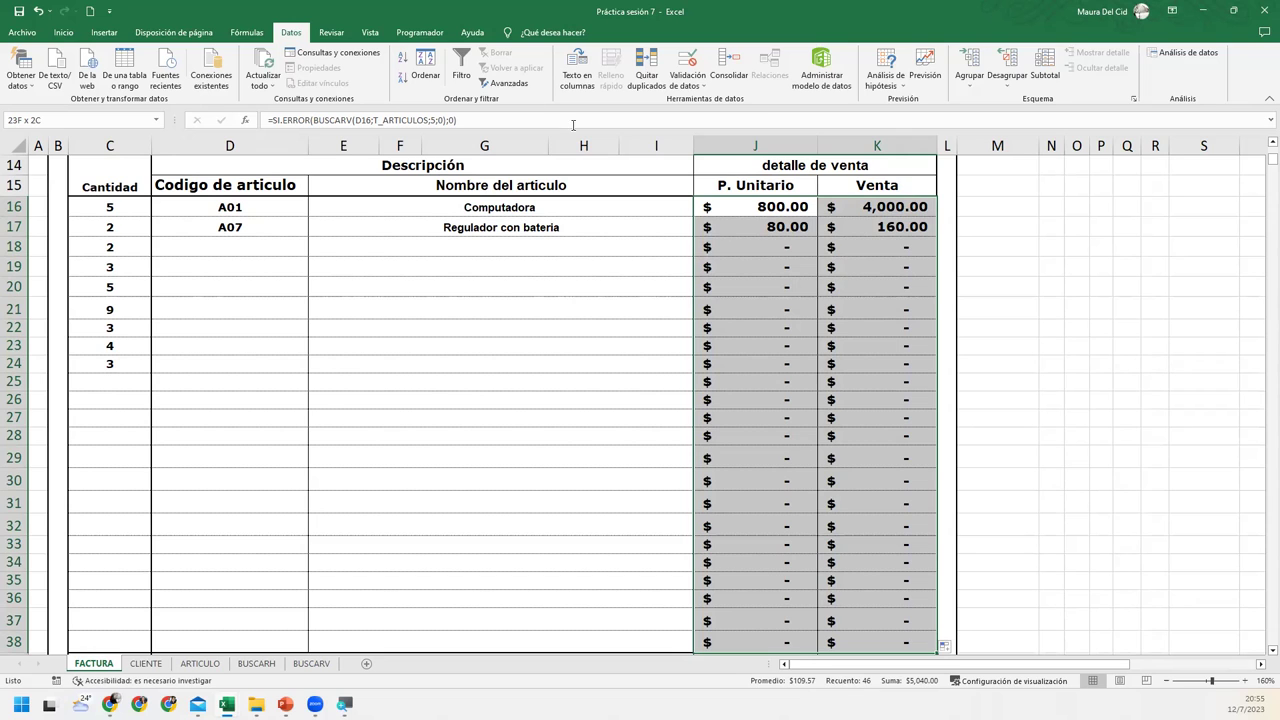
# Step: Add an 'Es igual a 0' conditional rule with a custom white font to J16:K38
pyautogui.click(63, 33)
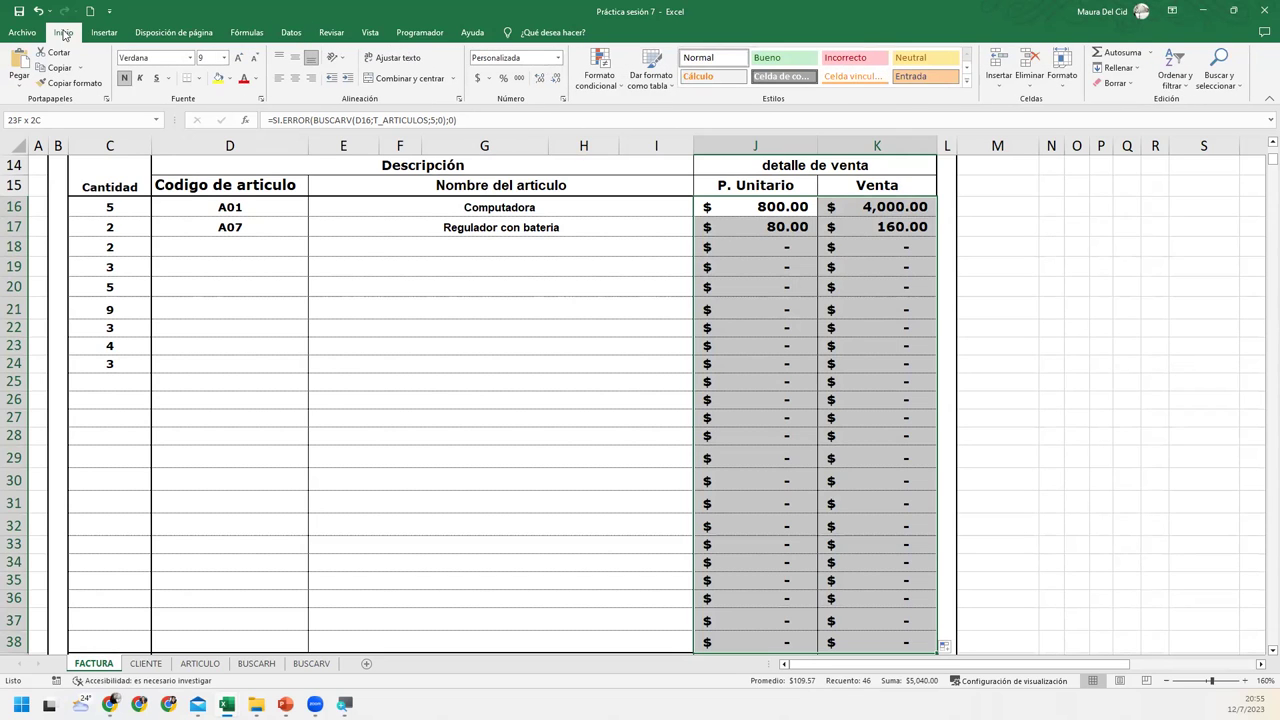
pyautogui.click(609, 89)
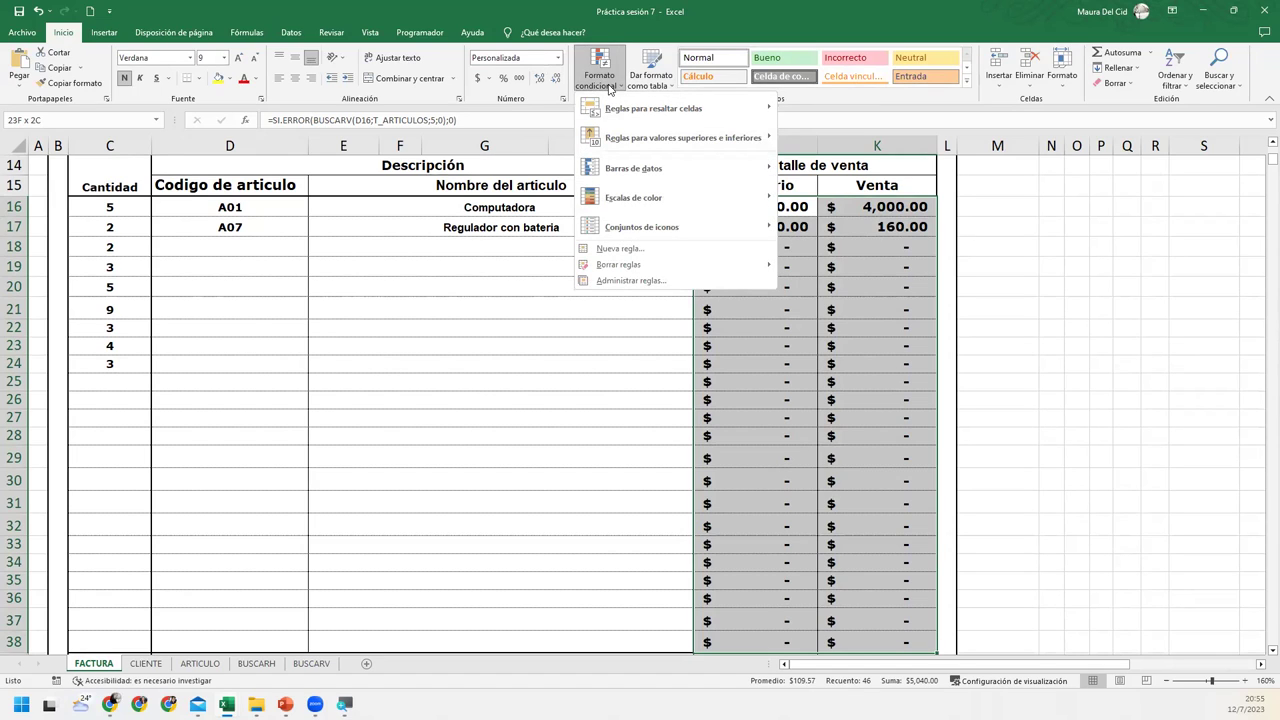
pyautogui.moveTo(638, 112)
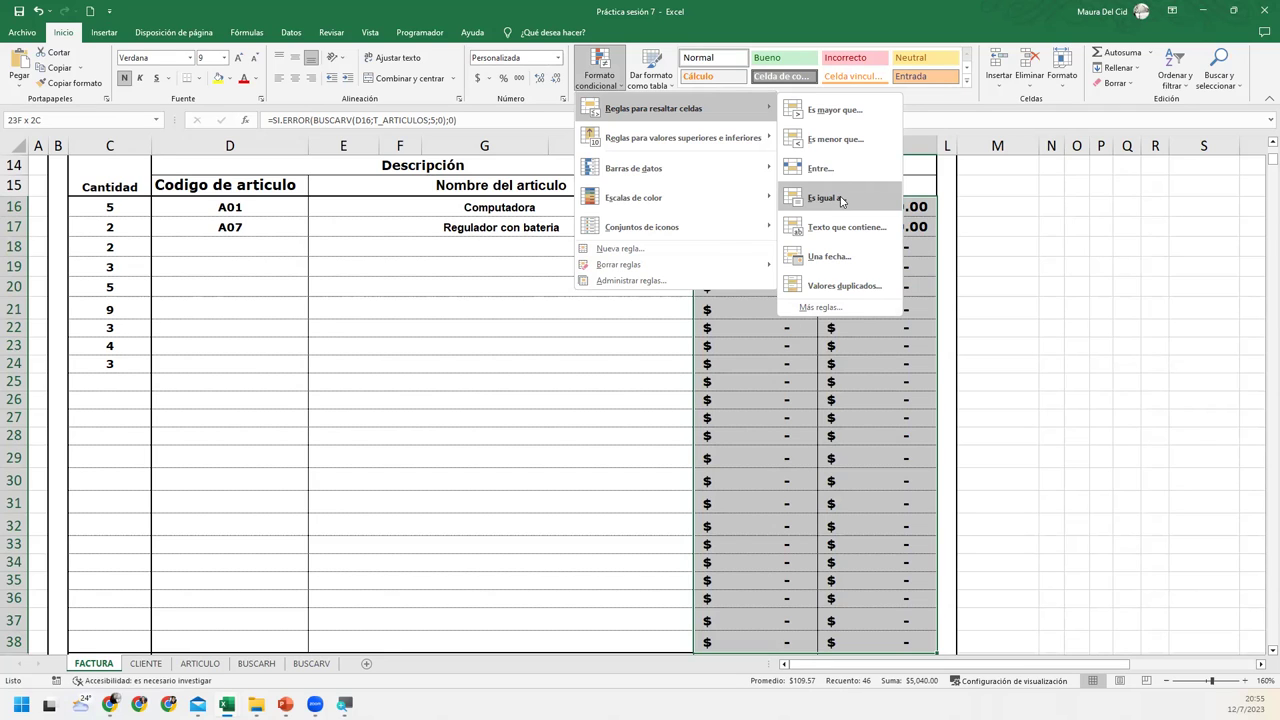
pyautogui.click(838, 198)
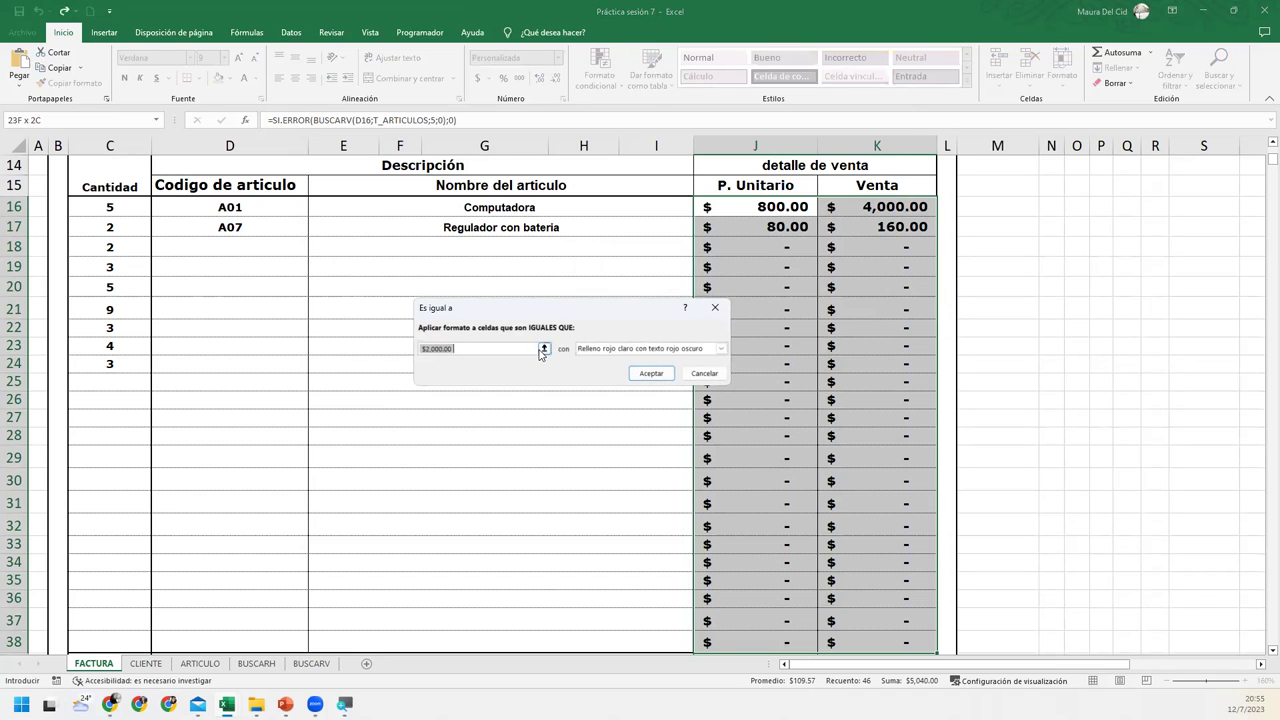
pyautogui.write('0')
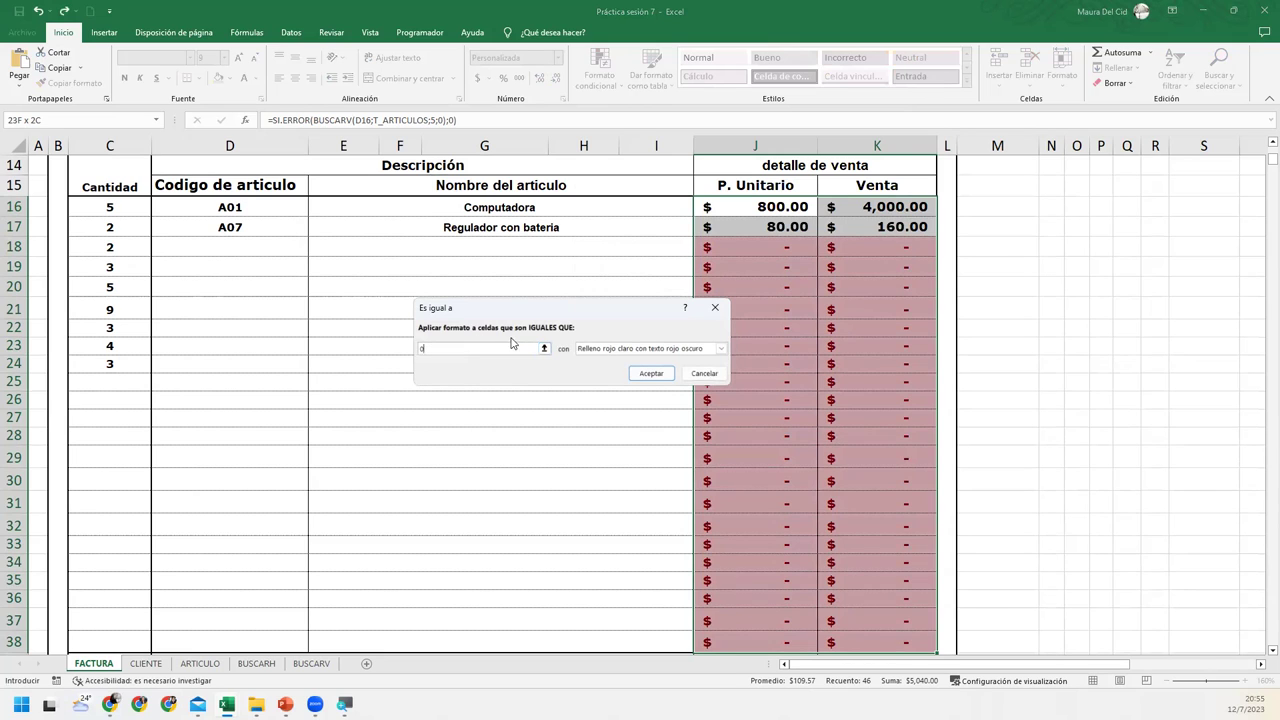
pyautogui.click(721, 348)
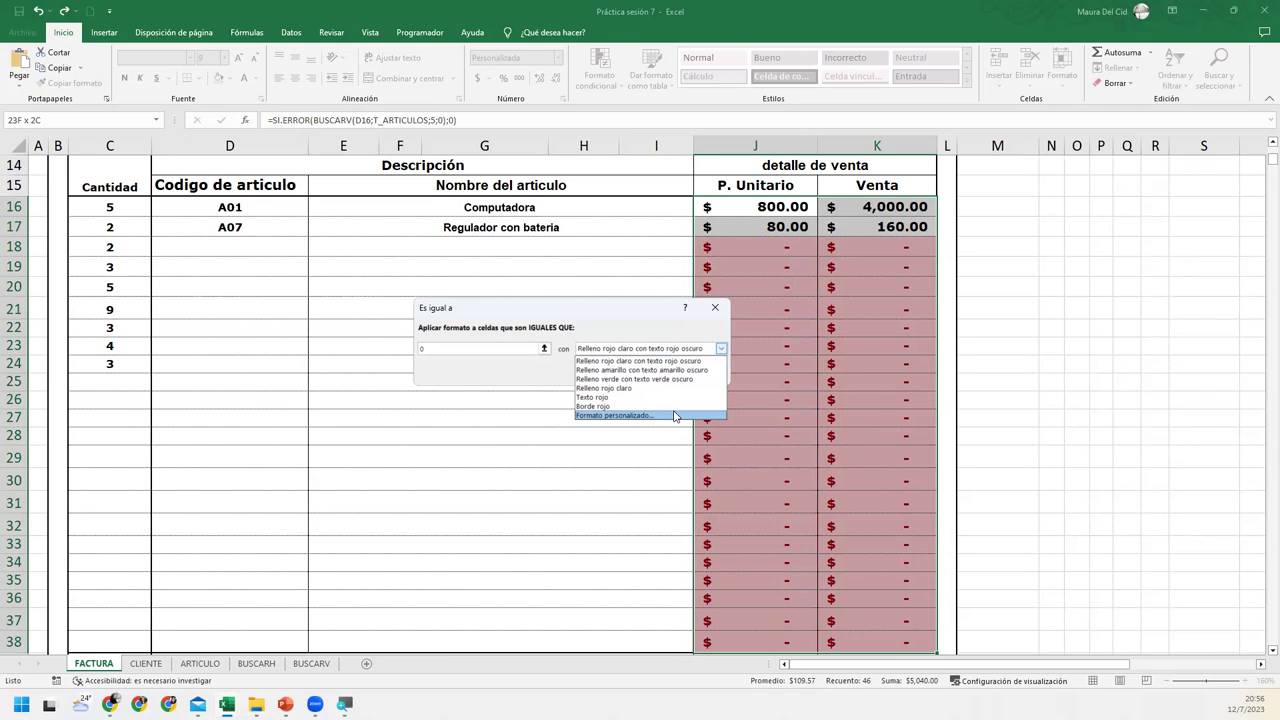
pyautogui.click(612, 416)
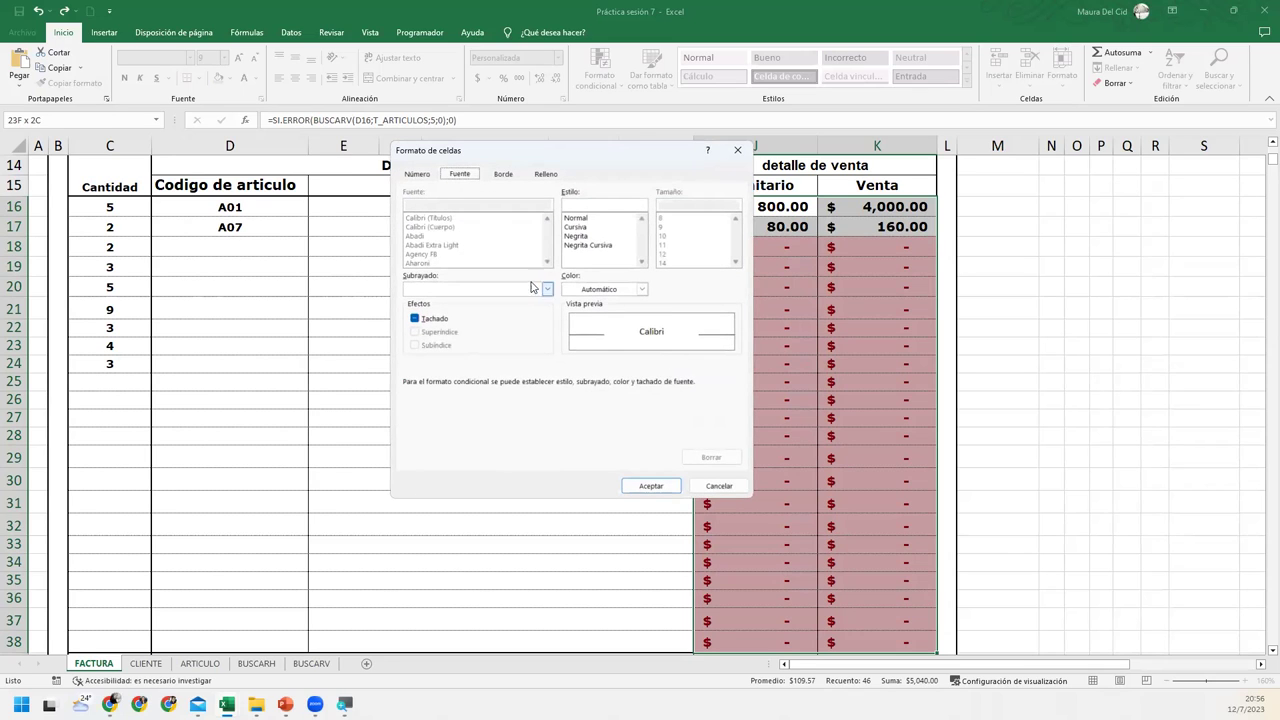
pyautogui.click(607, 292)
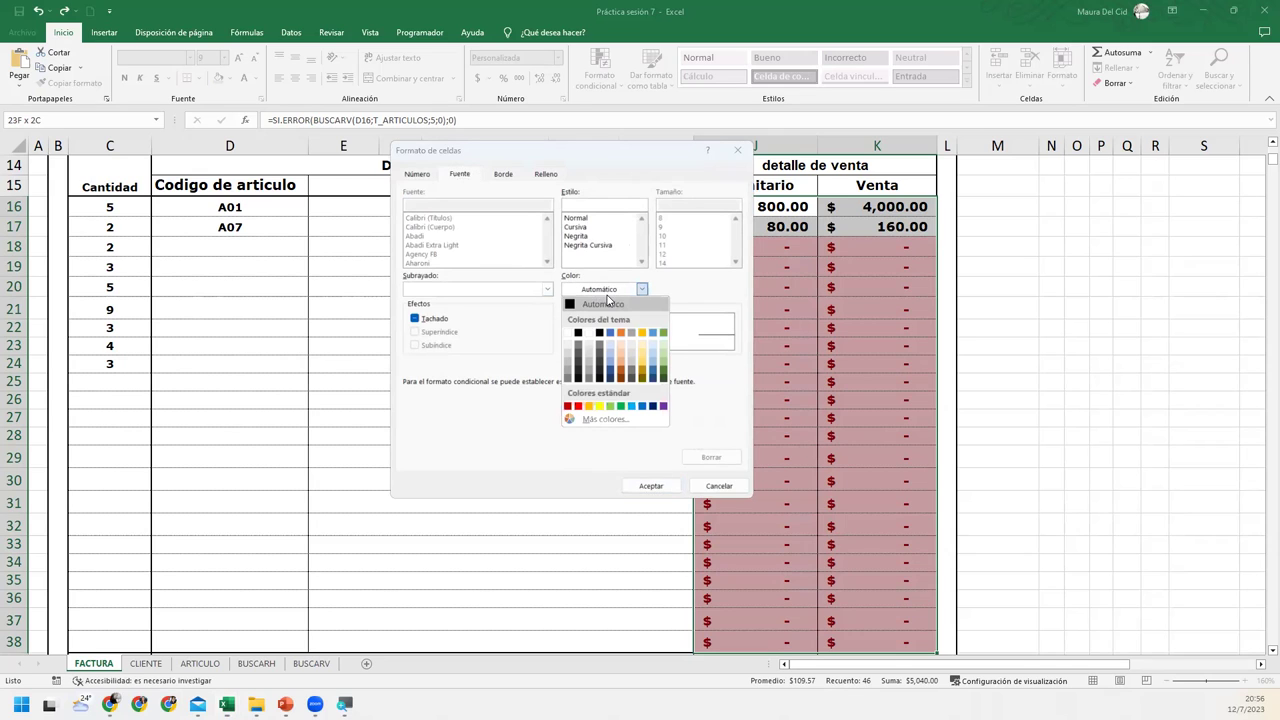
pyautogui.click(567, 333)
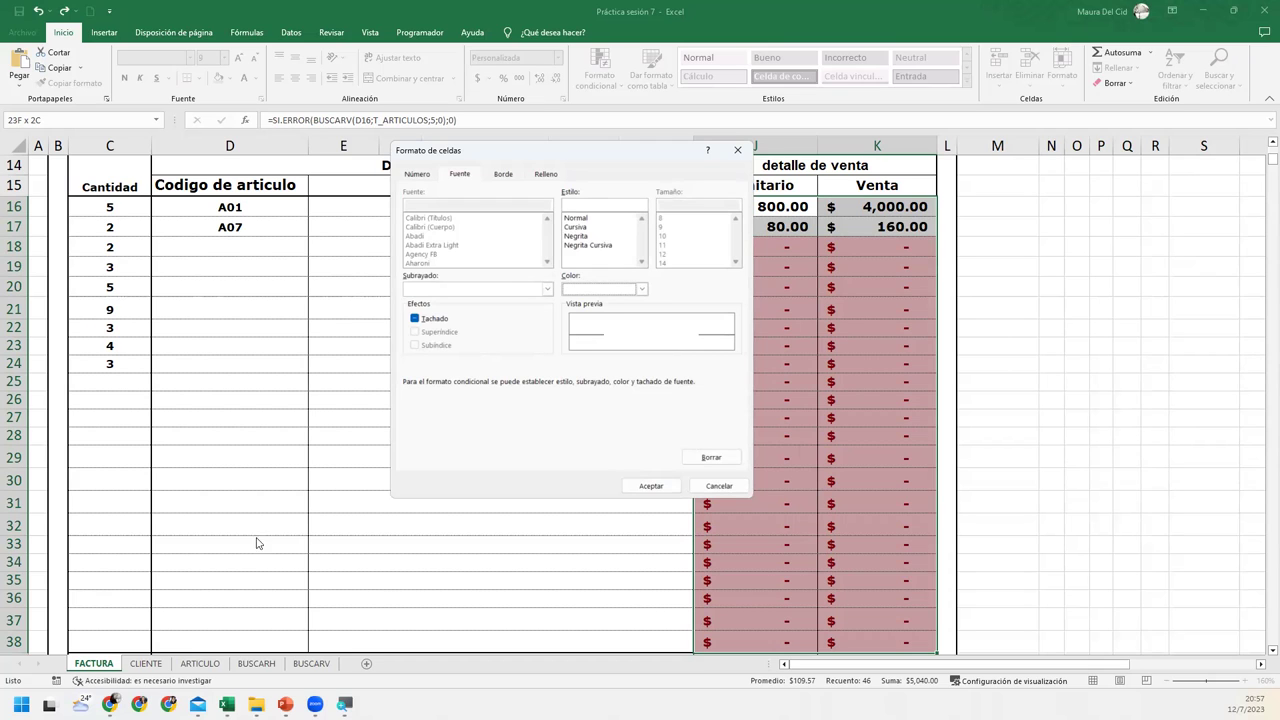
pyautogui.click(655, 486)
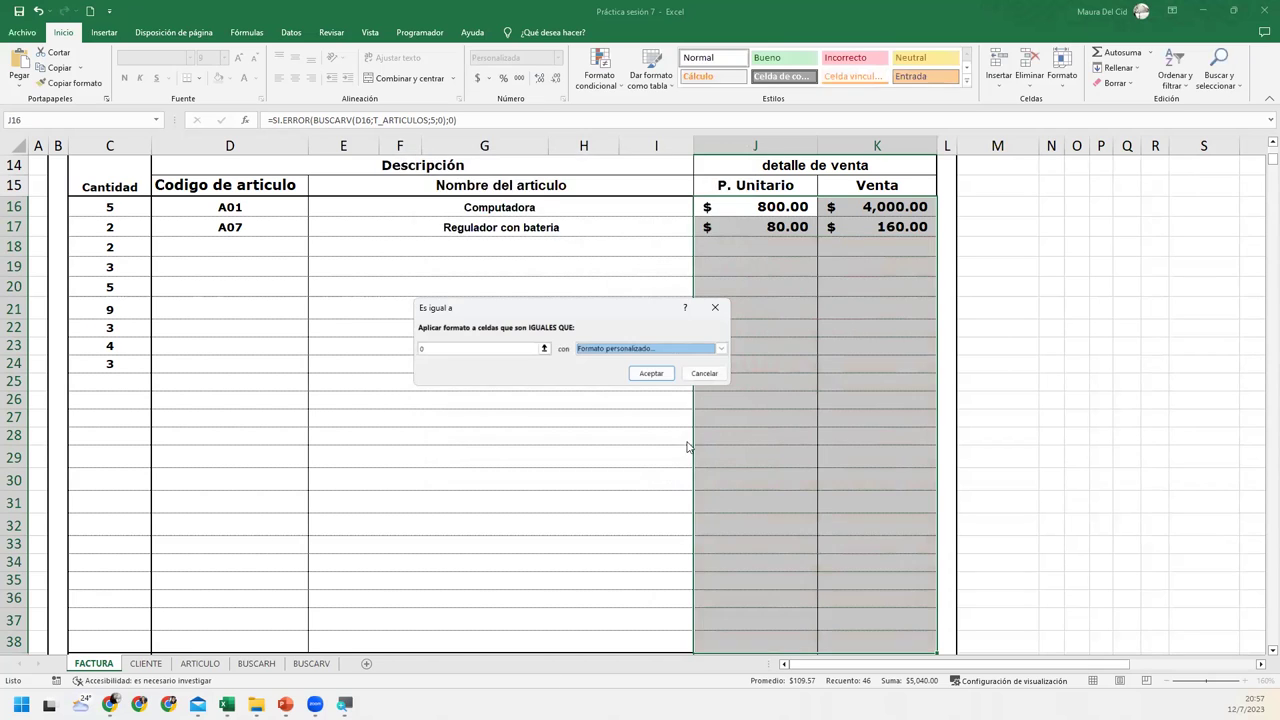
# Step: Apply the equal-to-zero white-font rule and deselect to view the blank rows
pyautogui.click(660, 373)
pyautogui.moveTo(735, 266); pyautogui.dragTo(738, 278)
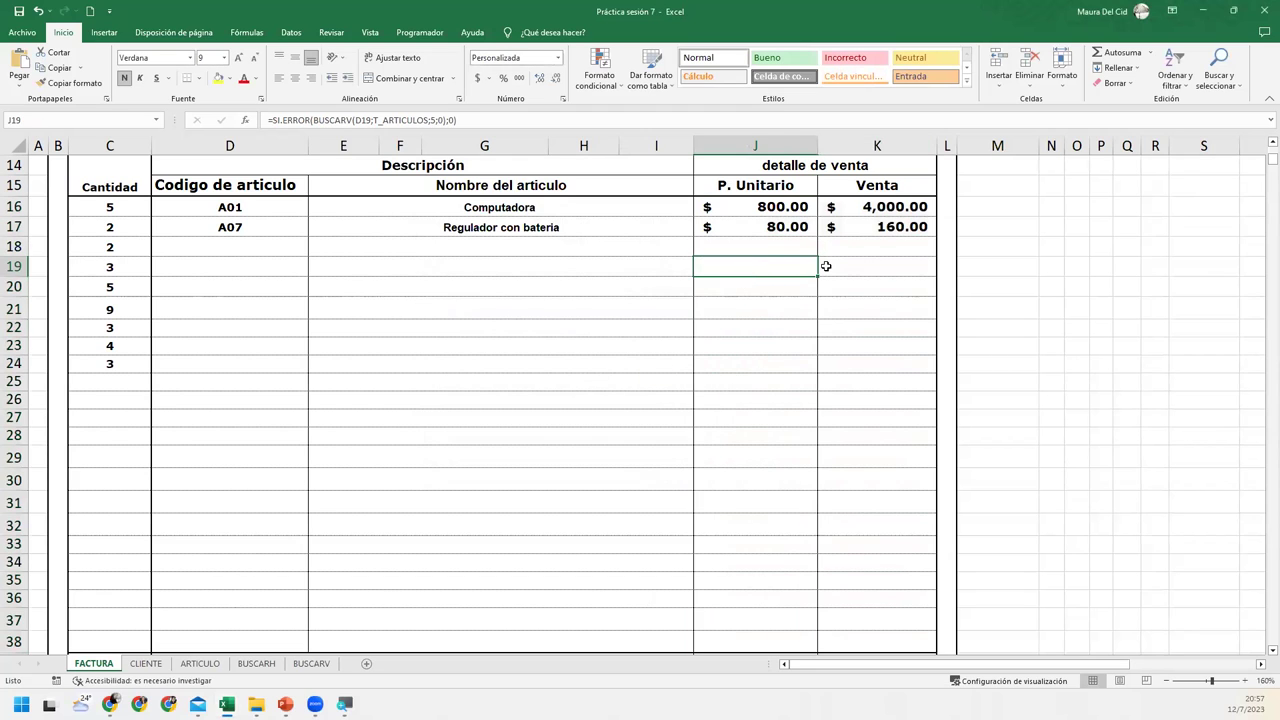
pyautogui.click(780, 422)
# Step: Choose A06 in D24, A05 in D20 and A09 in D18 from the code dropdowns
pyautogui.click(783, 289)
pyautogui.click(171, 368)
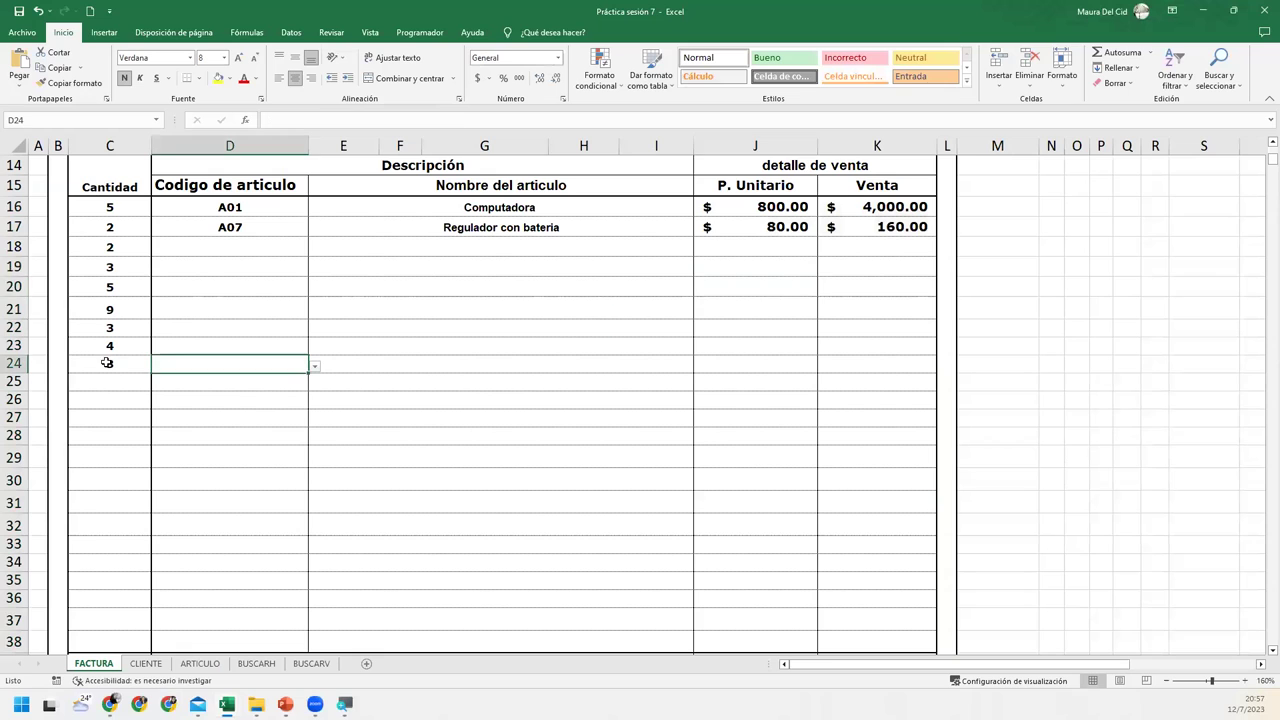
pyautogui.click(316, 368)
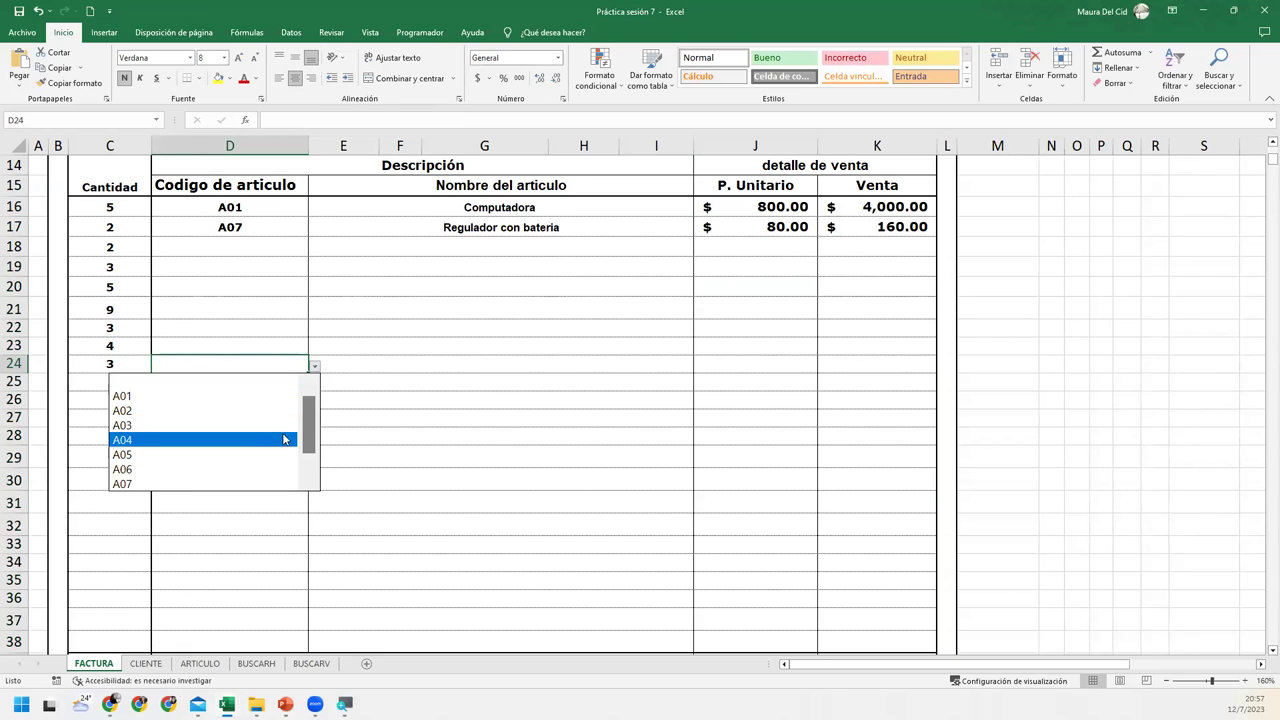
pyautogui.click(307, 487)
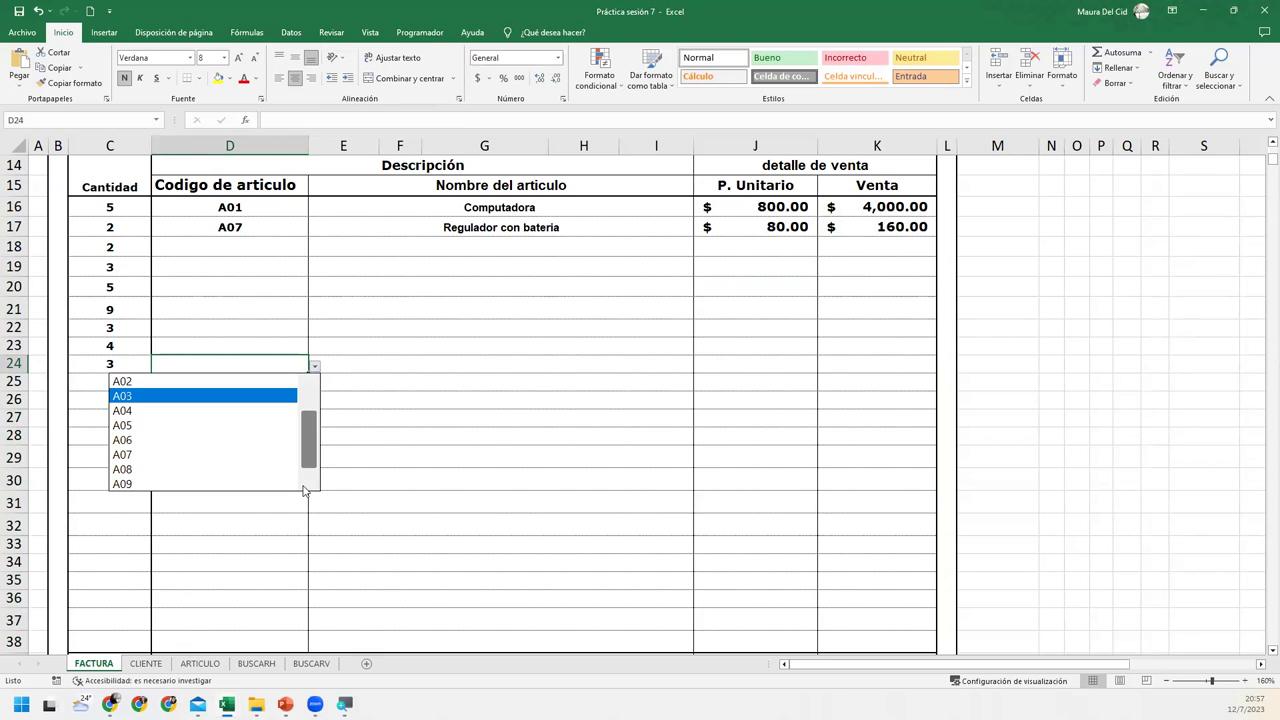
pyautogui.click(193, 440)
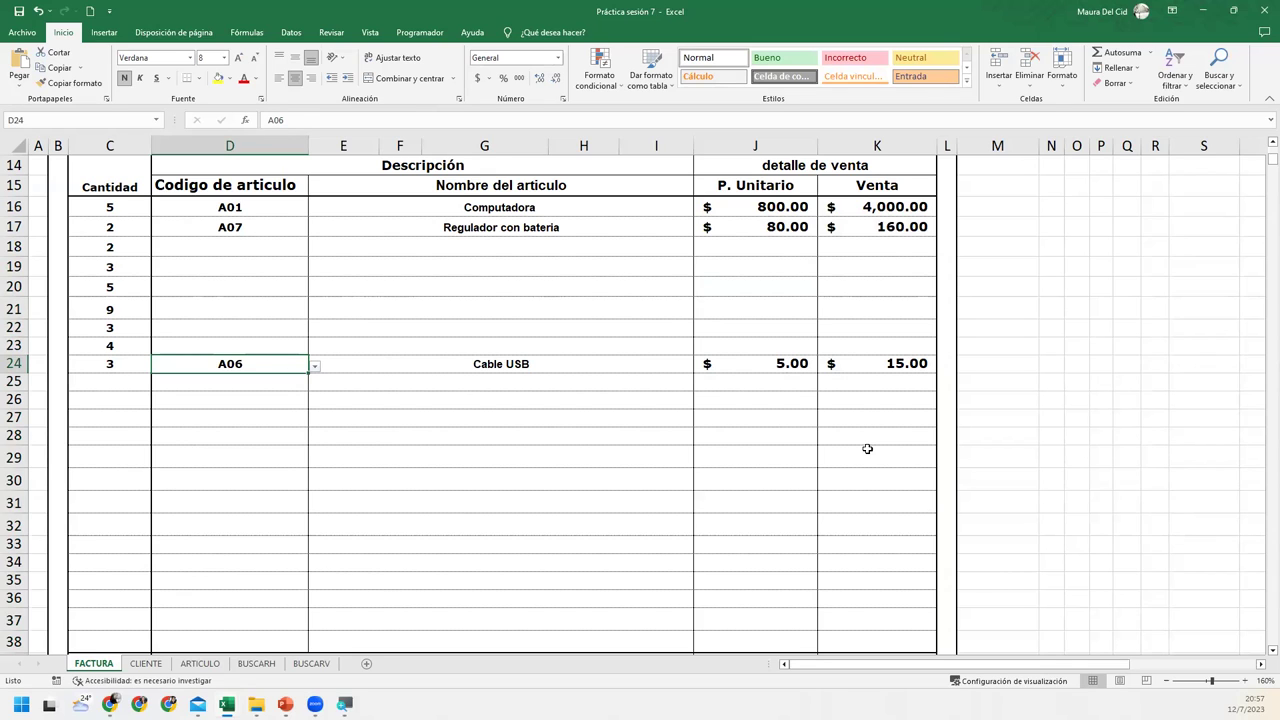
pyautogui.click(286, 283)
pyautogui.click(313, 291)
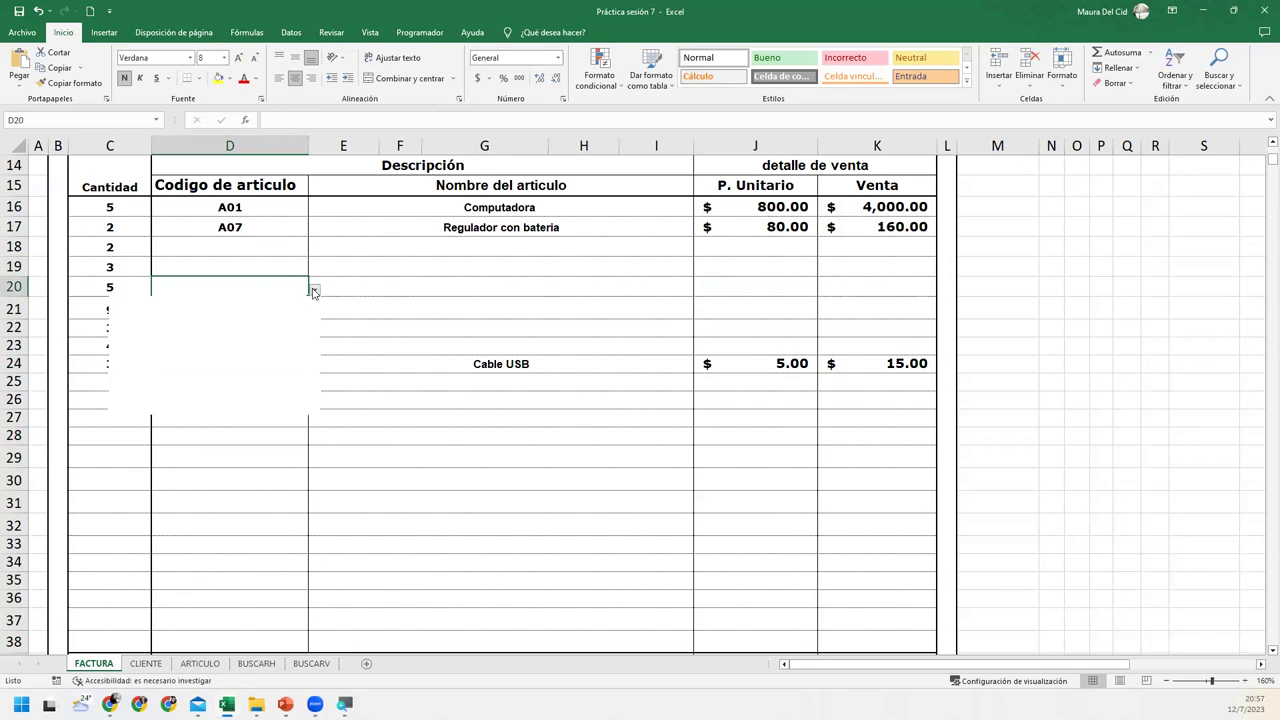
pyautogui.click(180, 372)
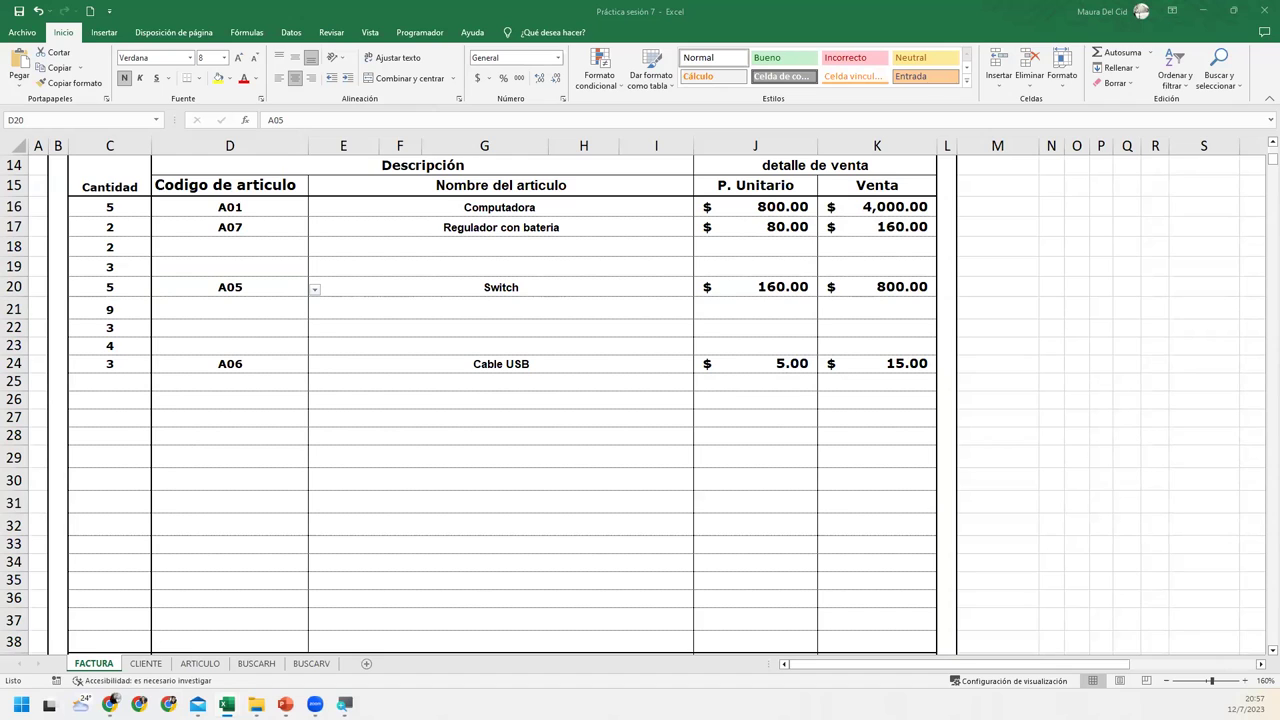
pyautogui.click(254, 242)
pyautogui.click(314, 249)
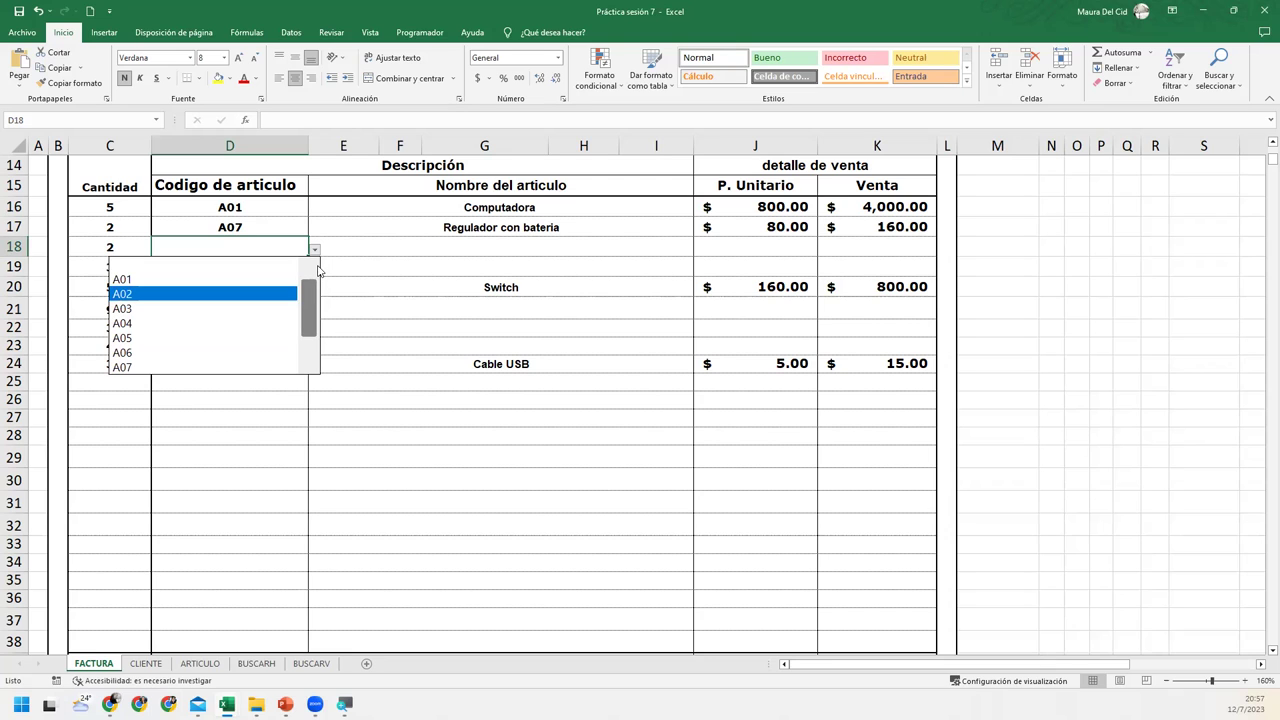
pyautogui.scroll(-2, 305, 340)
pyautogui.click(262, 372)
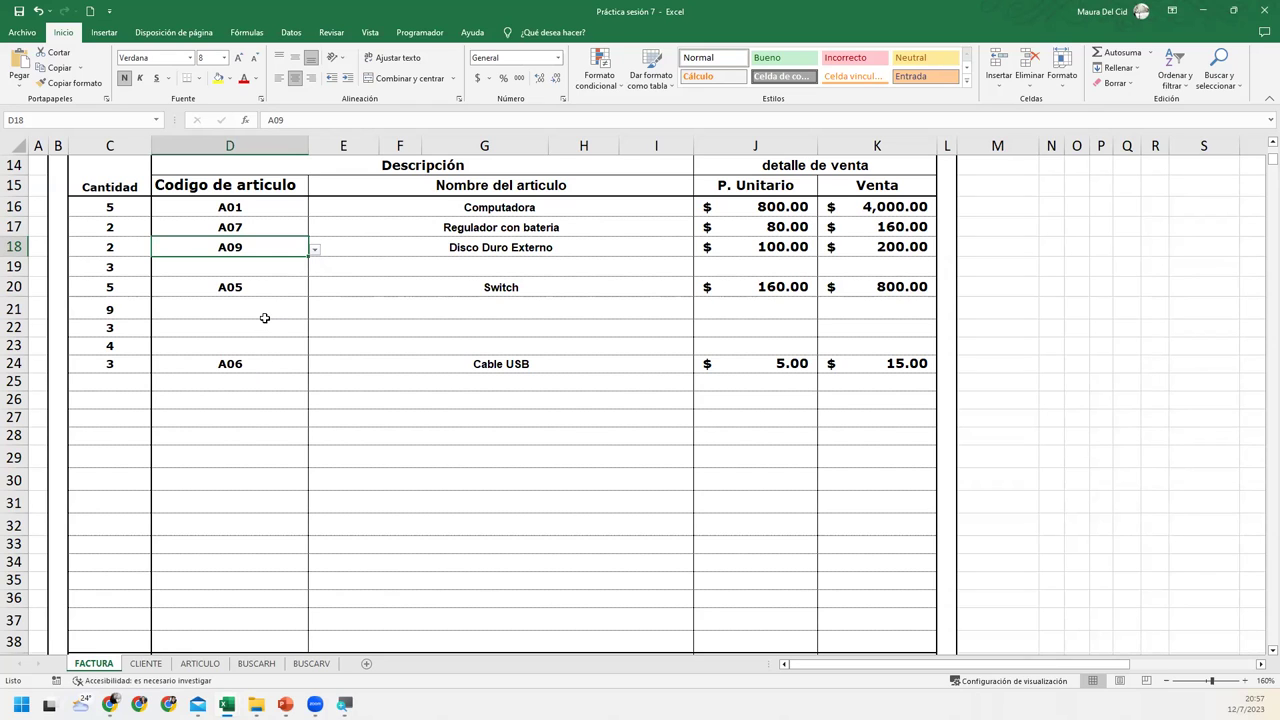
# Step: Zoom out and choose A04 in D19 and A03 in D21 from the dropdowns
pyautogui.scroll(5, 316, 304)
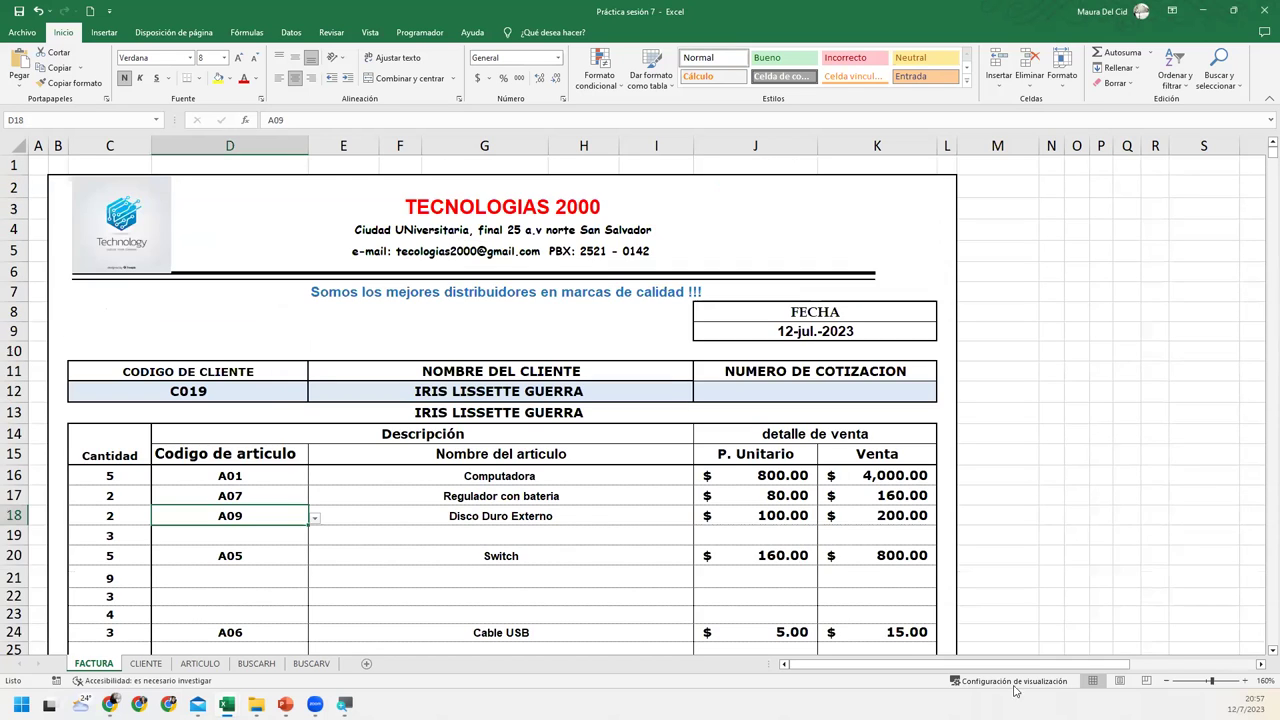
pyautogui.click(1166, 681)
pyautogui.click(1166, 681)
pyautogui.click(1166, 681)
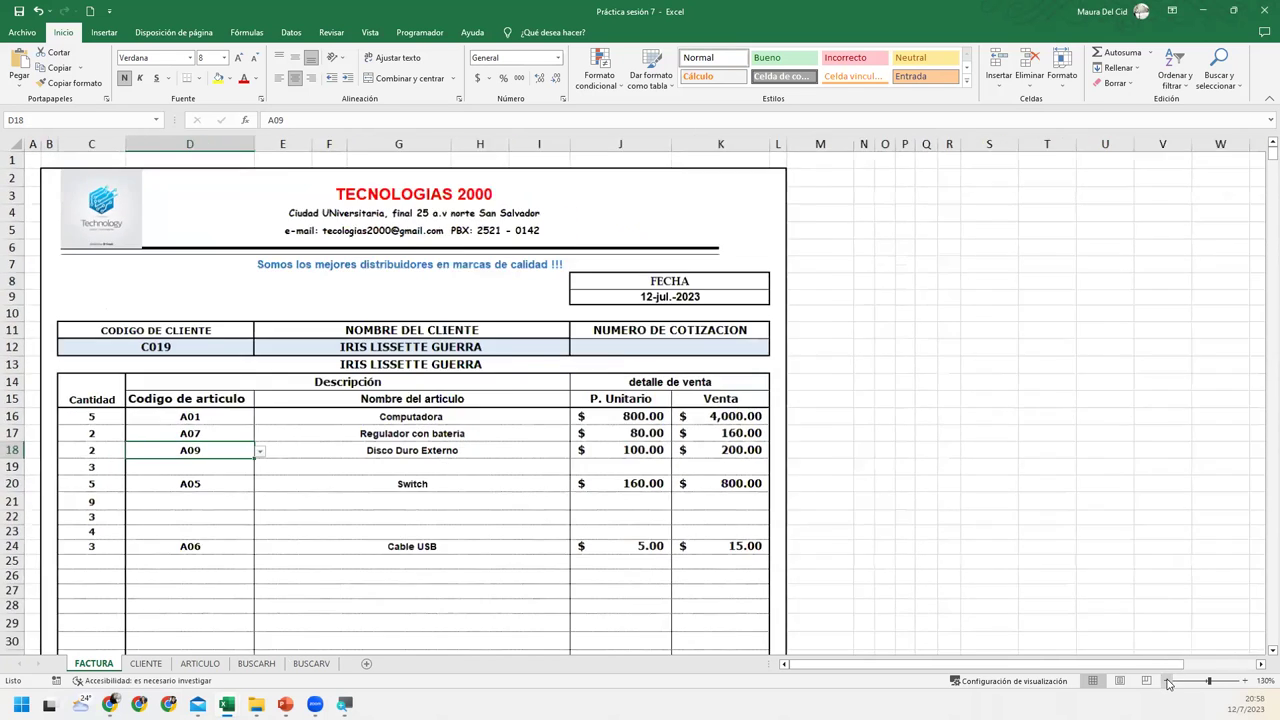
pyautogui.click(1166, 681)
pyautogui.click(1166, 681)
pyautogui.click(1167, 681)
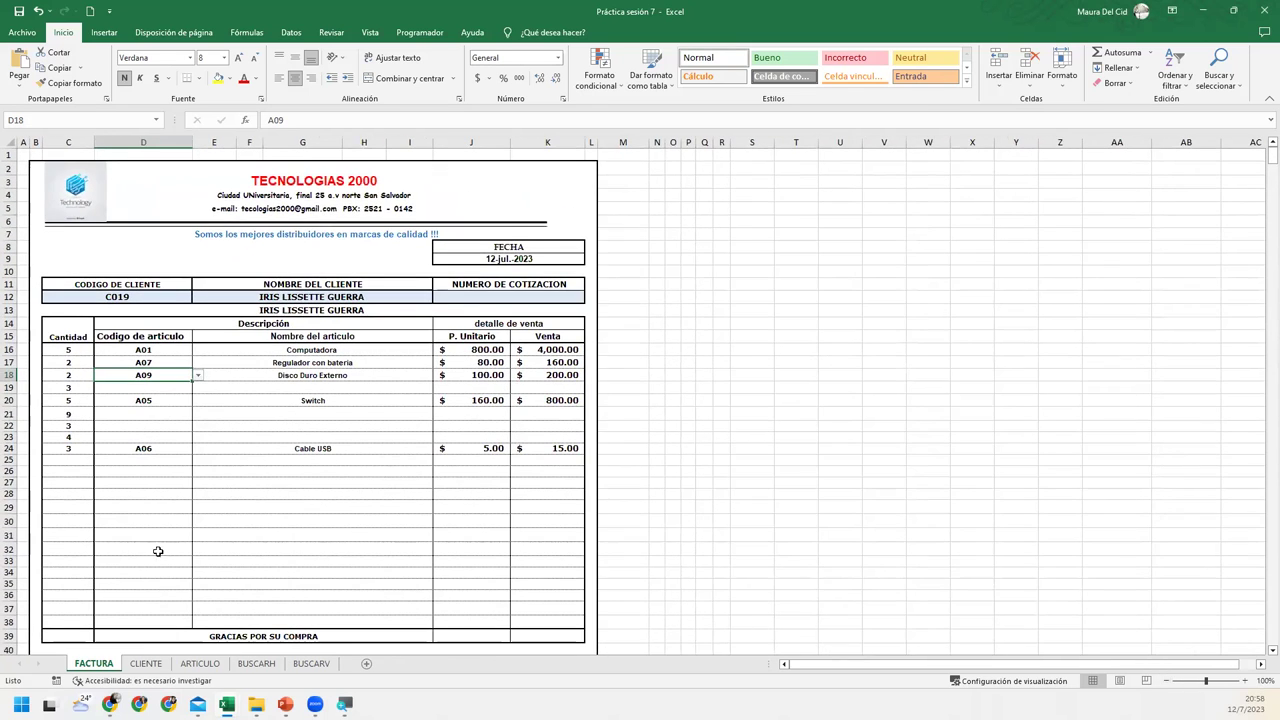
pyautogui.click(165, 385)
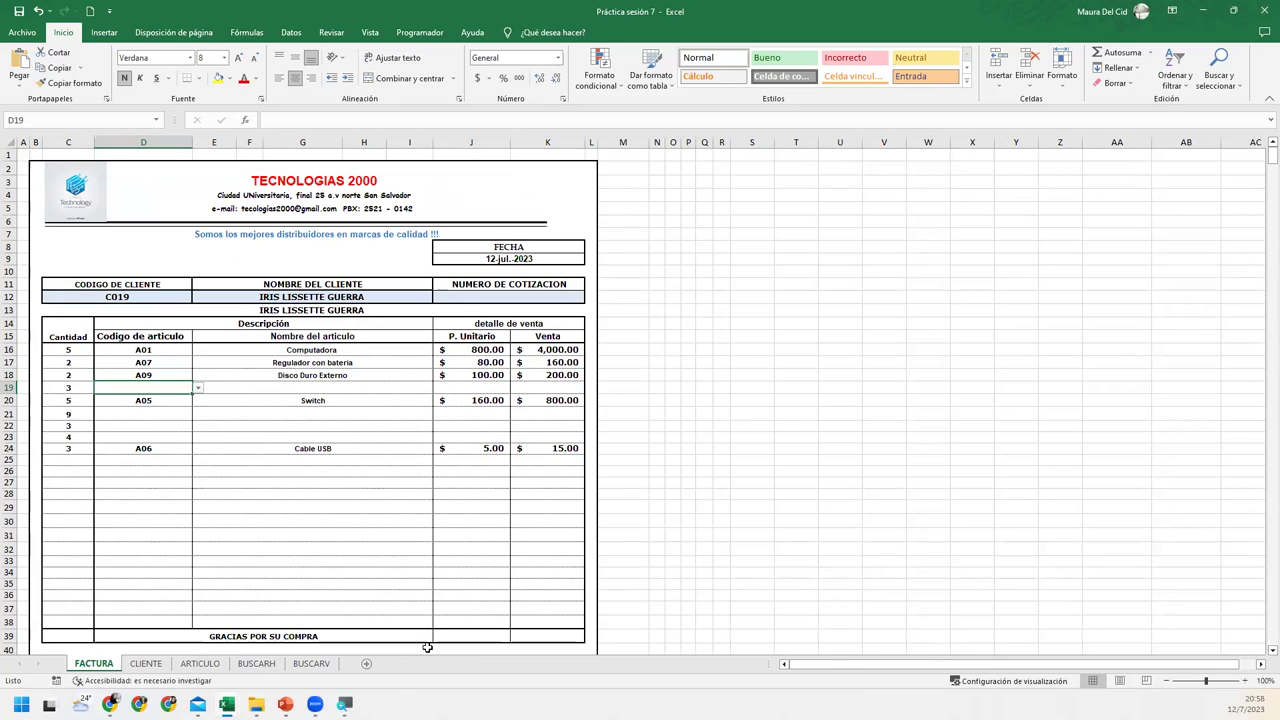
pyautogui.click(199, 388)
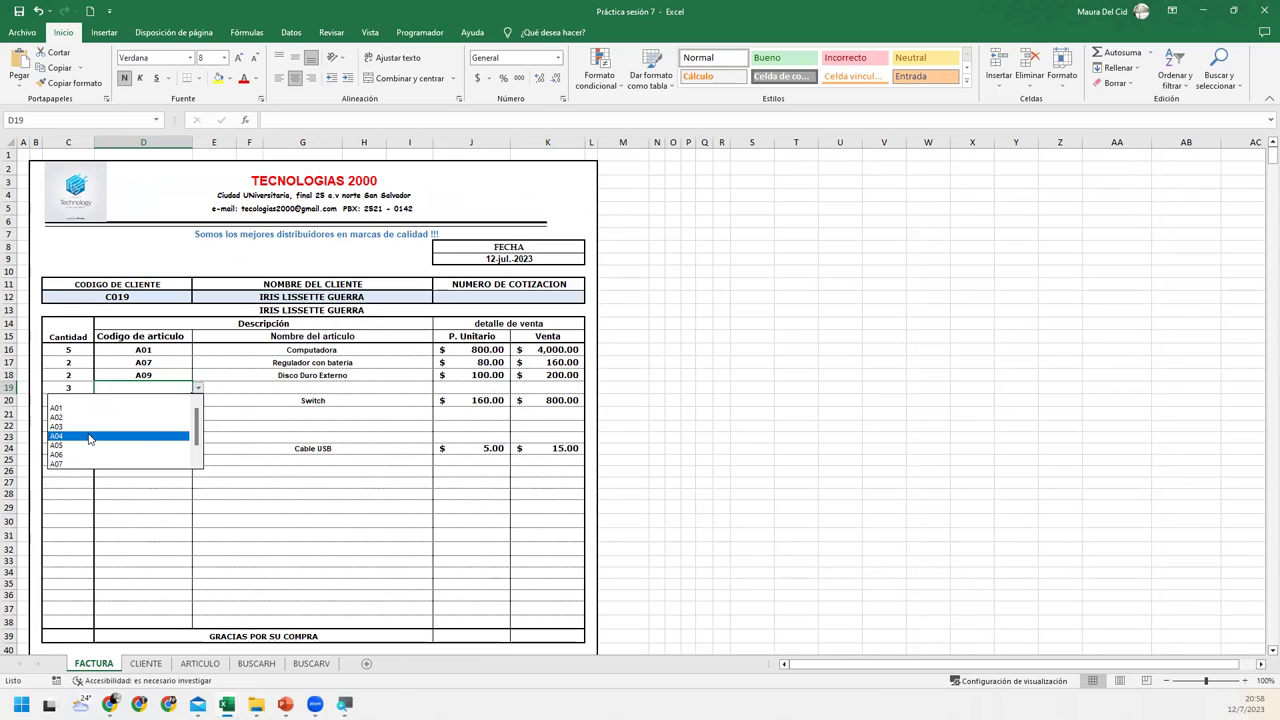
pyautogui.click(89, 438)
pyautogui.click(162, 413)
pyautogui.click(199, 414)
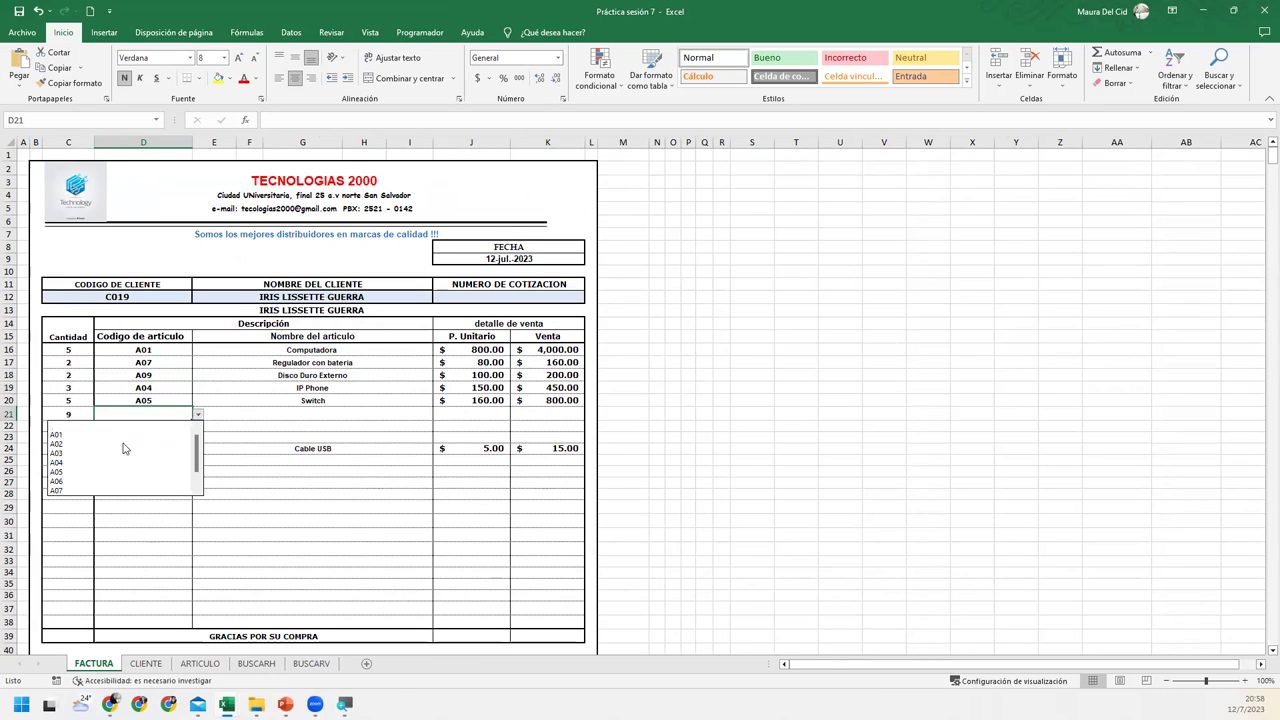
pyautogui.click(99, 453)
# Step: Choose A08 in D22 and A02 in D23, then check the E29 lookup formula
pyautogui.click(186, 426)
pyautogui.click(198, 428)
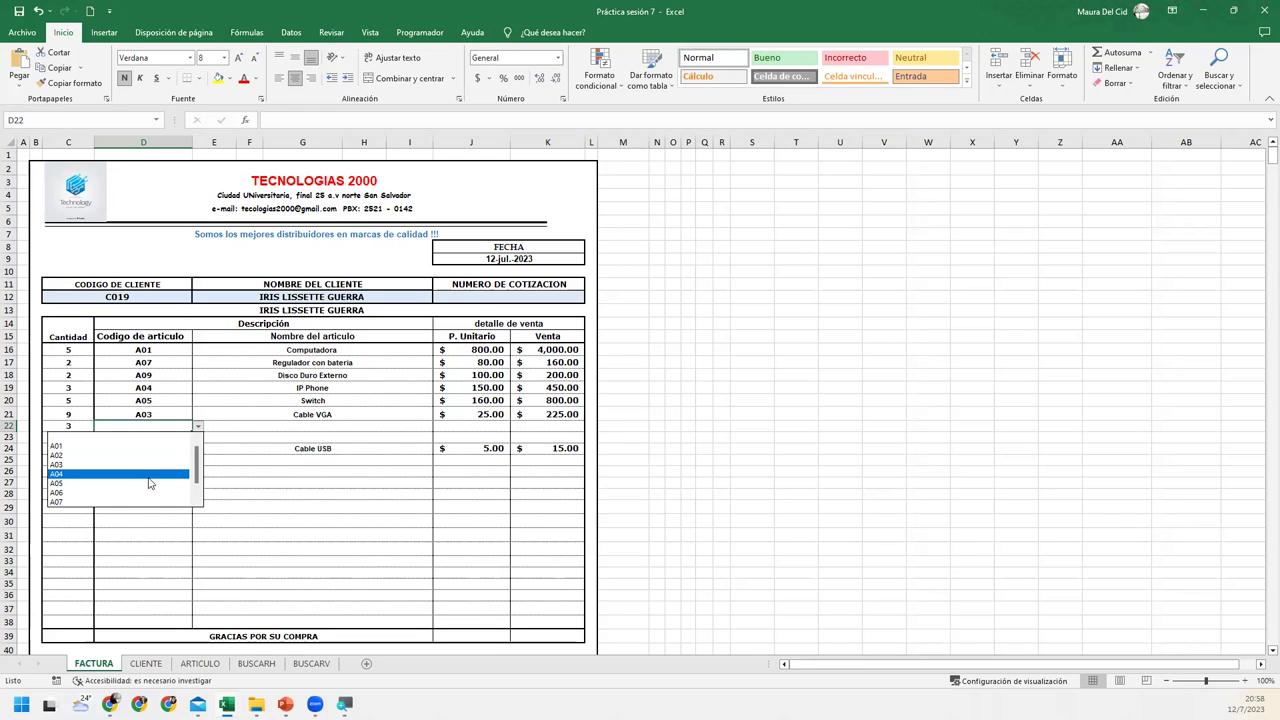
pyautogui.scroll(-1, 195, 482)
pyautogui.click(126, 500)
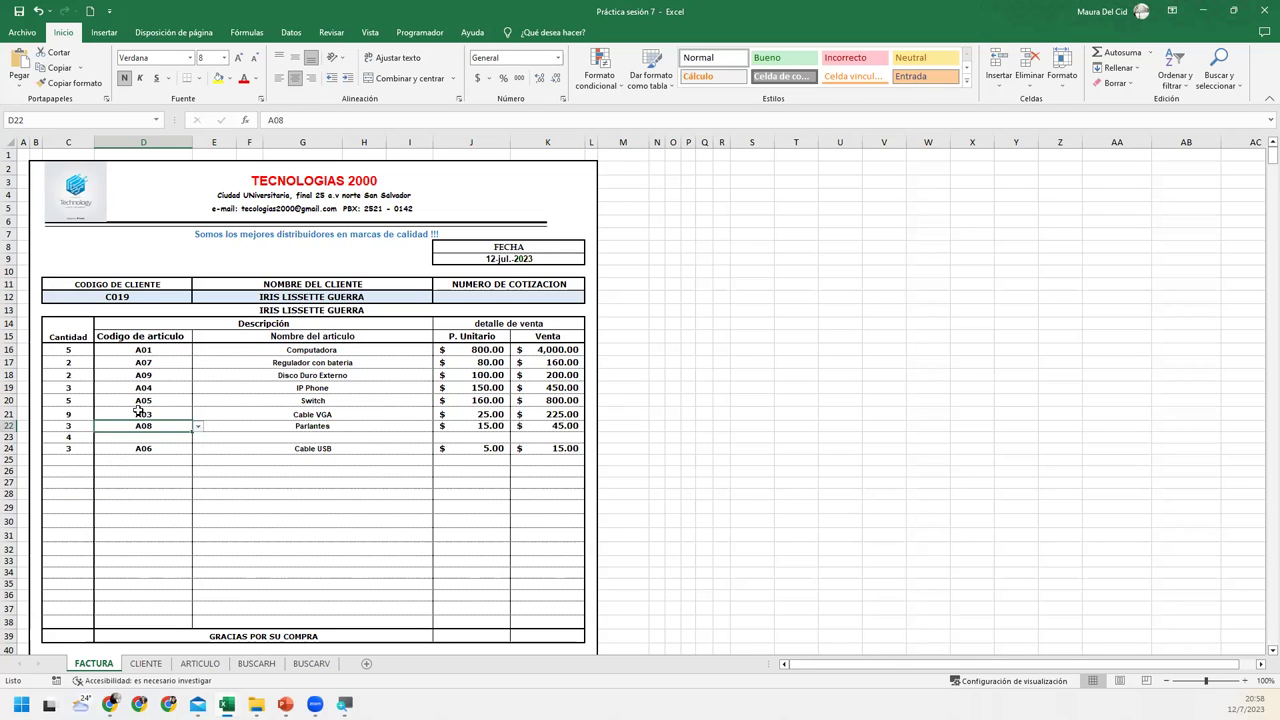
pyautogui.click(166, 437)
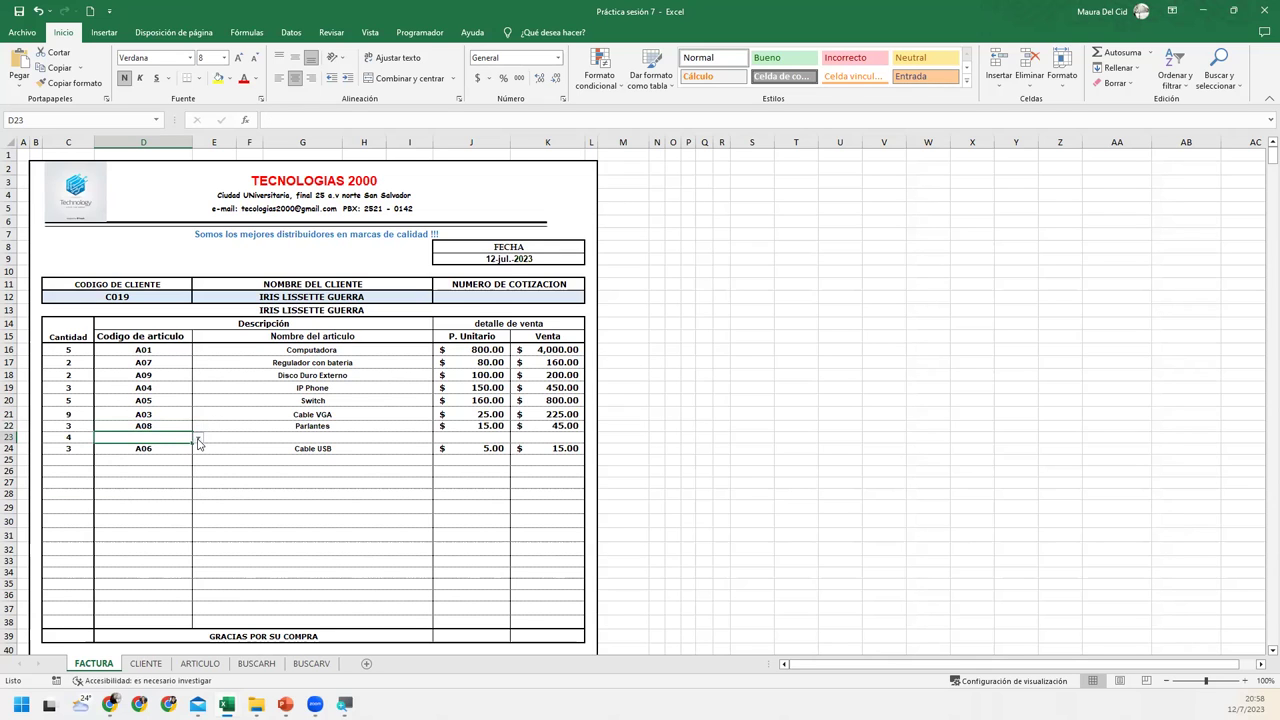
pyautogui.click(199, 438)
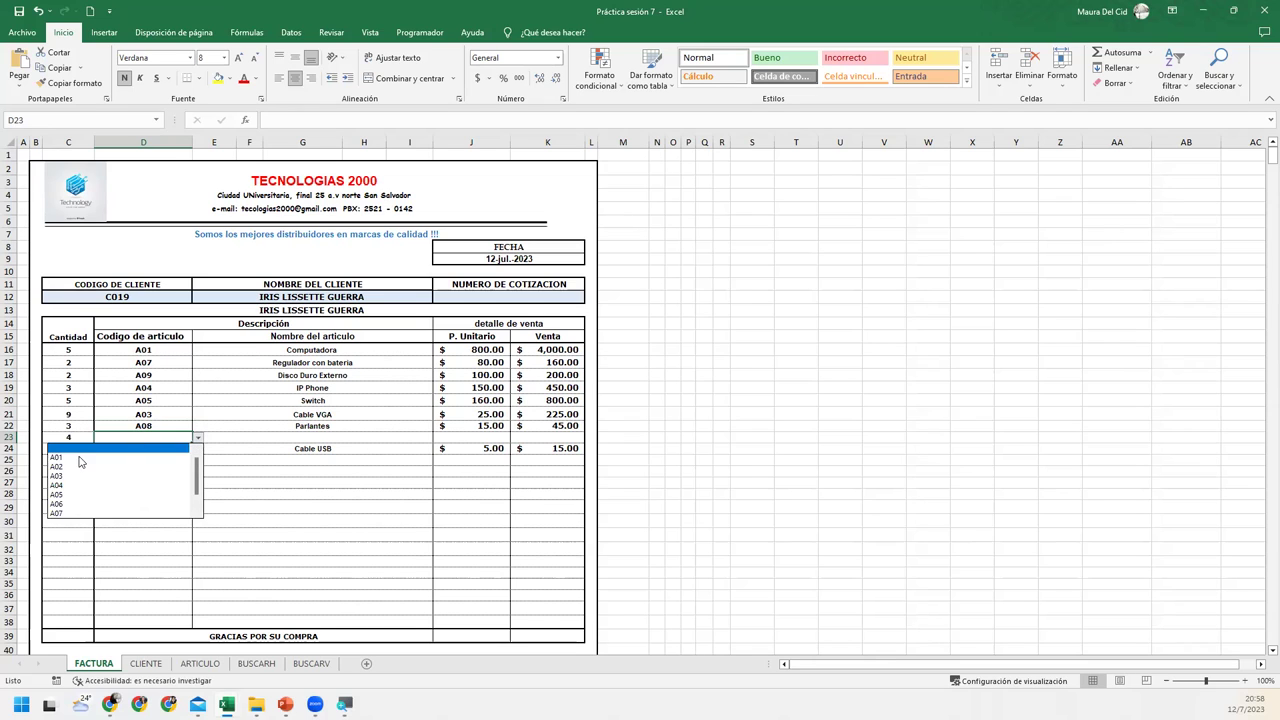
pyautogui.click(64, 468)
pyautogui.click(315, 510)
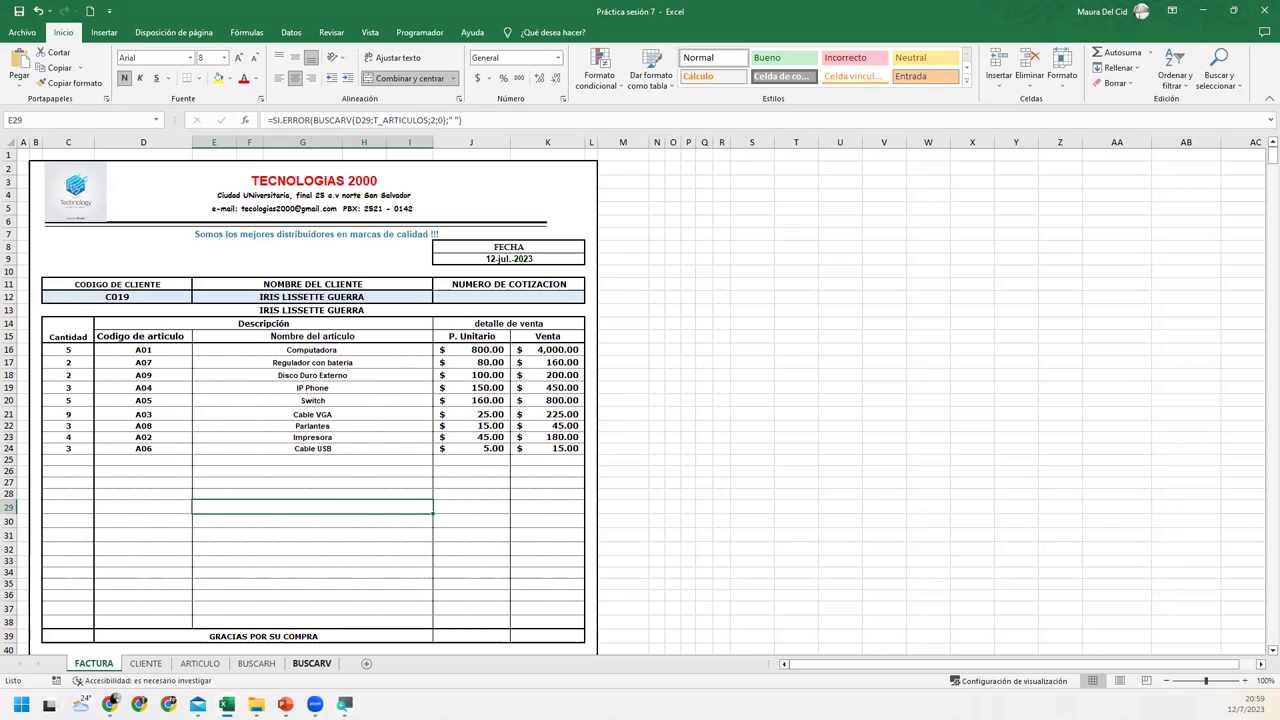
# Step: On the BUSCARH sheet, select the salesperson names B6:G6 and the months A7:A14
pyautogui.click(274, 665)
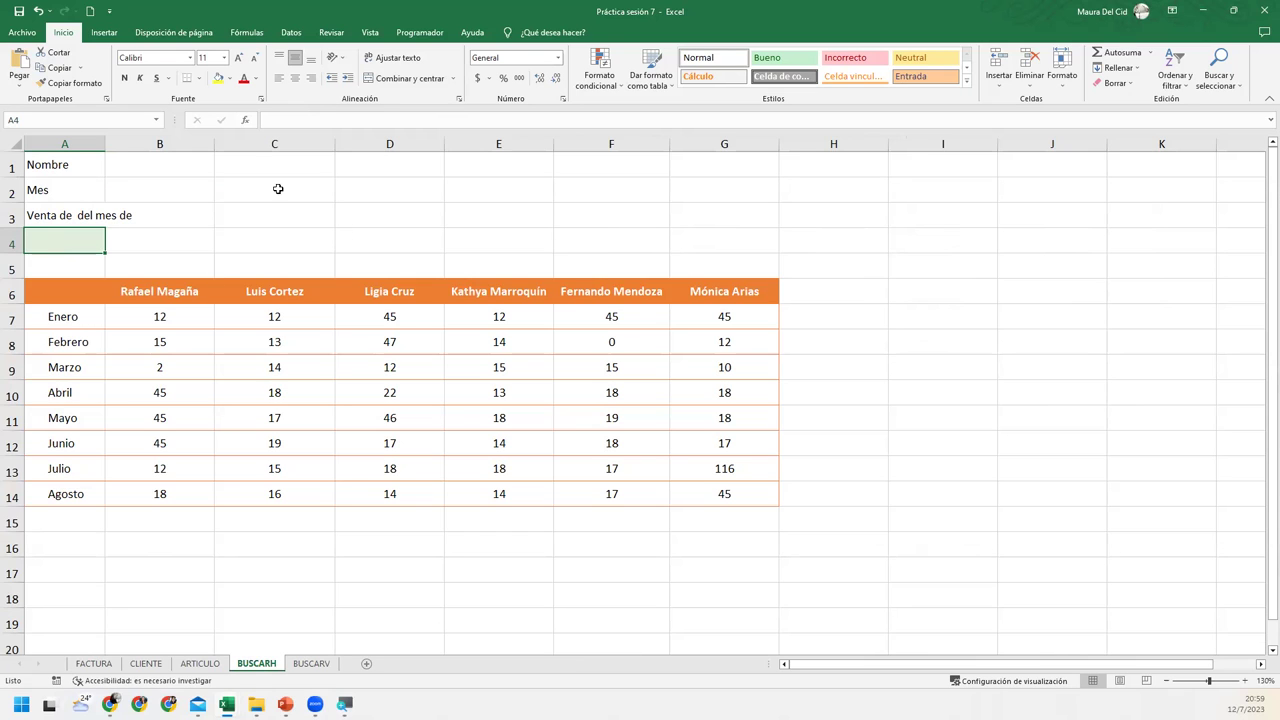
pyautogui.moveTo(160, 291); pyautogui.dragTo(763, 283)
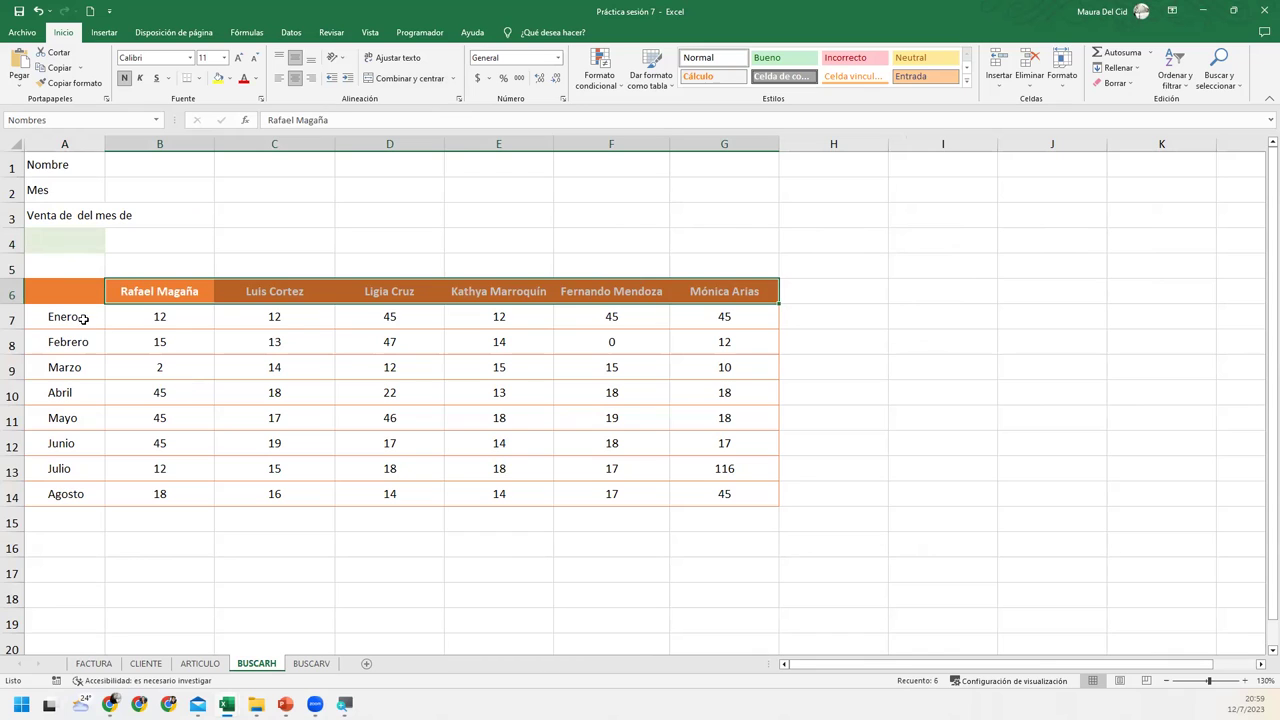
pyautogui.moveTo(84, 318); pyautogui.dragTo(79, 507)
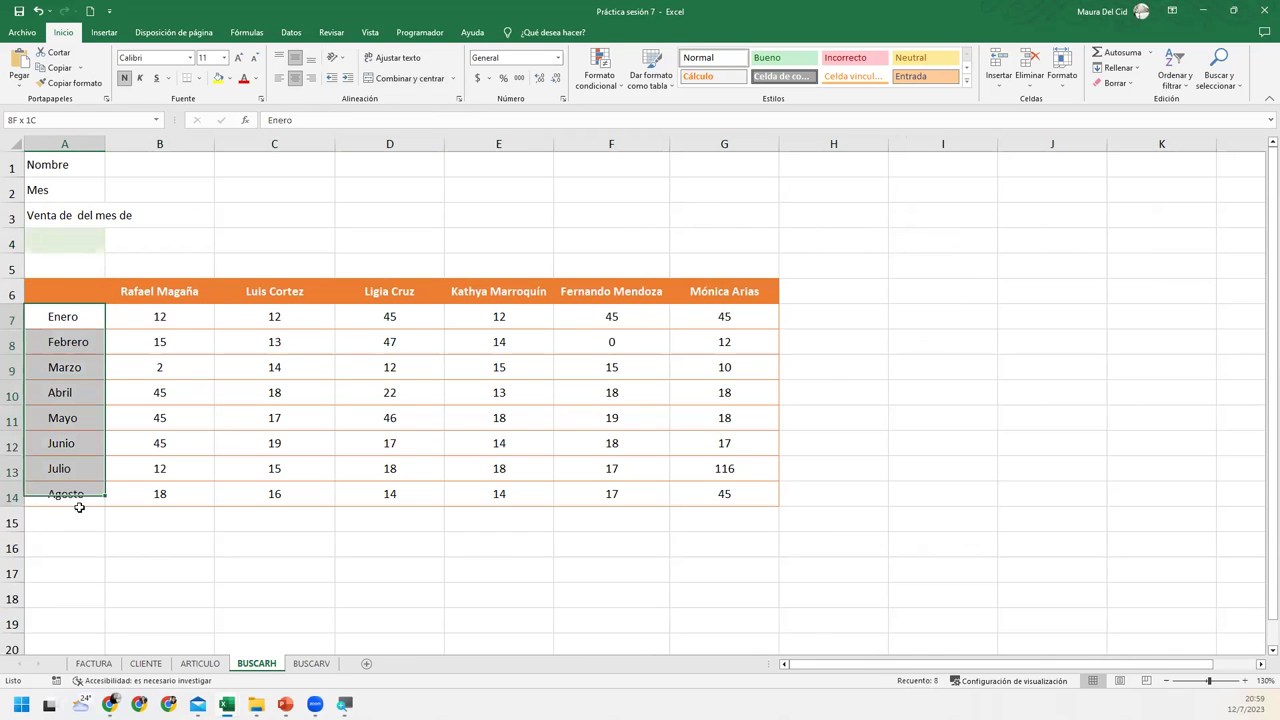
# Step: Give B1 a list validation sourced from =NOMBRES and pick a salesperson from it
pyautogui.click(137, 162)
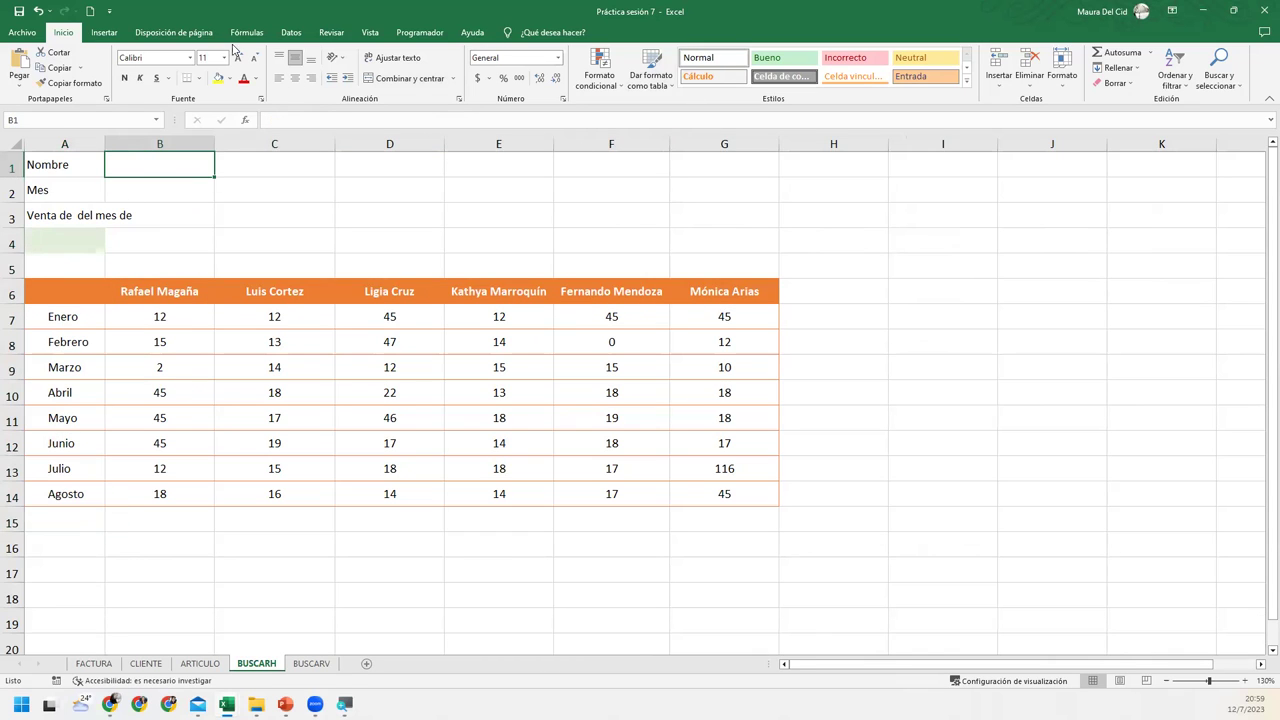
pyautogui.click(241, 36)
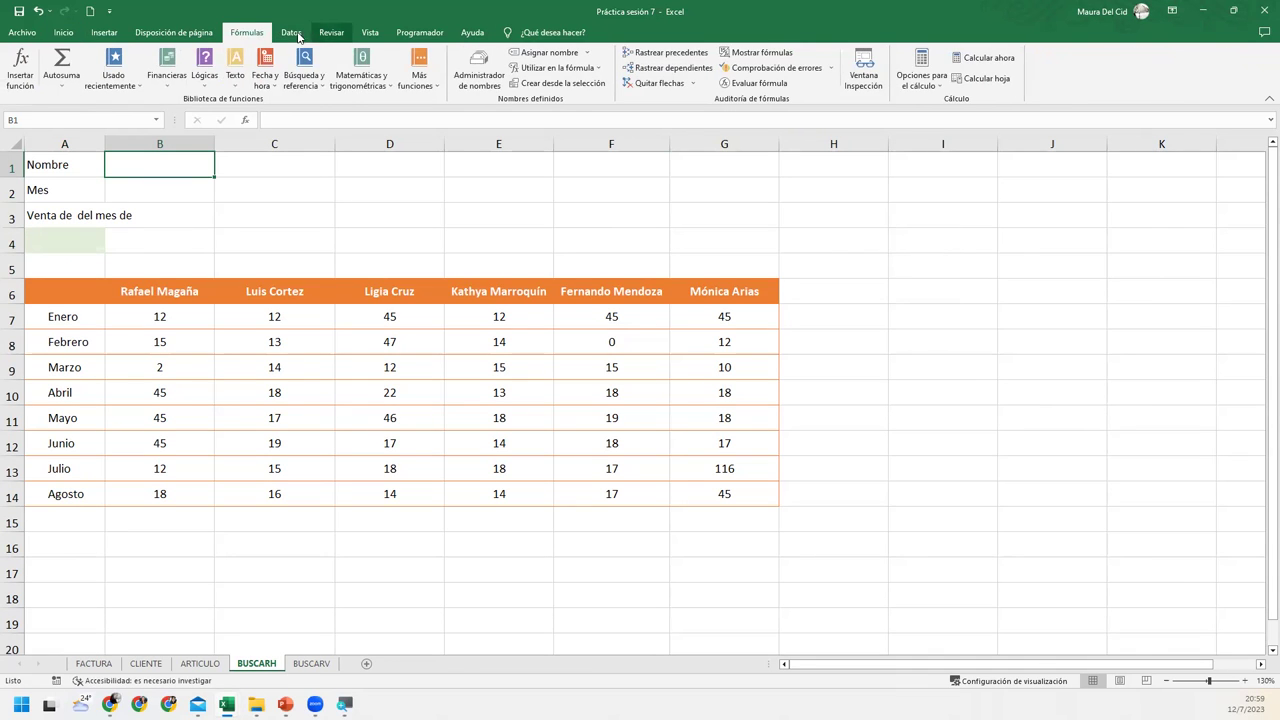
pyautogui.click(291, 32)
pyautogui.click(692, 62)
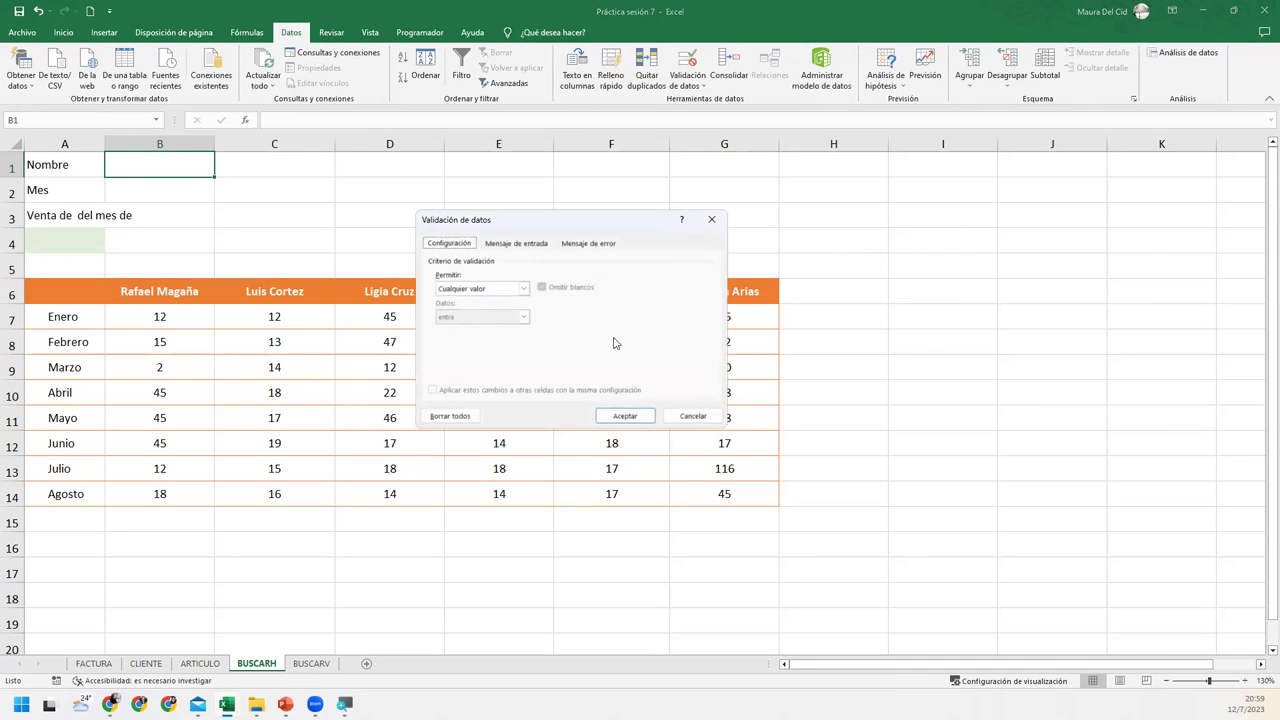
pyautogui.click(520, 288)
pyautogui.click(470, 328)
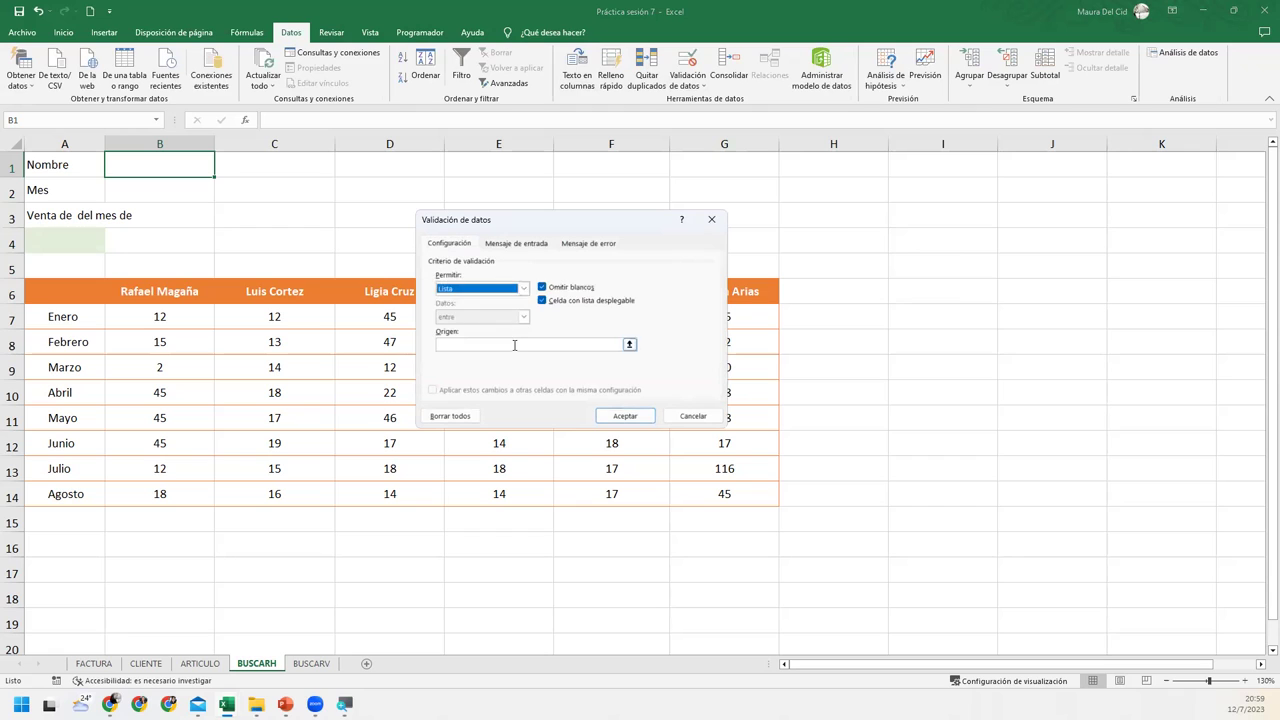
pyautogui.click(514, 344)
pyautogui.write('=NOMBRES')
pyautogui.press('Return')
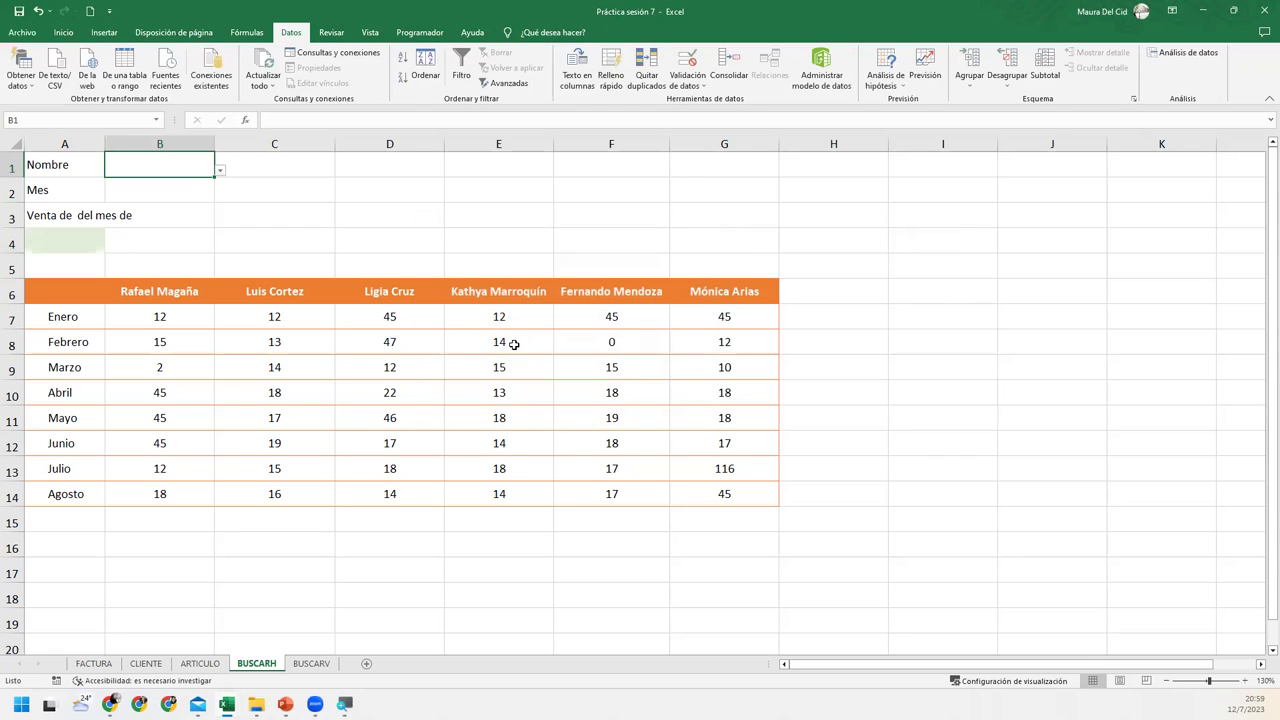
pyautogui.click(220, 171)
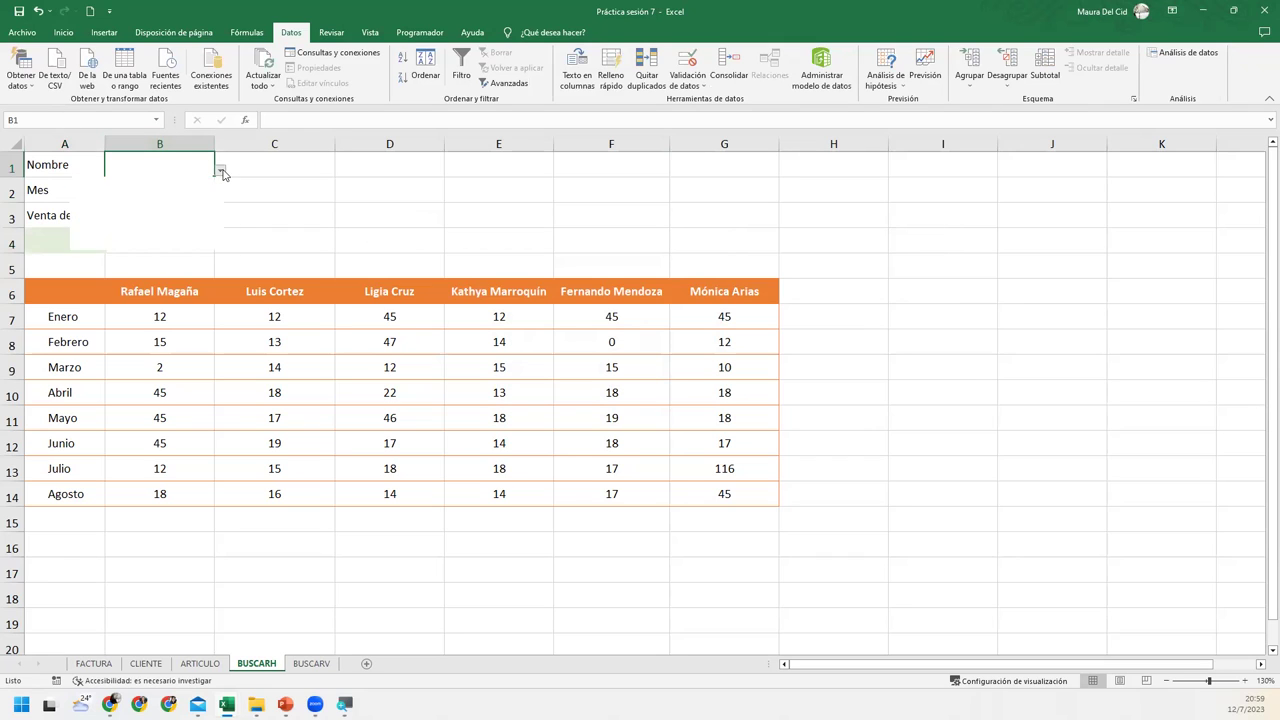
pyautogui.click(142, 208)
# Step: Give B2 a list validation sourced from =A7:A14 for the months
pyautogui.click(168, 192)
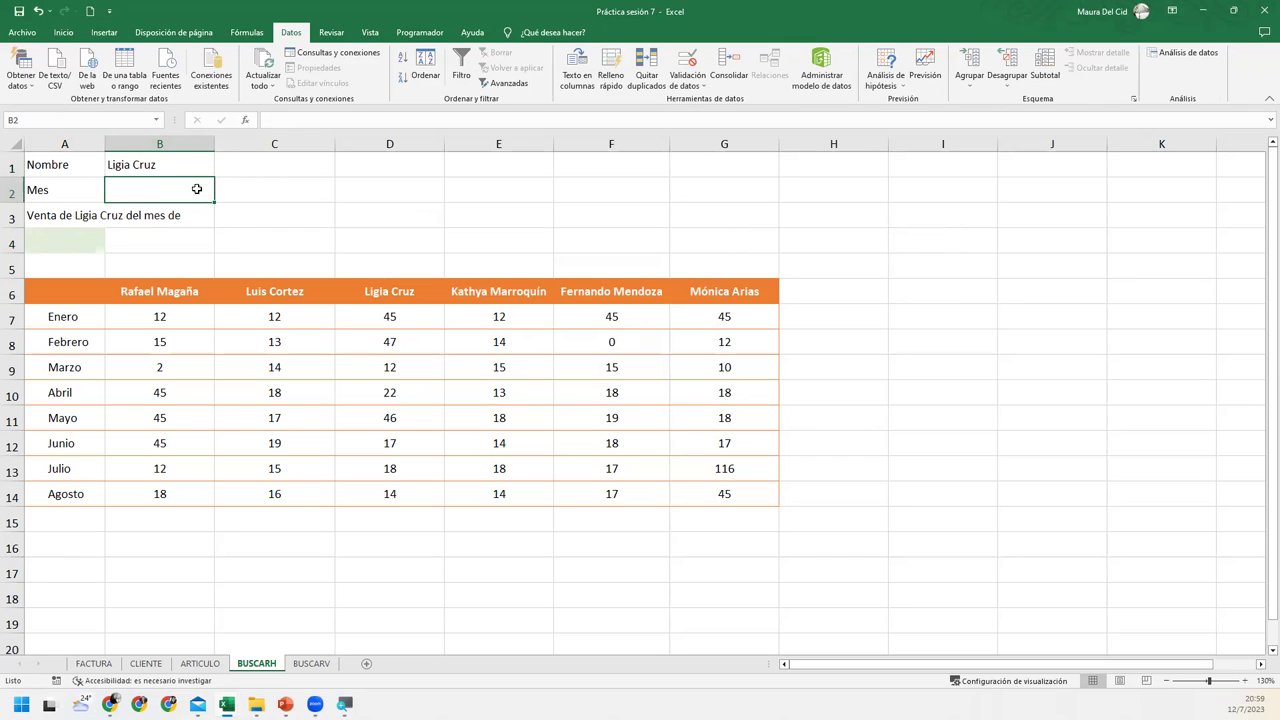
pyautogui.click(702, 66)
pyautogui.click(507, 291)
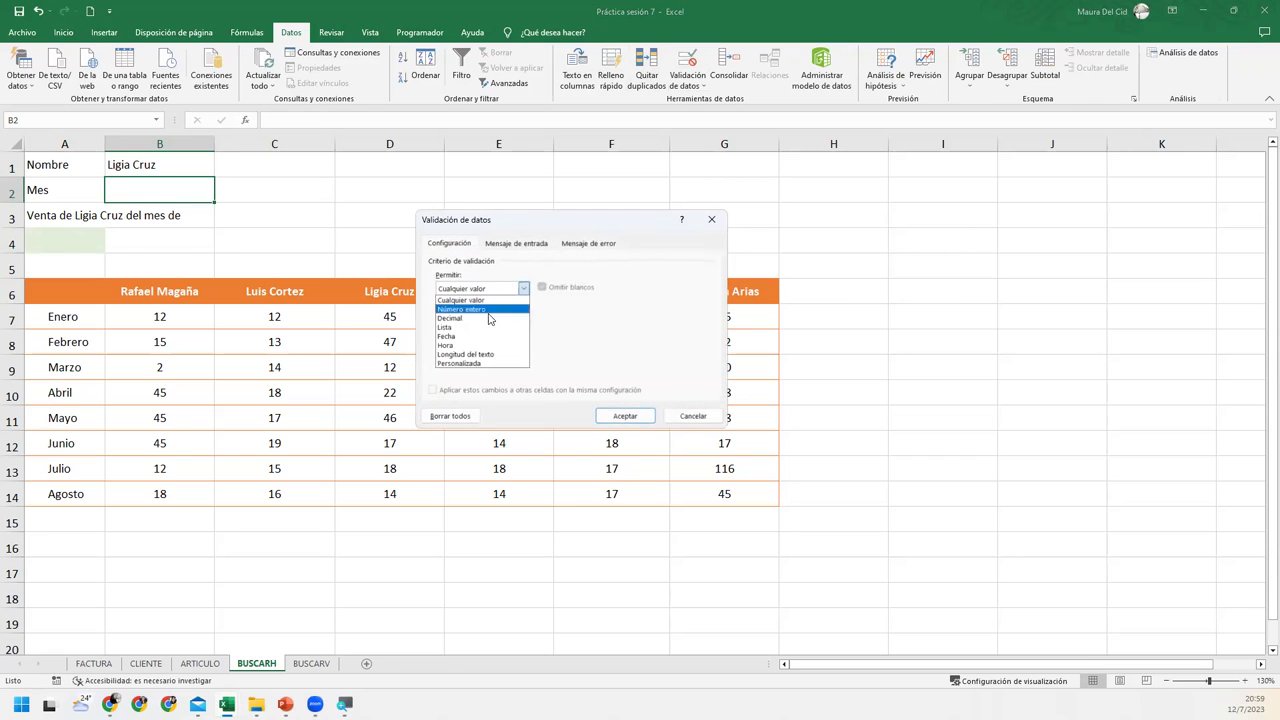
pyautogui.click(489, 330)
pyautogui.click(497, 344)
pyautogui.write('=A7:A14')
pyautogui.press('Return')
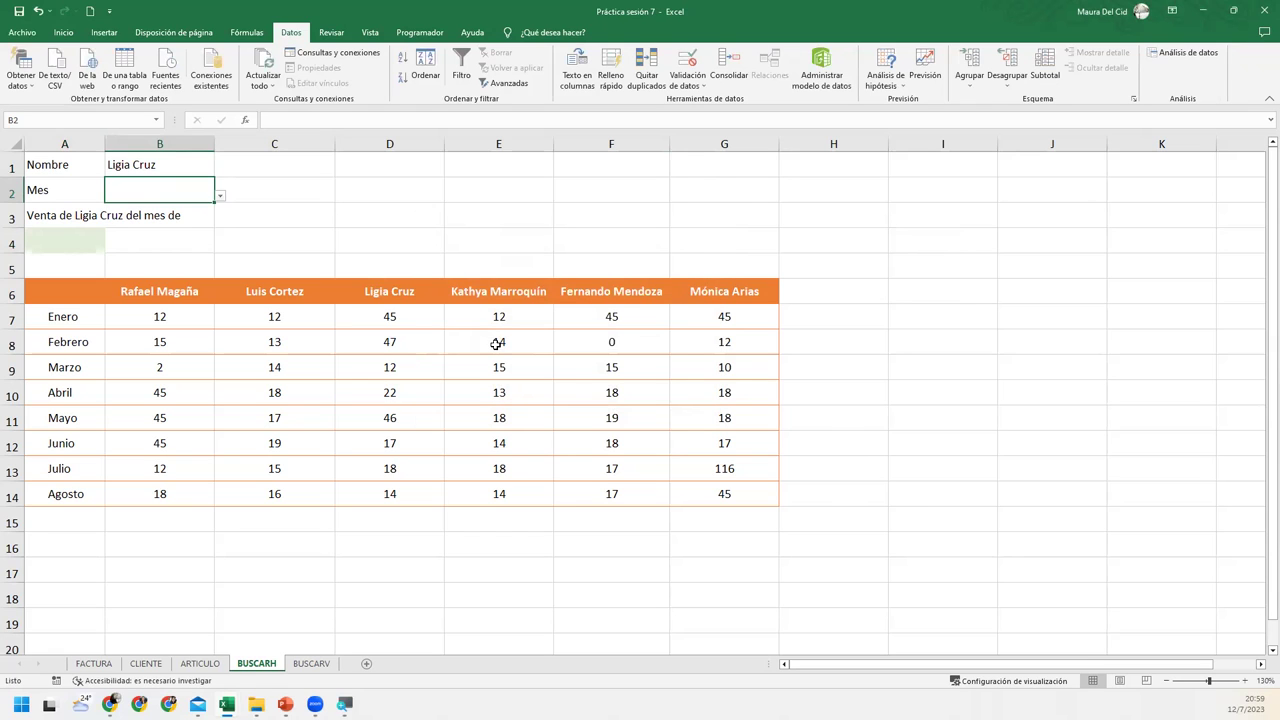
# Step: Pick Marzo, then another salesperson and Abril, and check the A3 sentence formula
pyautogui.click(221, 196)
pyautogui.click(134, 232)
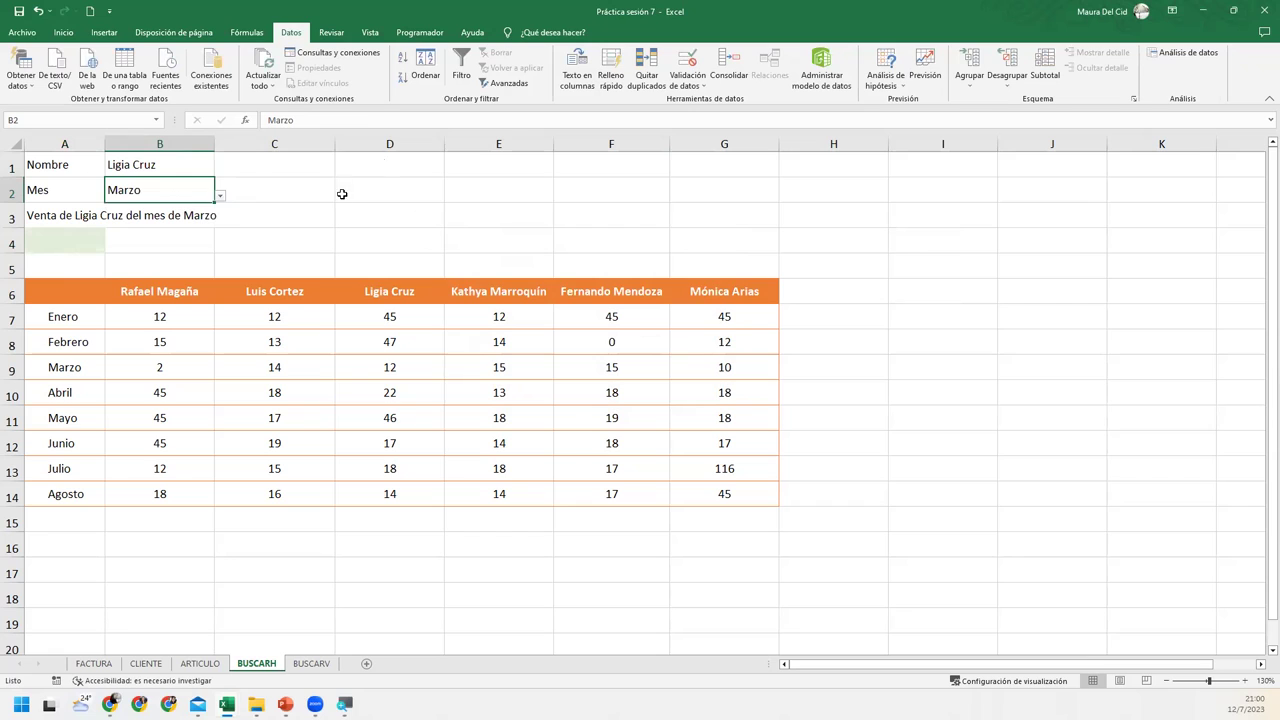
pyautogui.click(164, 165)
pyautogui.click(221, 176)
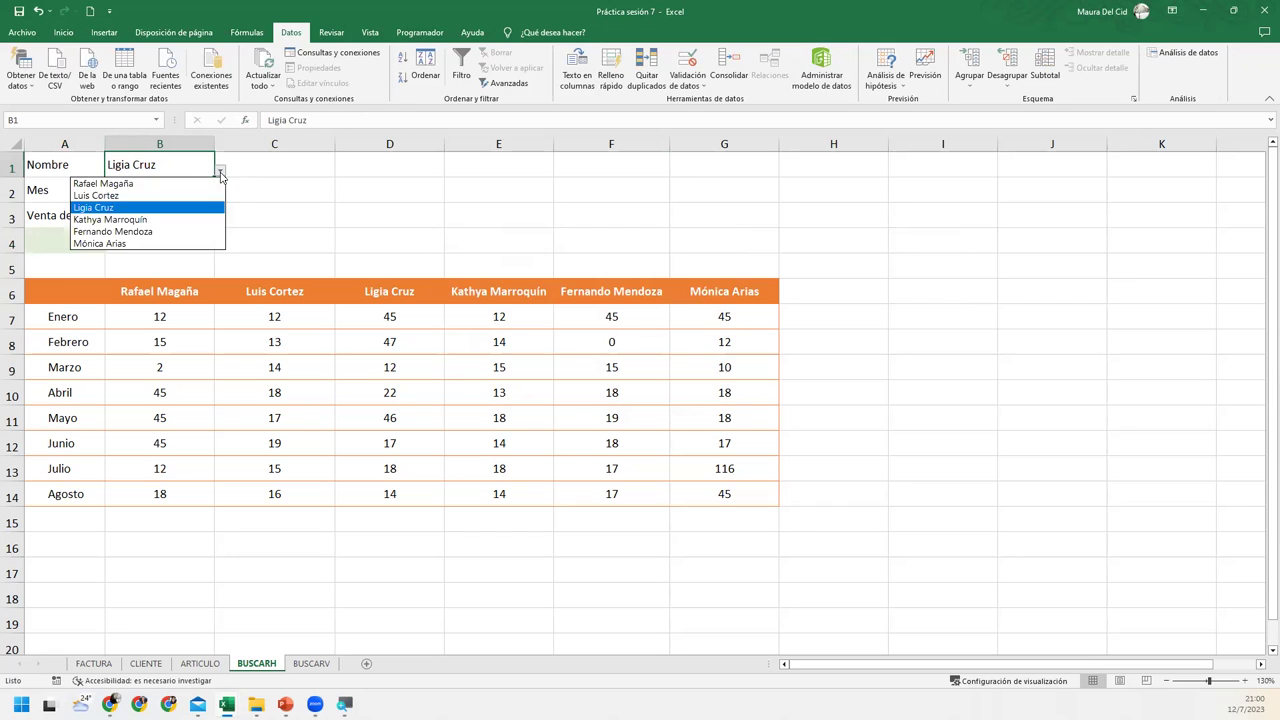
pyautogui.click(146, 243)
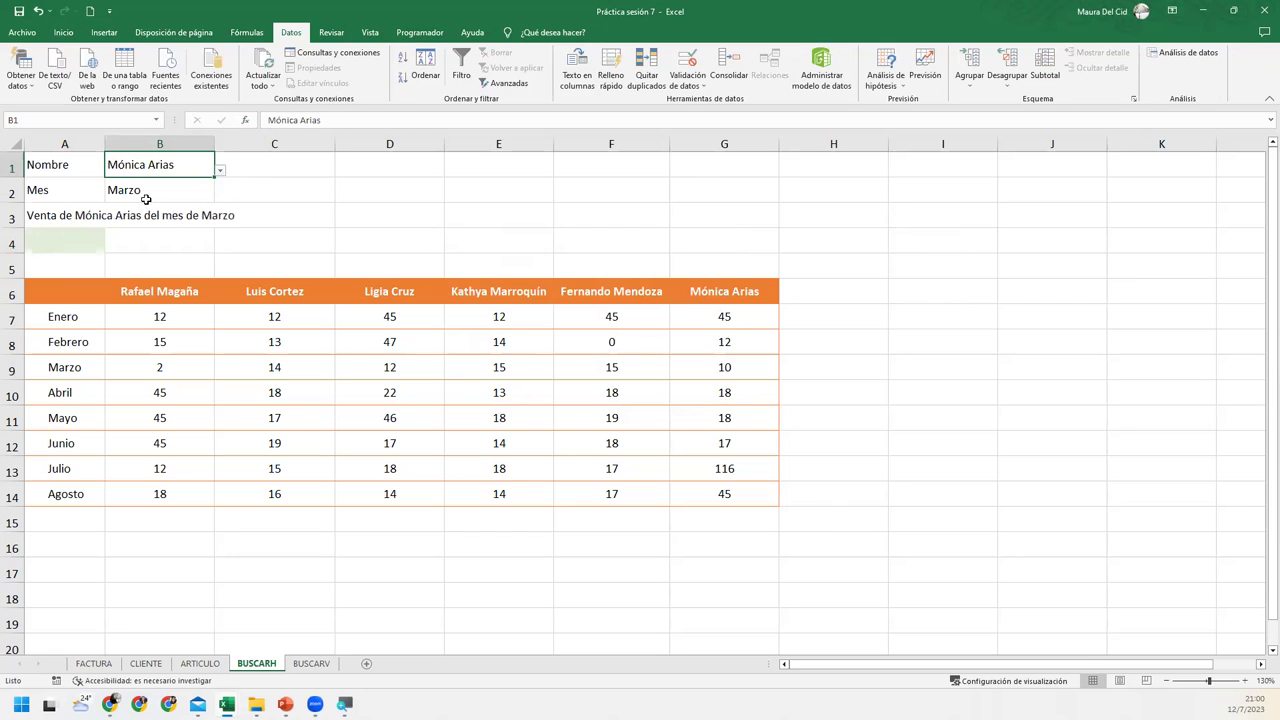
pyautogui.click(146, 199)
pyautogui.click(220, 196)
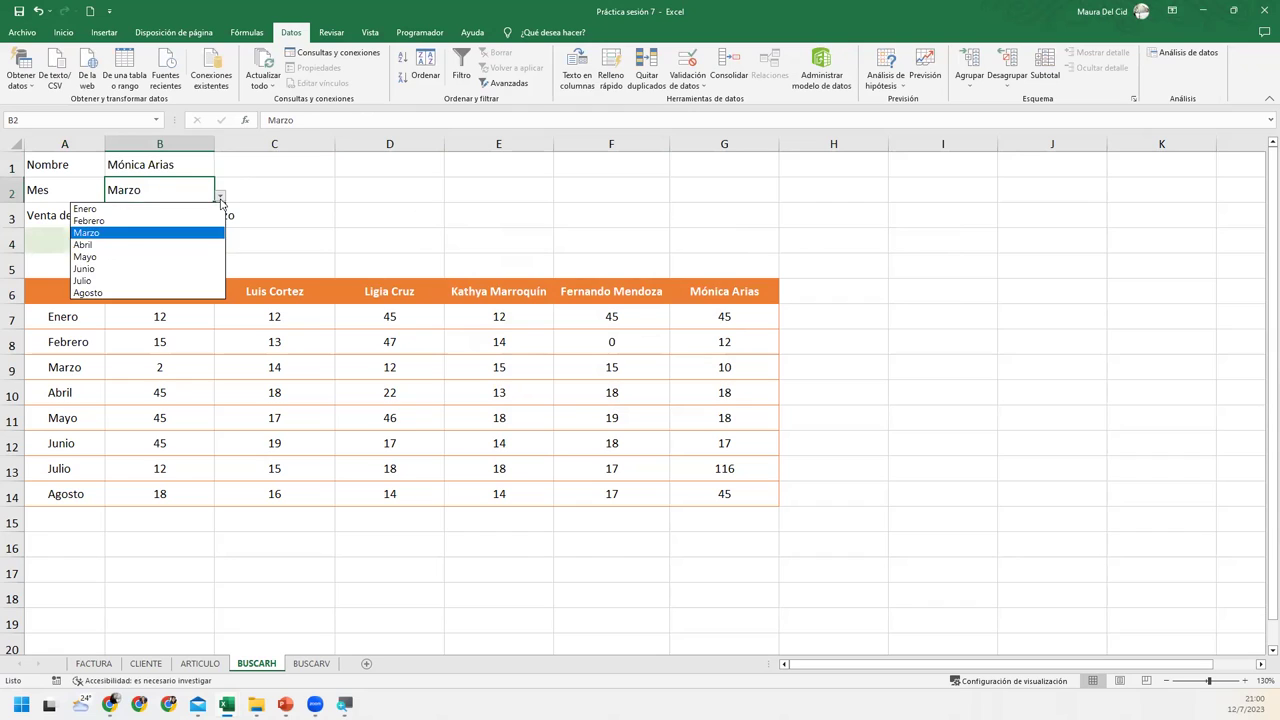
pyautogui.click(114, 244)
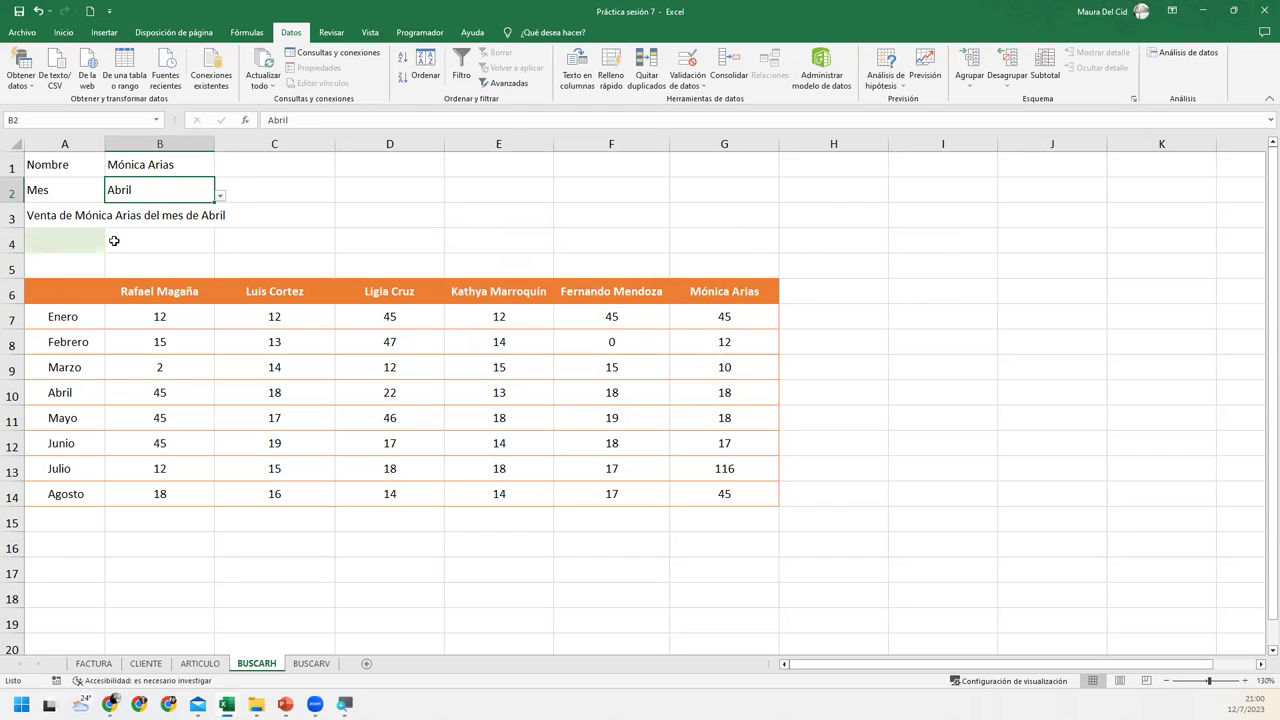
pyautogui.click(90, 215)
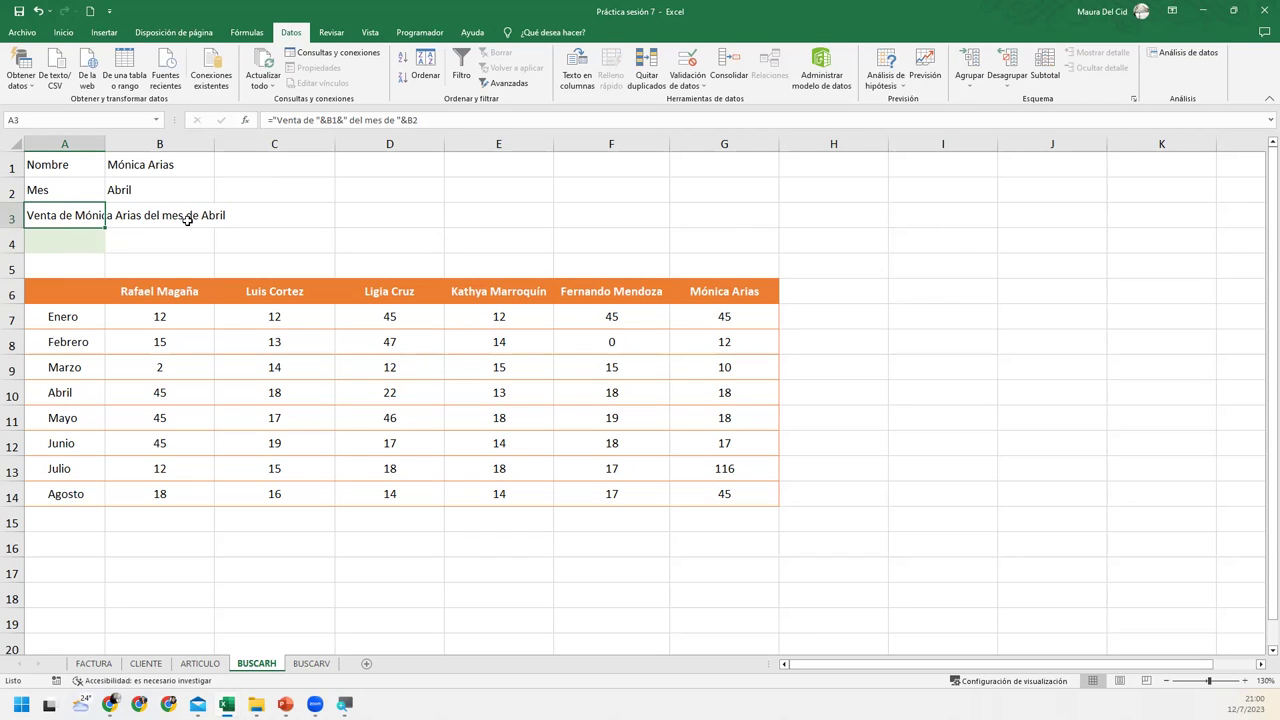
# Step: Choose a different salesperson in B1 and Julio in B2
pyautogui.click(166, 167)
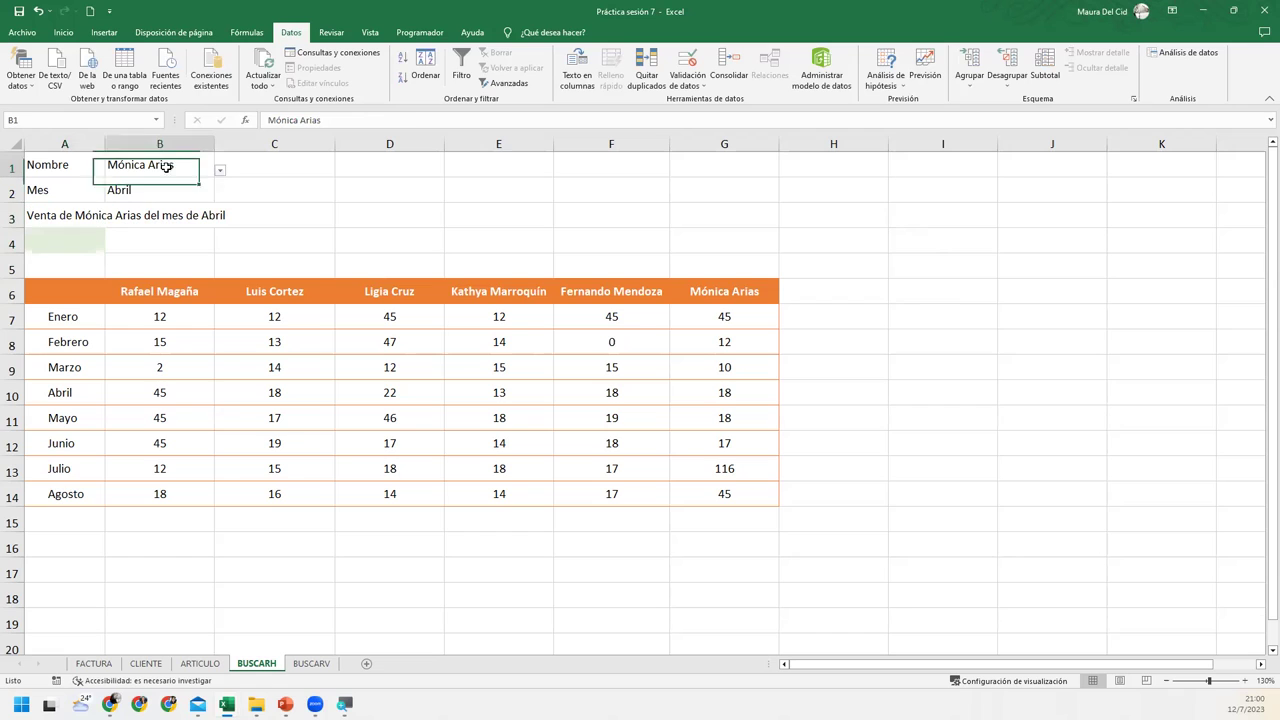
pyautogui.click(220, 171)
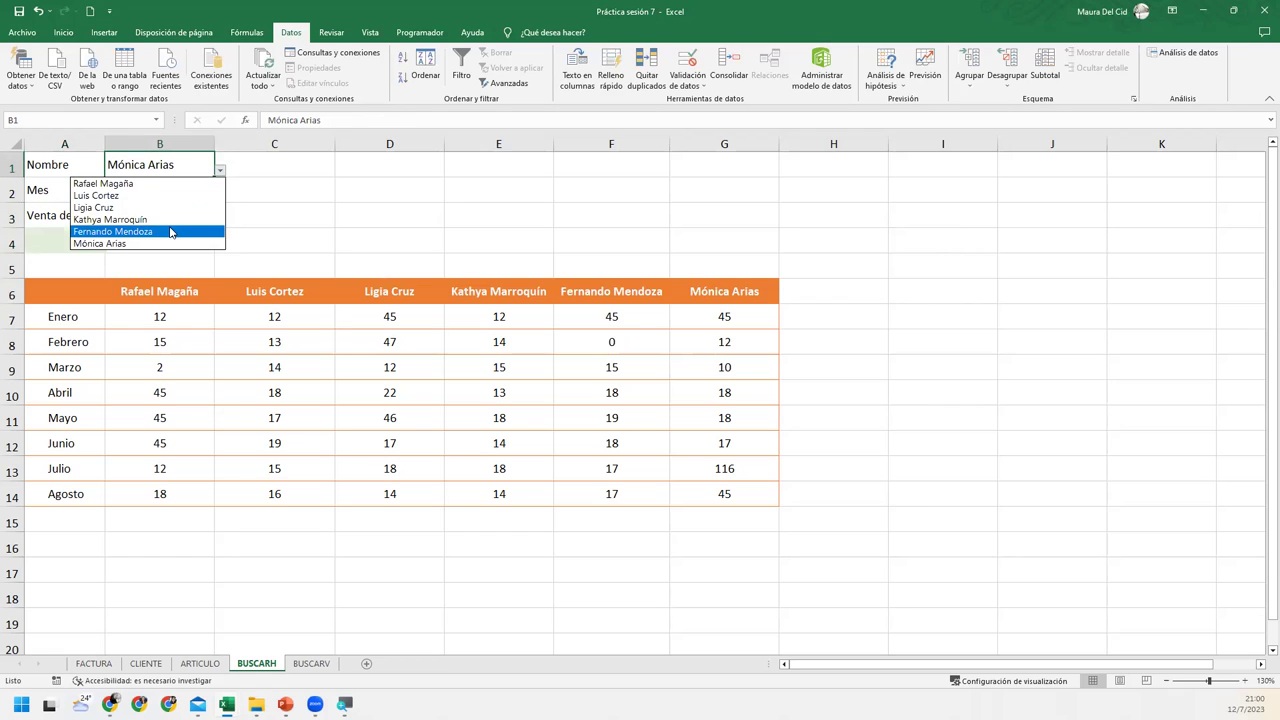
pyautogui.click(170, 232)
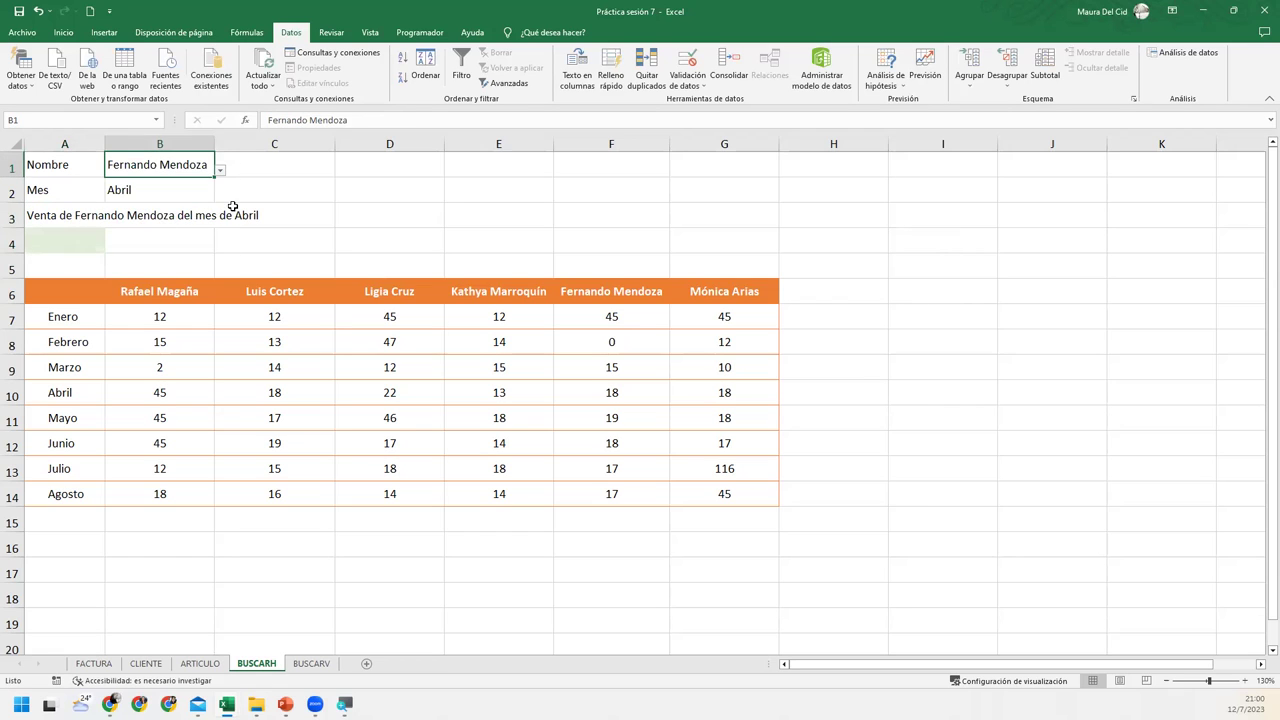
pyautogui.click(172, 190)
pyautogui.click(220, 196)
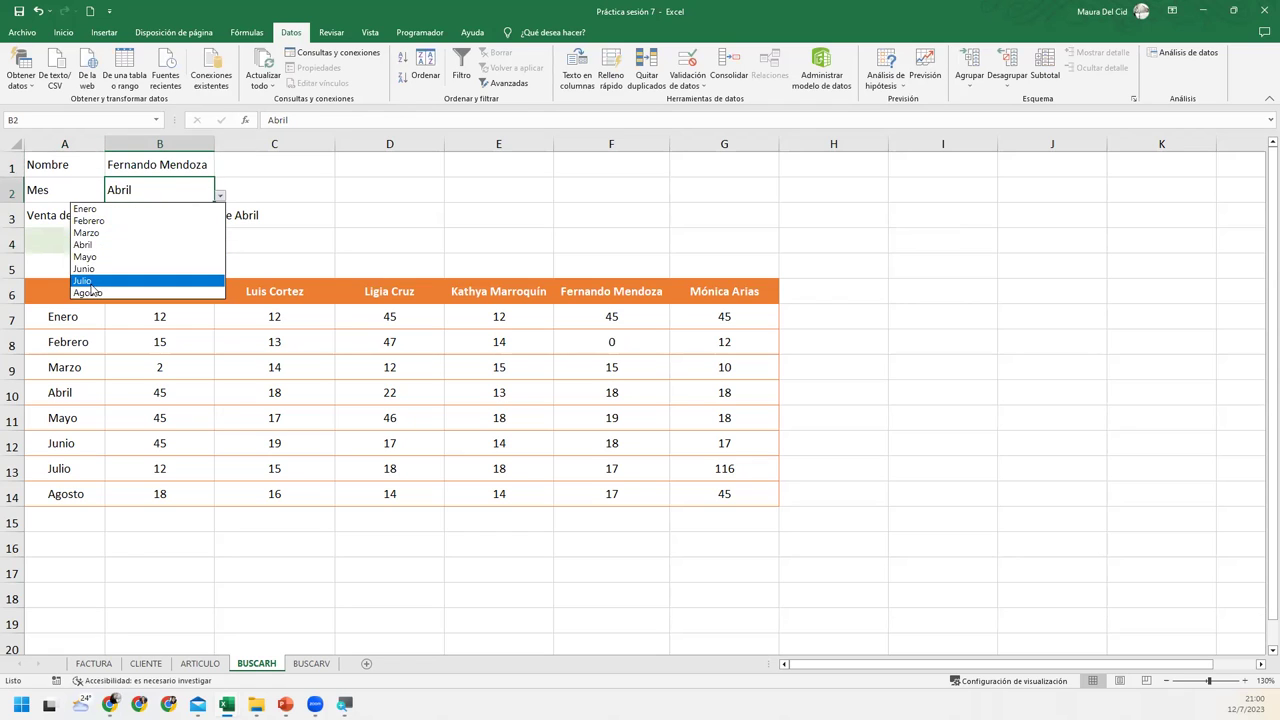
pyautogui.click(88, 281)
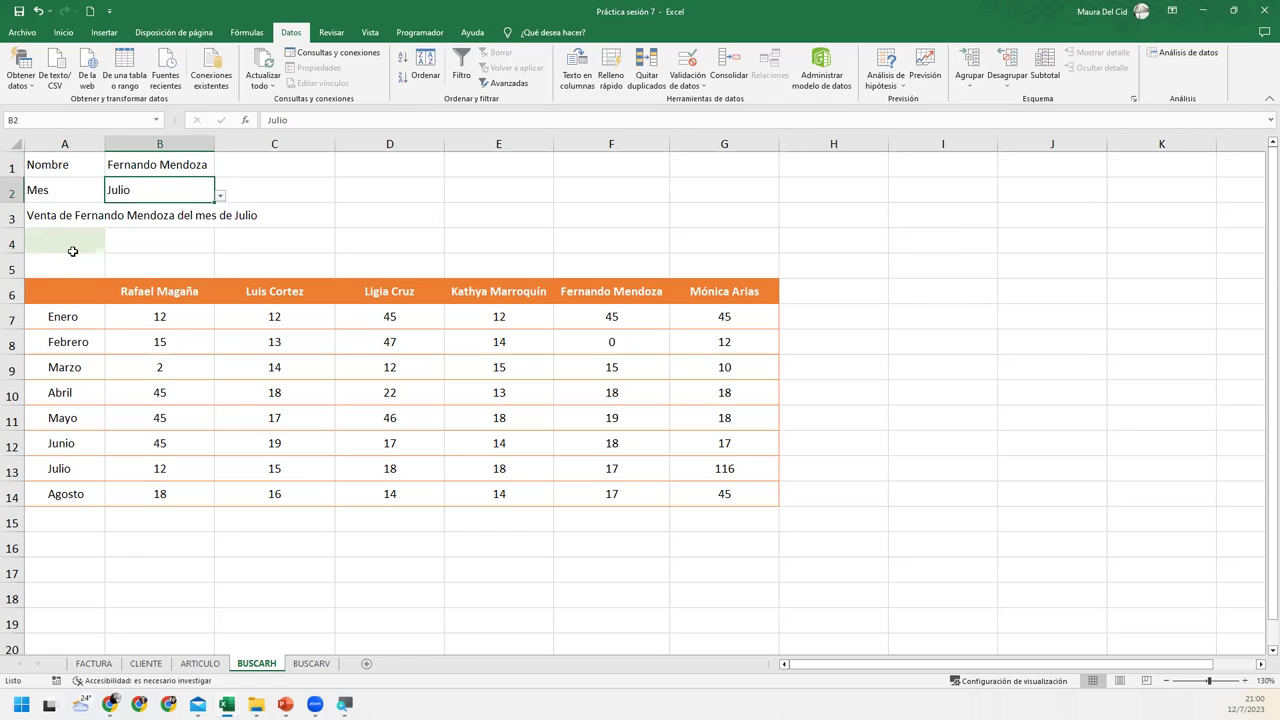
pyautogui.doubleClick(37, 216)
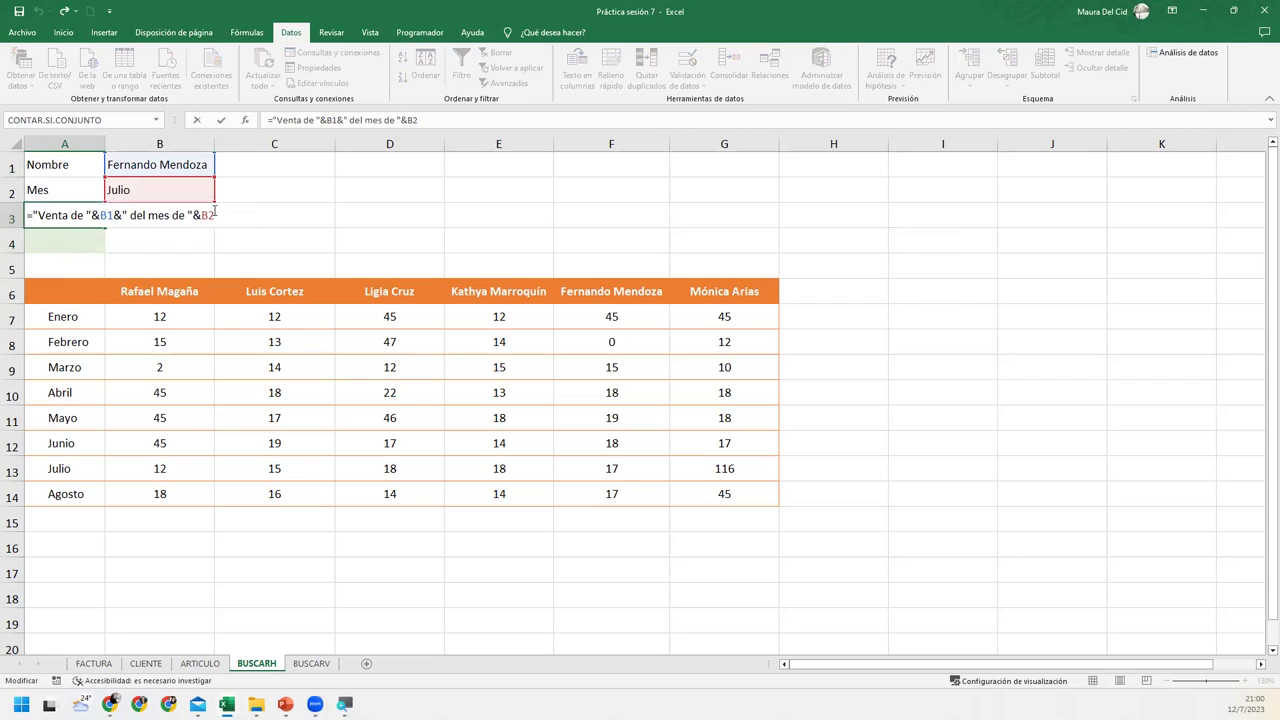
pyautogui.click(277, 218)
pyautogui.press('Return')
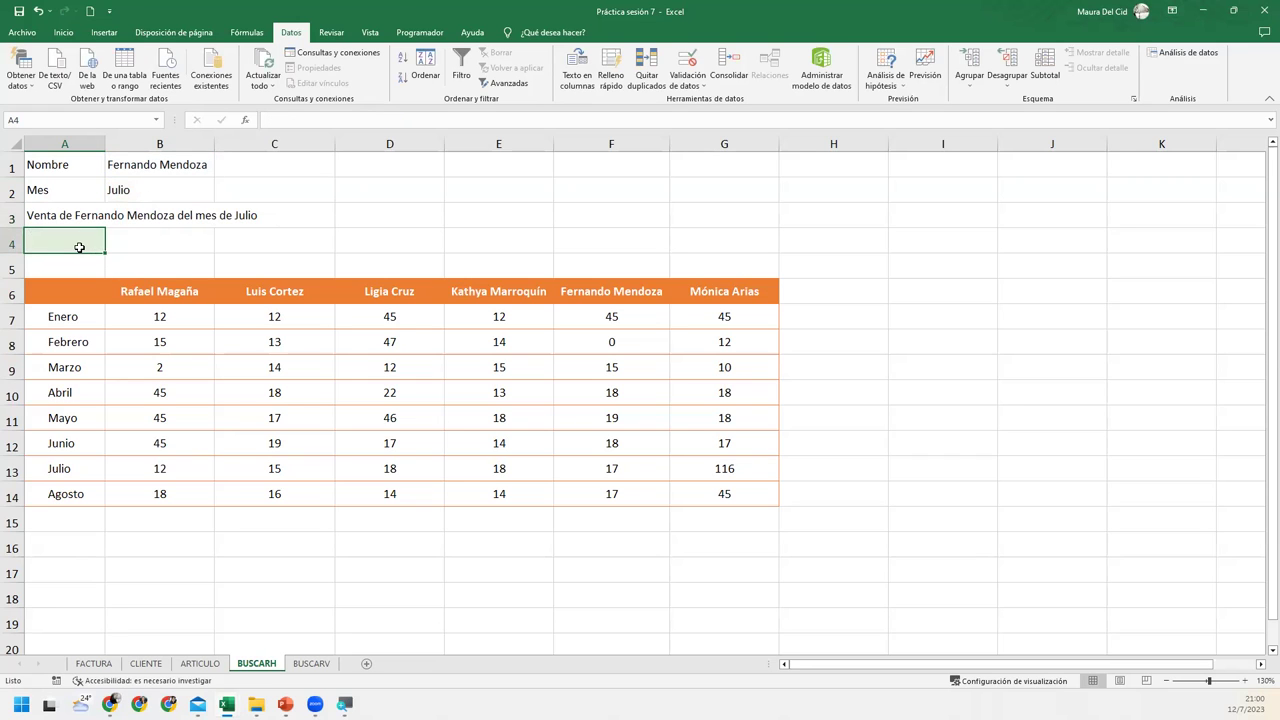
# Step: Select the sales table A6:G14 and name it T_ventas in the Name Box
pyautogui.click(91, 293)
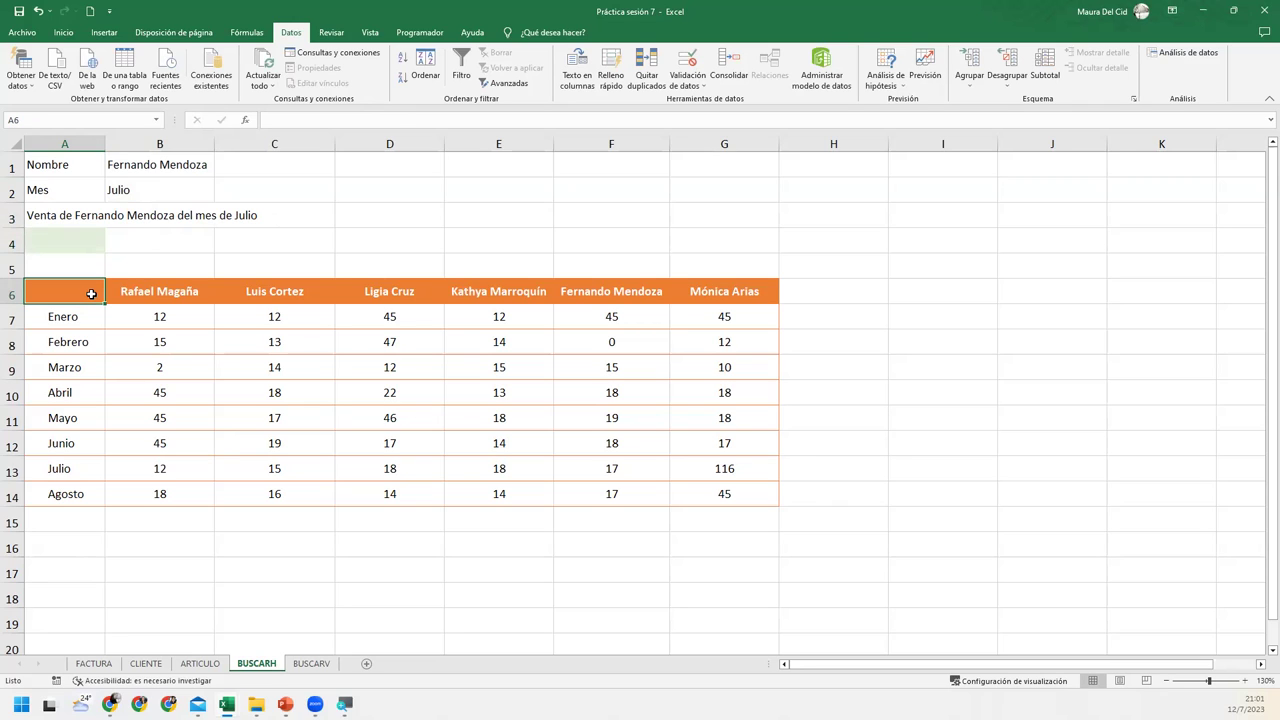
pyautogui.hotkey('shift', 'Down')
pyautogui.hotkey('ctrl', 'shift', 'Down')
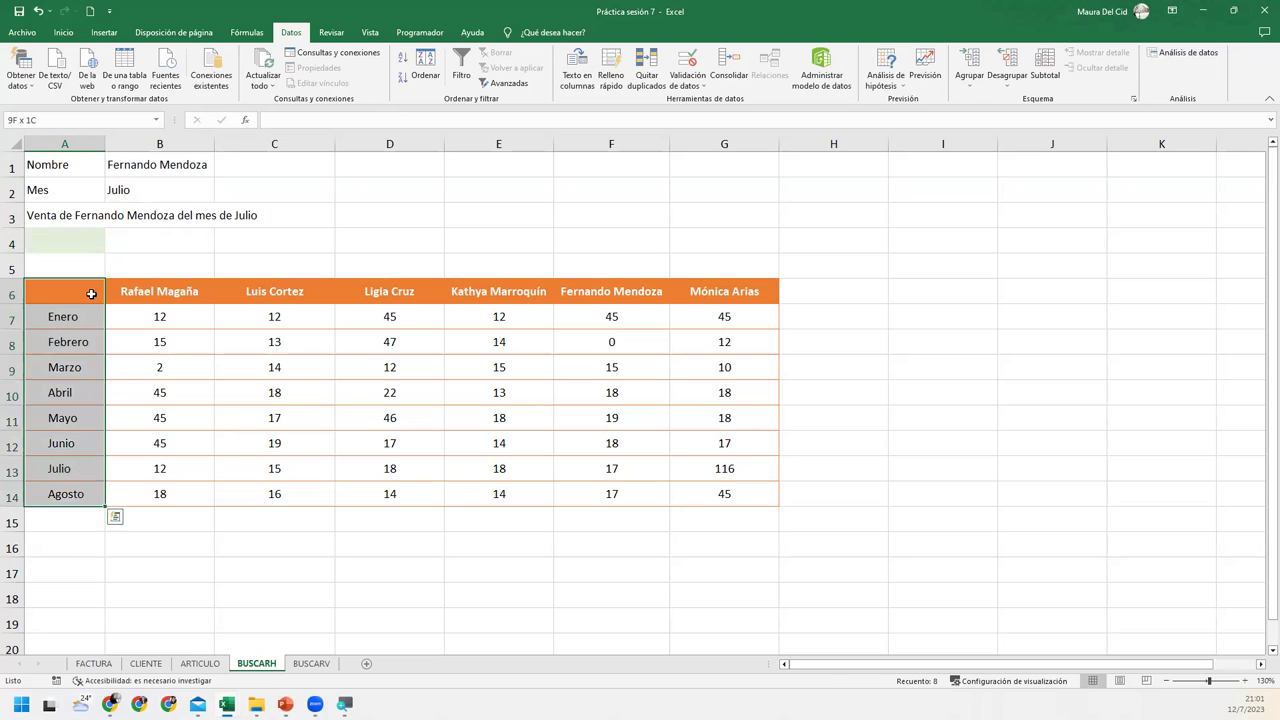
pyautogui.hotkey('shift', 'Right')
pyautogui.hotkey('ctrl', 'shift', 'Right')
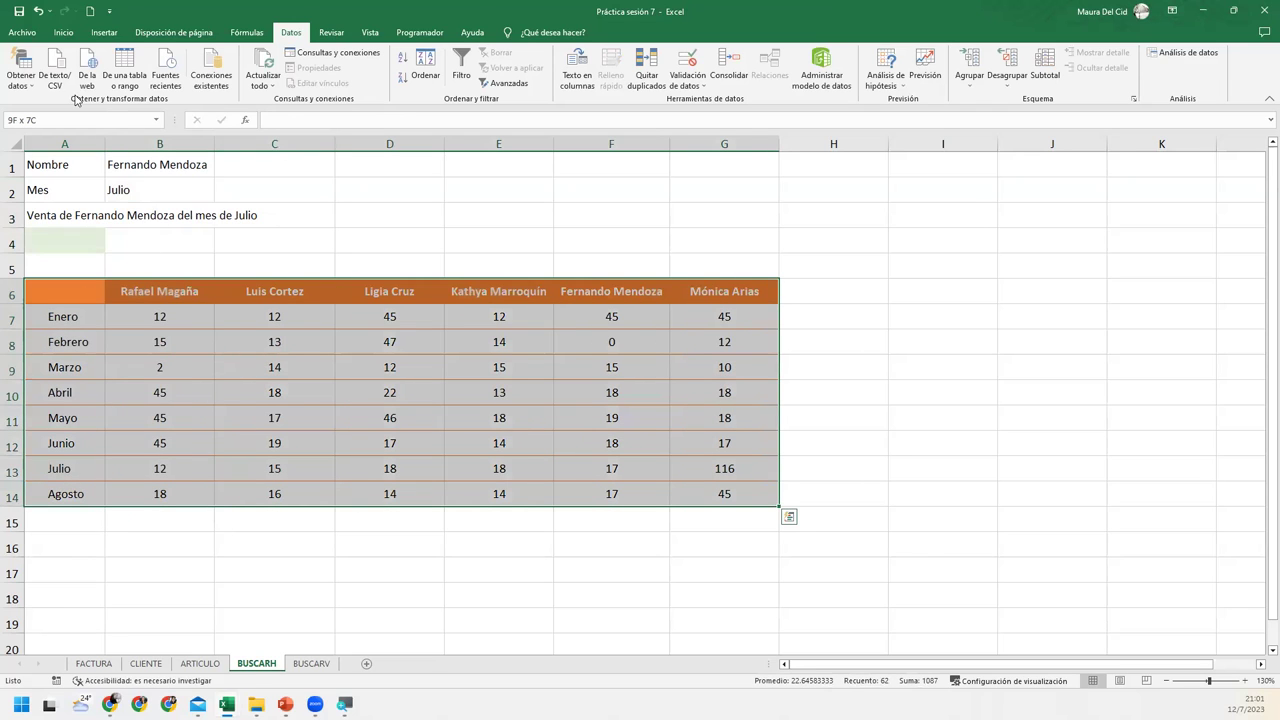
pyautogui.click(93, 122)
pyautogui.write('T')
pyautogui.write('_ventas')
pyautogui.press('Return')
pyautogui.click(85, 240)
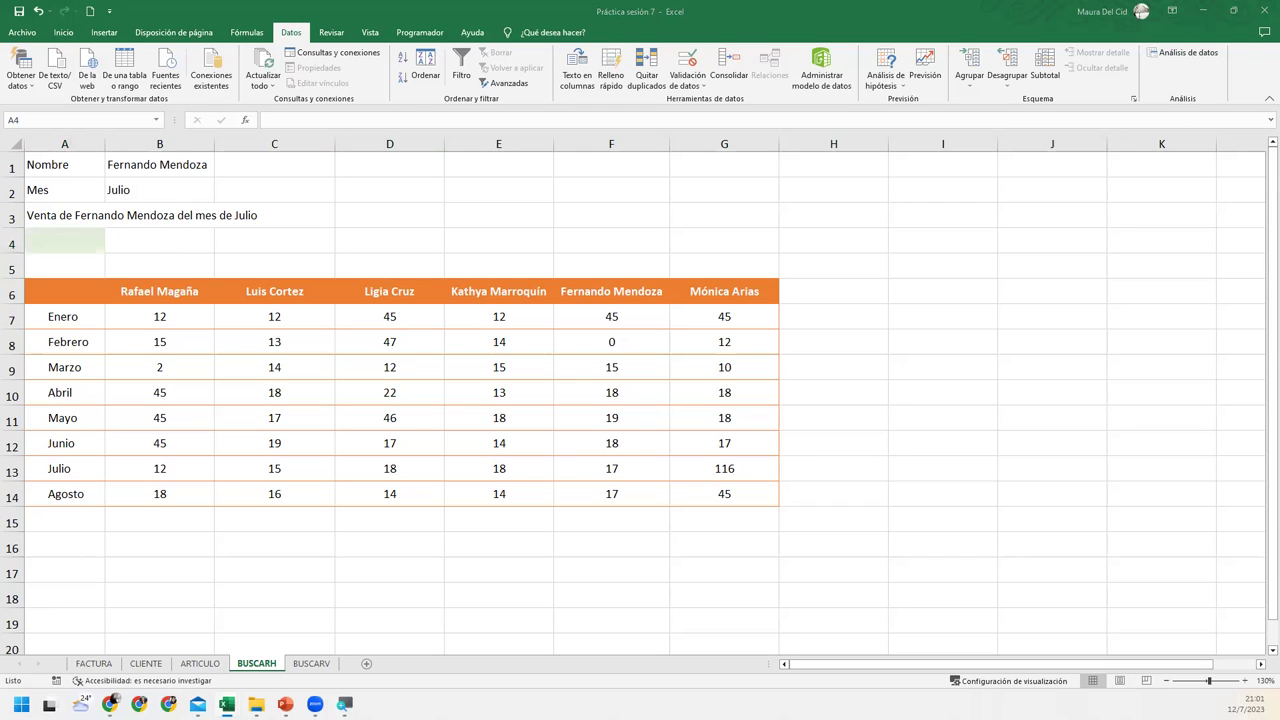
pyautogui.press('F2')
pyautogui.press('Escape')
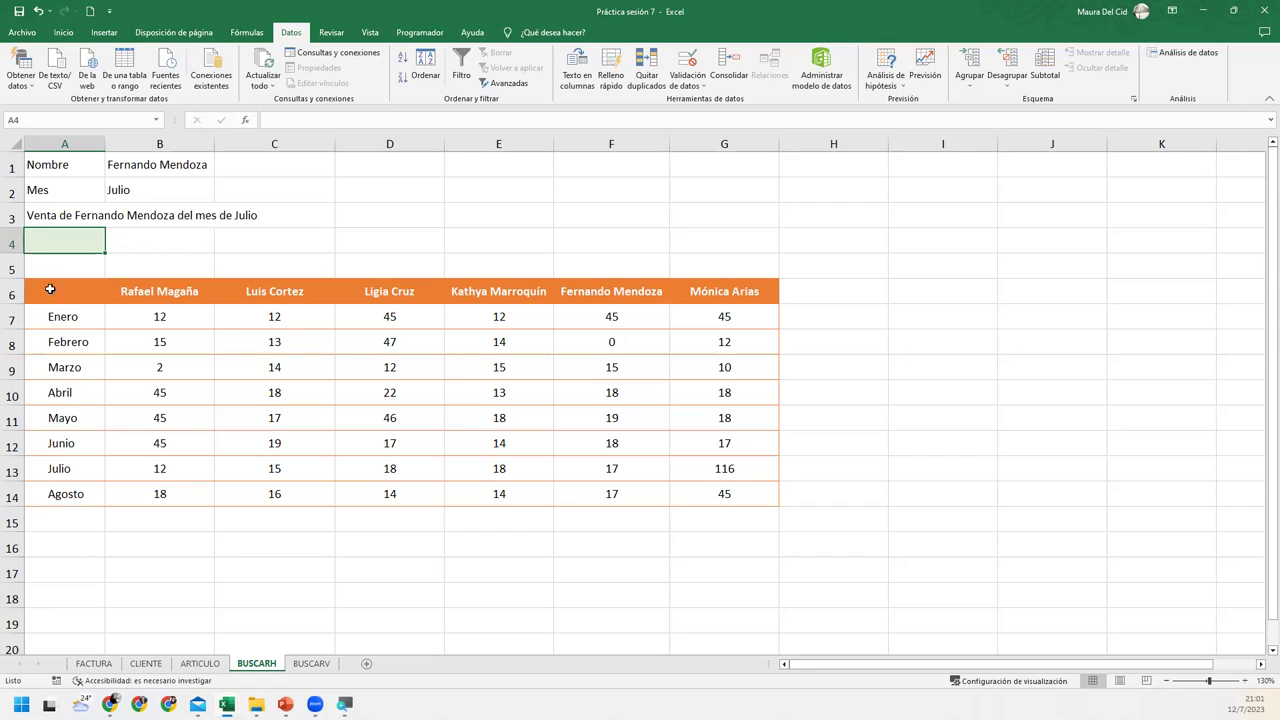
pyautogui.click(12, 290)
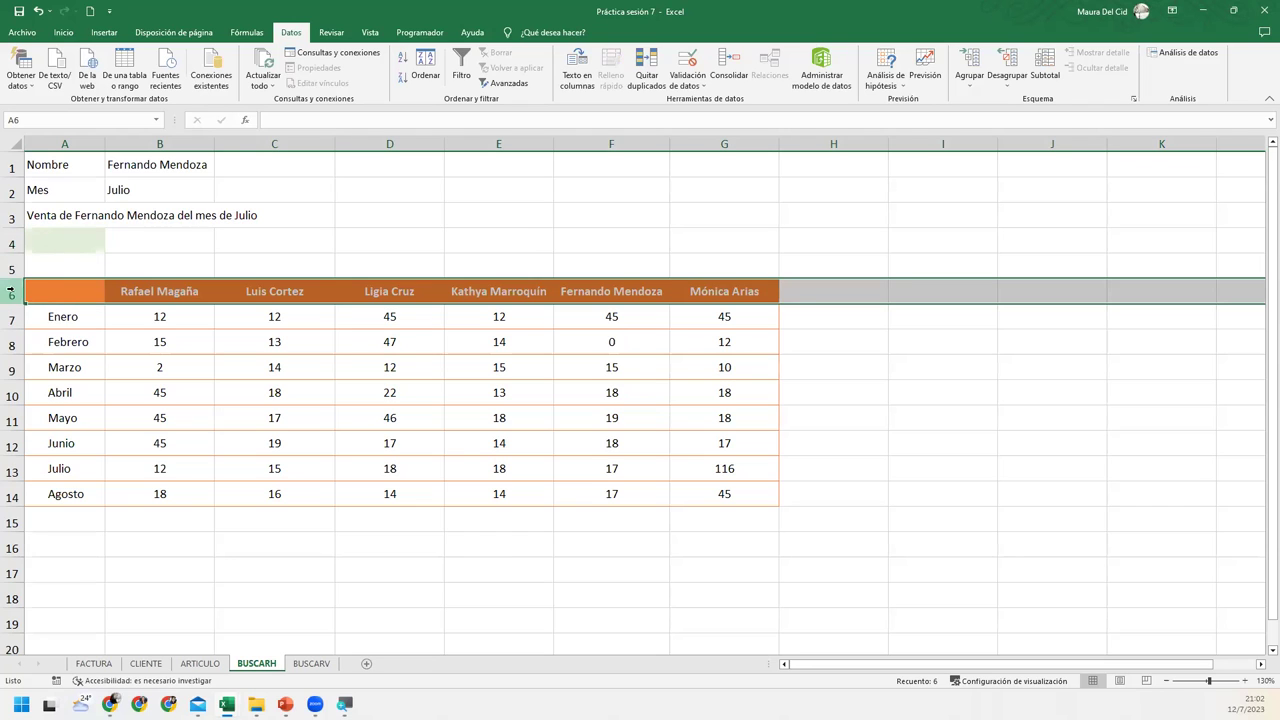
pyautogui.click(78, 143)
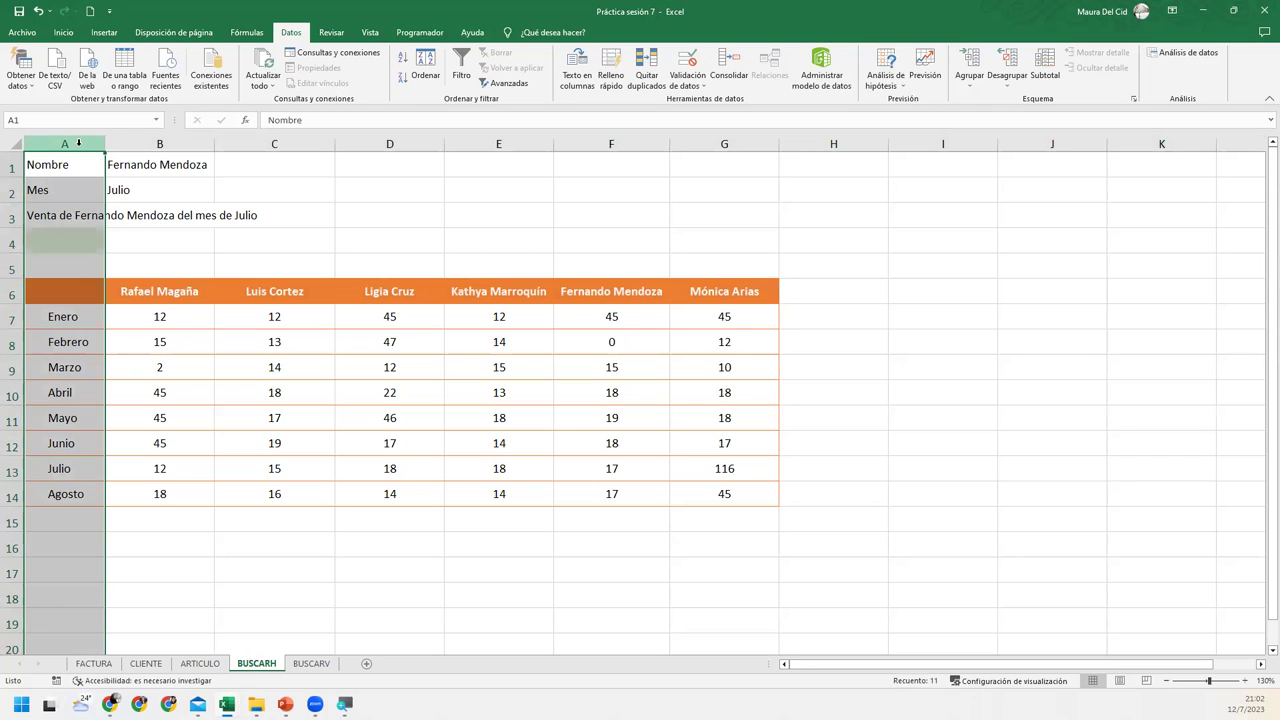
pyautogui.moveTo(54, 316); pyautogui.dragTo(58, 366)
pyautogui.moveTo(13, 318); pyautogui.dragTo(26, 494)
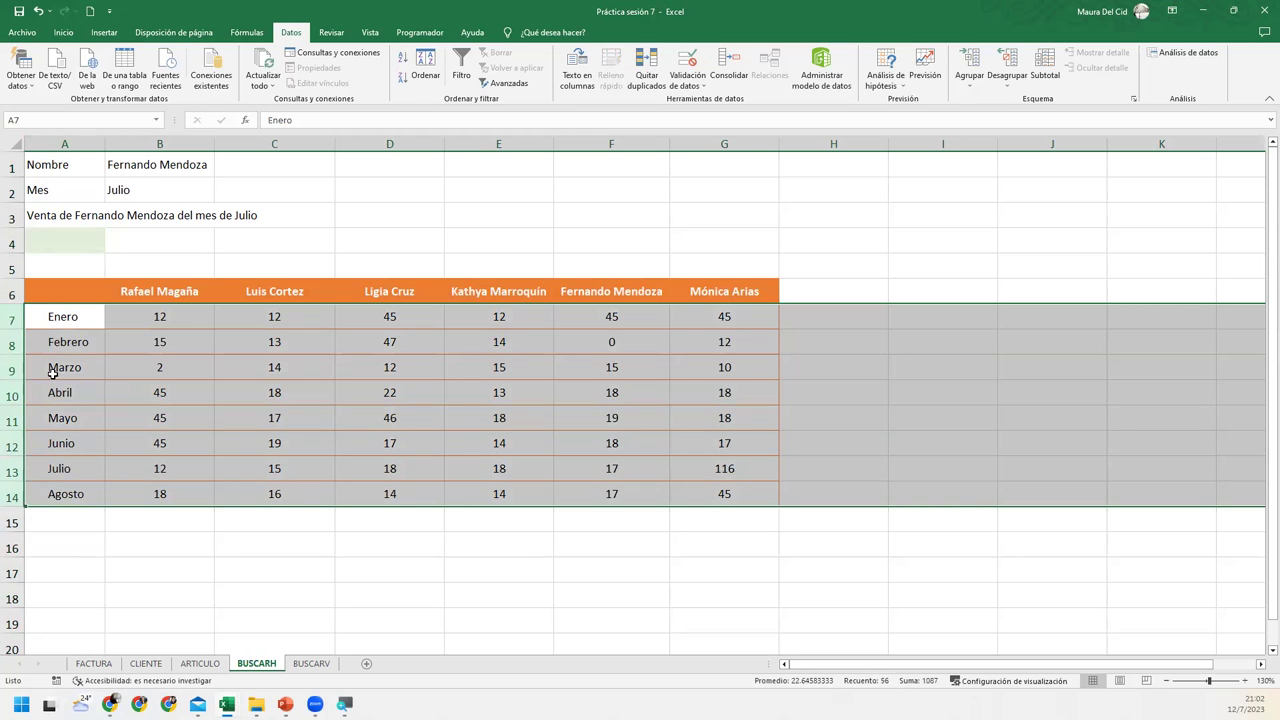
pyautogui.click(58, 328)
pyautogui.click(160, 144)
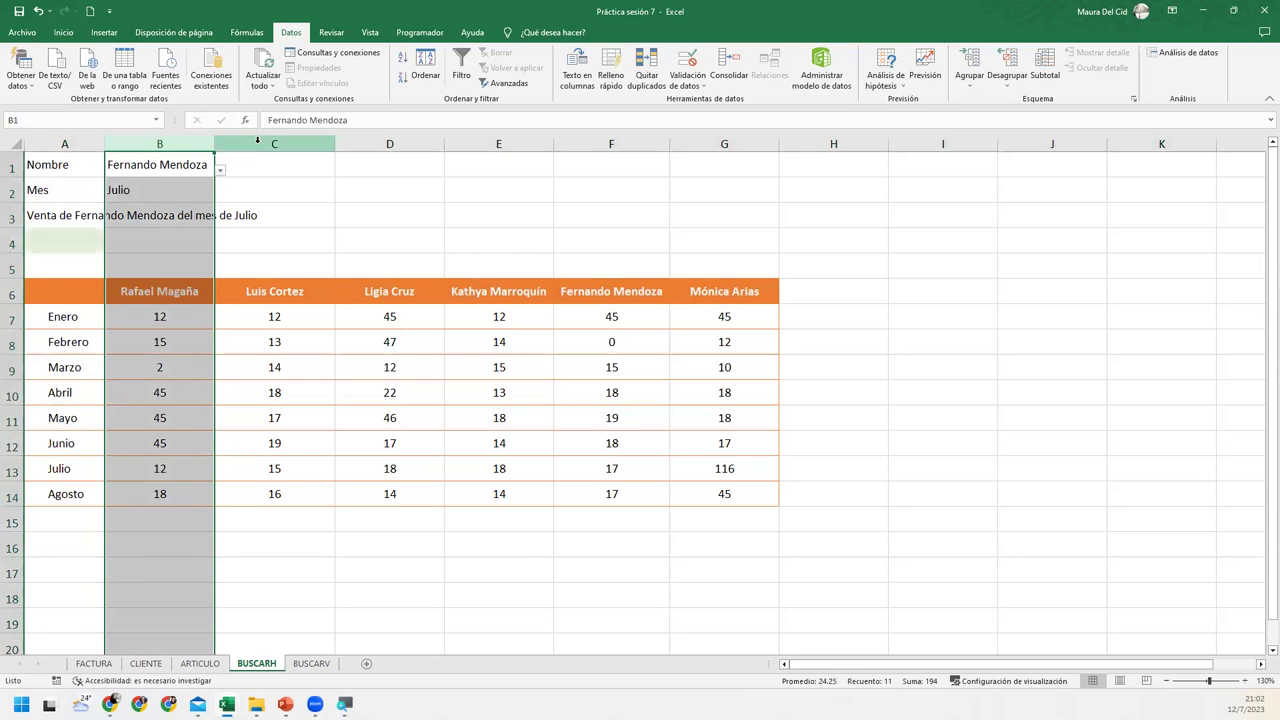
pyautogui.click(250, 144)
pyautogui.click(390, 140)
pyautogui.click(499, 143)
pyautogui.click(611, 143)
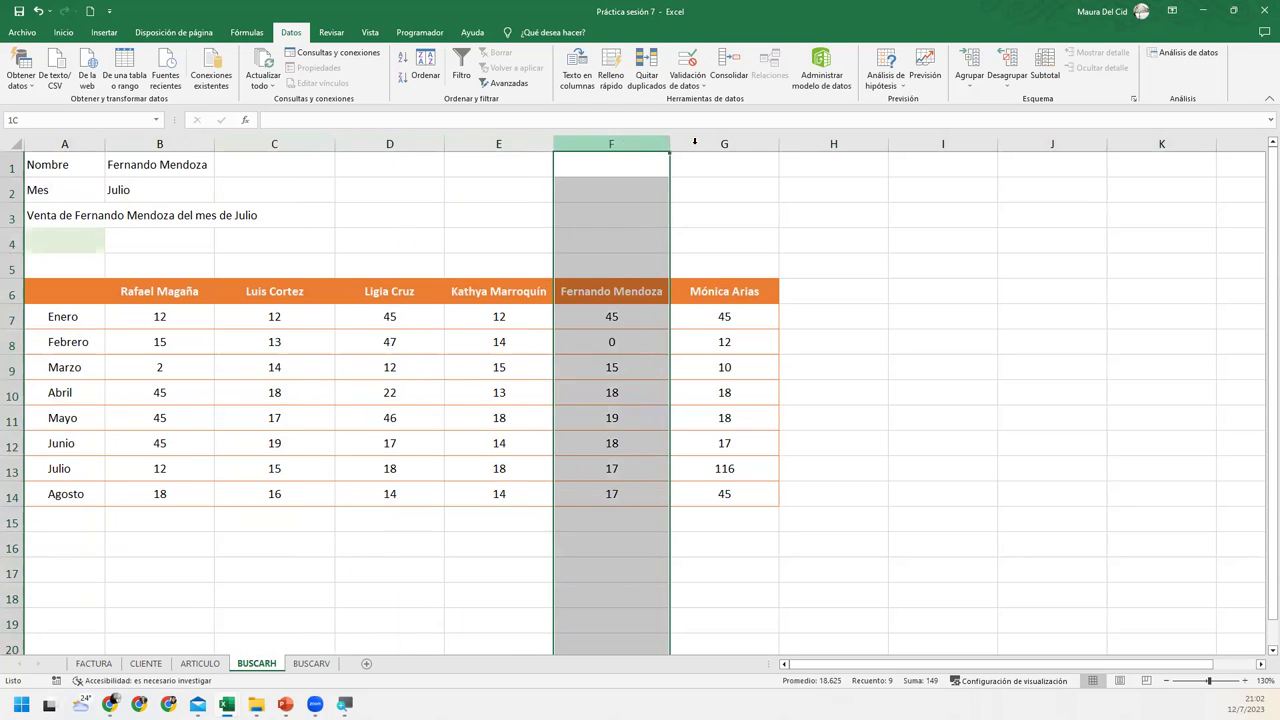
pyautogui.click(701, 140)
pyautogui.click(78, 240)
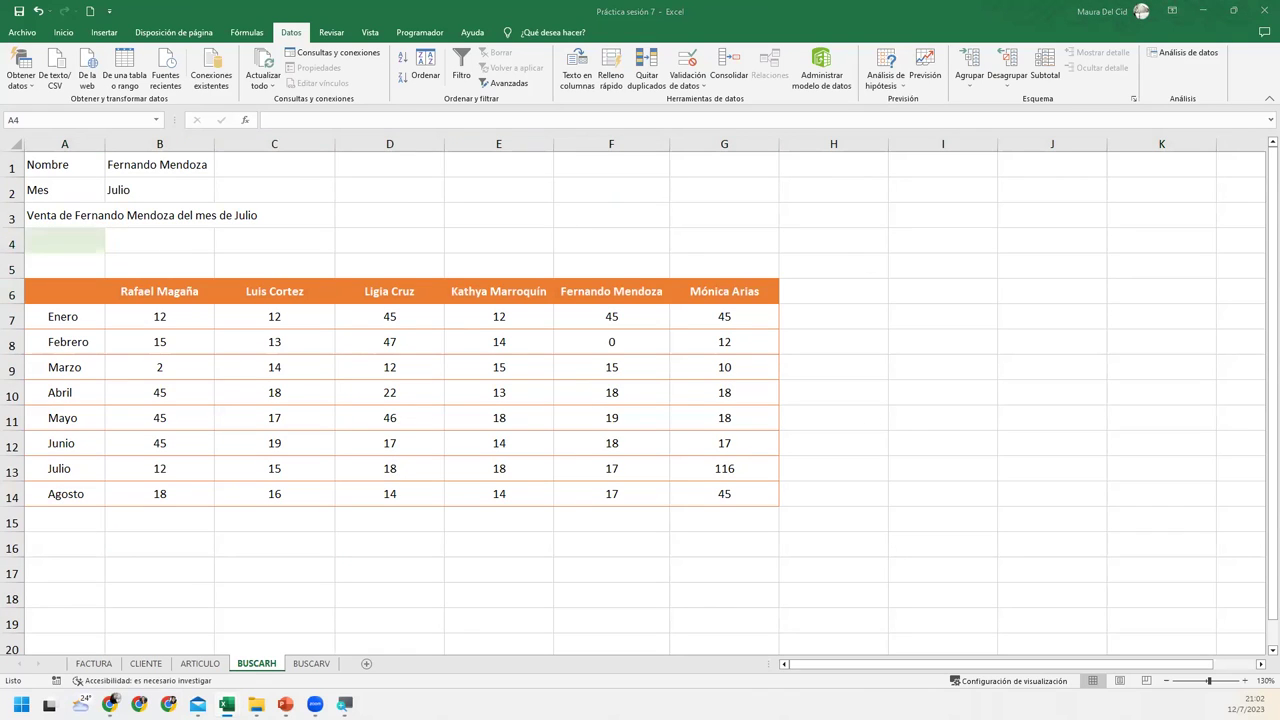
# Step: In A4, type =BUSCARH(B1;T_ventas; using B1 as lookup value and T_ventas as table
pyautogui.click(45, 241)
pyautogui.write('=')
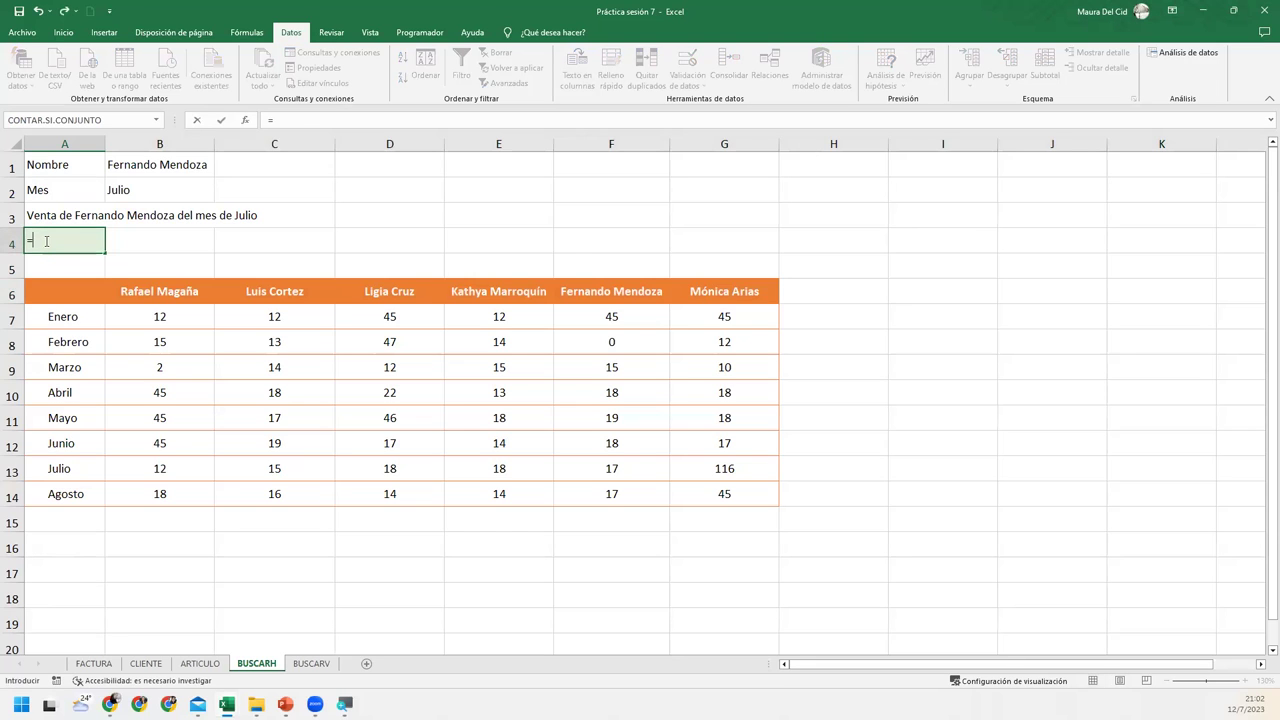
pyautogui.write('busc')
pyautogui.press('Down')
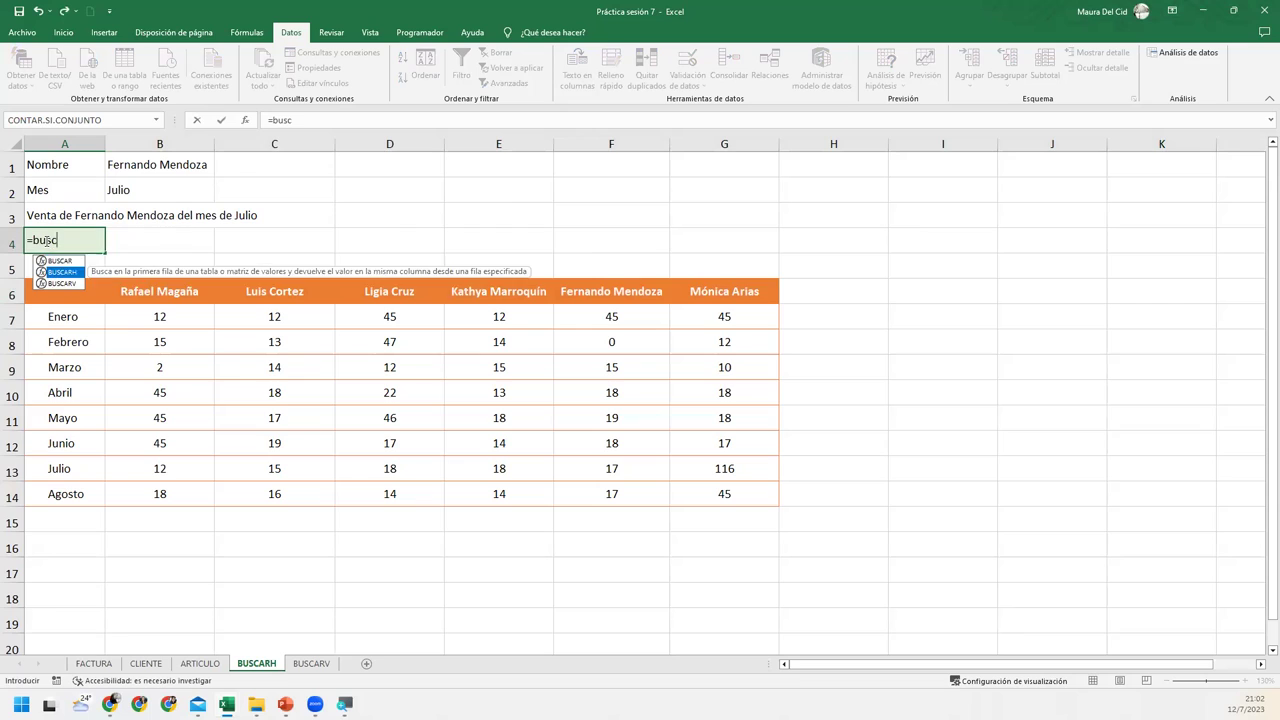
pyautogui.press('Tab')
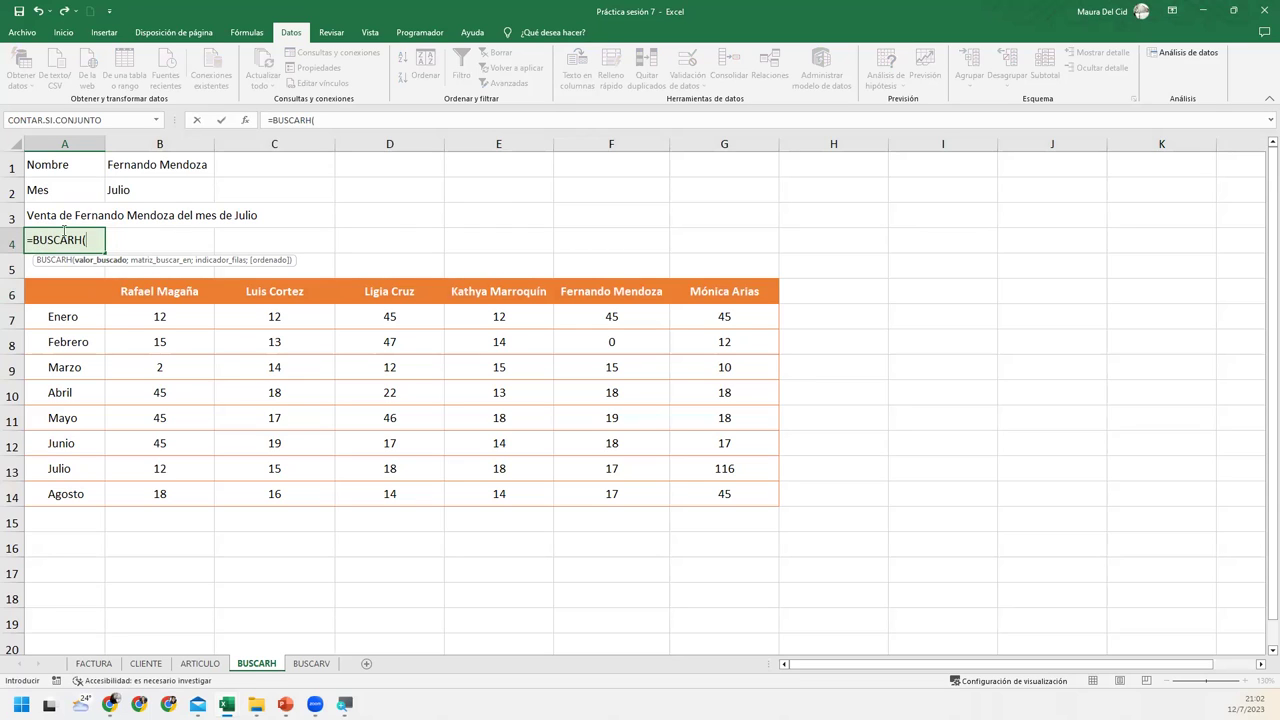
pyautogui.click(208, 163)
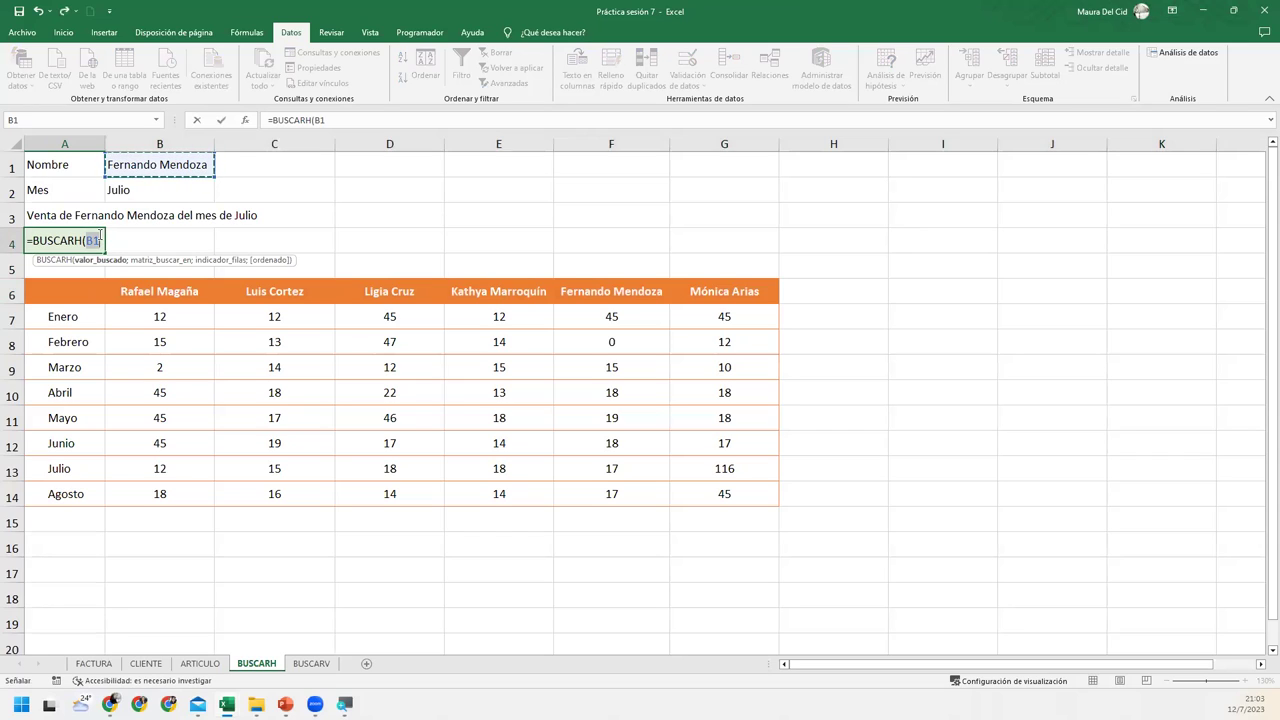
pyautogui.write(';')
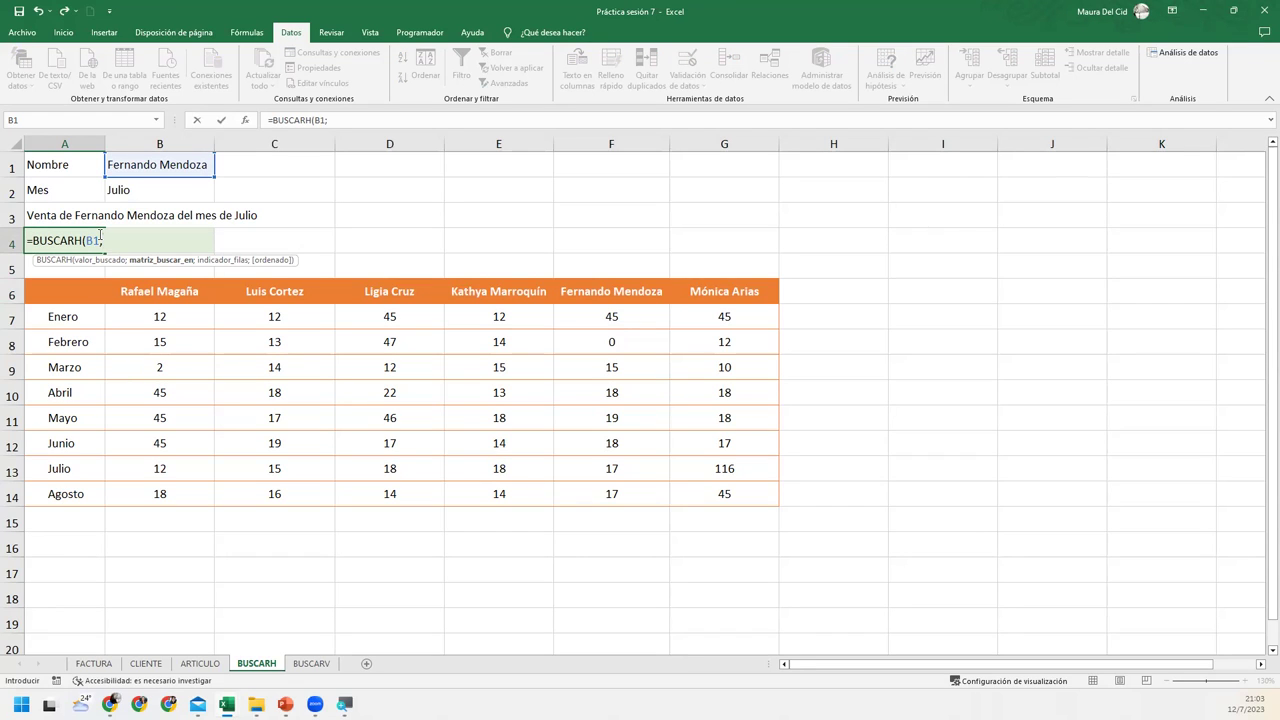
pyautogui.write('t')
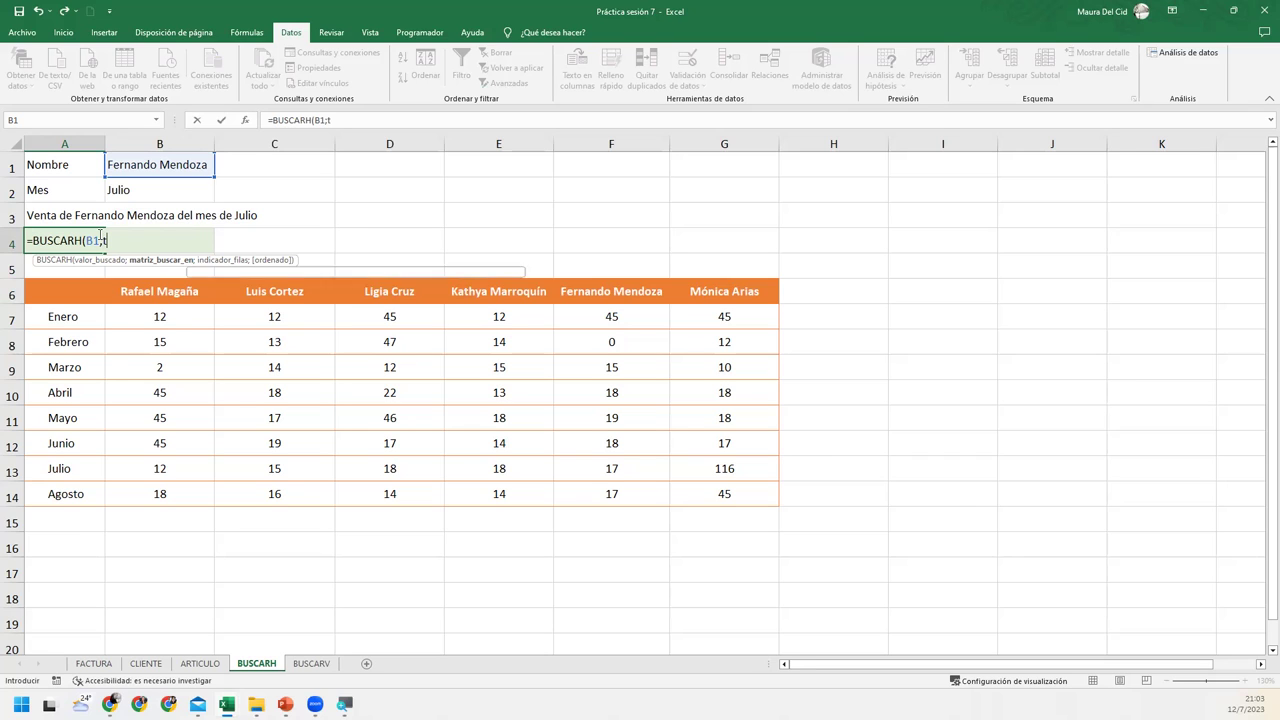
pyautogui.press('Down')
pyautogui.press('Down')
pyautogui.press('Tab')
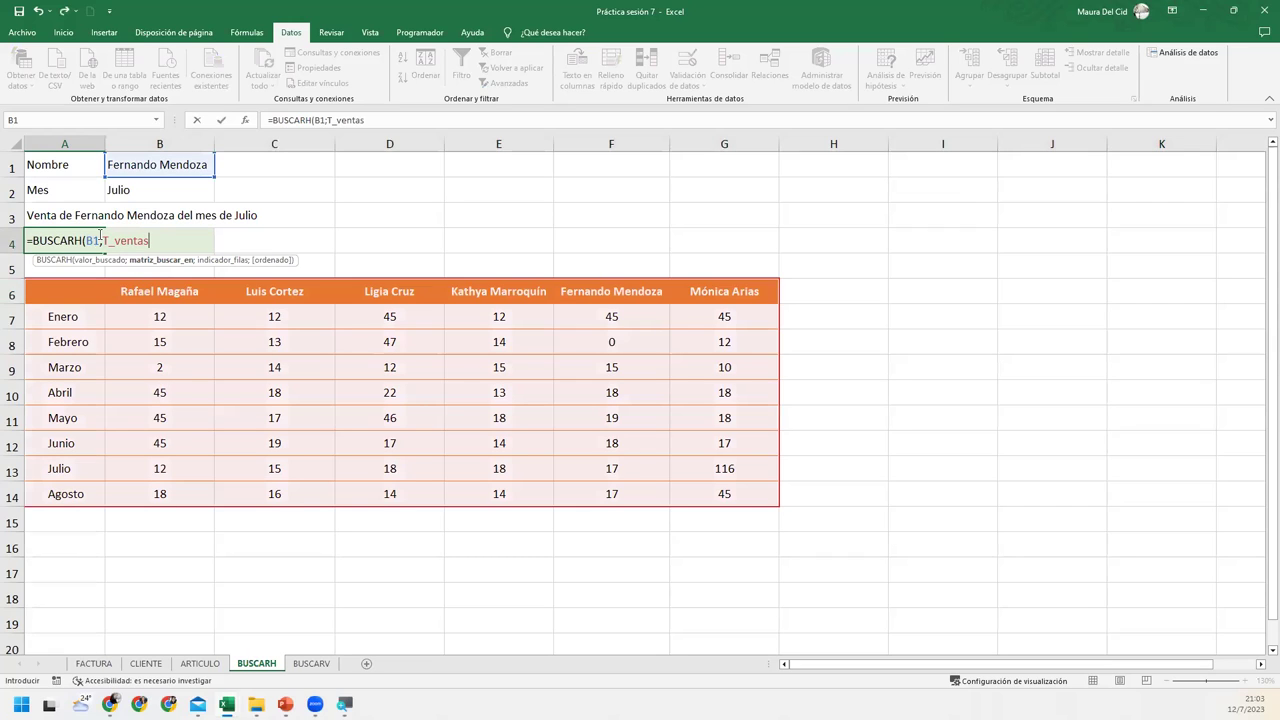
pyautogui.write(';')
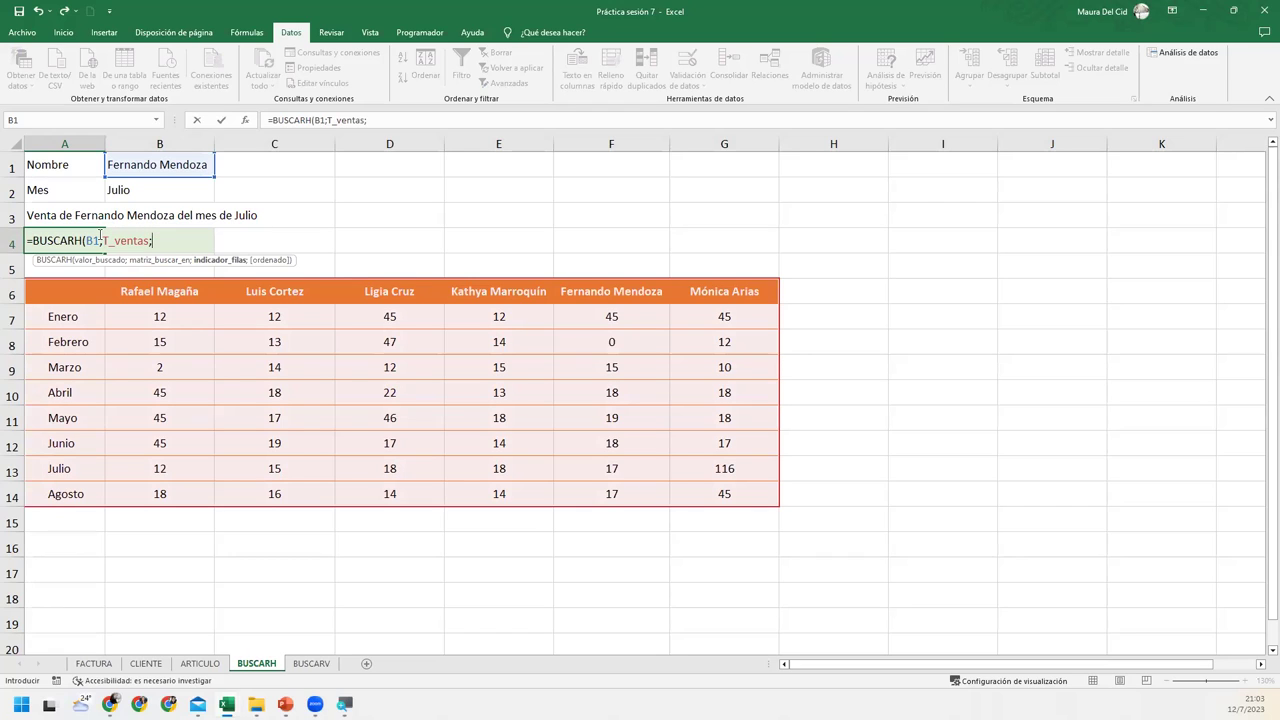
# Step: Add COINCIDIR(B2;Meses;0) as the row-index argument of the BUSCARH formula
pyautogui.write('coinc')
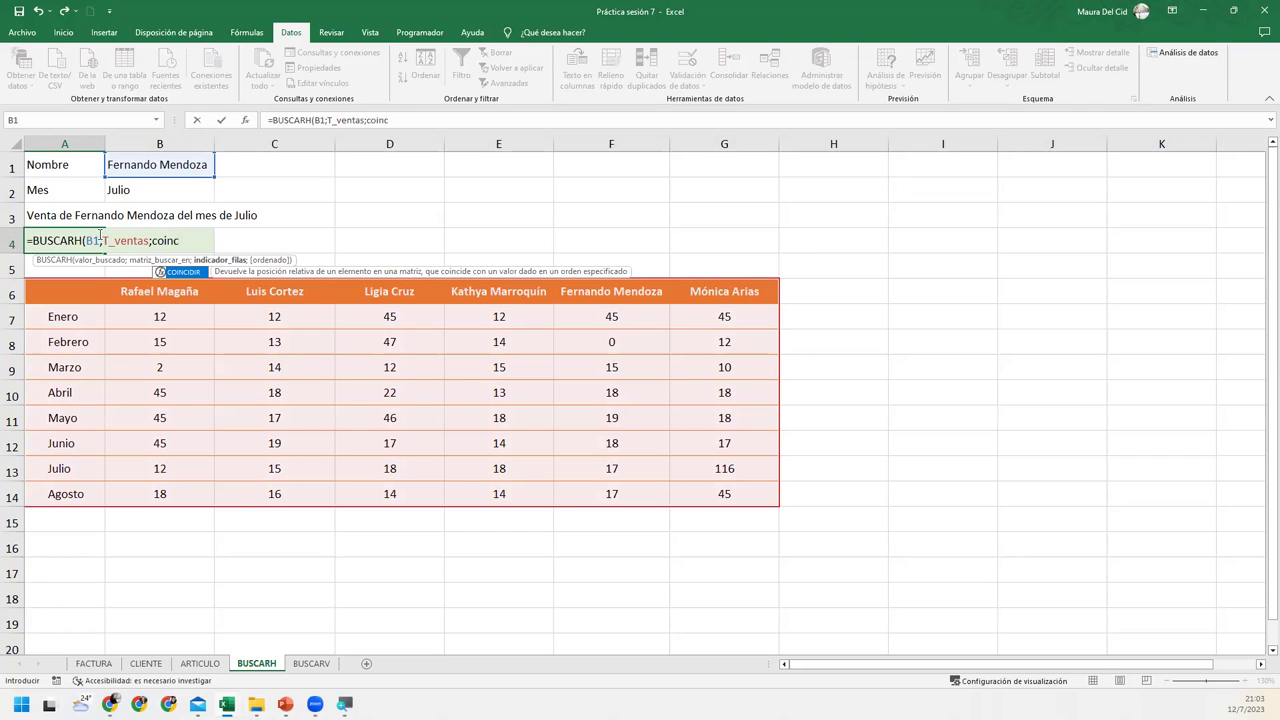
pyautogui.press('Tab')
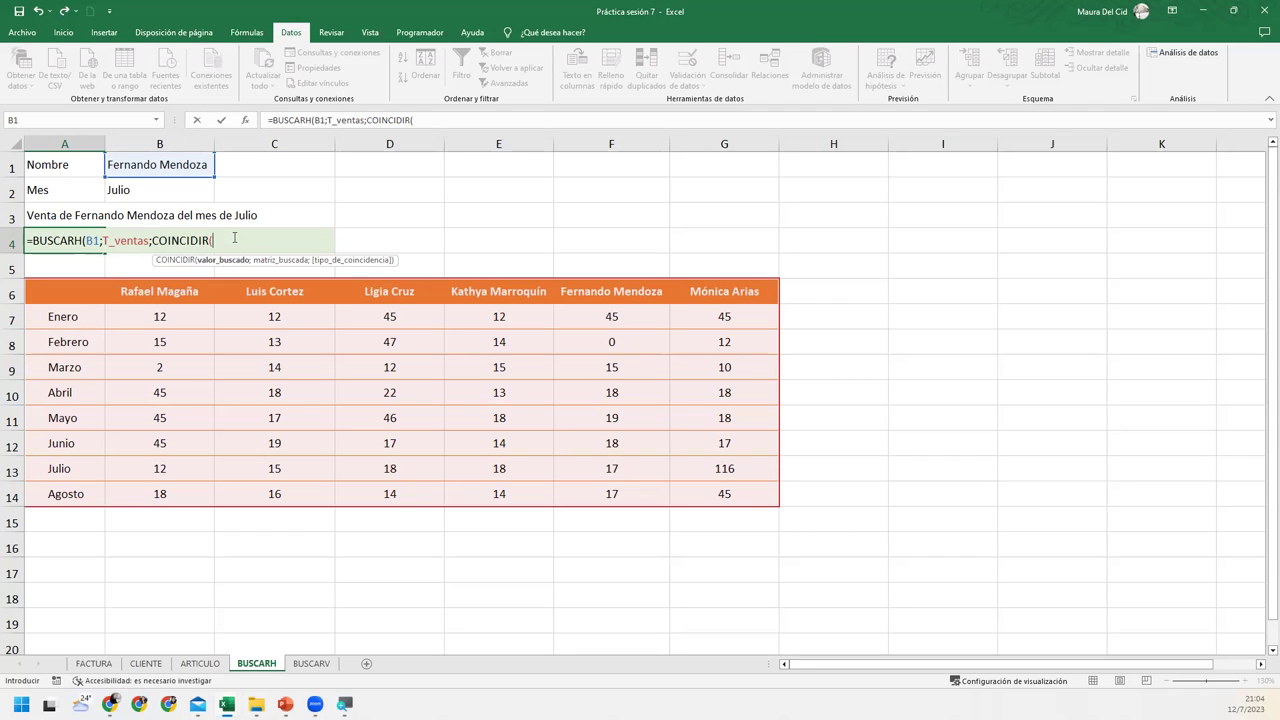
pyautogui.click(166, 187)
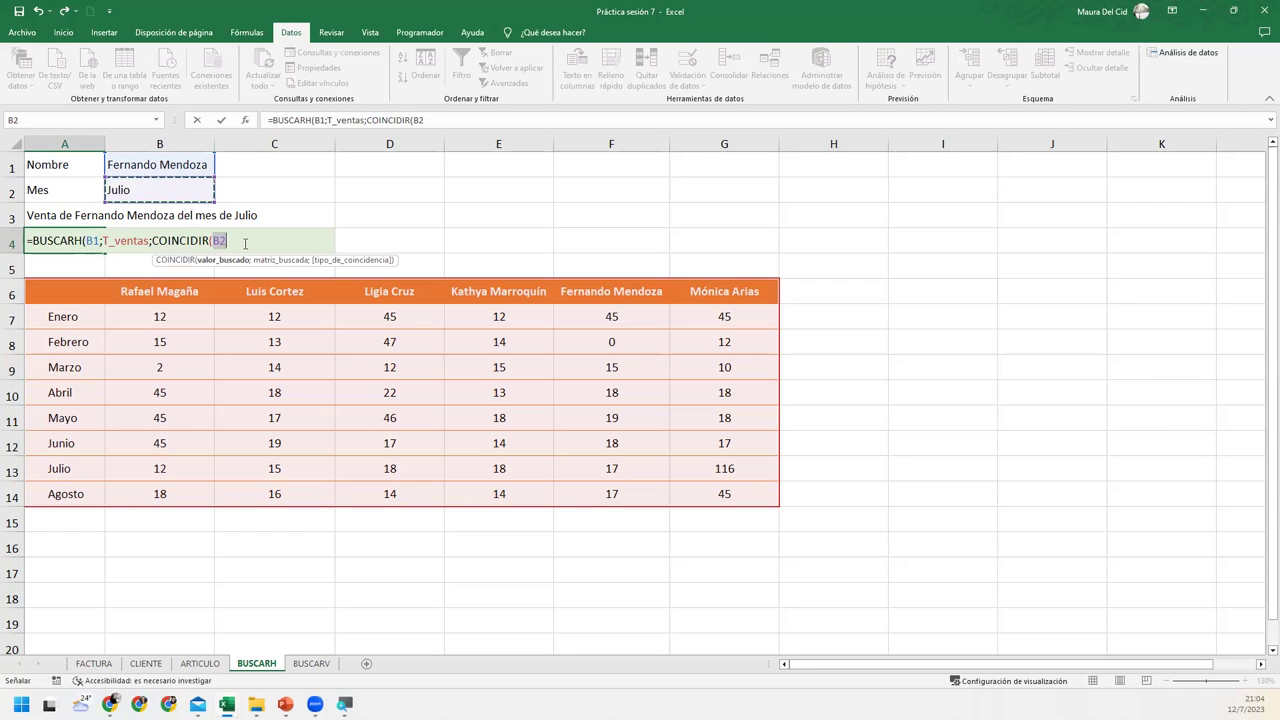
pyautogui.write(';')
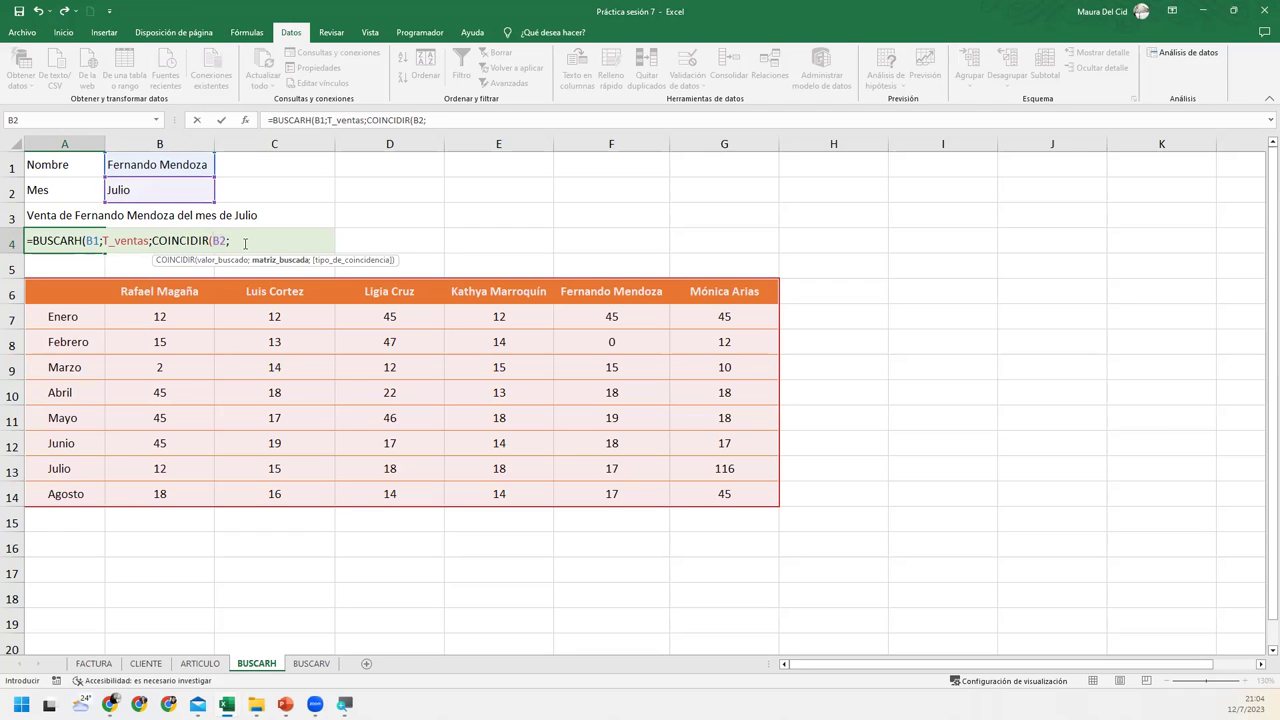
pyautogui.write('mes')
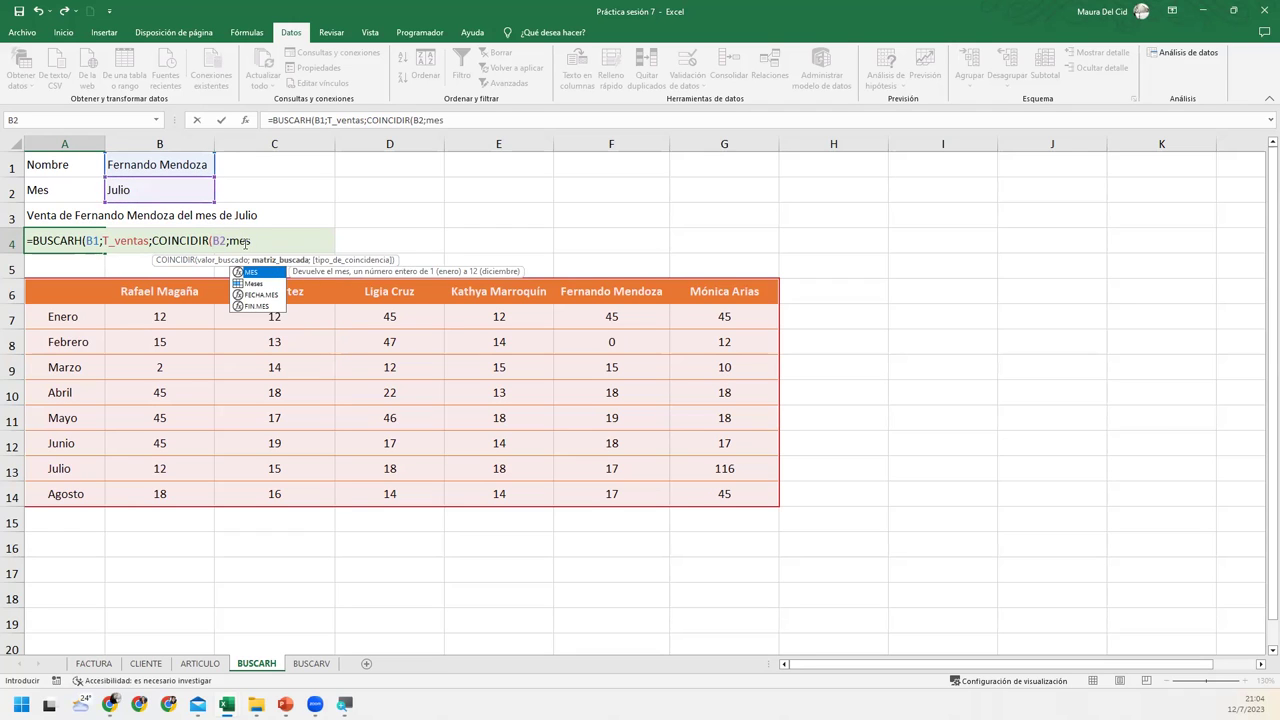
pyautogui.press('Down')
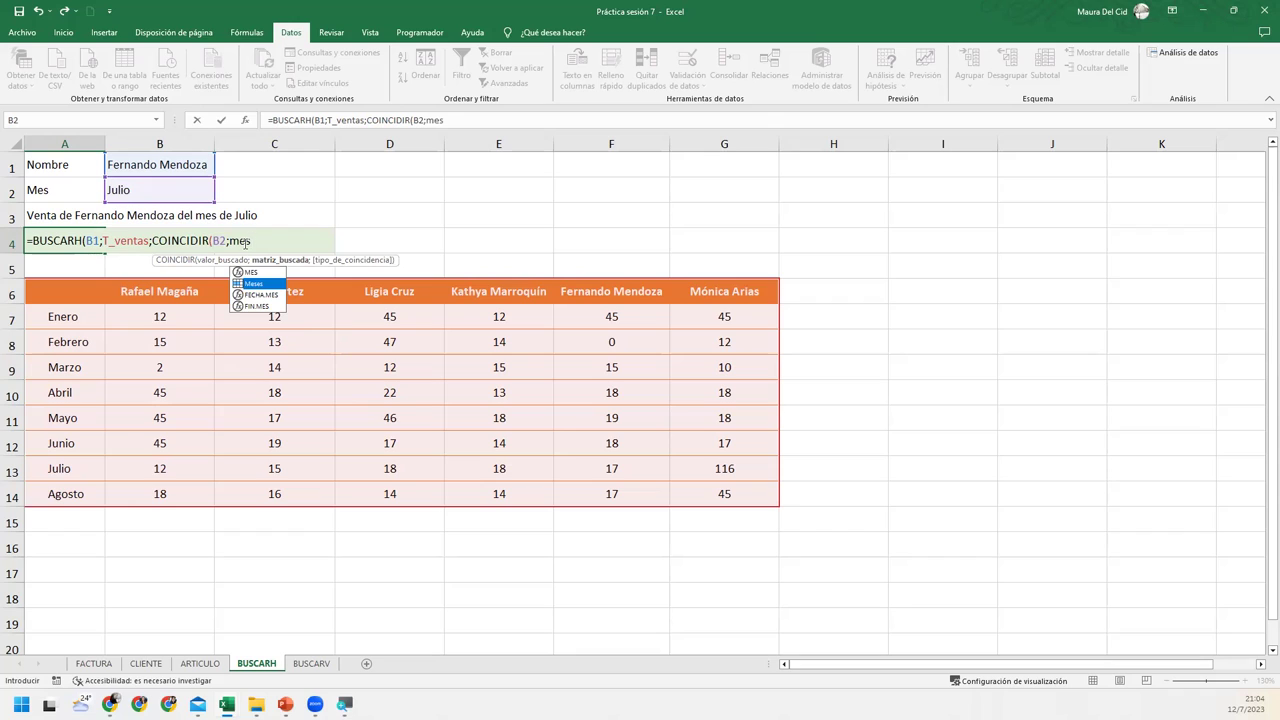
pyautogui.press('Tab')
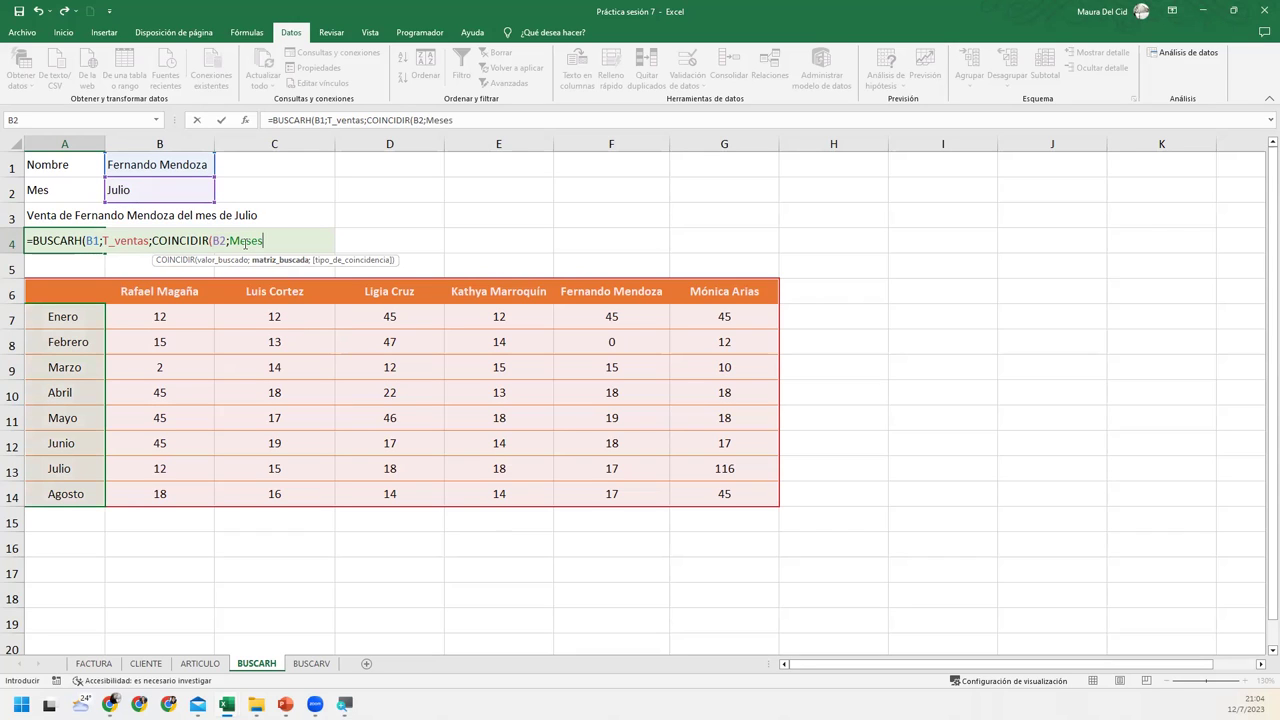
pyautogui.write(';')
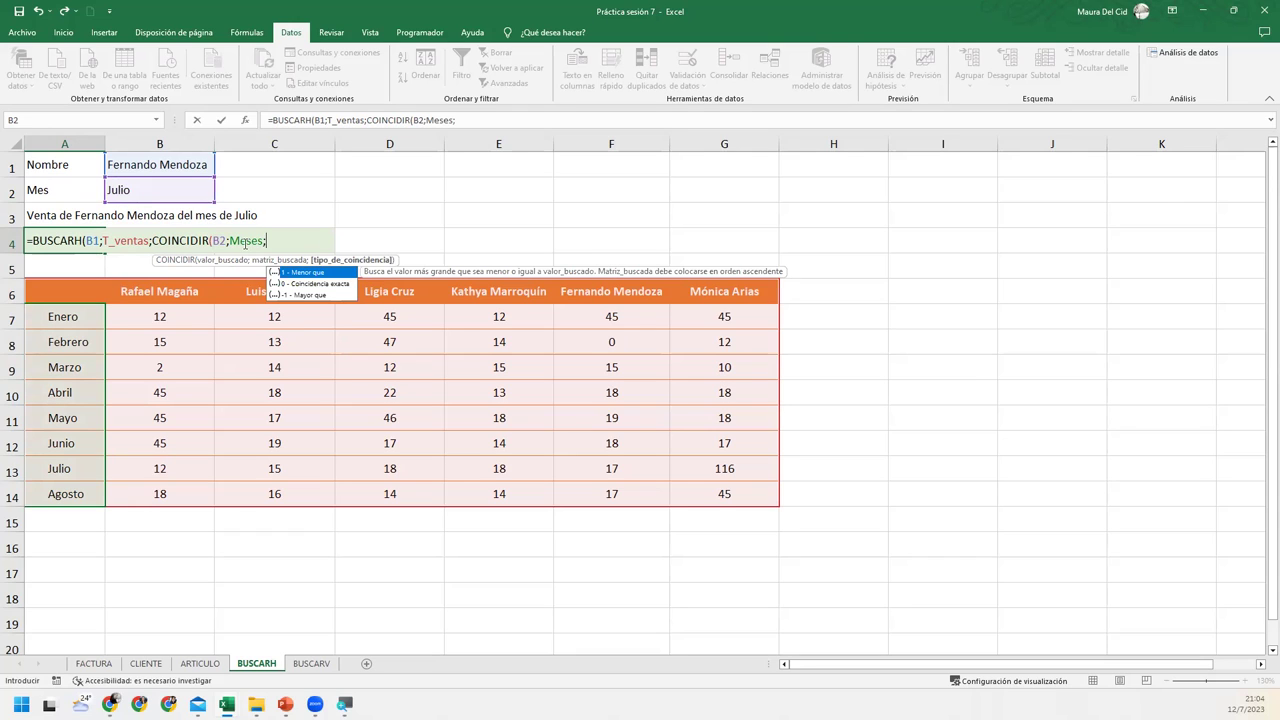
pyautogui.write('0')
pyautogui.write(')')
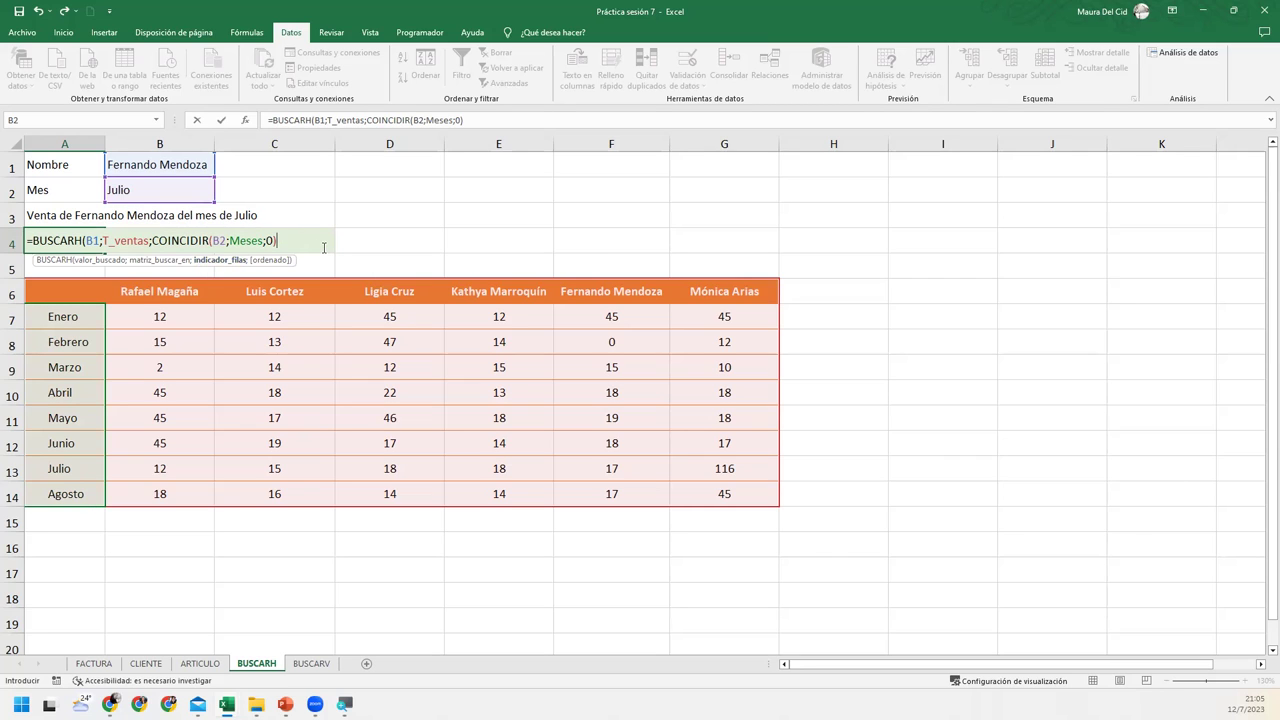
# Step: Close the formula with a final ;0) argument and enter it in A4
pyautogui.write(';')
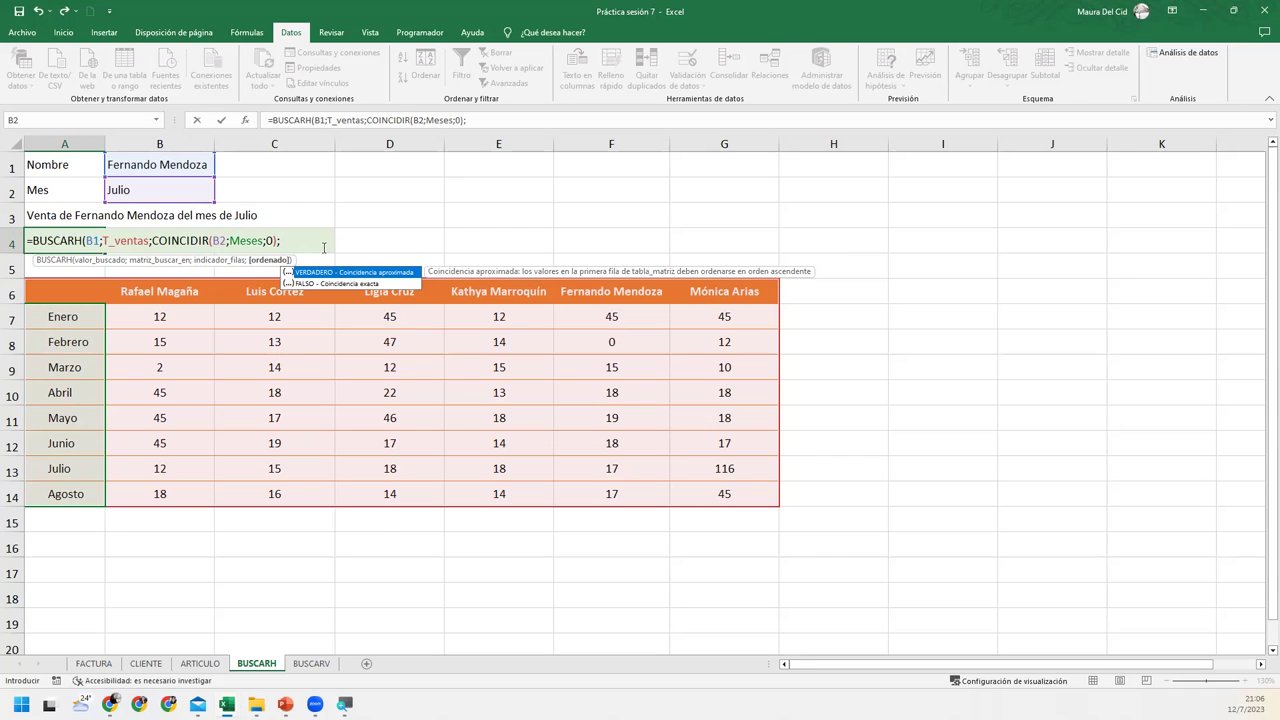
pyautogui.write('0)')
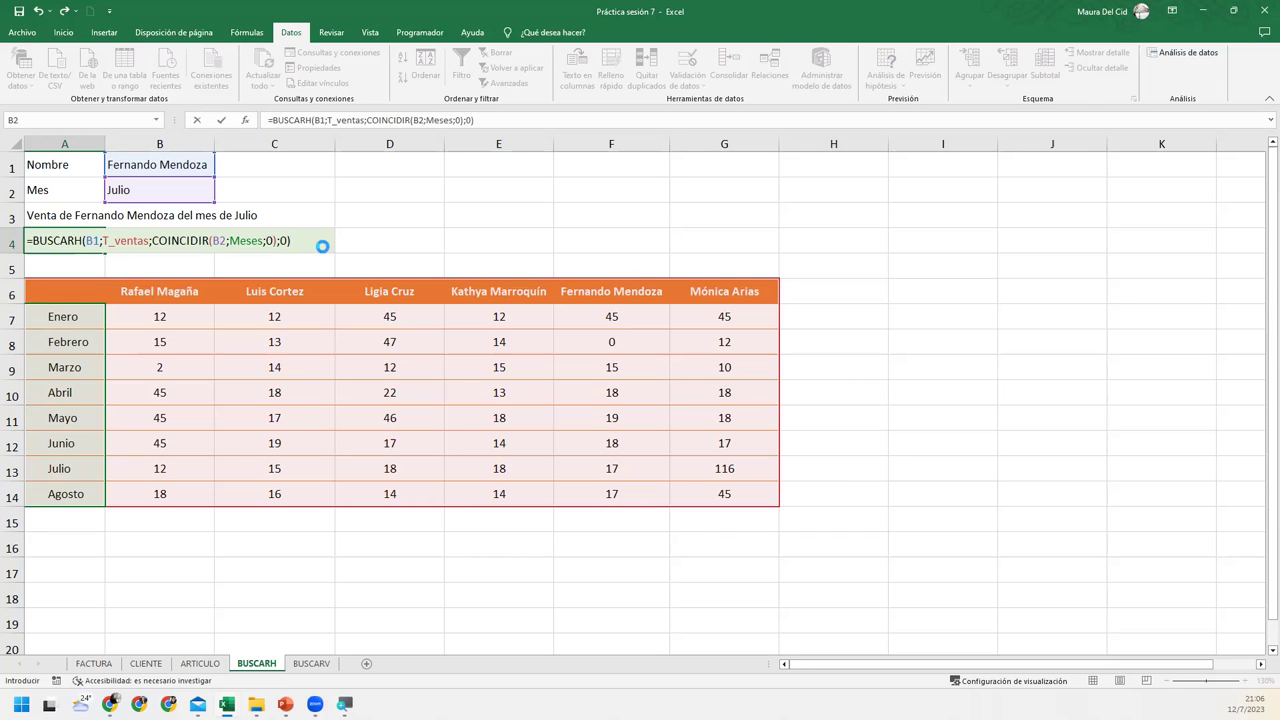
pyautogui.press('Return')
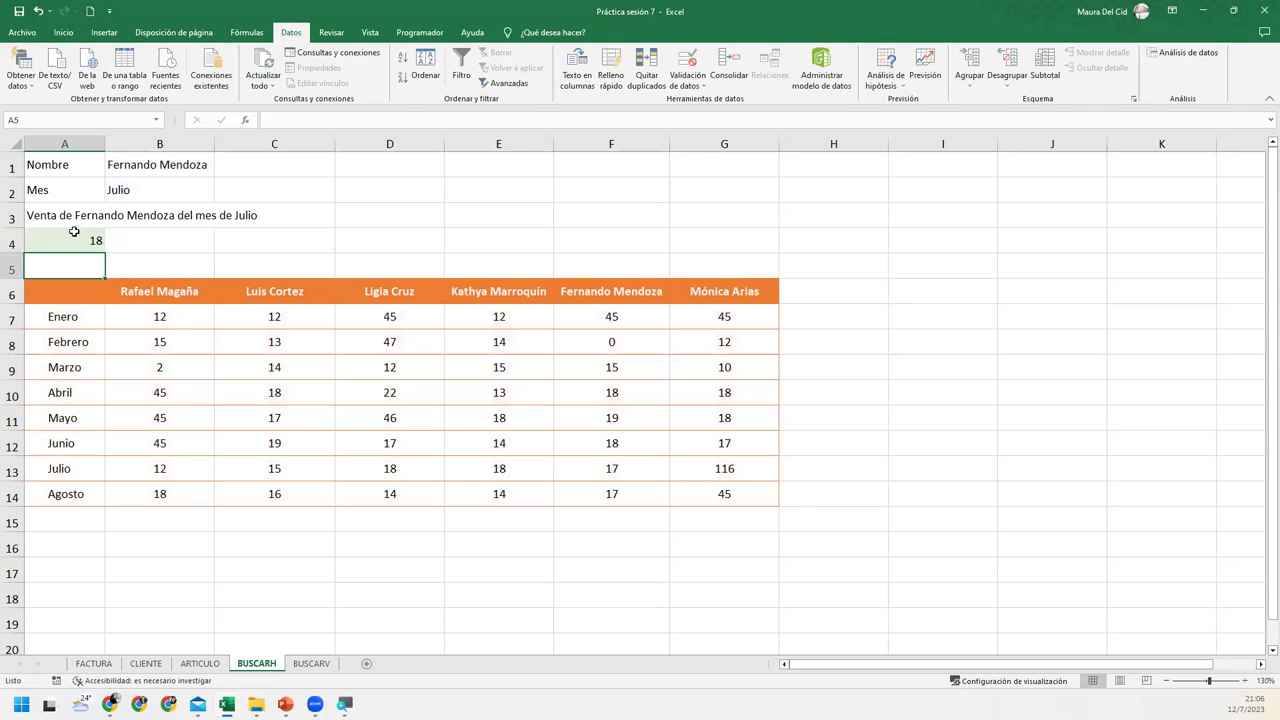
pyautogui.click(74, 232)
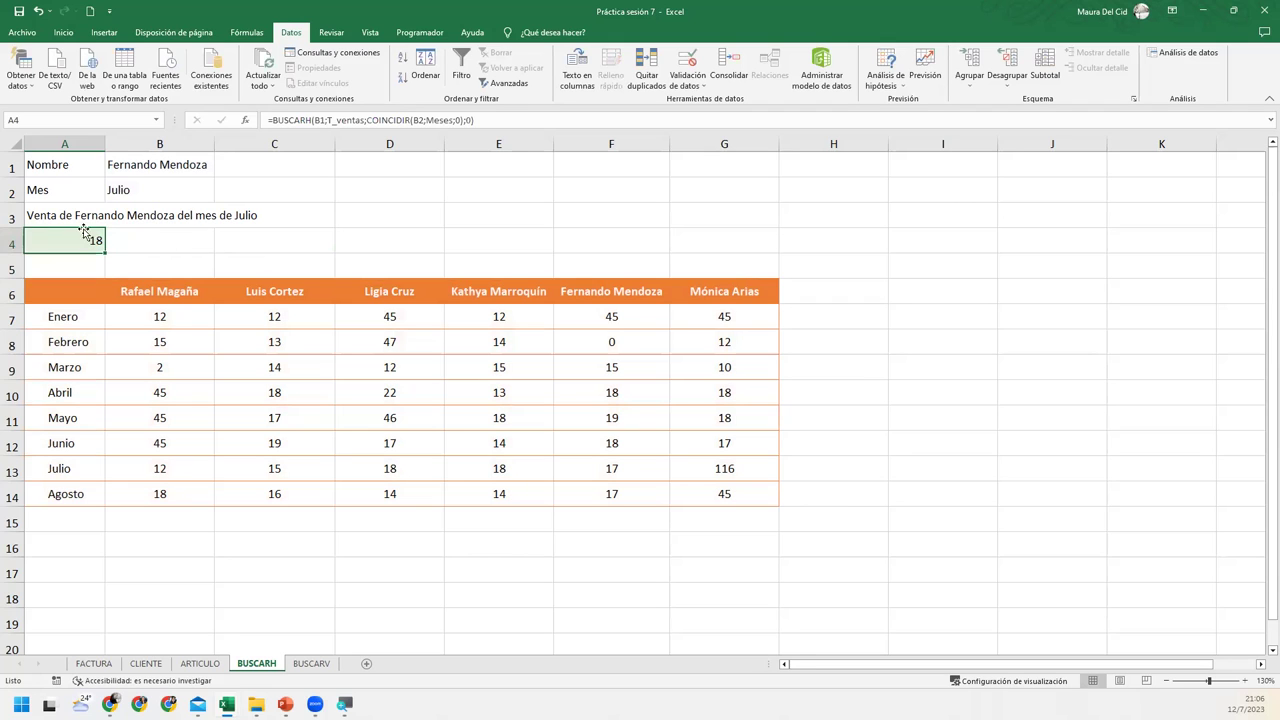
pyautogui.click(642, 143)
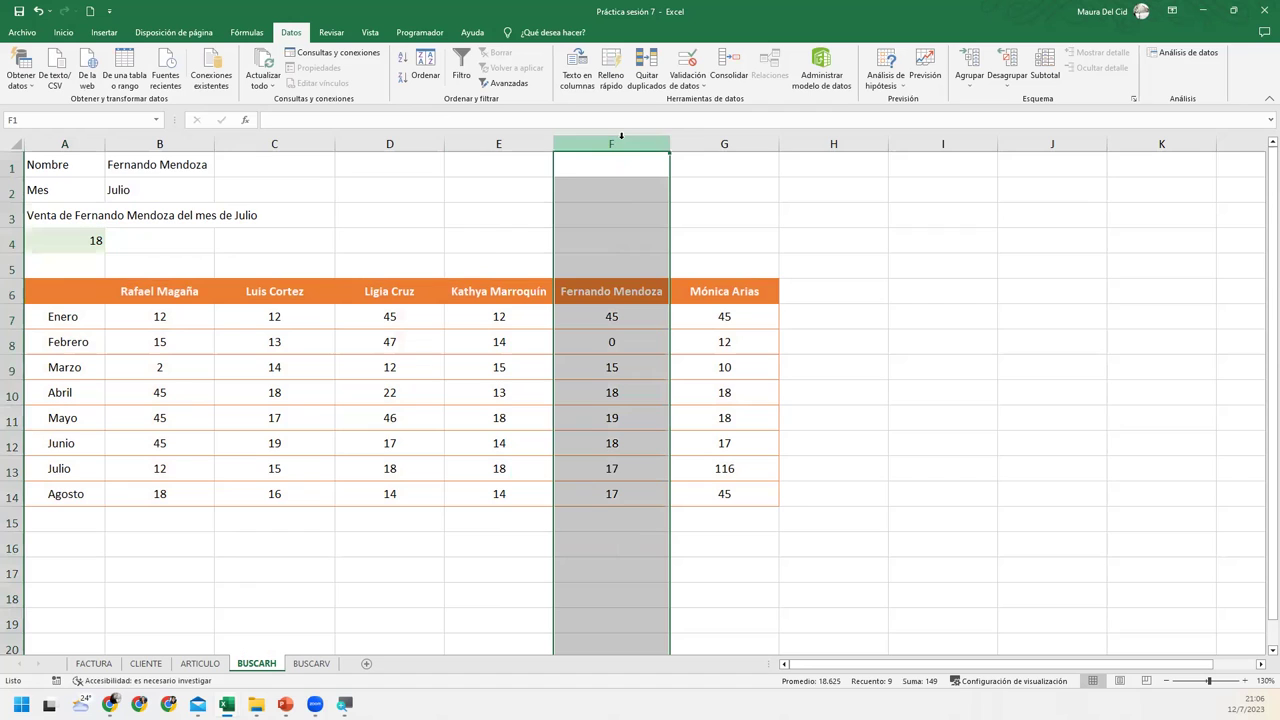
pyautogui.keyDown('ctrl'); pyautogui.click(13, 468); pyautogui.keyUp('ctrl')
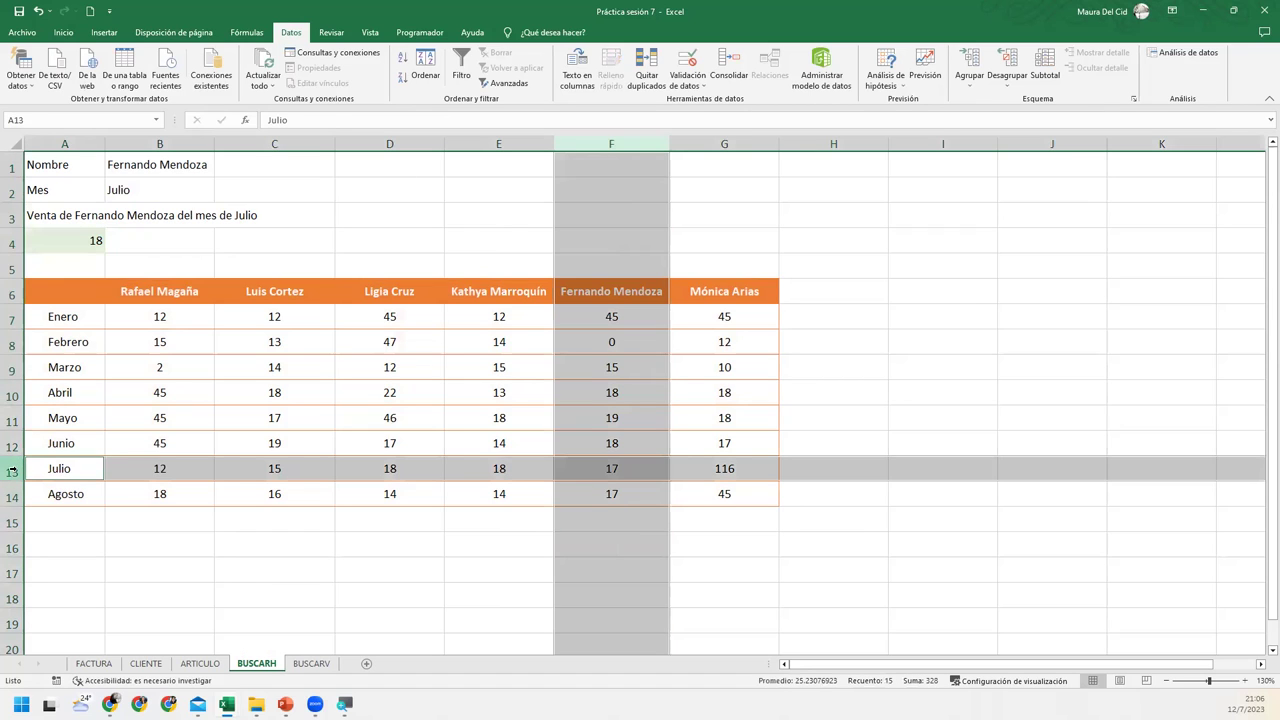
pyautogui.keyDown('ctrl'); pyautogui.click(624, 465); pyautogui.keyUp('ctrl')
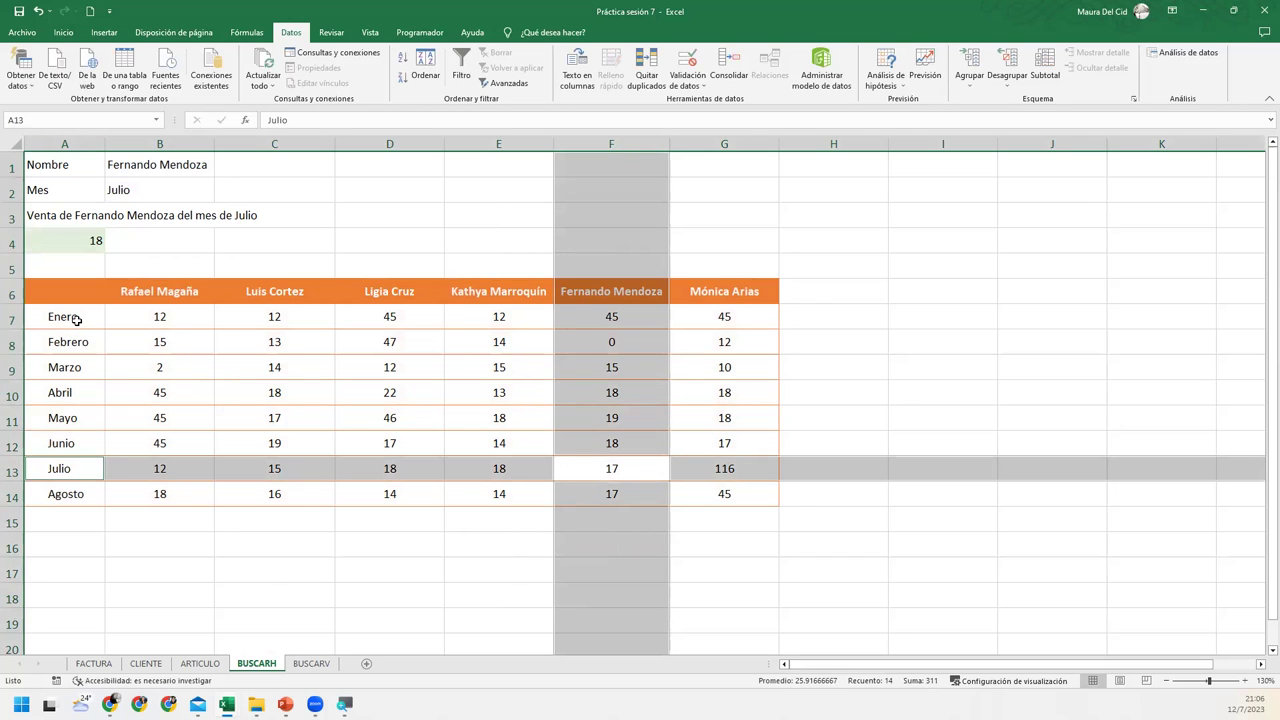
pyautogui.moveTo(76, 319); pyautogui.dragTo(85, 497)
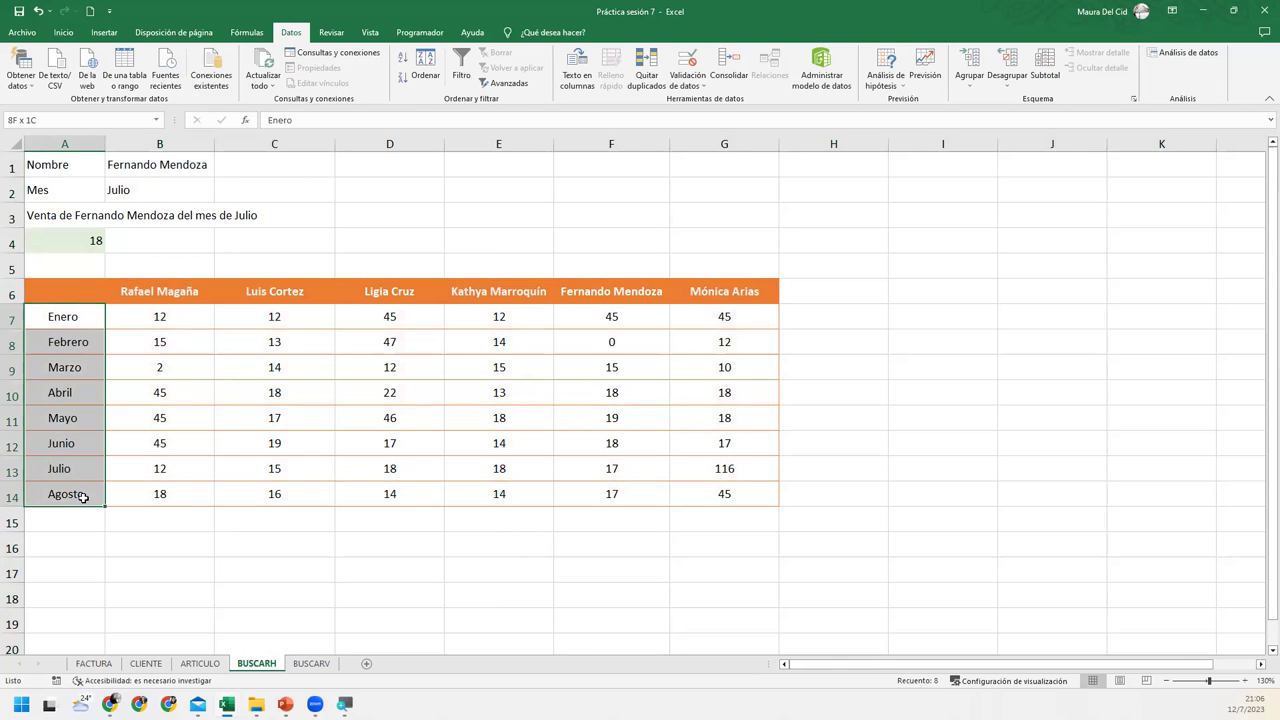
pyautogui.doubleClick(74, 244)
pyautogui.click(126, 240)
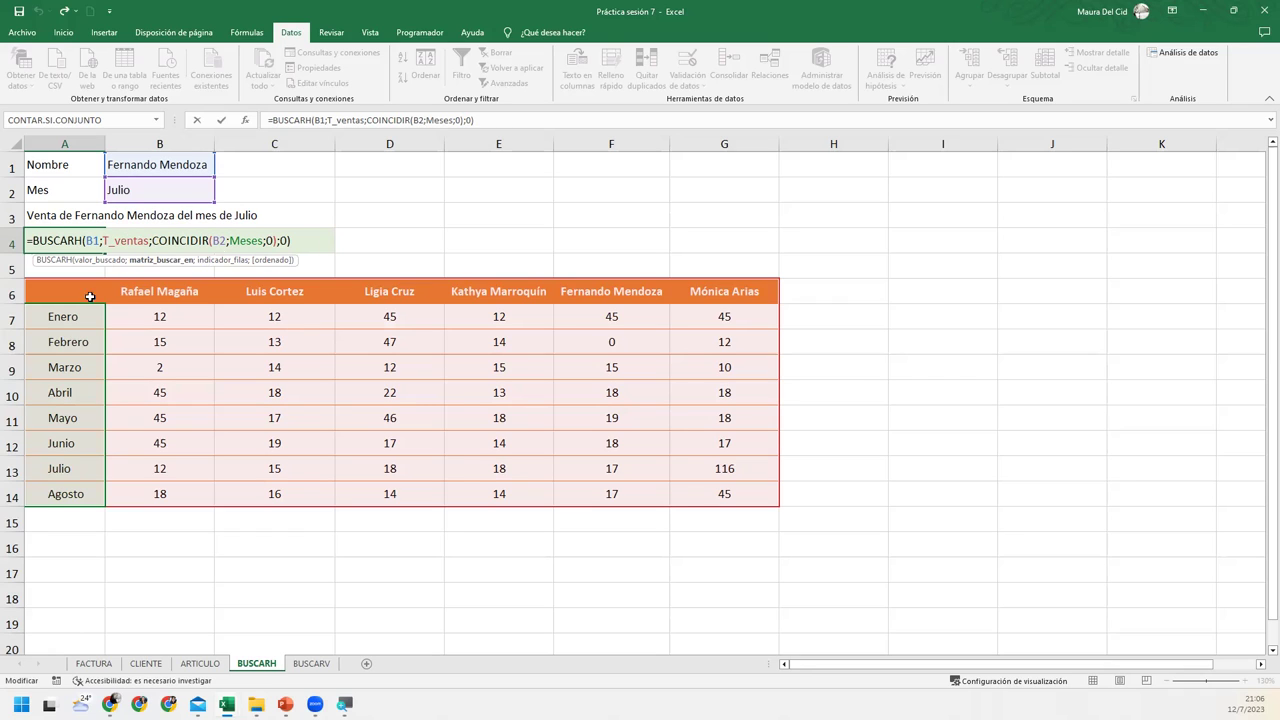
pyautogui.click(238, 240)
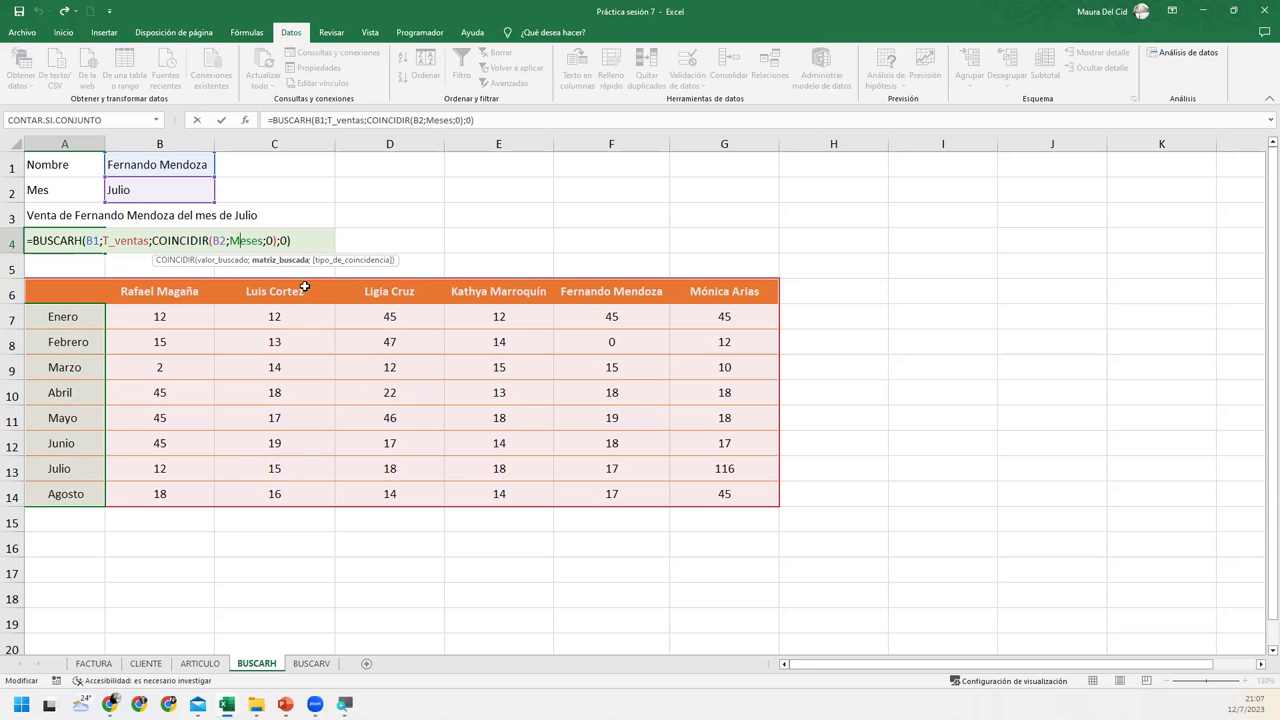
pyautogui.click(308, 242)
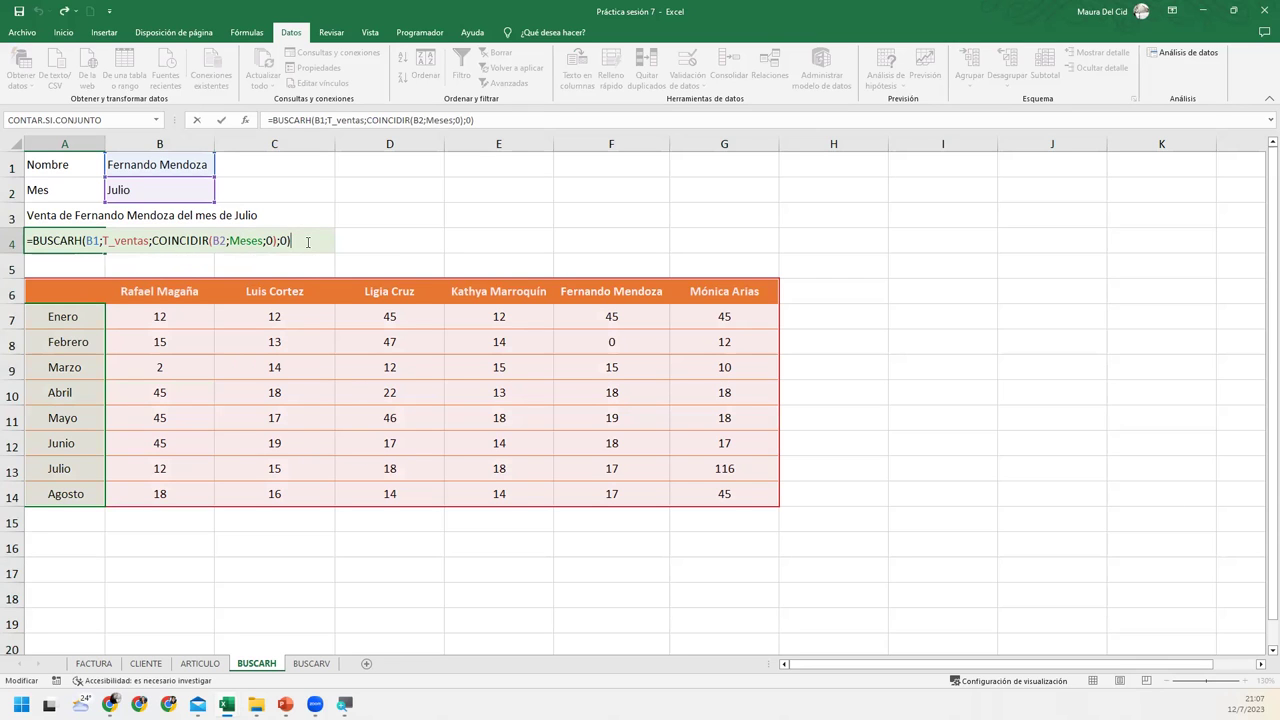
pyautogui.press('Return')
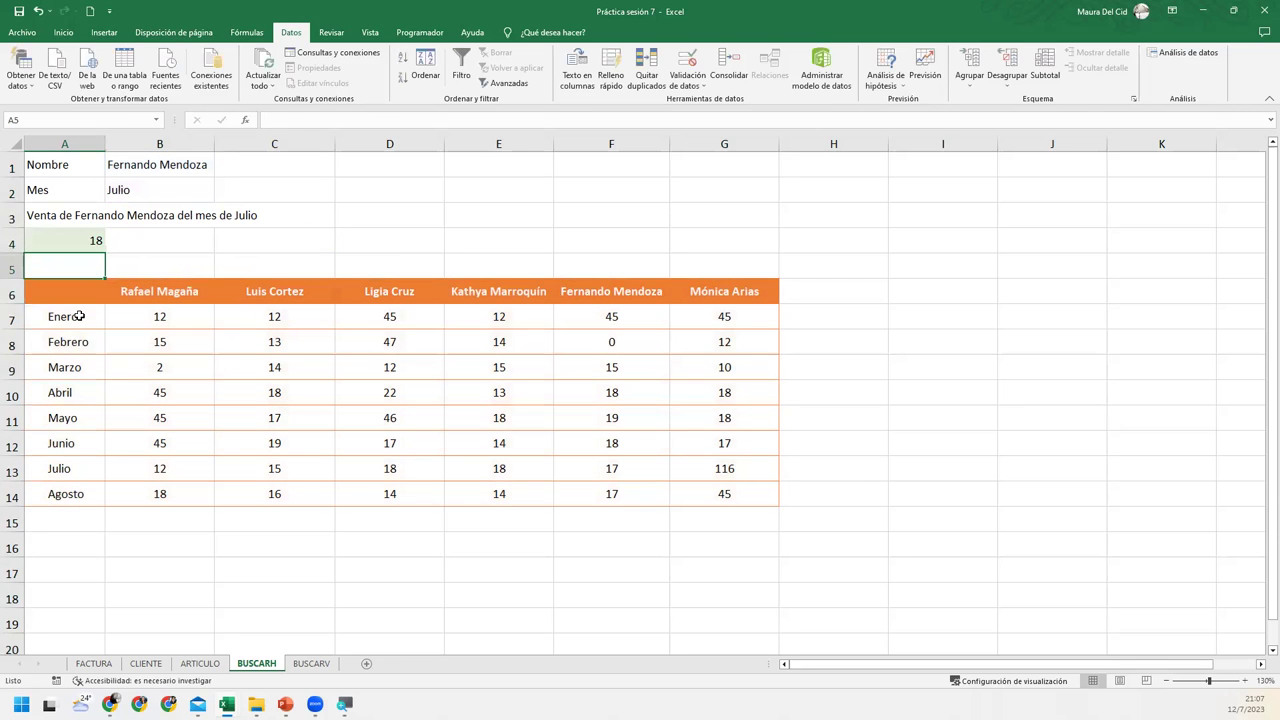
pyautogui.click(80, 316)
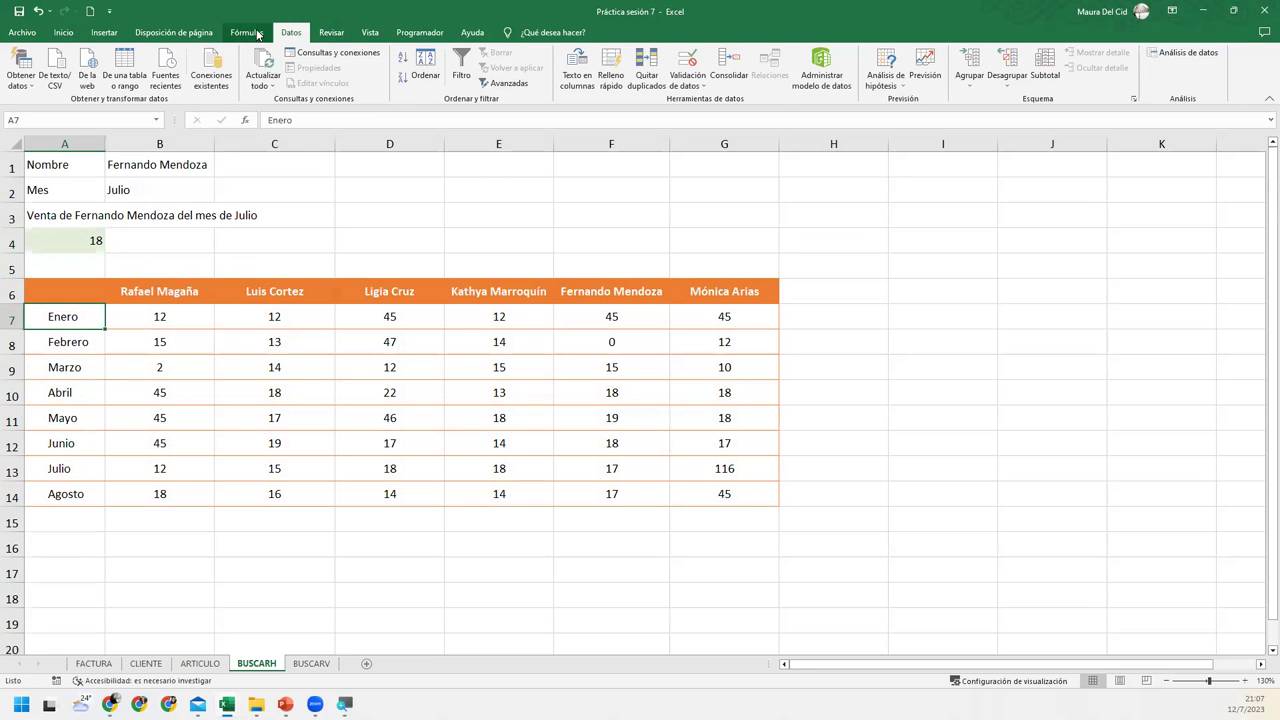
pyautogui.click(246, 32)
# Step: In the Name Manager, redefine Meses to refer to BUSCARH!$A$6:$A$14
pyautogui.click(479, 72)
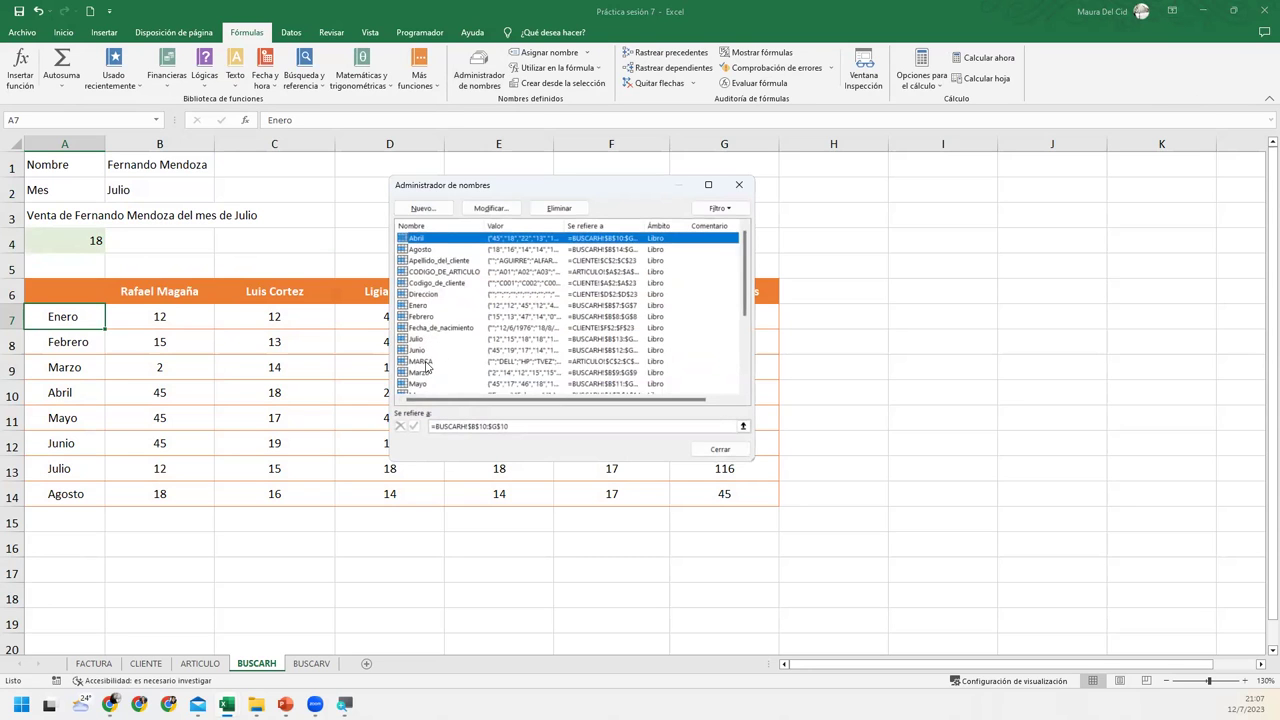
pyautogui.scroll(-4, 430, 341)
pyautogui.doubleClick(428, 273)
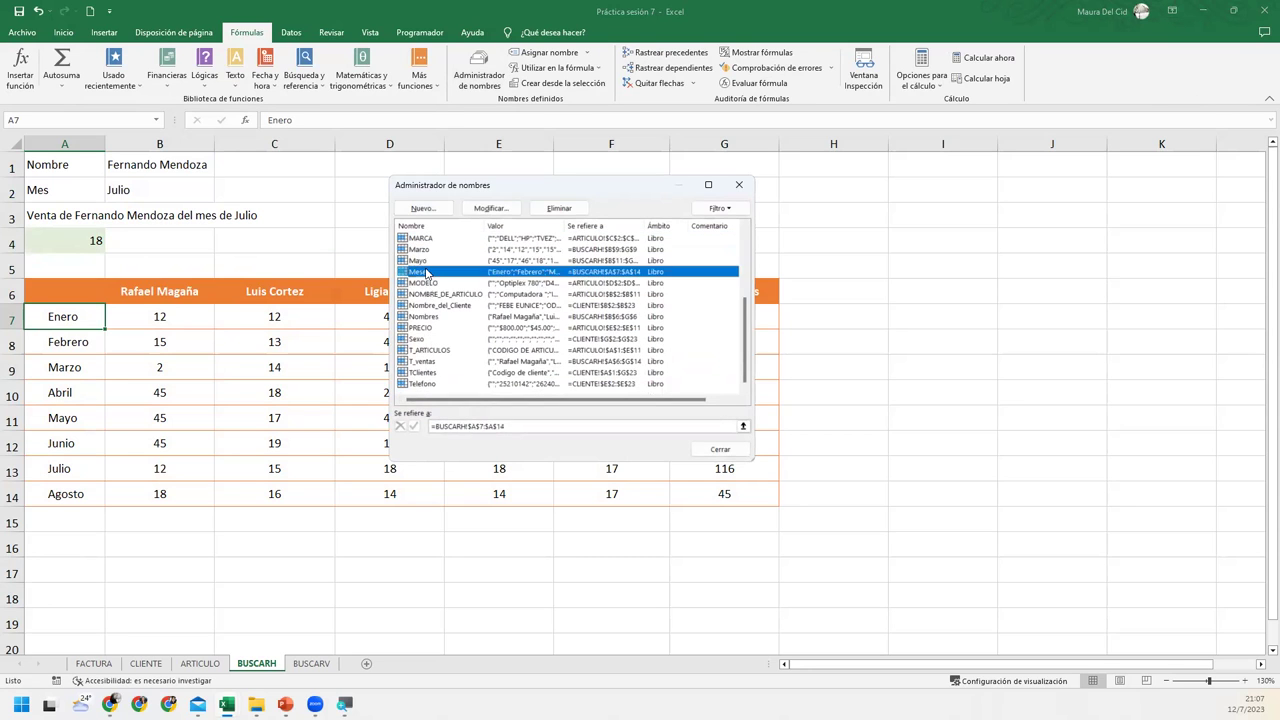
pyautogui.click(615, 365)
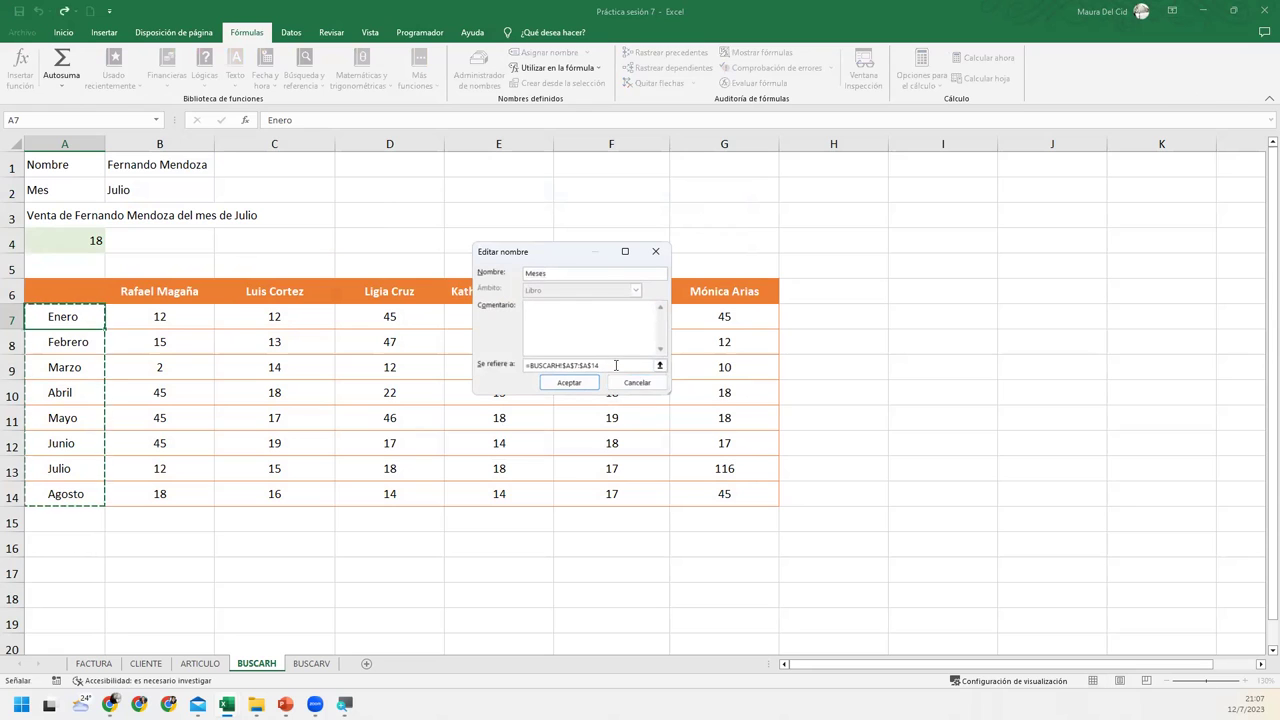
pyautogui.moveTo(615, 365); pyautogui.dragTo(517, 365)
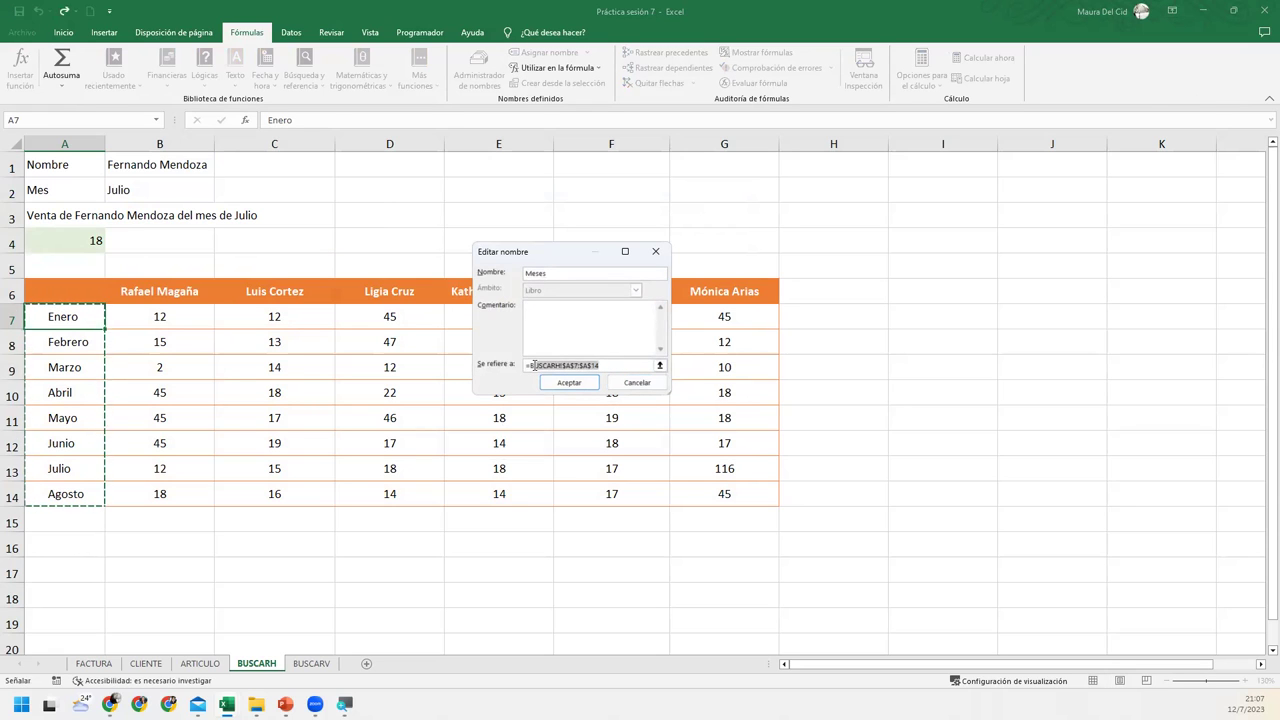
pyautogui.moveTo(63, 296); pyautogui.dragTo(70, 490)
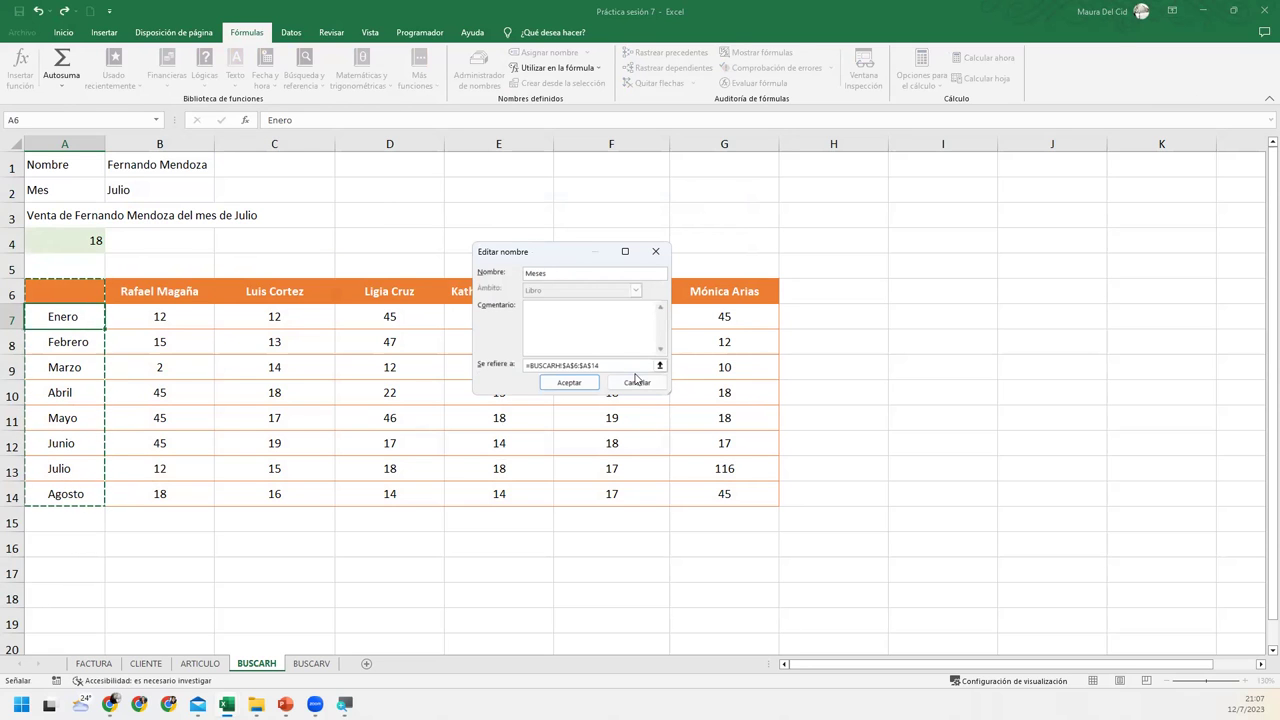
pyautogui.click(569, 382)
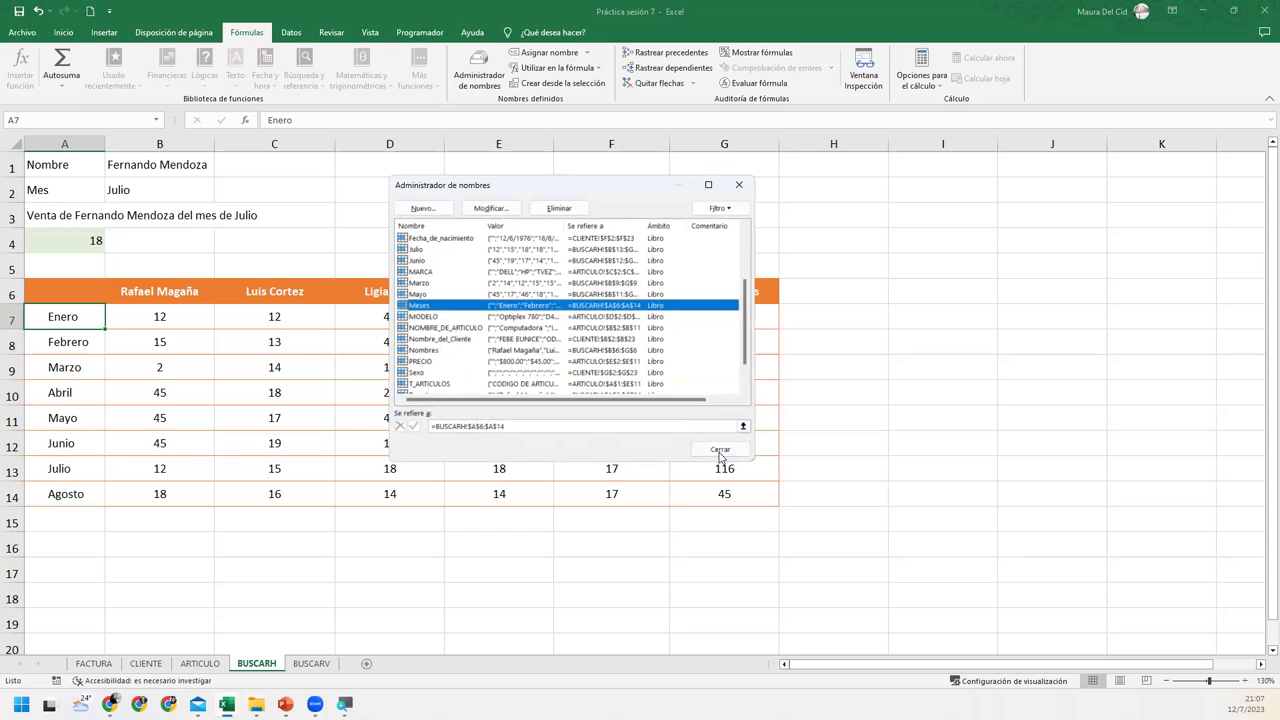
pyautogui.click(719, 449)
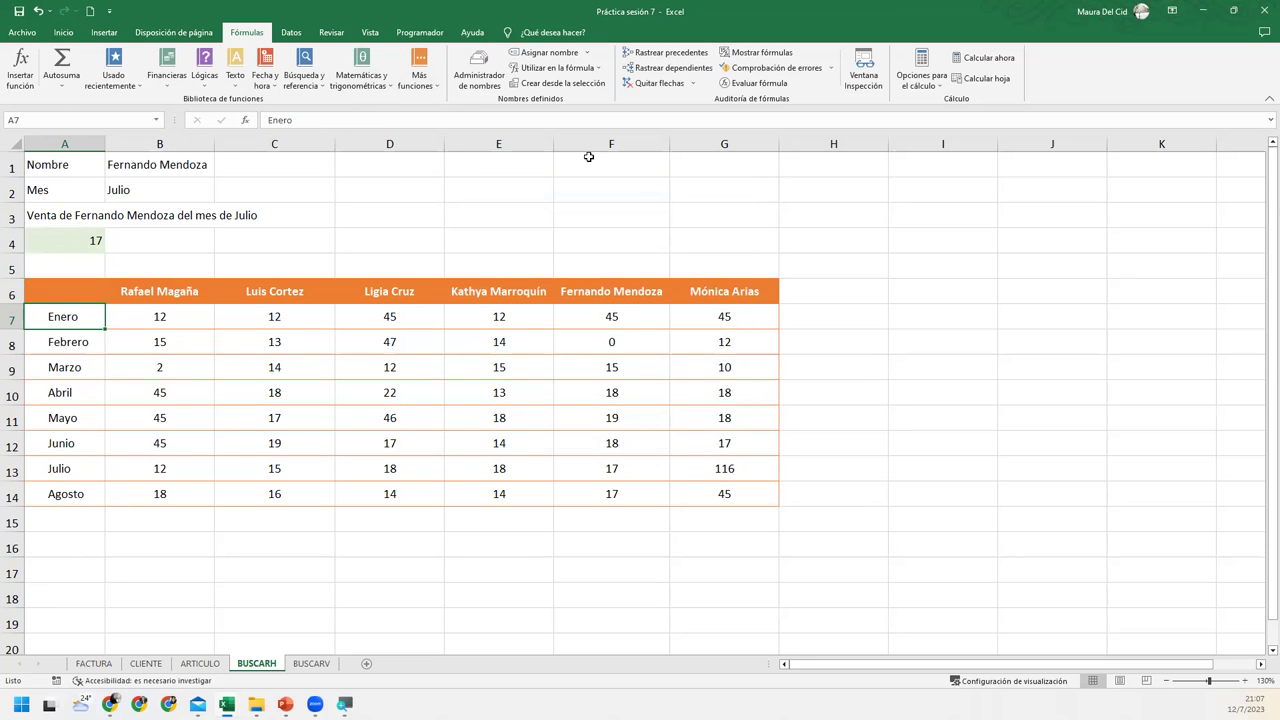
pyautogui.moveTo(589, 157); pyautogui.dragTo(611, 645)
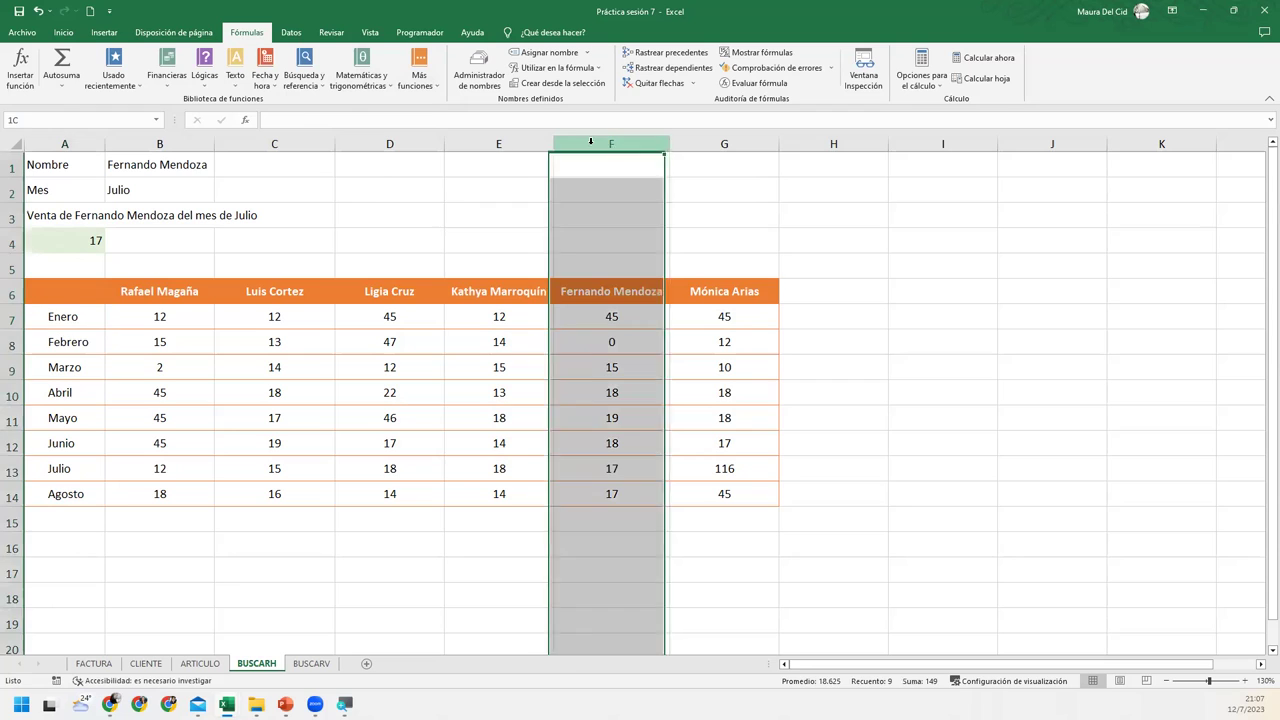
pyautogui.keyDown('ctrl'); pyautogui.click(12, 468); pyautogui.keyUp('ctrl')
pyautogui.keyDown('ctrl'); pyautogui.click(574, 468); pyautogui.keyUp('ctrl')
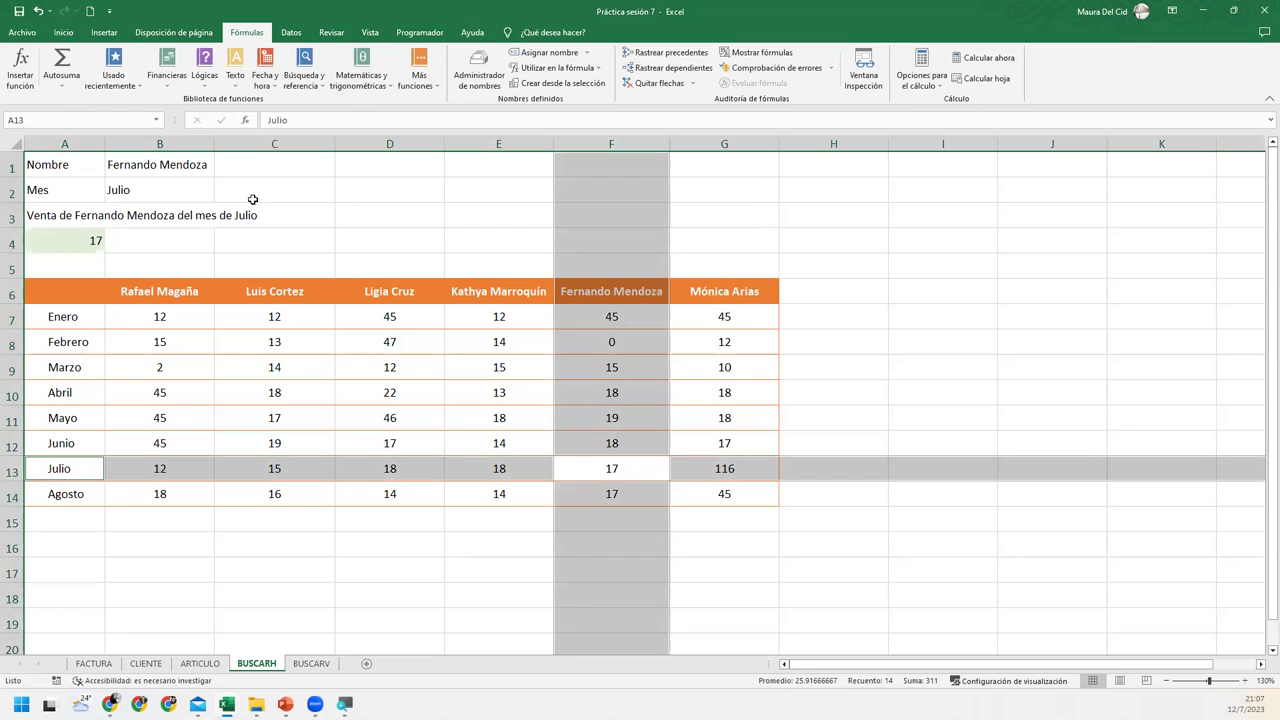
pyautogui.click(208, 172)
pyautogui.click(219, 172)
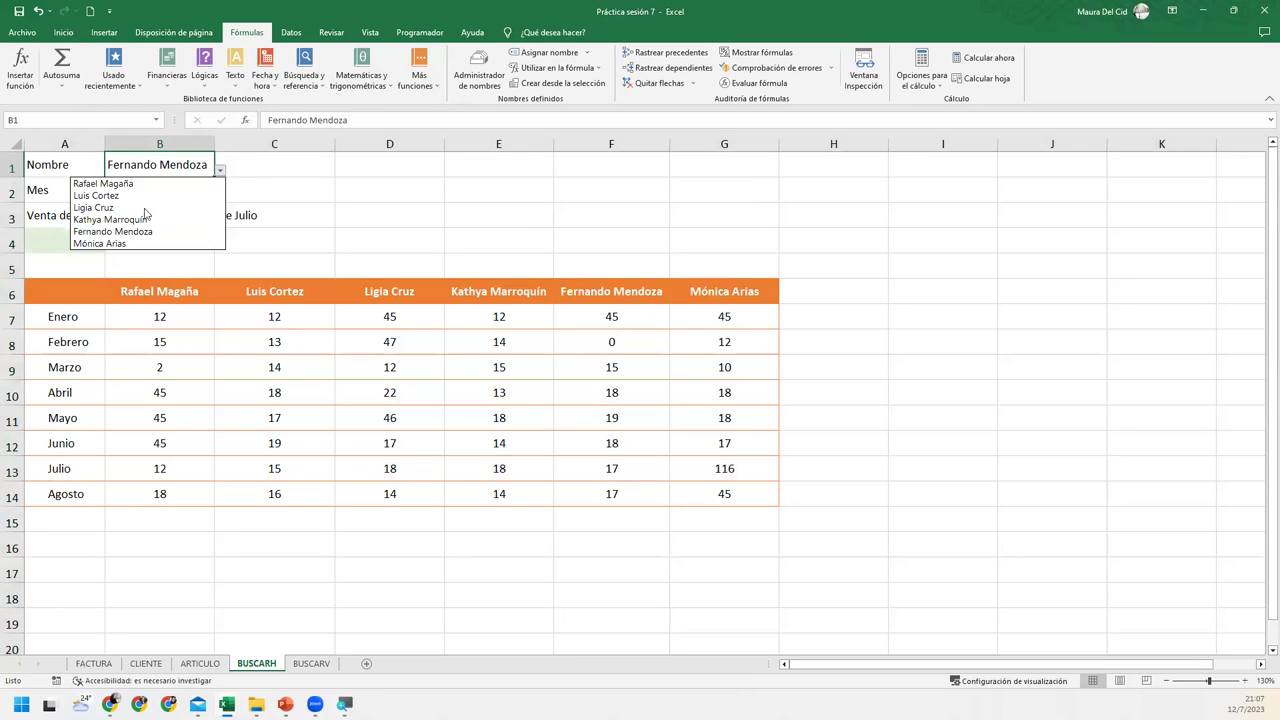
pyautogui.click(141, 244)
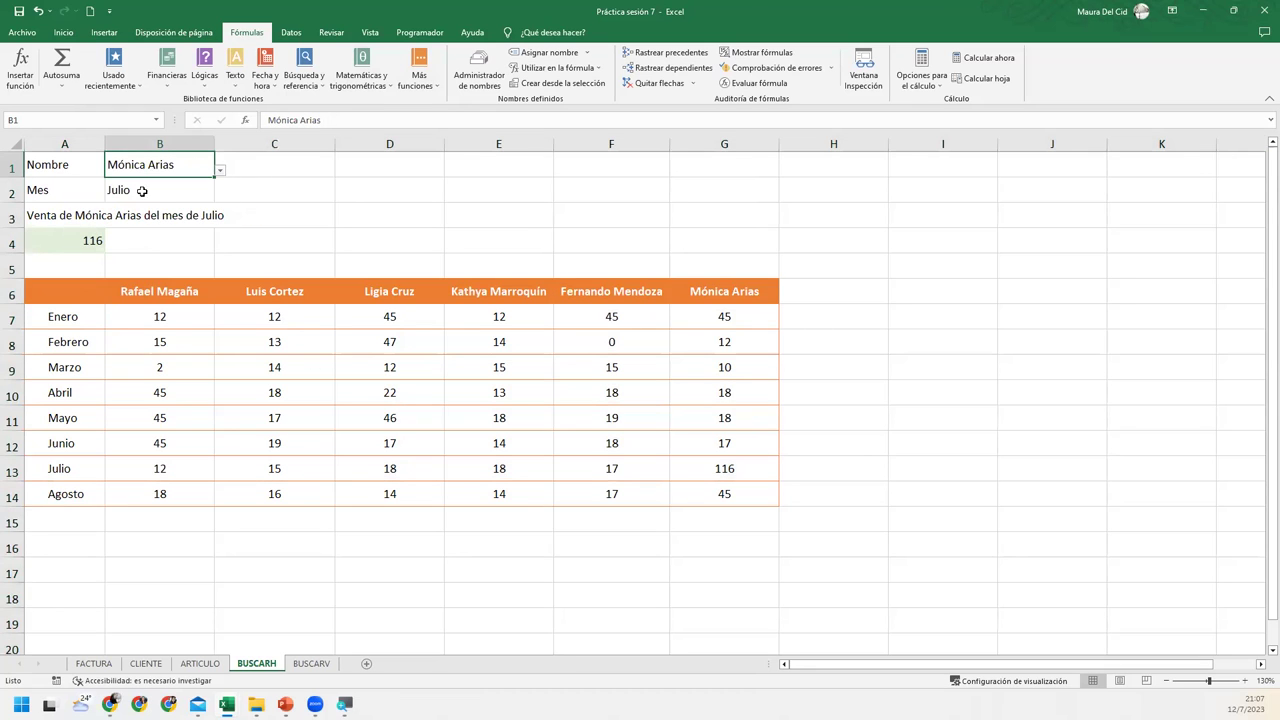
pyautogui.click(703, 136)
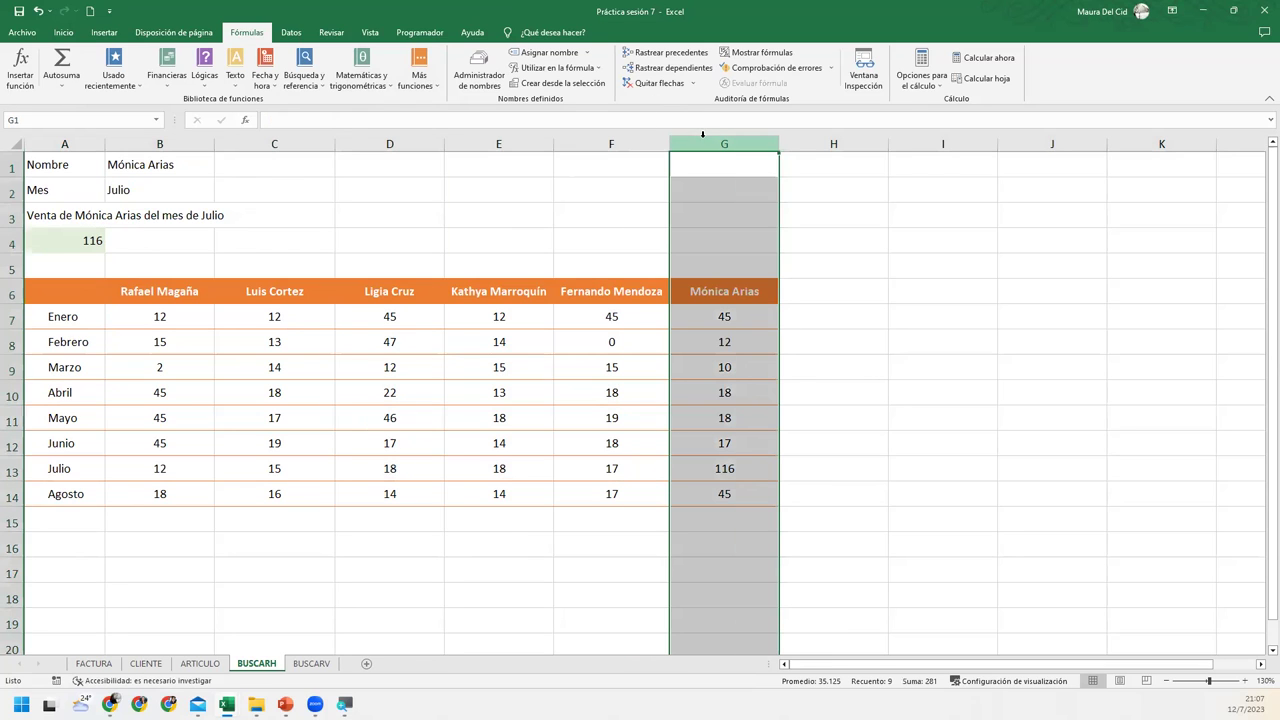
pyautogui.keyDown('ctrl'); pyautogui.click(9, 470); pyautogui.keyUp('ctrl')
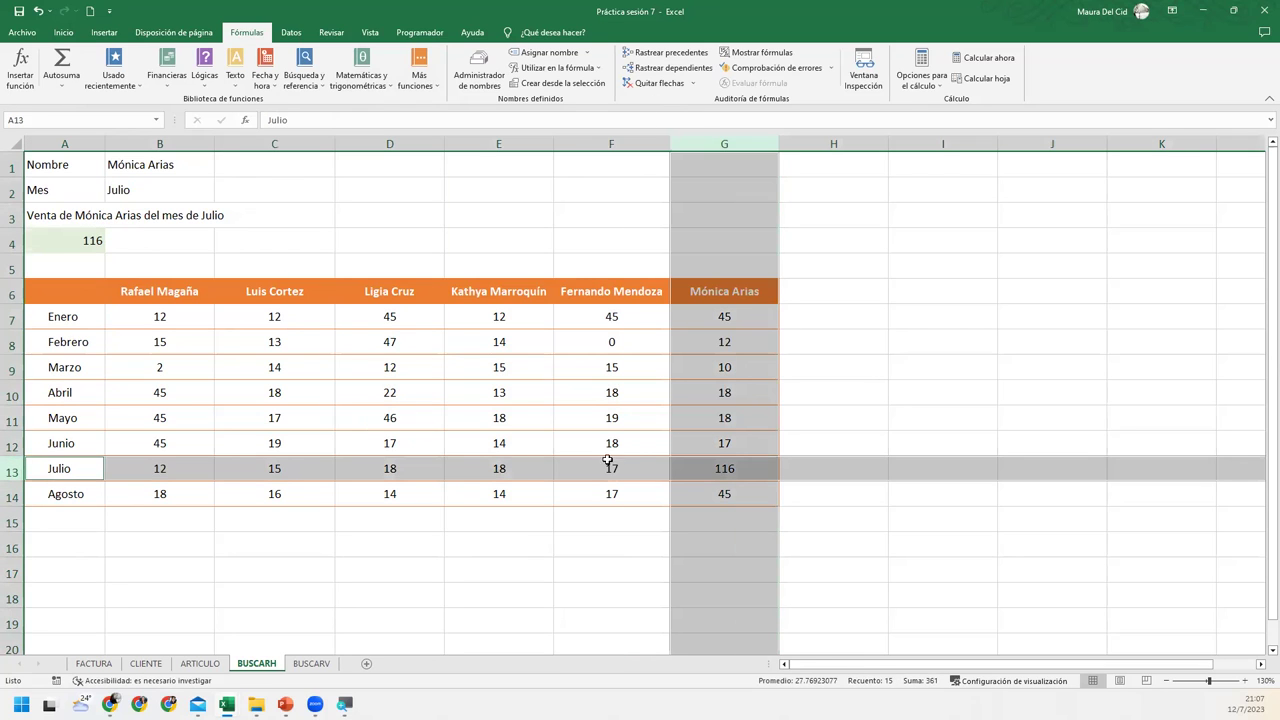
pyautogui.keyDown('ctrl'); pyautogui.click(714, 465); pyautogui.keyUp('ctrl')
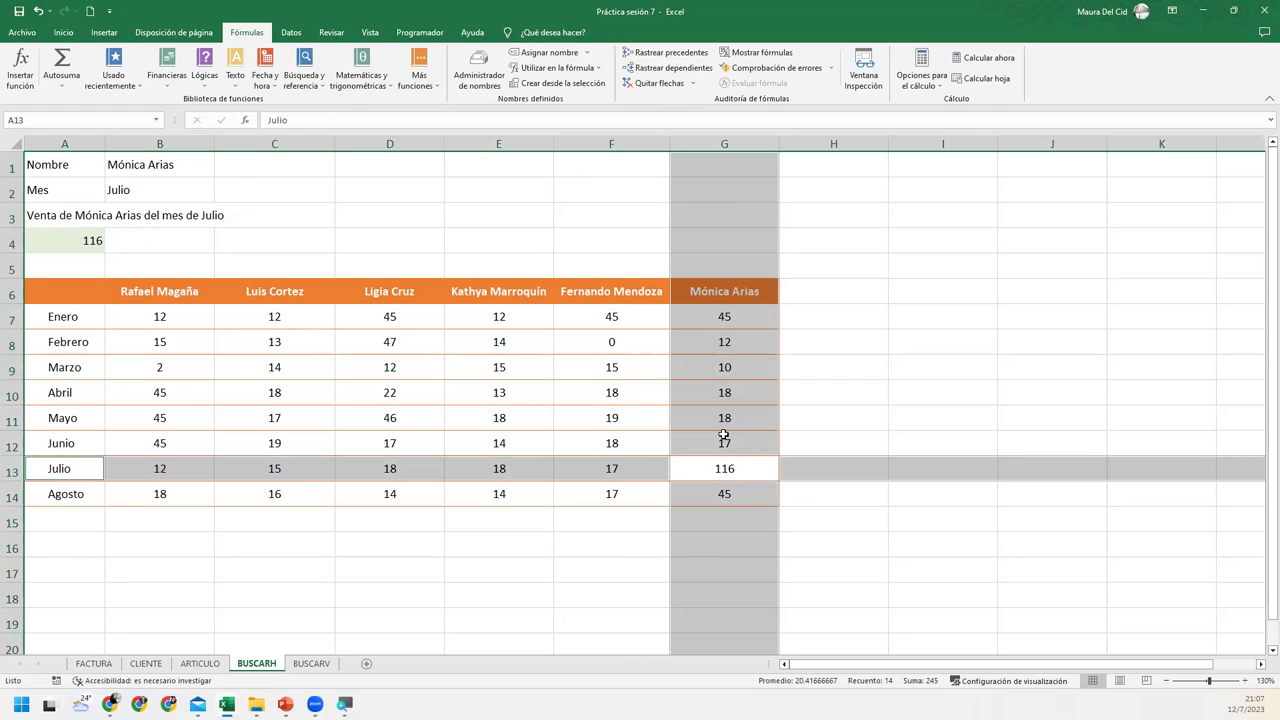
pyautogui.click(148, 192)
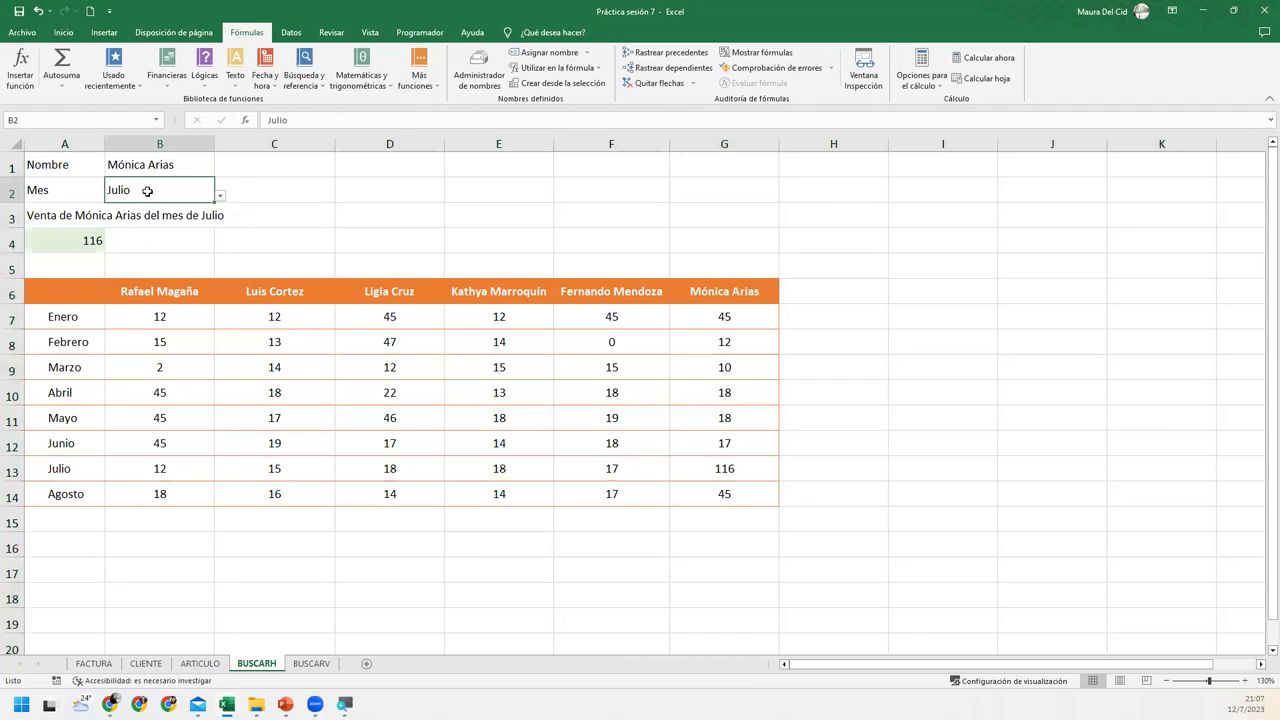
pyautogui.click(219, 196)
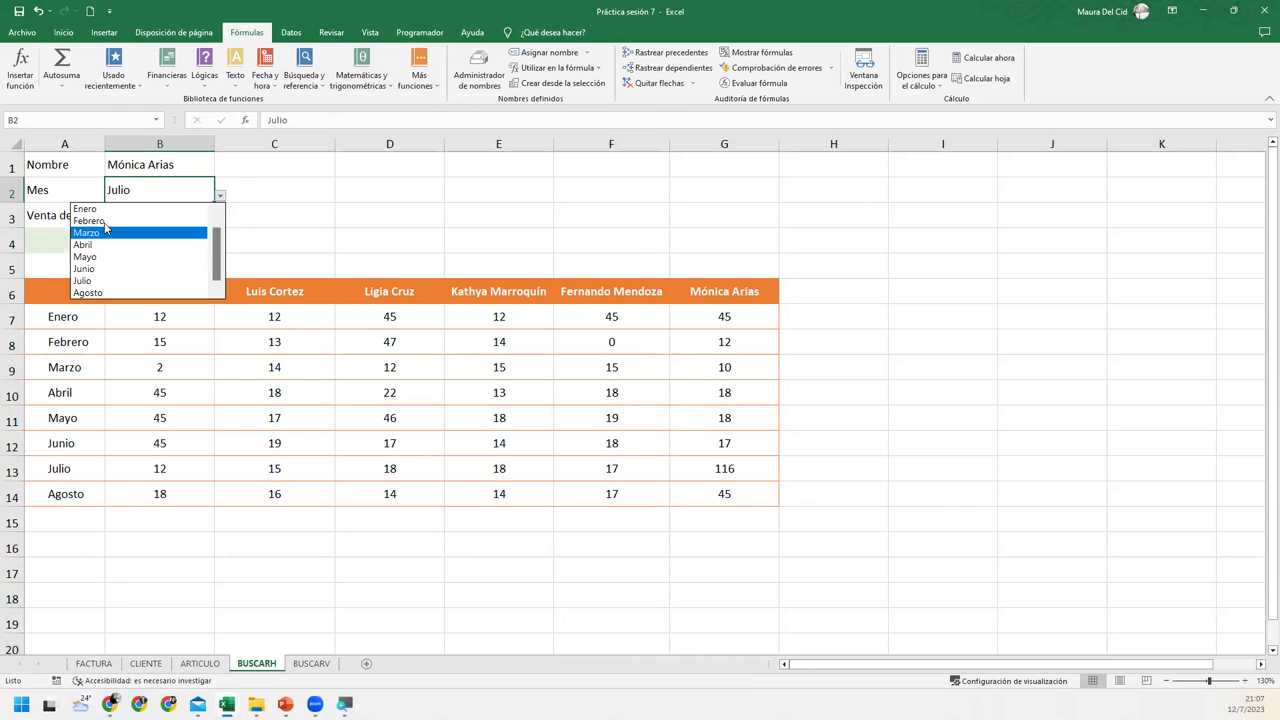
pyautogui.click(88, 221)
pyautogui.click(712, 146)
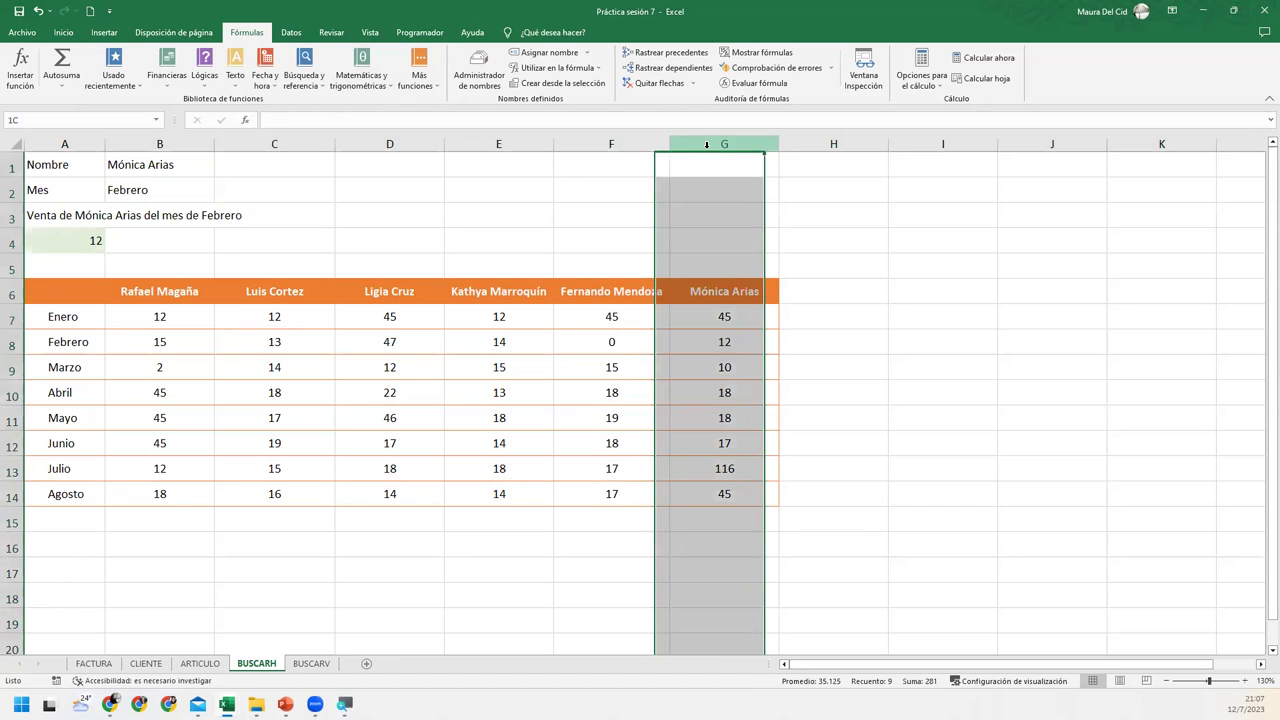
pyautogui.keyDown('ctrl'); pyautogui.click(12, 342); pyautogui.keyUp('ctrl')
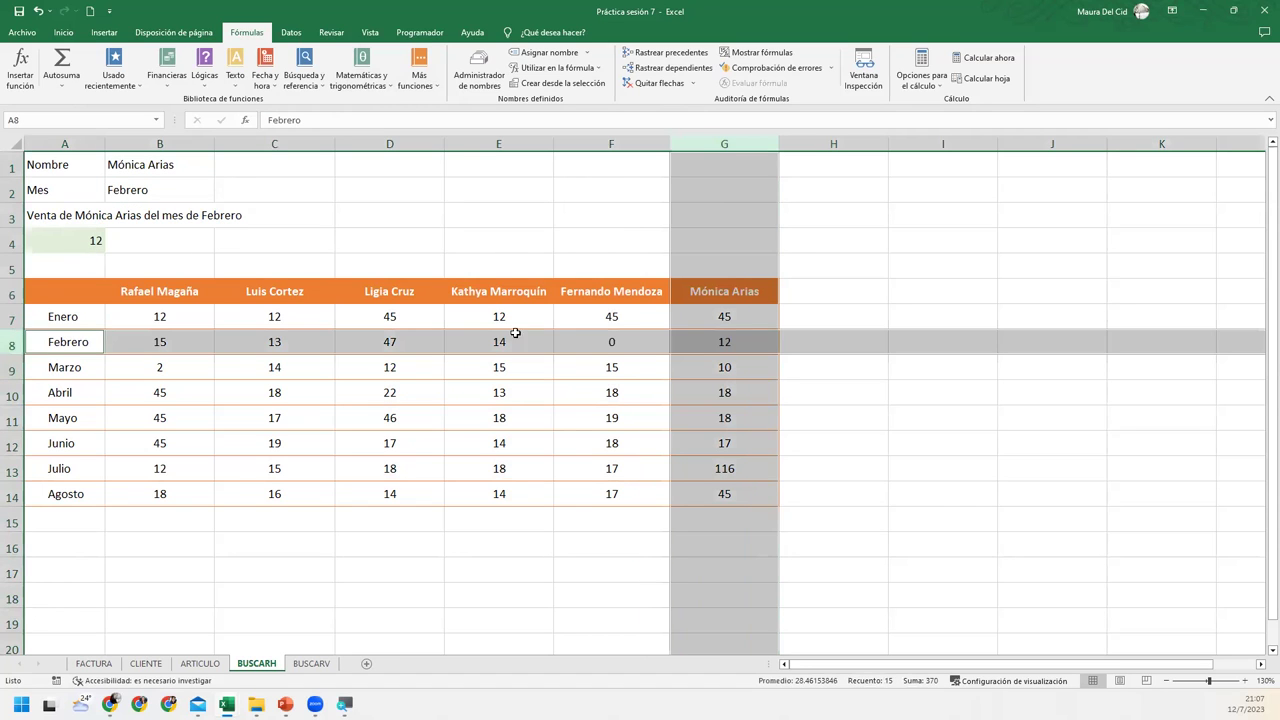
pyautogui.keyDown('ctrl'); pyautogui.click(724, 342); pyautogui.keyUp('ctrl')
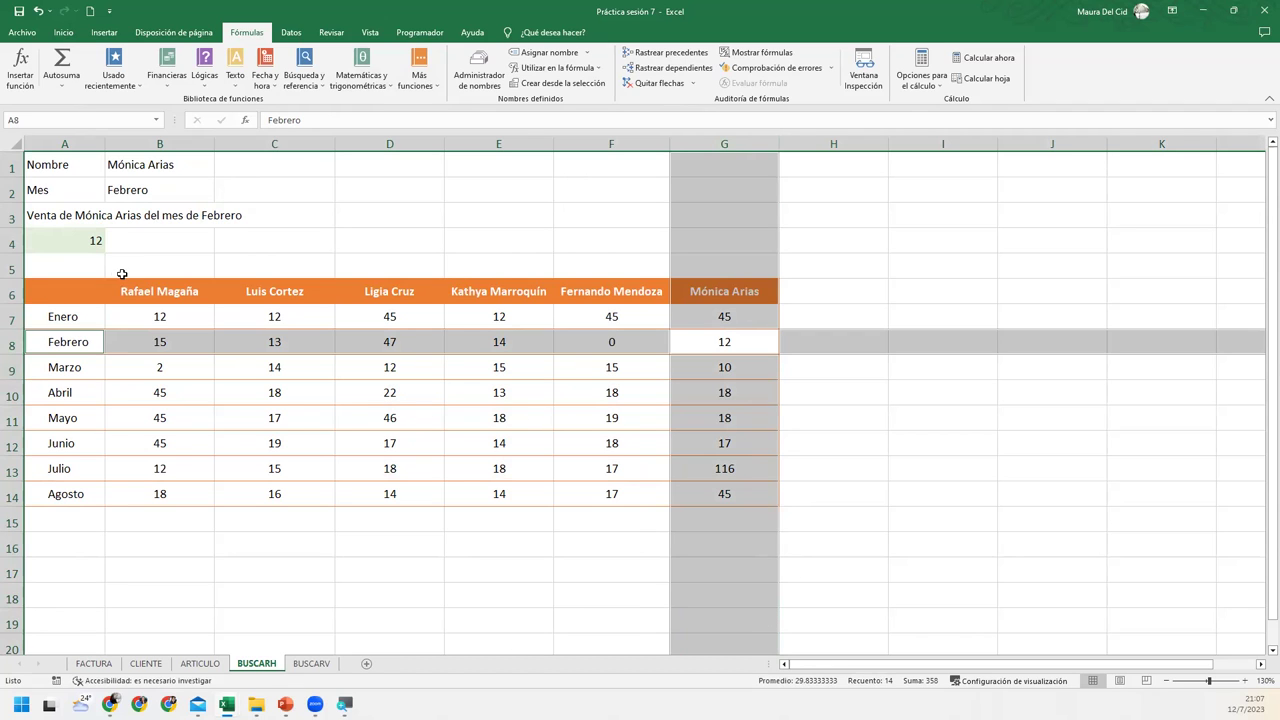
pyautogui.doubleClick(98, 241)
pyautogui.click(316, 242)
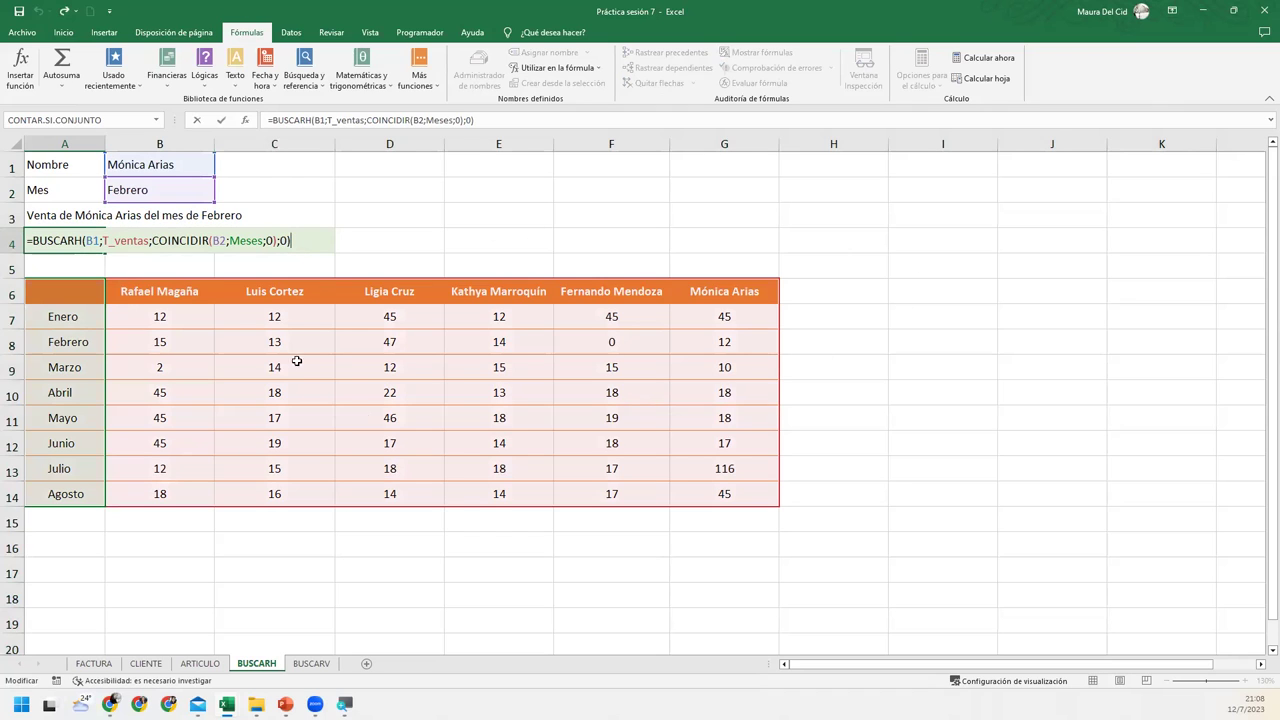
pyautogui.press('Return')
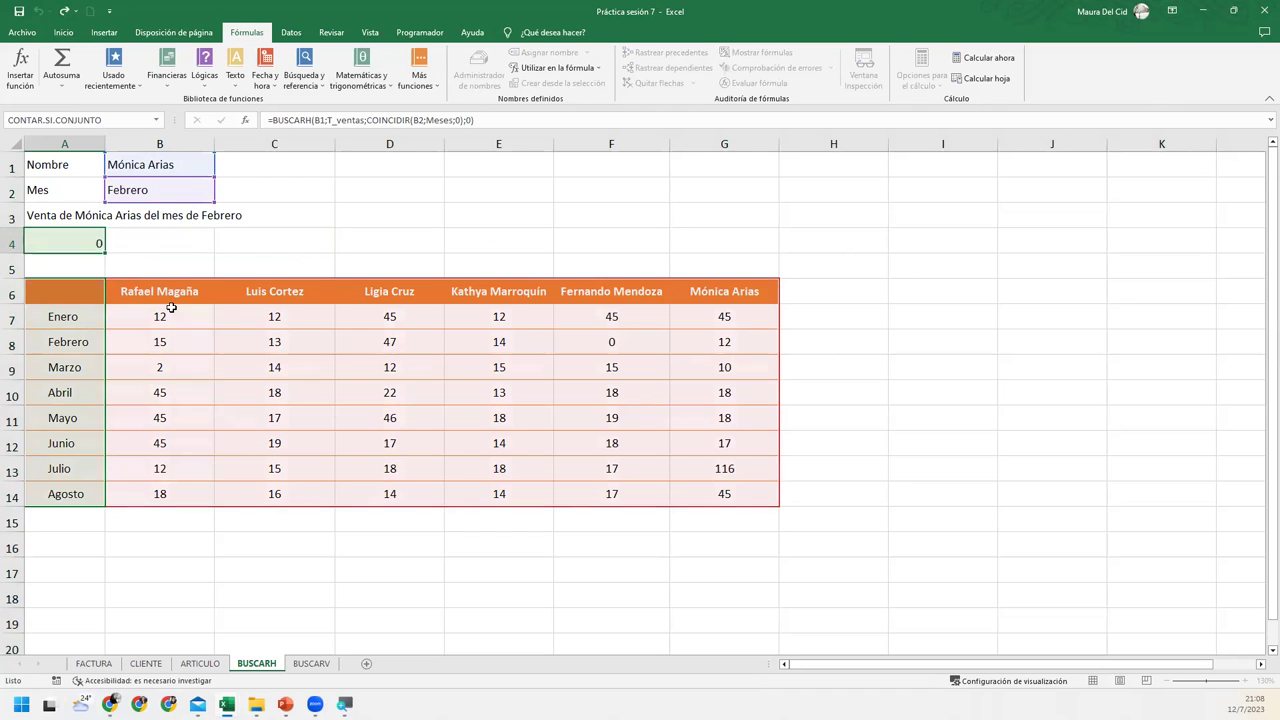
pyautogui.click(81, 317)
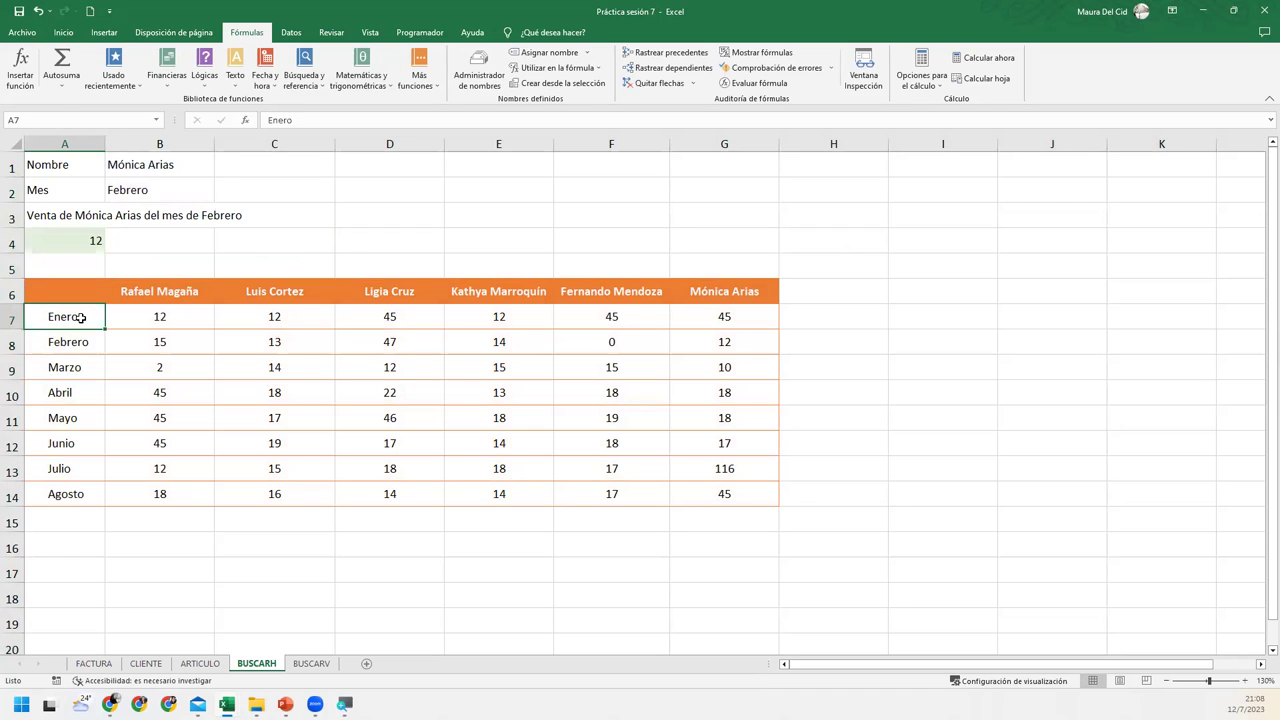